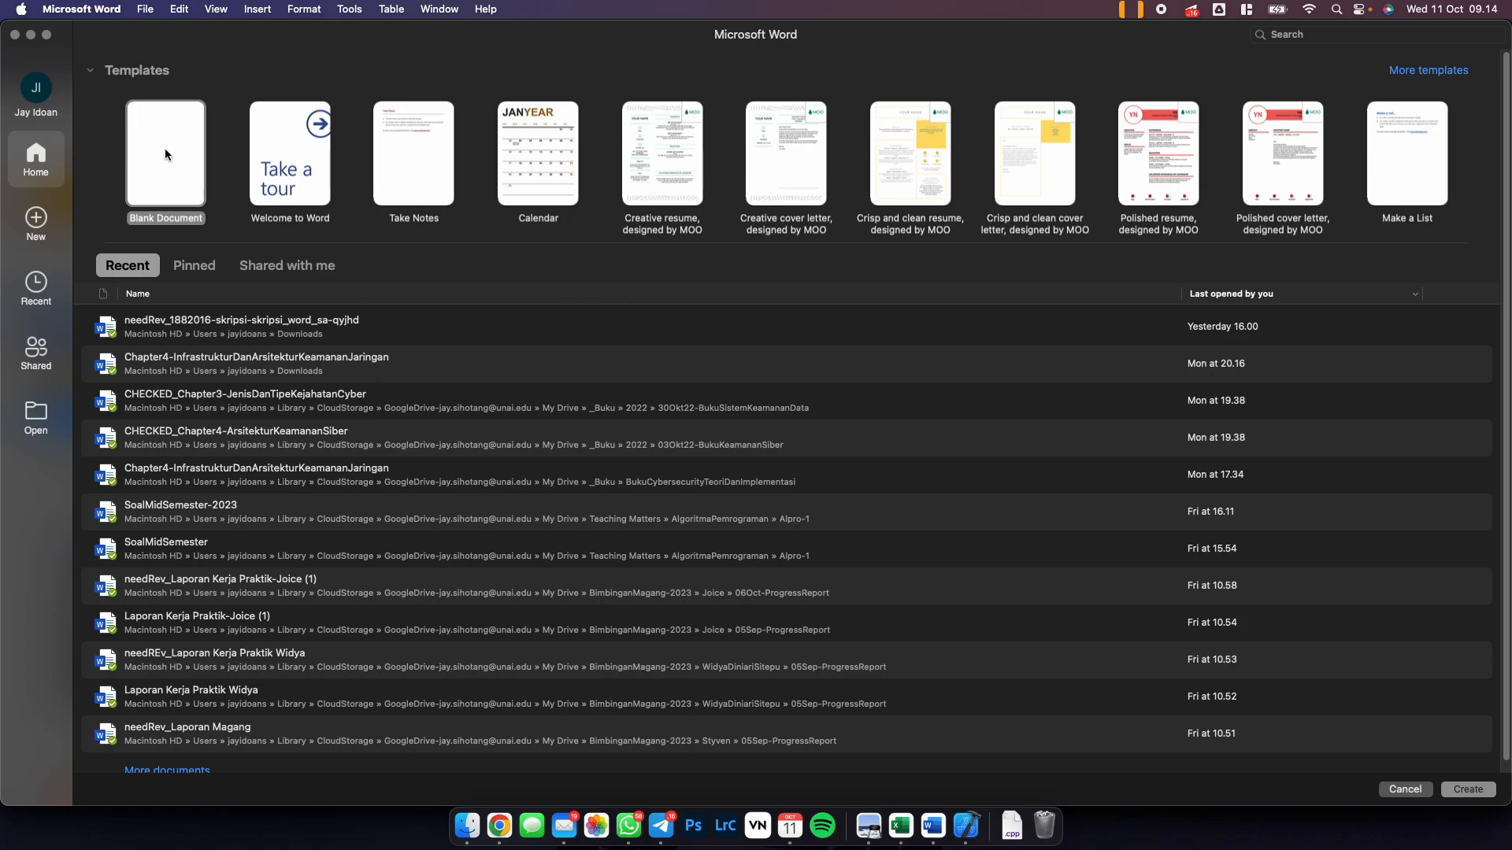
Create a new blank document from the start screen's templates.
left_click(36, 223)
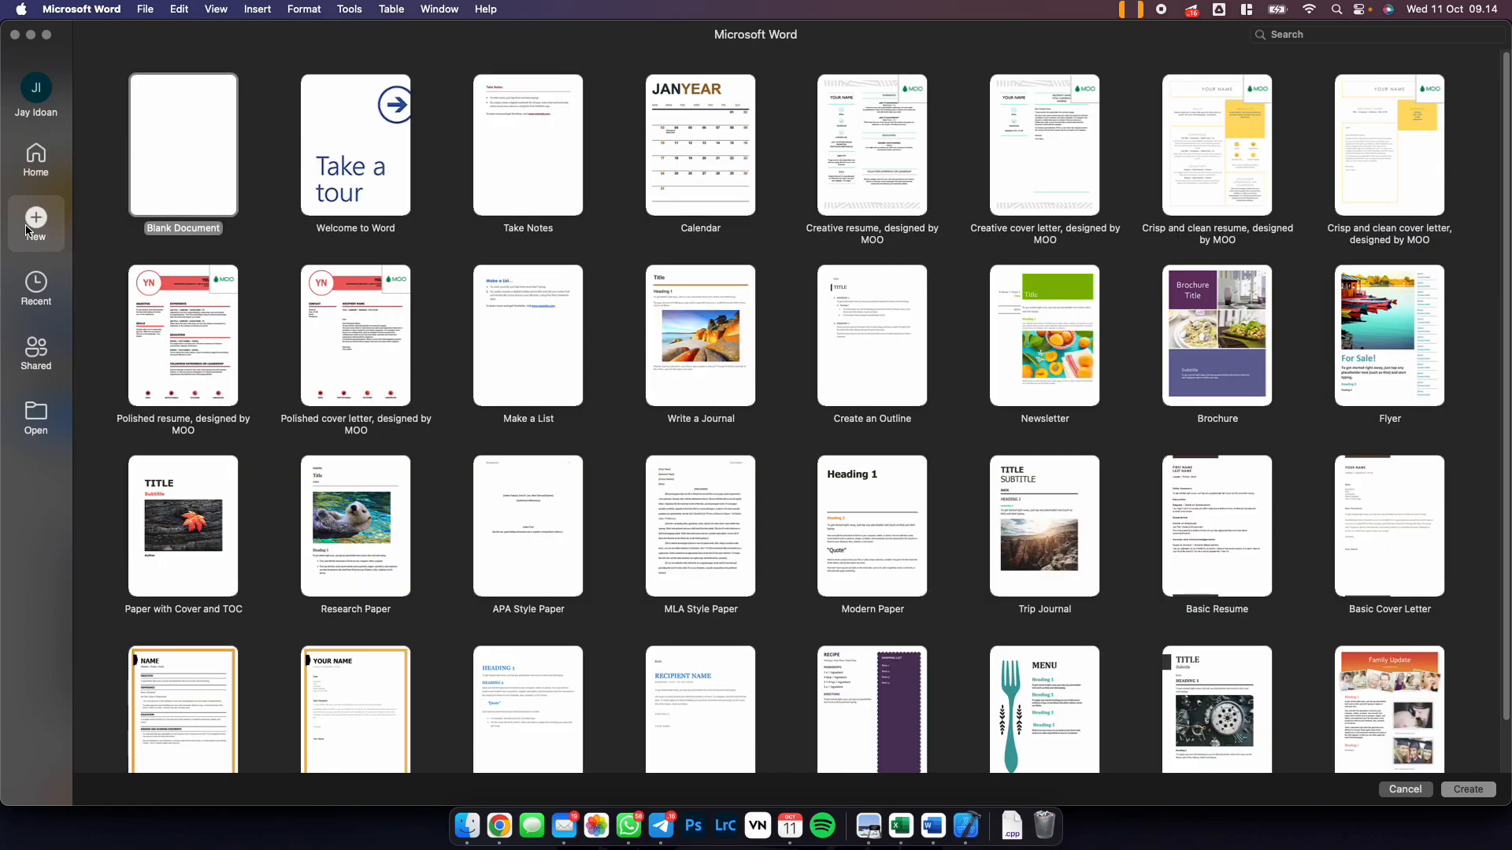
left_click(35, 157)
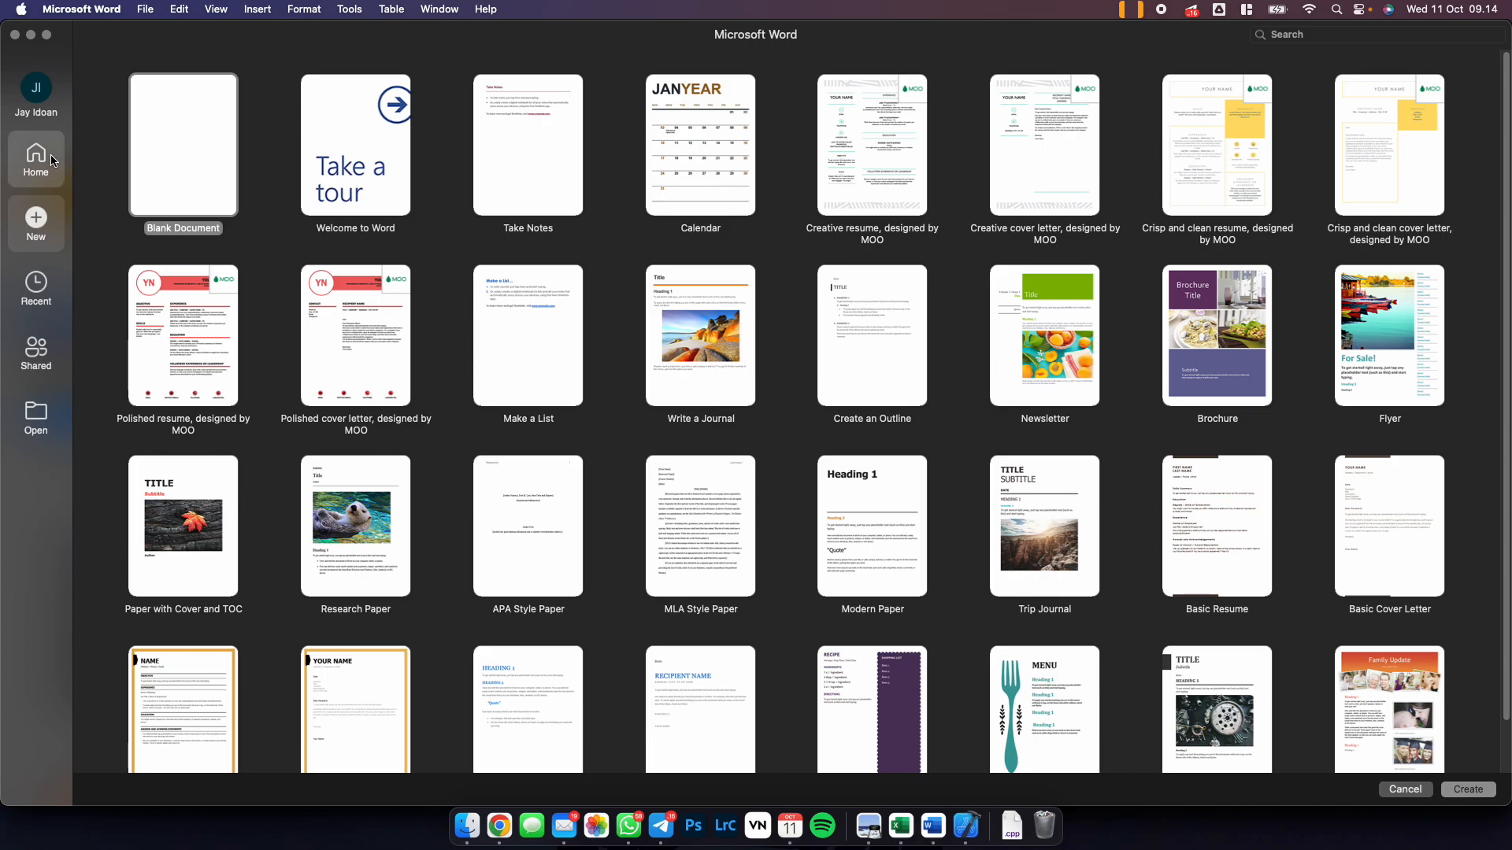
double_click(171, 164)
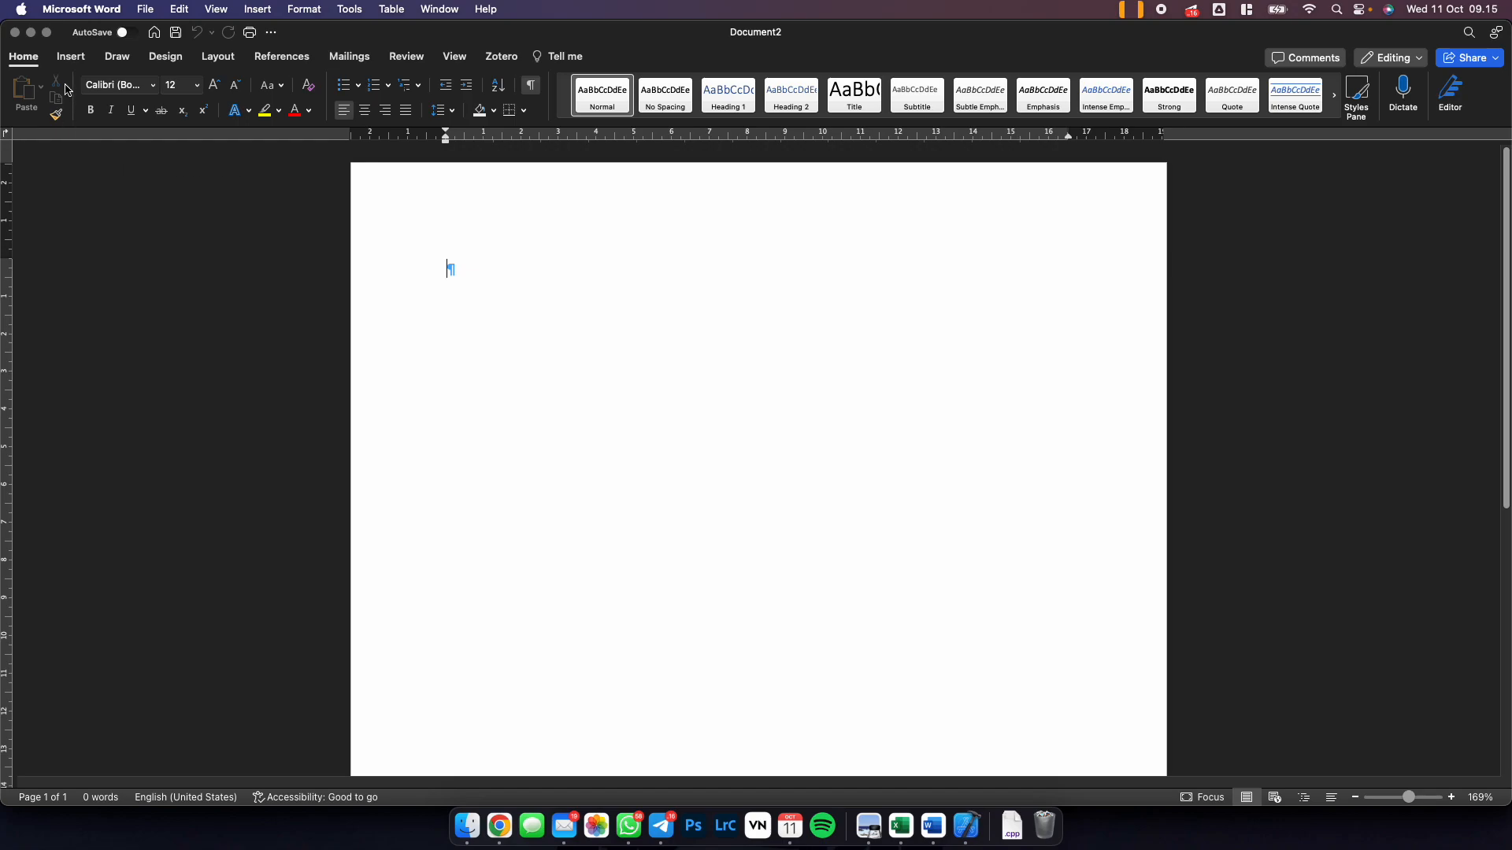
Write the opening sentence "Jadi kita akan membuat sebuah struktur dokumen skripsi." in the blank document.
left_click(297, 8)
left_click(155, 285)
type("Jadi ")
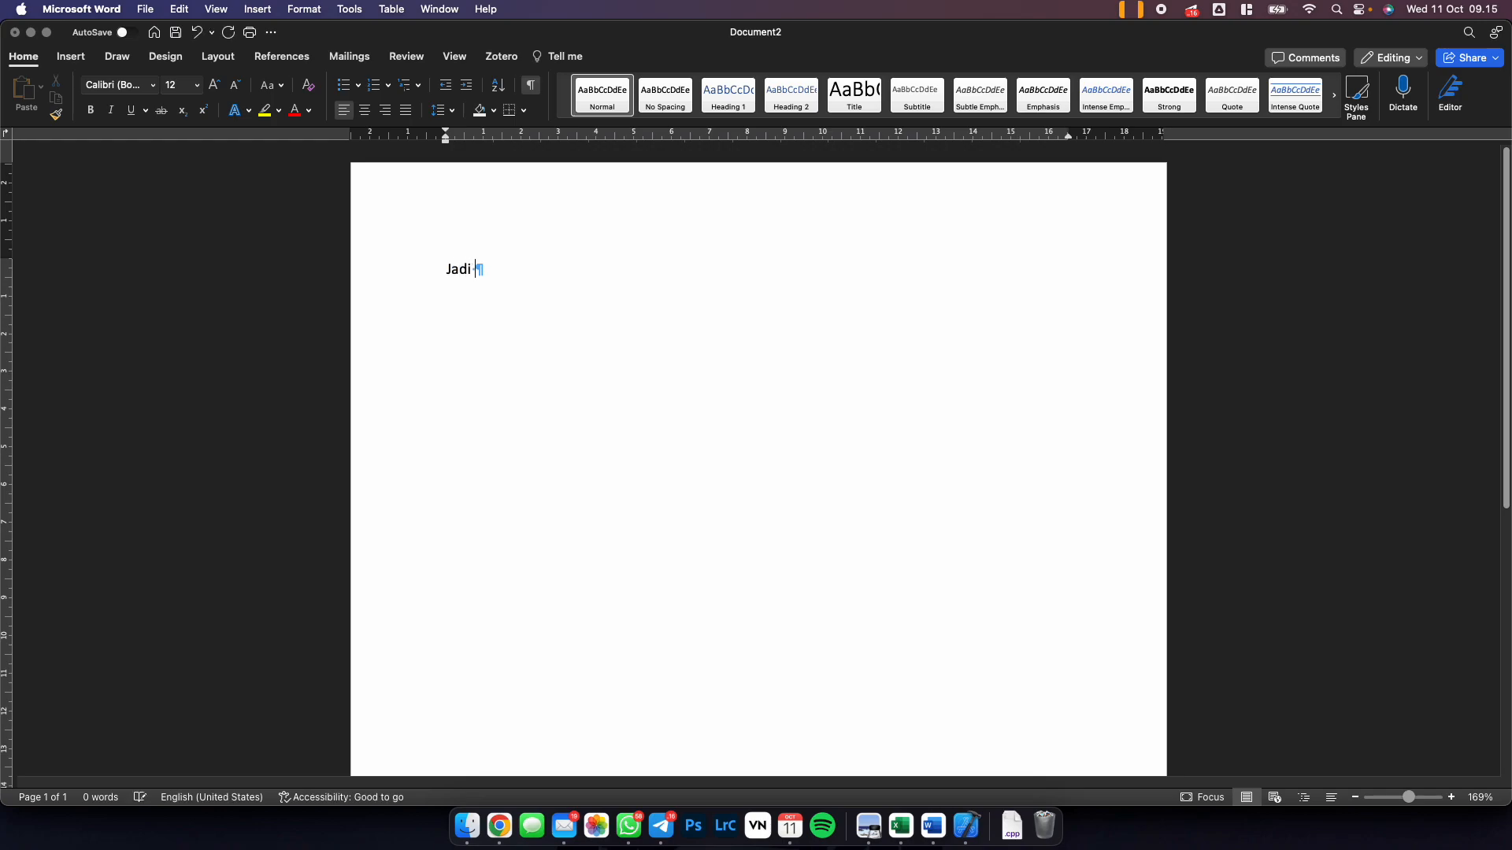
type("kita akan membua")
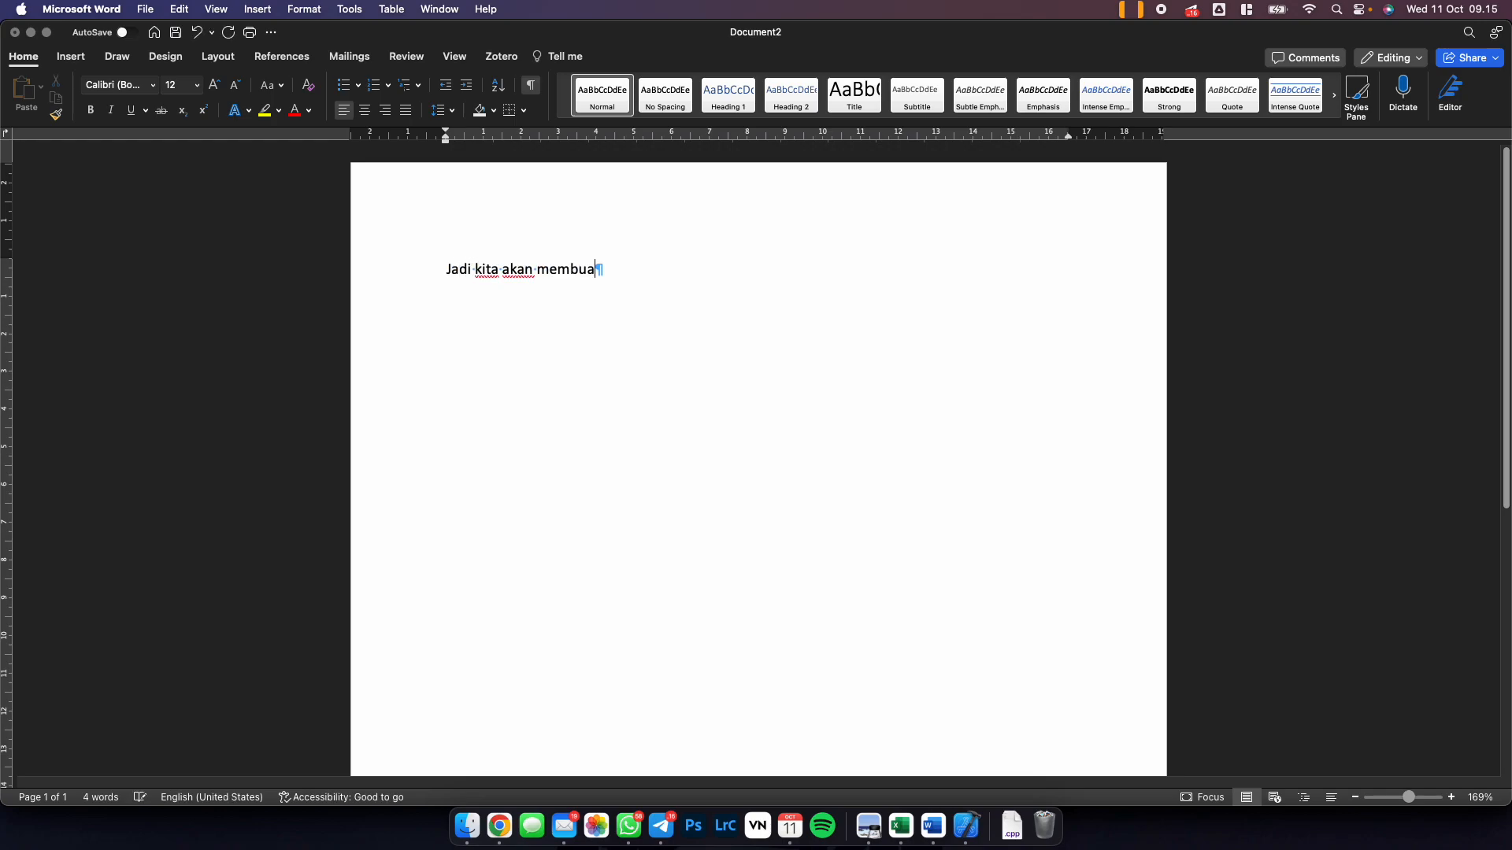
type("t sebuah struktur dokumen skripsi.")
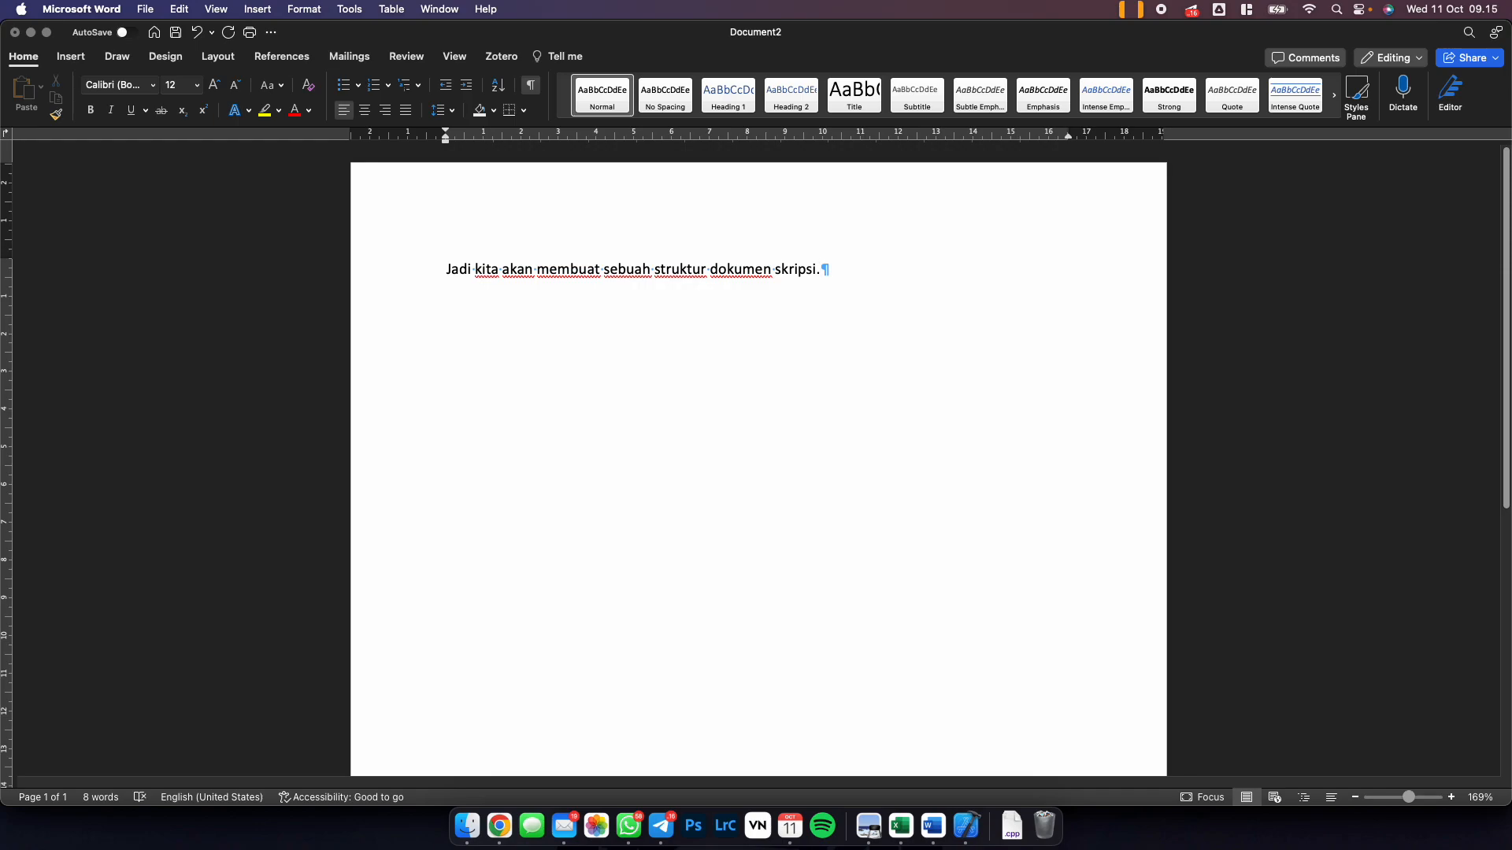
Continue the paragraph with "Salah satunya adalah Multilevel List dan juga penggunaan Headings sebagai patokan navigasi.".
type("Salah satunya ")
type("yait")
key("BackSpace")
key("BackSpace")
key("BackSpace")
key("BackSpace")
type("adalah Multilevel List dan juha")
key("BackSpace")
key("BackSpace")
type("ga penggunaan Headings sebagai patogk")
key("BackSpace")
key("BackSpace")
type("kan navigasi.")
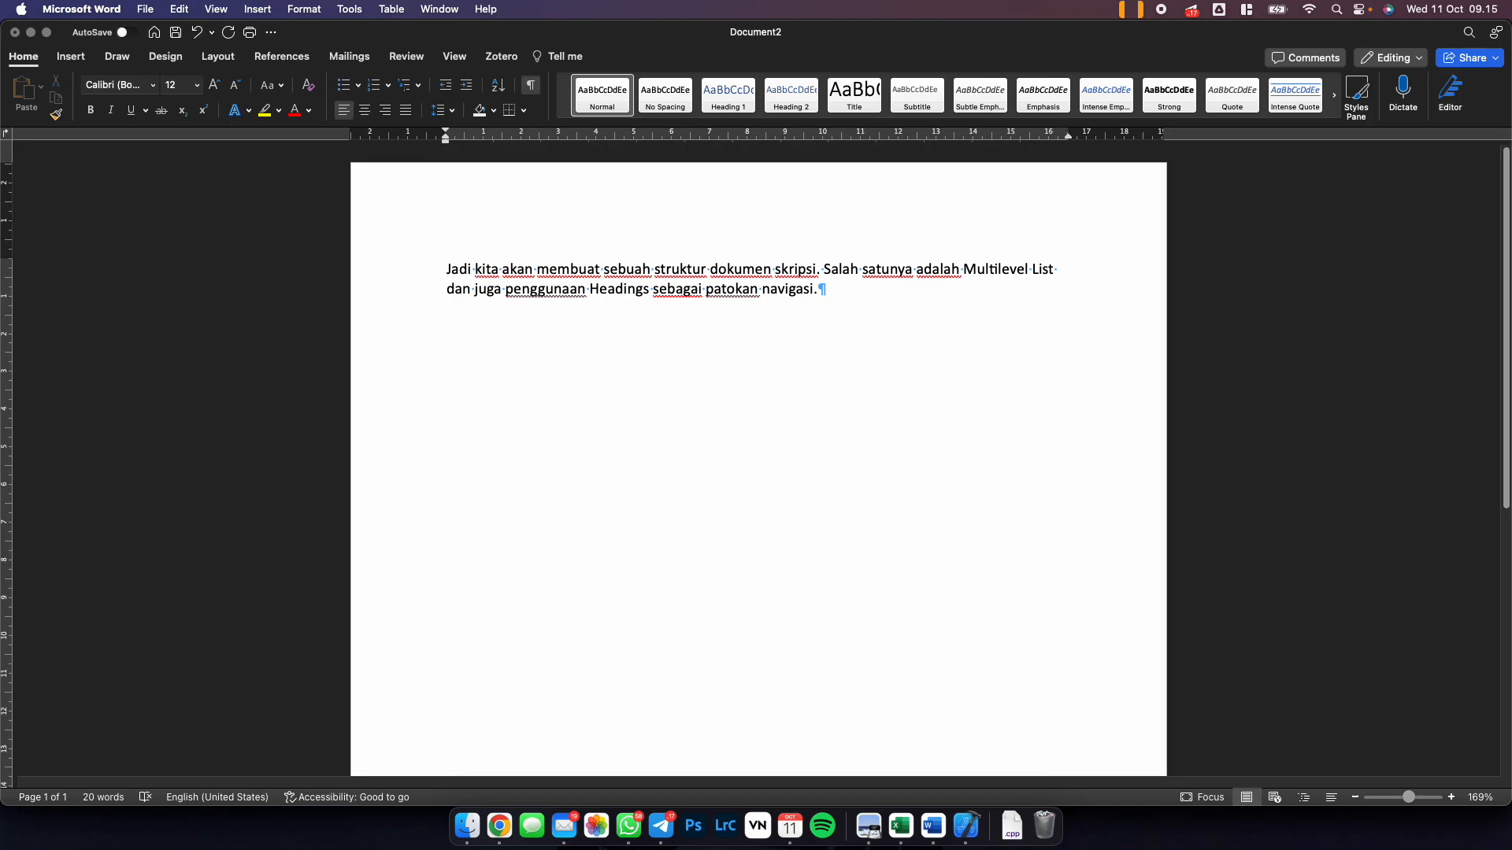
End the opening paragraph with "Contoh struktur dari dokumen kita adalah:".
type("Studi")
key("BackSpace")
key("BackSpace")
key("BackSpace")
key("BackSpace")
key("BackSpace")
type("Contoh struktur dari dokumen k")
key("BackSpace")
key("BackSpace")
key("BackSpace")
key("BackSpace")
key("BackSpace")
type("men kita adalah:")
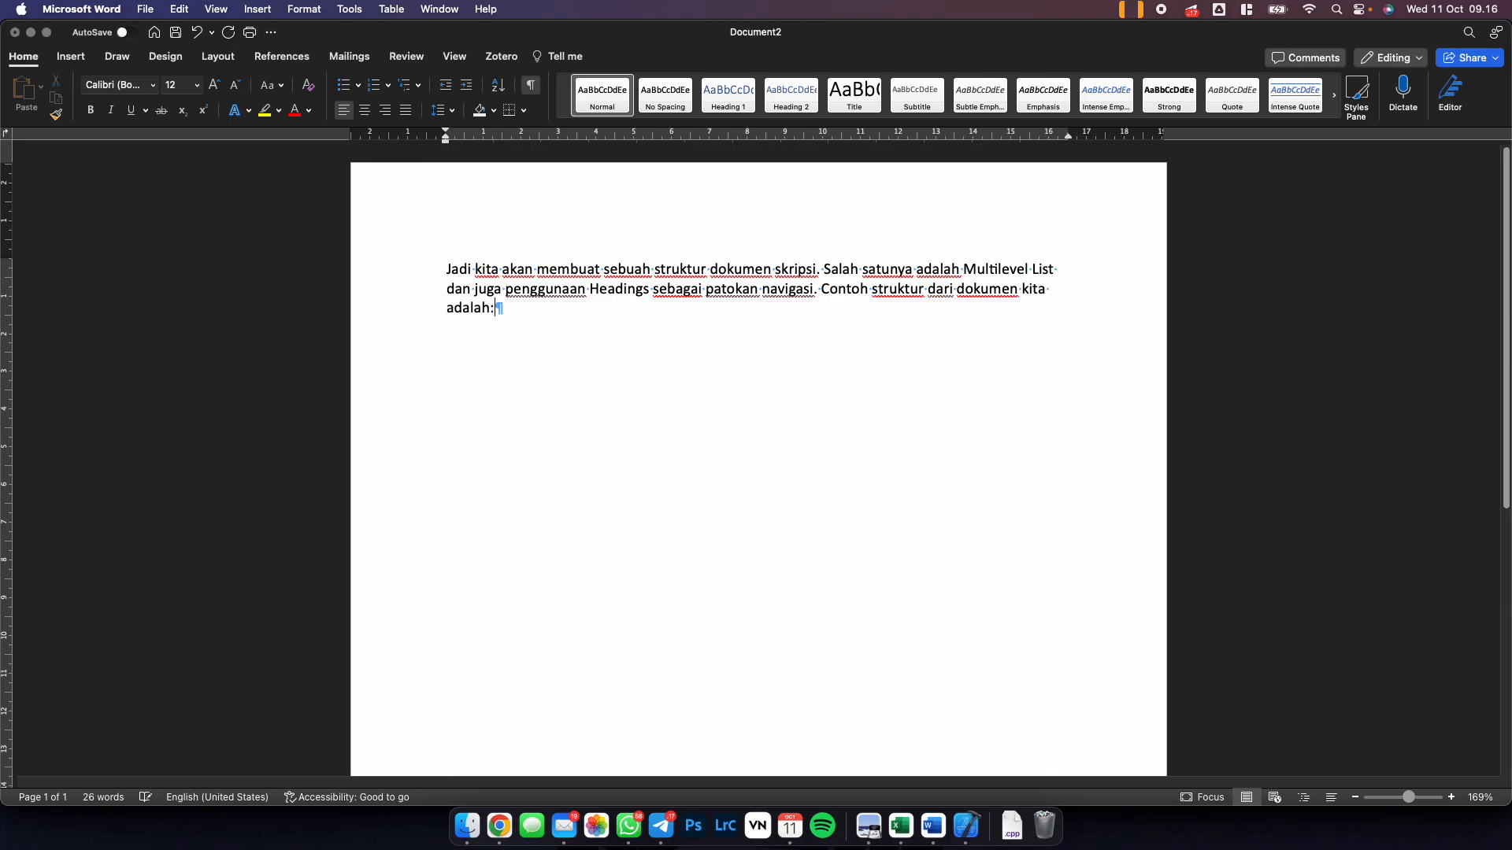
Add the chapter lines "Bab 1 Pendahuluan" and "Bab 2 Tinjauan Pustaka" below the opening paragraph.
key("Return")
type("Bab 1 Pendahuluan")
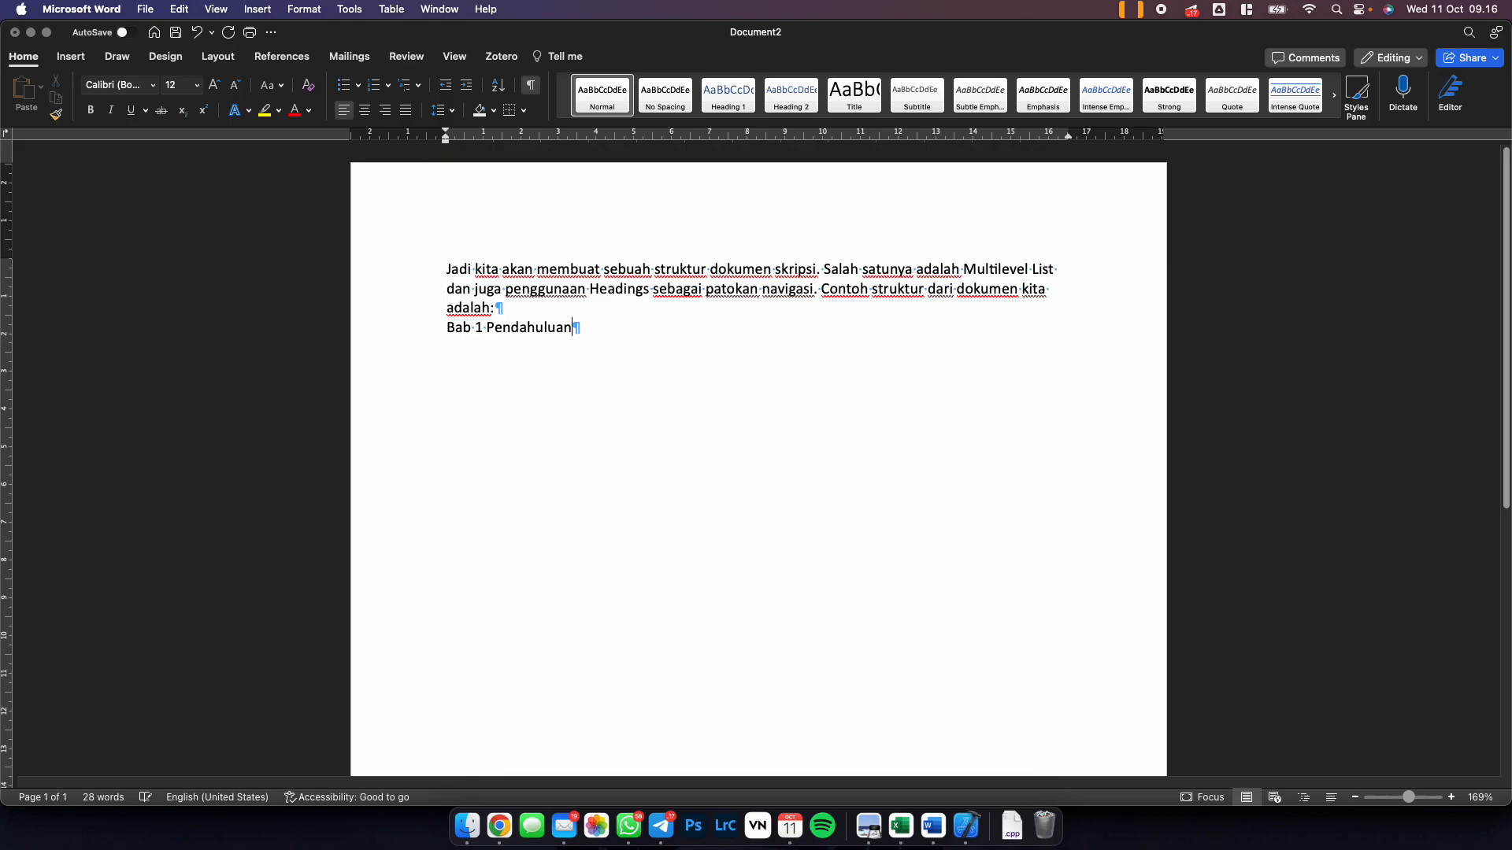
key("Return")
type("Bab 2 Tinjauan")
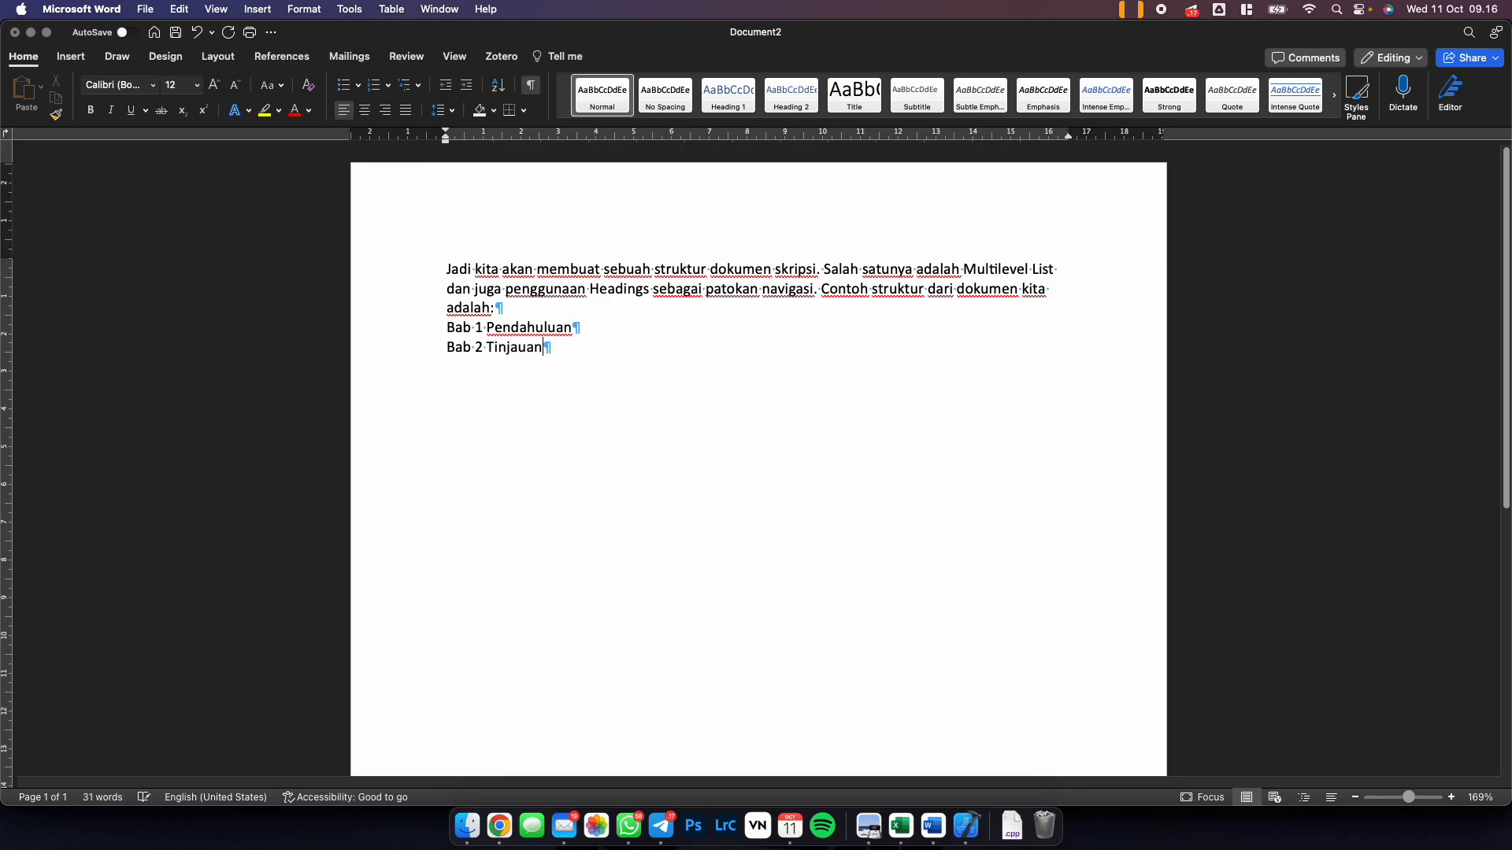
type(" Pustaka")
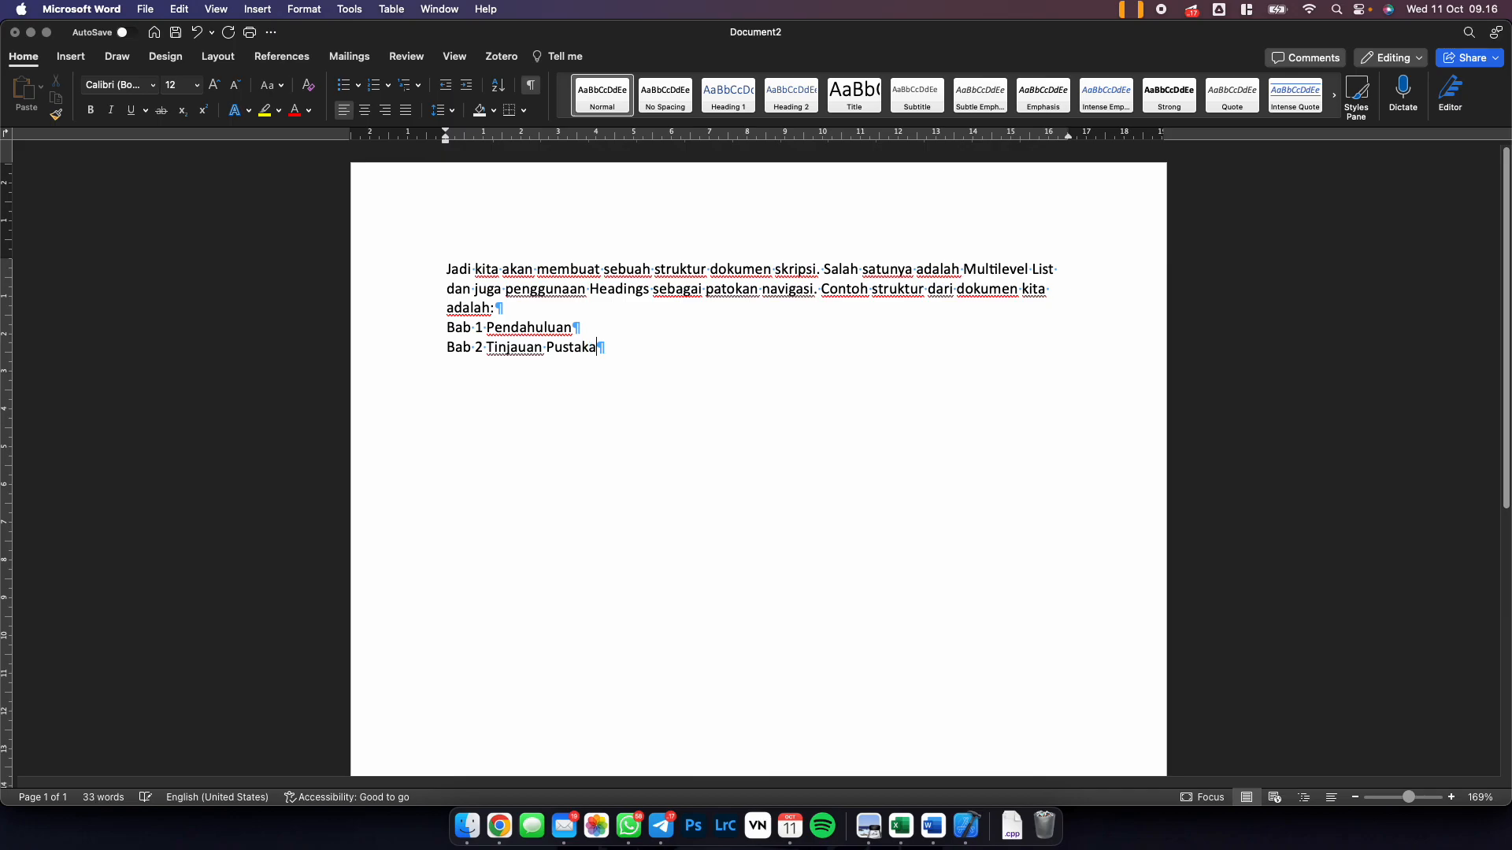
Insert the numbered lines "1.1 Latar Belakang Masalah" and "1.2 Tujuan Penelitian" under Bab 1 Pendahuluan.
key("Up")
key("Return")
type("1.1 ")
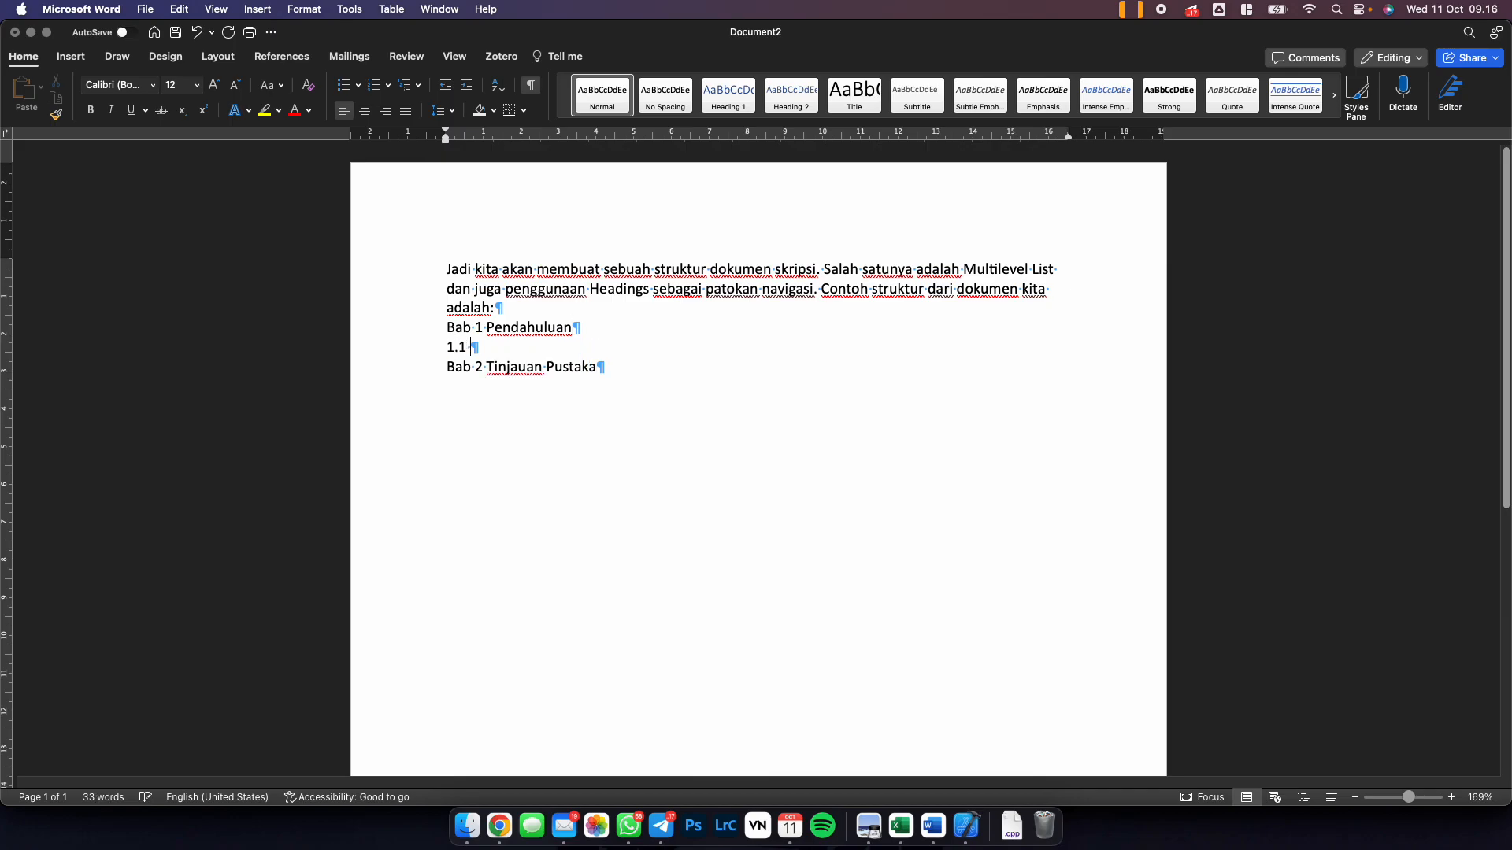
type("Latar Belakang Masalah")
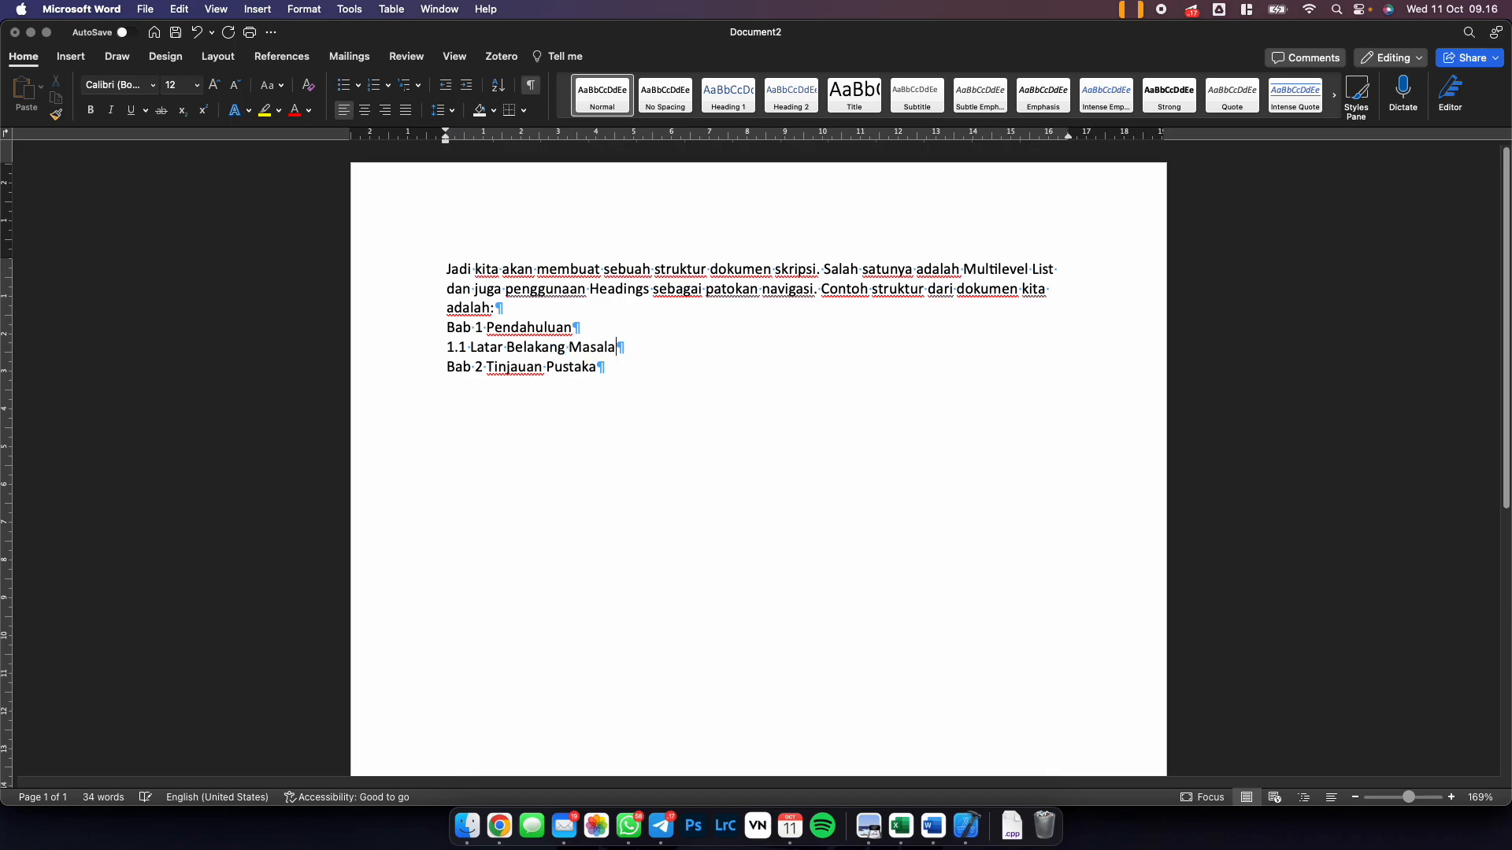
key("Return")
type("1")
key("BackSpace")
type("Tujuan Penelitian")
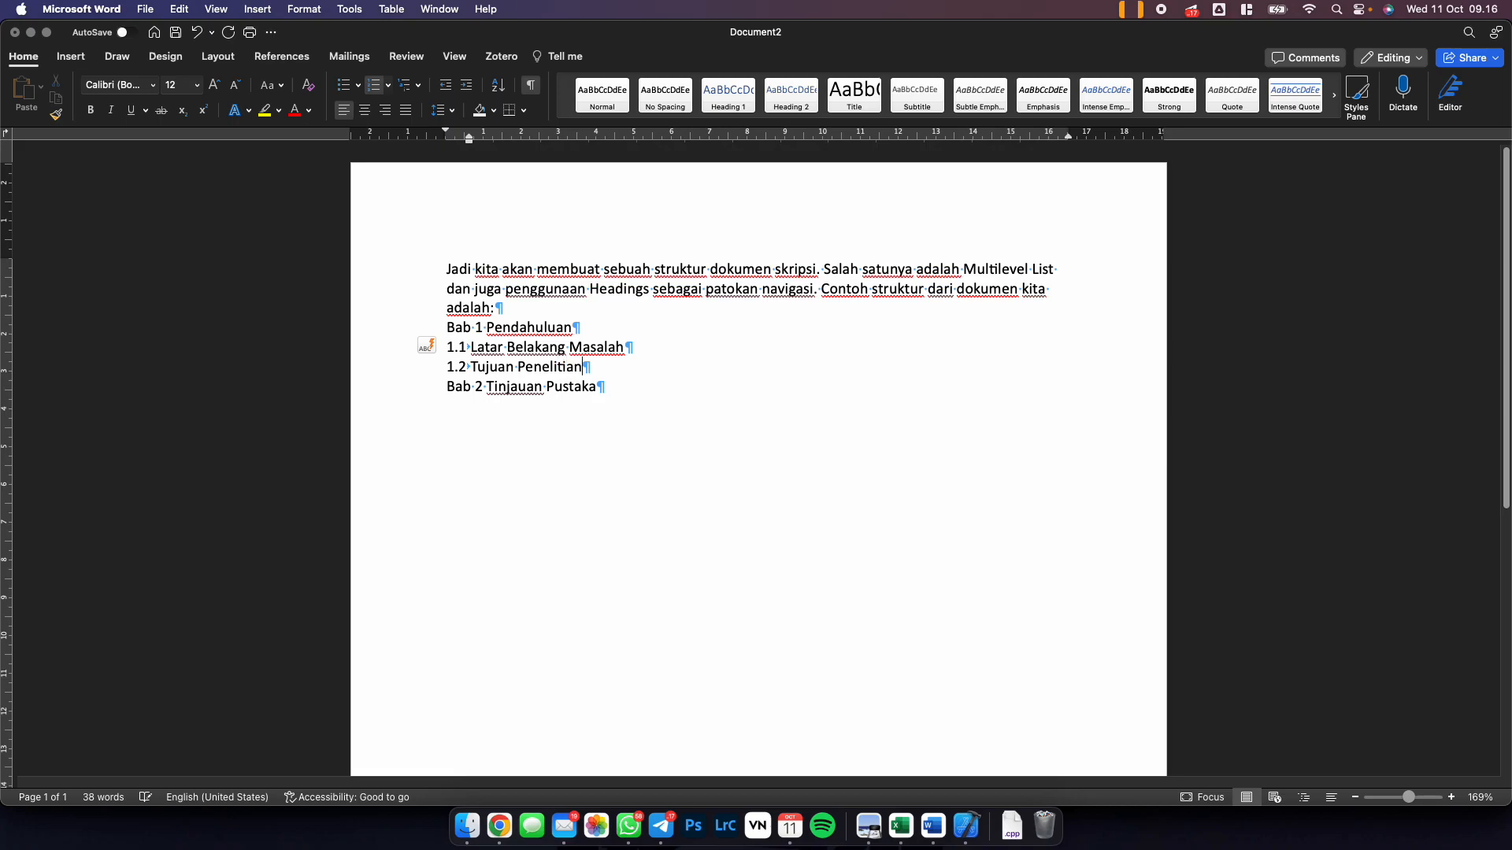
Add the lines "2.1 Definisi Android" and "2.2 Software Development Life Cycle" under Bab 2 Tinjauan Pustaka.
left_click(602, 386)
key("Return")
type("2.1")
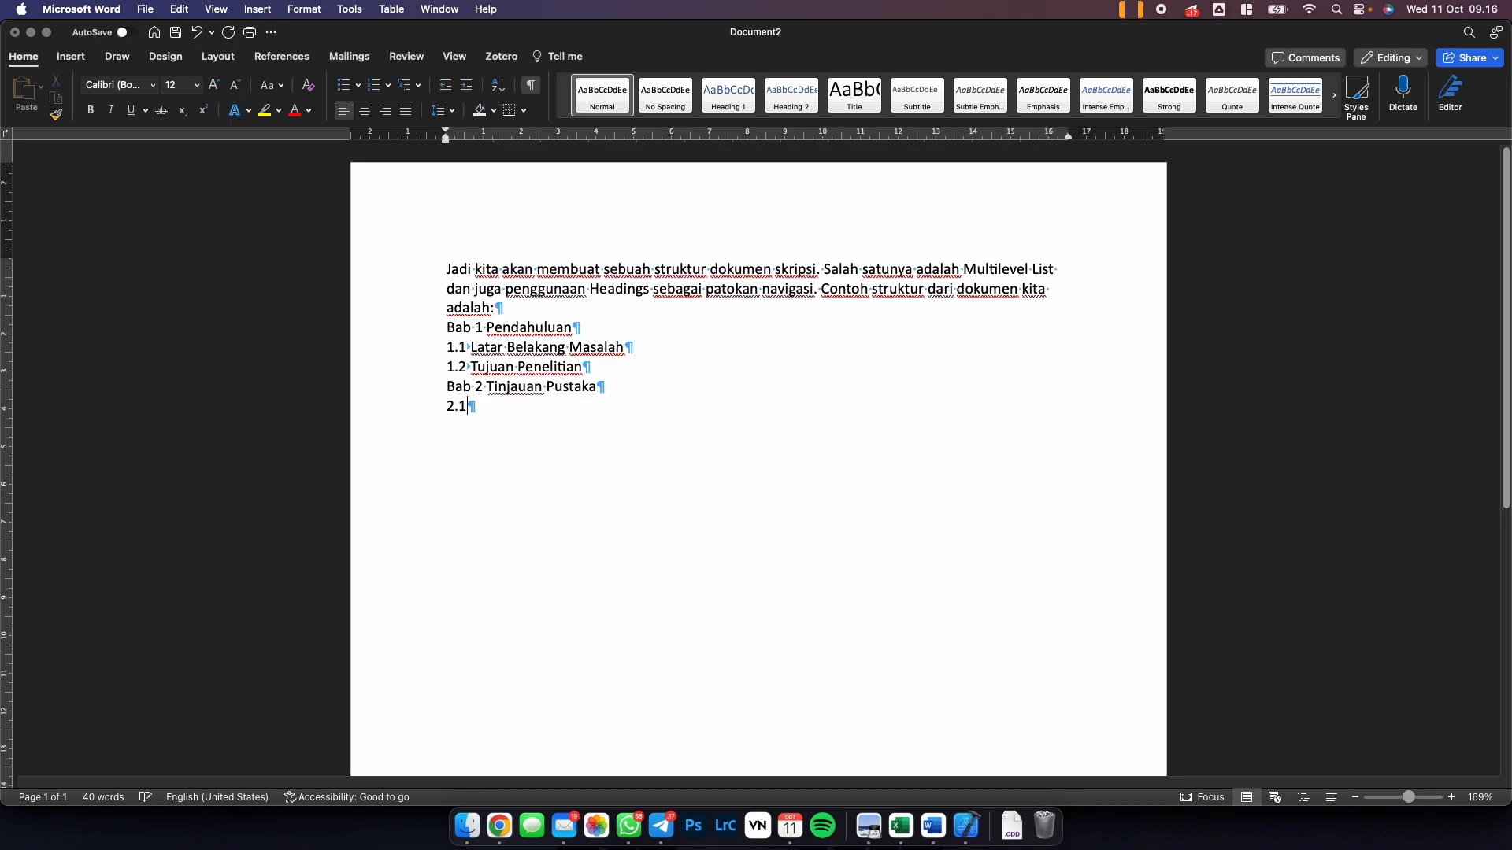
key("Tab")
key("BackSpace")
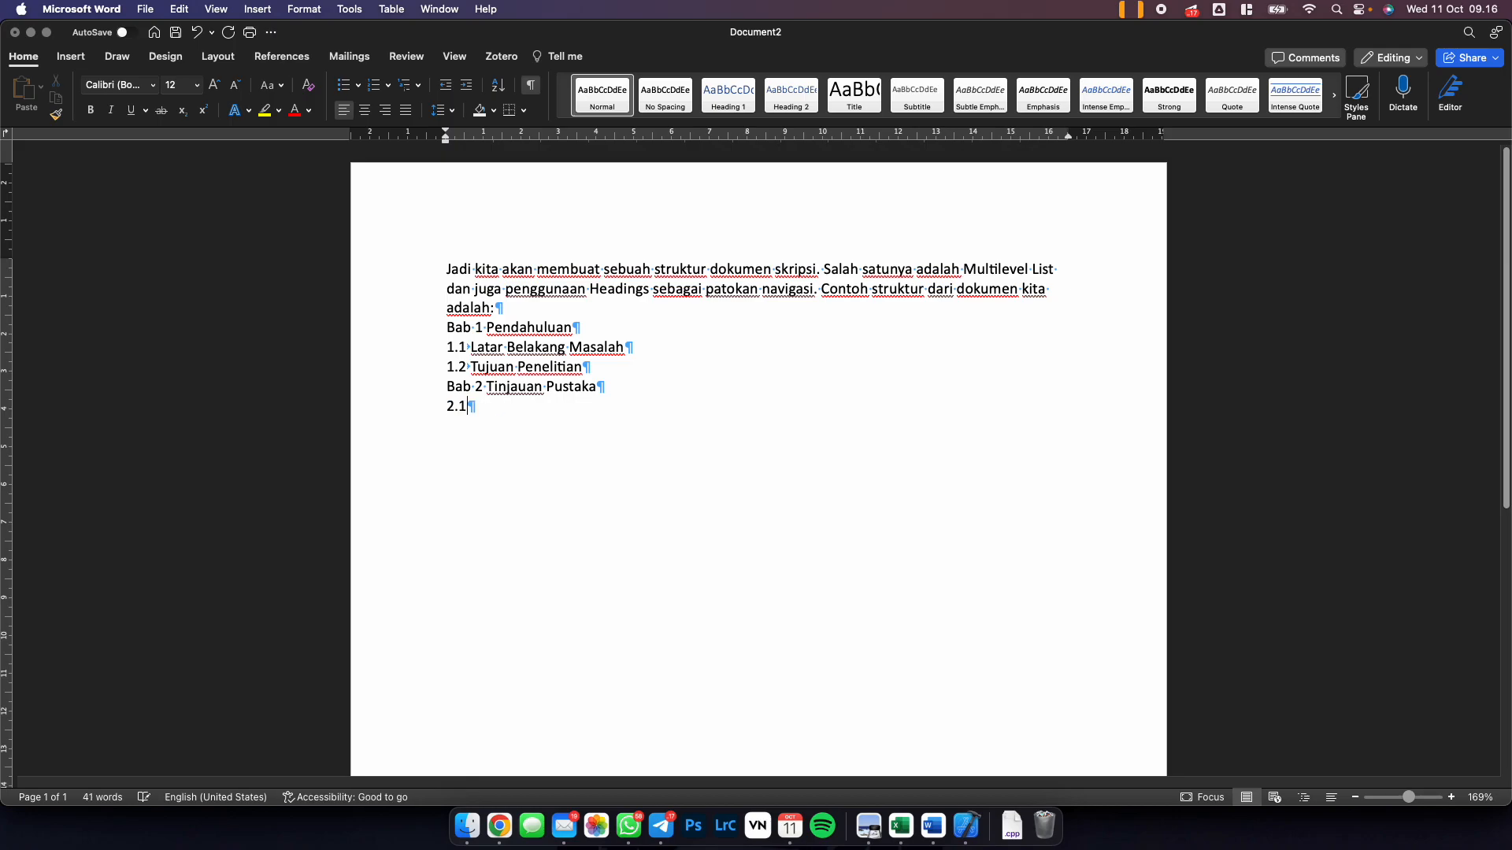
type("Definisi Android")
key("Return")
type("2.")
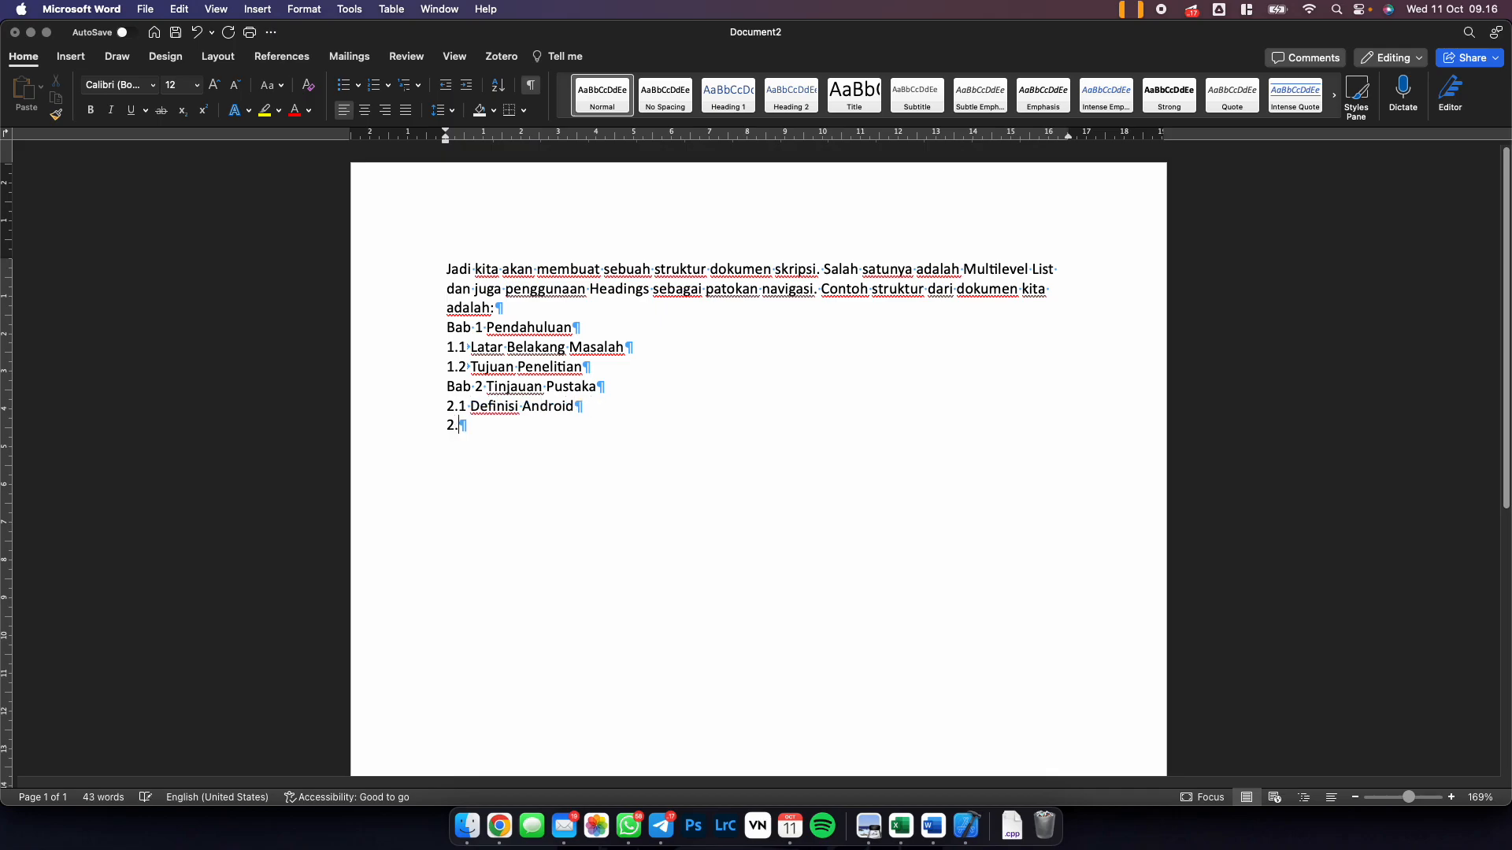
type("2 Sof")
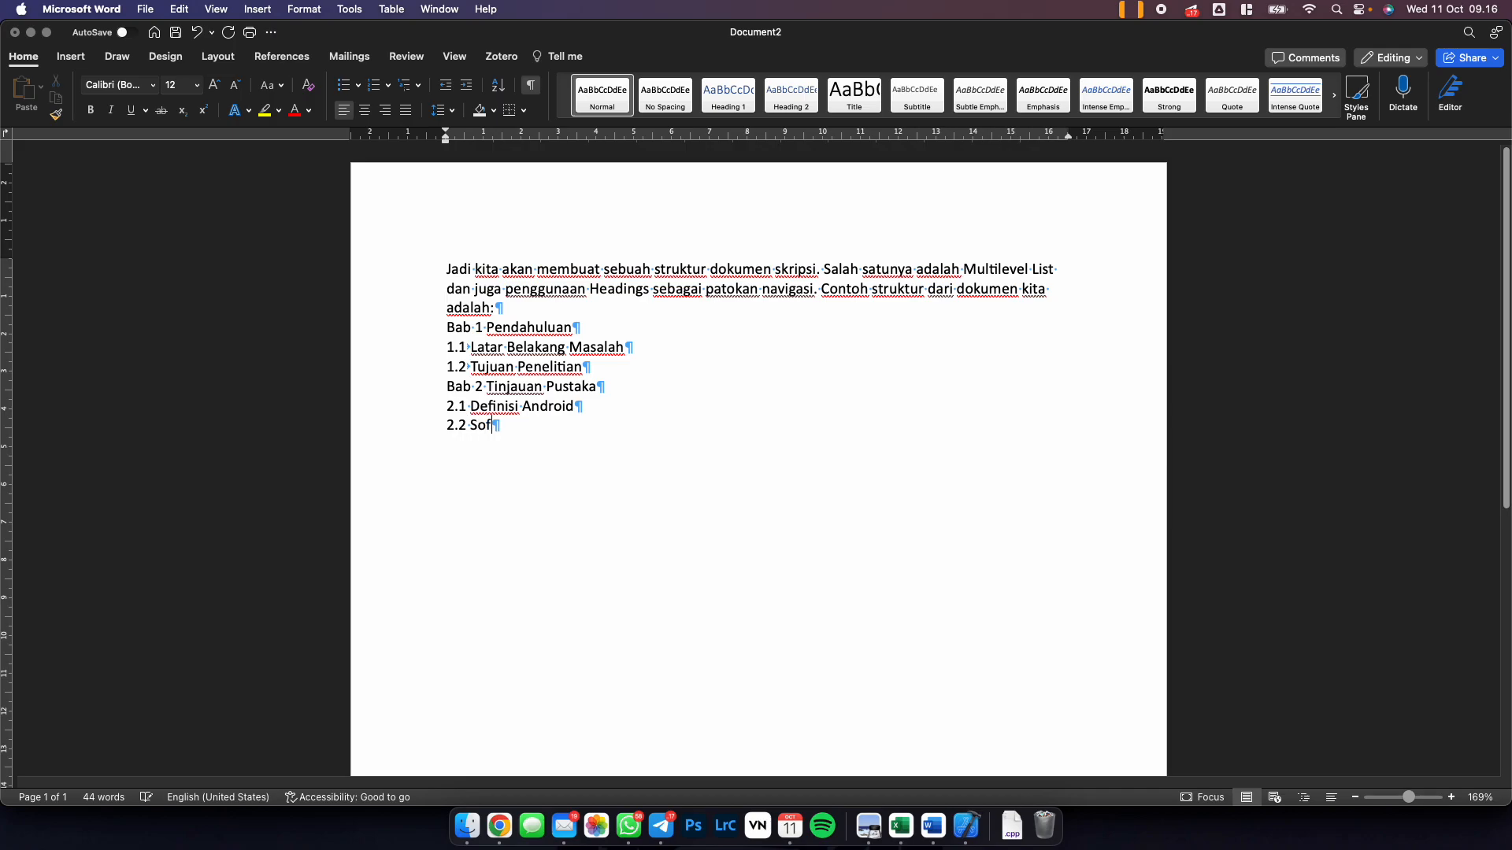
type("tware De")
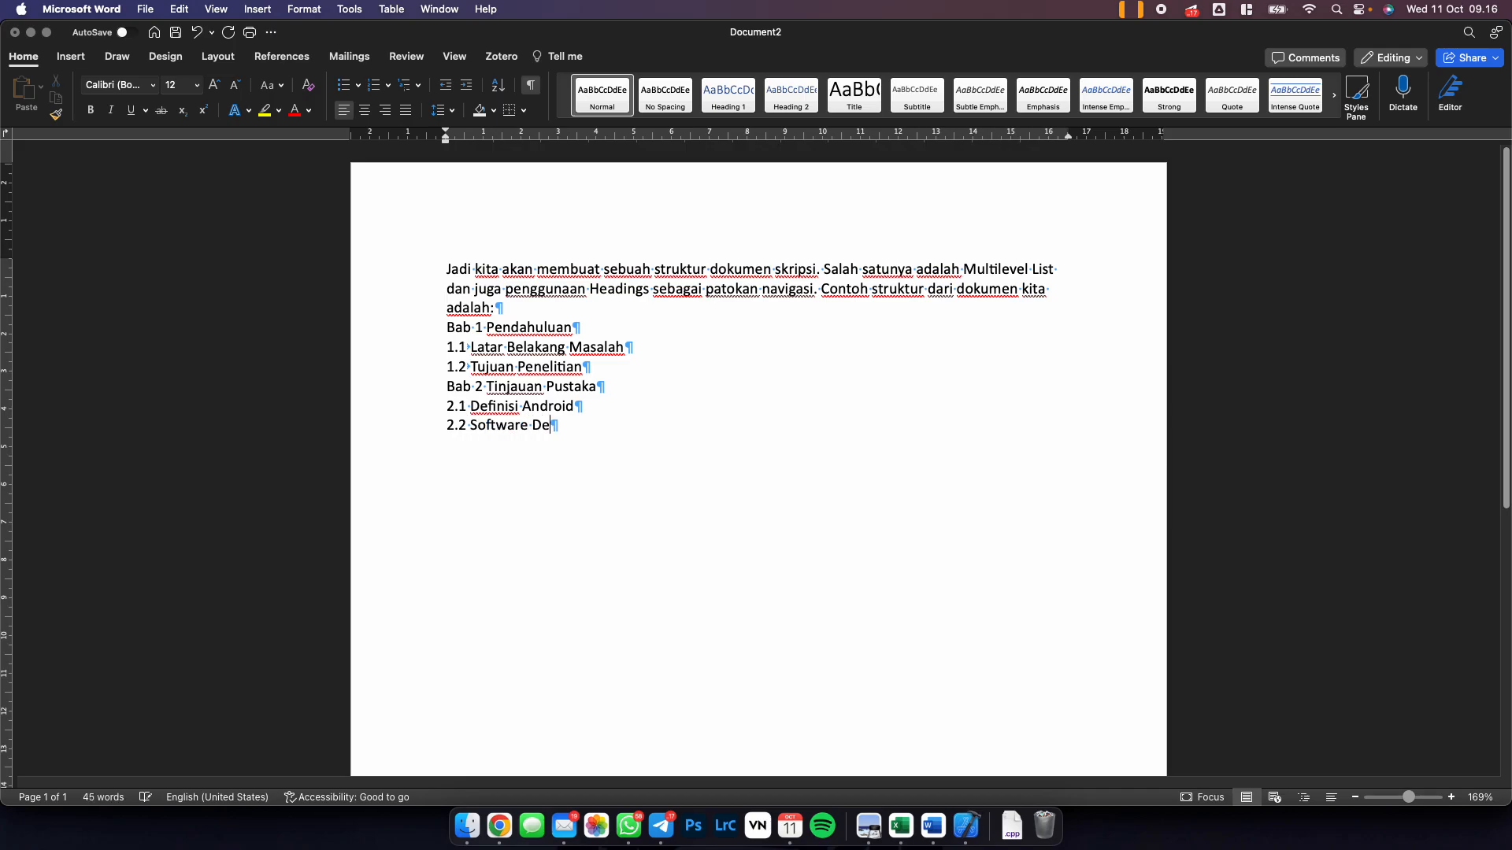
type("velopment Life Cycle")
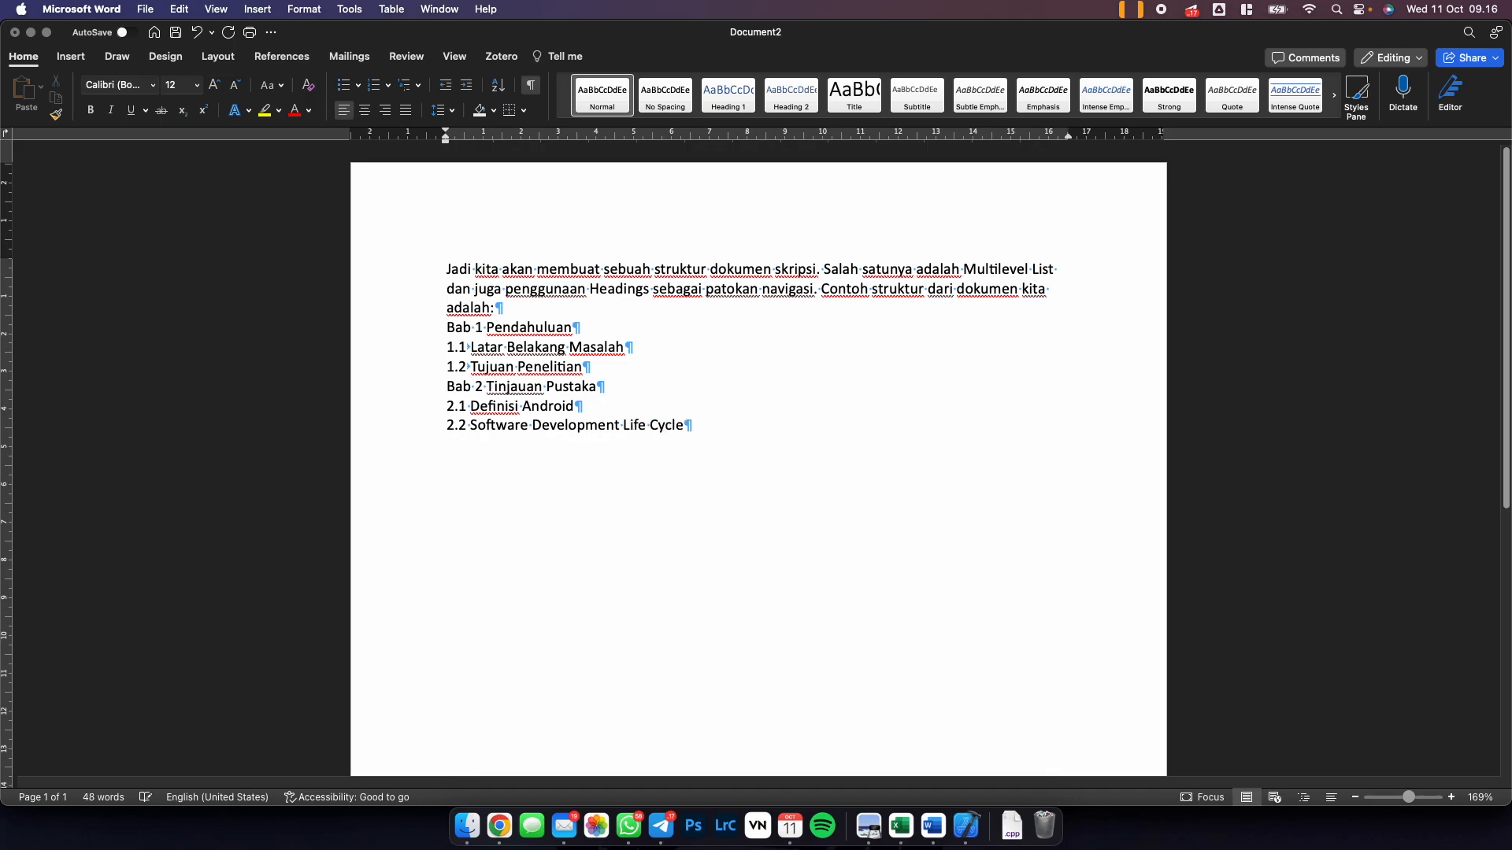
Leave an empty line after the outline and write "Masing-masing bab akan mengacu kepada level dalam multilevel list".
key("Return")
key("Return")
type("masihn")
key("BackSpace")
key("BackSpace")
type("ng-0mas")
key("BackSpace")
key("BackSpace")
key("BackSpace")
key("BackSpace")
type("masing bab akan ")
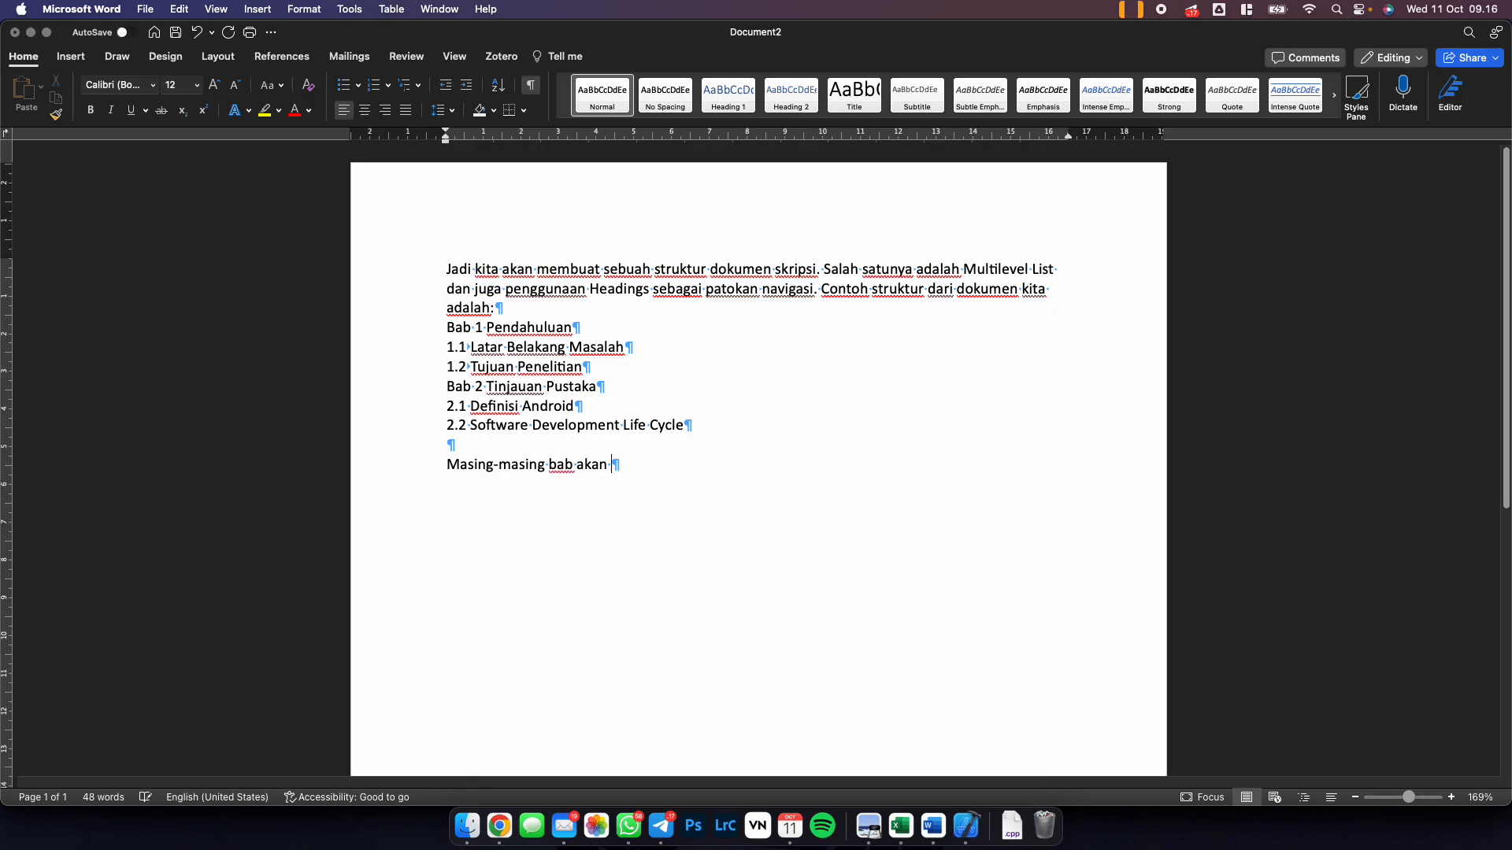
type("mengacu kepada ")
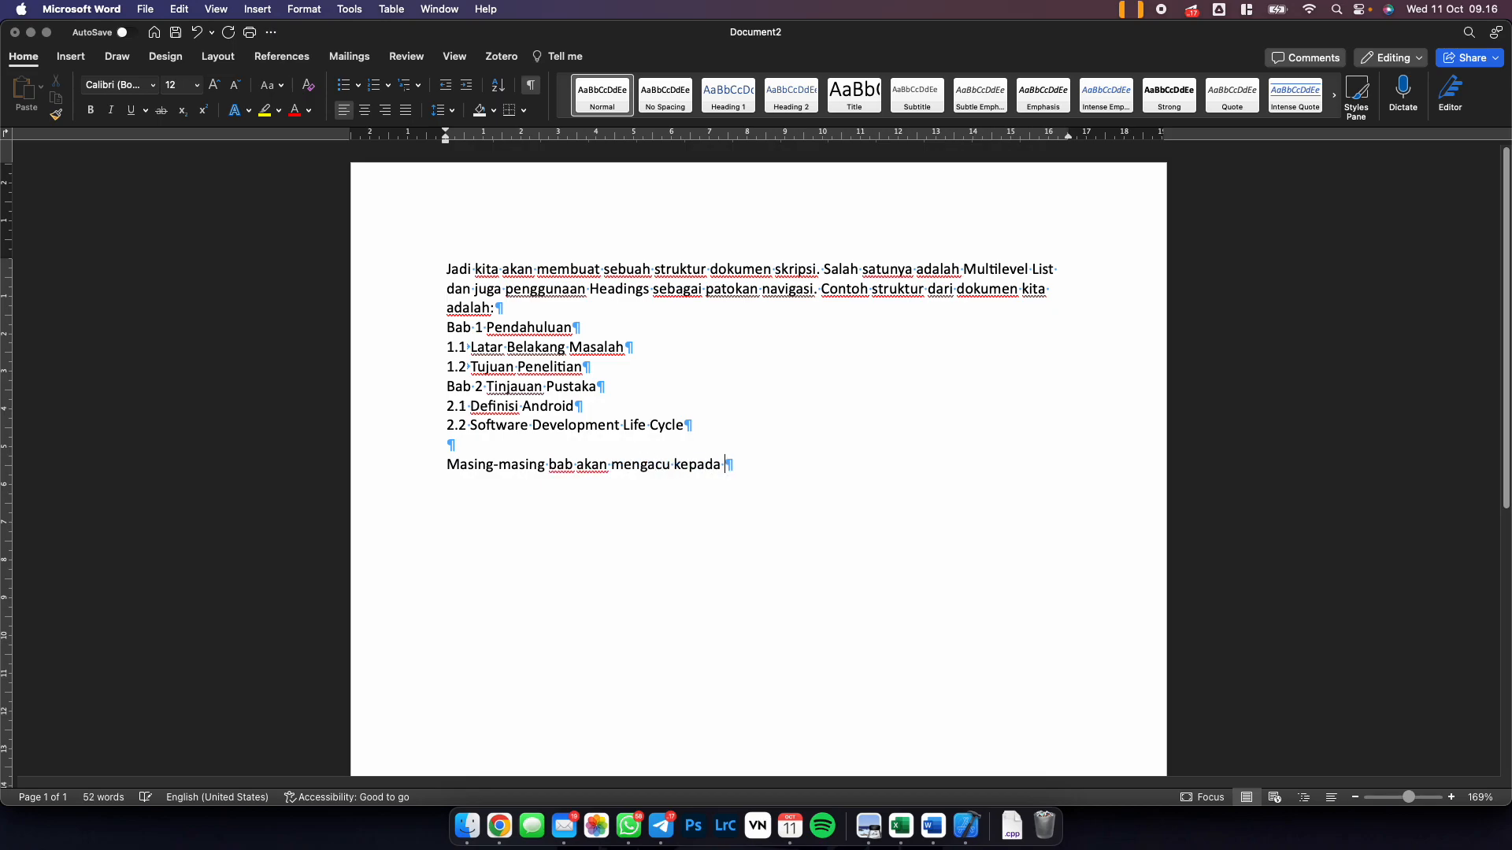
type("level dalam multilevel list")
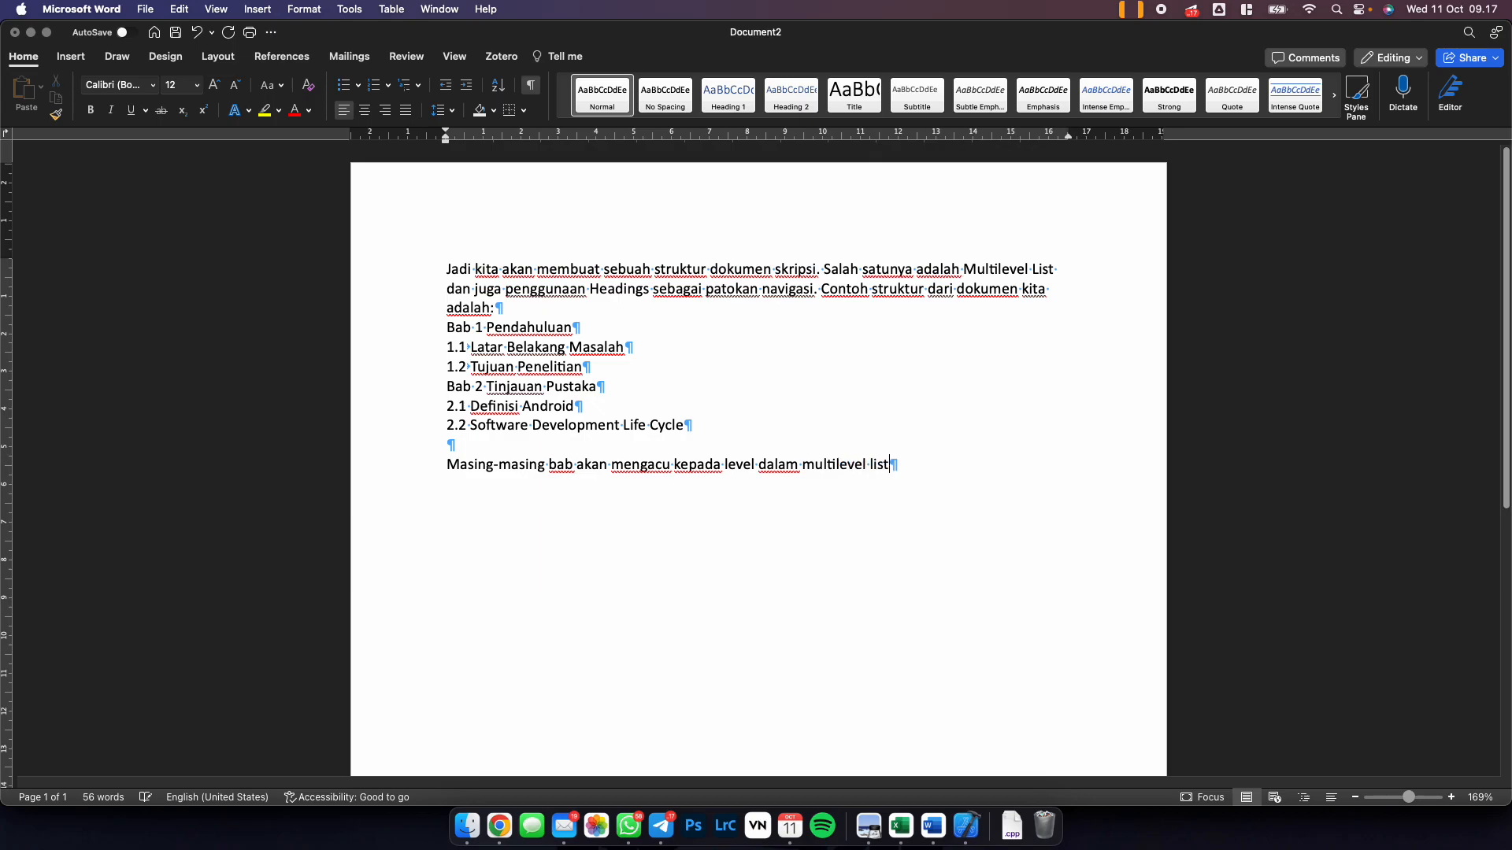
Complete the closing sentence with ", dan setiap bab atau heading akan kita jadikan styles.".
type(", dan setiap bab")
key("BackSpace")
type("a tau heading")
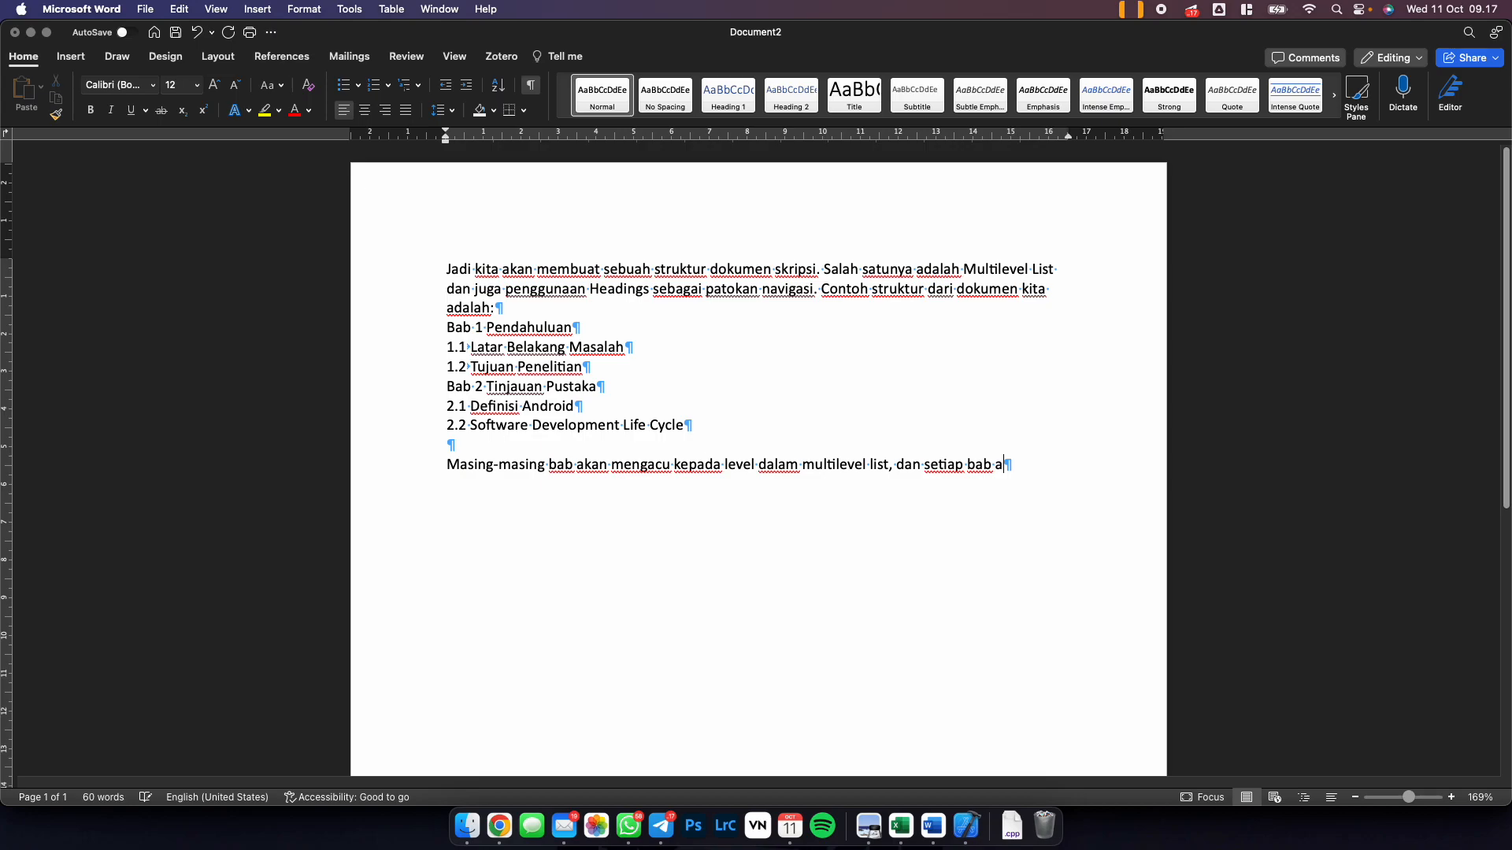
key("BackSpace")
key("BackSpace")
key("BackSpace")
key("BackSpace")
key("BackSpace")
key("BackSpace")
key("BackSpace")
key("BackSpace")
key("BackSpace")
key("BackSpace")
key("BackSpace")
key("BackSpace")
key("BackSpace")
type("atau heading akan kita ja")
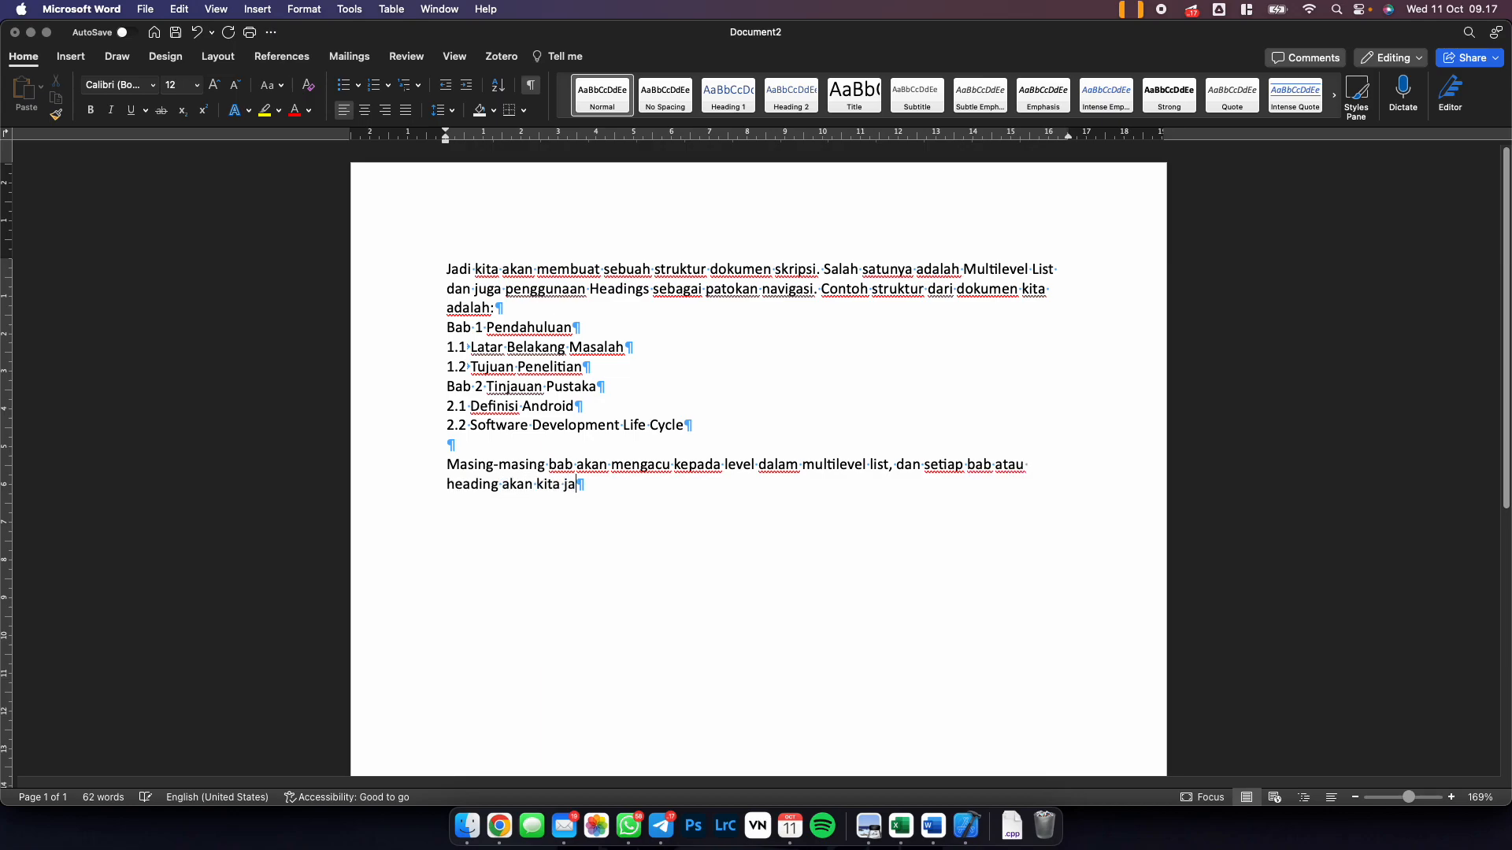
type("dikan styles.")
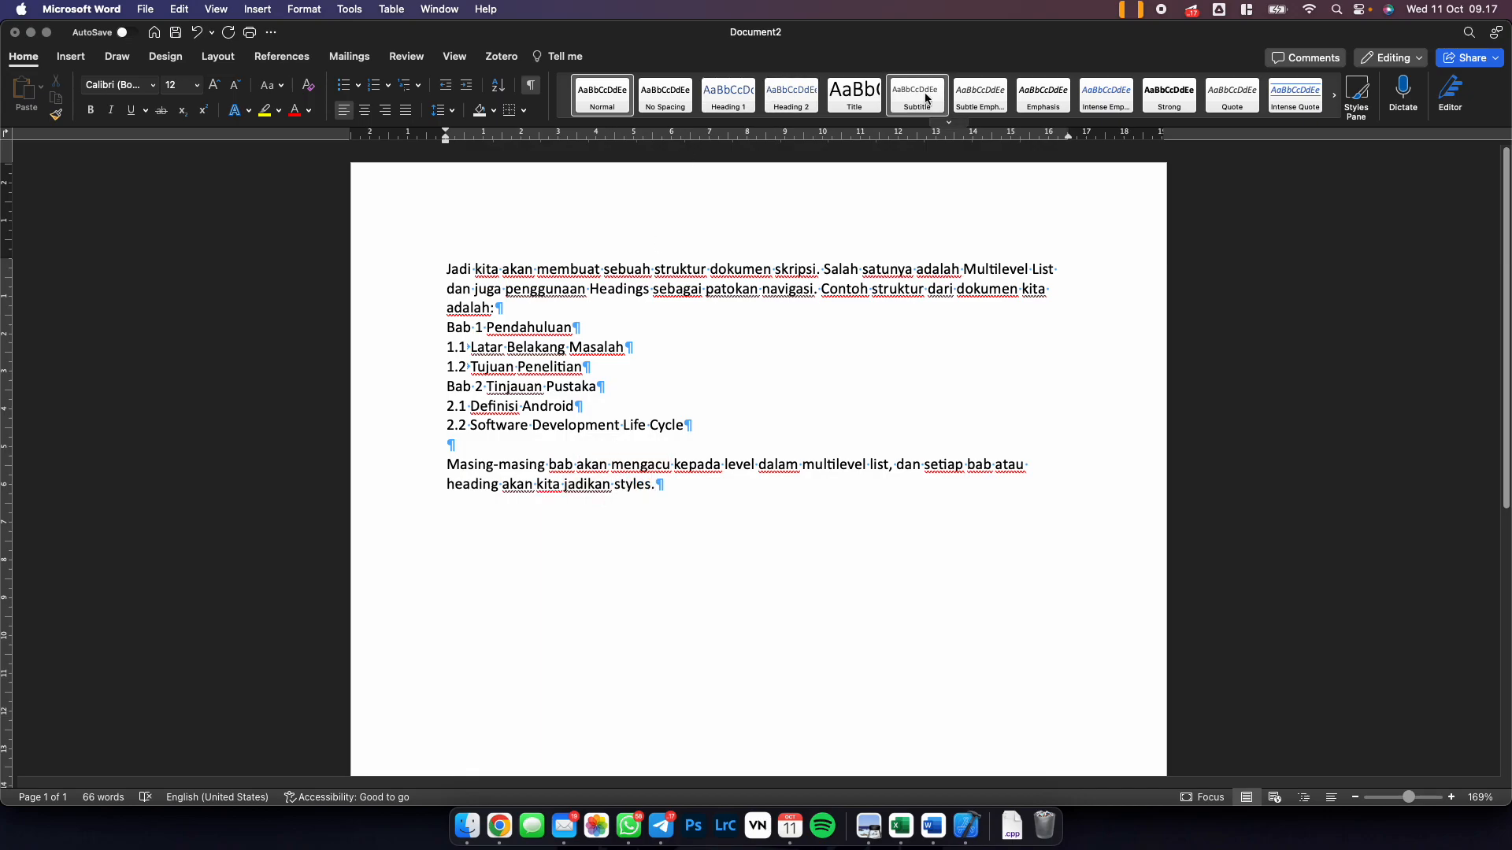
Try the Title style on the closing paragraph, view the style's options, and undo the formatting.
right_click(523, 390)
left_click(685, 486)
left_click_drag(685, 486, 448, 466)
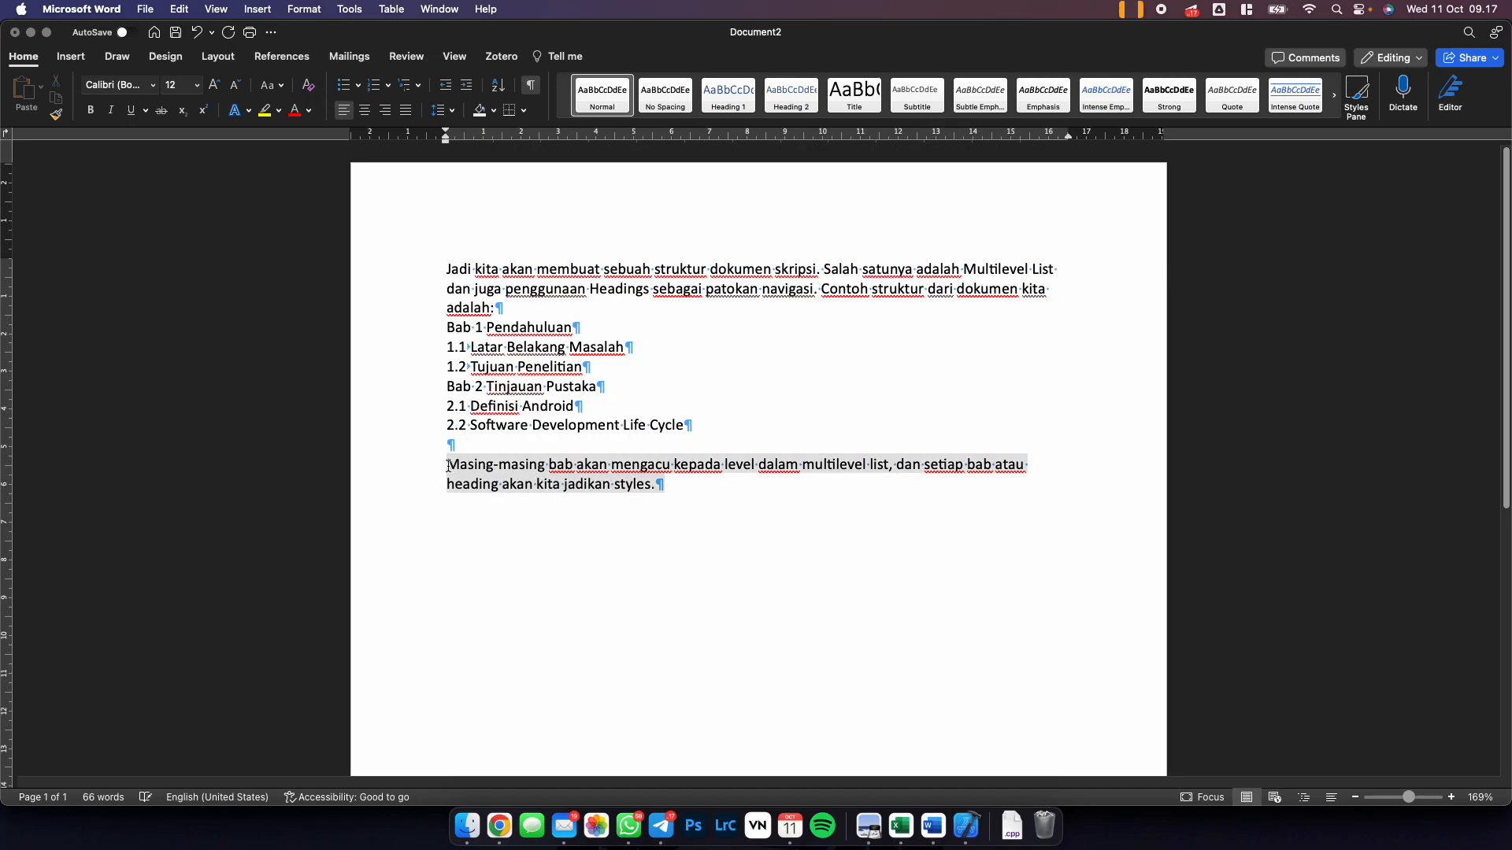
left_click(856, 95)
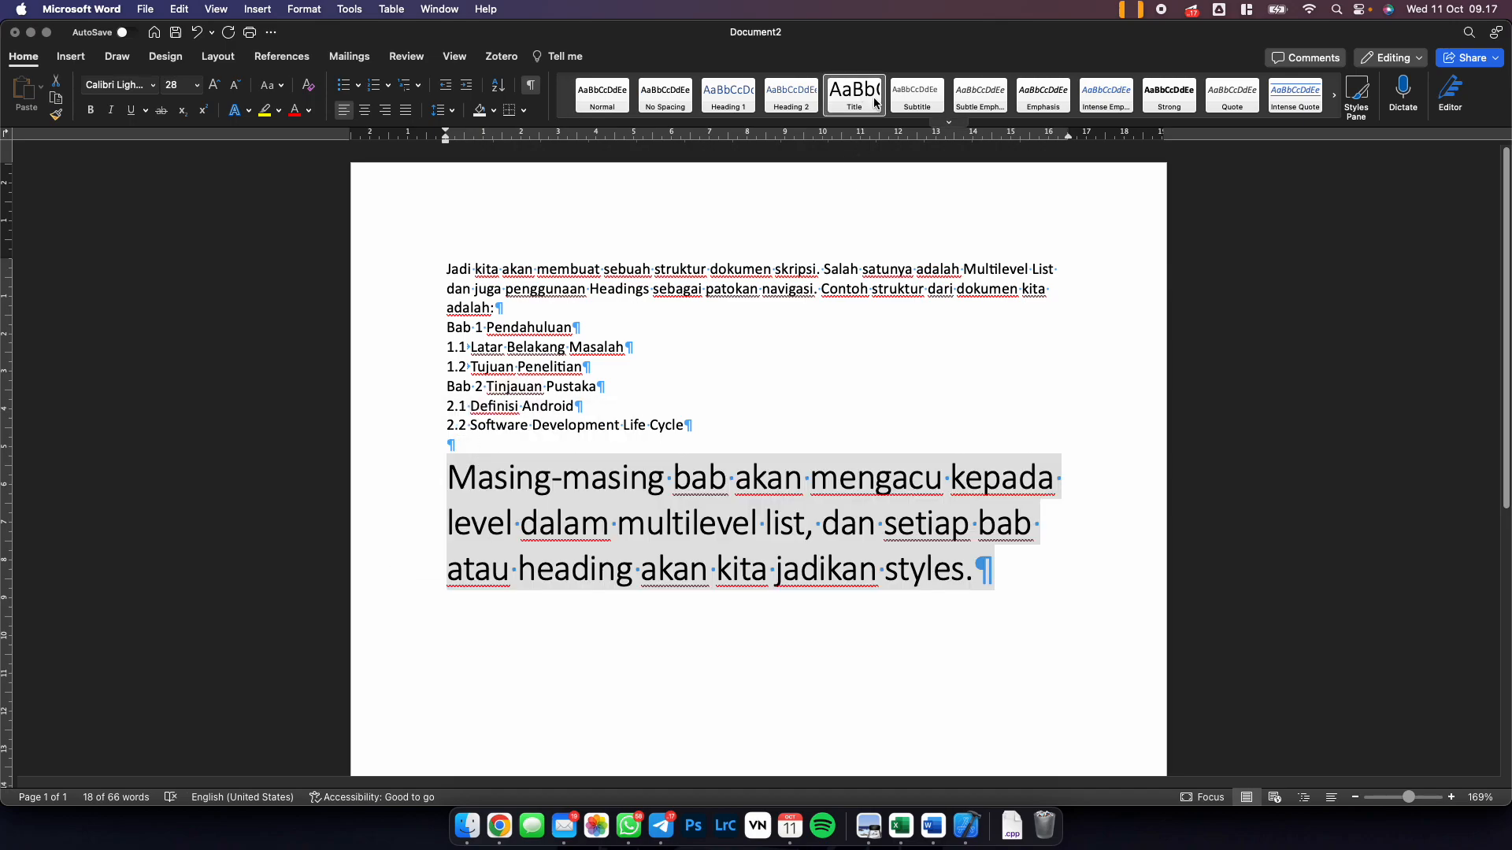
right_click(874, 96)
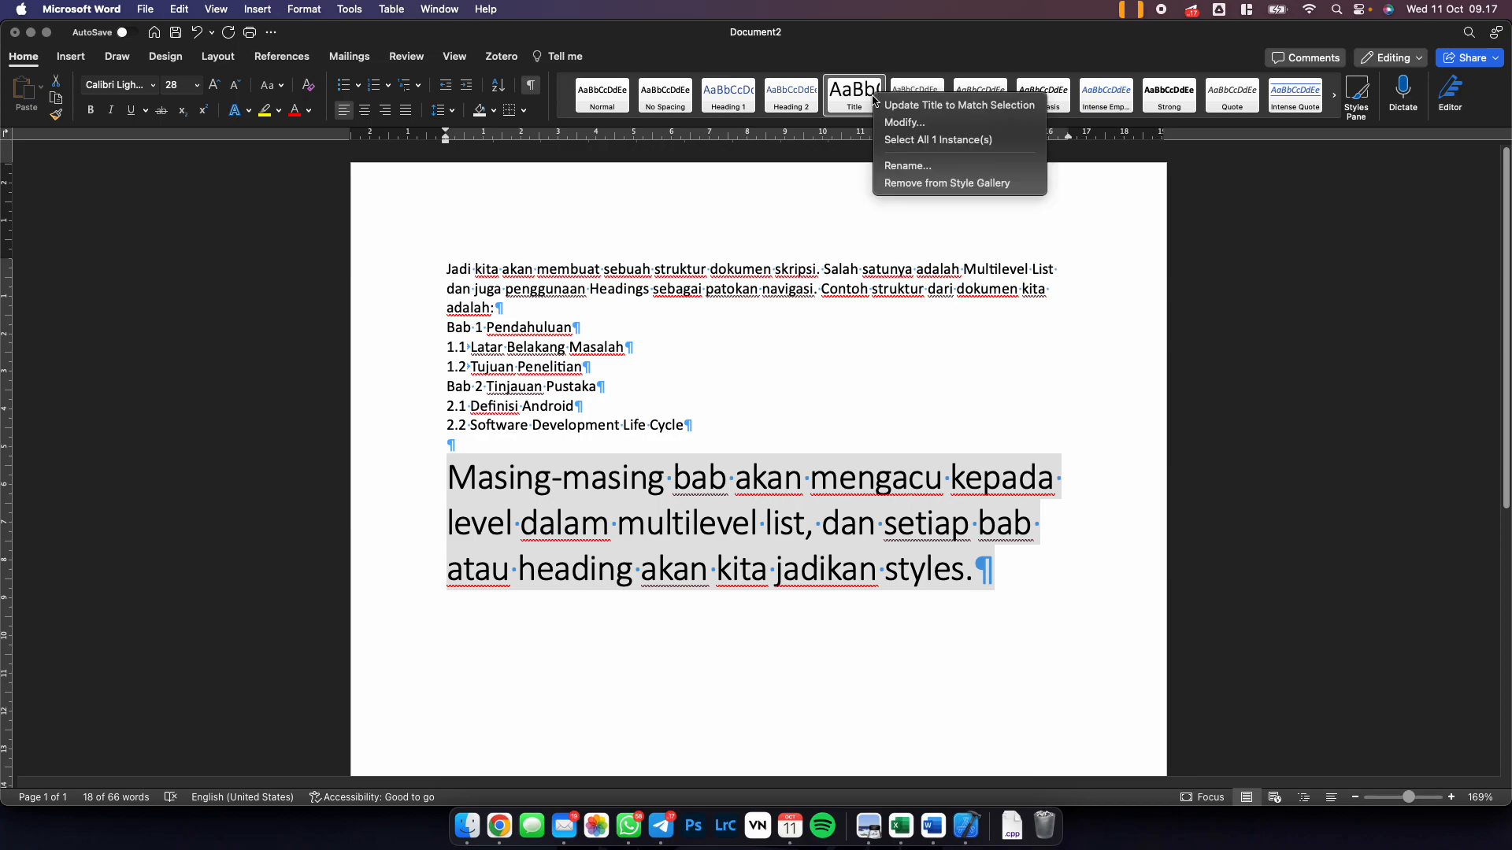
left_click(879, 397)
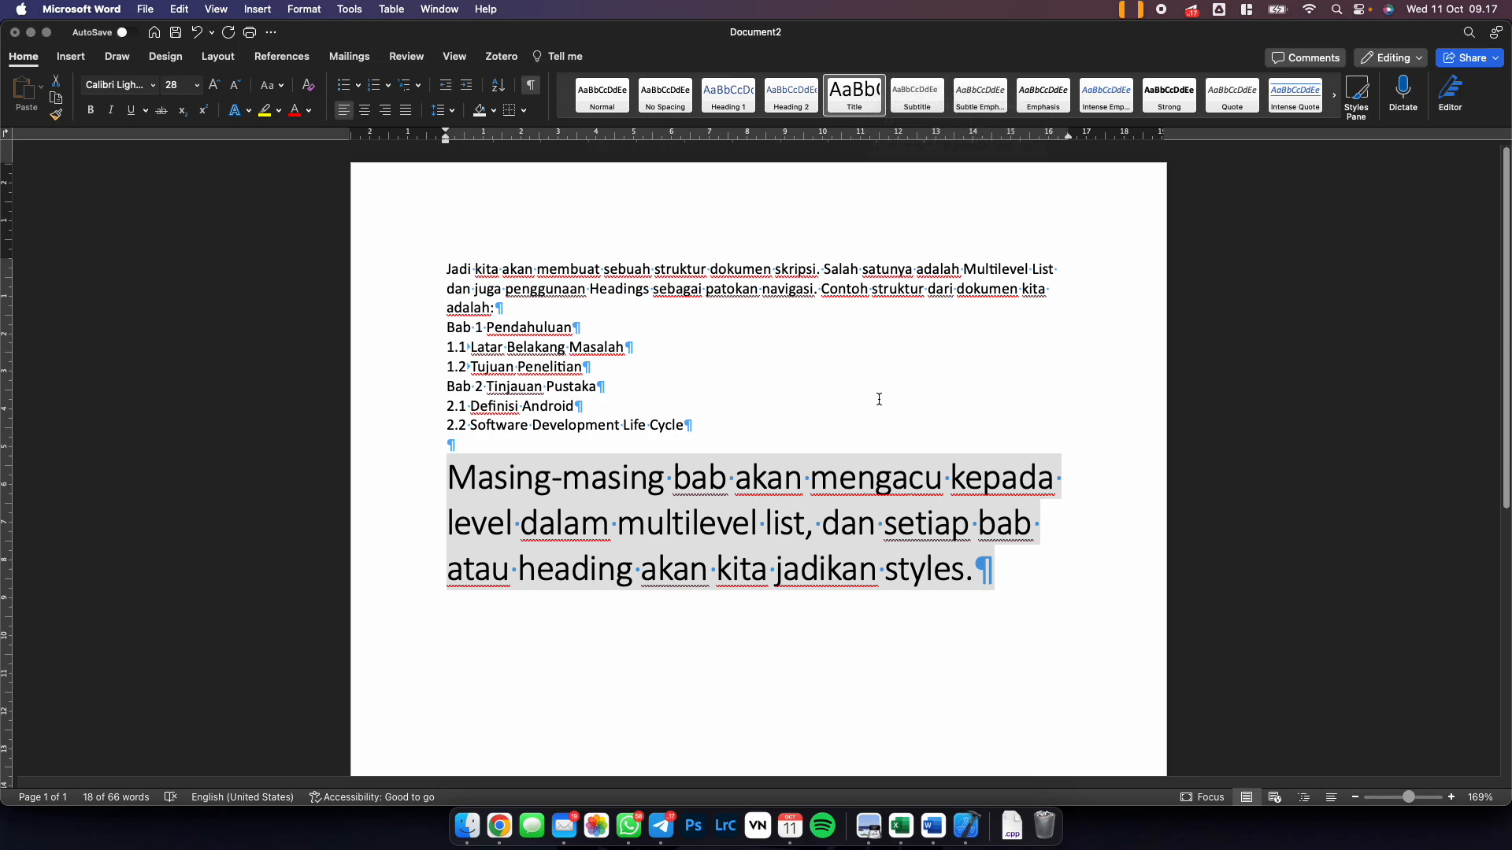
key("super+z")
Add two empty lines after the closing paragraph.
left_click(751, 491)
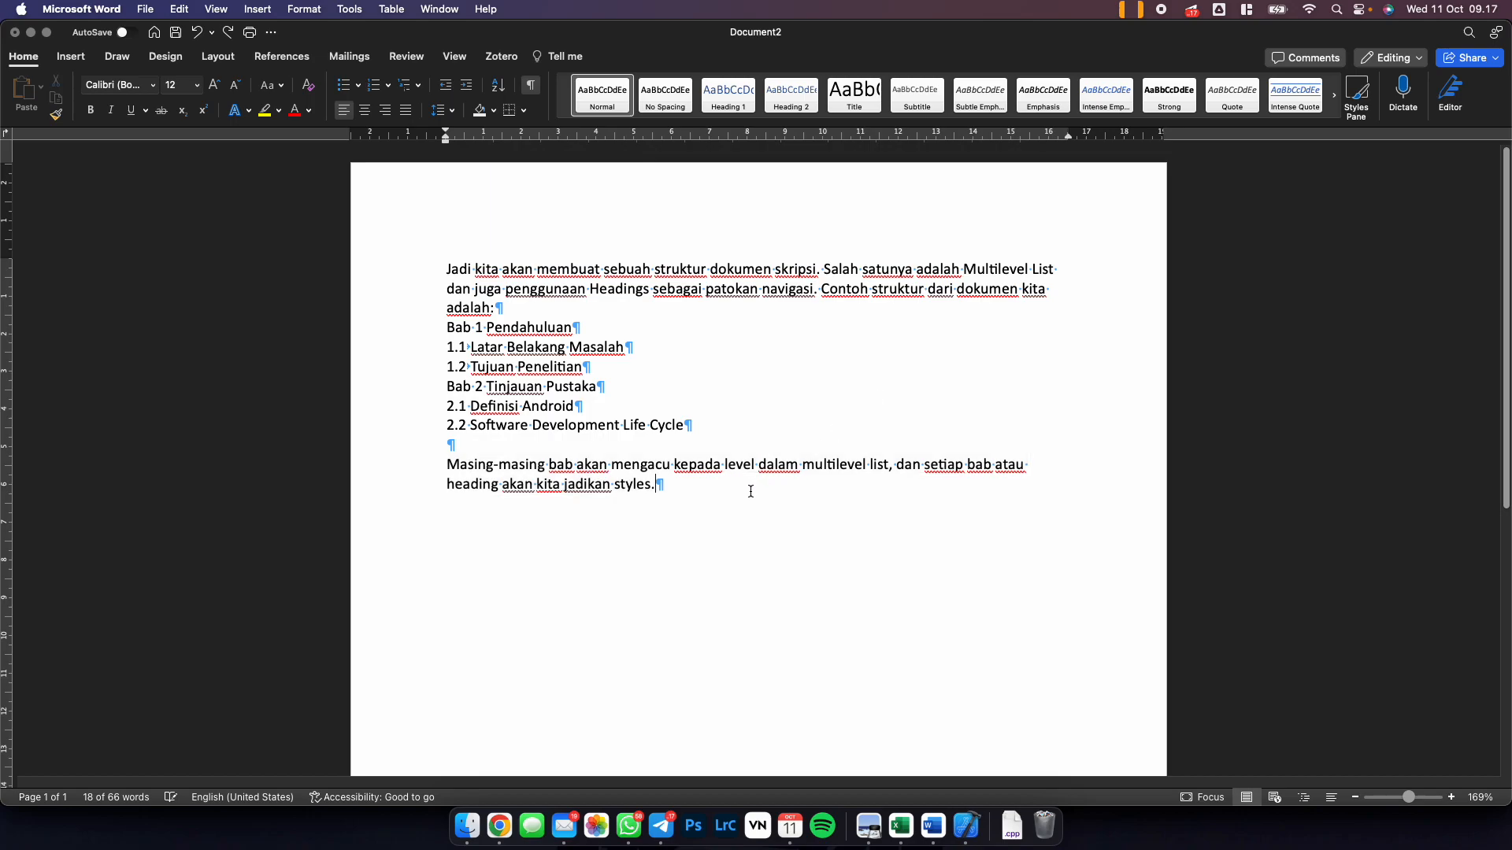
key("Return")
type("1")
key("BackSpace")
key("Return")
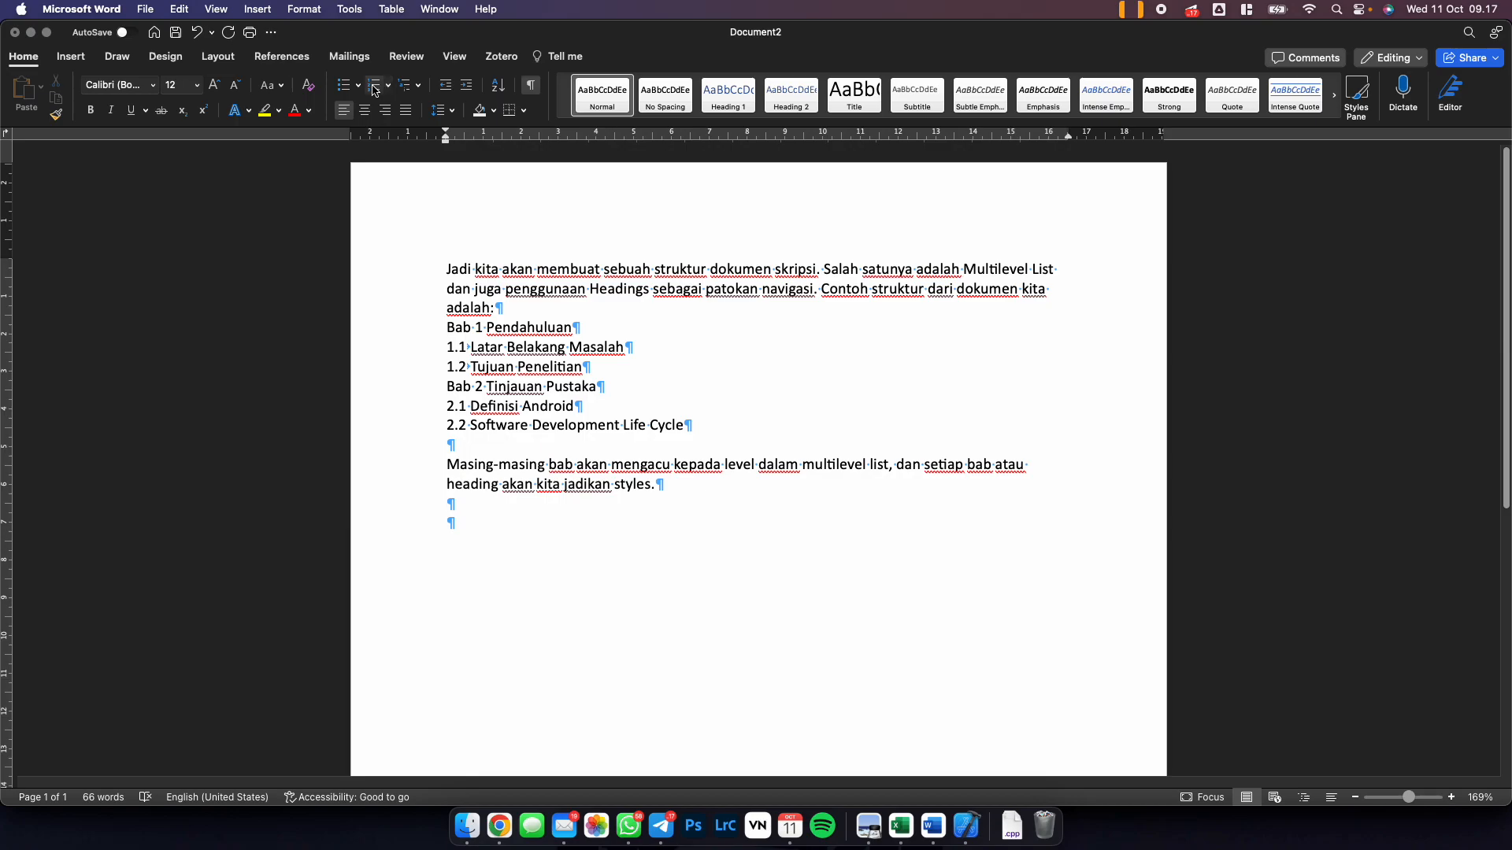
Apply the heading-linked 1 / 1.1 / 1.1.1 multilevel list to the last empty line and expand the style gallery.
left_click(419, 87)
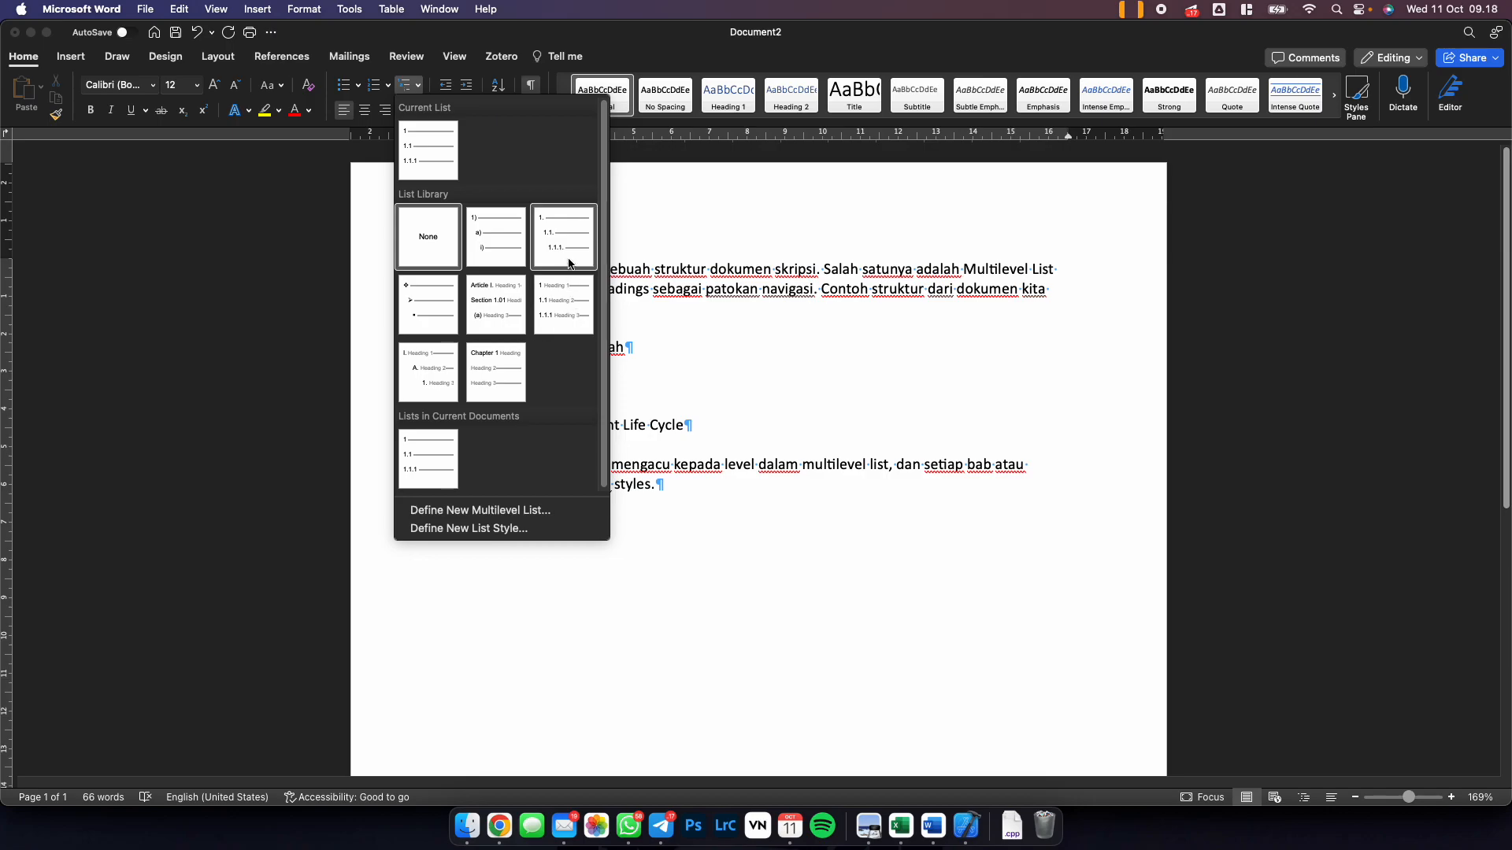
left_click(565, 314)
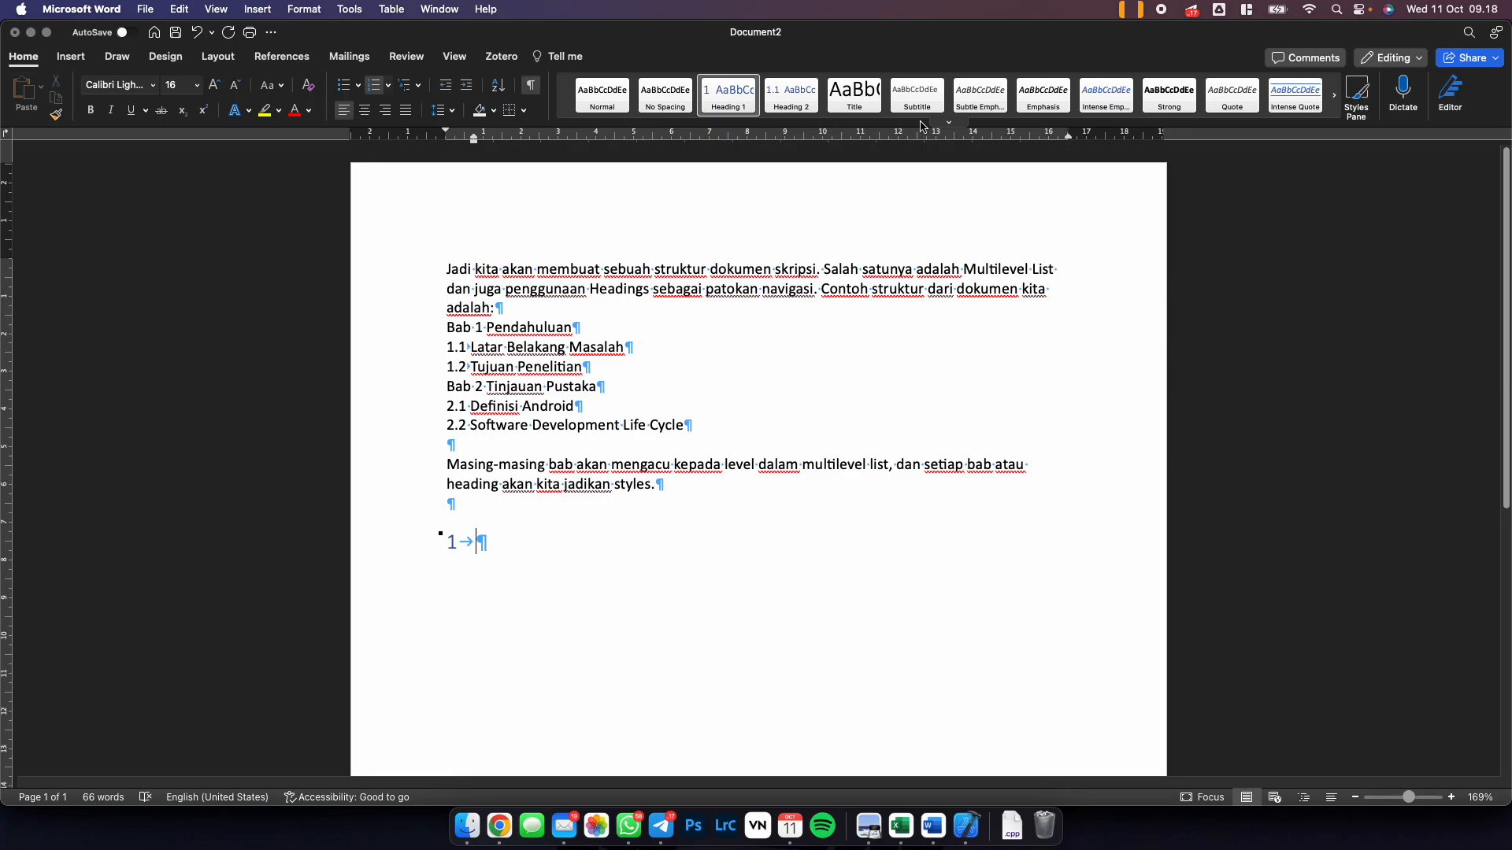
left_click(950, 125)
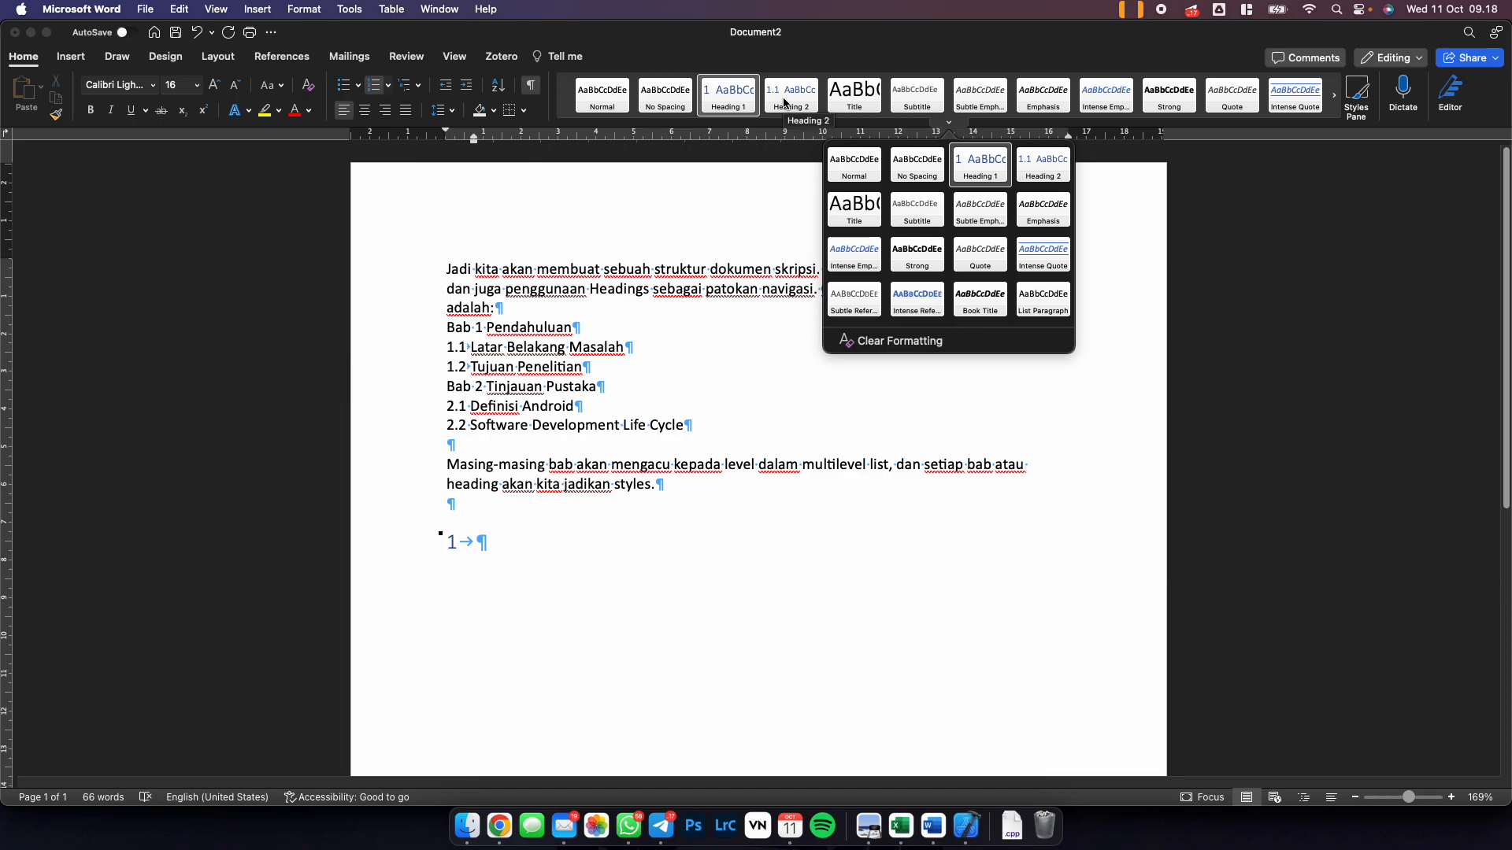
Undo the heading-linked list and apply the plain 1. / 1.1. / 1.1.1. multilevel list to the last empty line.
left_click(539, 534)
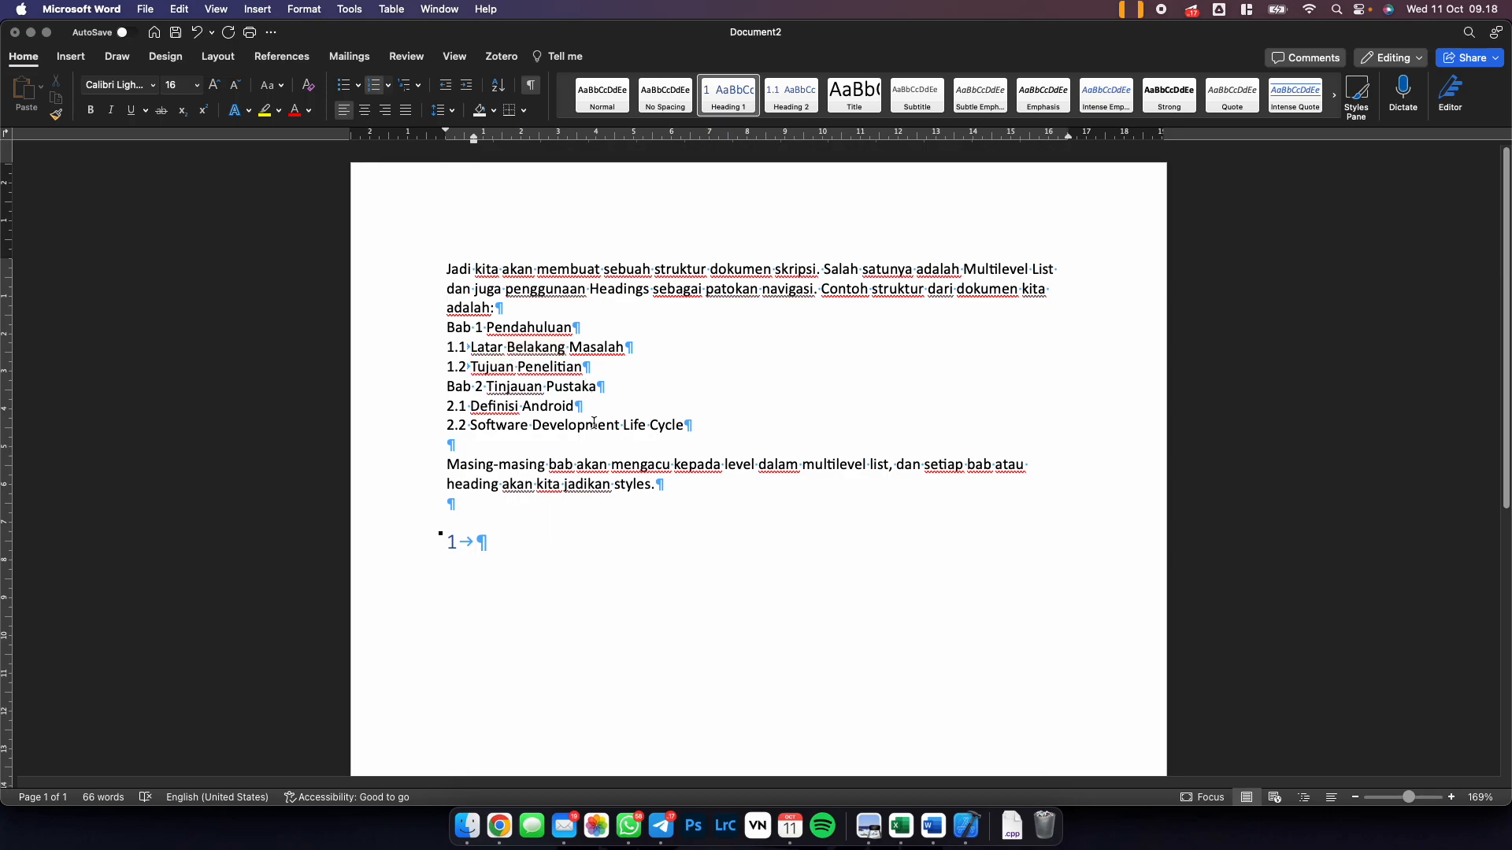
key("super+z")
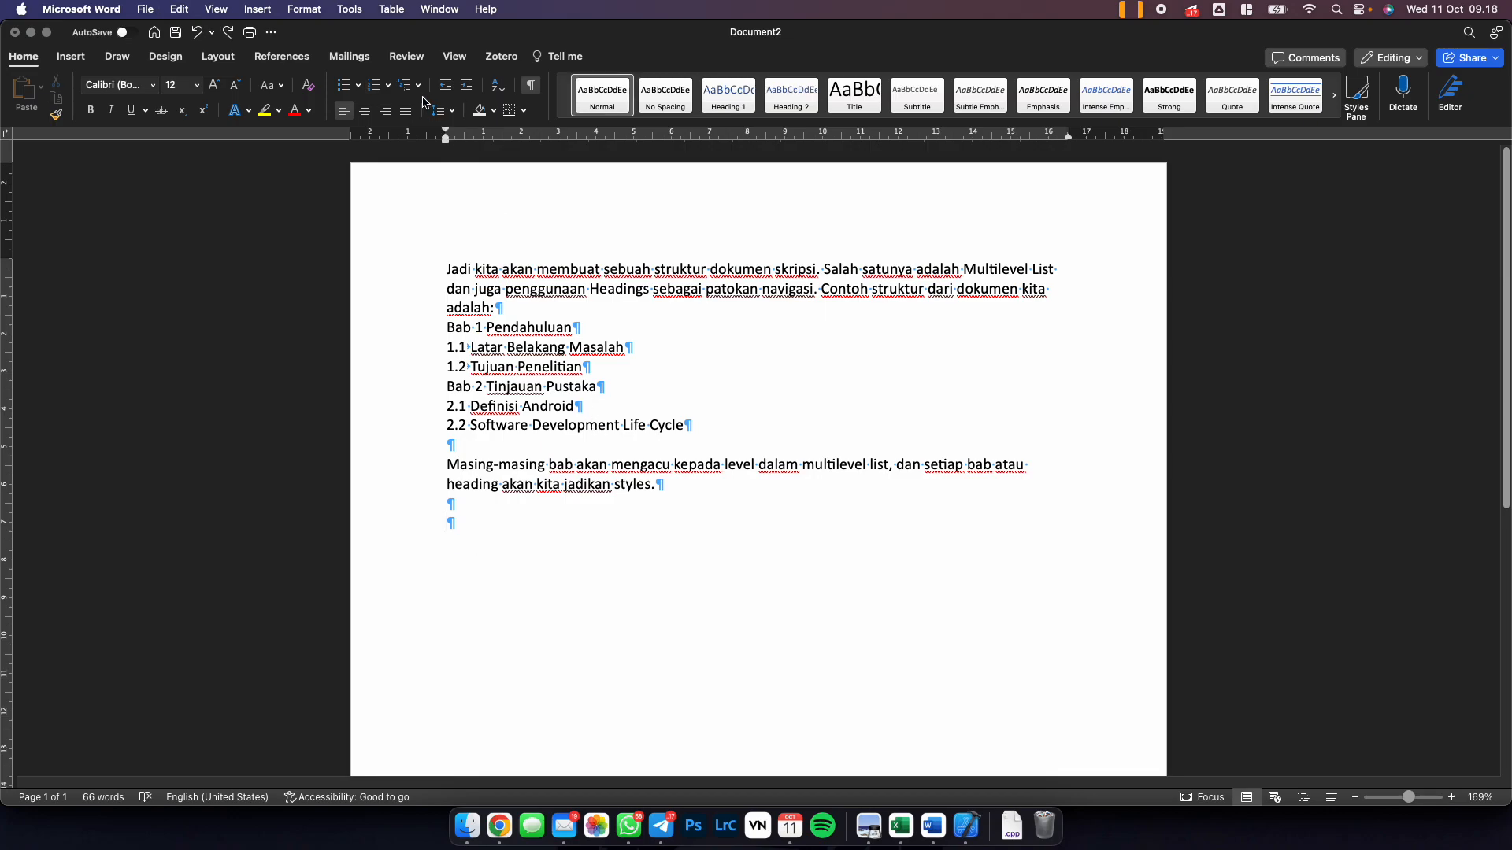
left_click(417, 86)
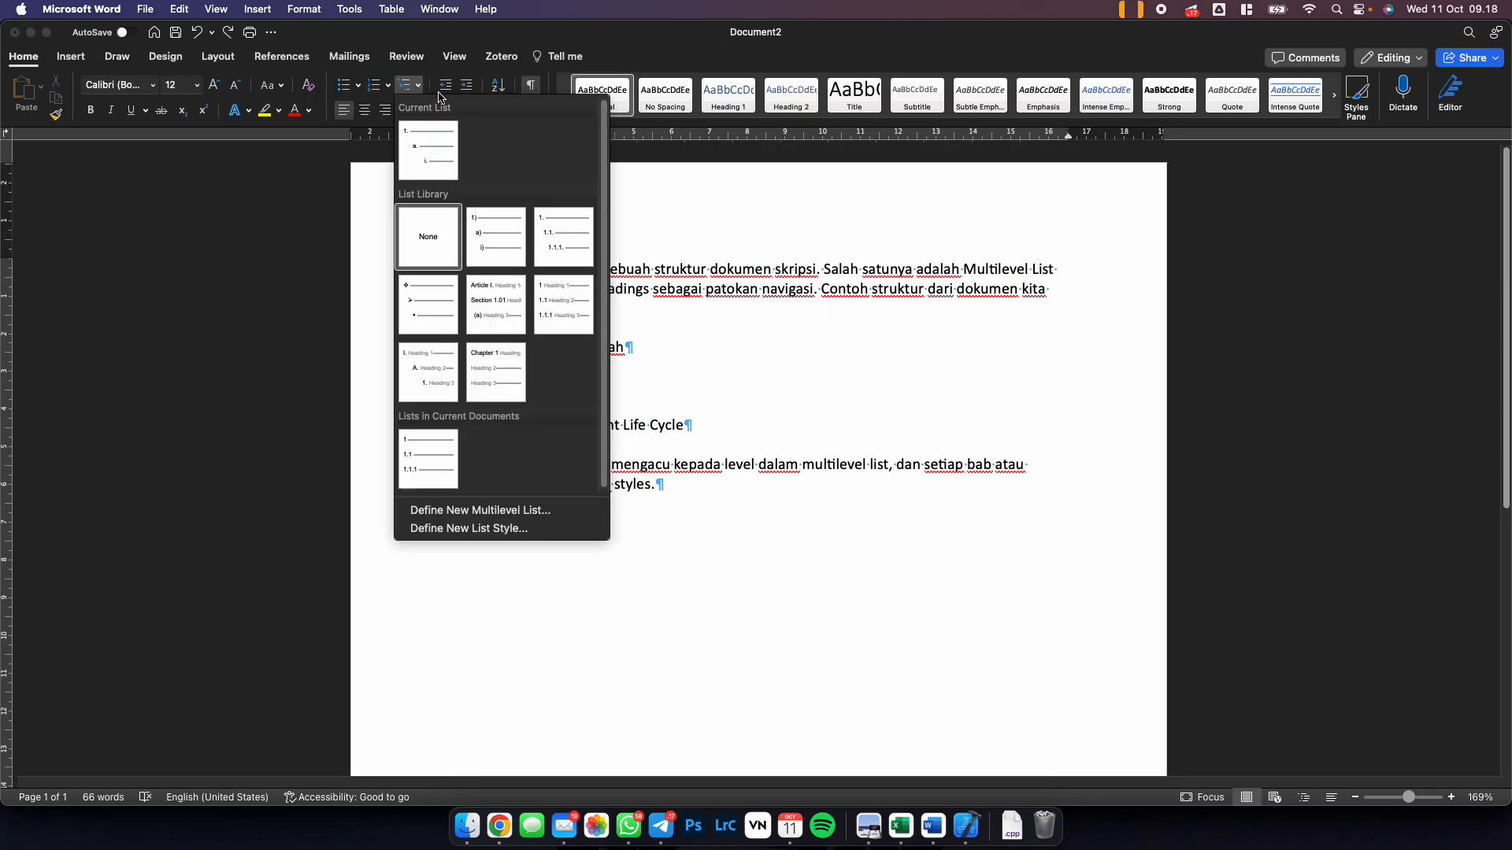
left_click(561, 237)
type("Bab 1 Pendahuluka")
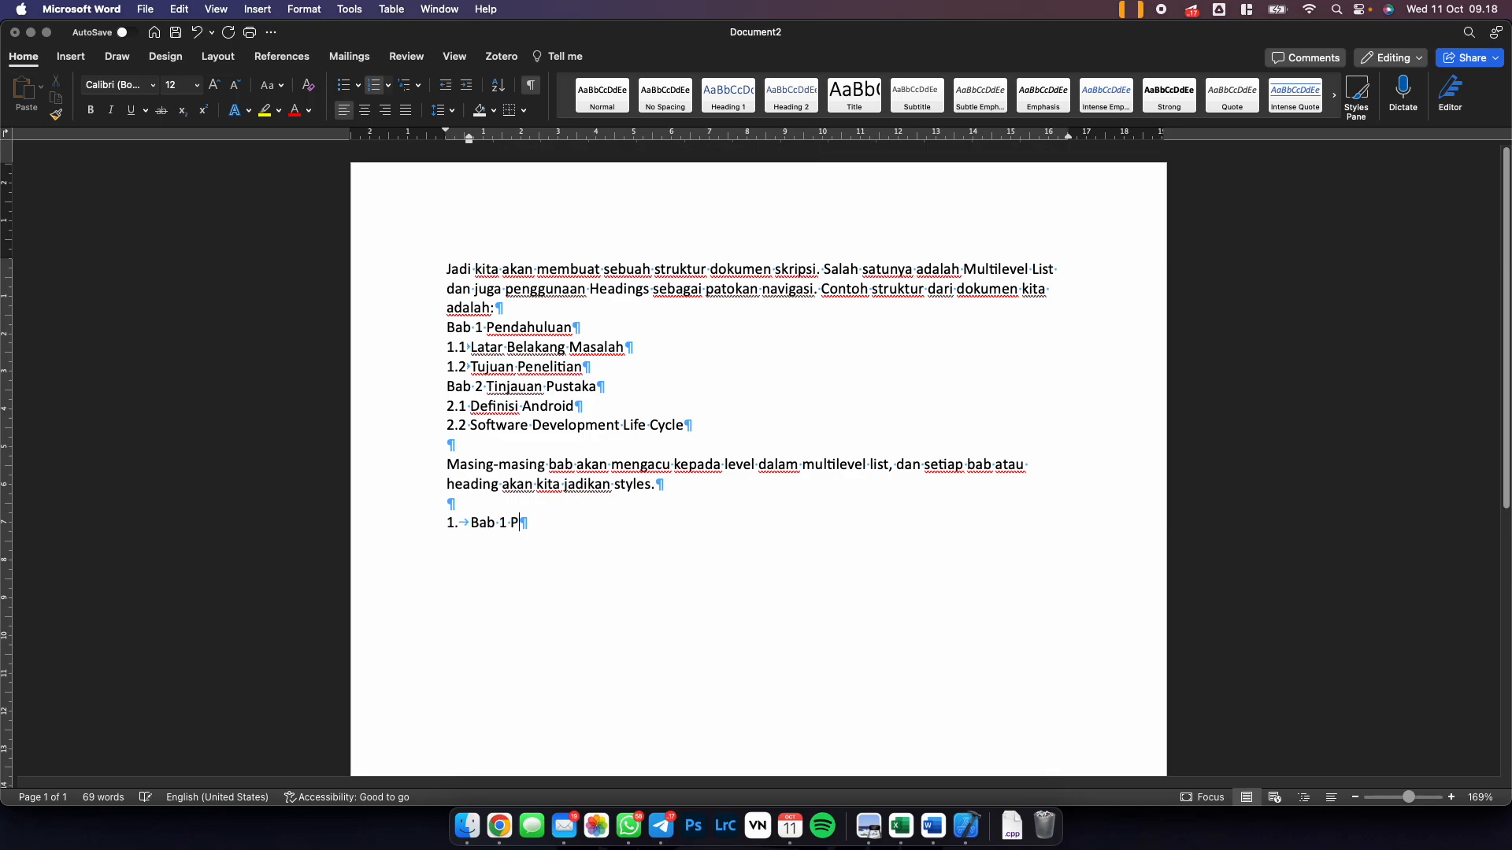
key("BackSpace")
key("BackSpace")
key("BackSpace")
key("BackSpace")
key("BackSpace")
key("BackSpace")
key("BackSpace")
key("BackSpace")
key("BackSpace")
key("BackSpace")
key("BackSpace")
key("BackSpace")
key("BackSpace")
key("BackSpace")
key("BackSpace")
key("BackSpace")
key("BackSpace")
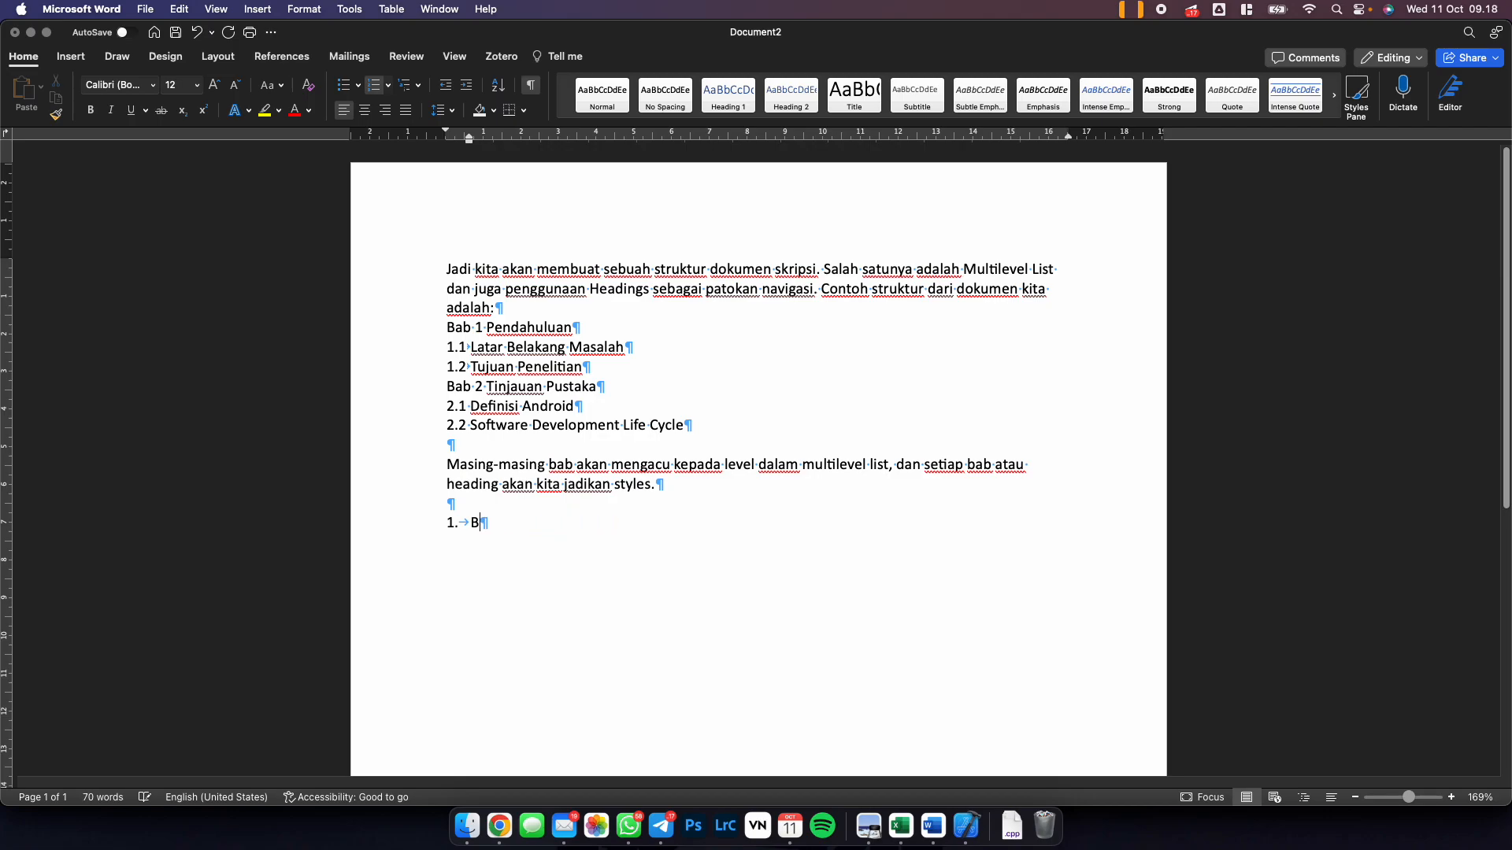
Enter "Pendahuluan" and "Tujuan Penelitian" as the first two top-level list items.
type("Pendahuluan")
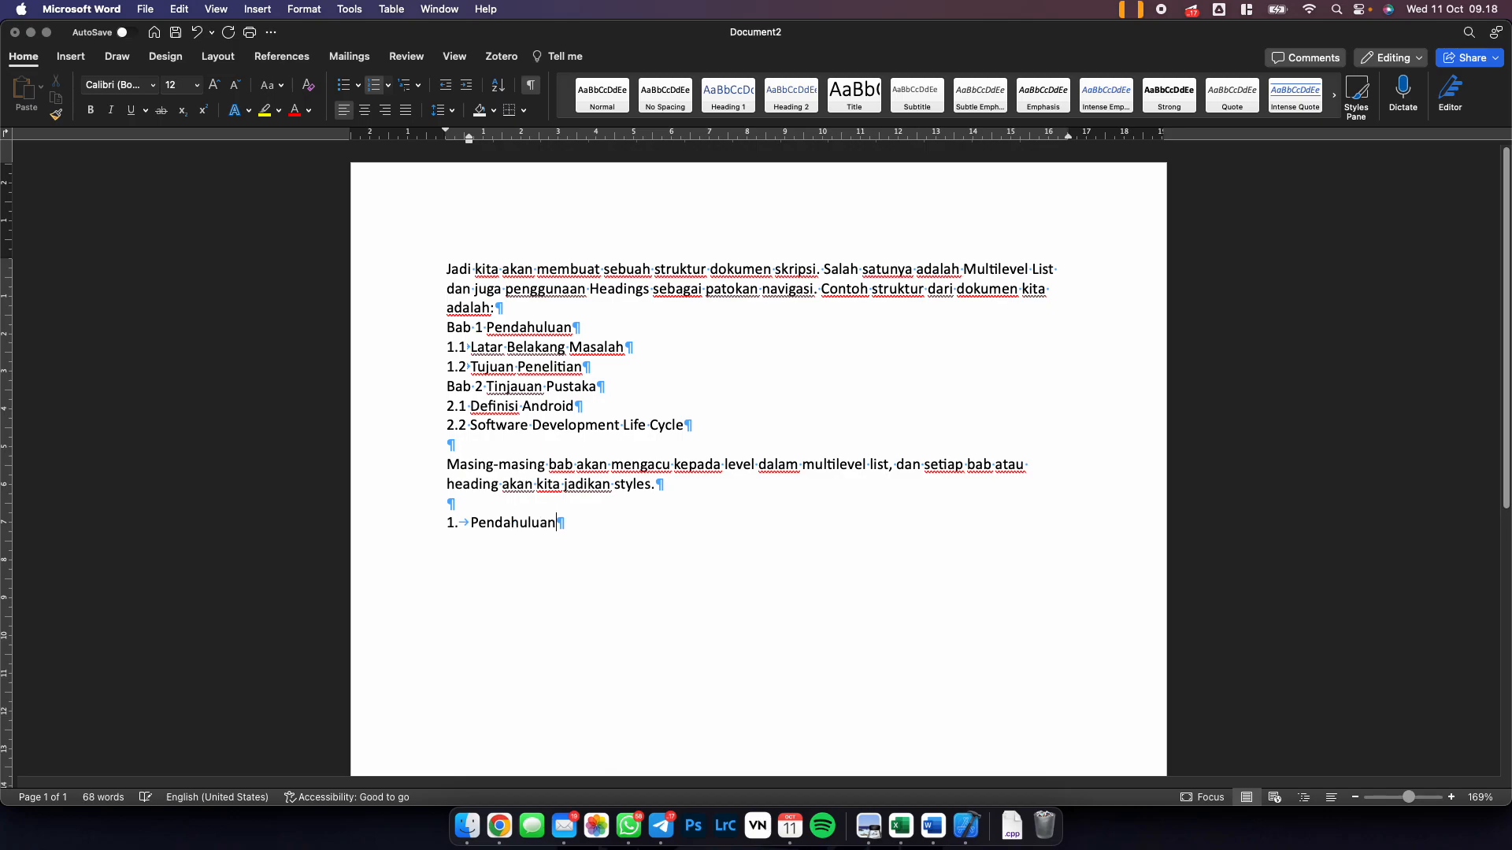
key("Return")
type("Tujuan Penelitian")
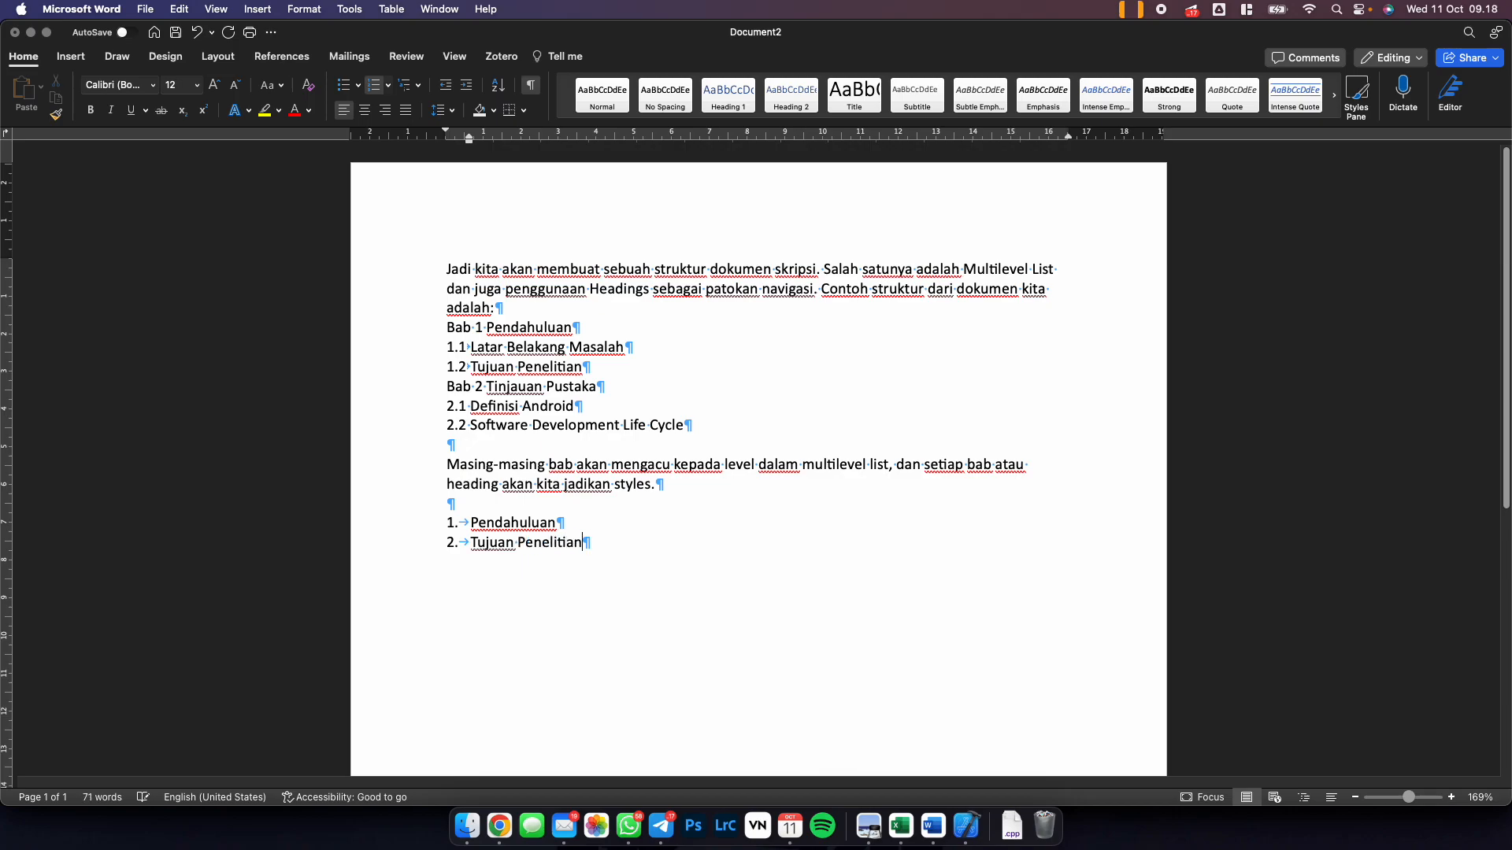
Insert "Latar Belakang Masalah" as a second-level item directly under "Pendahuluan".
key("Up")
key("Return")
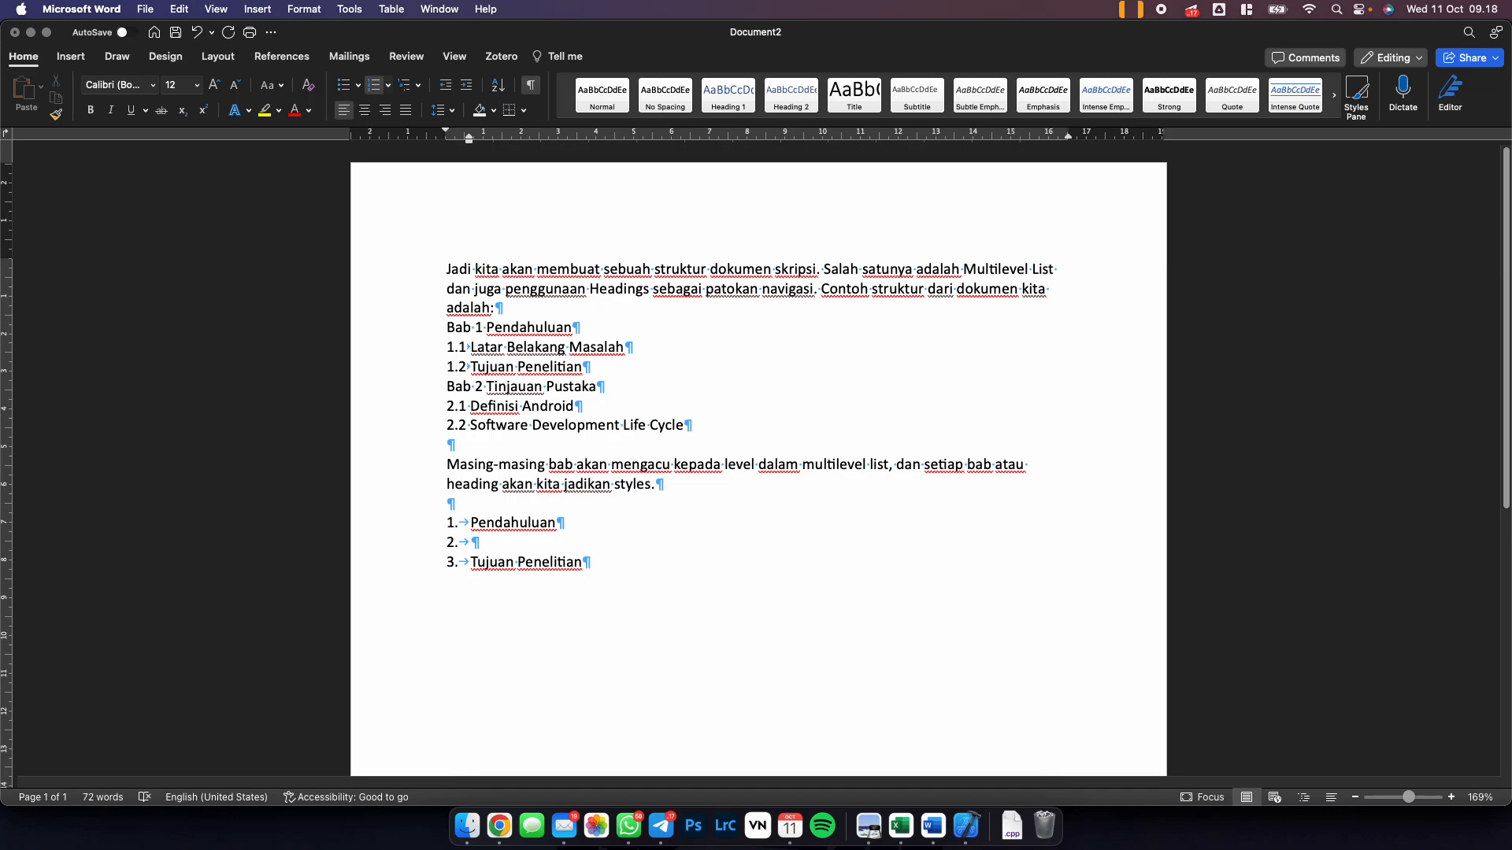
key("Tab")
key("shift+Tab")
left_click(461, 87)
type("Latar Belakang Masalah")
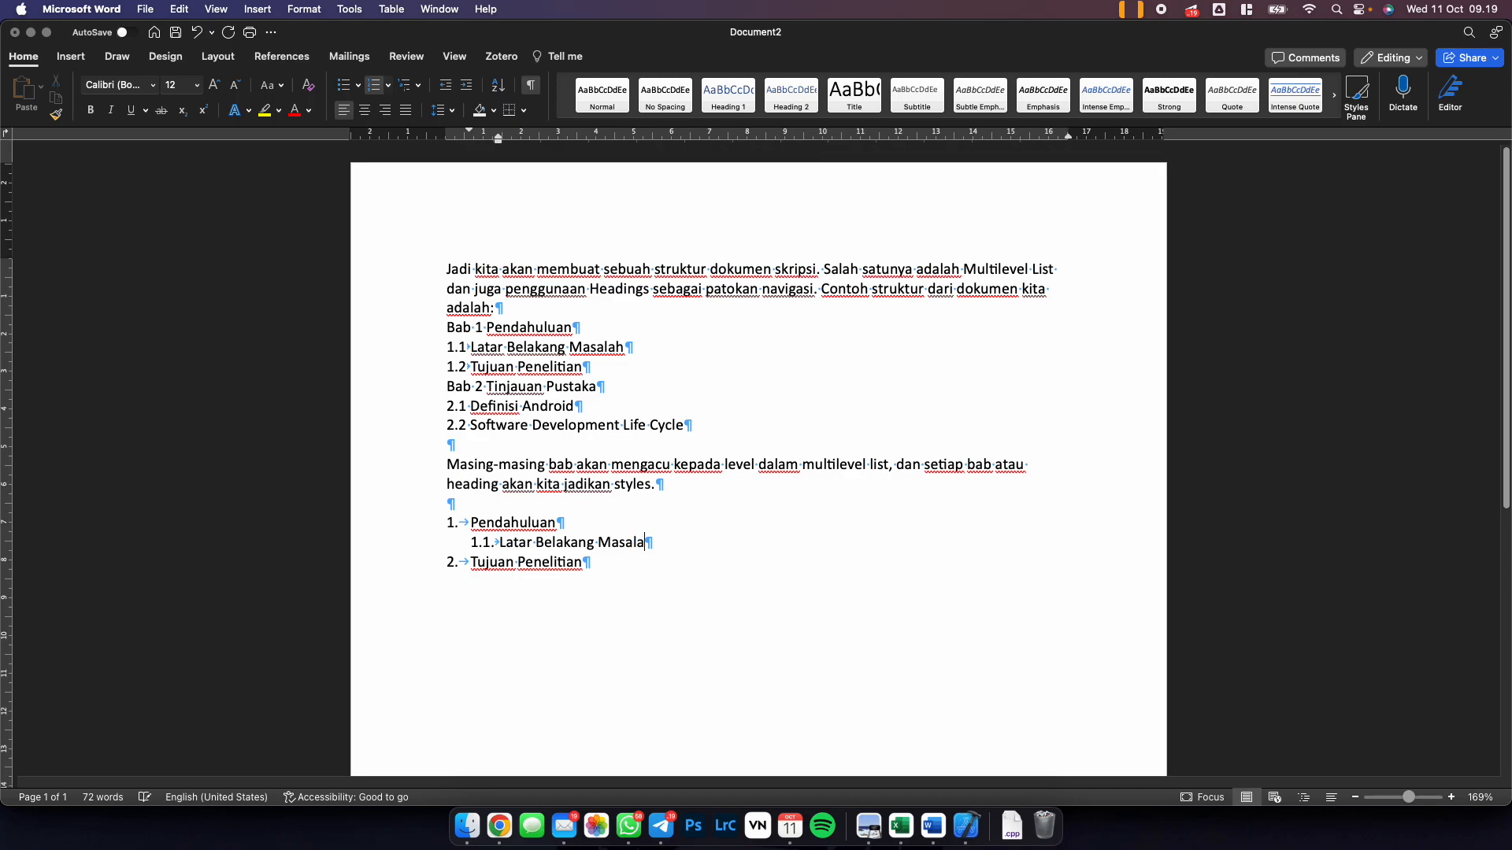
Add "Tujuan Penelitian" as the next second-level item after "Latar Belakang Masalah".
key("Return")
type("Tujuan Penelitioan")
key("BackSpace")
key("BackSpace")
key("BackSpace")
key("BackSpace")
key("BackSpace")
type("tian")
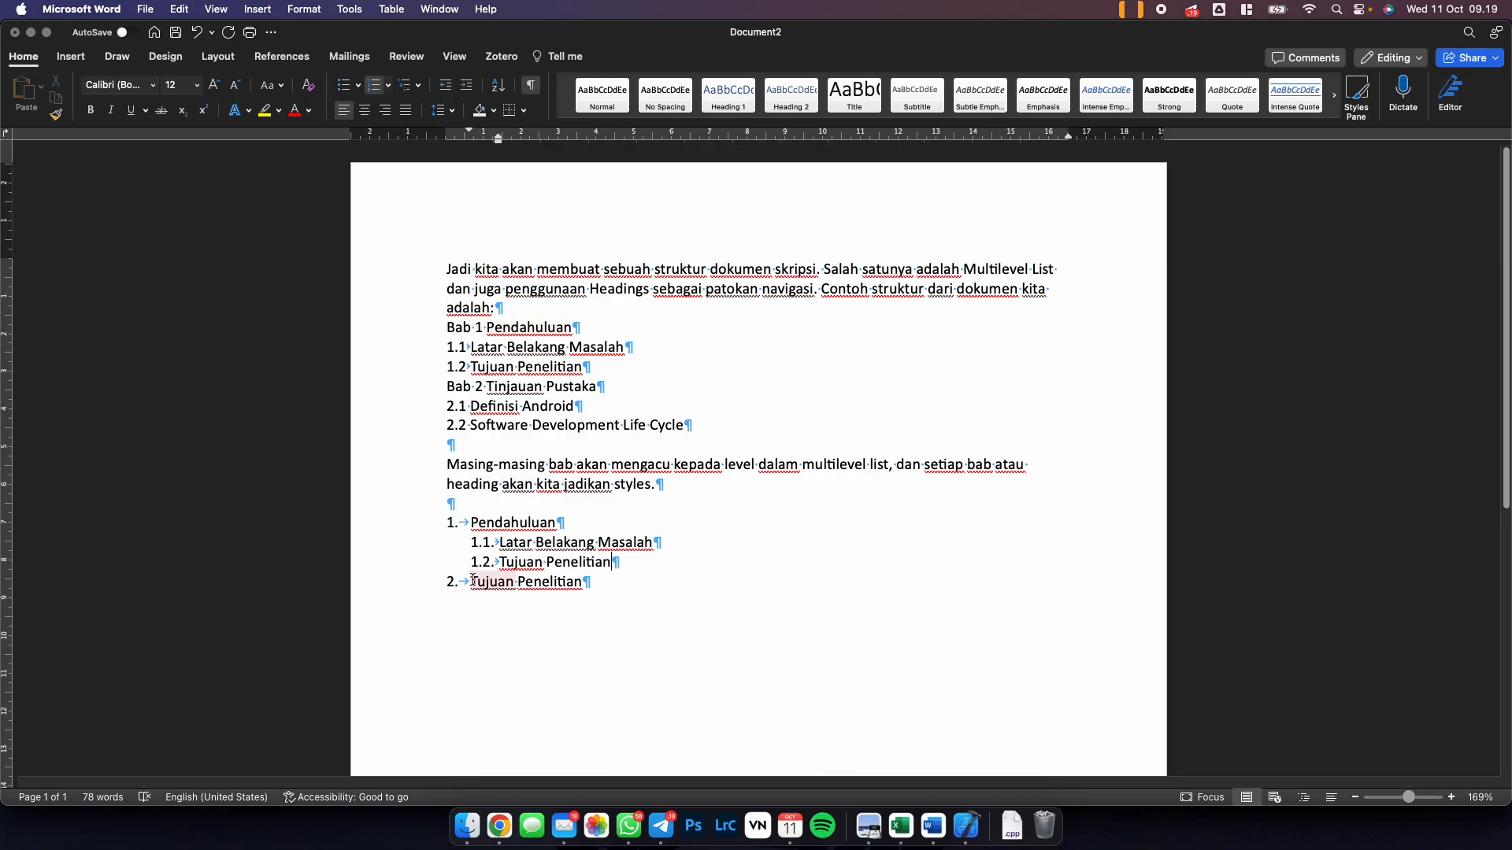
Replace the text of top-level list item 2 with "Tinjauan Pustaka".
left_click_drag(471, 582, 574, 584)
type("T")
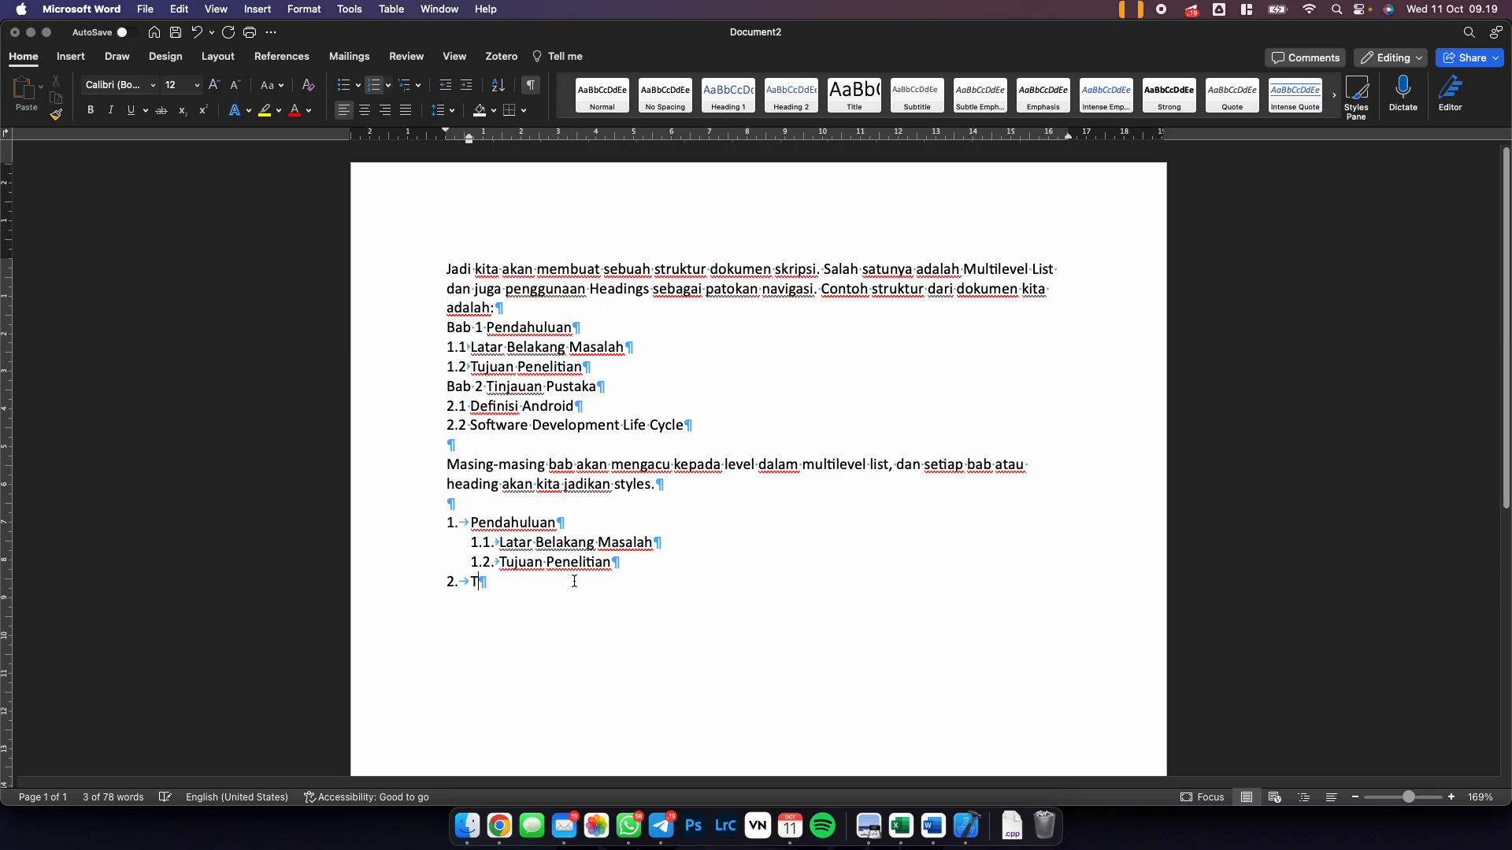
type("injauan P")
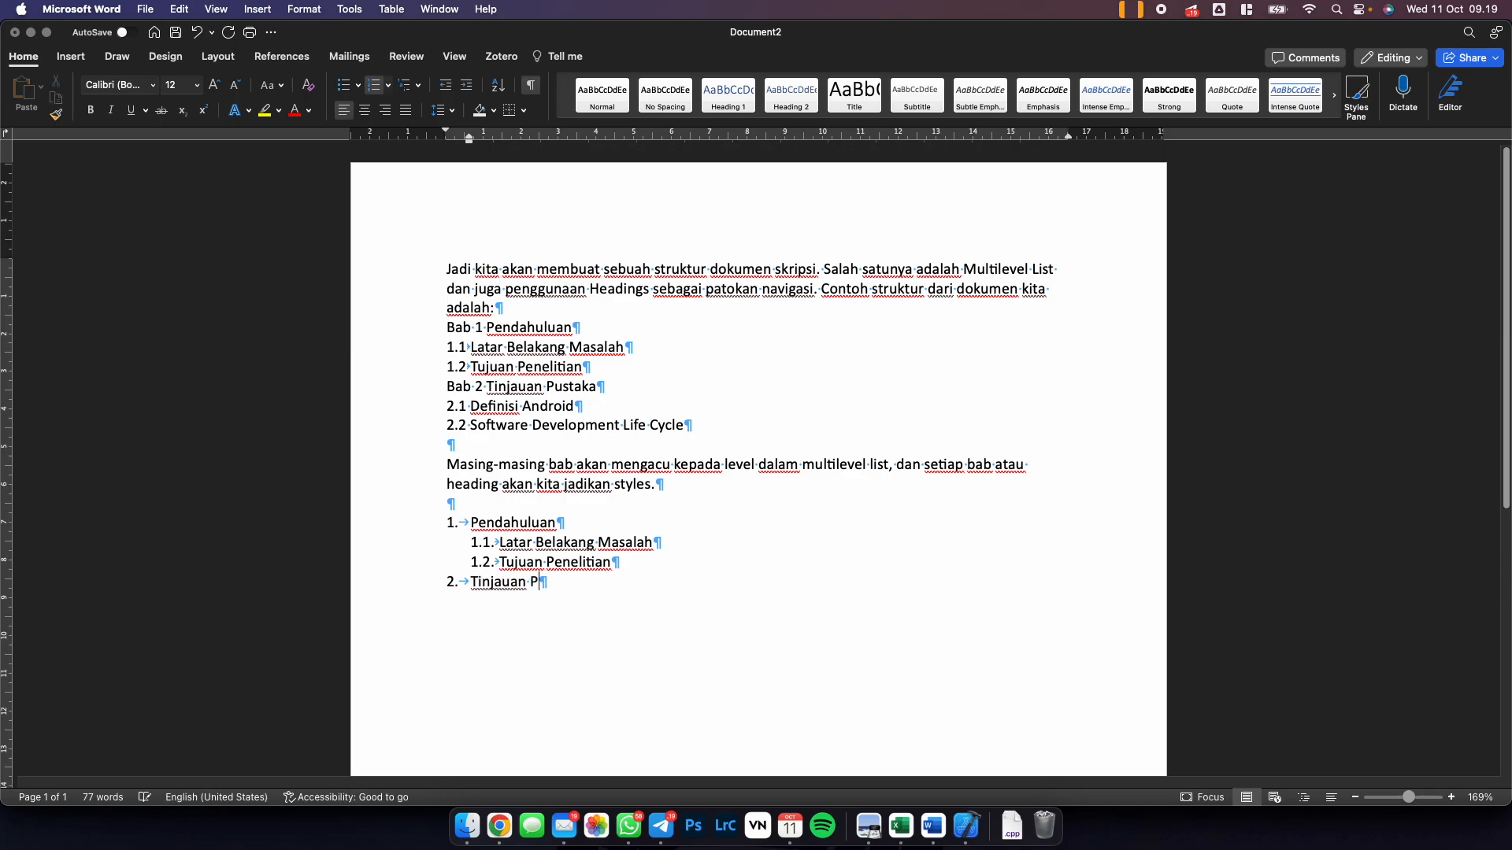
type("ustaka")
Add "Android" as a second-level item under "Tinjauan Pustaka".
key("Return")
key("Tab")
key("shift+Tab")
left_click(472, 92)
type("Android")
Add "Software Development Life Cycle" as the second-level item after "Android".
key("Return")
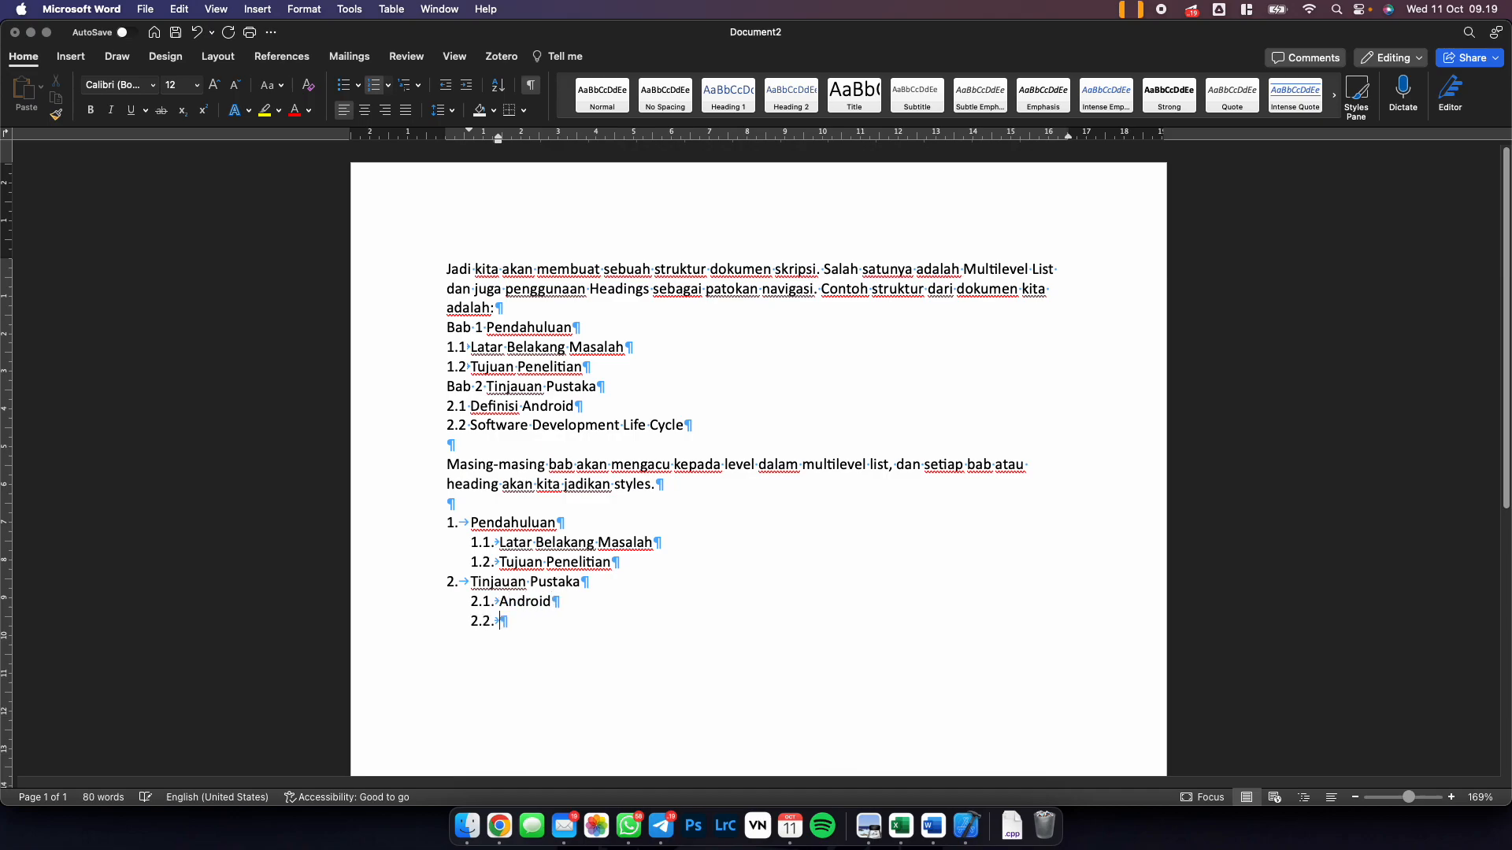
type("Software Developem")
key("BackSpace")
key("BackSpace")
type("ment")
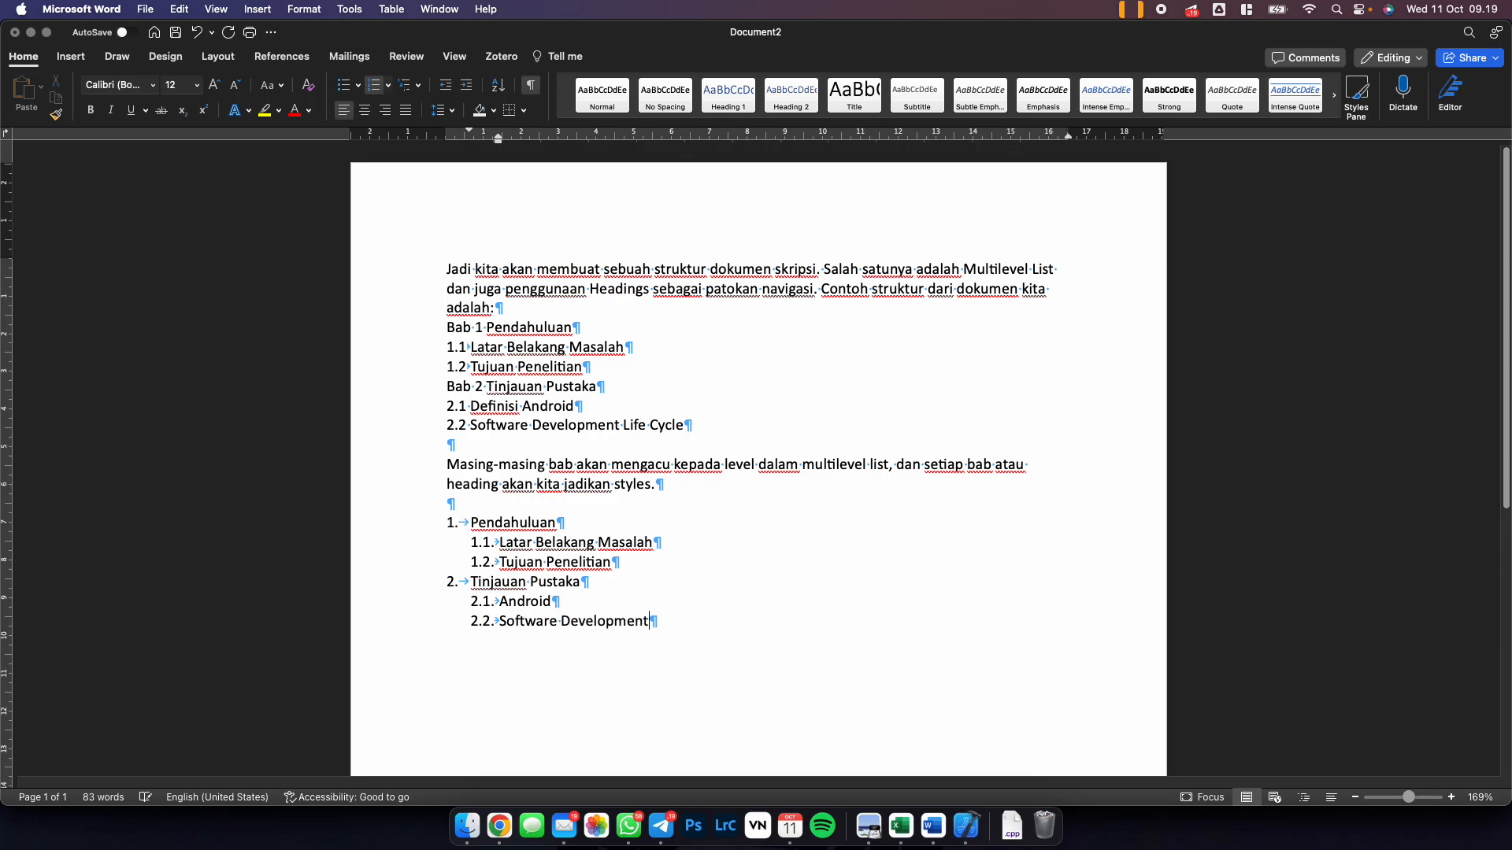
type(" Life Cycele")
key("BackSpace")
key("BackSpace")
key("BackSpace")
type("le")
Add "Waterfall" as a third-level item under "Software Development Life Cycle".
key("Return")
key("Tab")
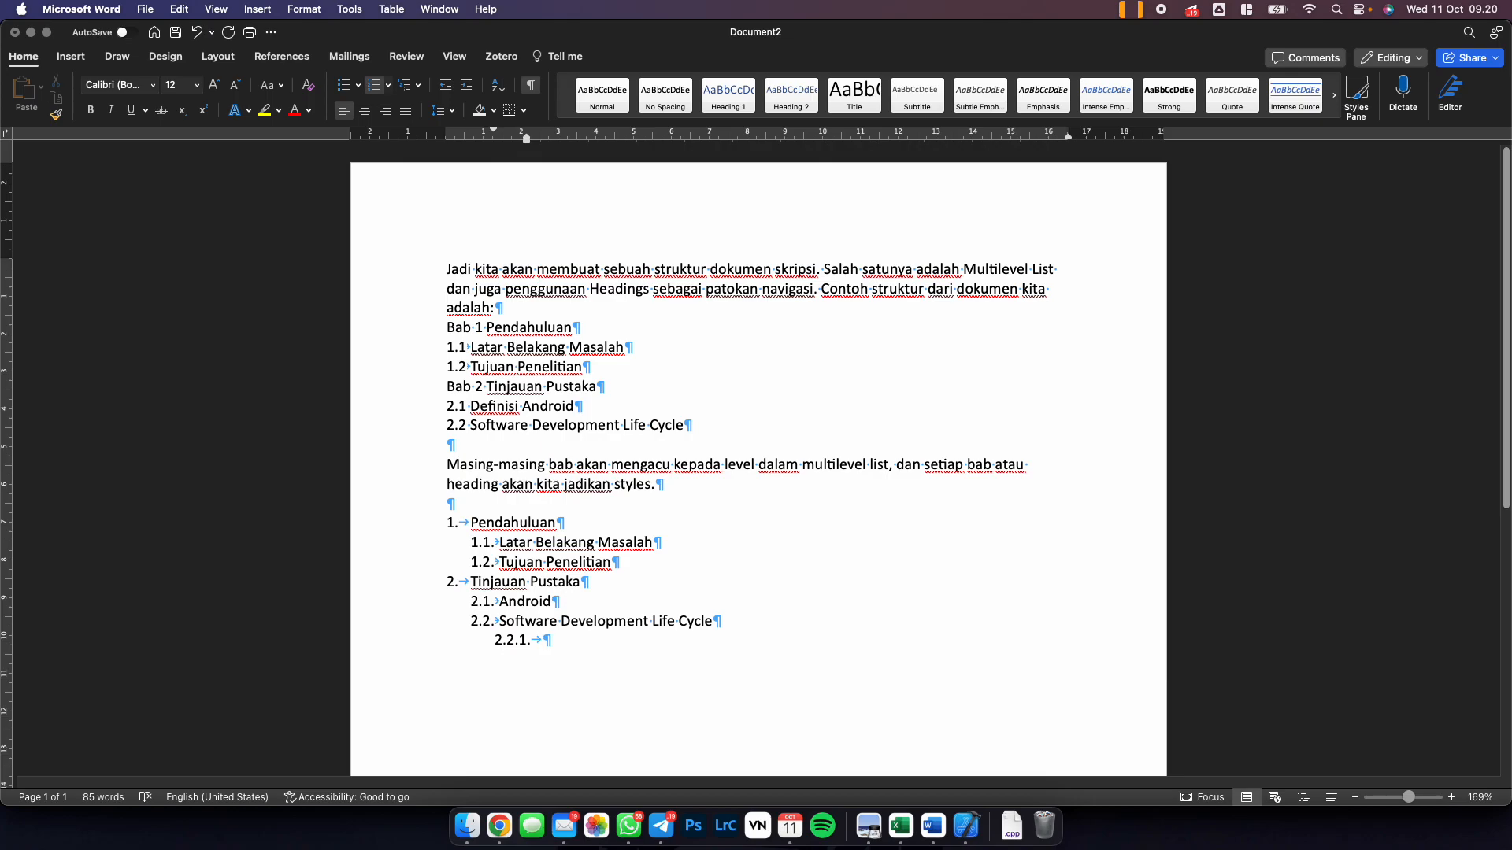
type("Waterfall")
Align the numbers of all list items, Pendahuluan through Waterfall, at the left margin with a hanging indent of about 1.25 cm.
left_click_drag(623, 644, 441, 523)
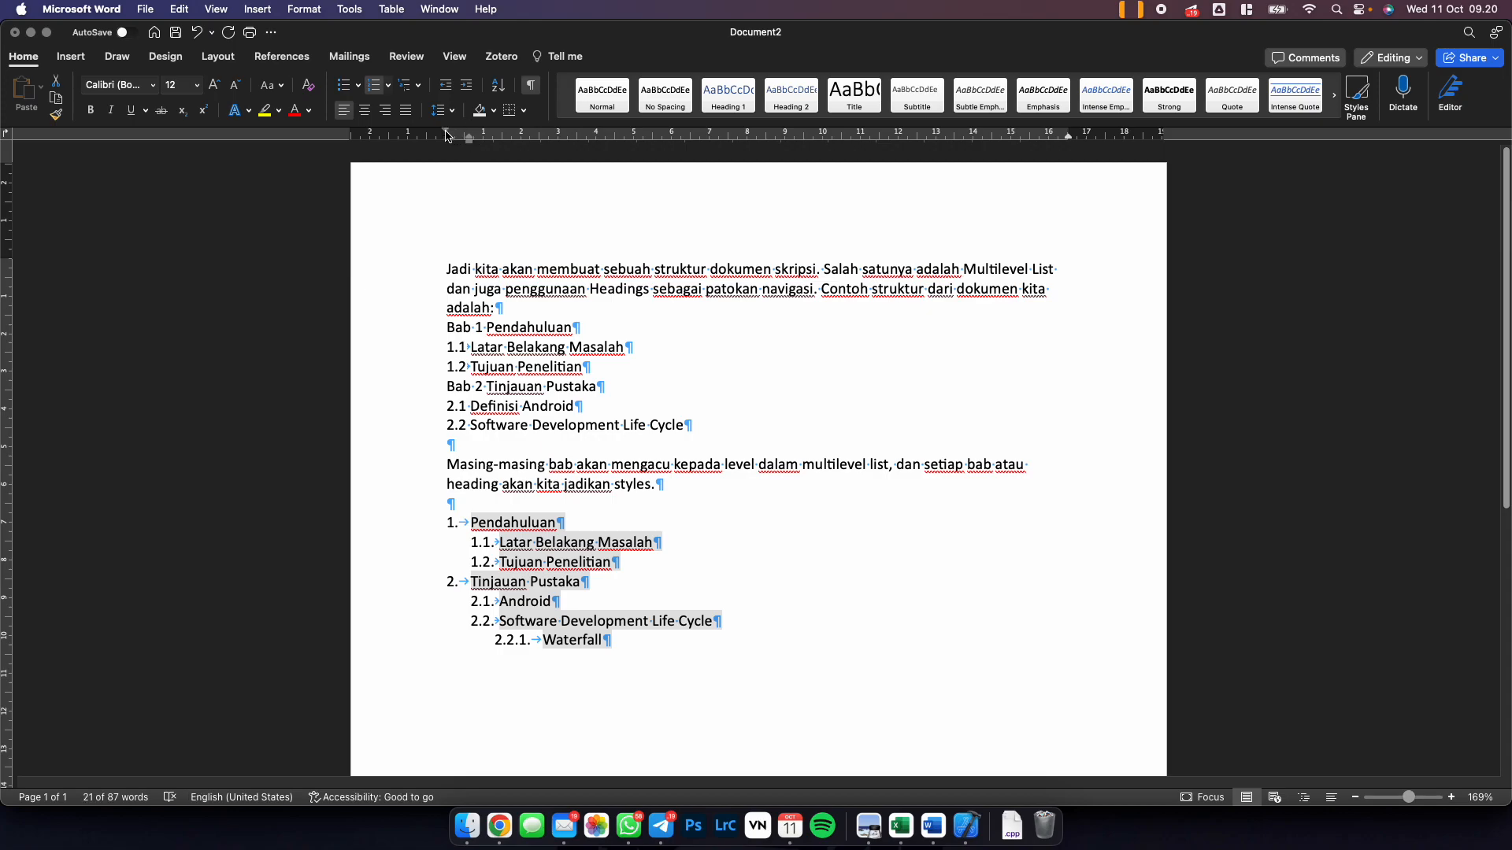
mouse_move(469, 140)
left_mouse_down()
mouse_move(447, 133)
mouse_move(492, 141)
left_mouse_up()
left_click(756, 575)
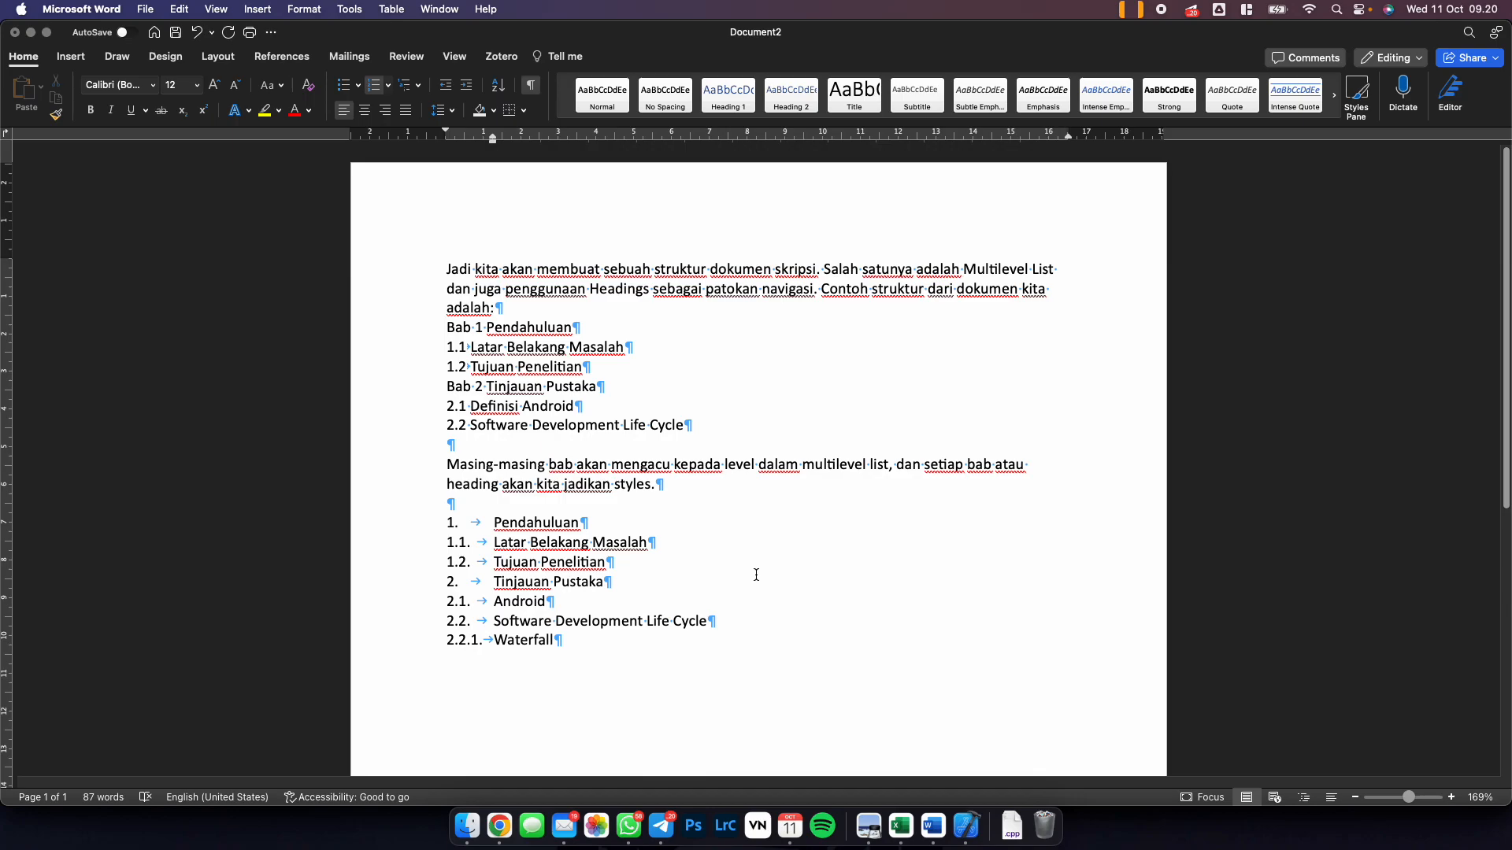
Insert an unnumbered empty line between "Tujuan Penelitian" and "Tinjauan Pustaka" in the list.
left_click(644, 563)
key("Return")
key("BackSpace")
key("Return")
key("BackSpace")
key("BackSpace")
key("BackSpace")
key("Return")
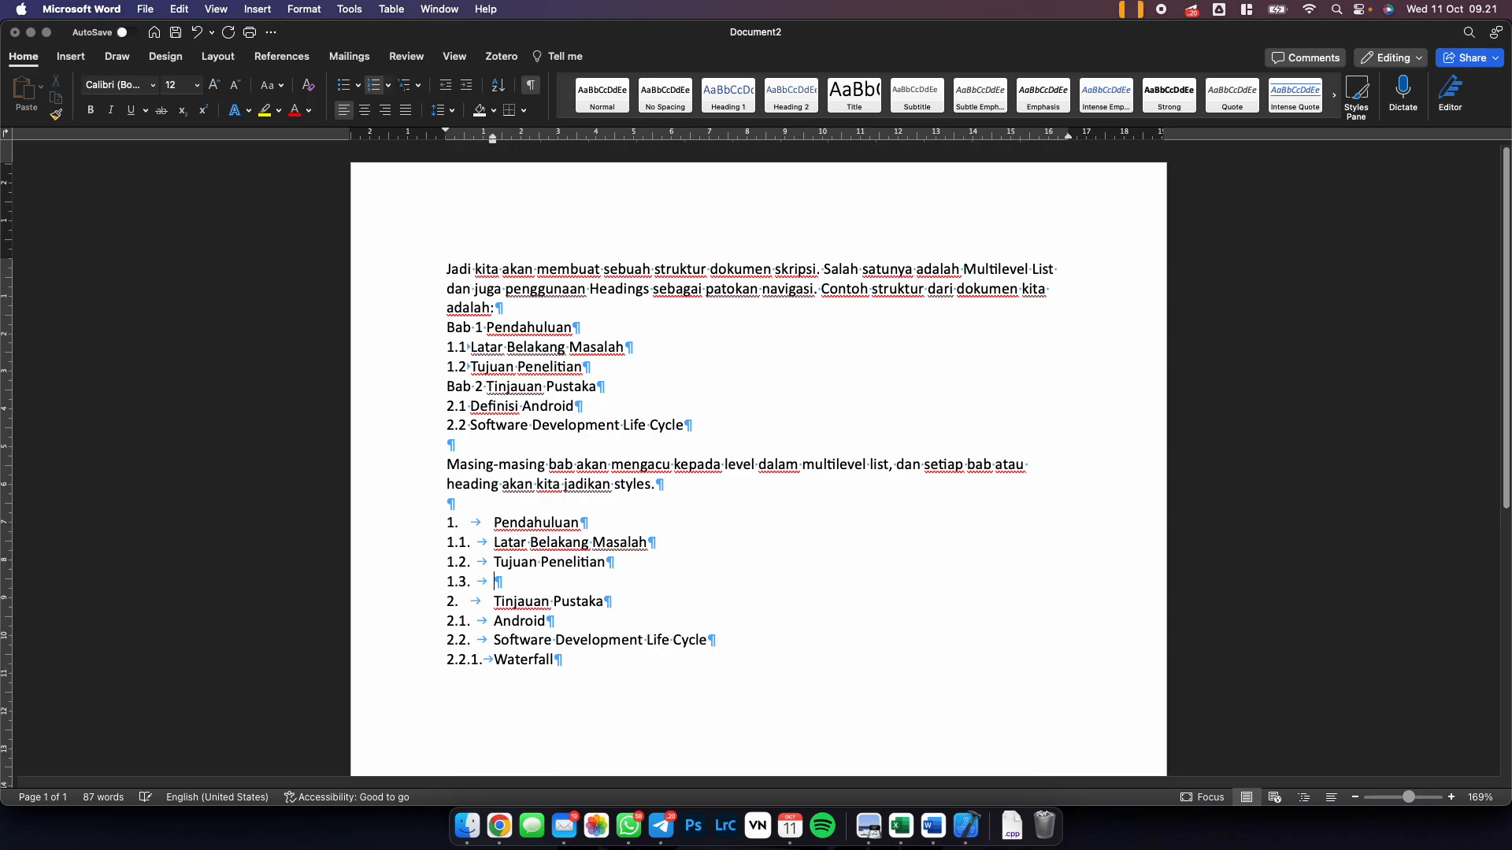
key("BackSpace")
key("BackSpace")
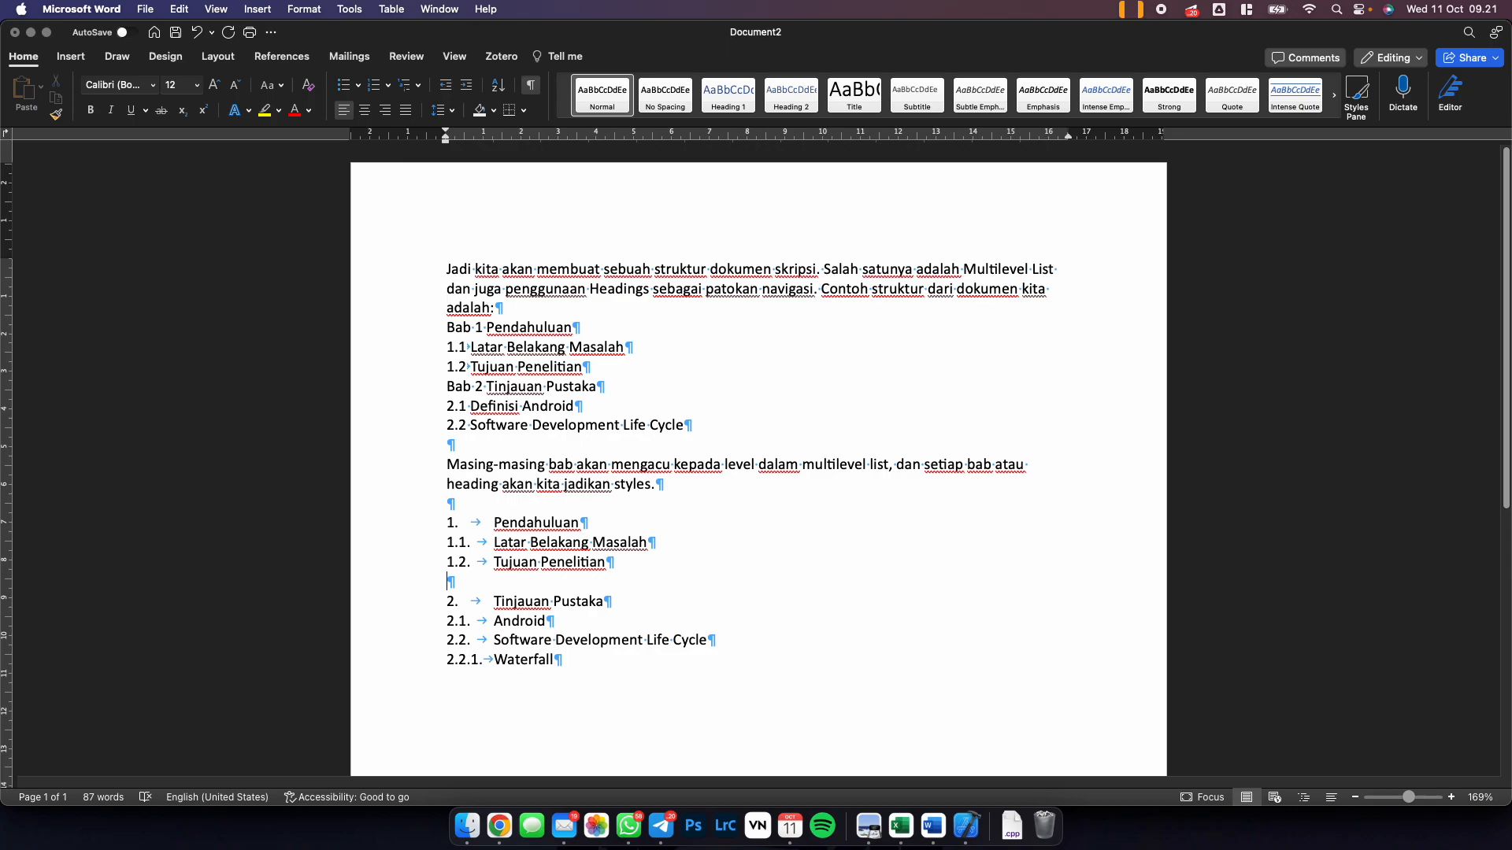
Format the "Pendahuluan" list item in bold Times New Roman at 14 pt.
double_click(558, 525)
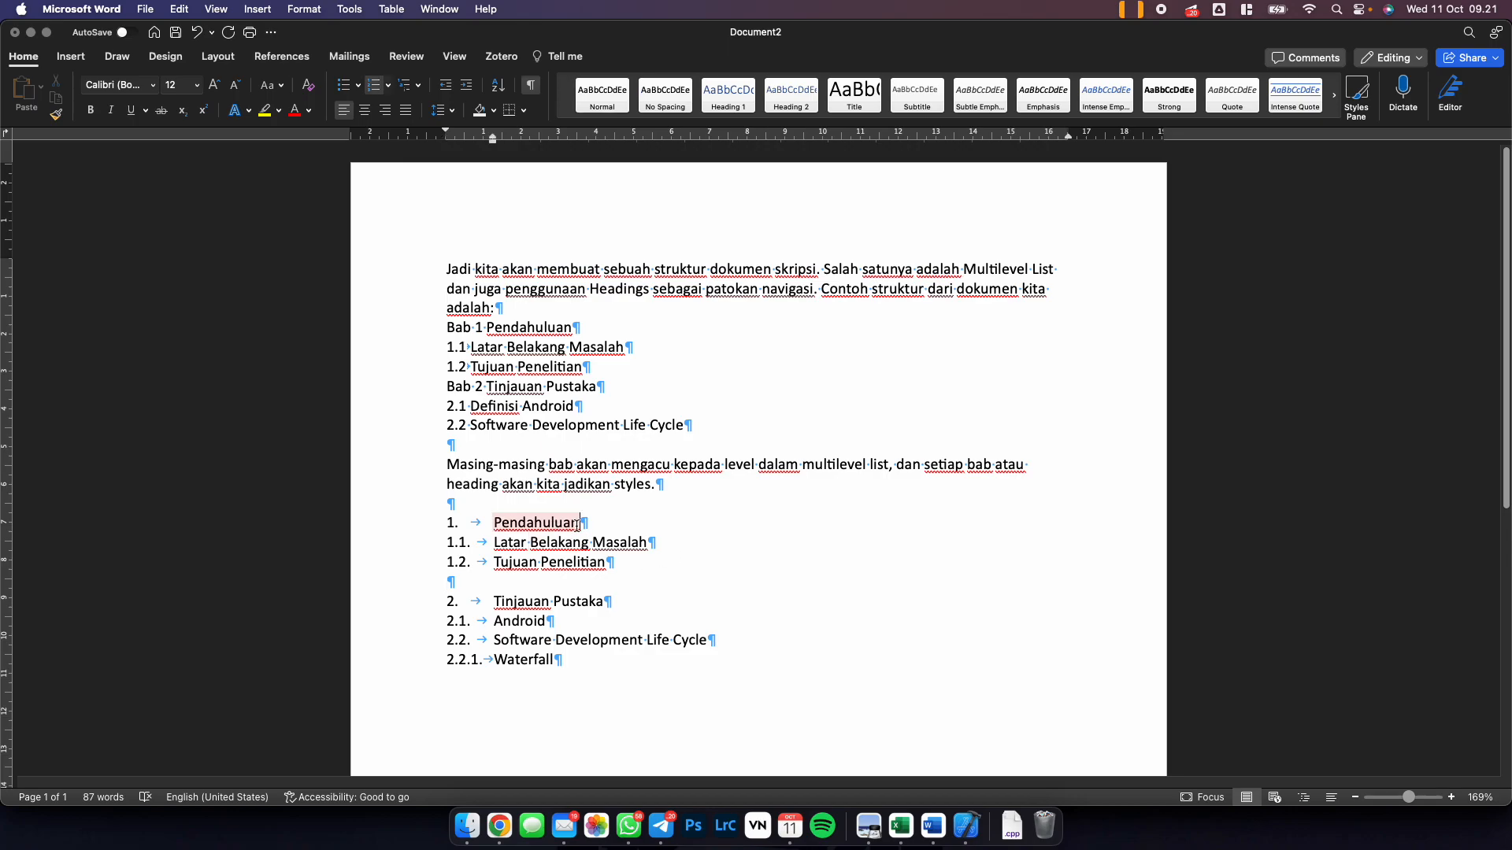
left_click_drag(618, 521, 483, 522)
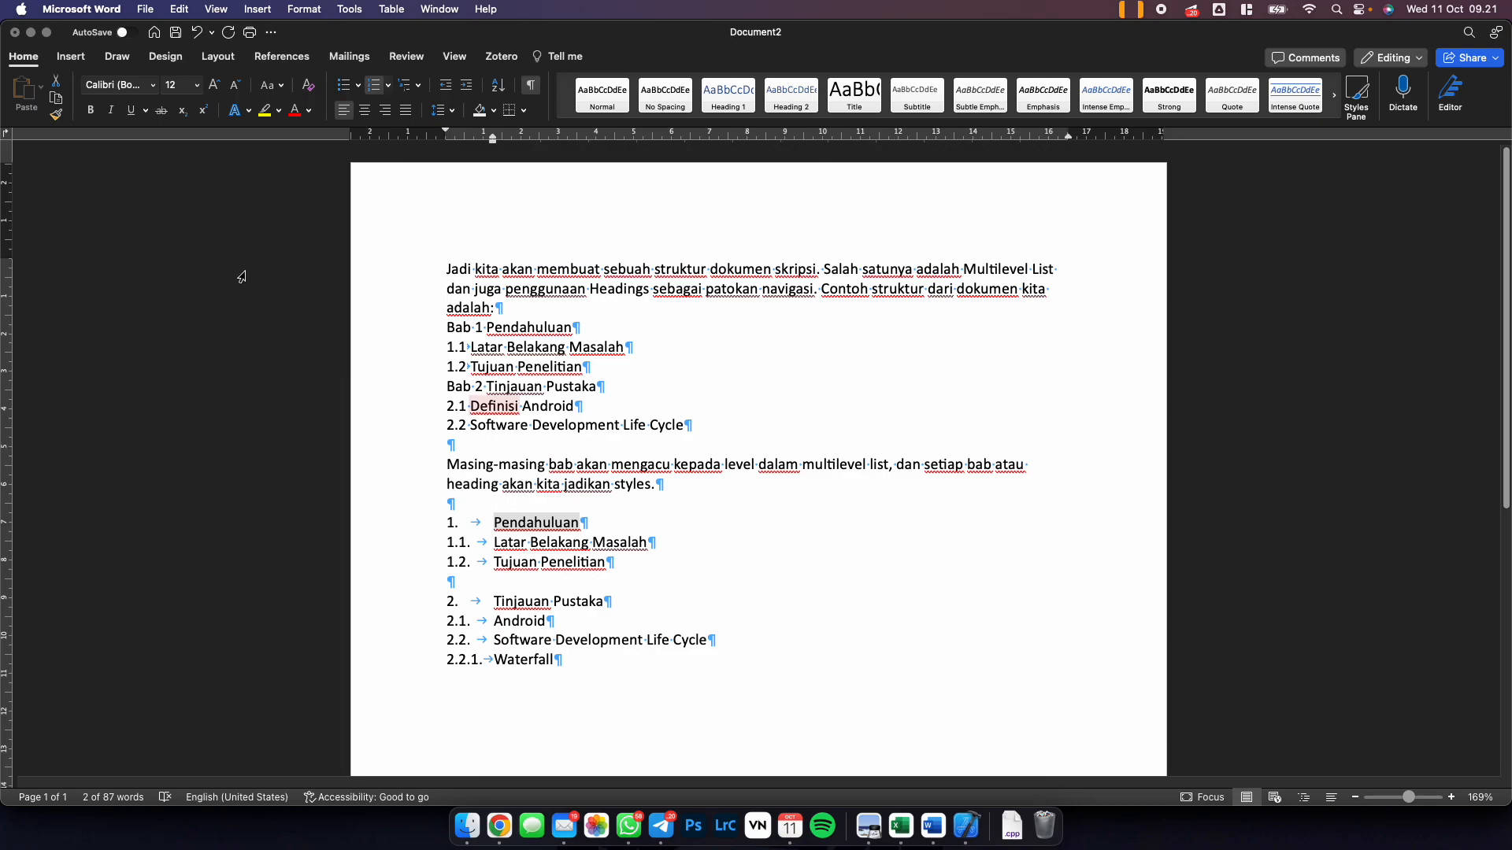
left_click(196, 85)
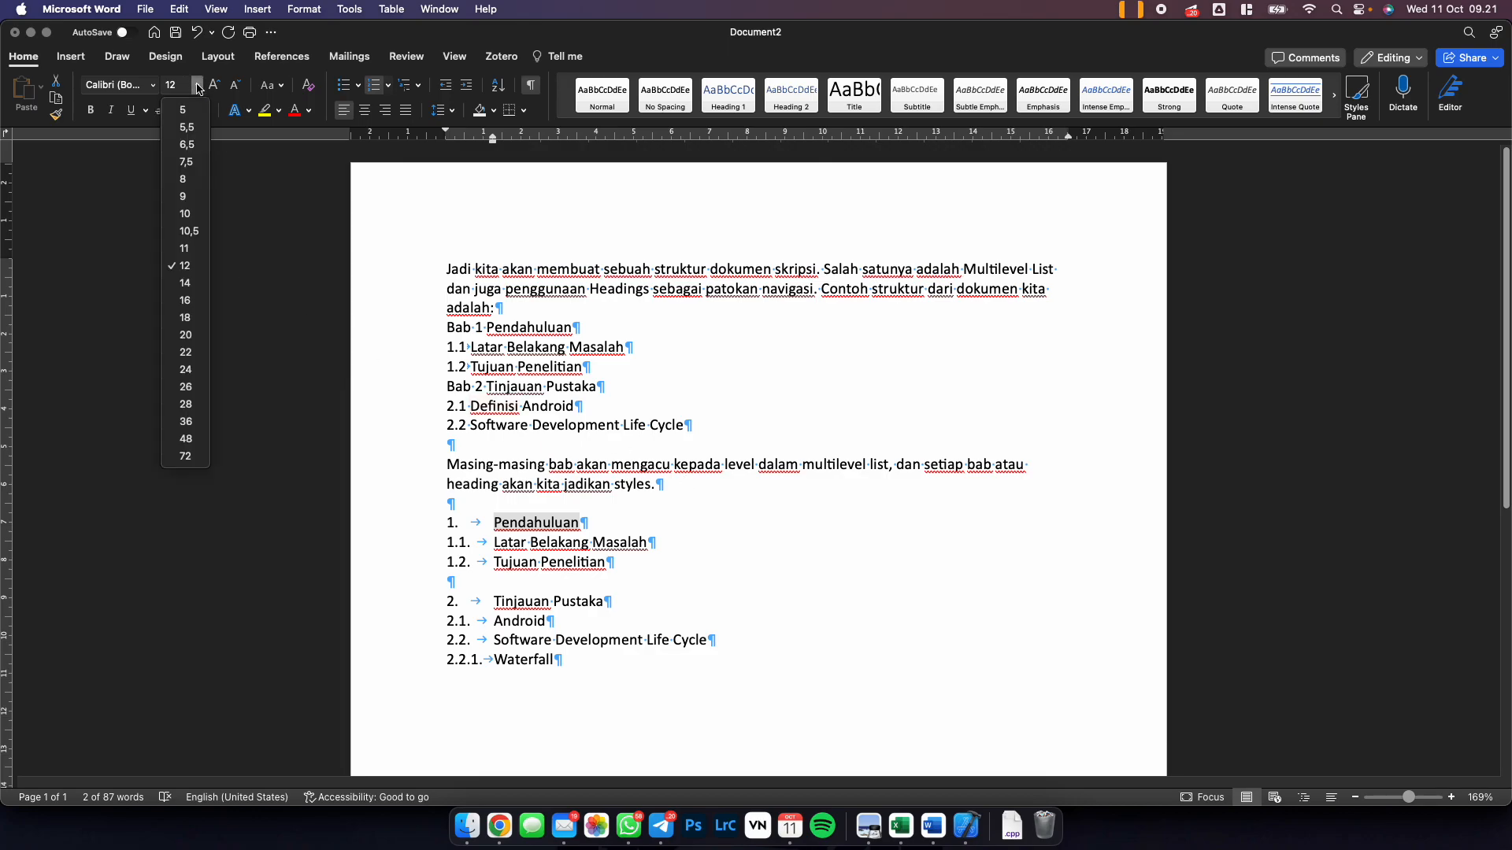
left_click(184, 284)
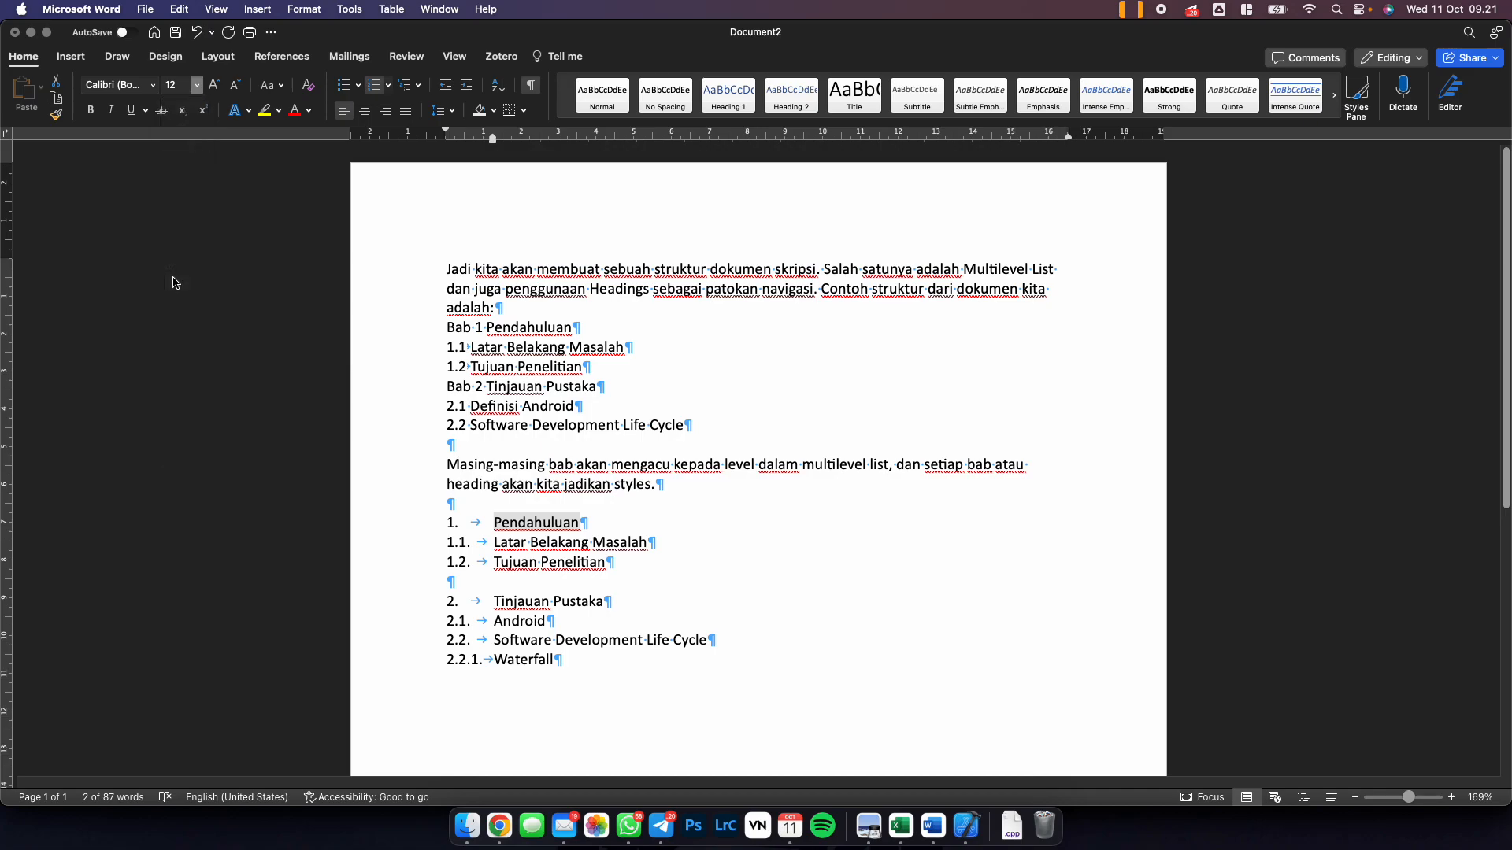
left_click(152, 85)
left_click(171, 221)
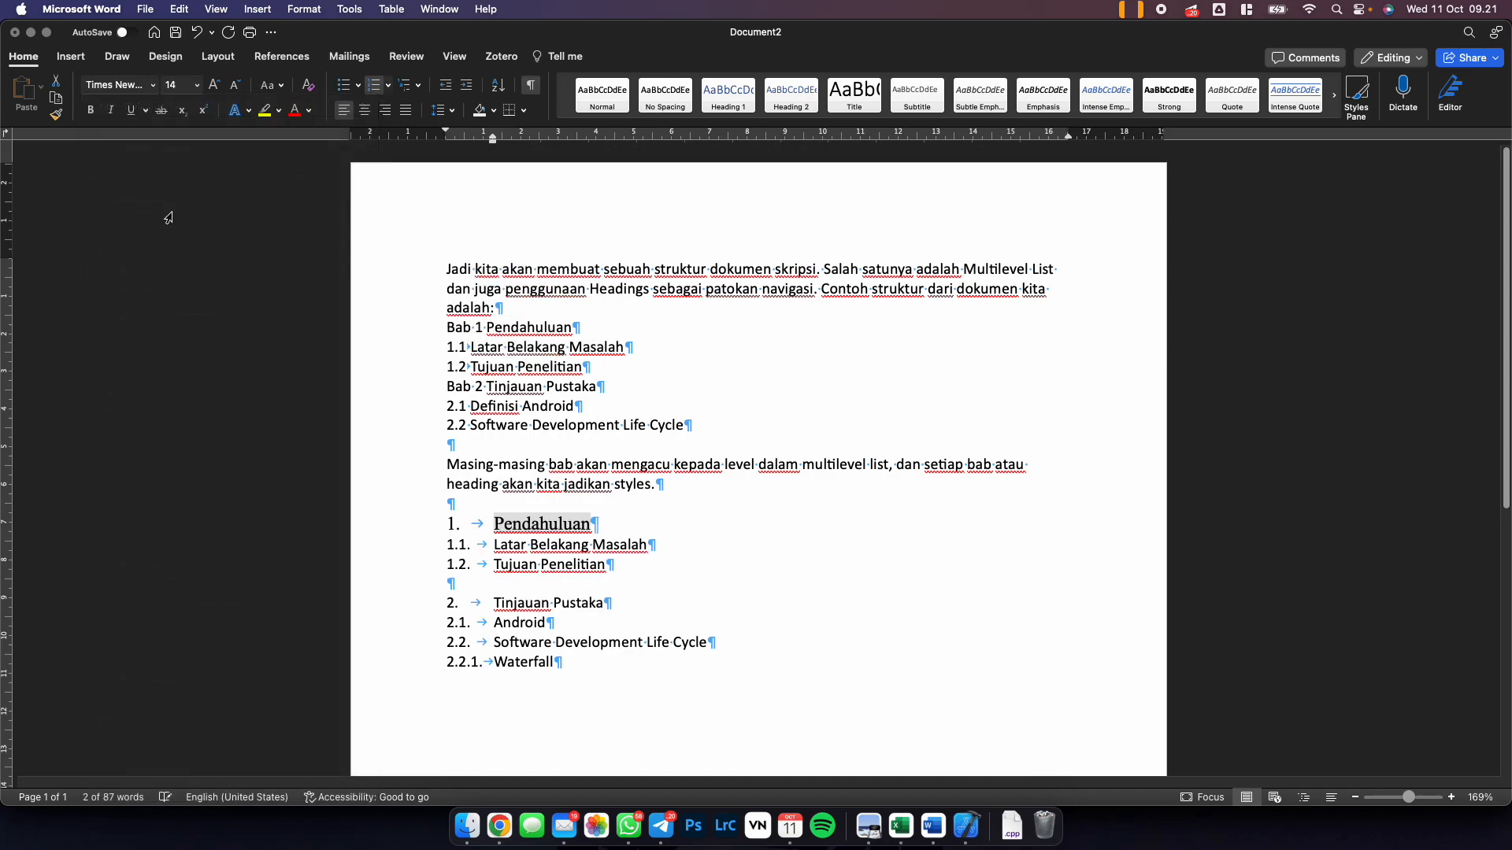
left_click(121, 87)
type("times")
key("Tab")
left_click(91, 109)
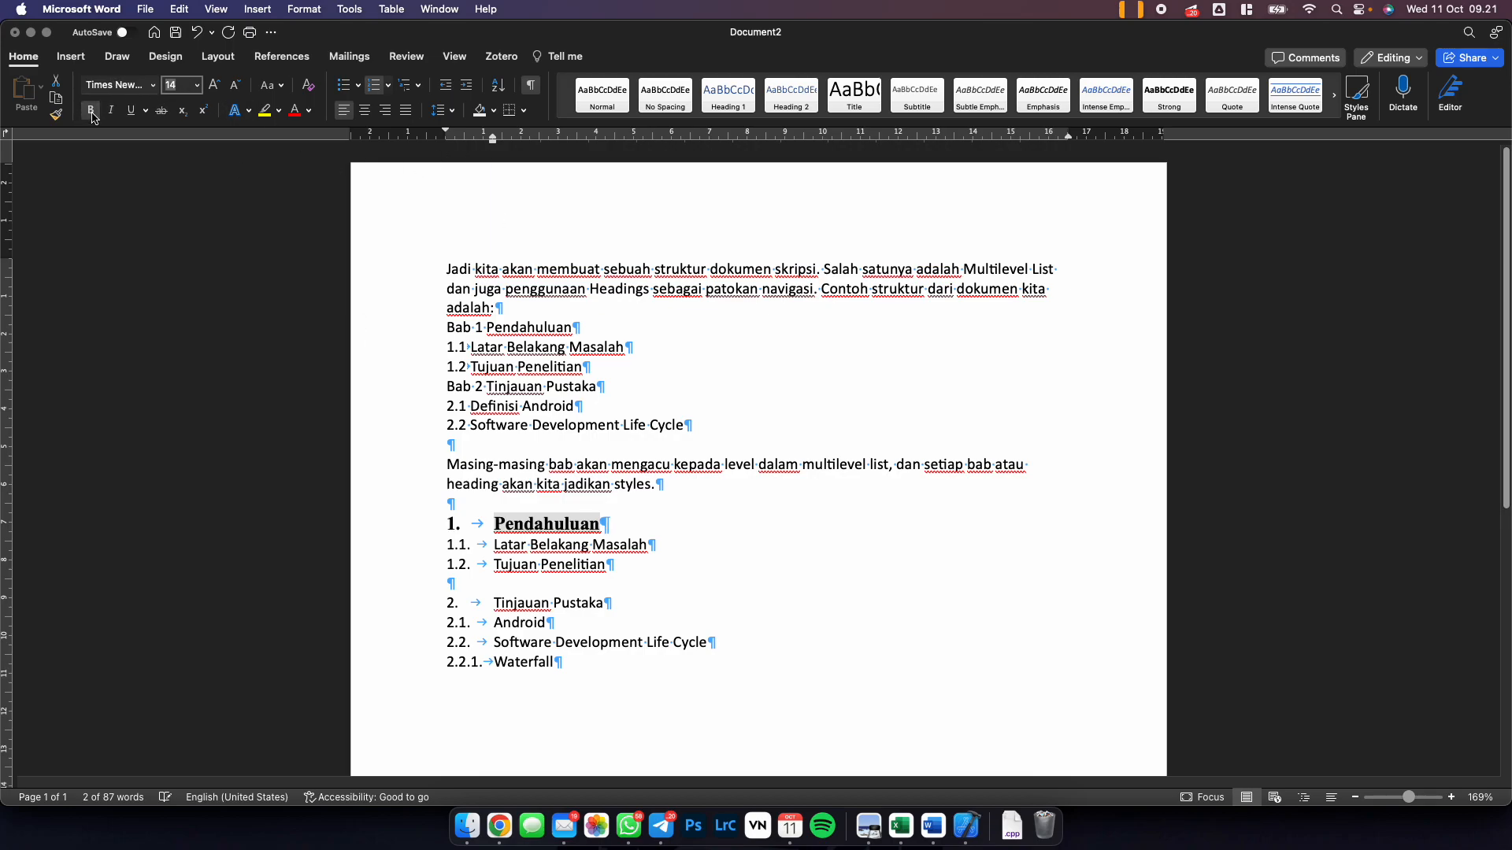
left_click(610, 519)
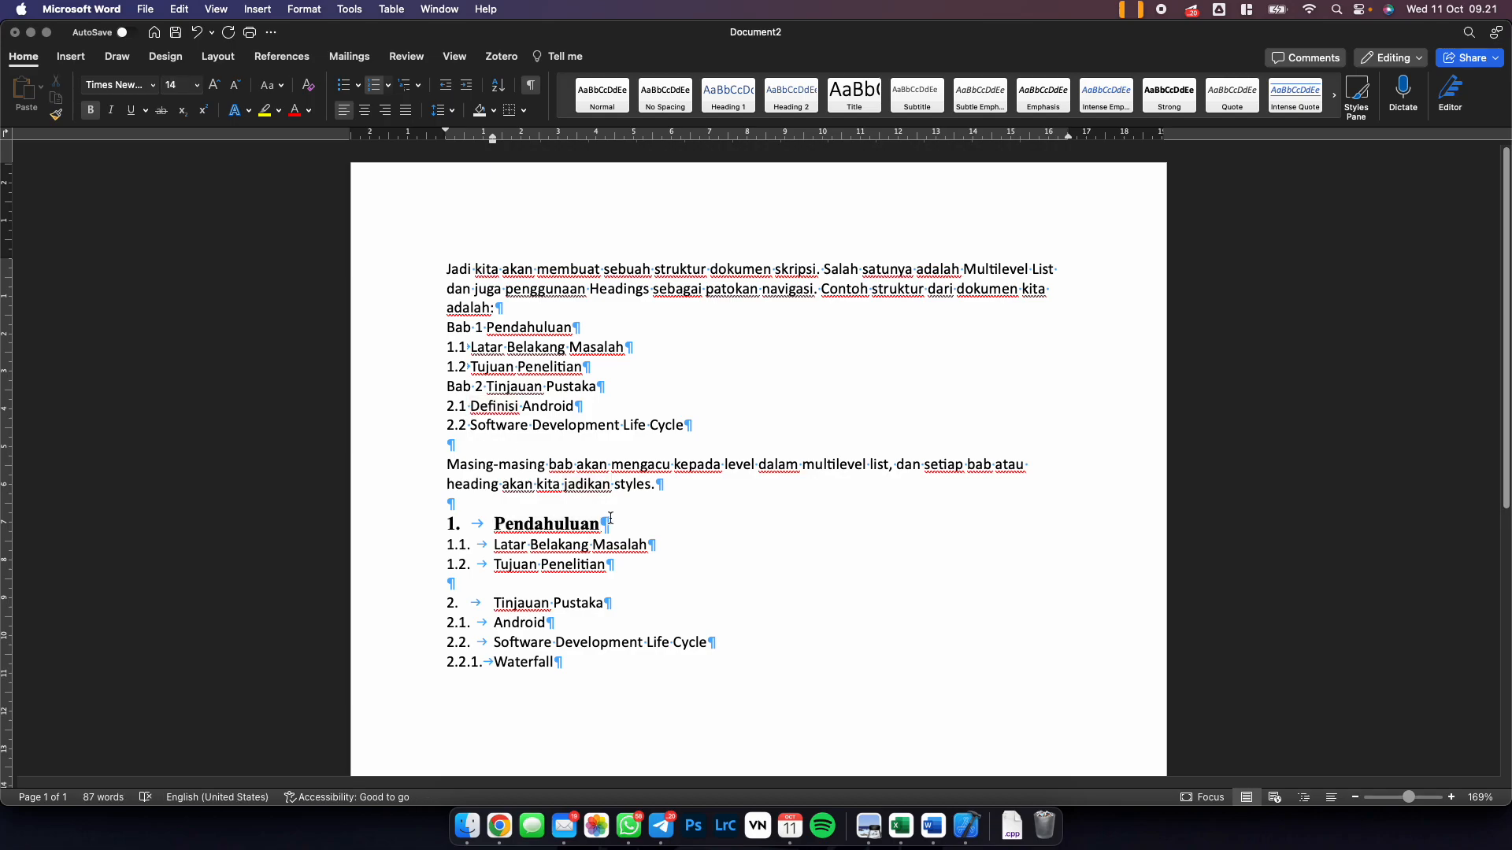
Insert "BAB 1" before "Pendahuluan" in the first list item.
left_click_drag(610, 519, 512, 522)
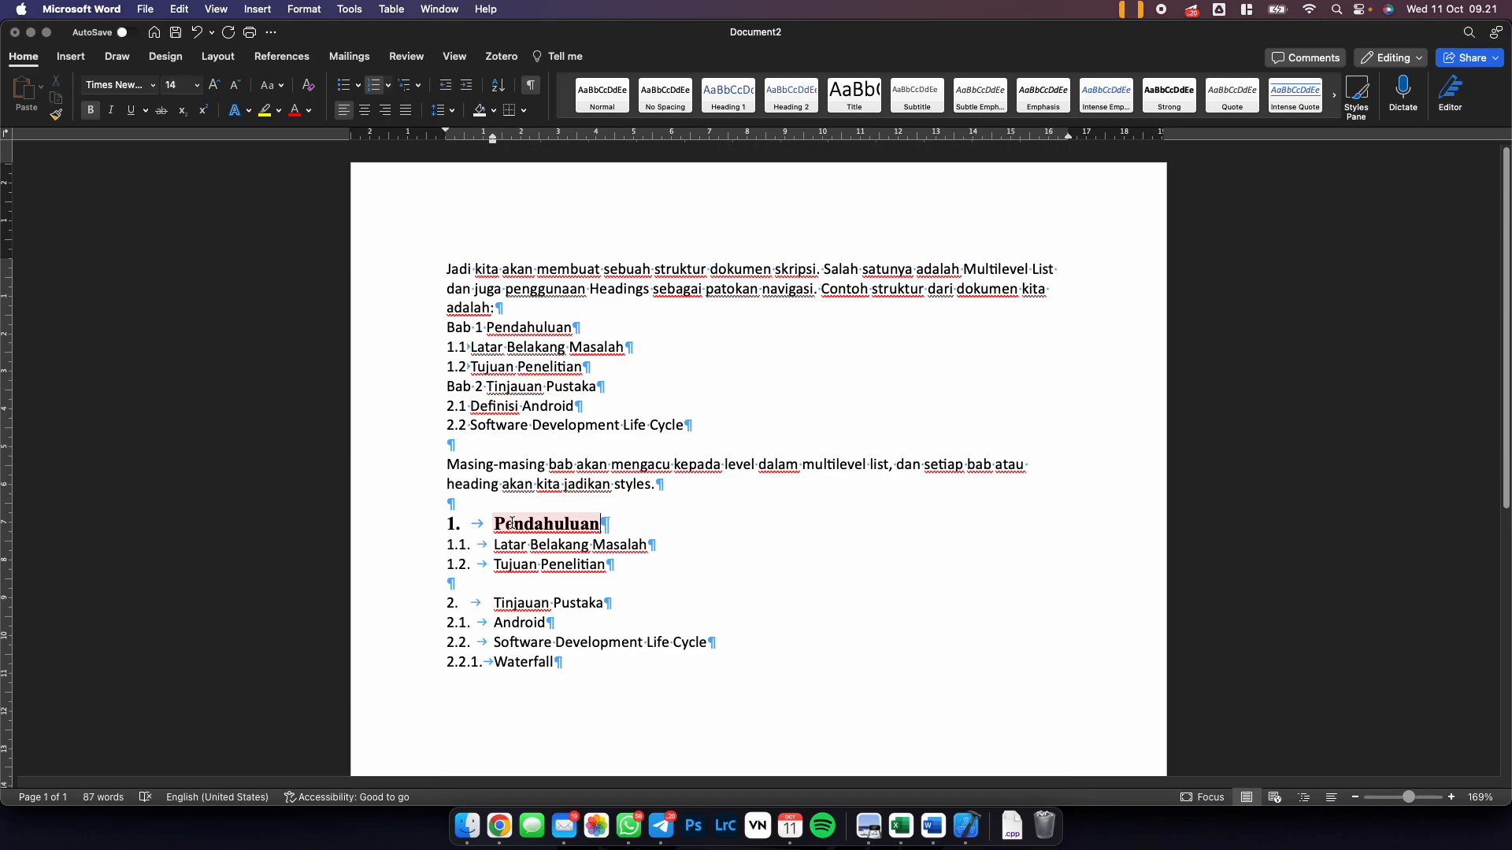
left_click(512, 522)
right_click(512, 522)
type("Bab")
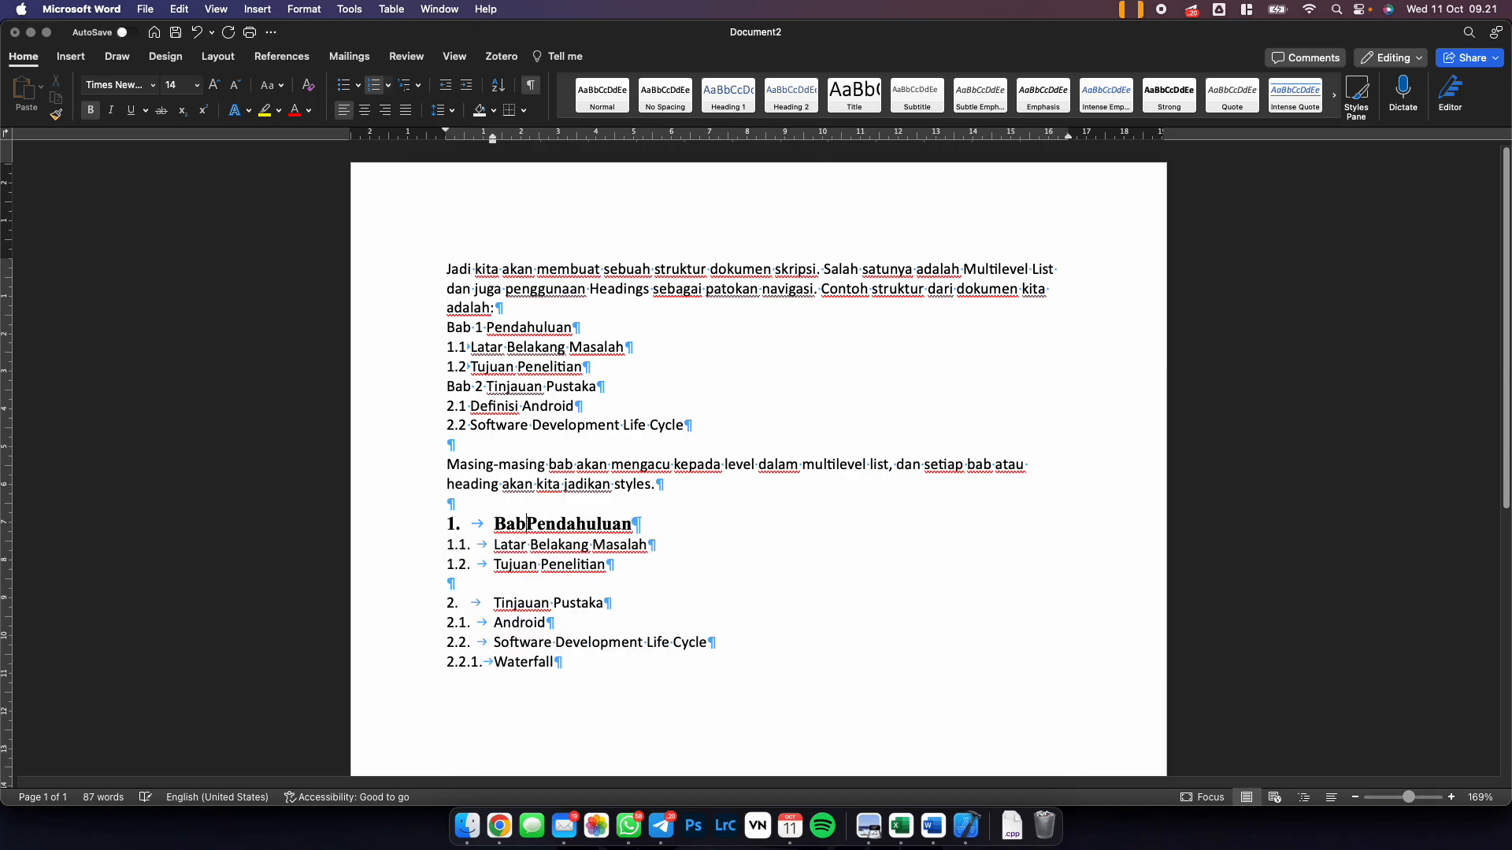
key("BackSpace")
key("BackSpace")
key("BackSpace")
type("AB 1")
Change the word "Pendahuluan" in the first list item to uppercase and review the case options.
key("shift+Right")
key("shift+Right")
key("shift+Right")
key("shift+Right")
key("shift+Right")
key("shift+Right")
key("shift+Right")
key("shift+Right")
key("shift+Right")
key("shift+Right")
key("shift+Right")
key("shift+Left")
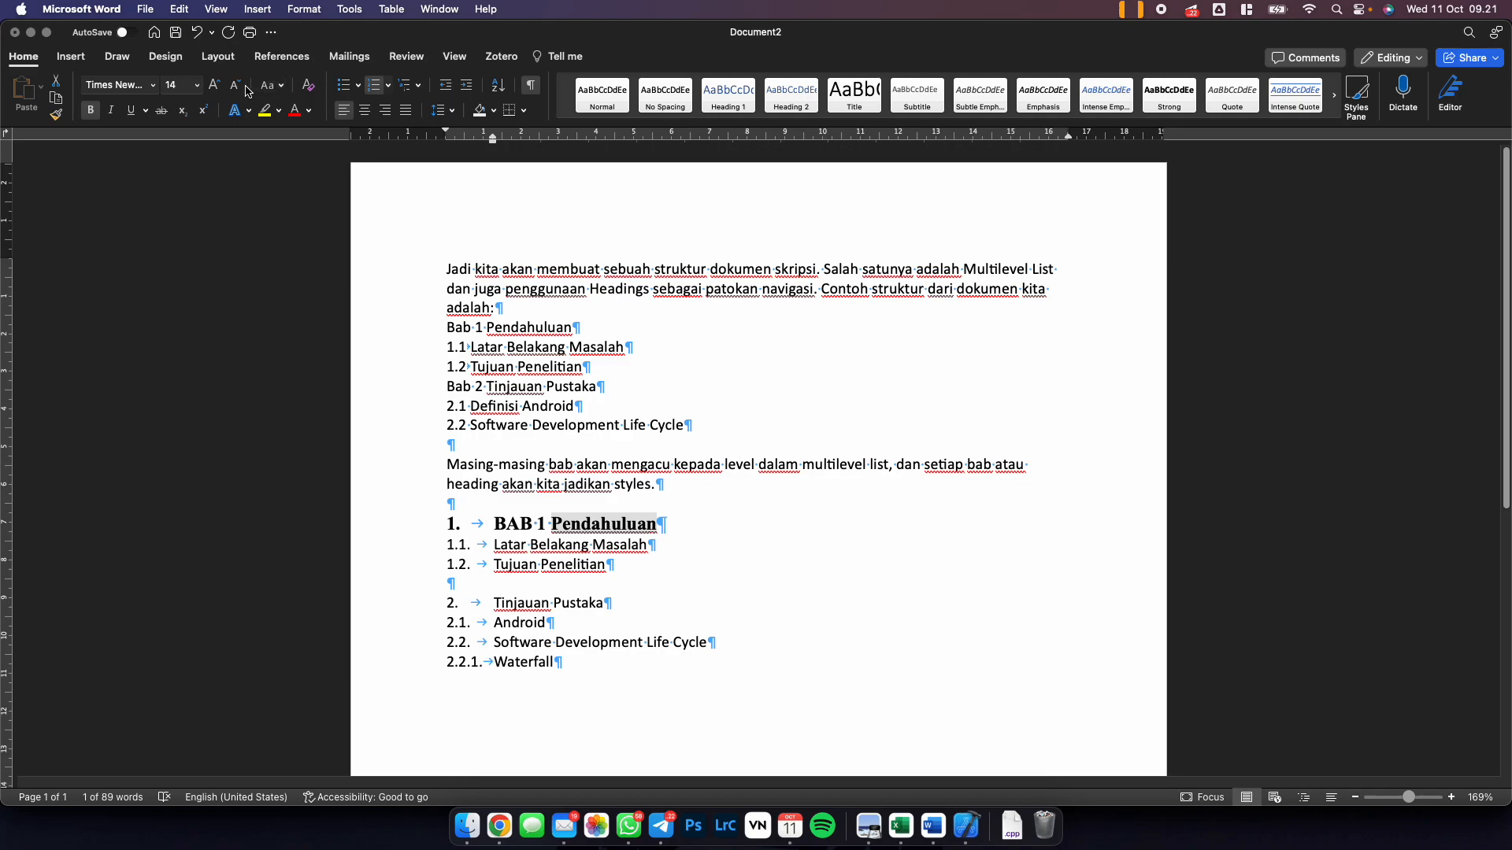
left_click(270, 85)
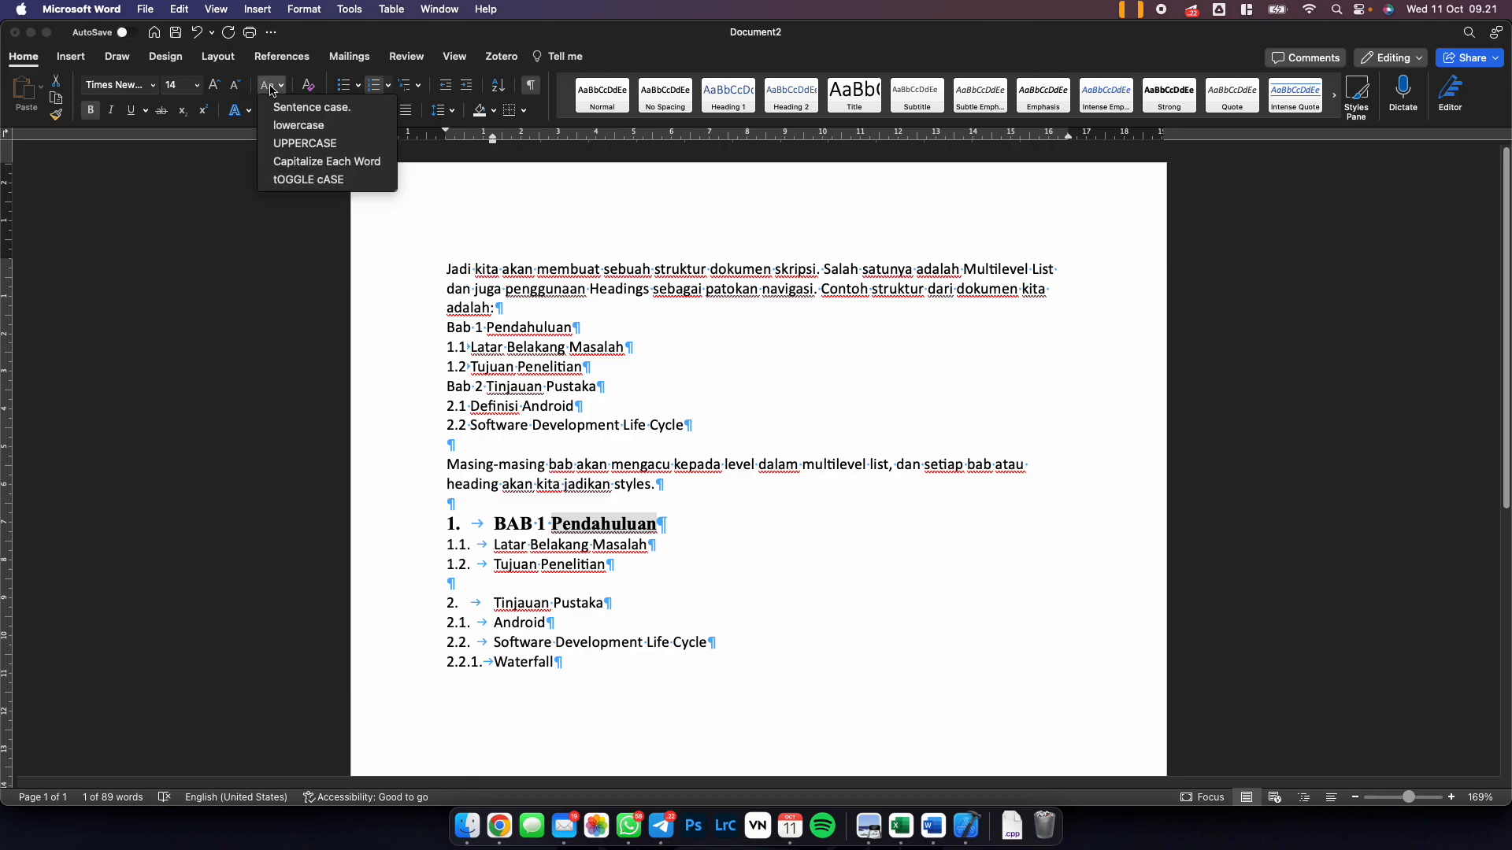
left_click(281, 144)
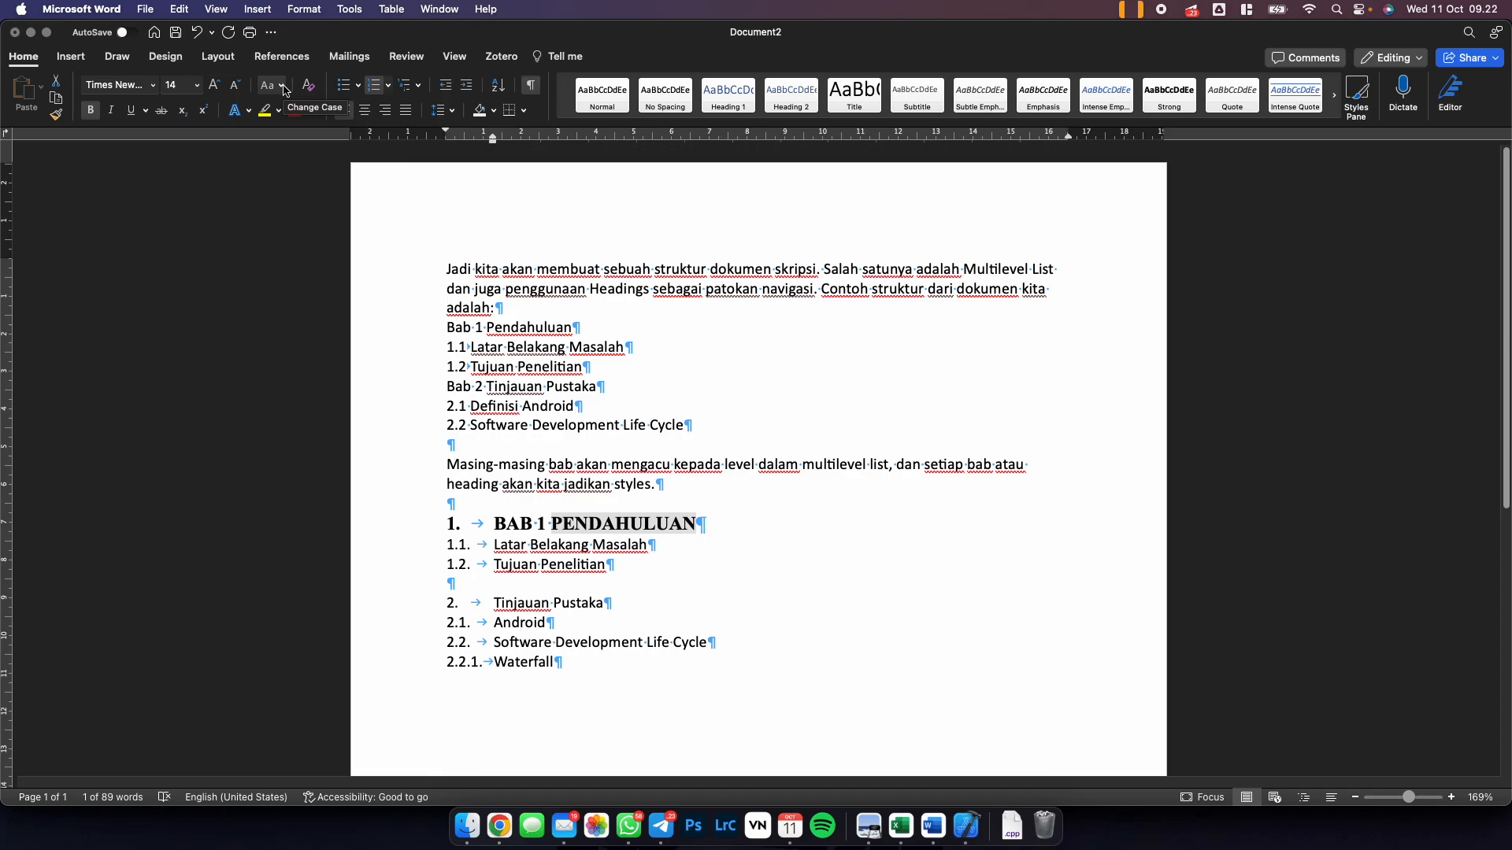
left_click(282, 85)
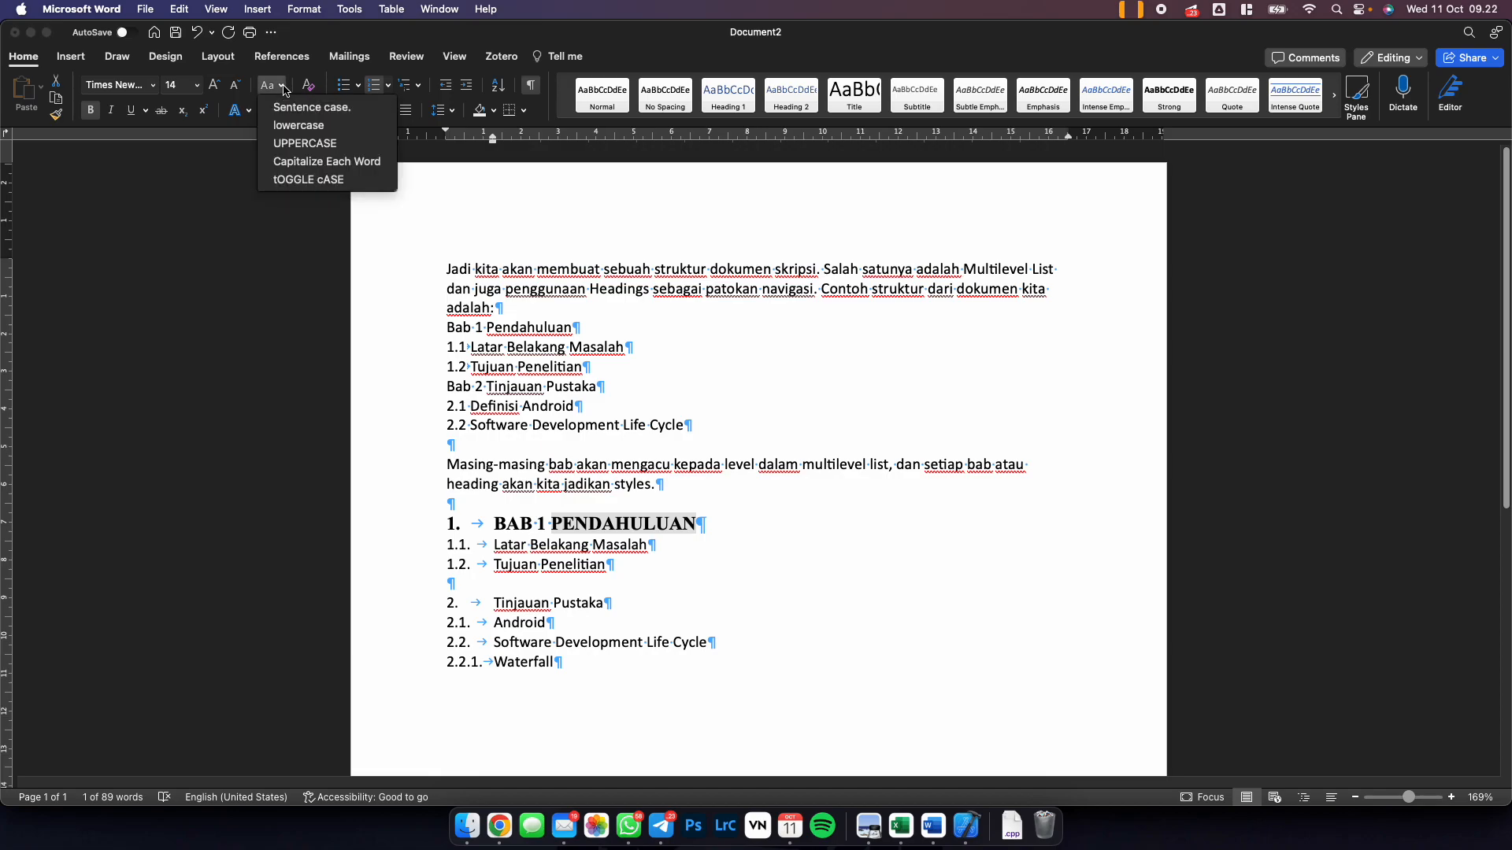
left_click(810, 523)
left_click(809, 524)
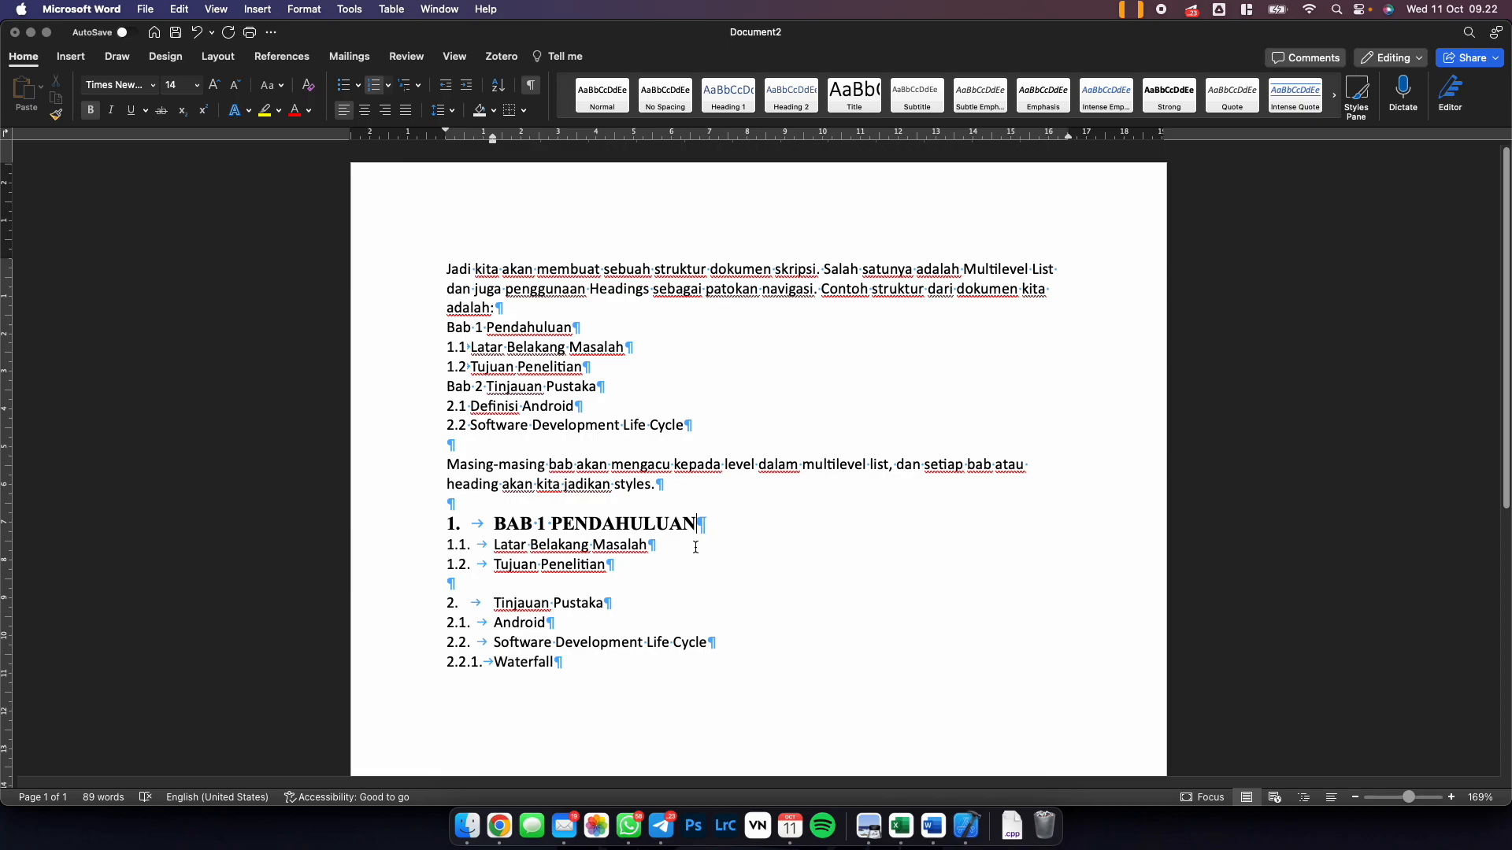
Set the font of the "Latar Belakang Masalah" list item to Times New Roman.
left_click(678, 563)
triple_click(489, 544)
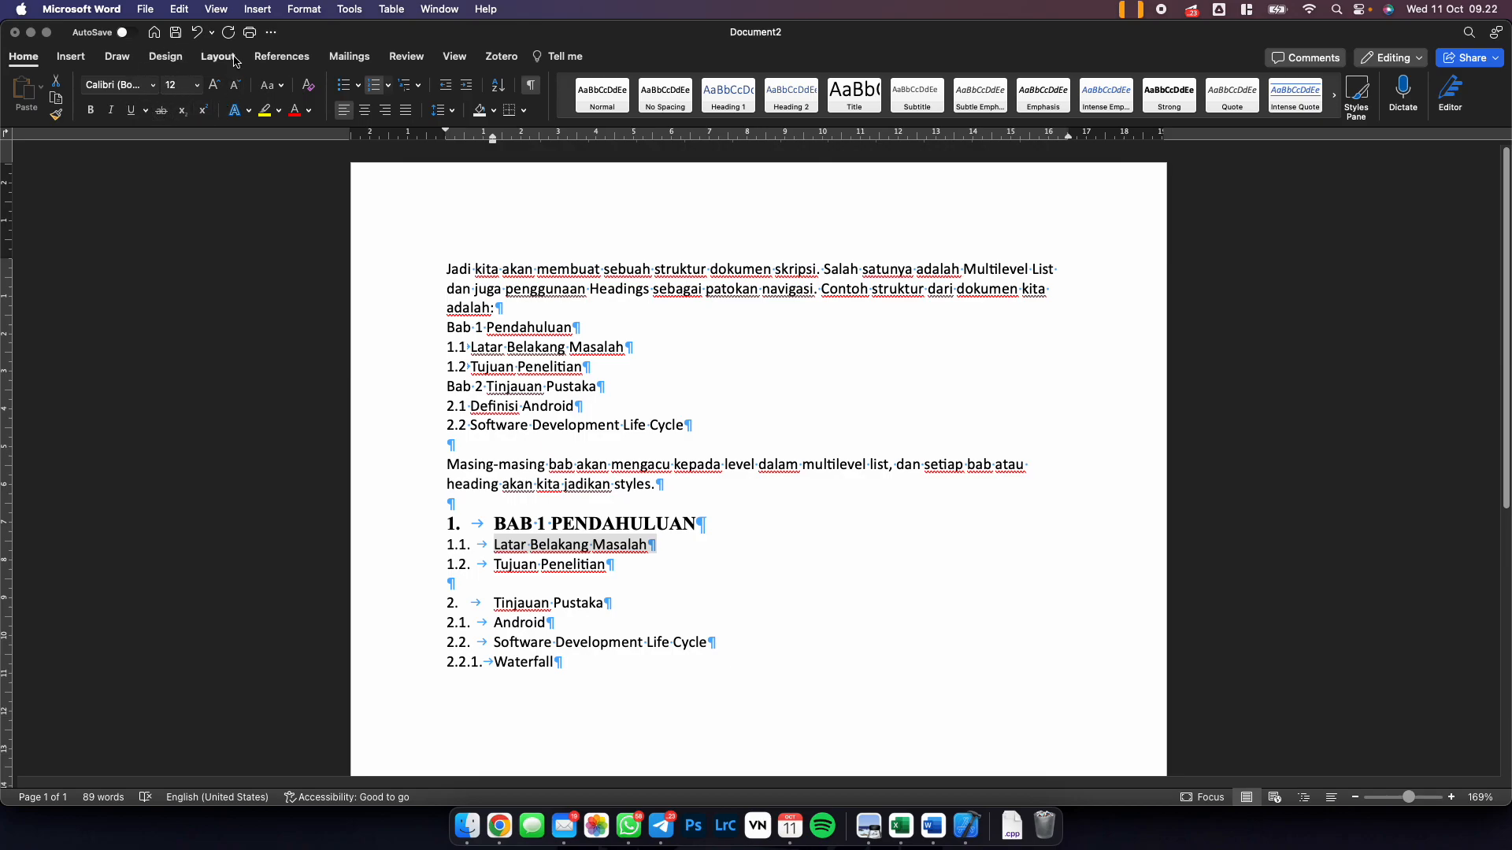
left_click(153, 85)
left_click(151, 228)
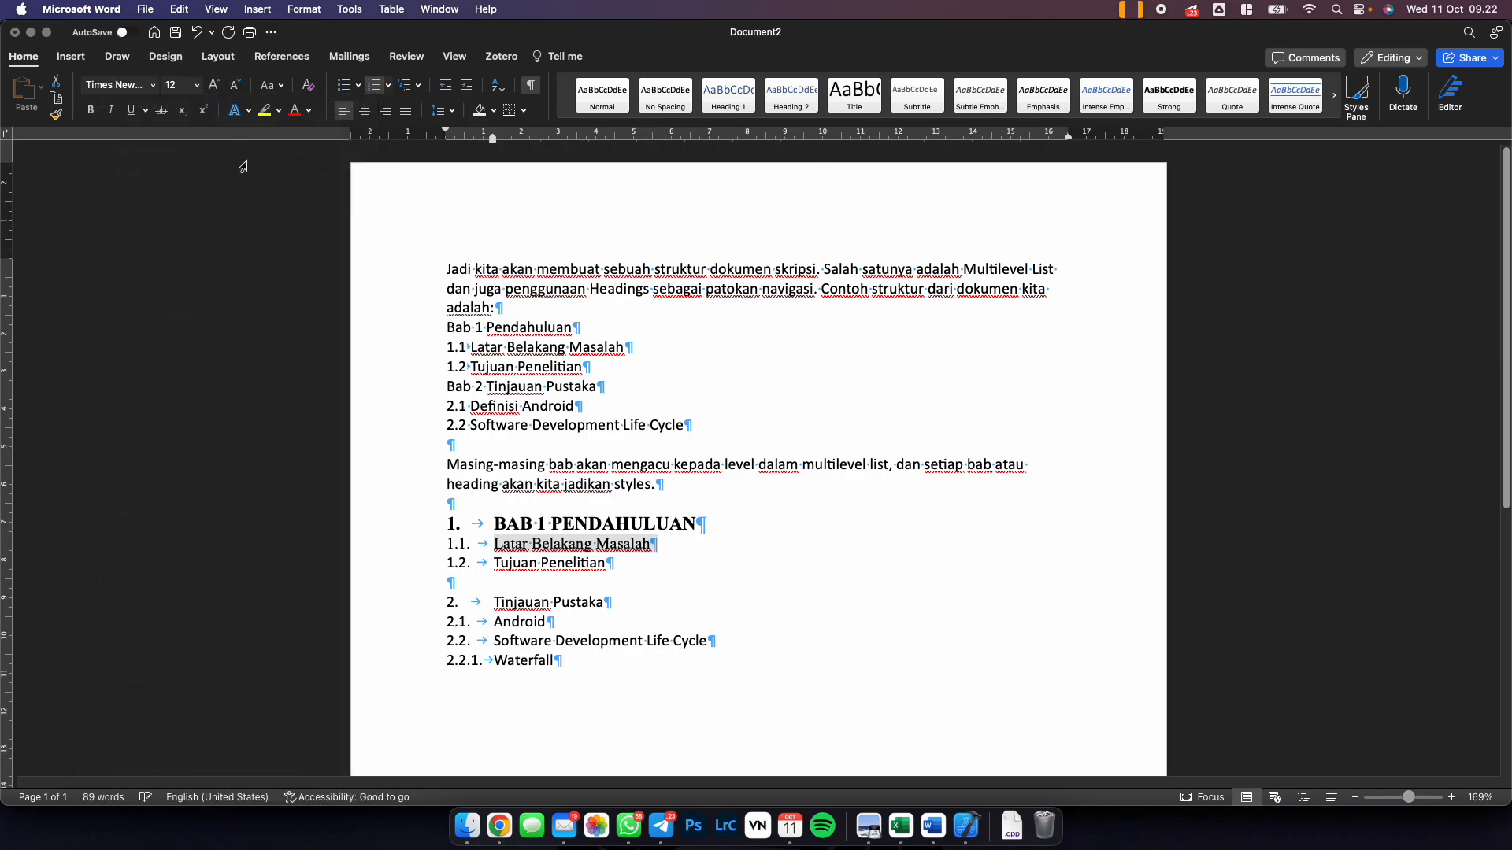
Make the "Latar Belakang Masalah" list item bold.
left_click(90, 110)
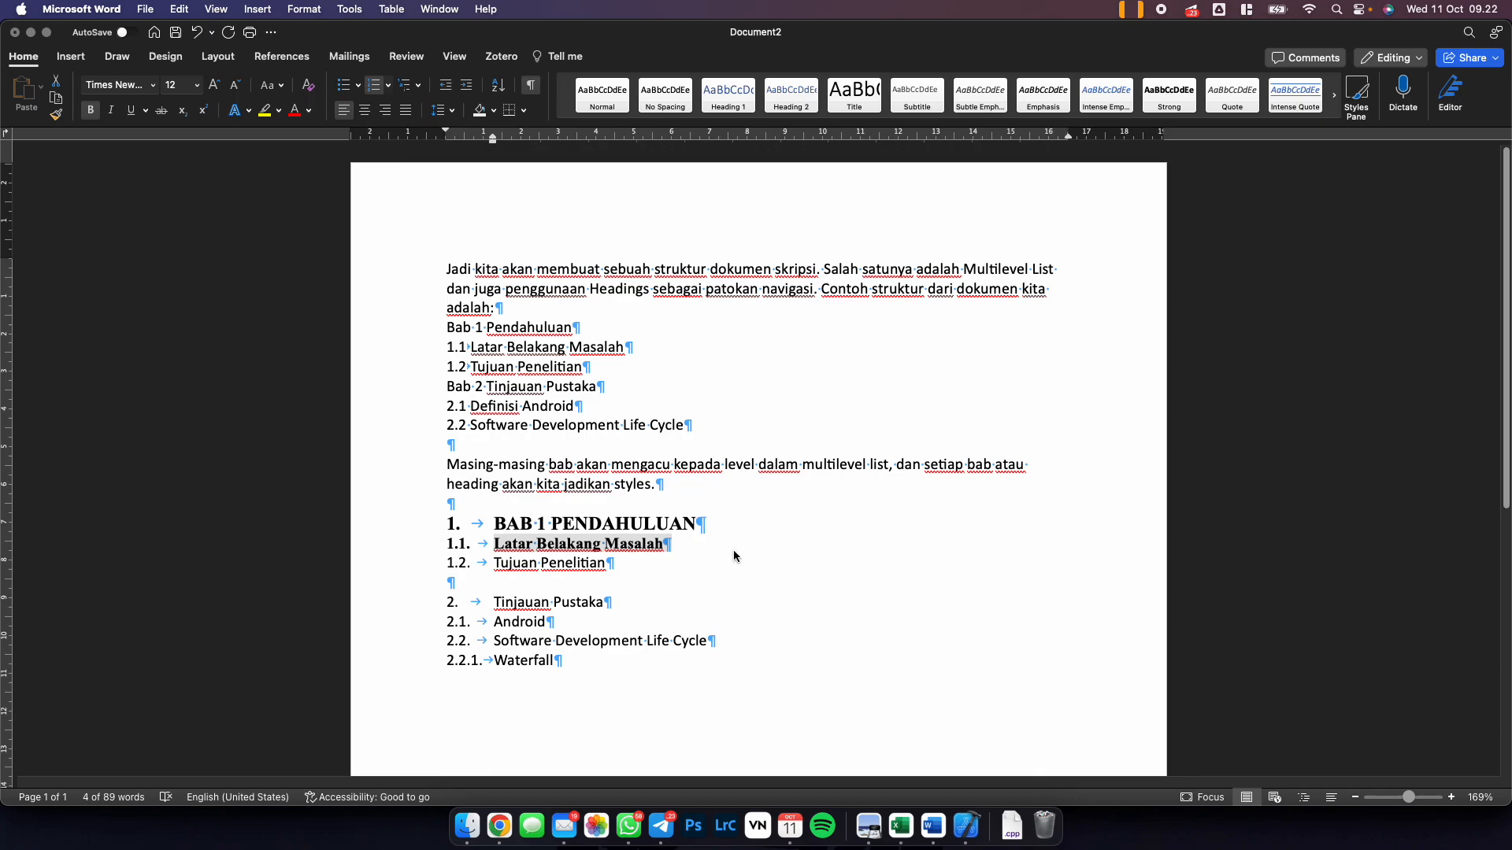
left_click(724, 522)
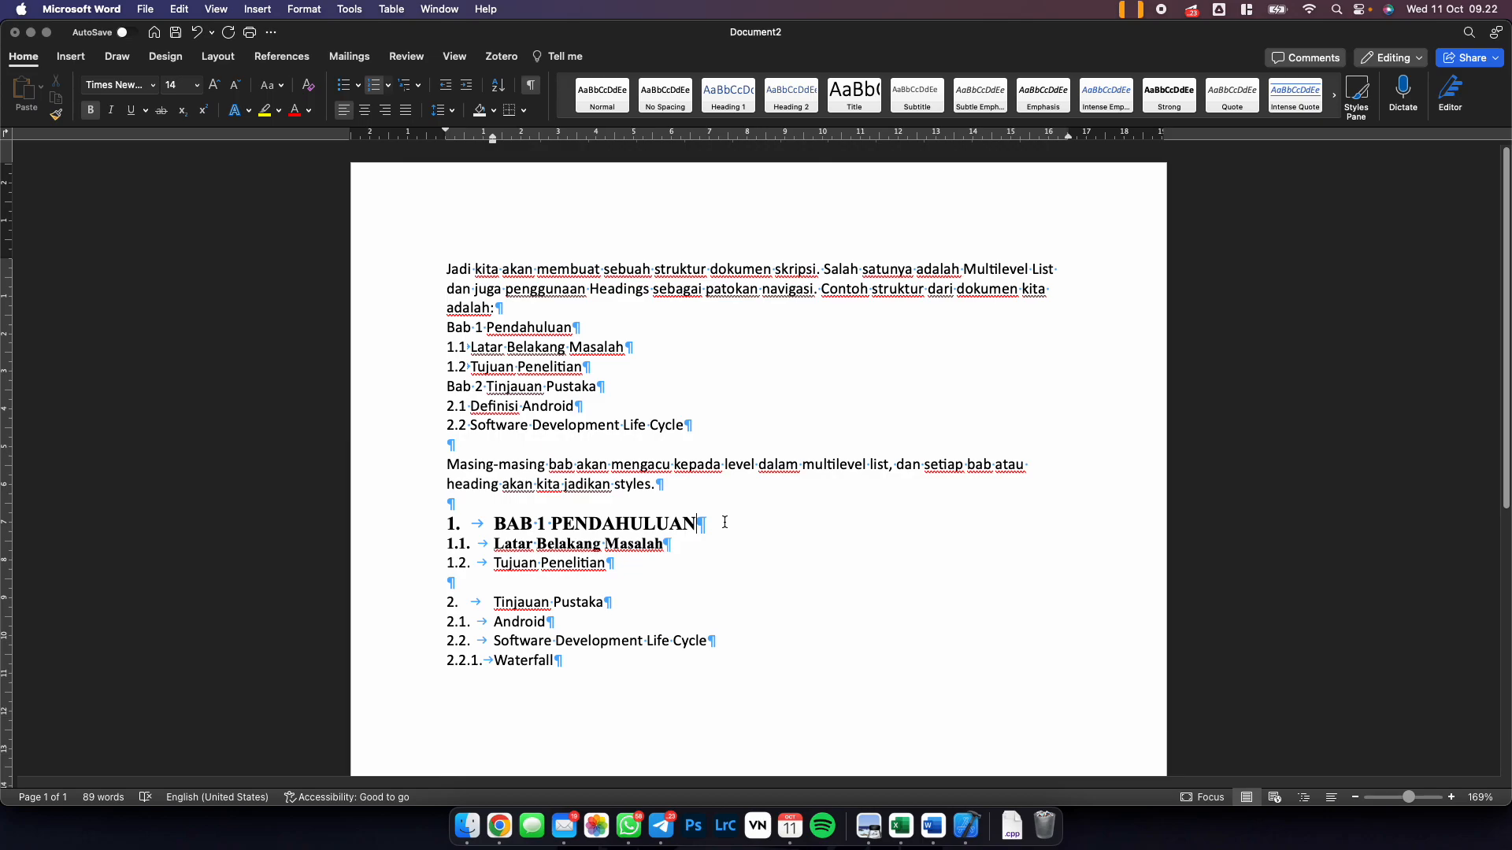
Update the Heading 1 style to match the formatting of the "BAB 1 PENDAHULUAN" list item.
triple_click(497, 524)
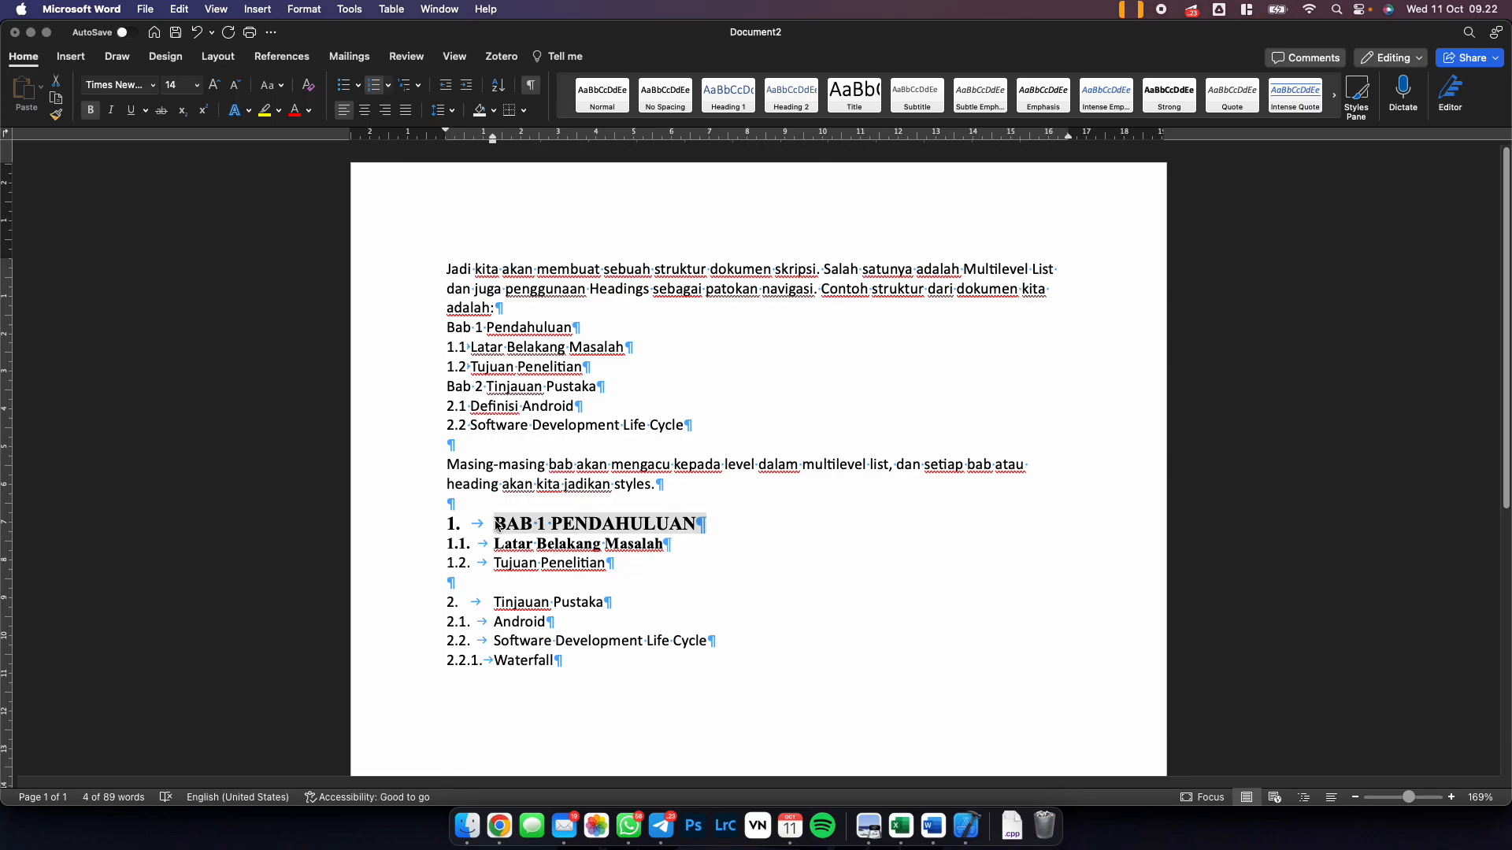
right_click(740, 103)
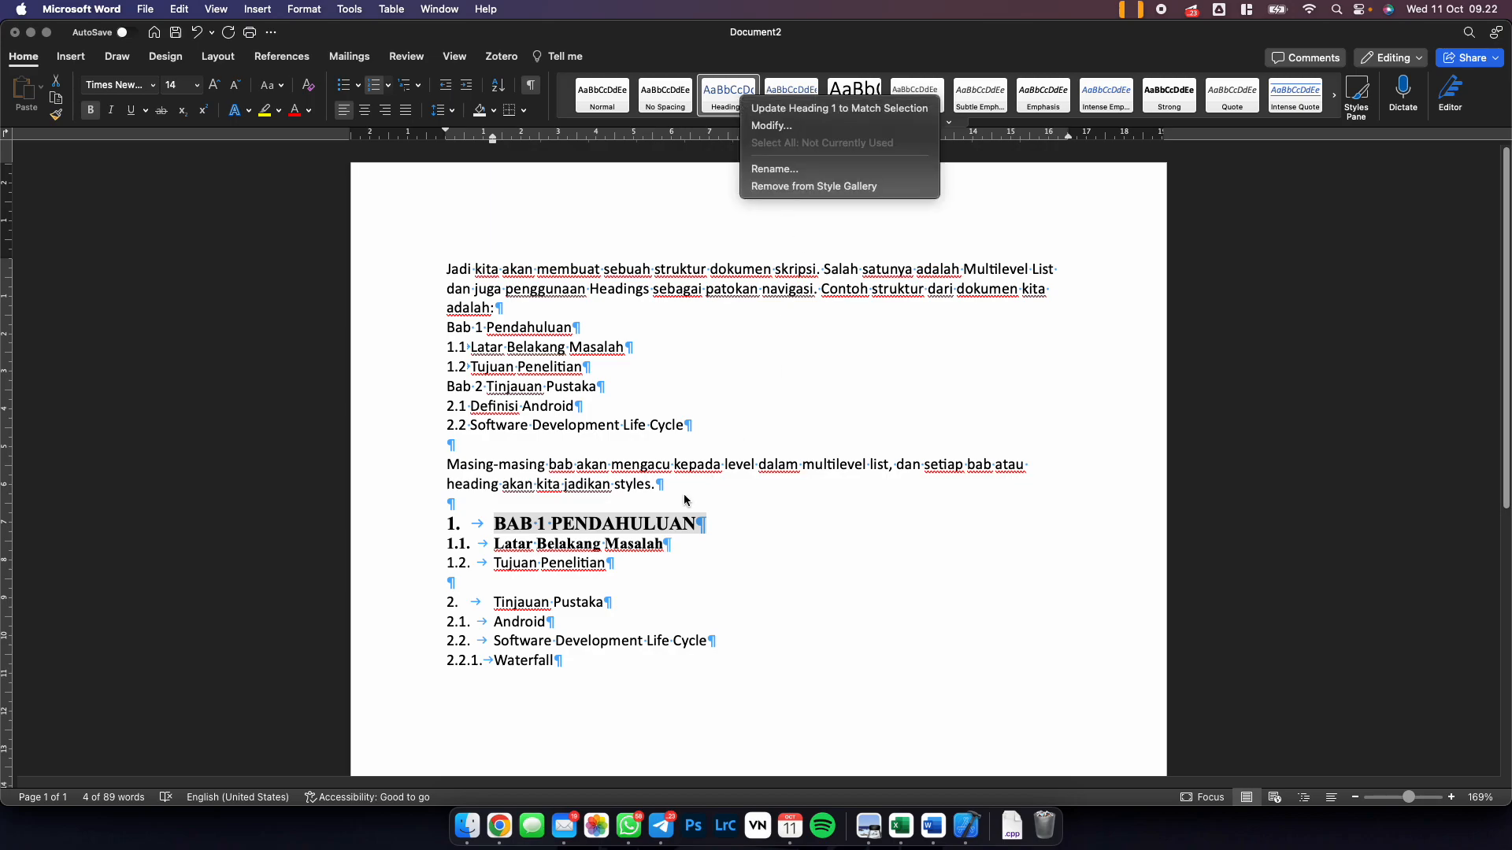
left_click(691, 527)
left_click(691, 528)
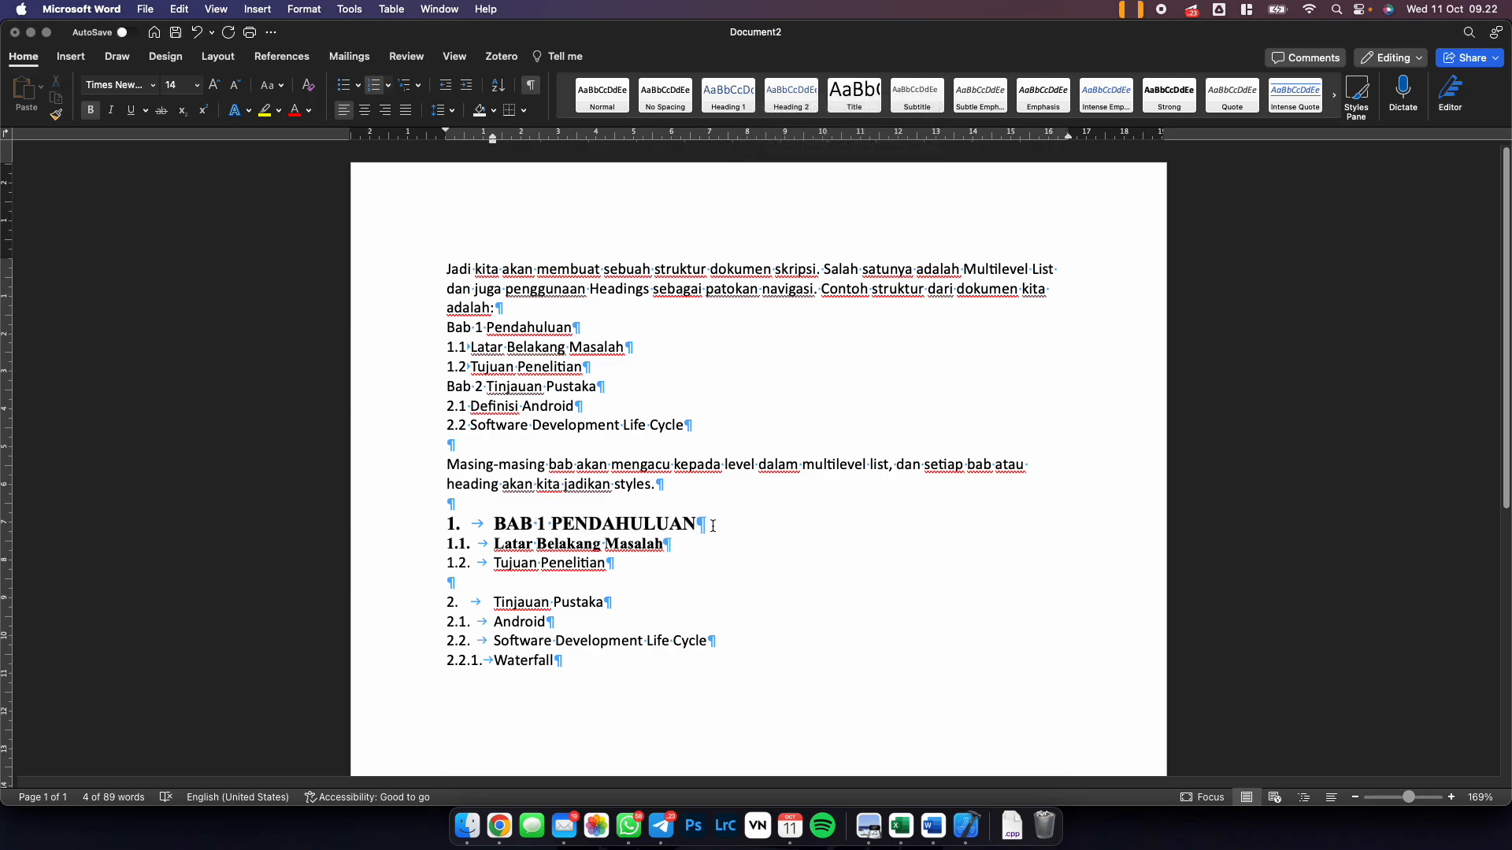
triple_click(486, 521)
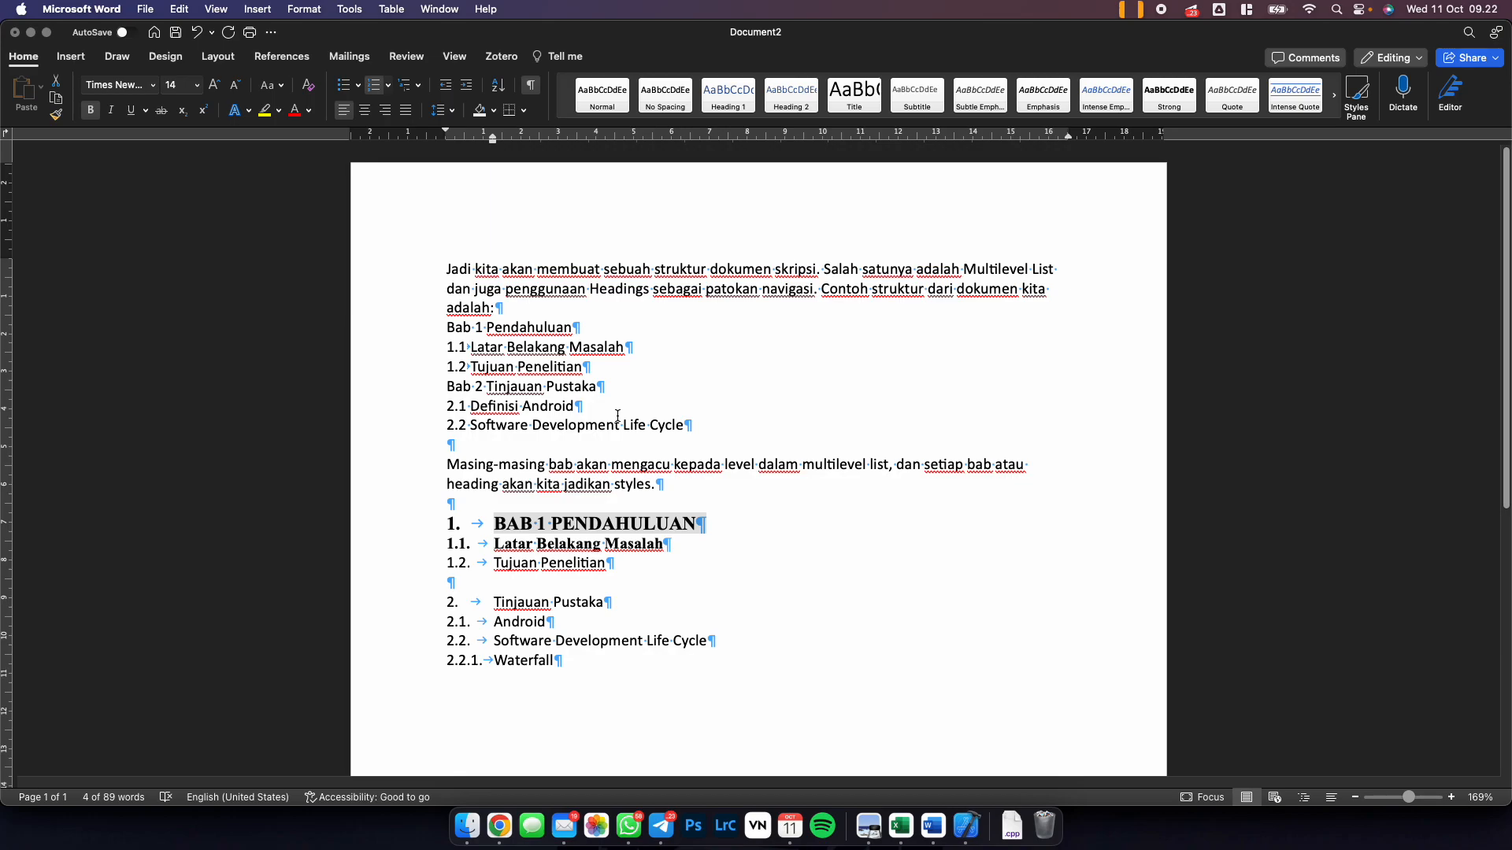
right_click(732, 103)
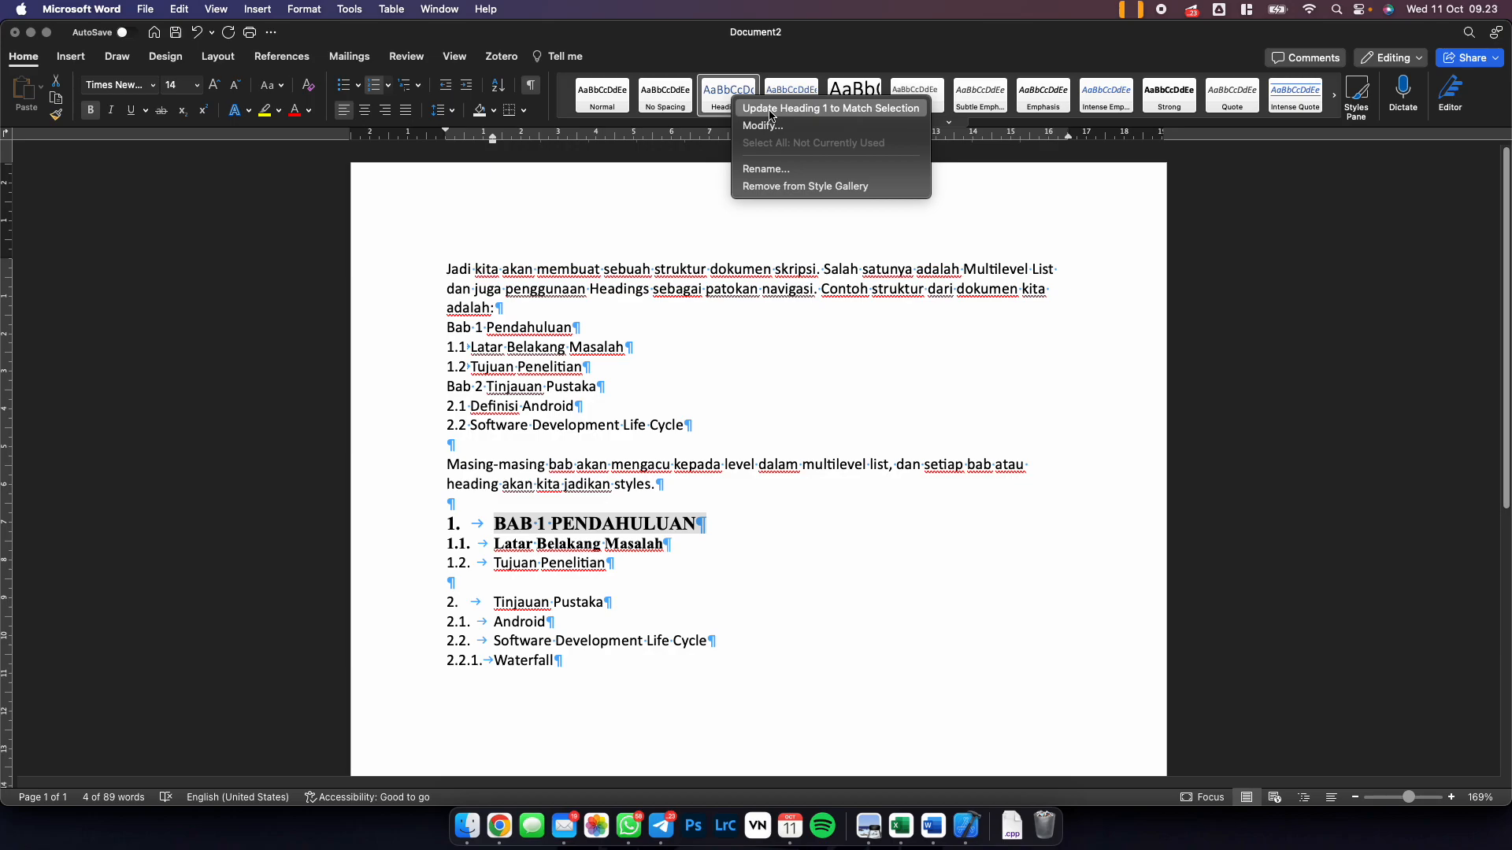
left_click(769, 108)
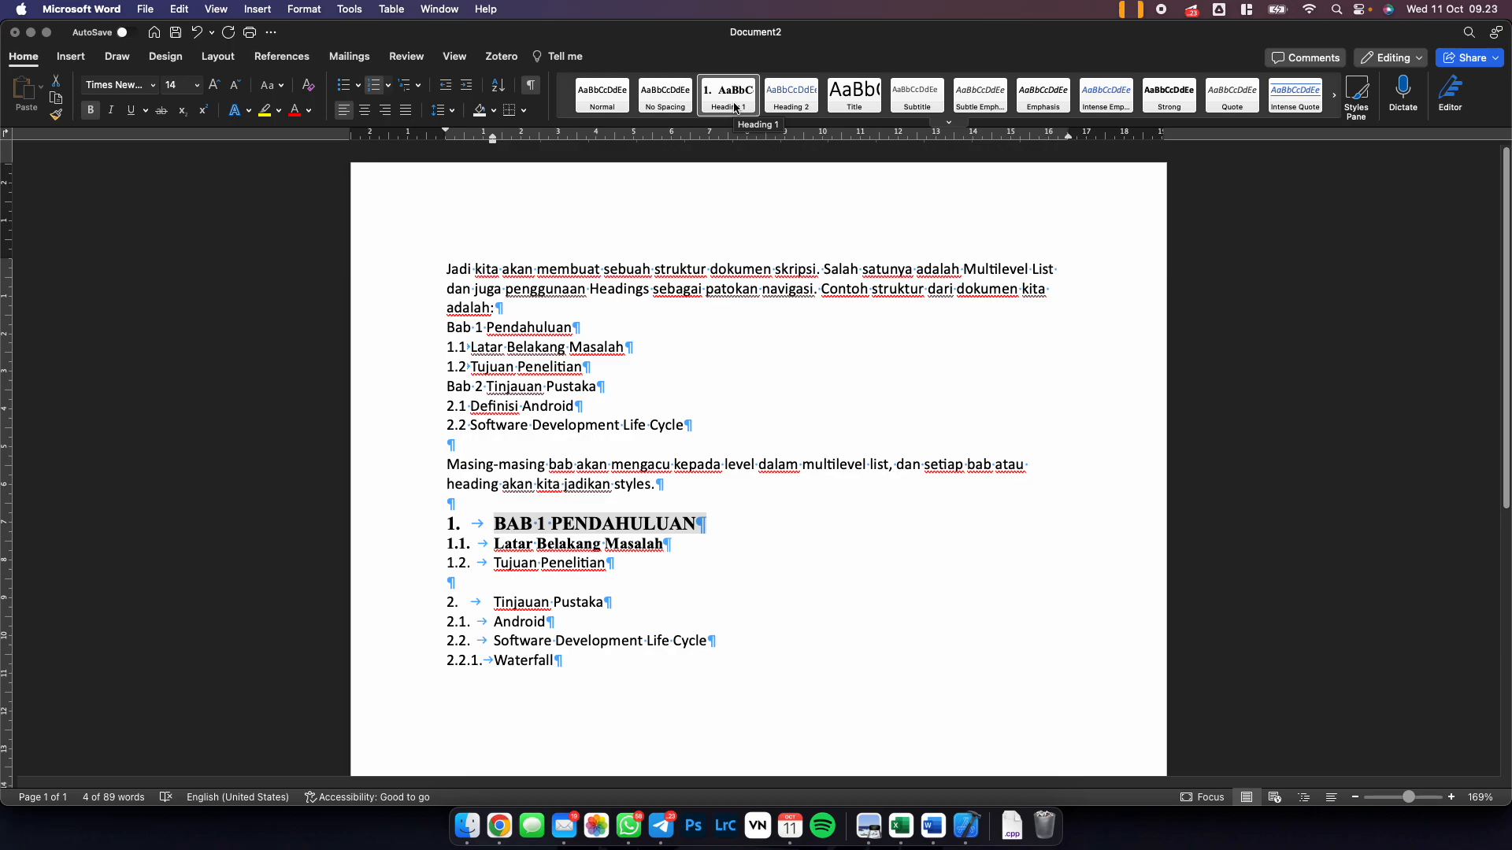
Rename the Heading 1 style to "BAB".
right_click(734, 103)
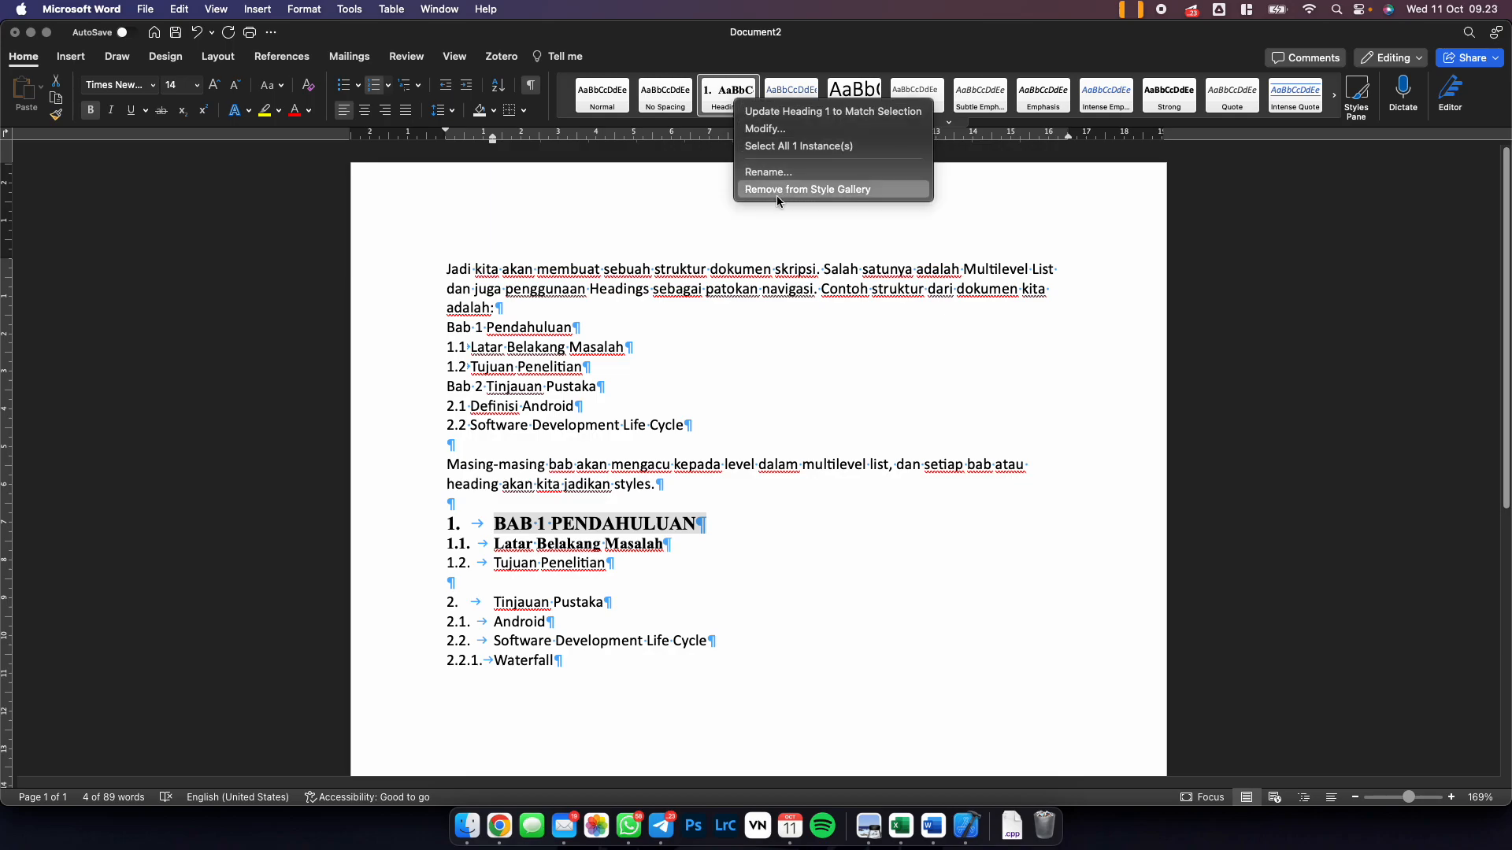
left_click(785, 175)
type("BAB")
key("Return")
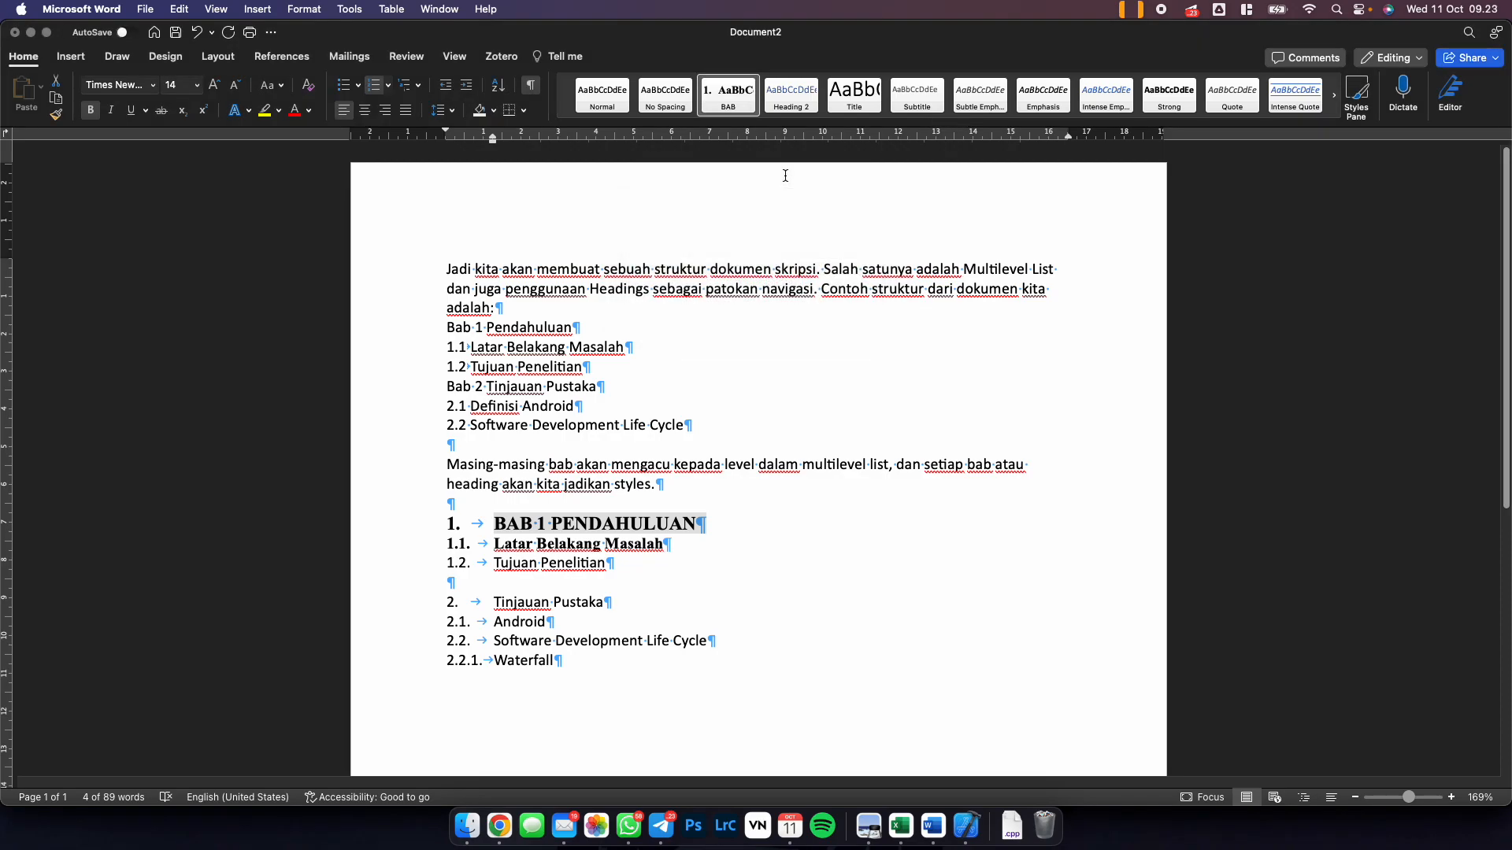
left_click(632, 589)
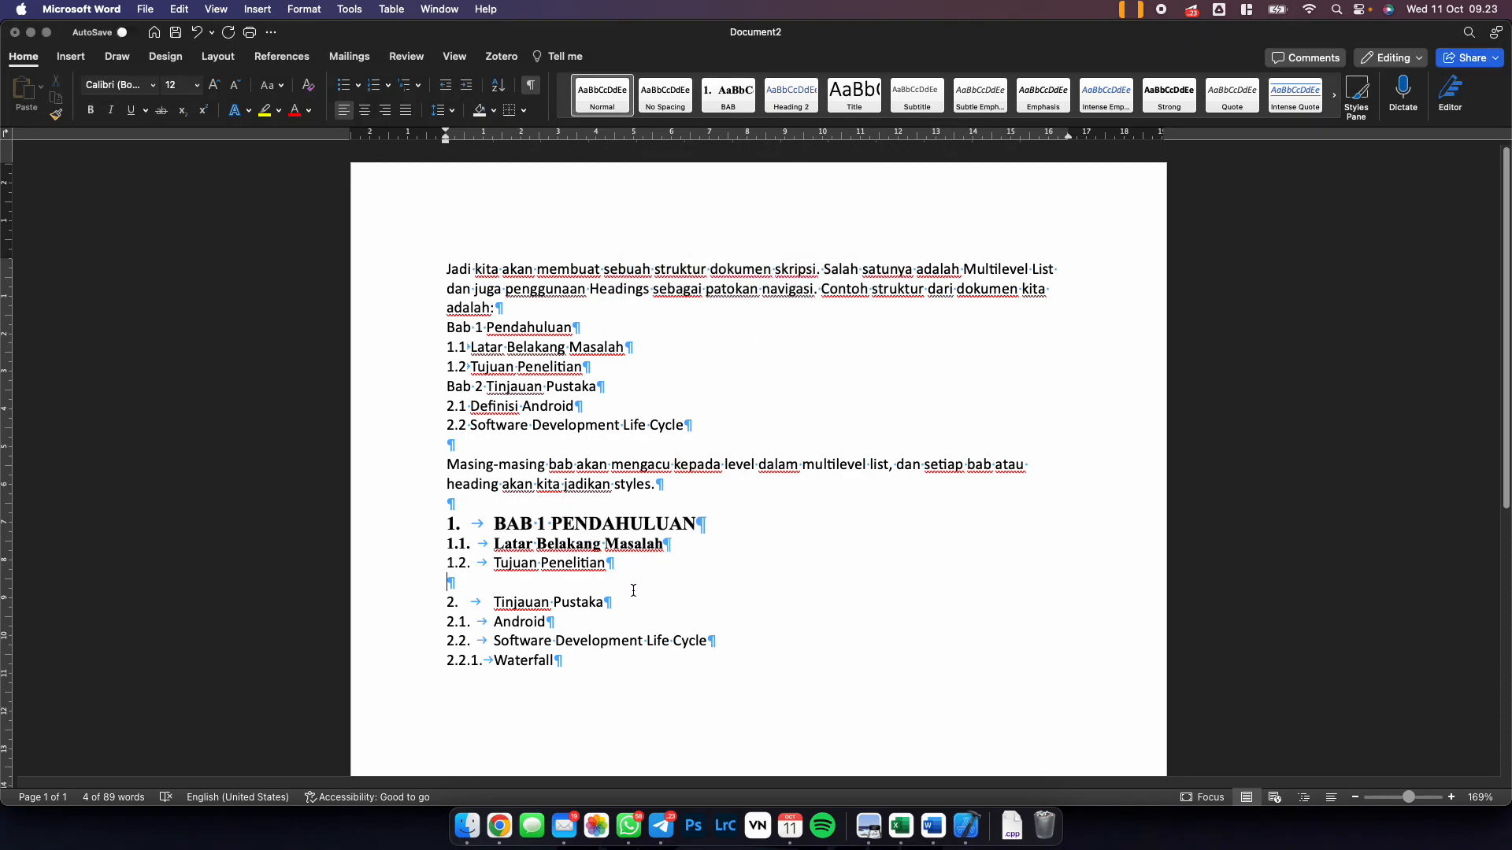
Update the Heading 2 style to match the formatting of the "Latar Belakang Masalah" list item.
left_click_drag(684, 543, 514, 544)
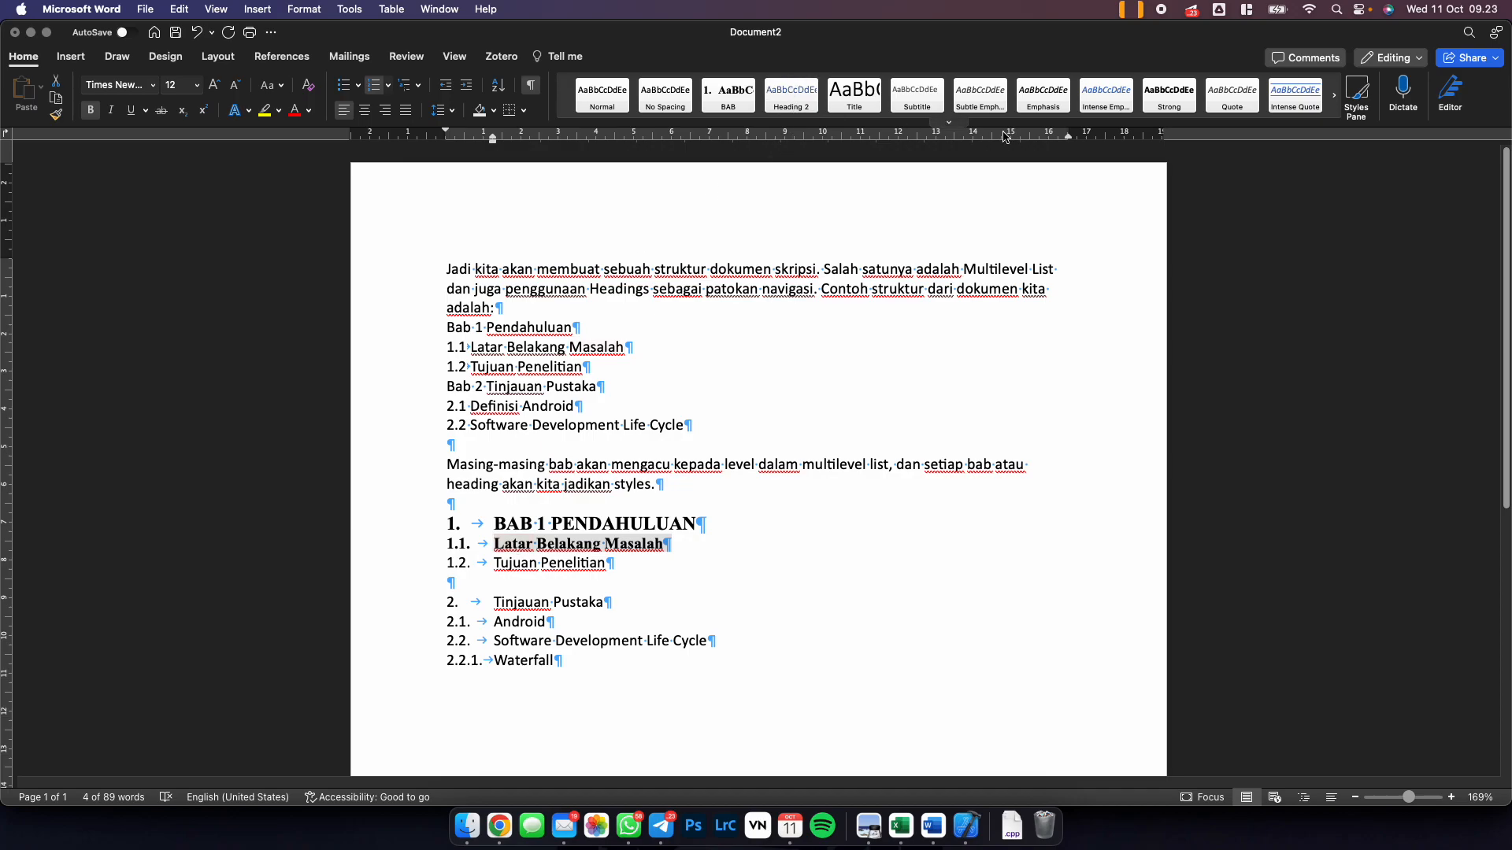
left_click(949, 123)
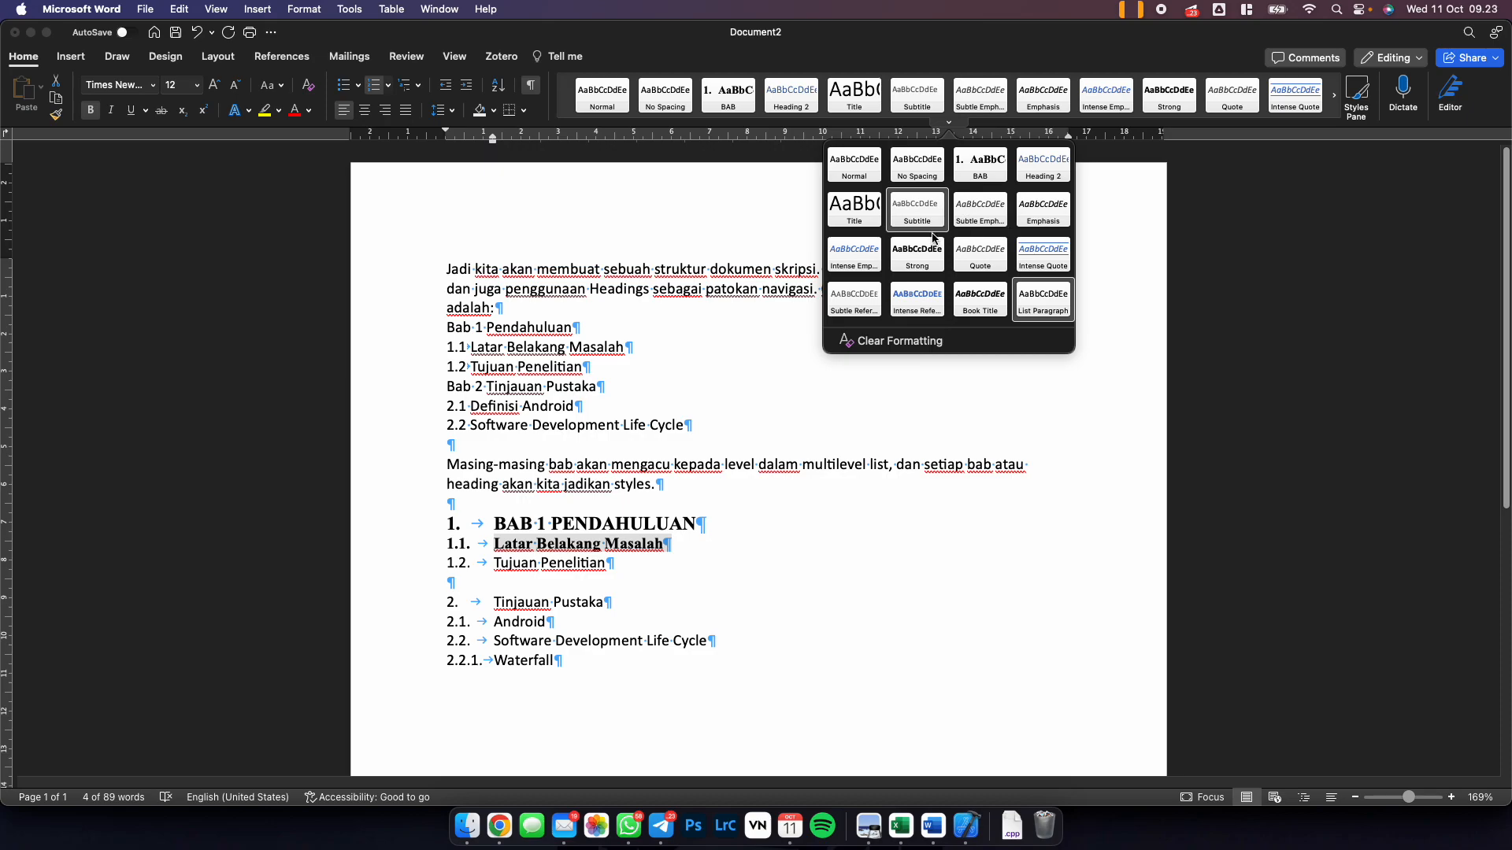
right_click(1048, 184)
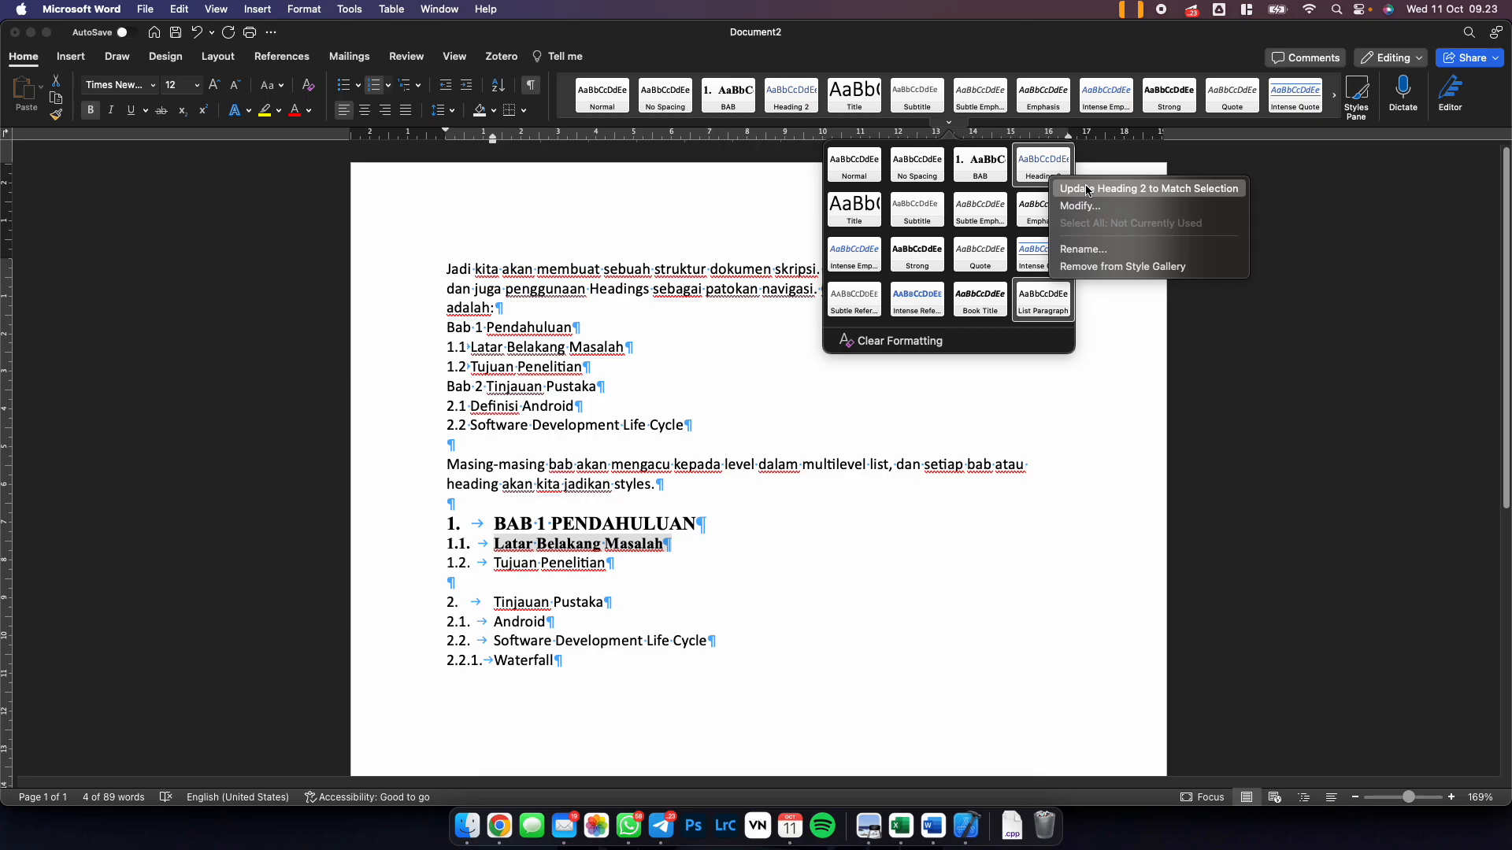
left_click(1087, 189)
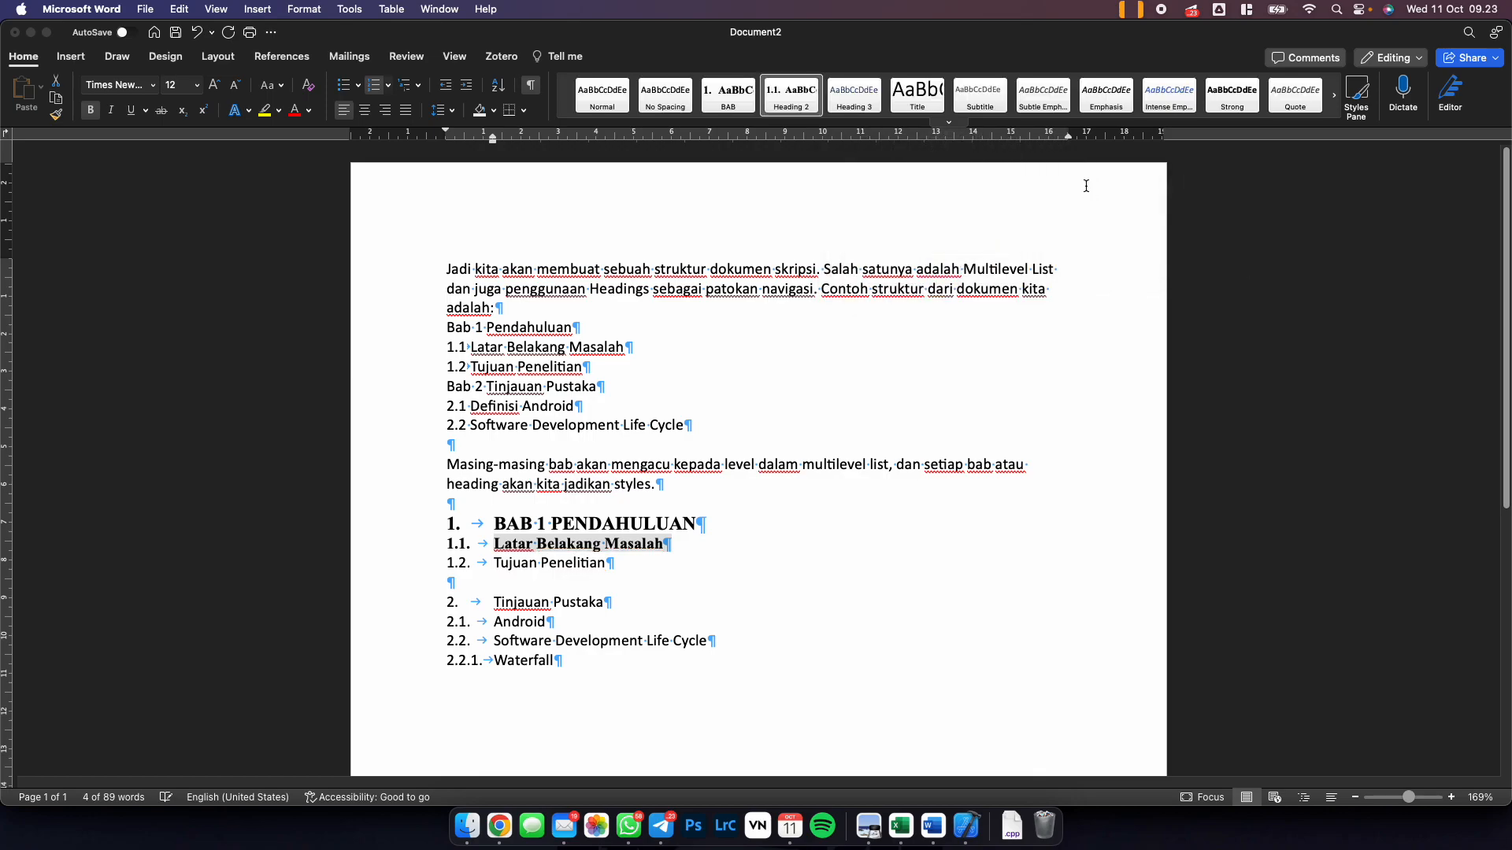
Rename the Heading 2 style to "Sub-bab".
right_click(779, 96)
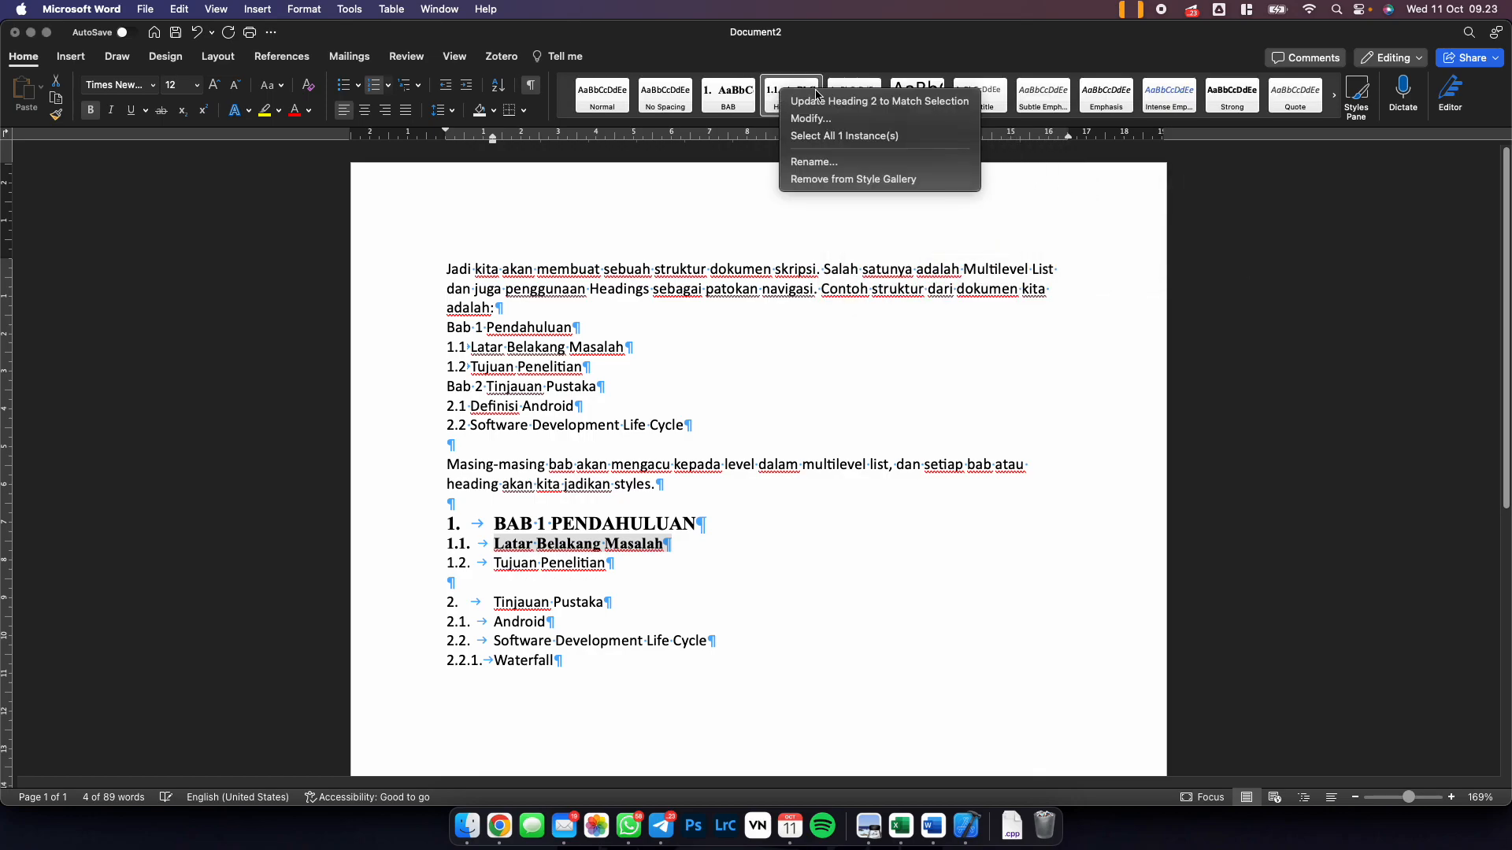
left_click(873, 162)
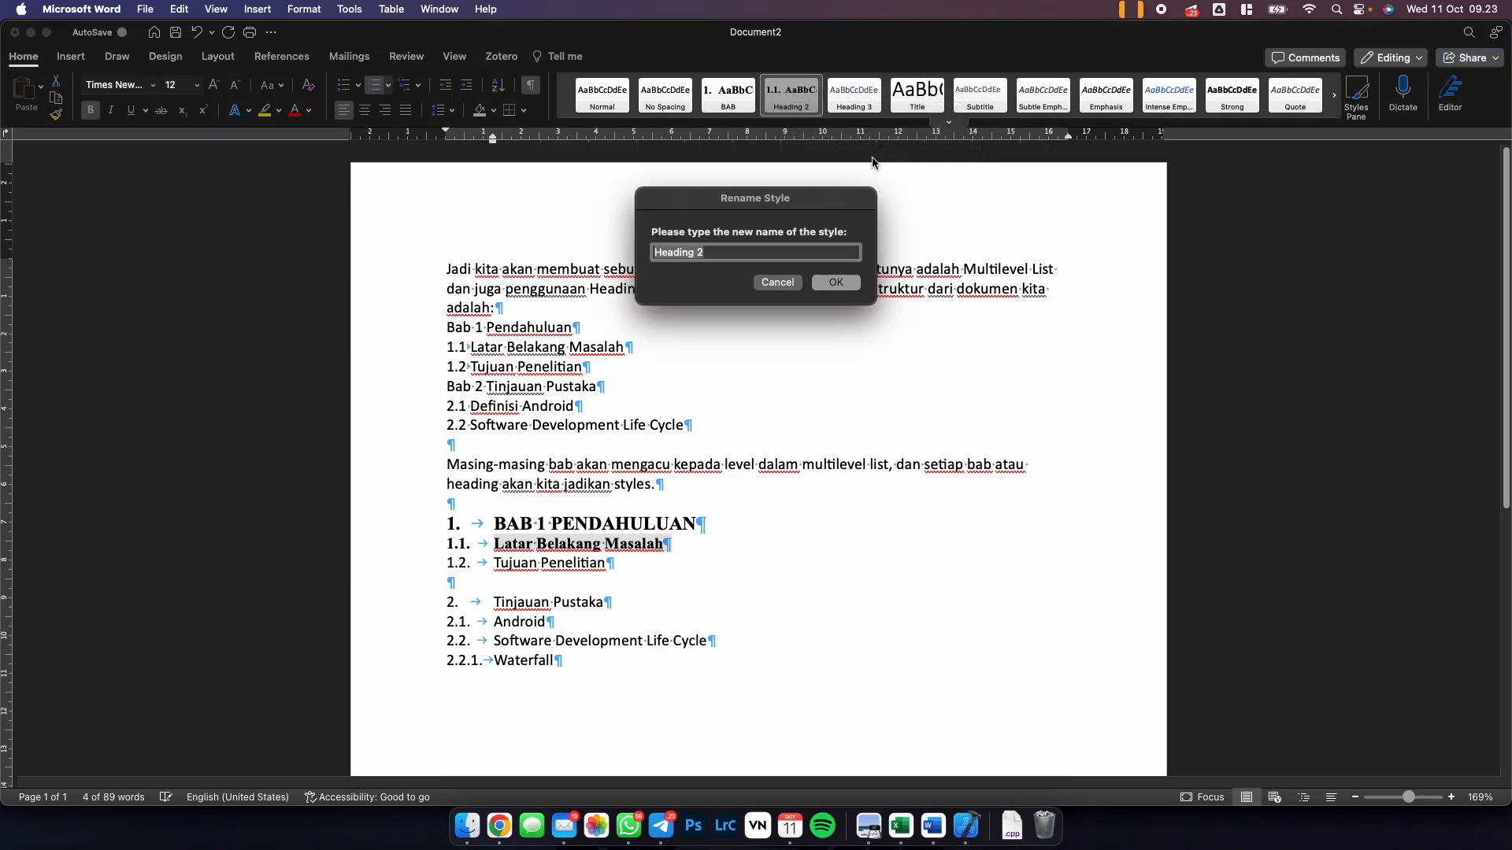
type("Sub-bab")
key("Return")
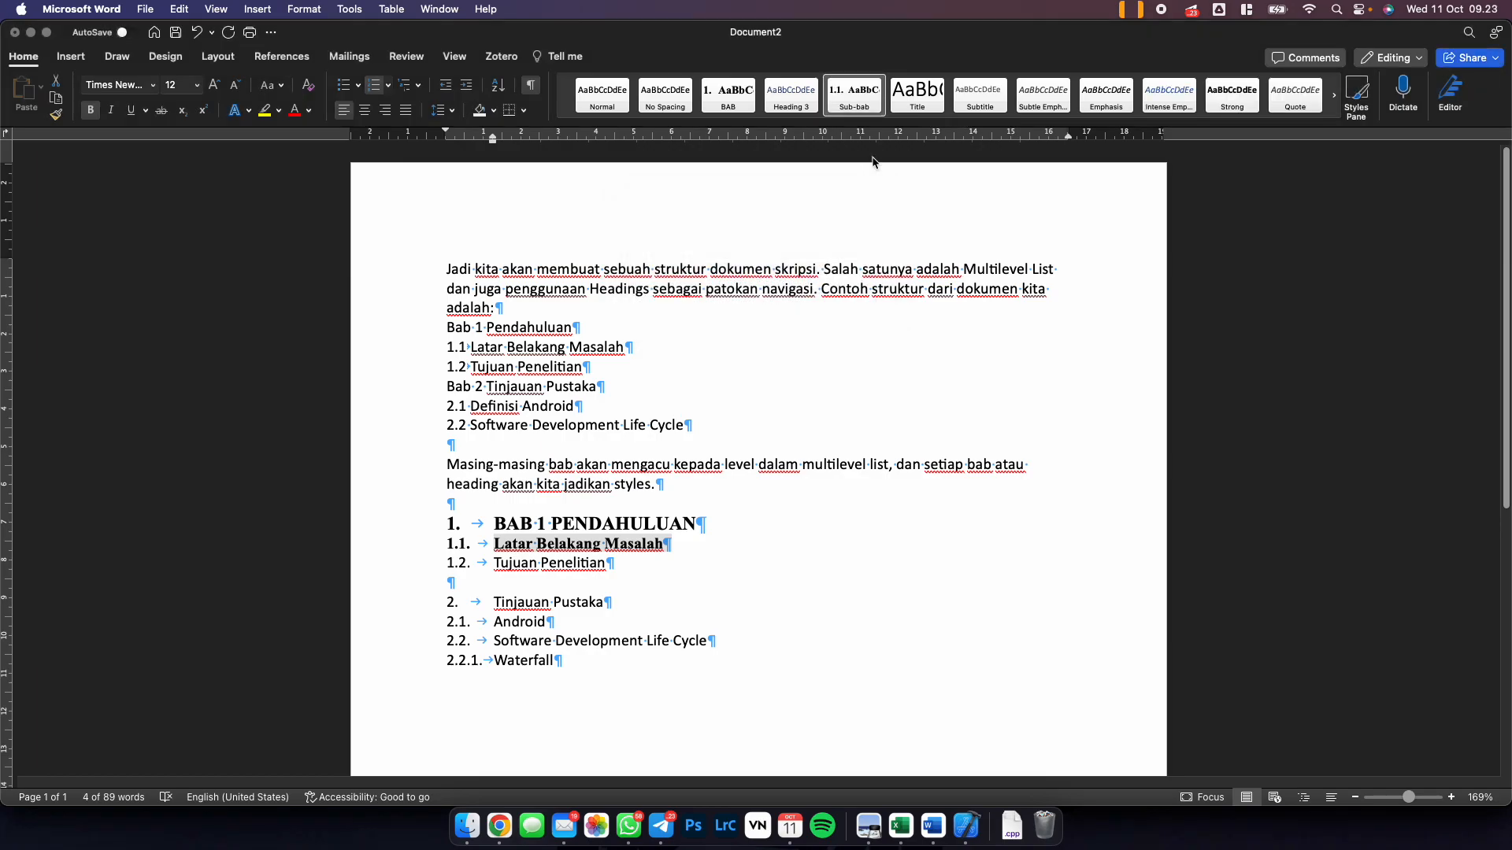
Format the "Waterfall" list item in bold Times New Roman.
left_click(621, 672)
left_click_drag(560, 662, 498, 663)
left_click(583, 664)
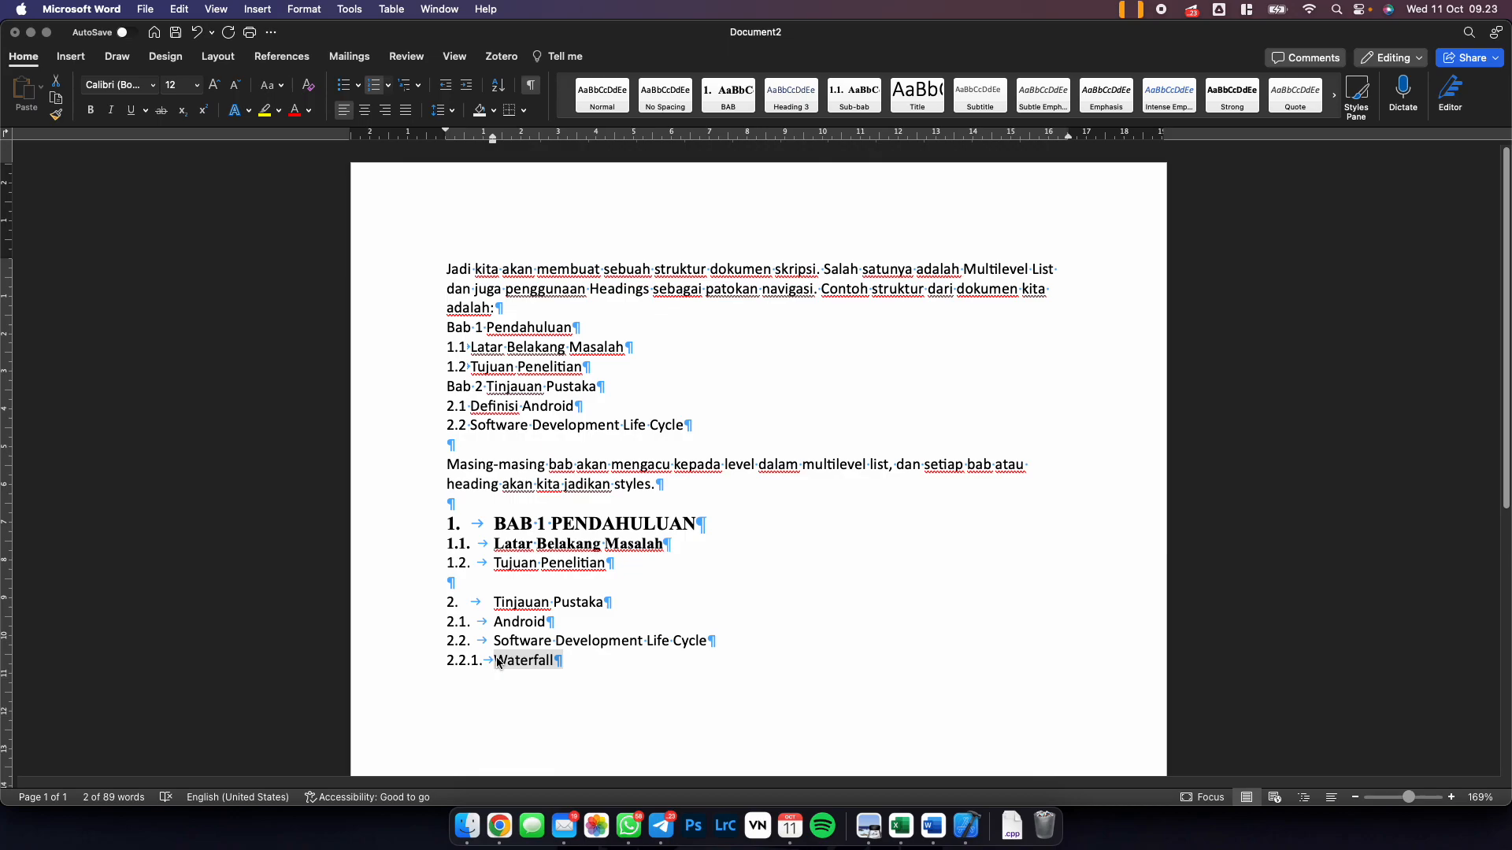
key("super+b")
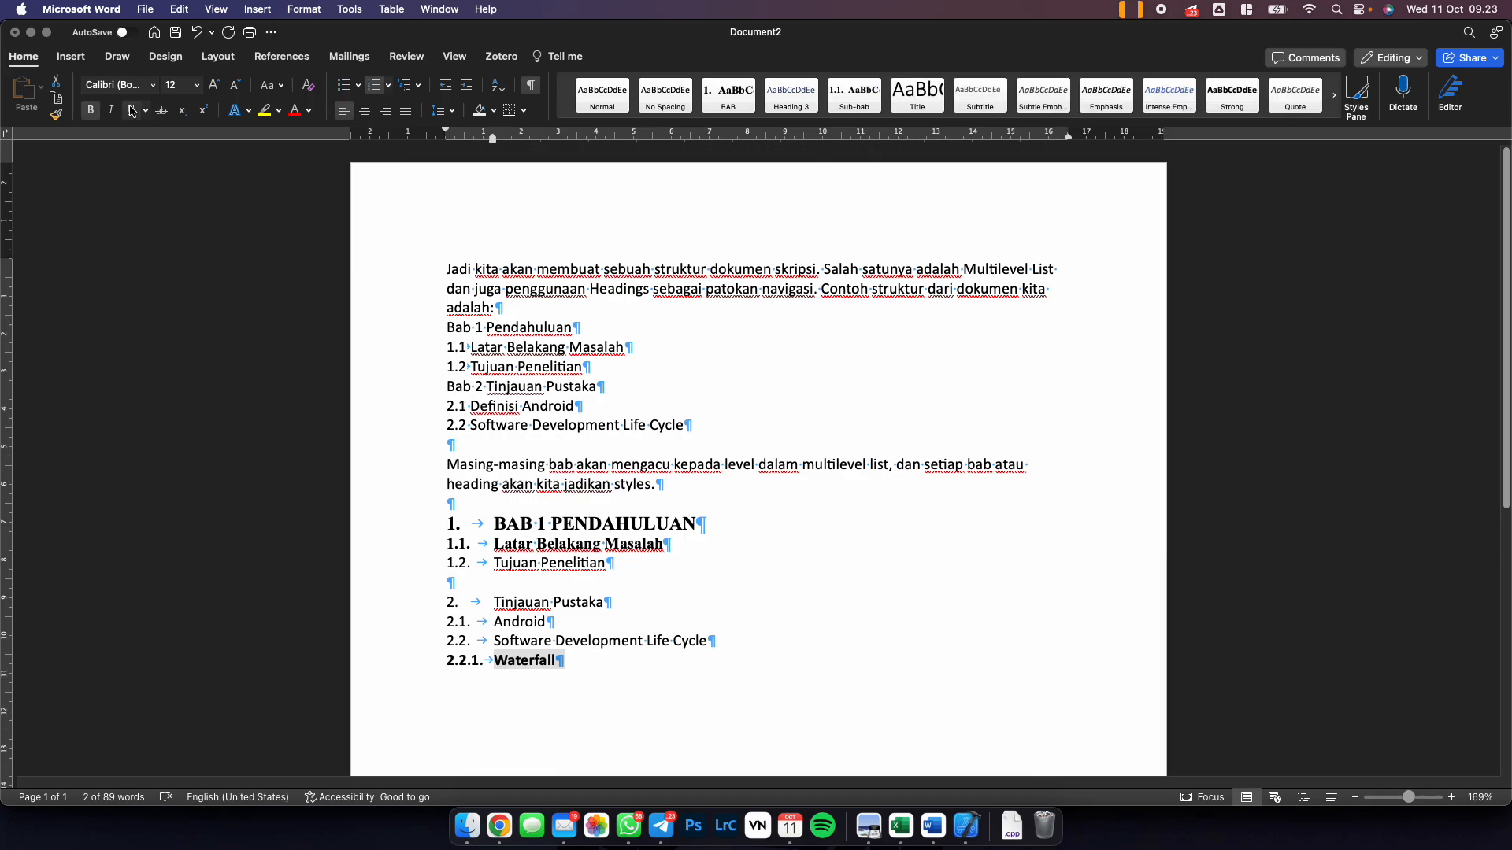
type("tim")
key("Tab")
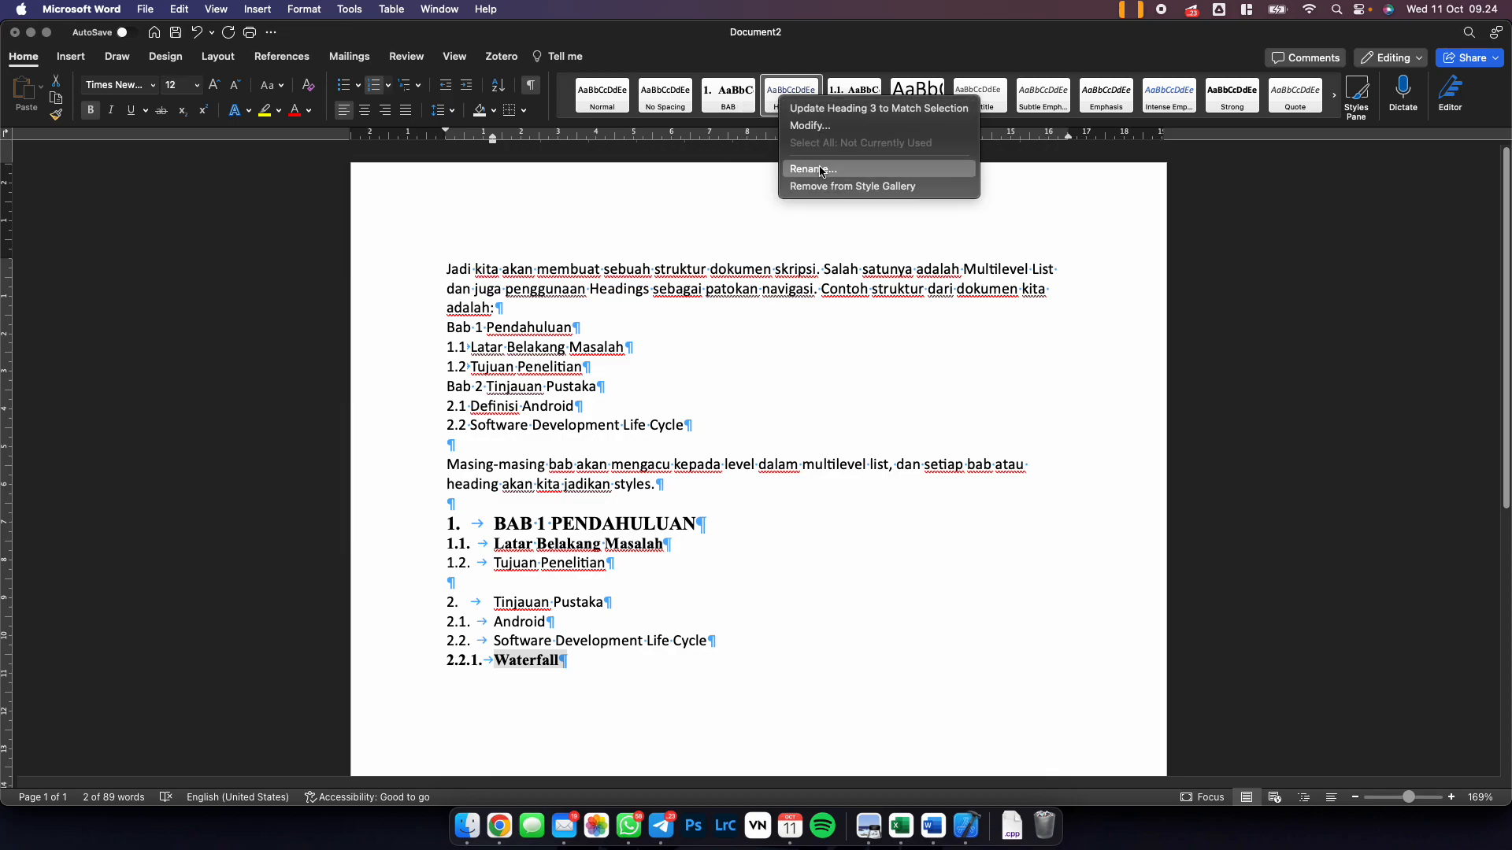
Update the Heading 3 style to match the "Waterfall" list item and rename the style to "Bagian".
left_click(831, 109)
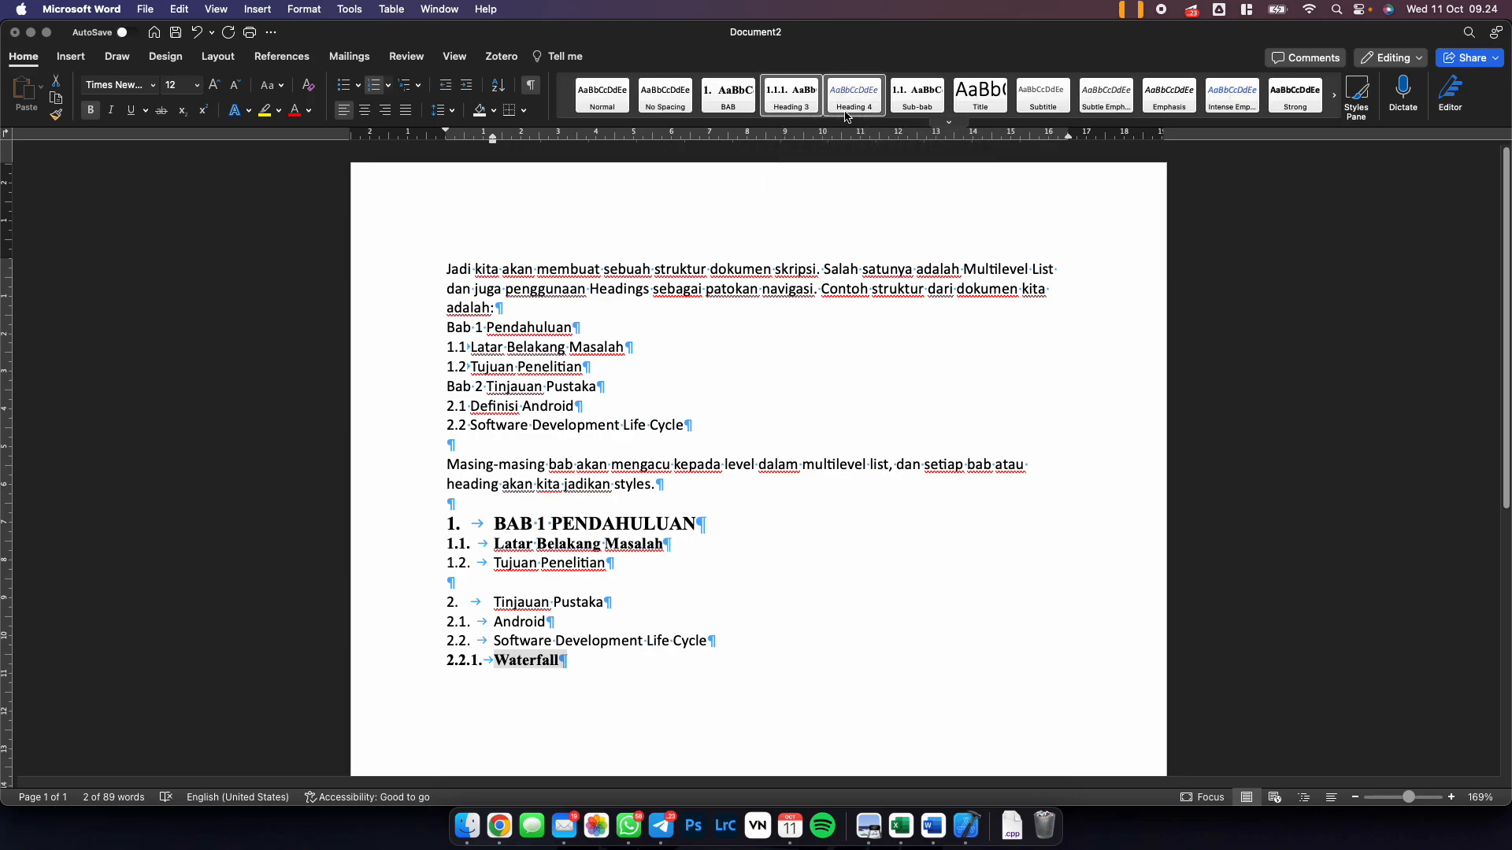
right_click(800, 114)
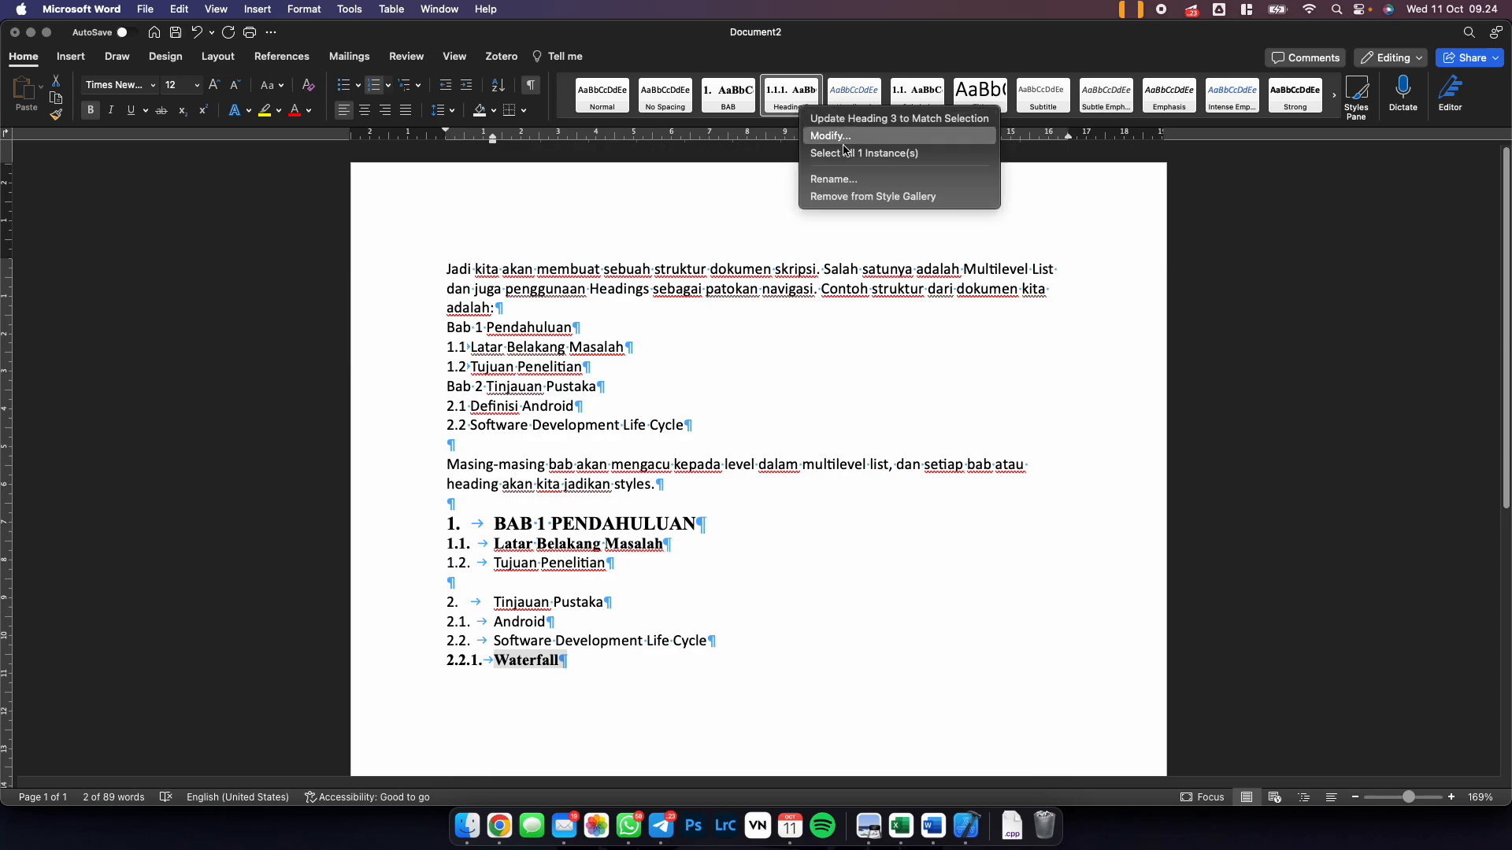
left_click(833, 180)
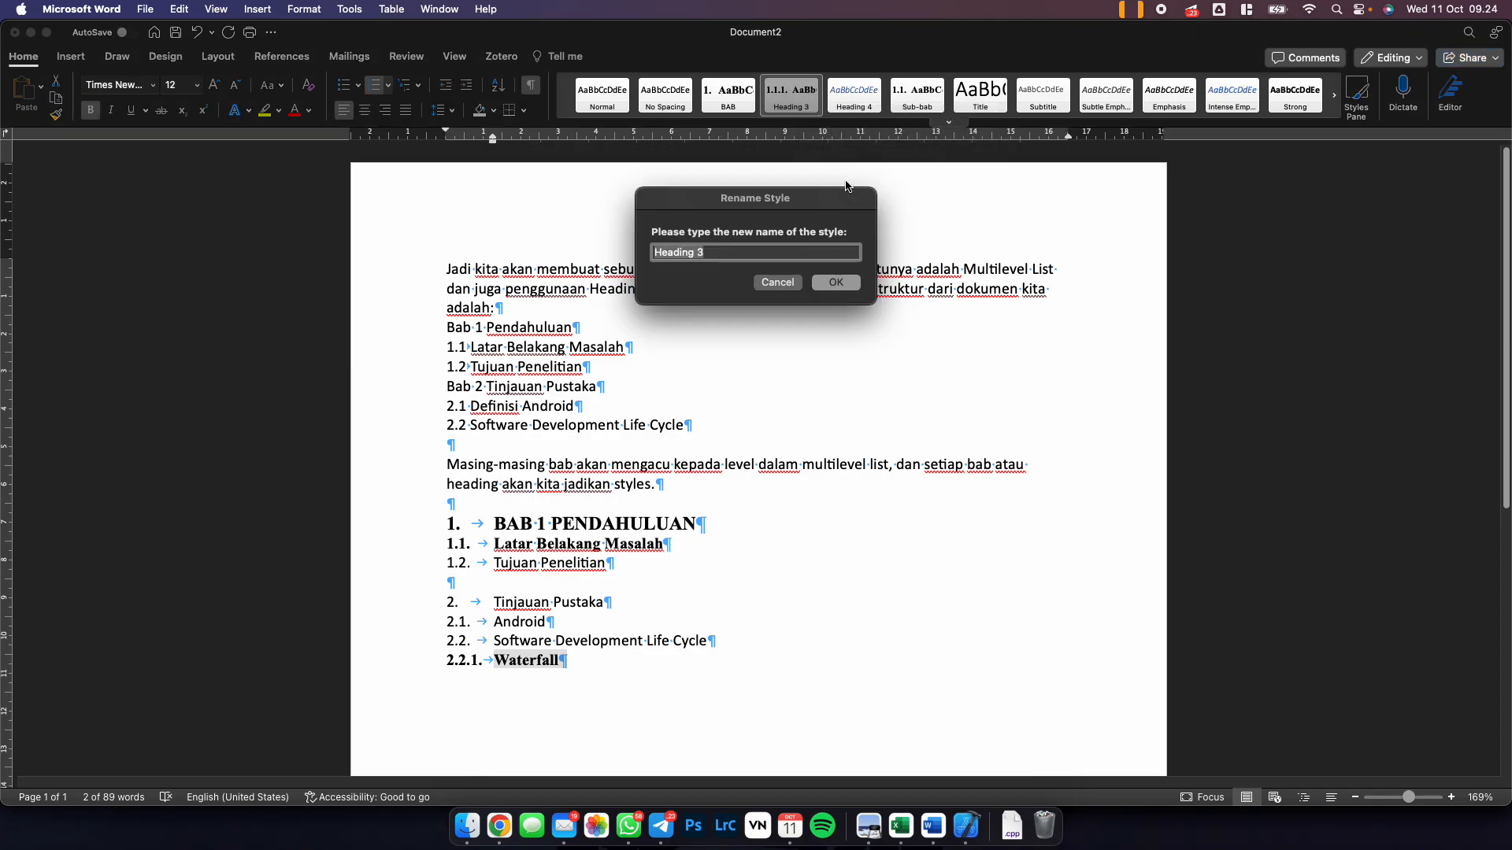
type("Bagian")
key("Return")
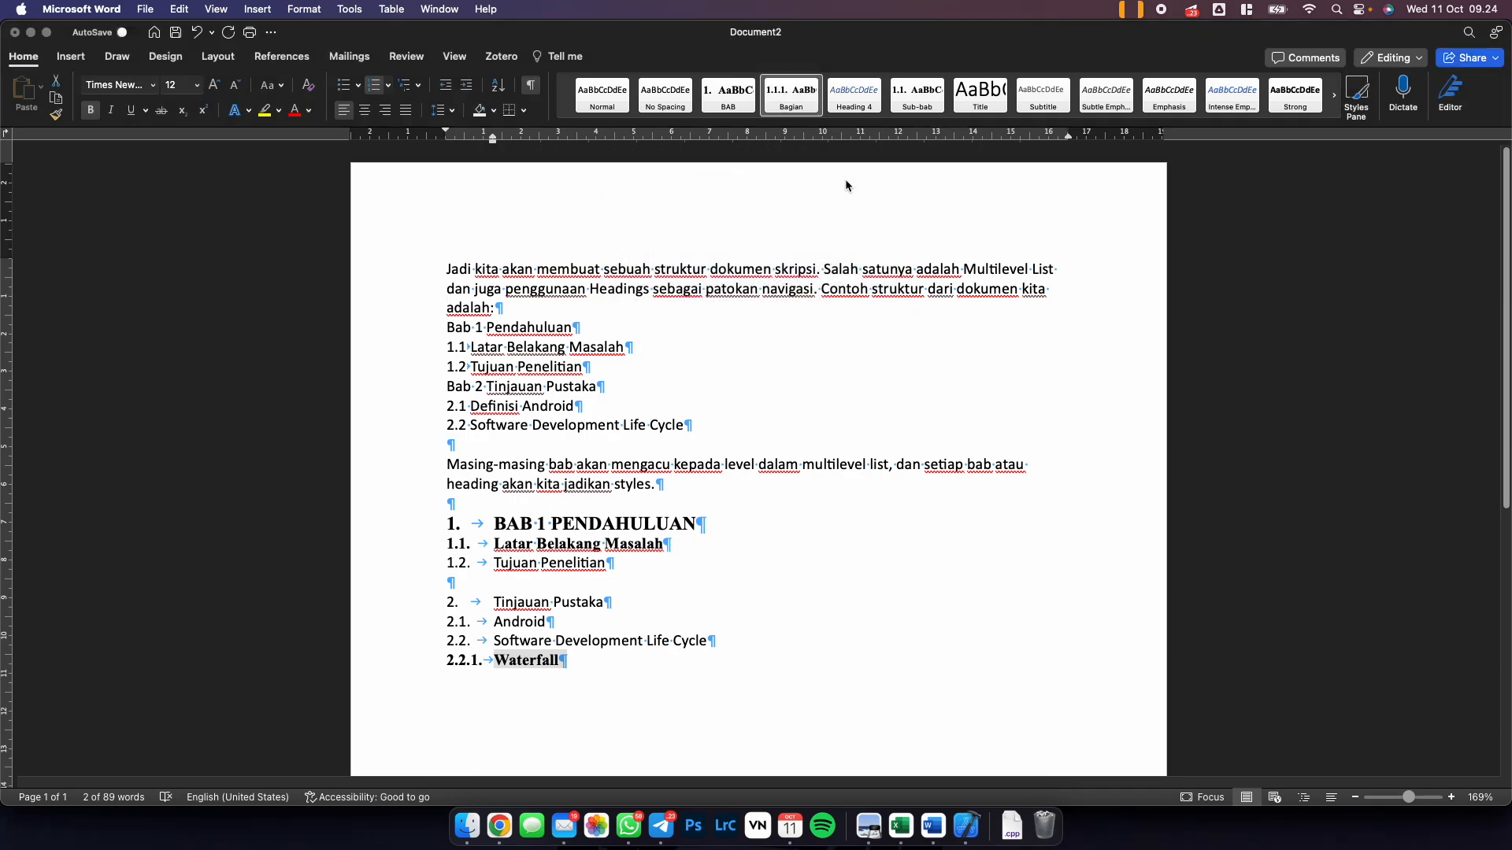
Remove the Heading 4, Subtle Emphasis, Emphasis and Intense Emphasis styles from the style gallery.
left_click(855, 184)
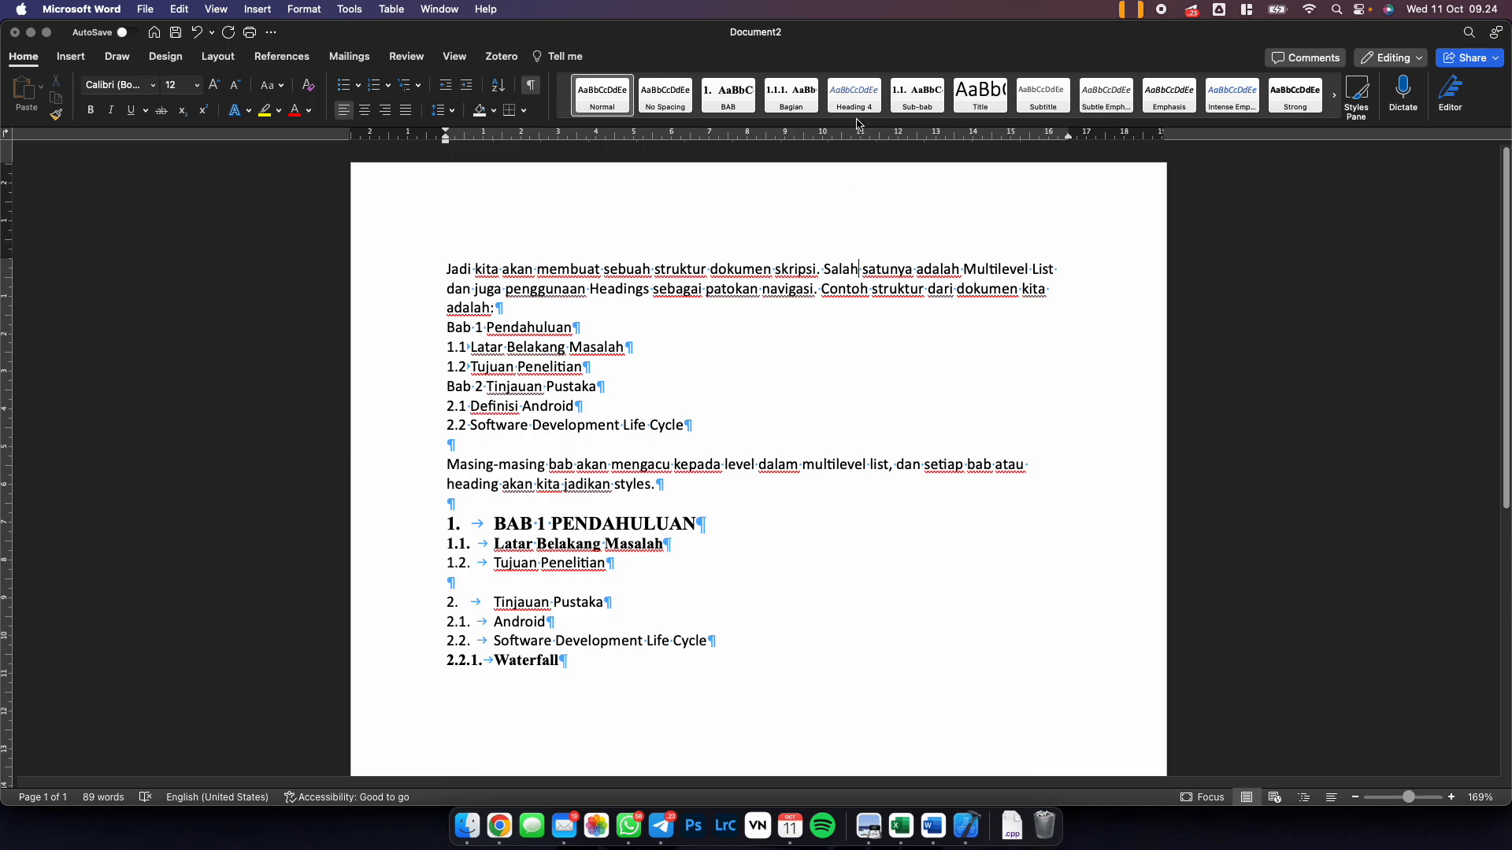
left_click(948, 123)
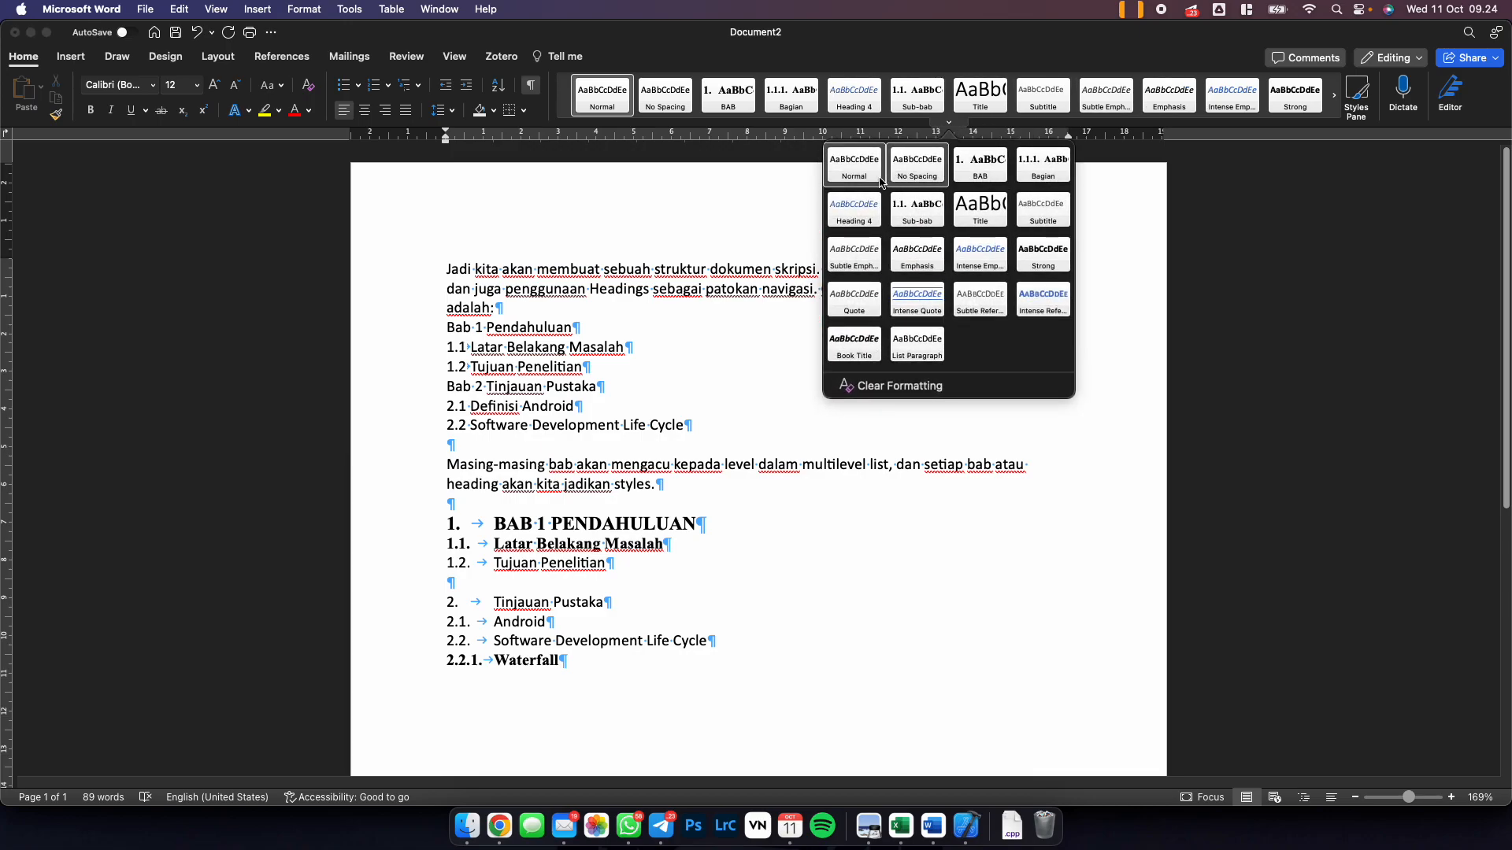
right_click(861, 220)
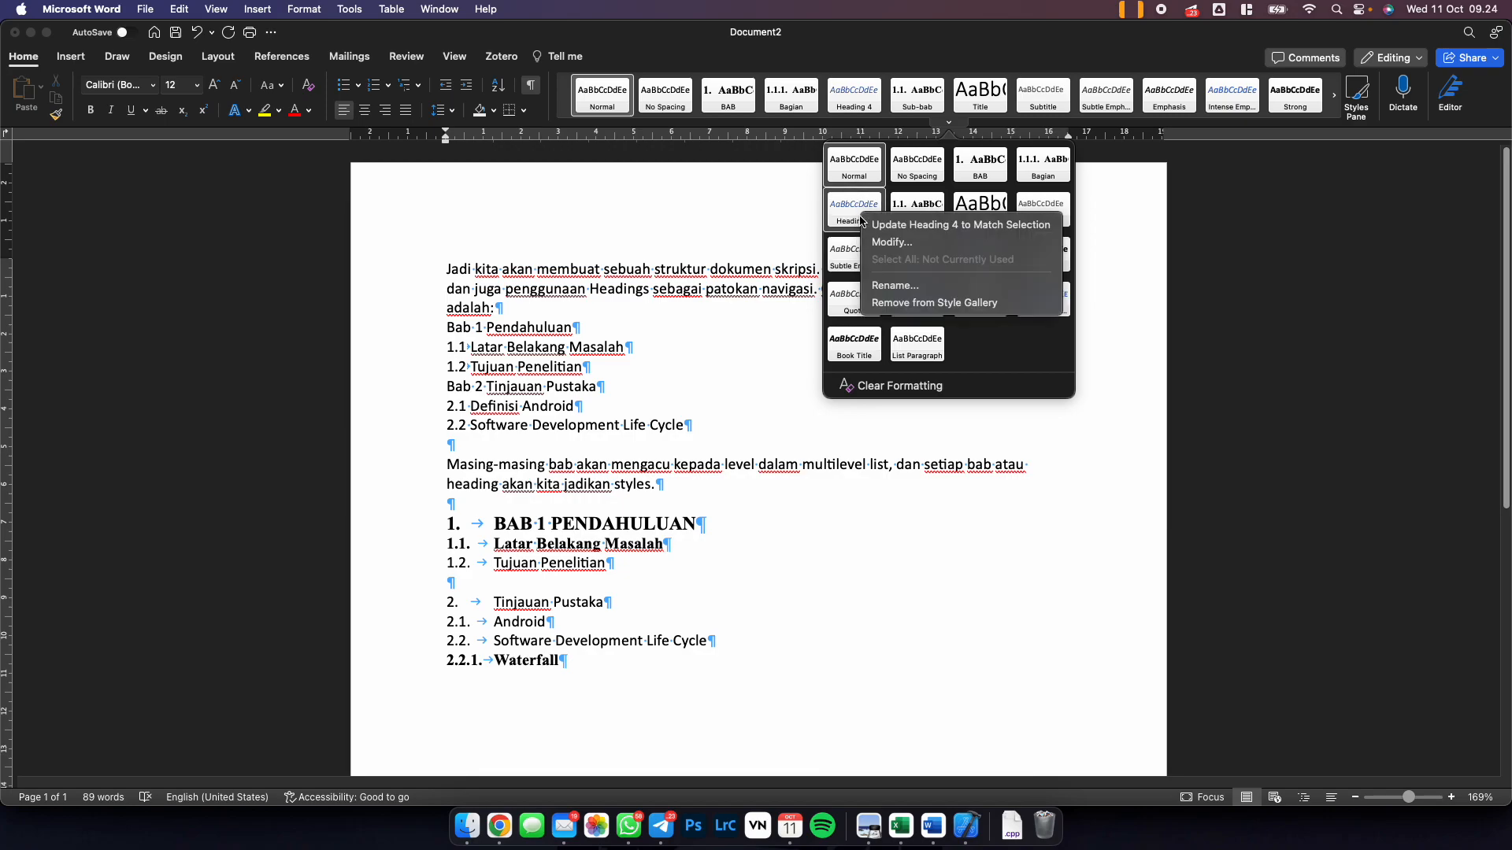
left_click(891, 304)
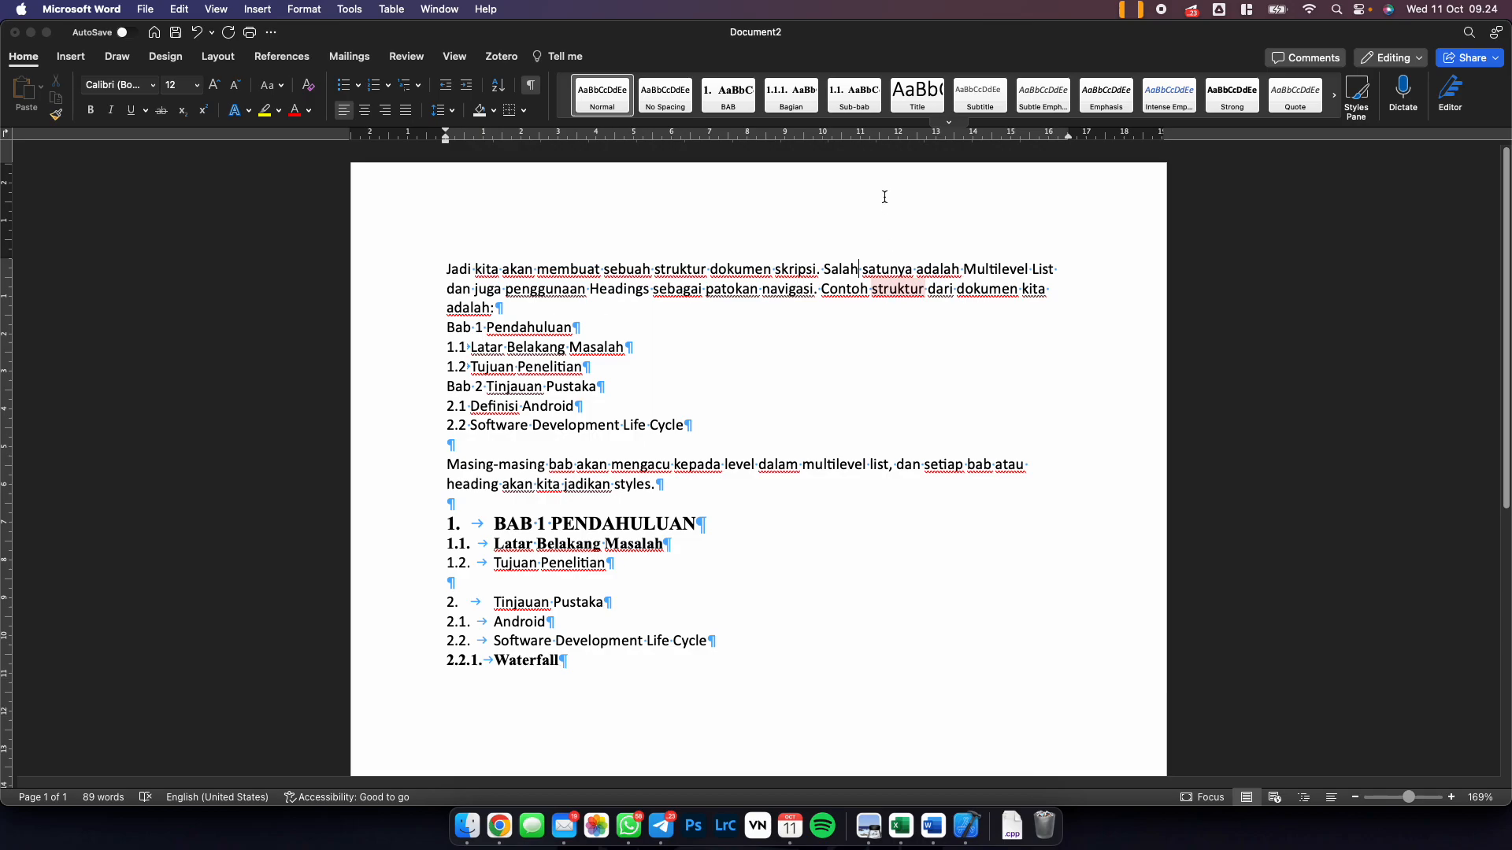
right_click(1029, 108)
left_click(1056, 191)
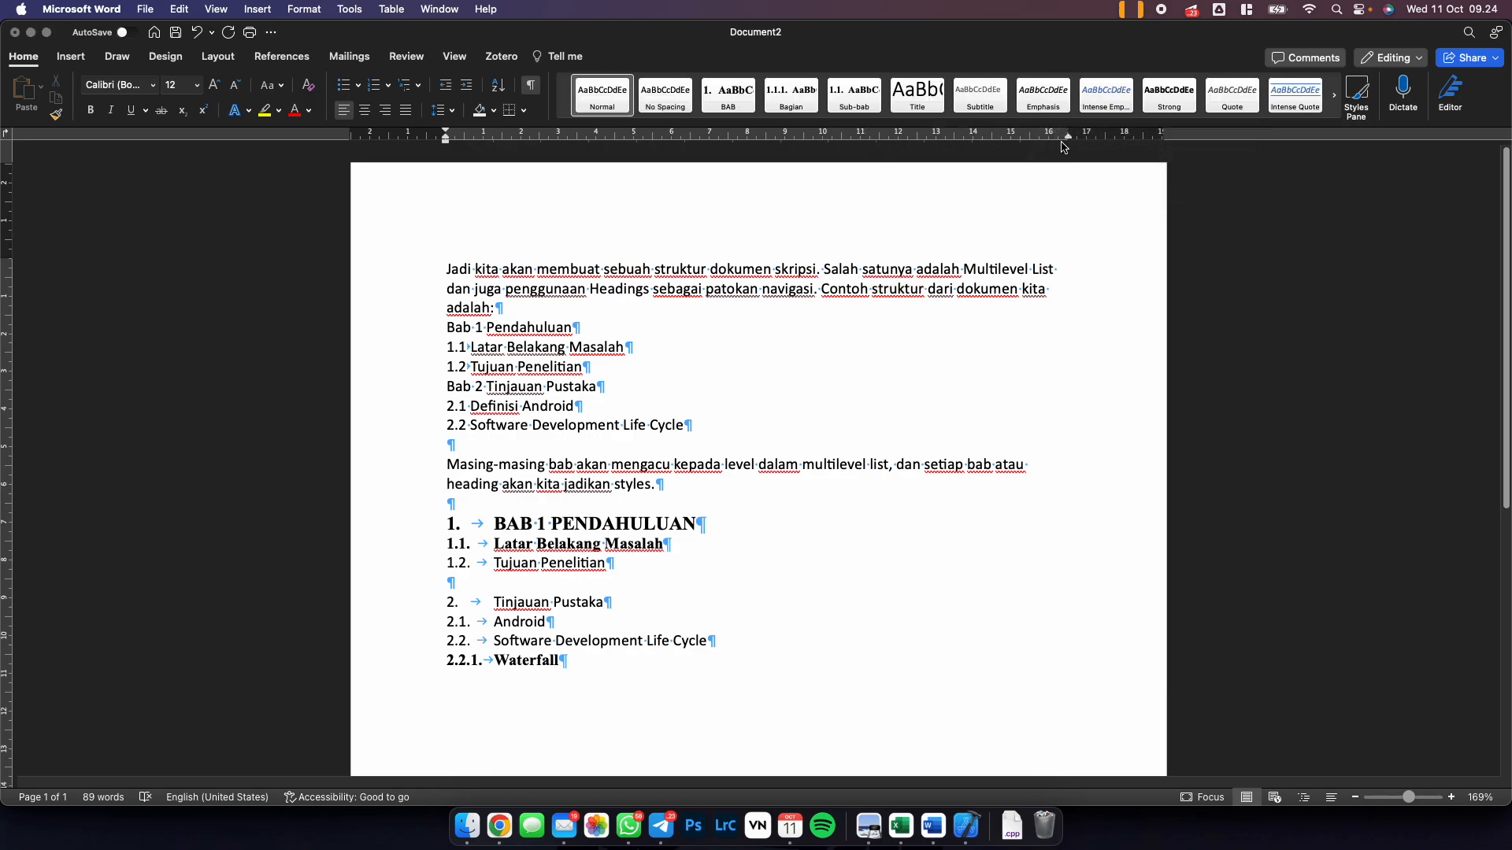
right_click(1047, 99)
left_click(1081, 186)
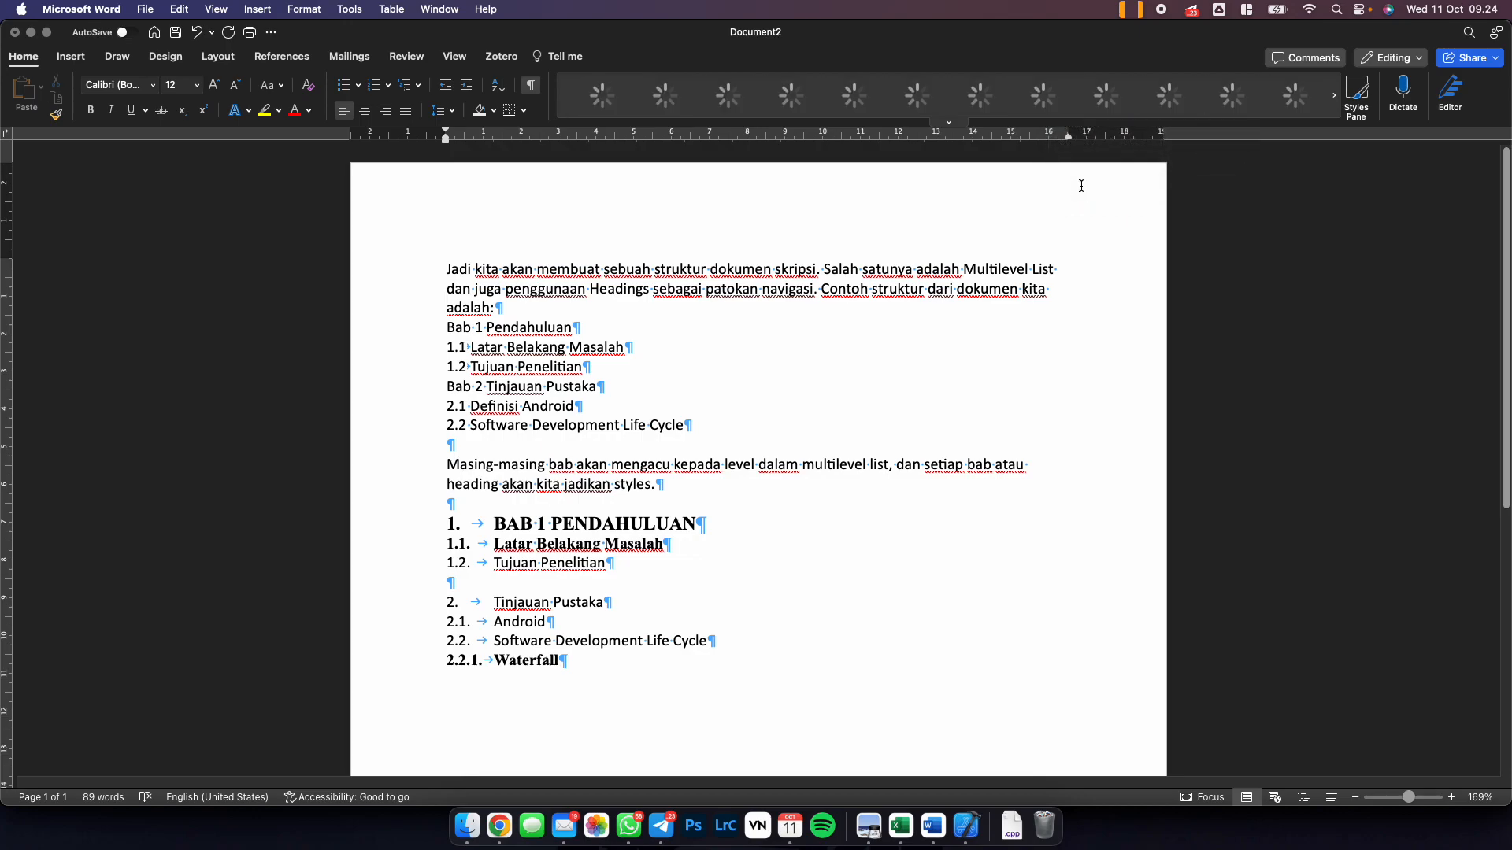
right_click(1032, 98)
left_click(1055, 193)
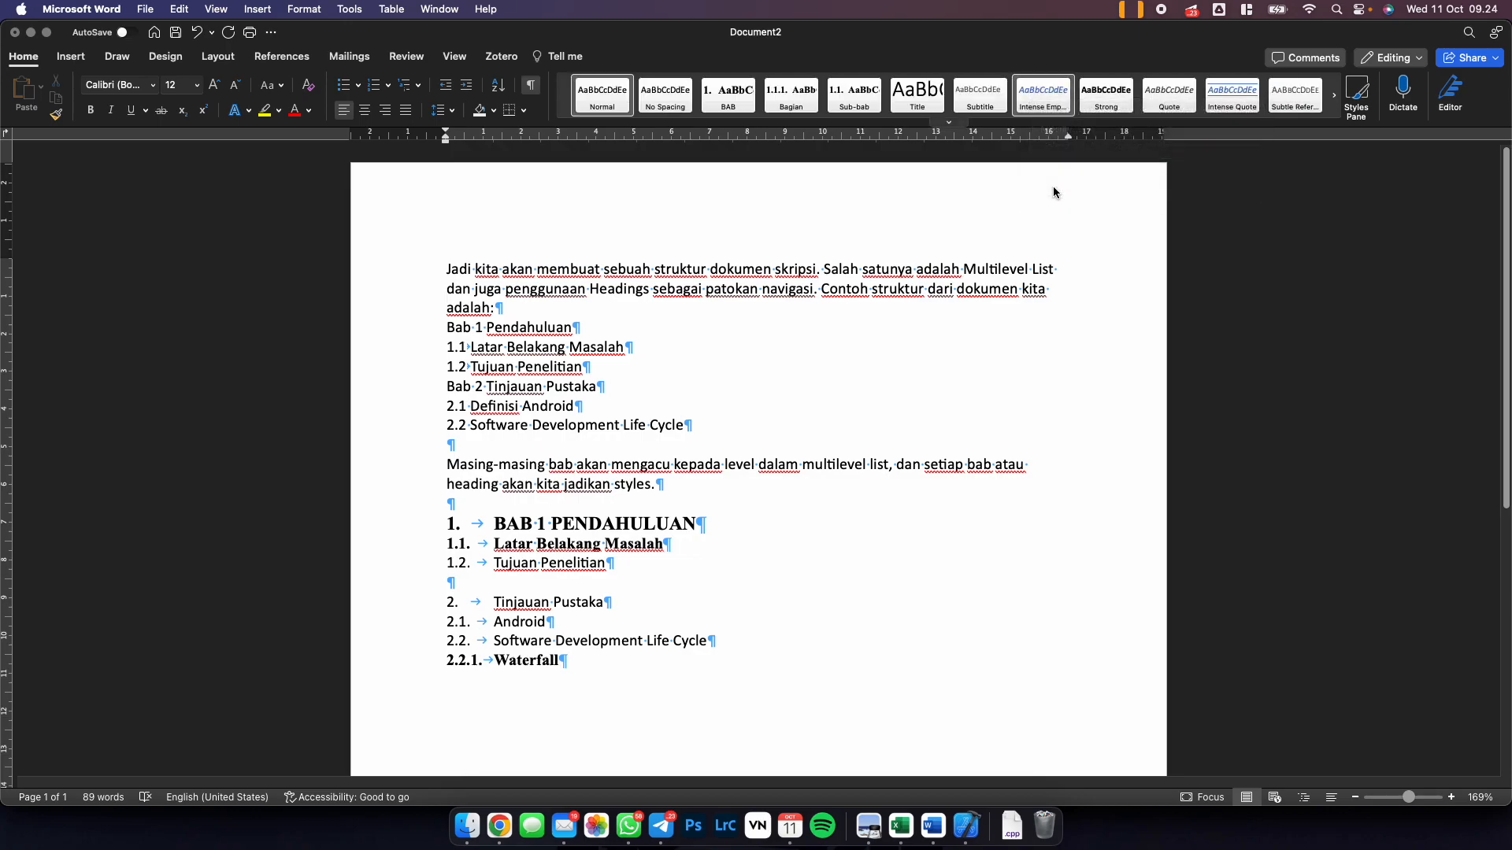
Insert an empty paragraph after the introductory paragraph that ends with "adalah:".
left_click(948, 123)
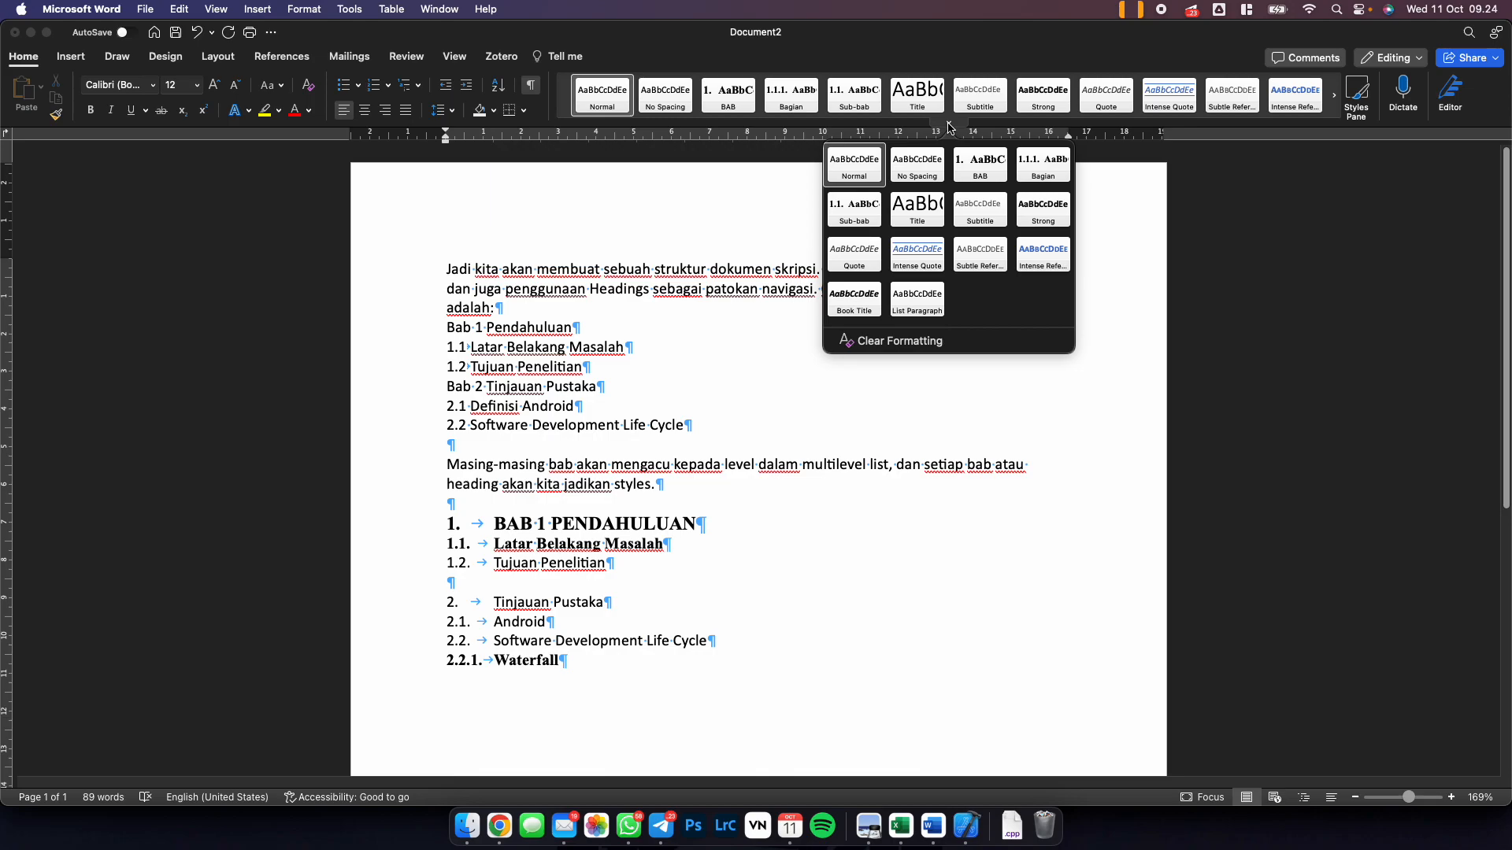
left_click(506, 306)
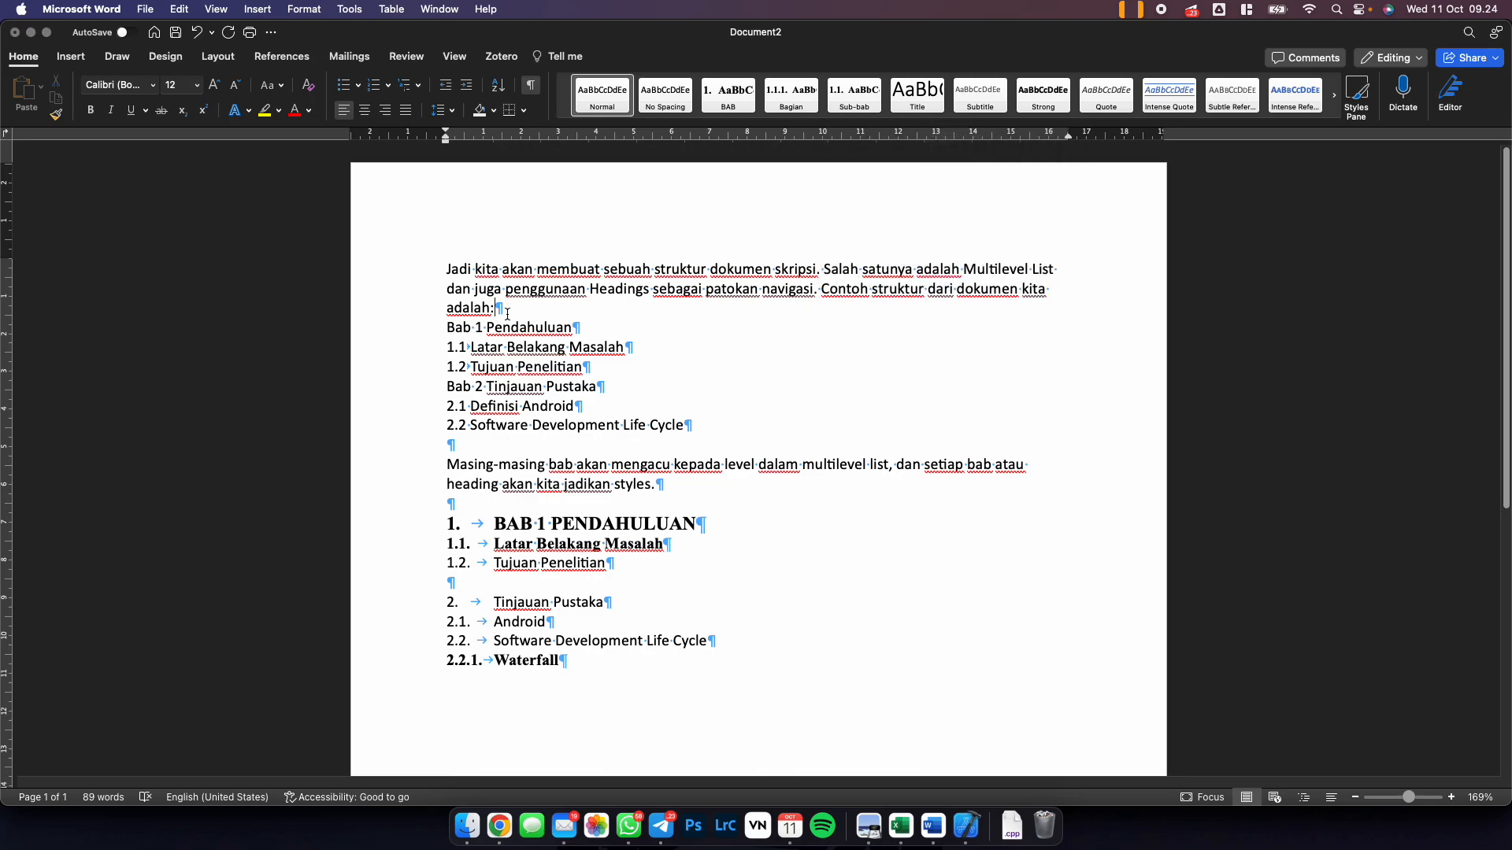
key("Return")
Format the introductory paragraph that starts with "Jadi kita akan membuat" in Tahoma at 10,5 pt.
left_click_drag(490, 307, 444, 270)
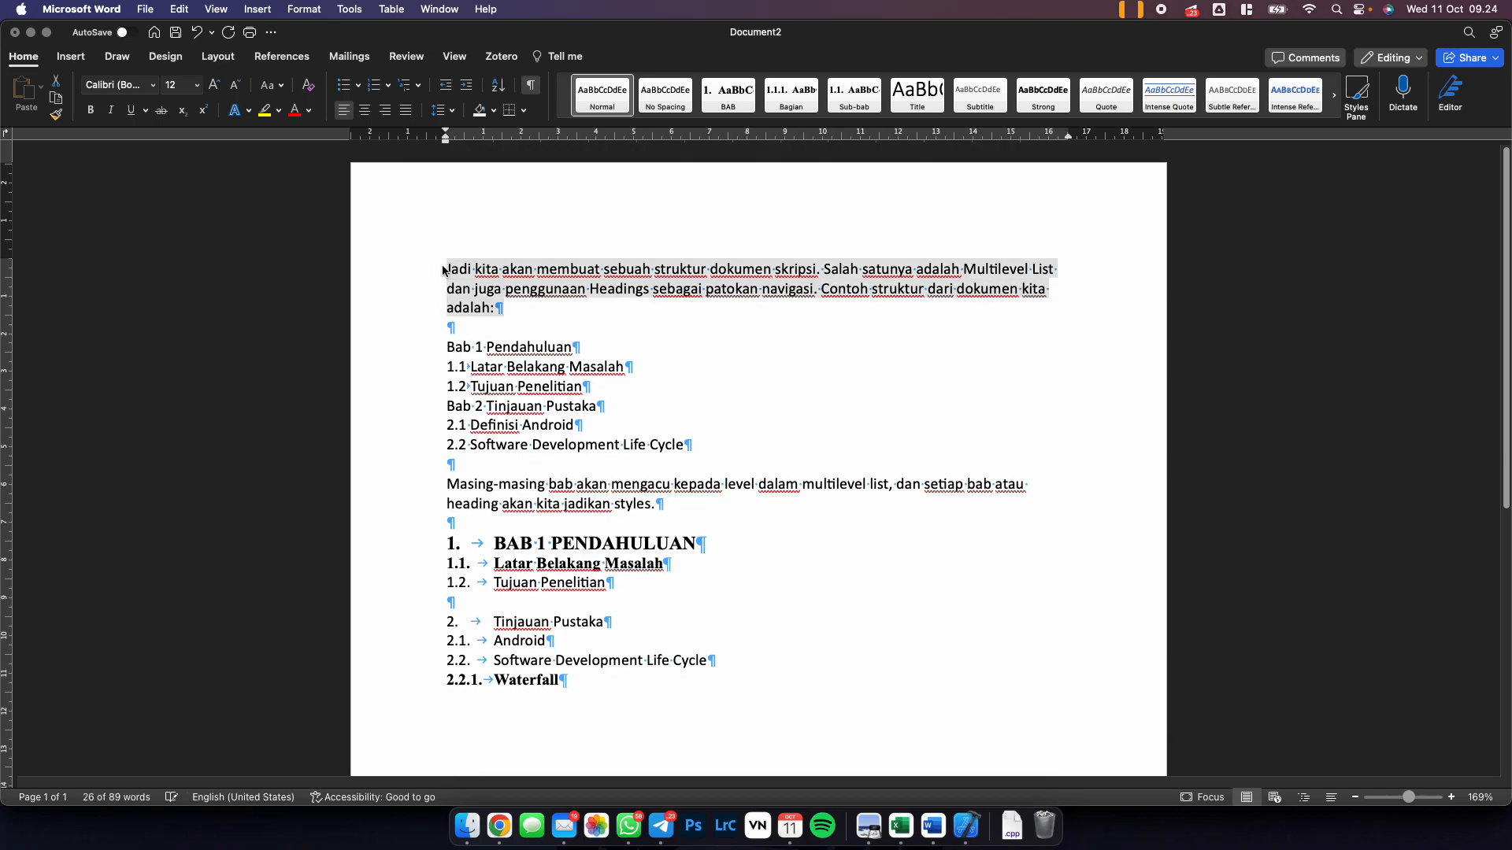
left_click(128, 87)
type("Tahoma")
key("Return")
type("10")
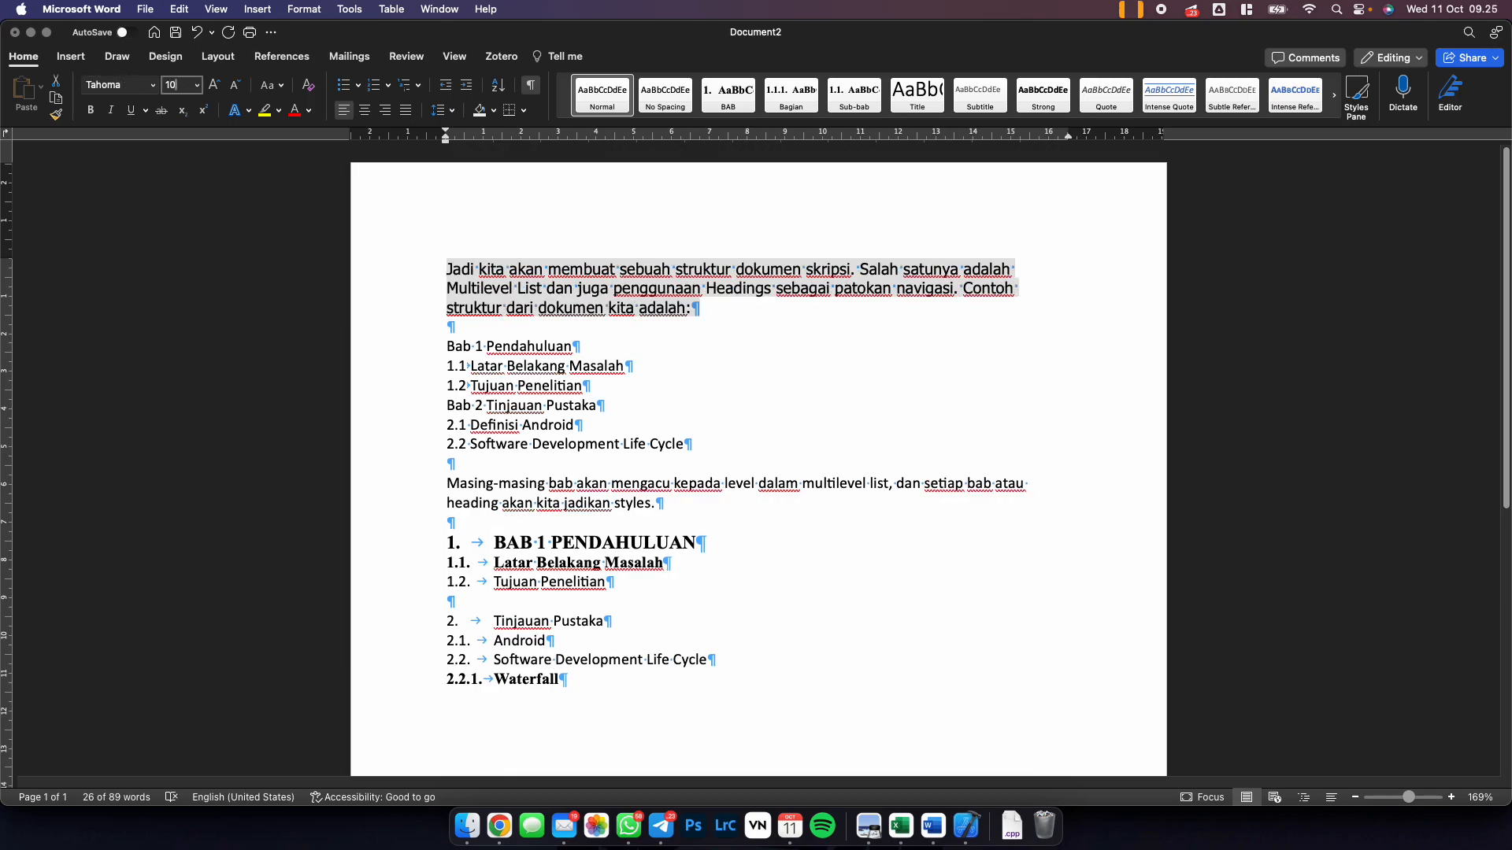
key("Return")
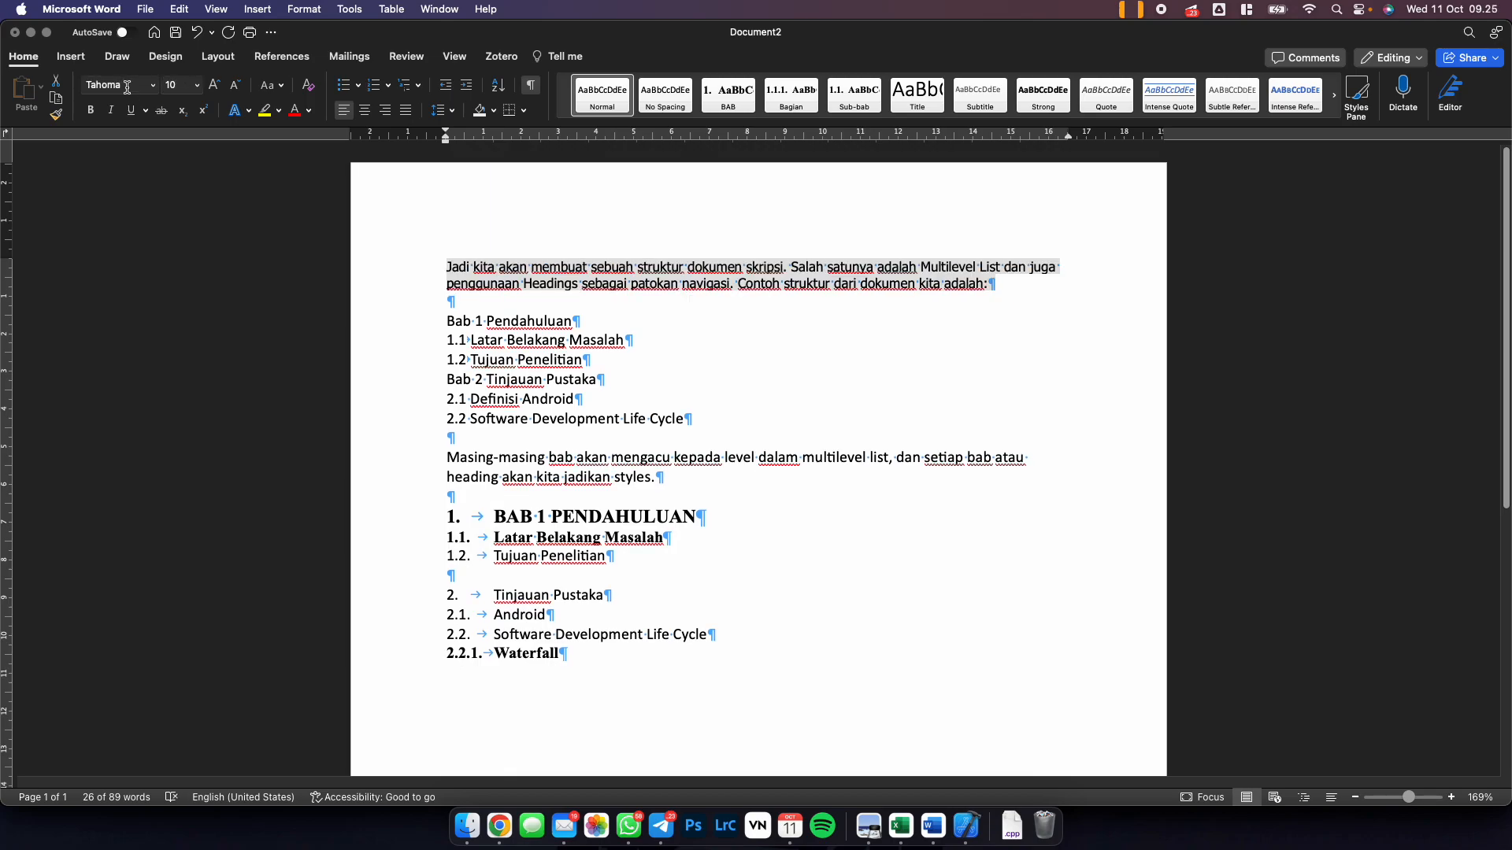
left_click(213, 86)
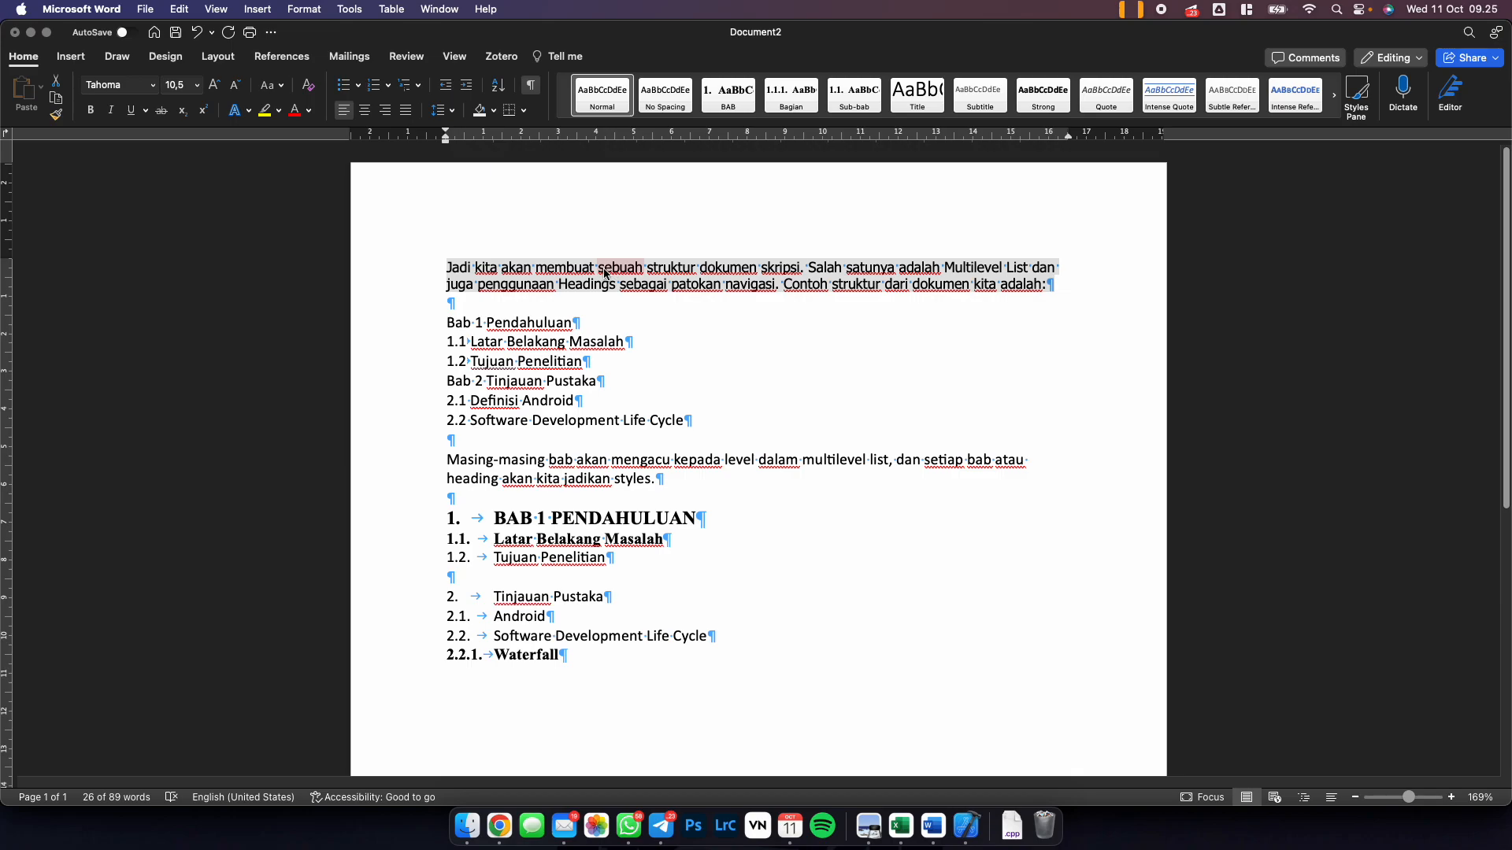
Give the introductory paragraph a first-line indent of about 1.25 cm.
left_click(486, 279)
left_click(448, 268)
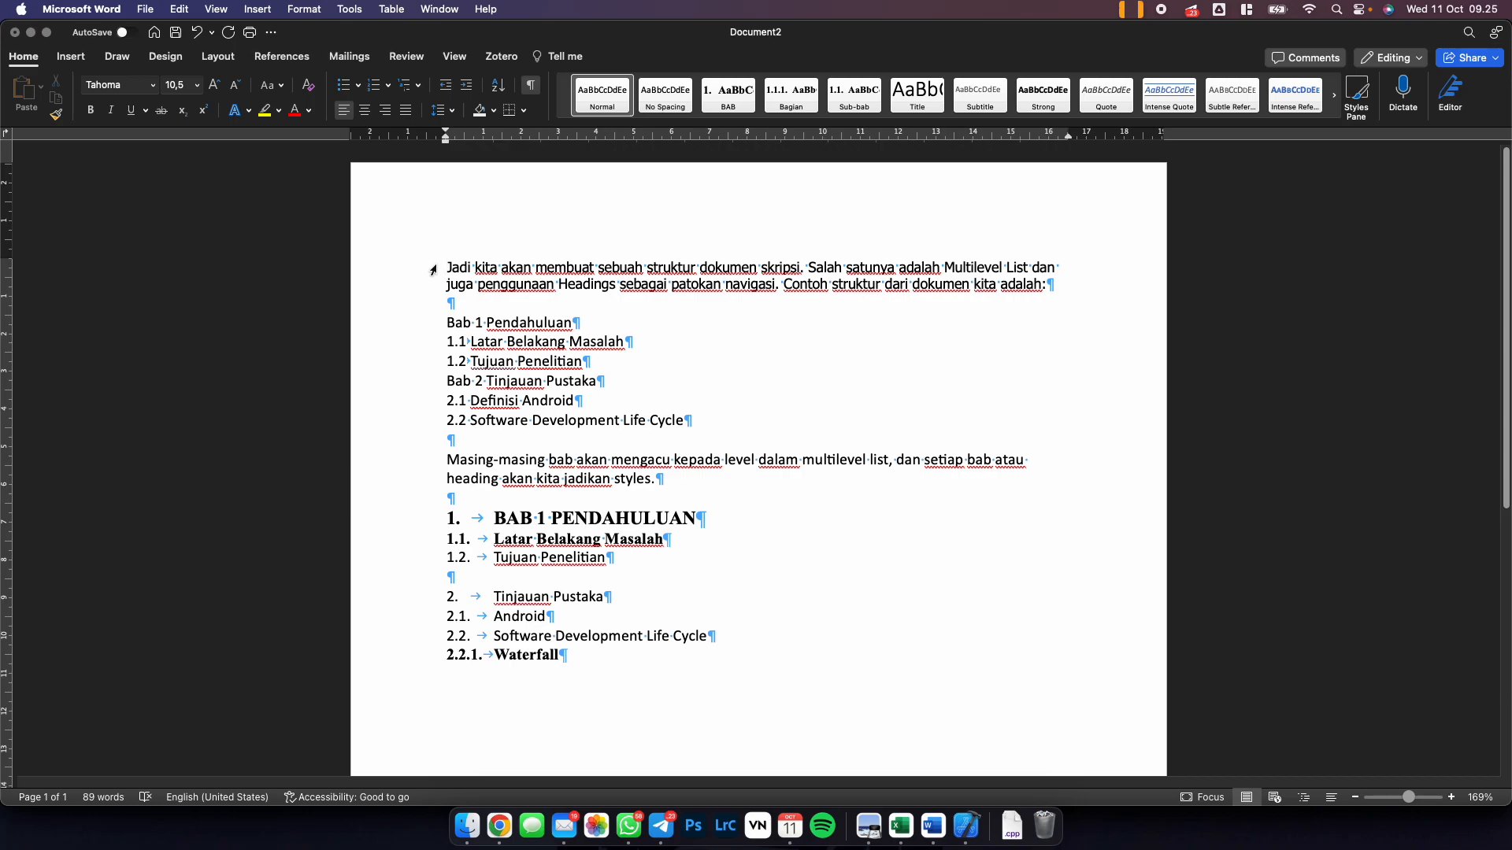
left_click_drag(449, 268, 1062, 279)
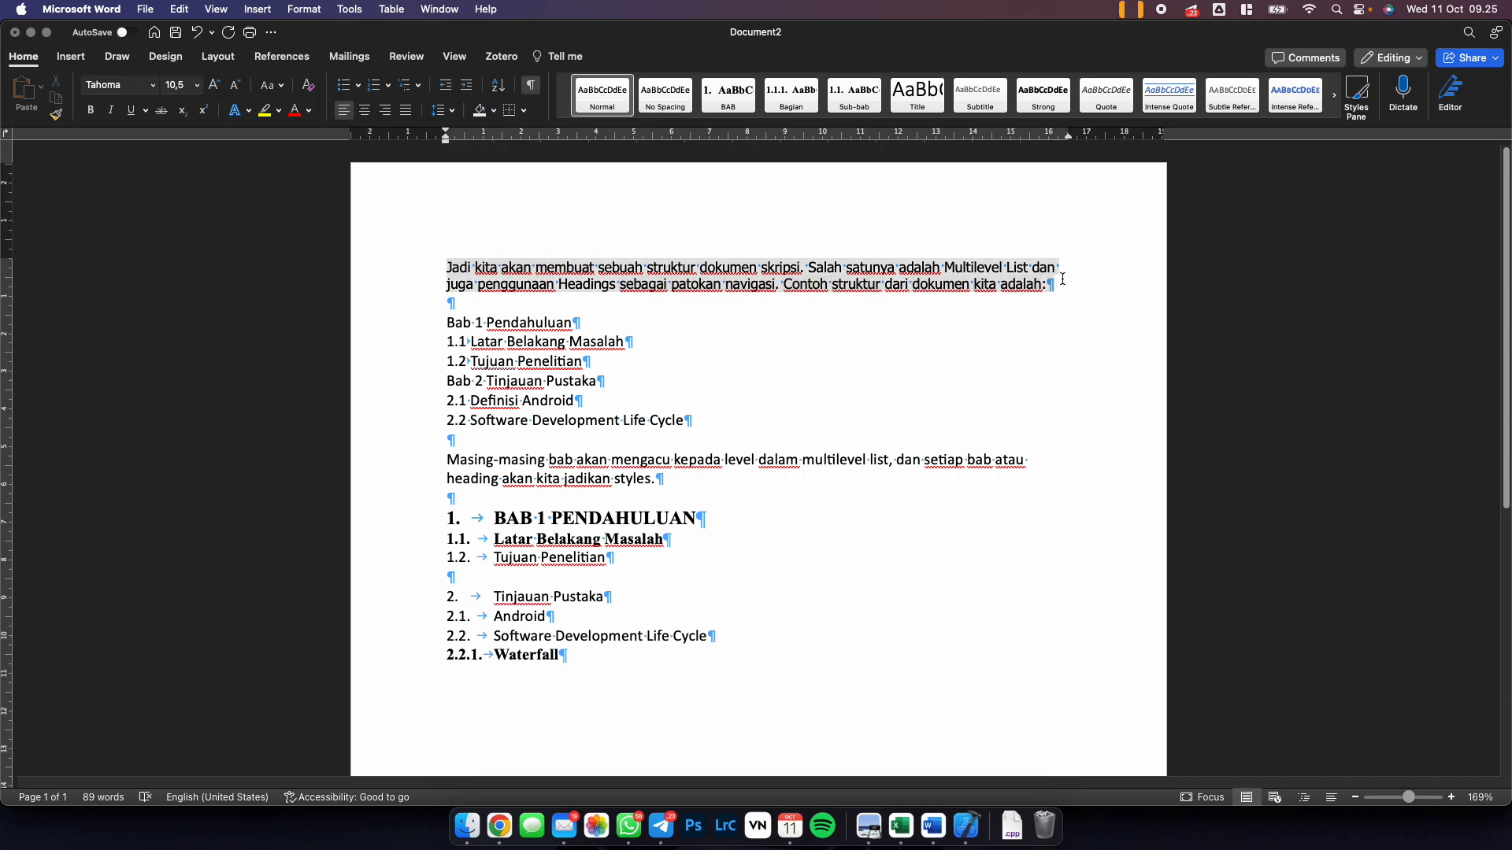
left_click(515, 269)
left_click(450, 268)
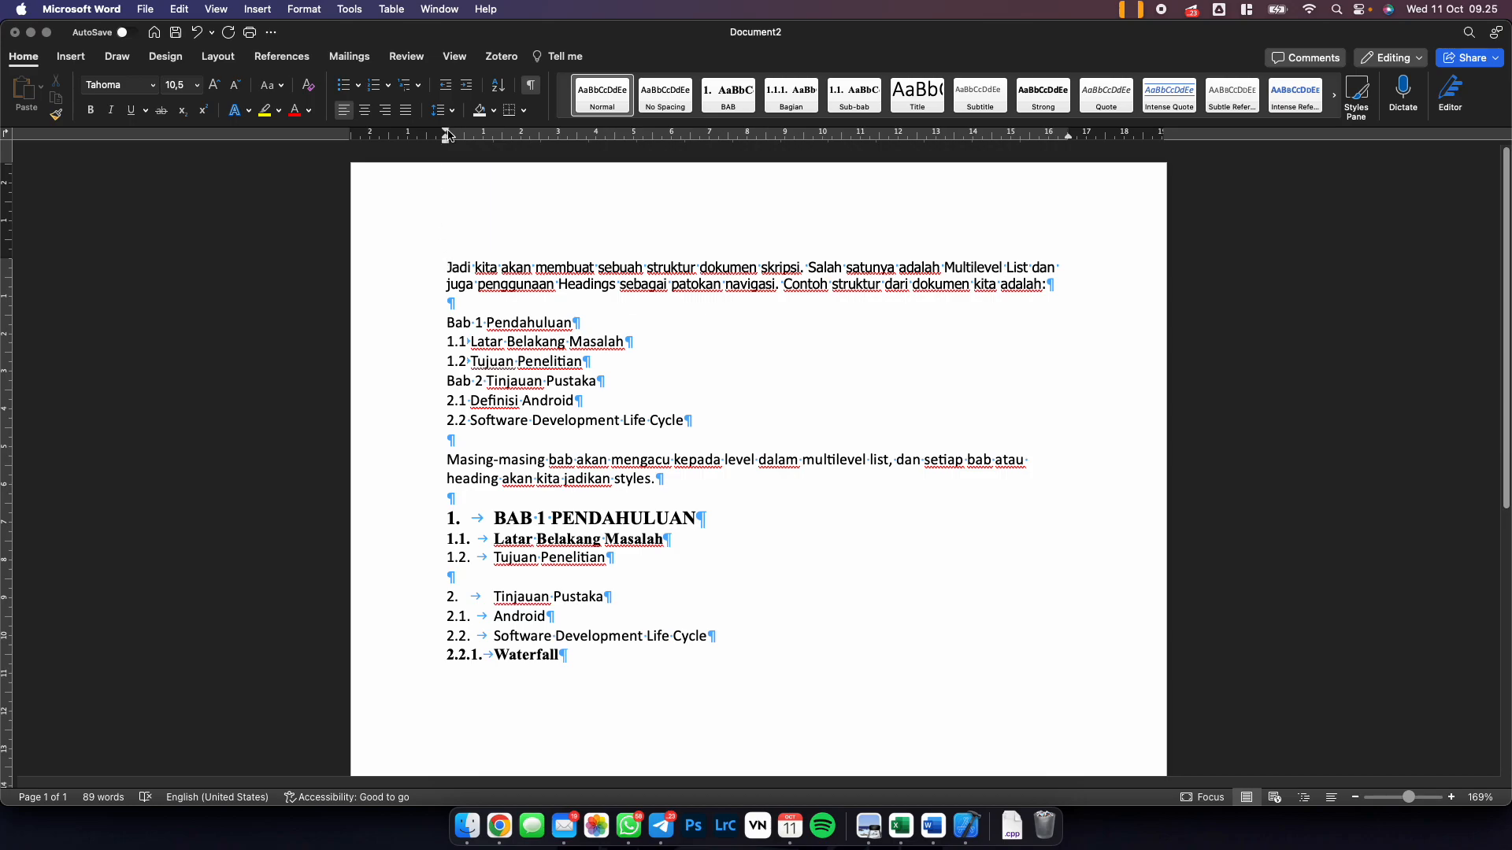
left_click_drag(445, 134, 490, 142)
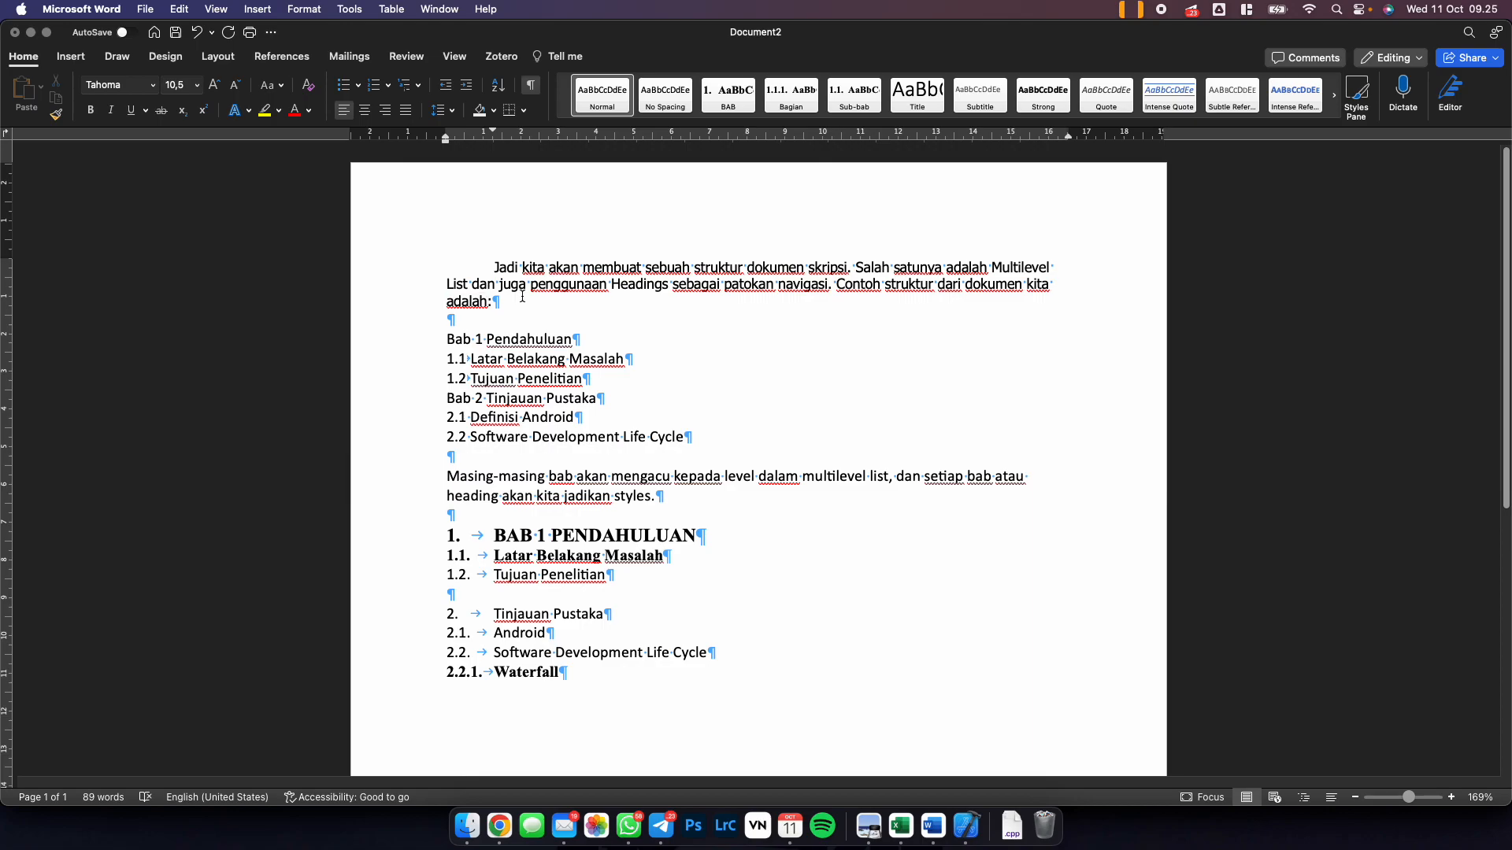
Try updating the Normal style to match the introductory paragraph and undo the update.
left_click_drag(521, 299, 501, 270)
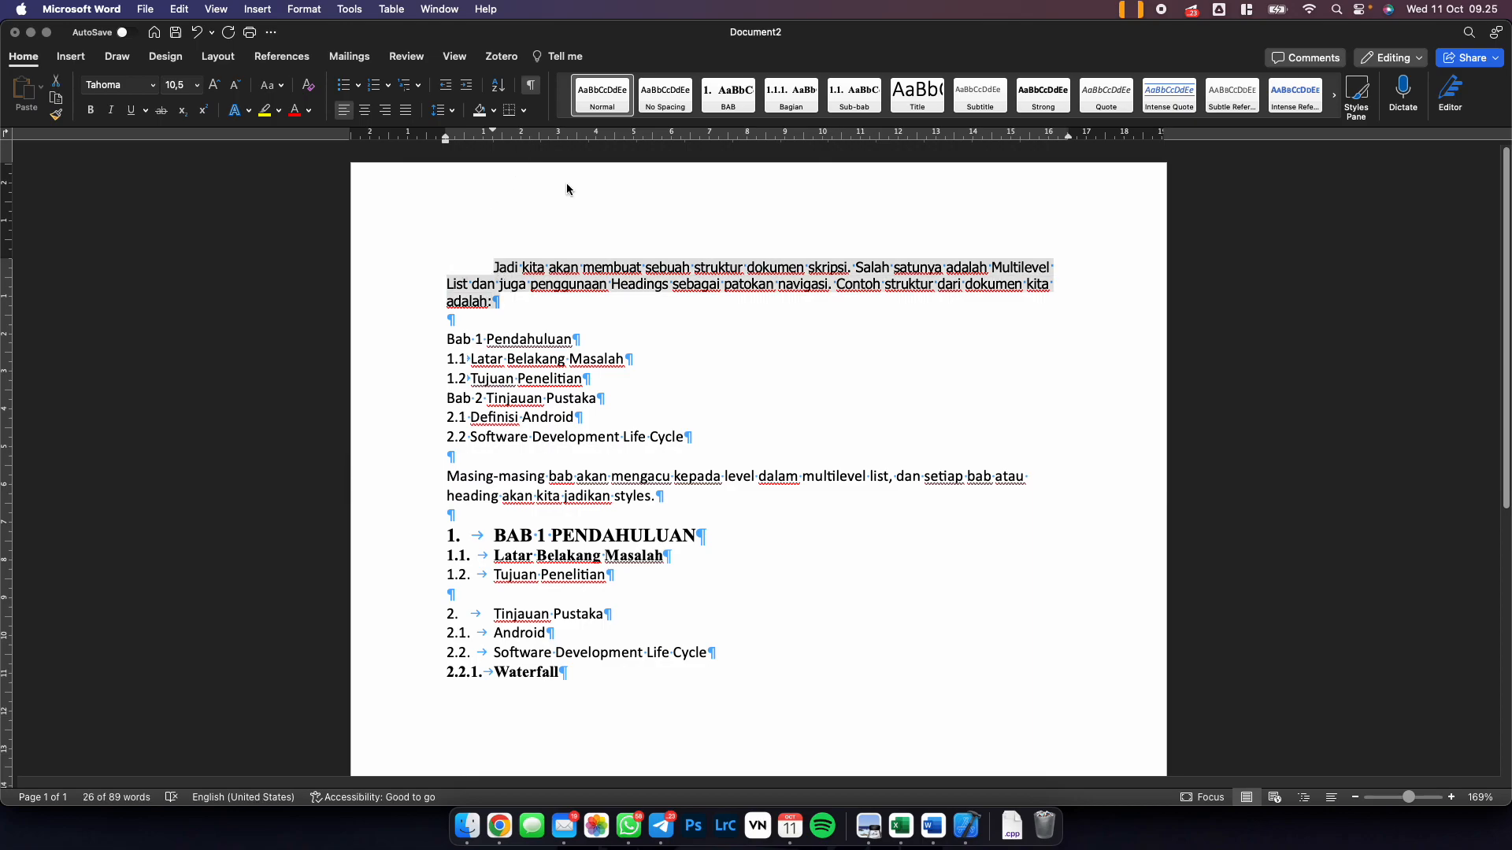
right_click(598, 98)
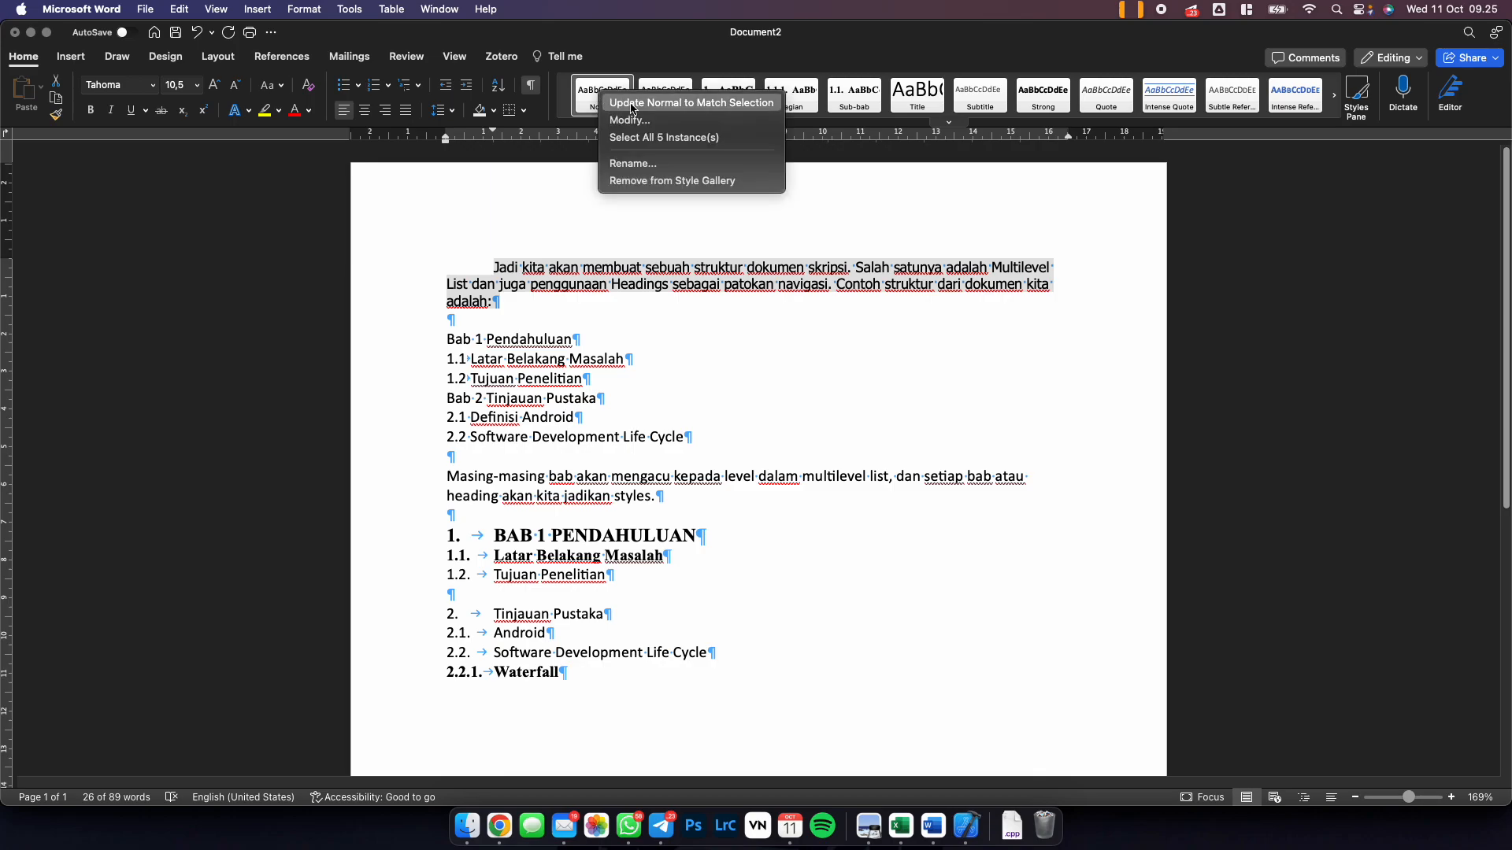
left_click(631, 103)
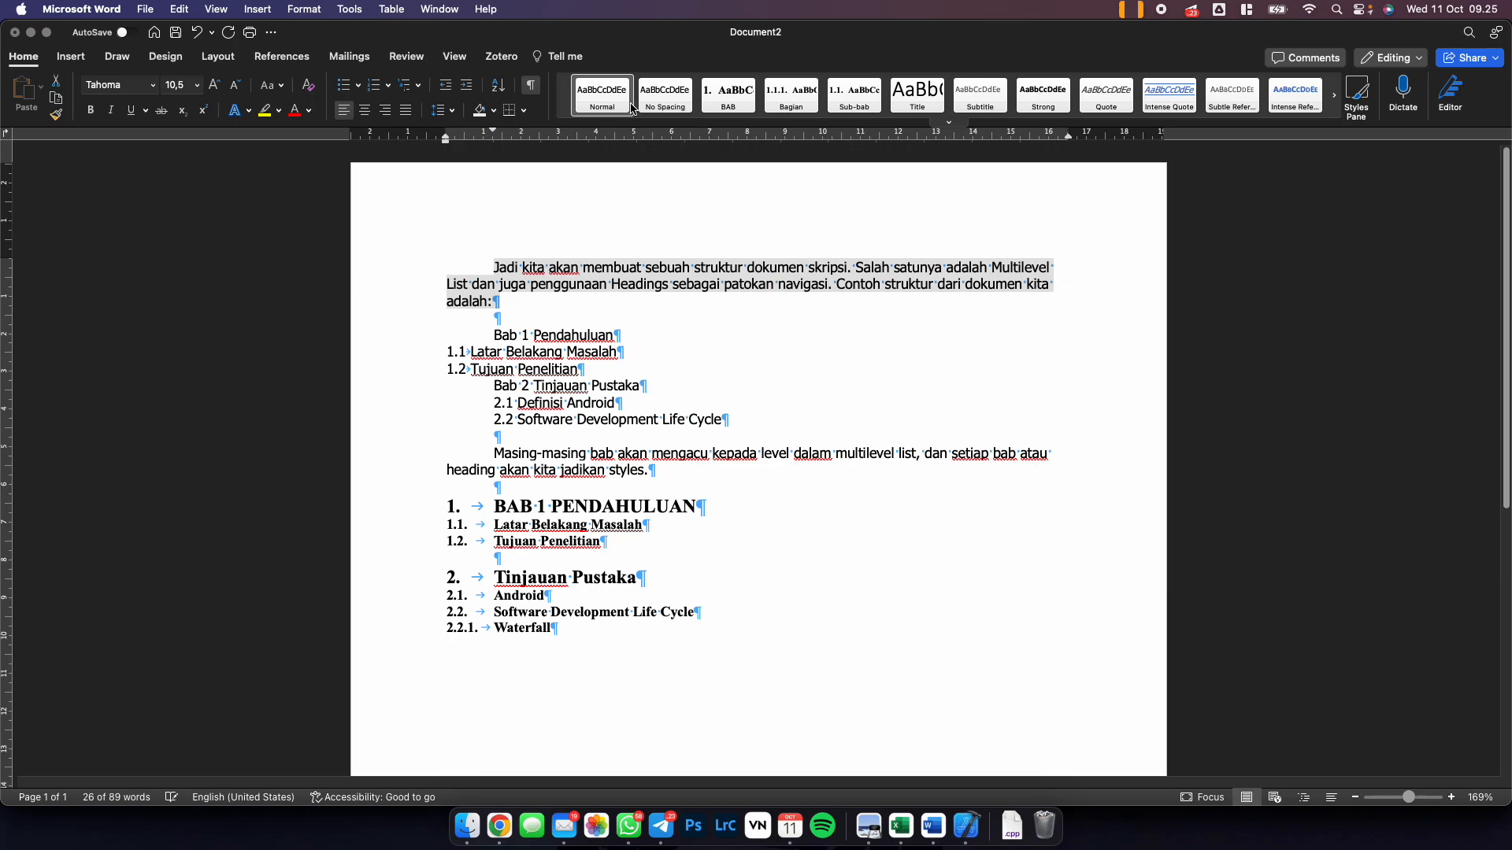
left_click(673, 317)
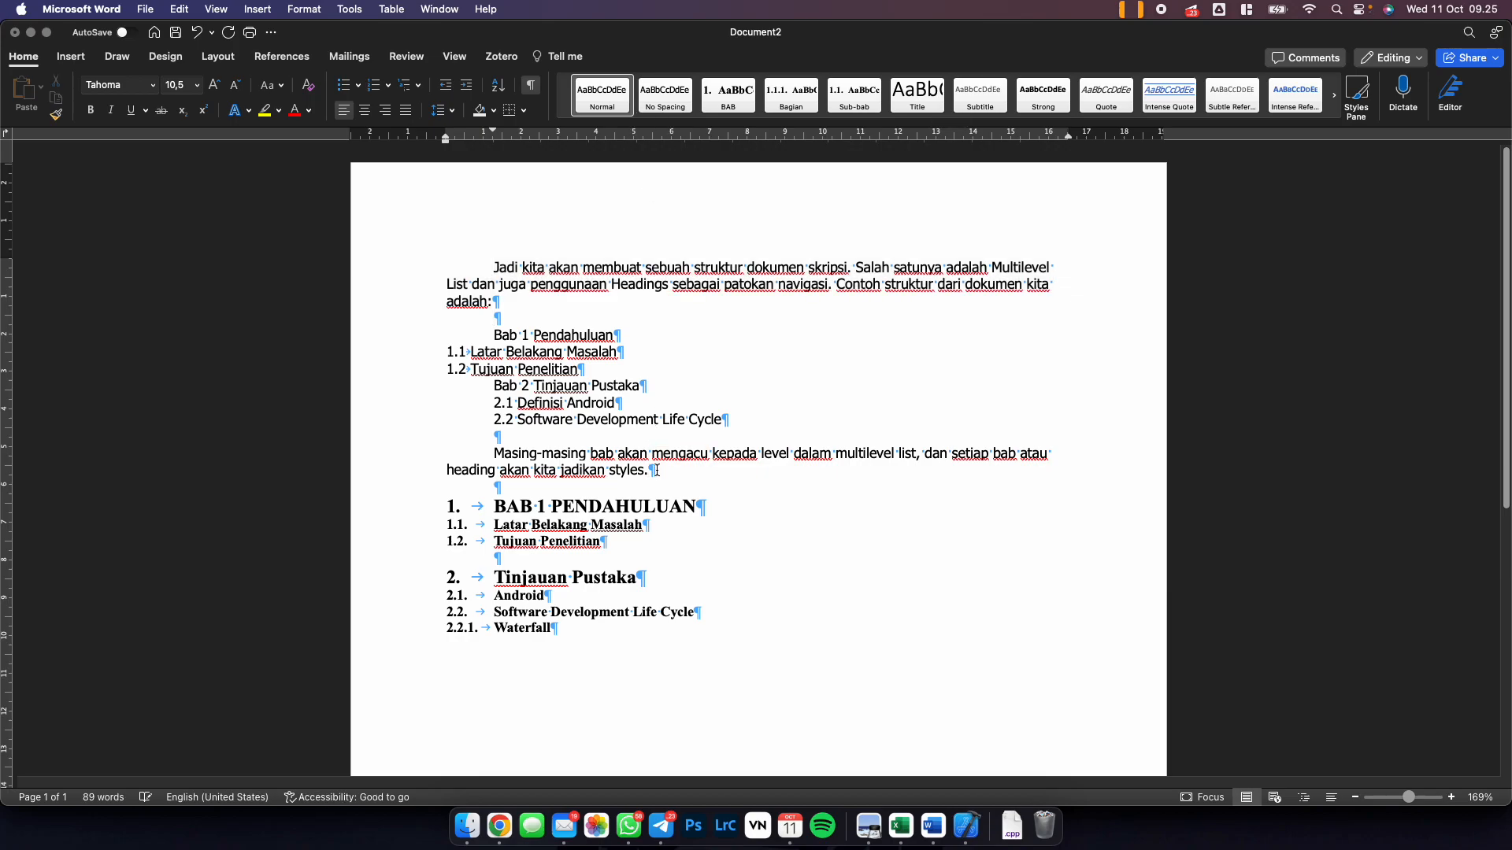
key("super+z")
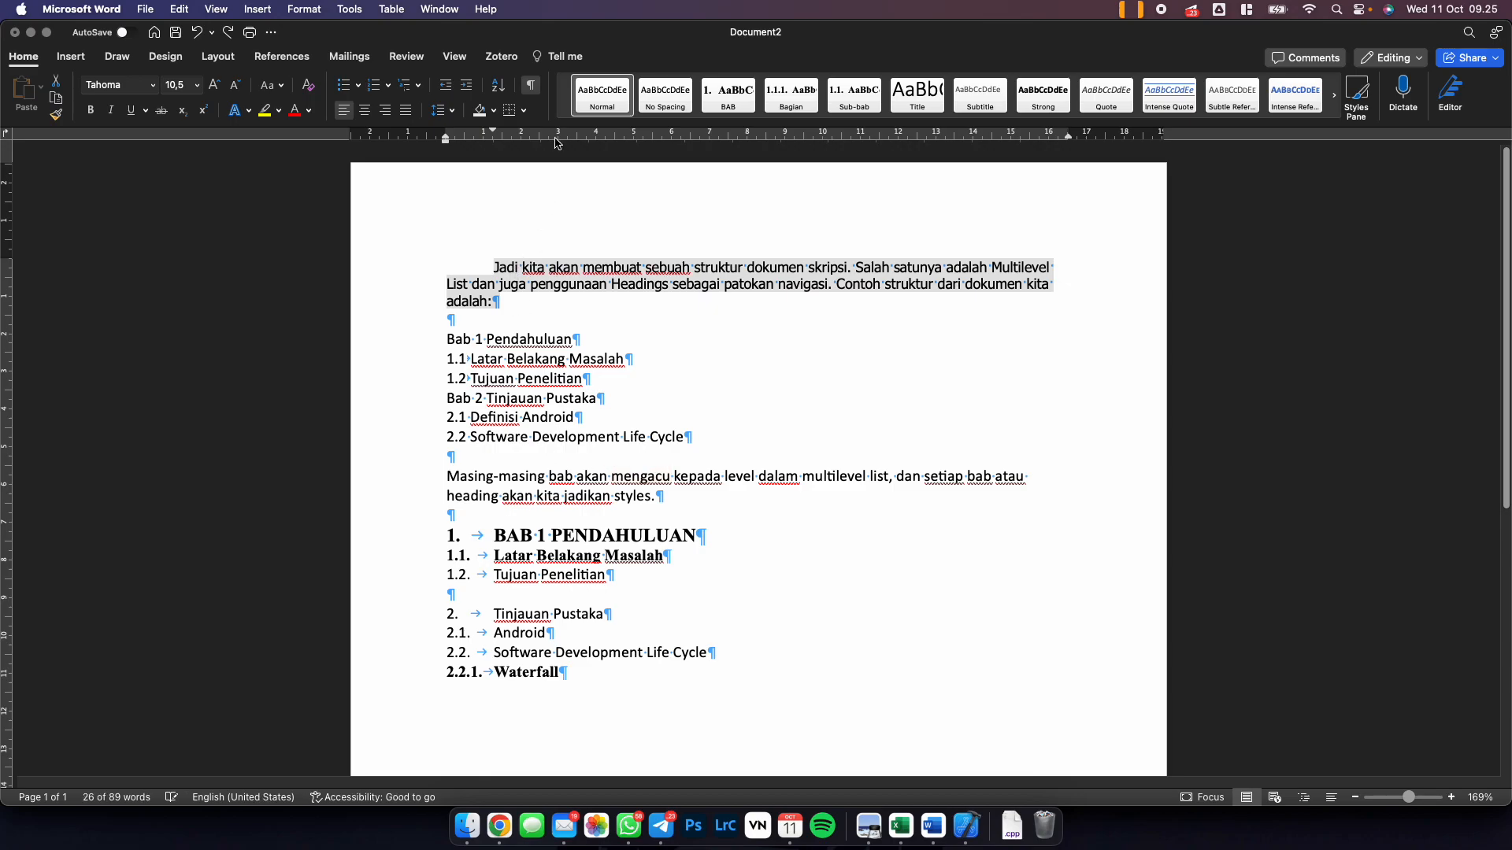
Update the Normal style to match the font, size and first-line indent of the introductory paragraph.
left_click(549, 474)
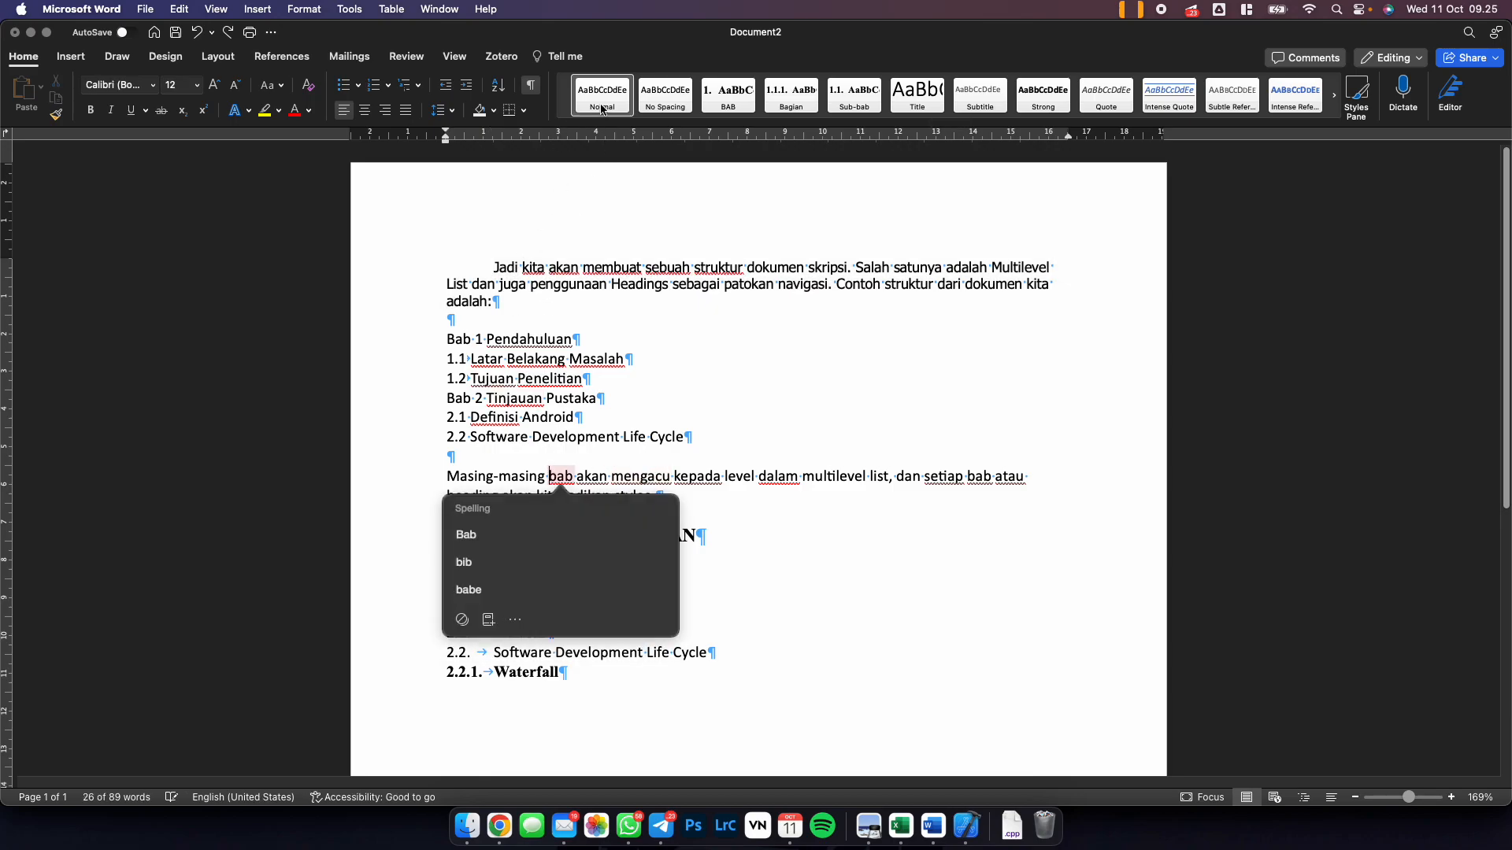
left_click(605, 270)
left_click(473, 282)
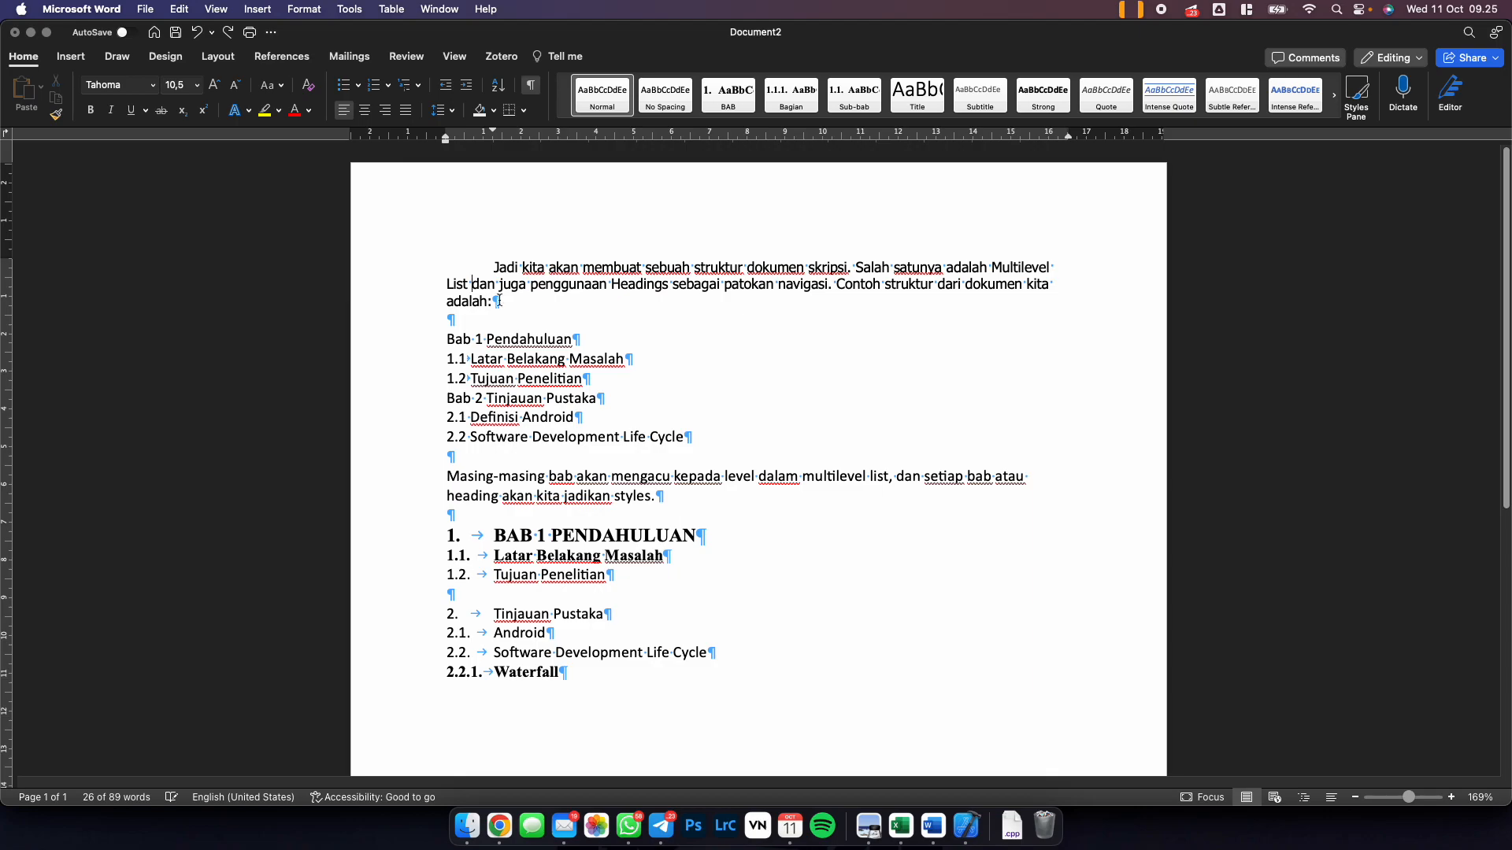
triple_click(512, 303)
right_click(500, 269)
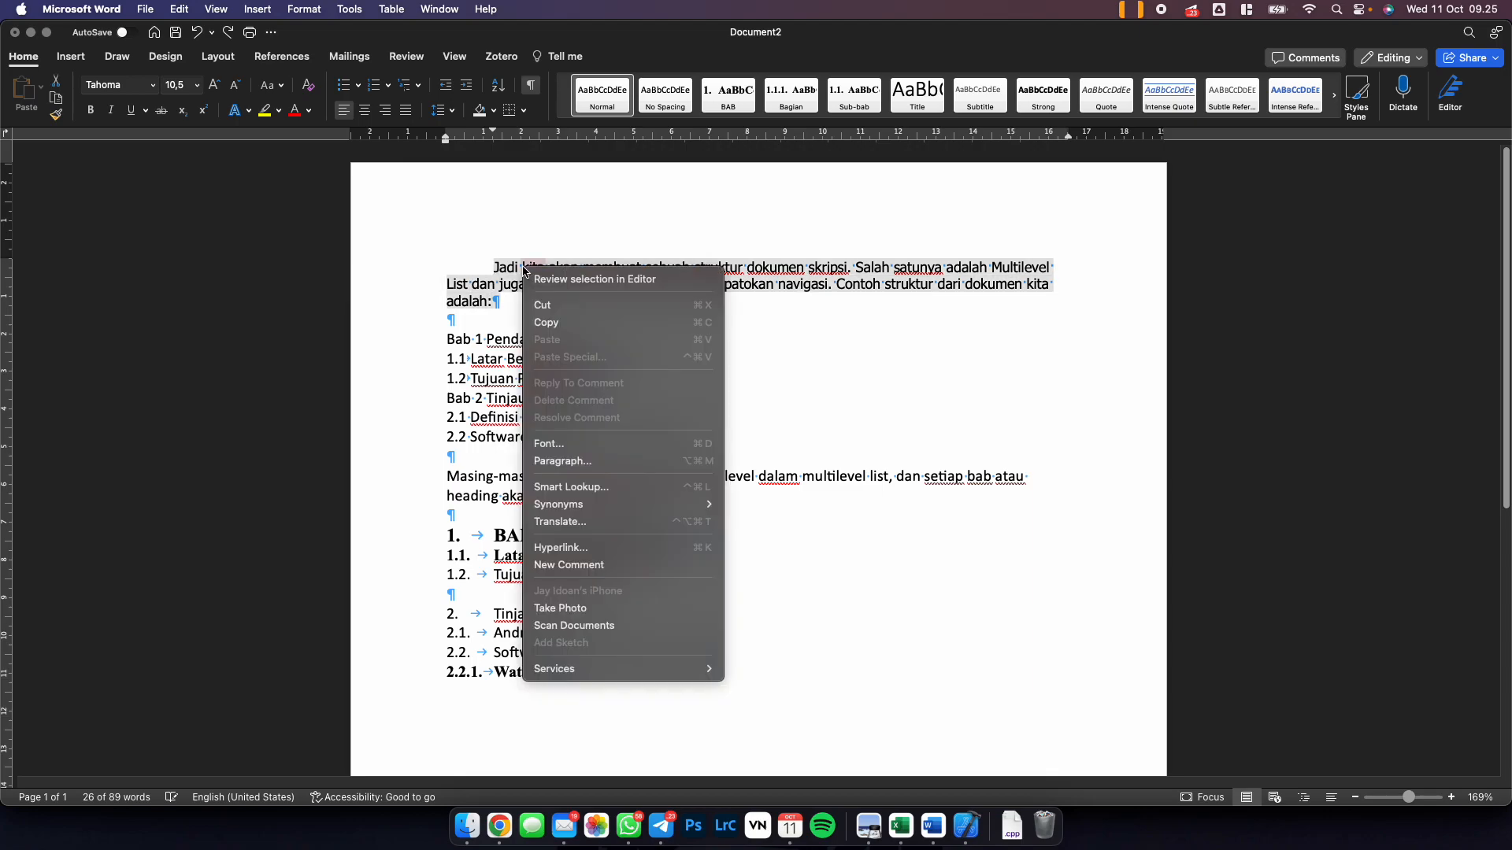
right_click(608, 92)
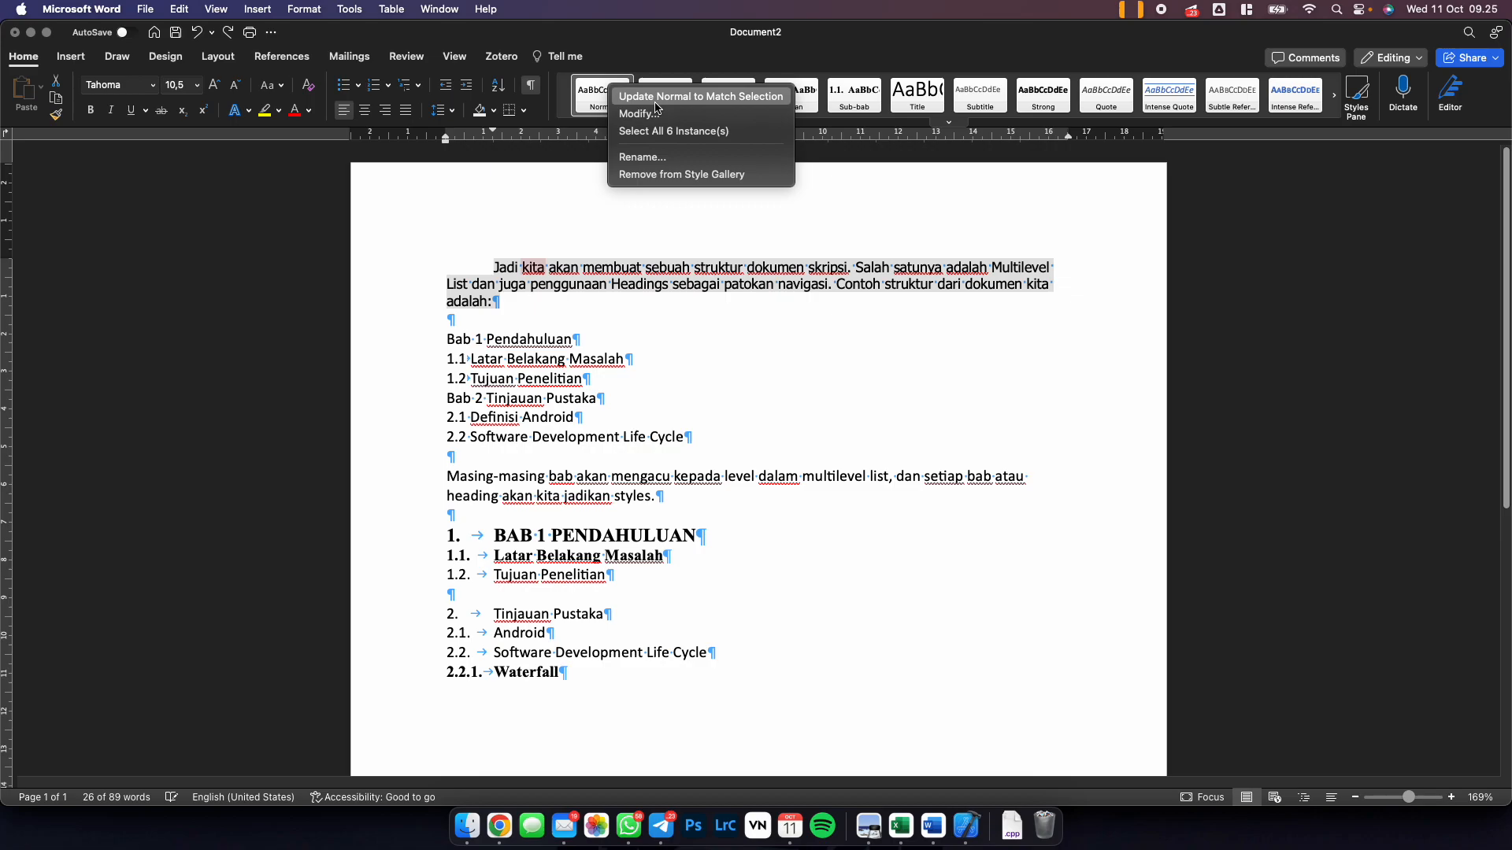
left_click(656, 98)
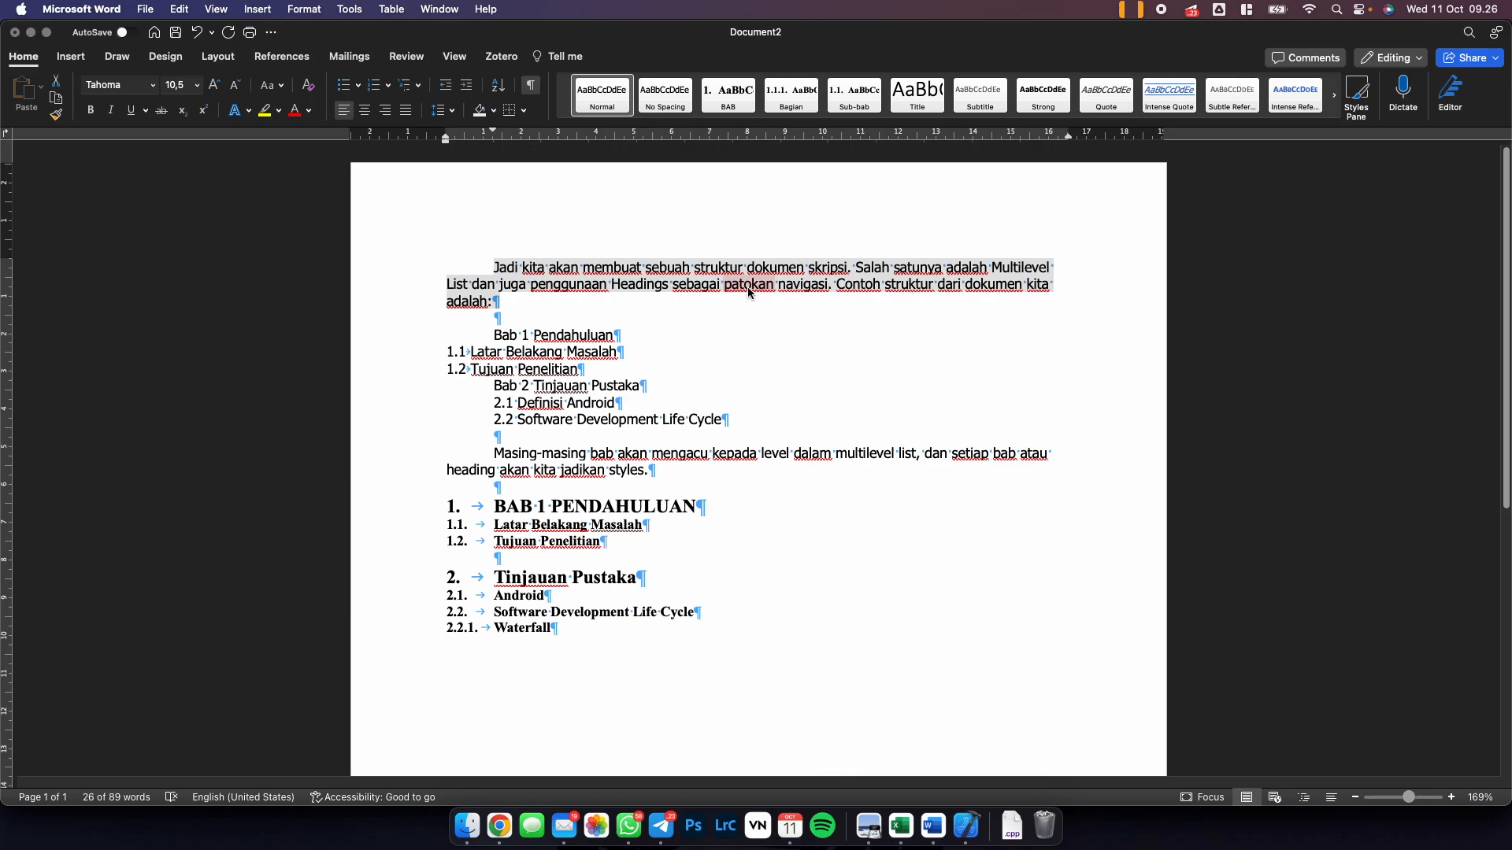
right_click(610, 520)
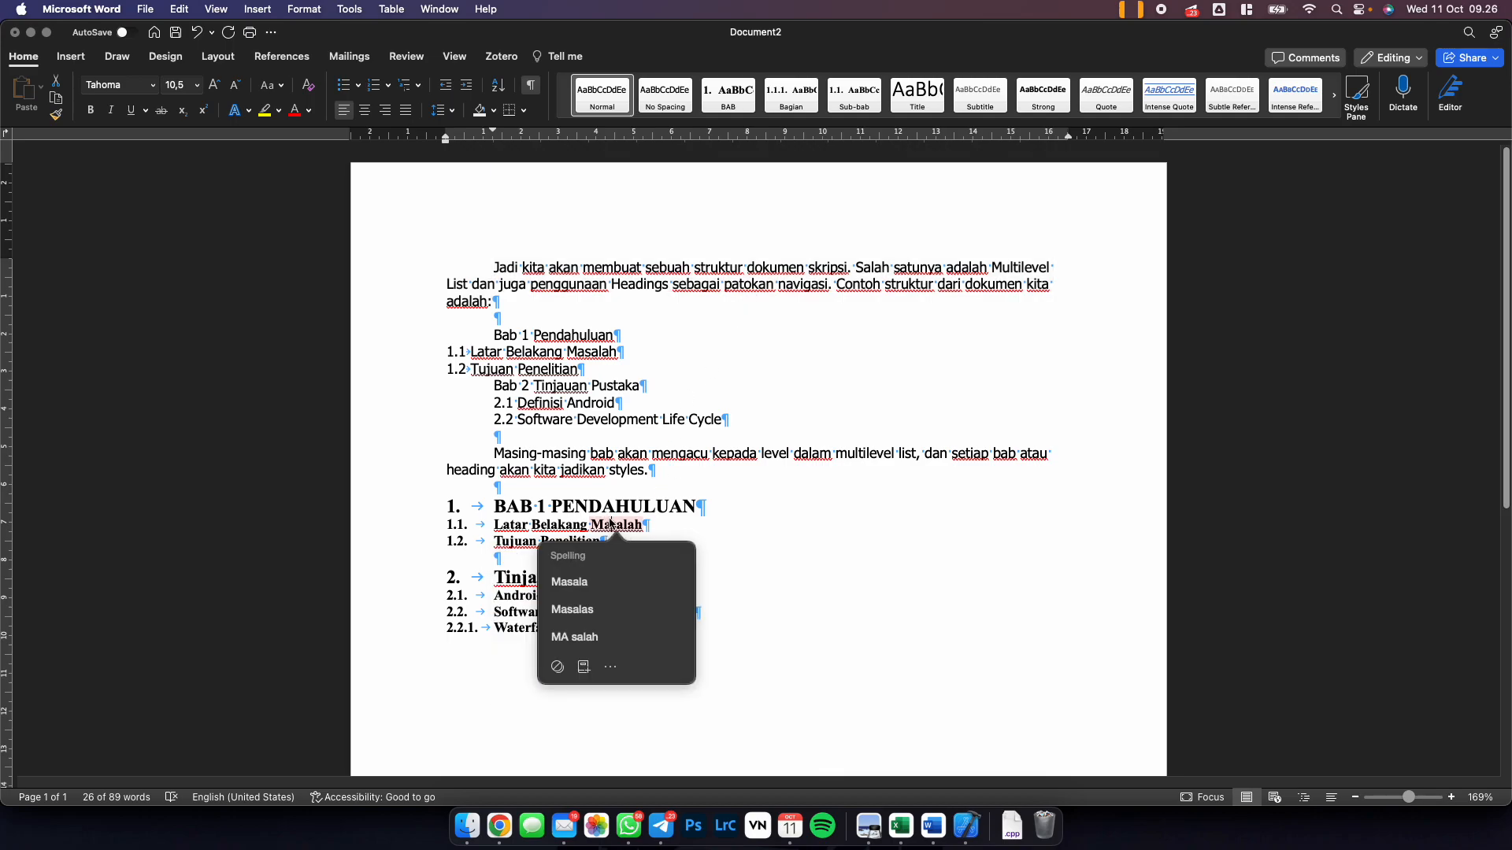
right_click(566, 525)
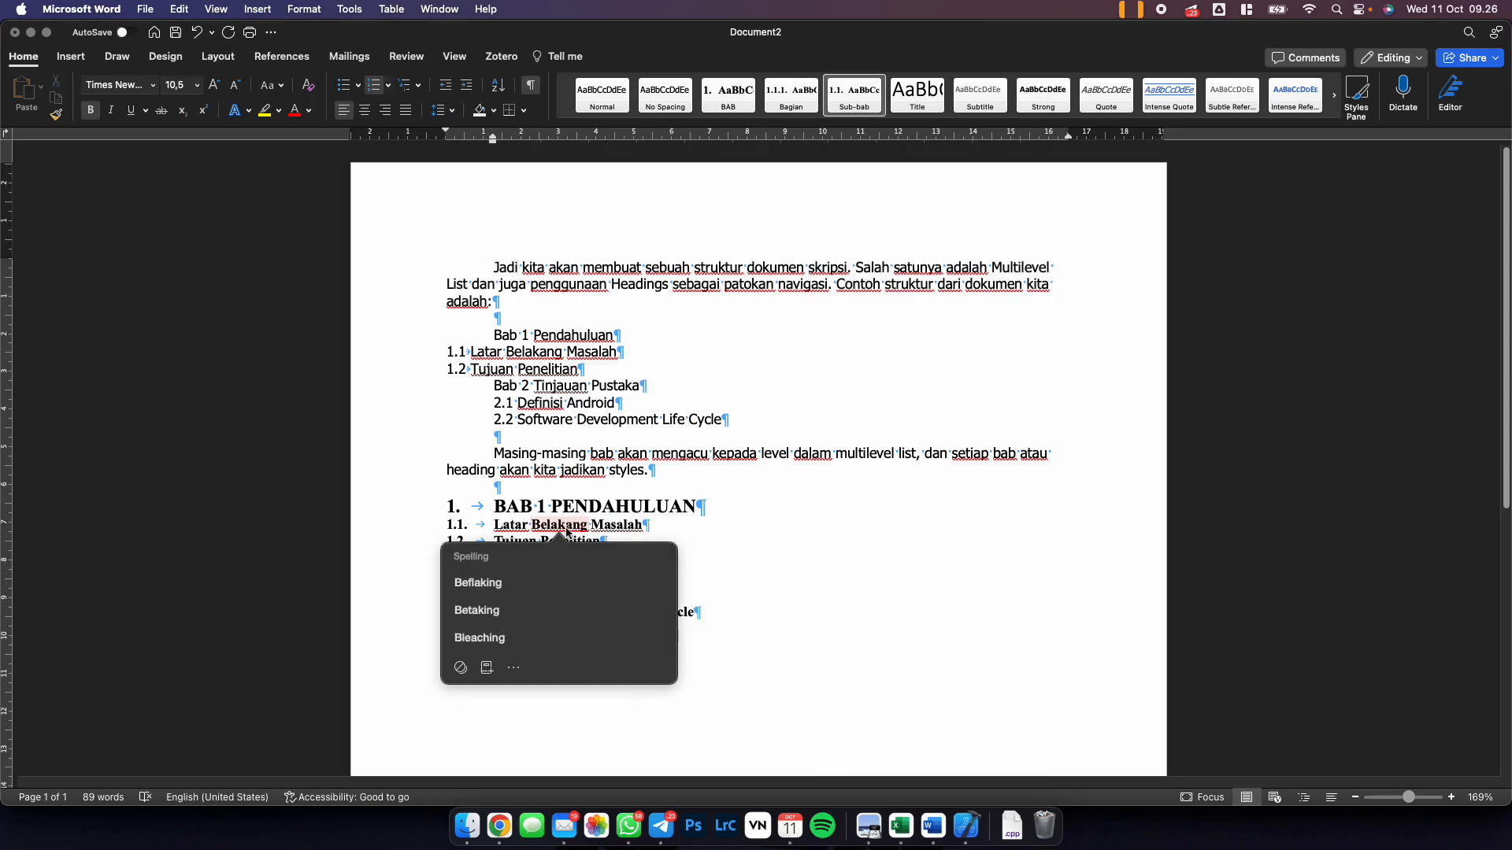
right_click(525, 542)
right_click(532, 524)
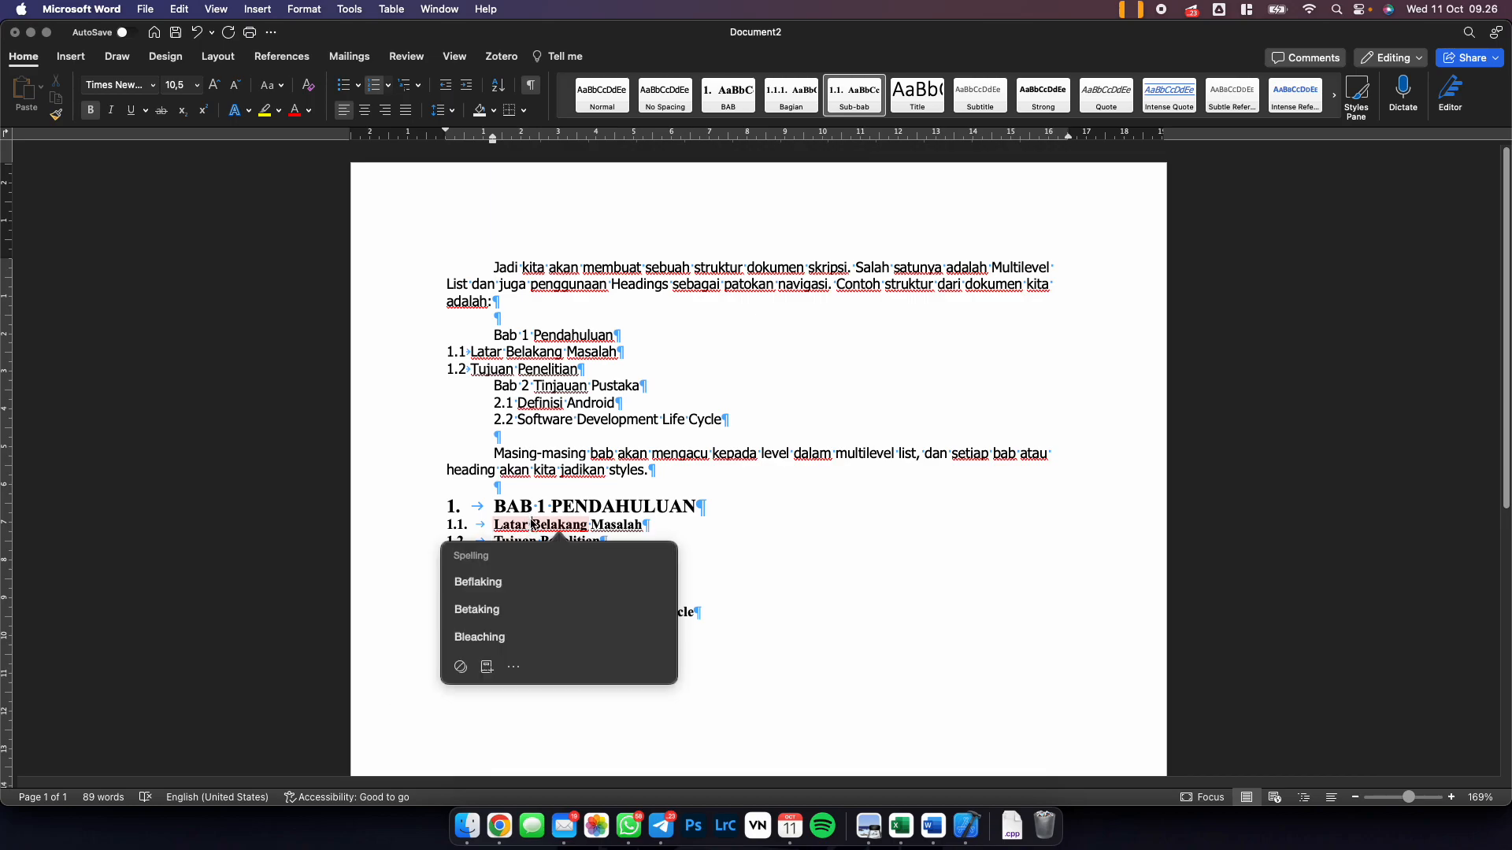
left_click(714, 529)
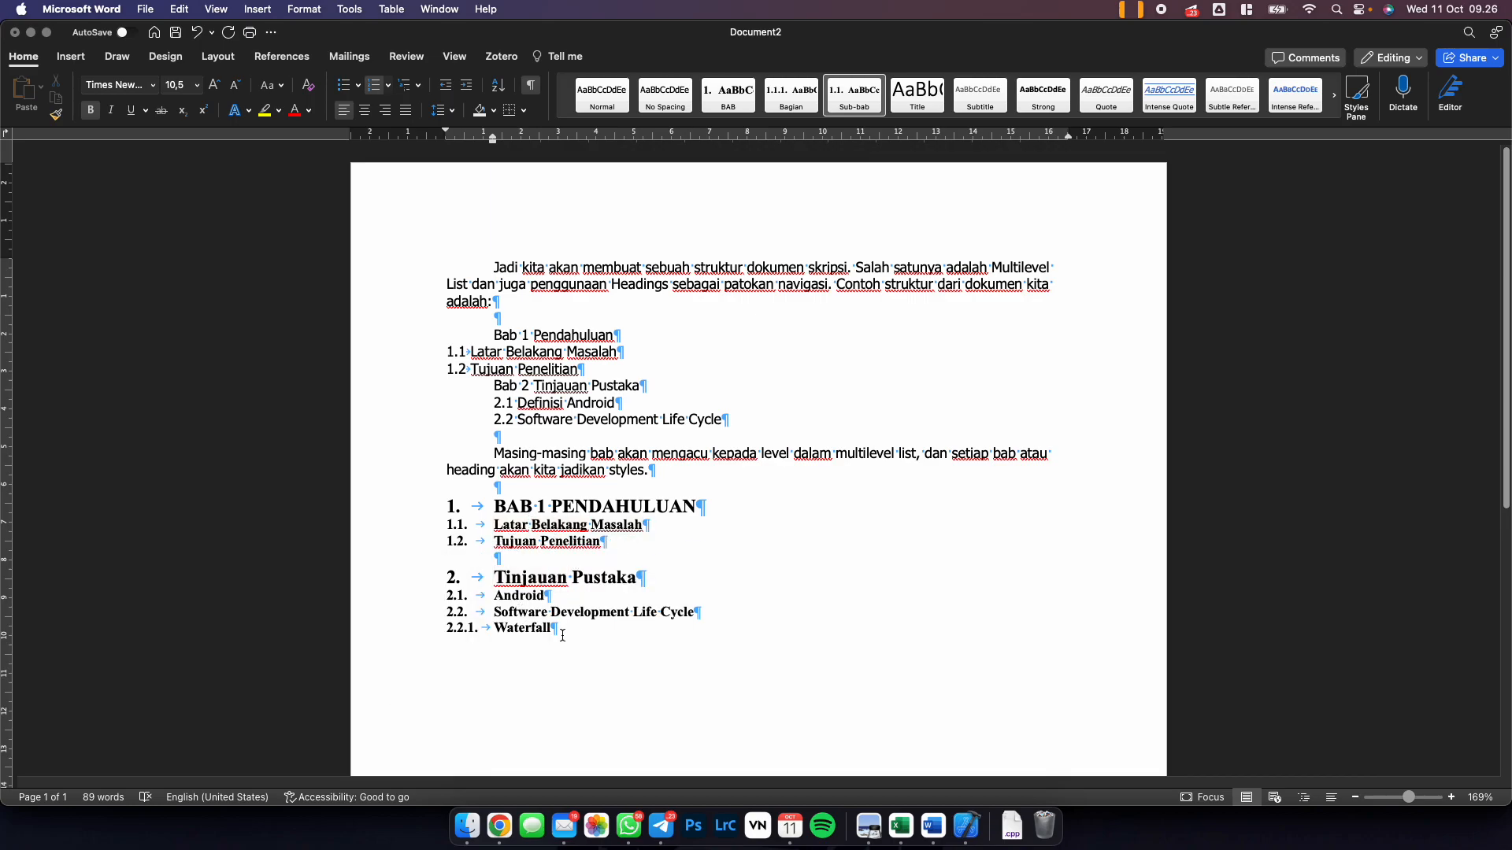
Set the "Latar Belakang Masalah" heading to 12 pt and update the Sub-bab style to match it.
left_click_drag(655, 524, 481, 525)
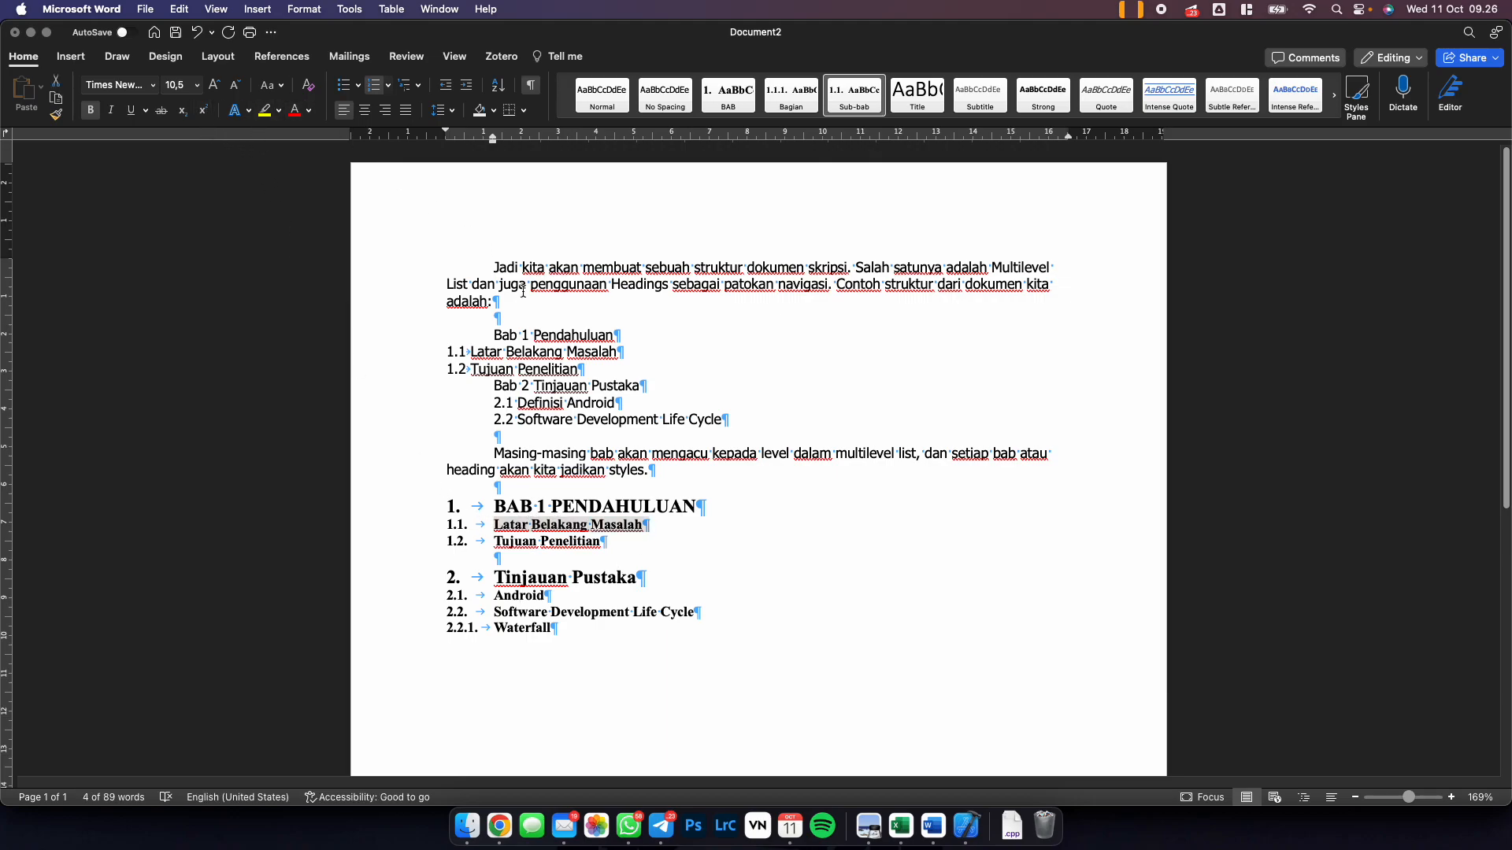
left_click(196, 87)
left_click(185, 265)
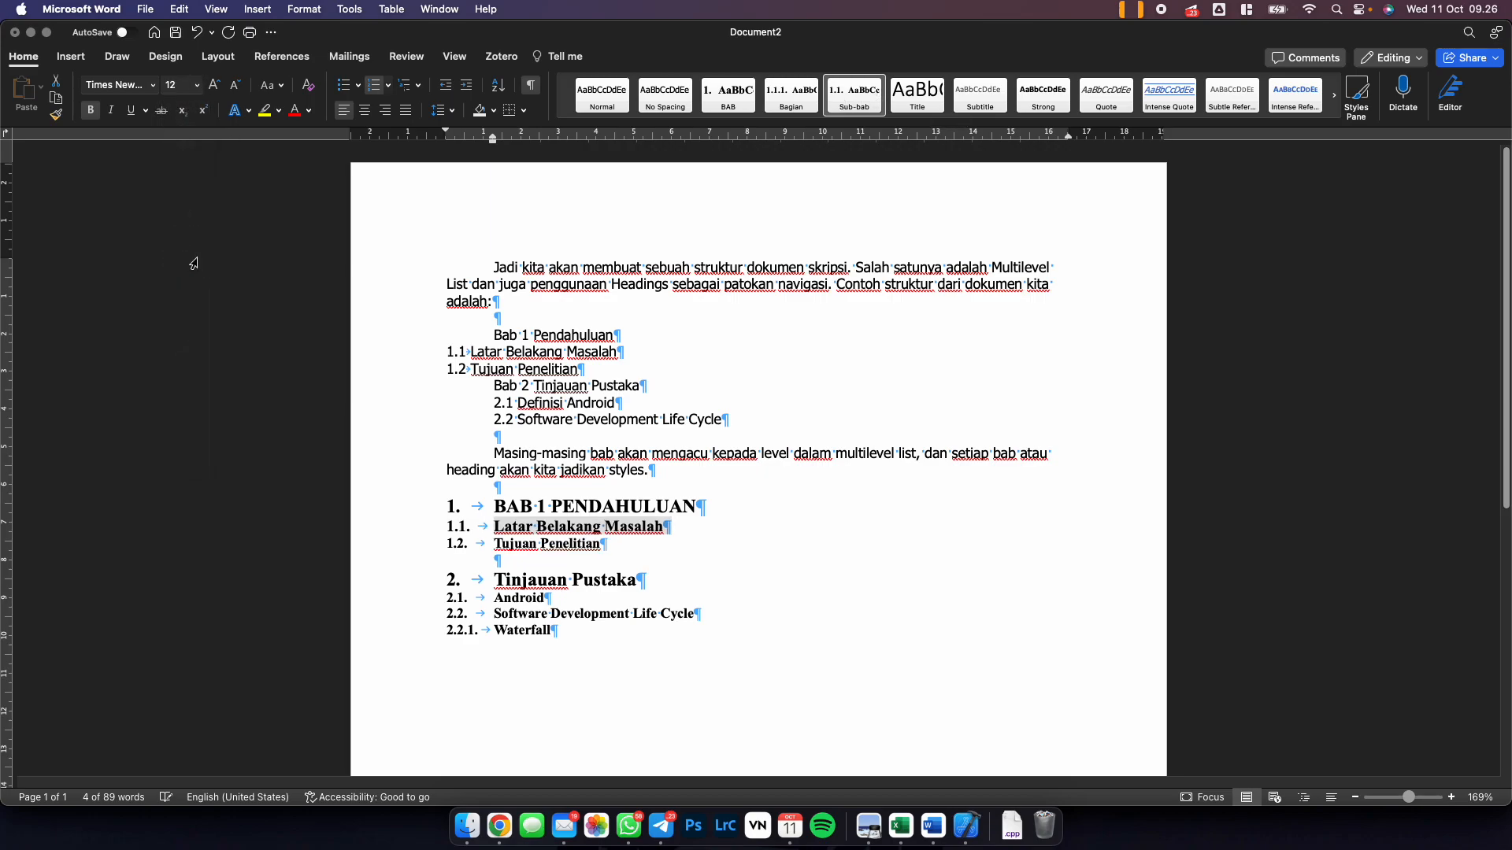
left_click(571, 545)
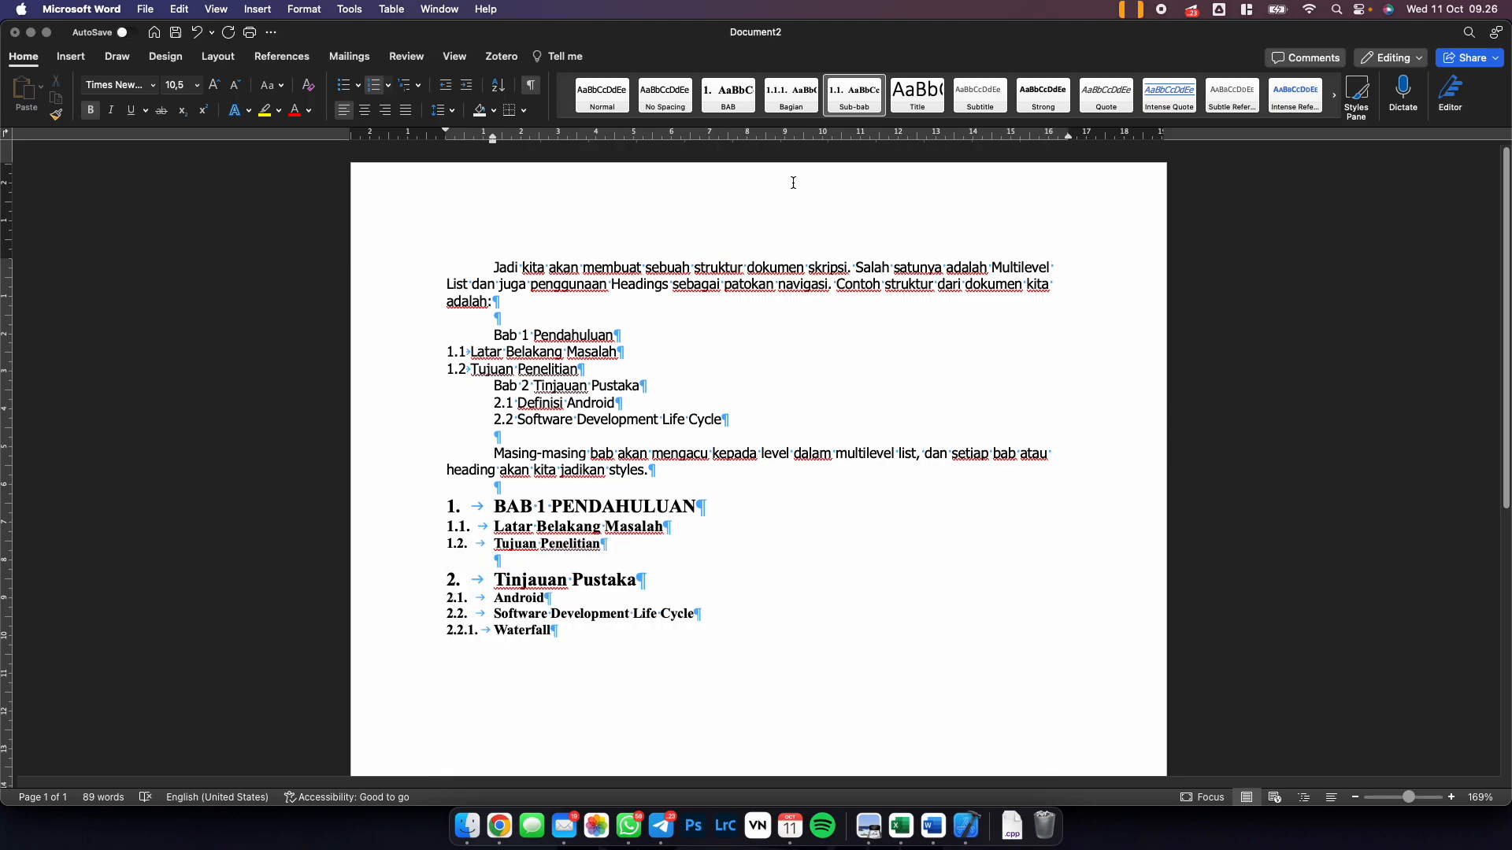
triple_click(623, 524)
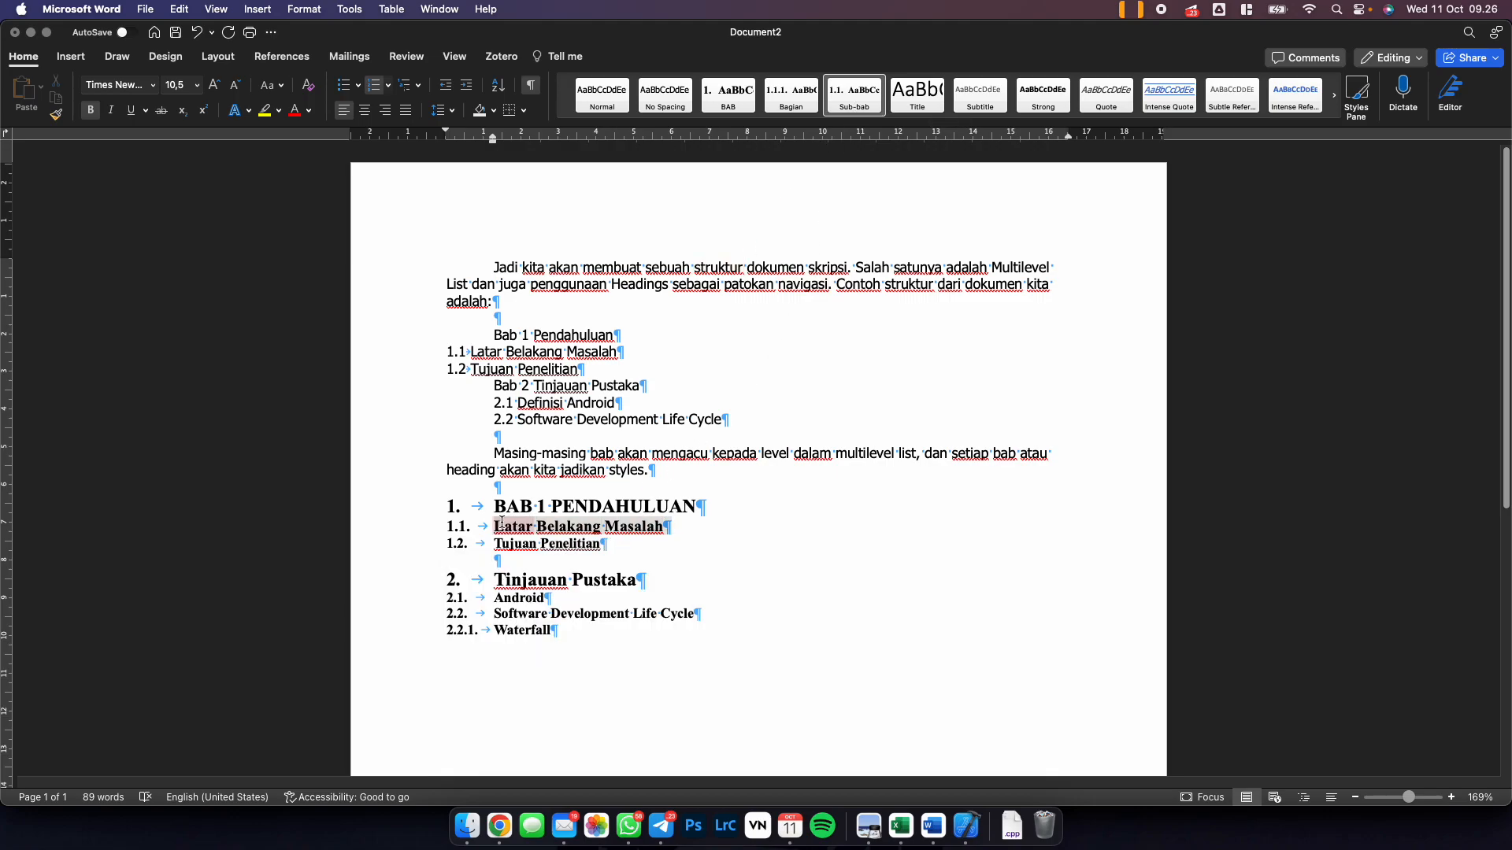
right_click(846, 86)
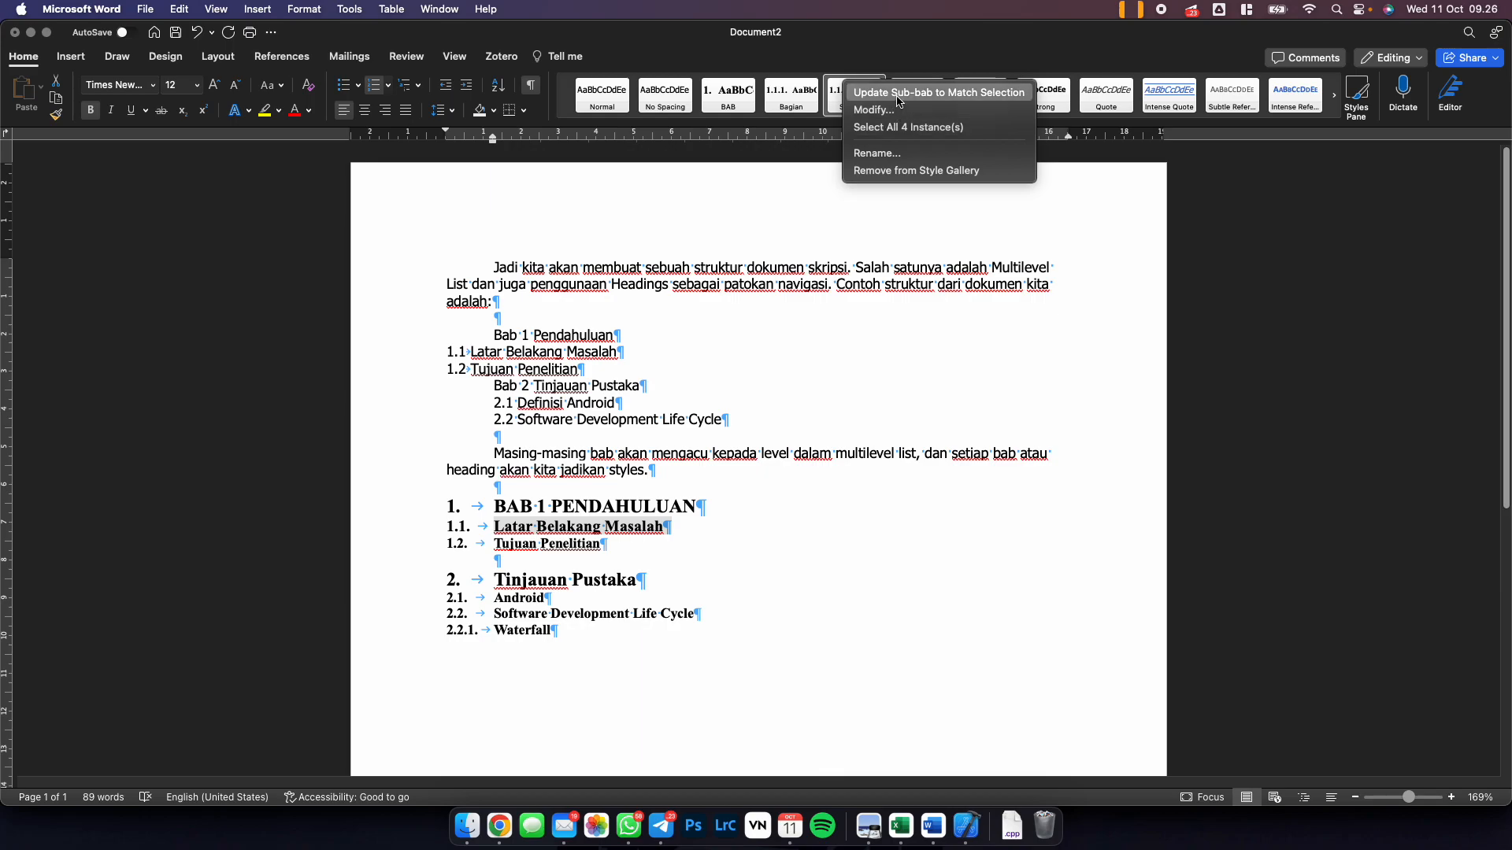
left_click(898, 93)
Set the font size of the "Waterfall" heading to 11 pt.
left_click(536, 647)
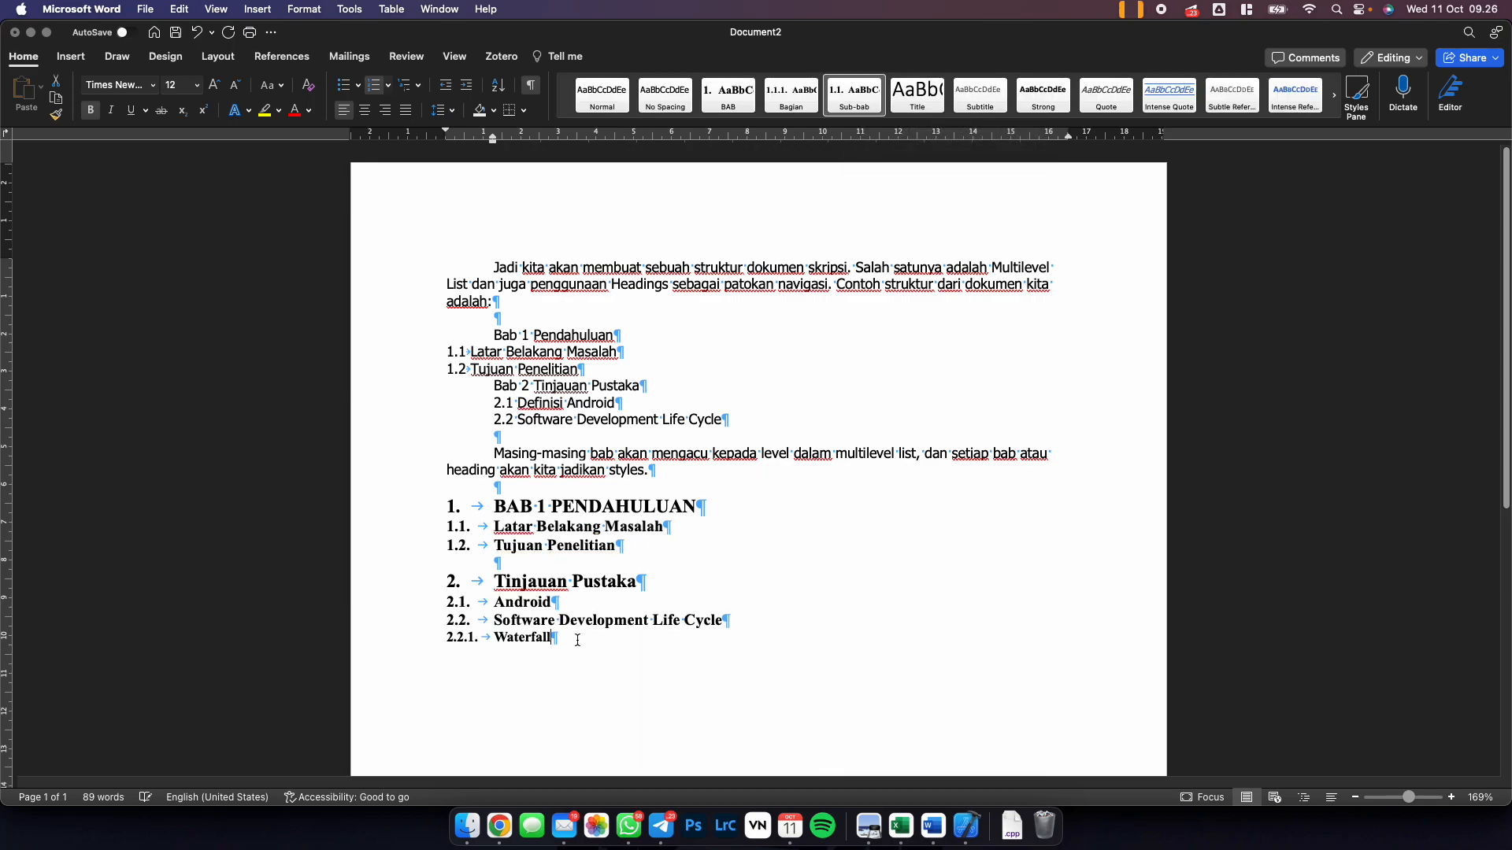
left_click_drag(515, 641, 494, 639)
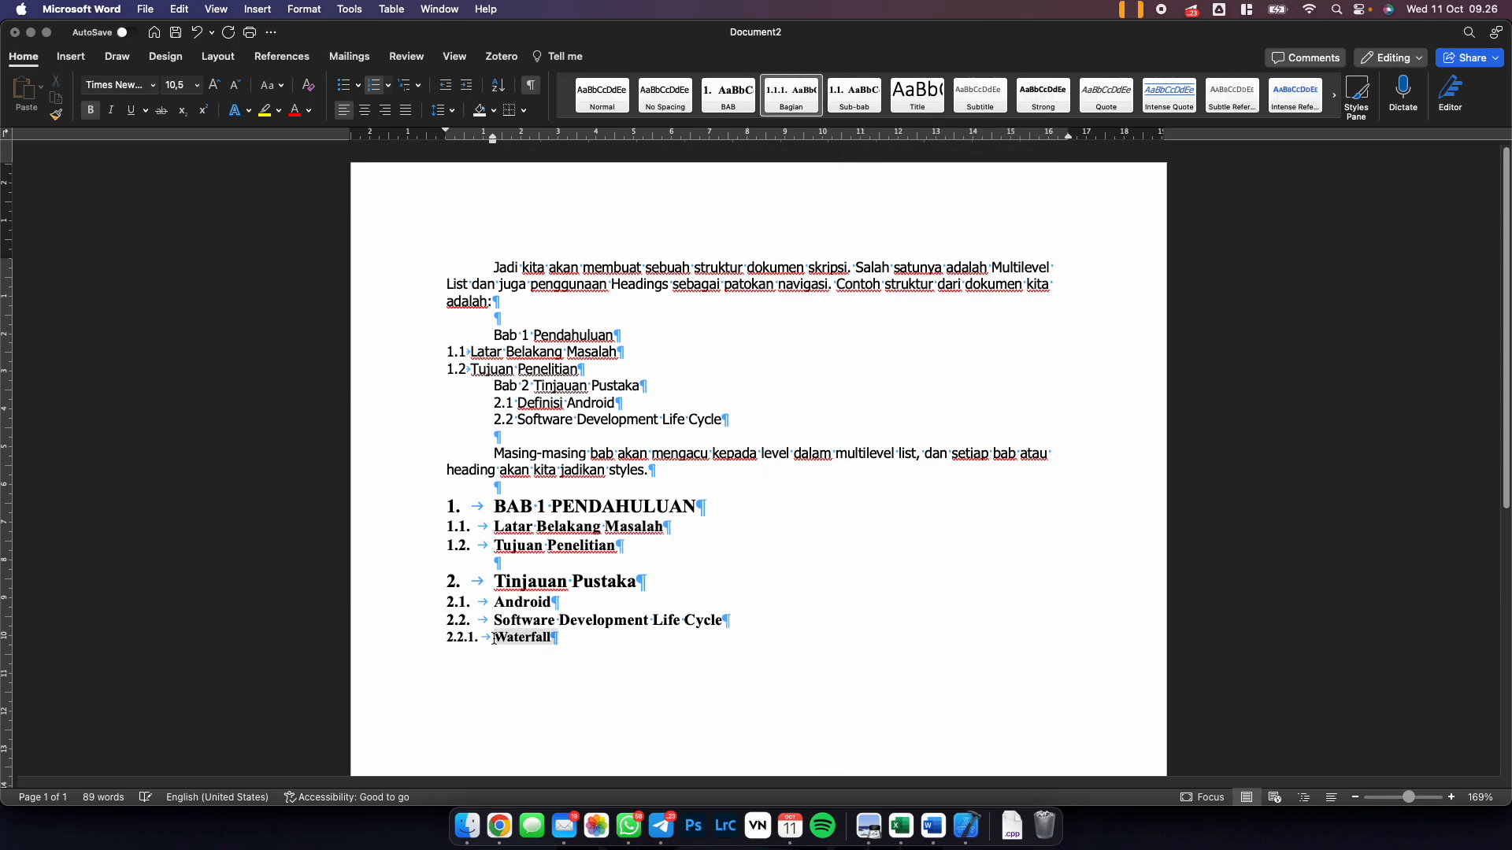
left_click(195, 92)
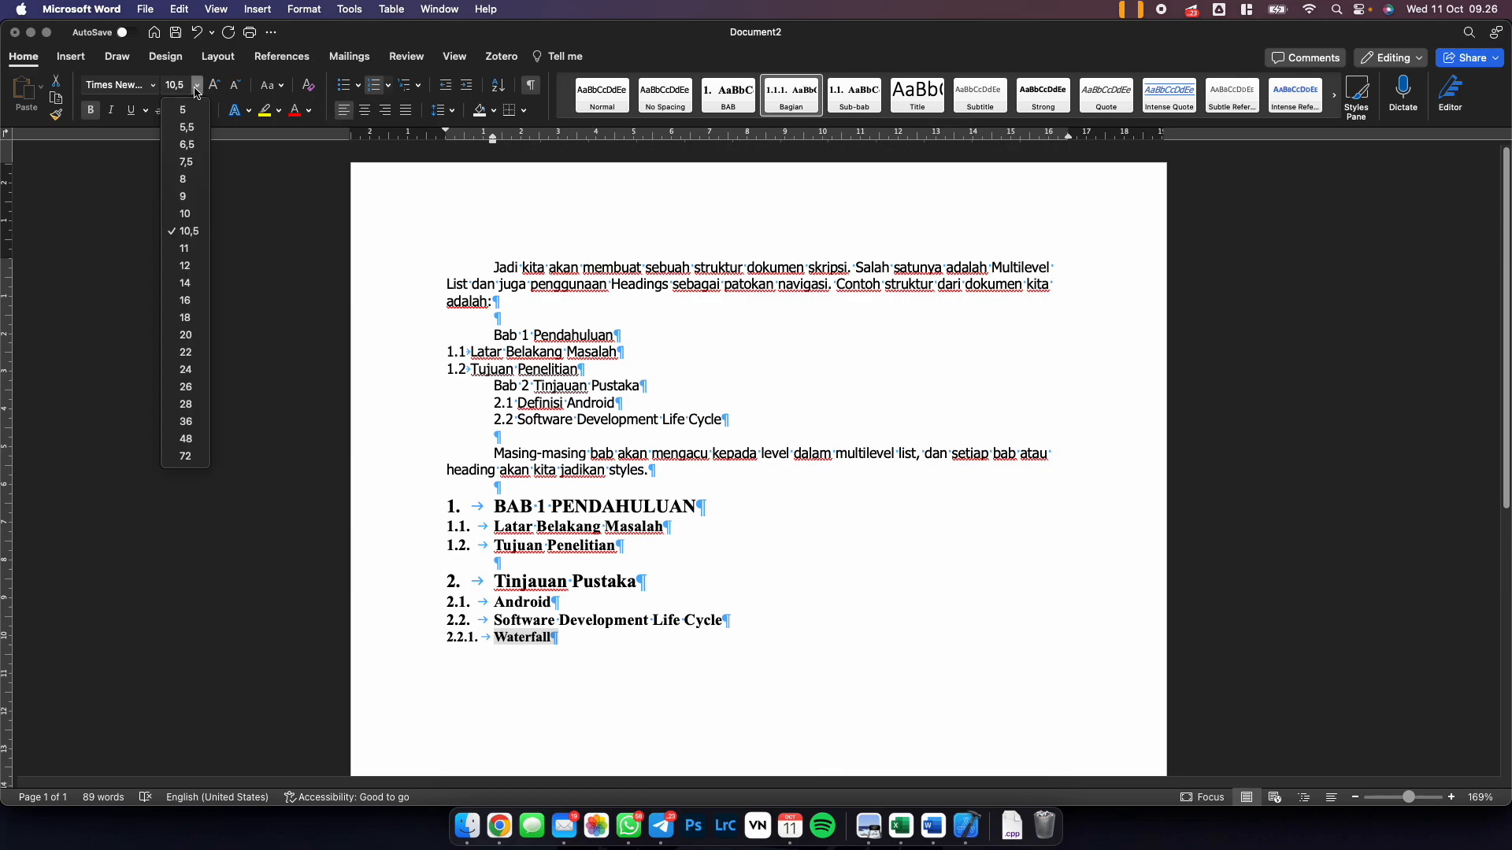
left_click(186, 249)
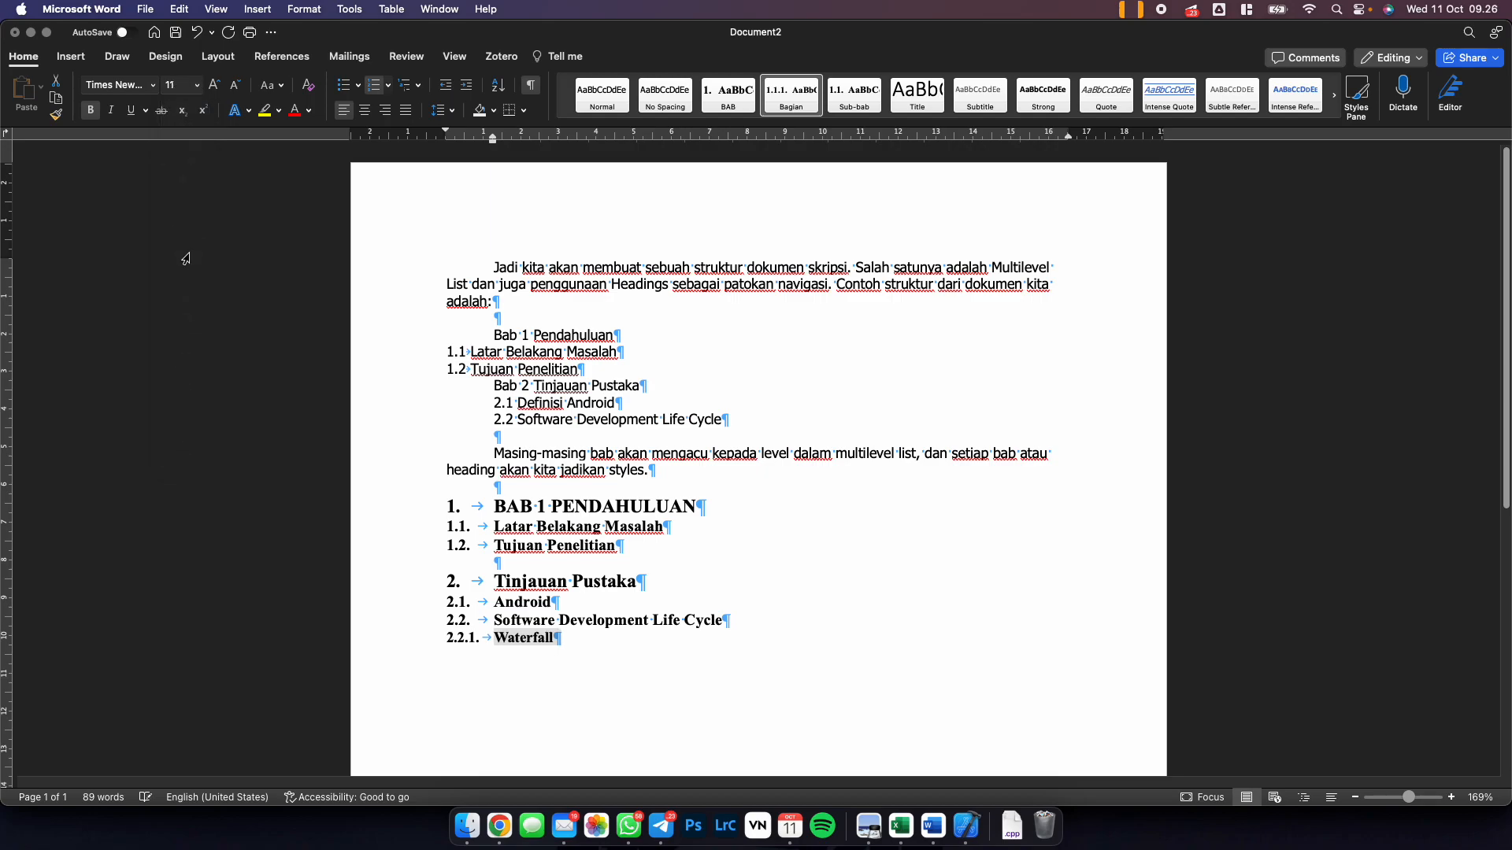
left_click(676, 539)
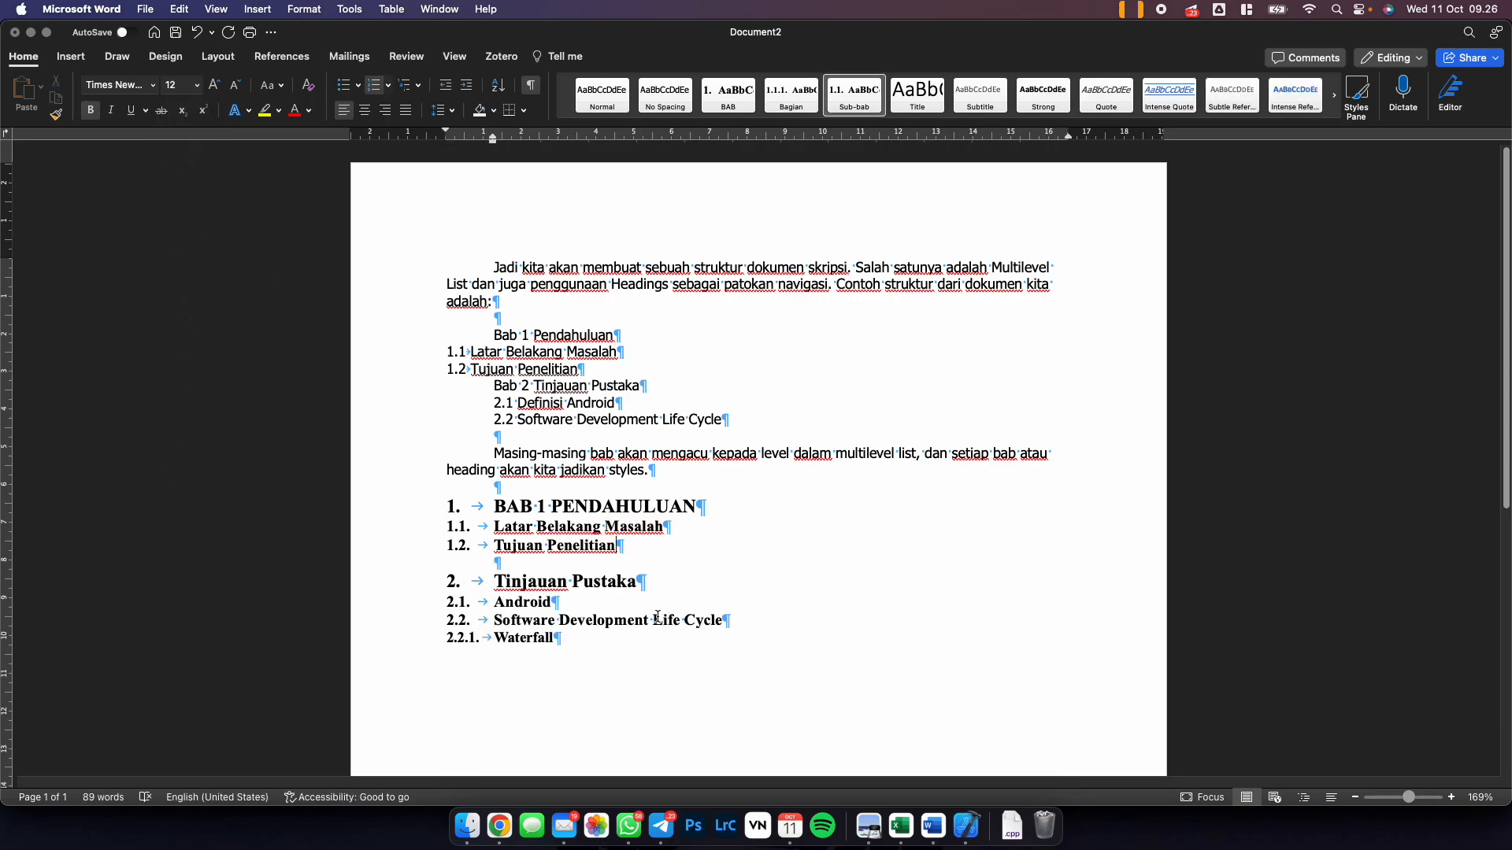
Show the Navigation Pane and switch it to the document map that lists the headings.
left_click(596, 615)
left_click(448, 57)
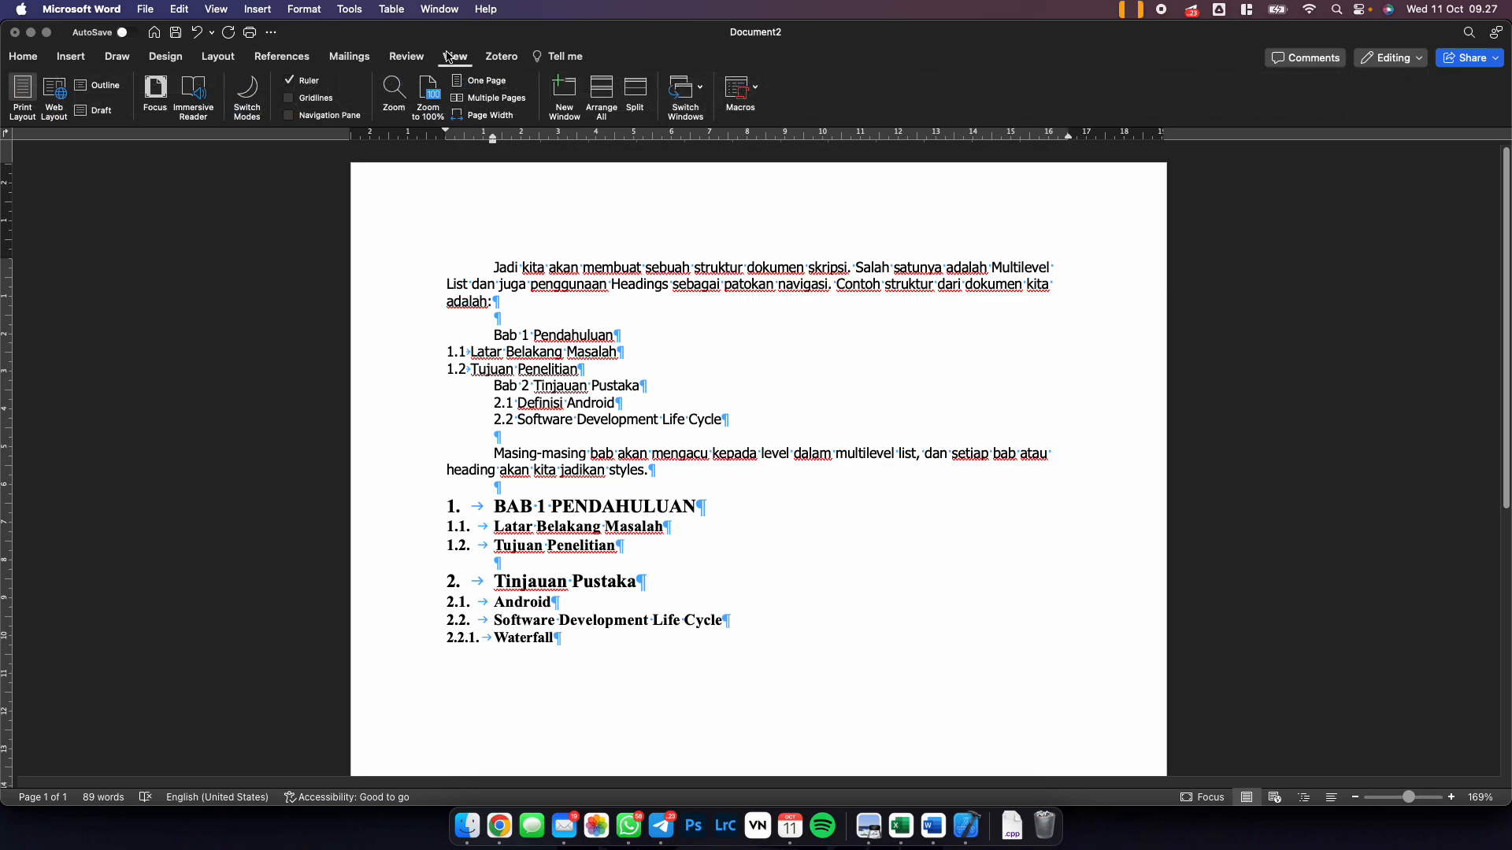
left_click(306, 116)
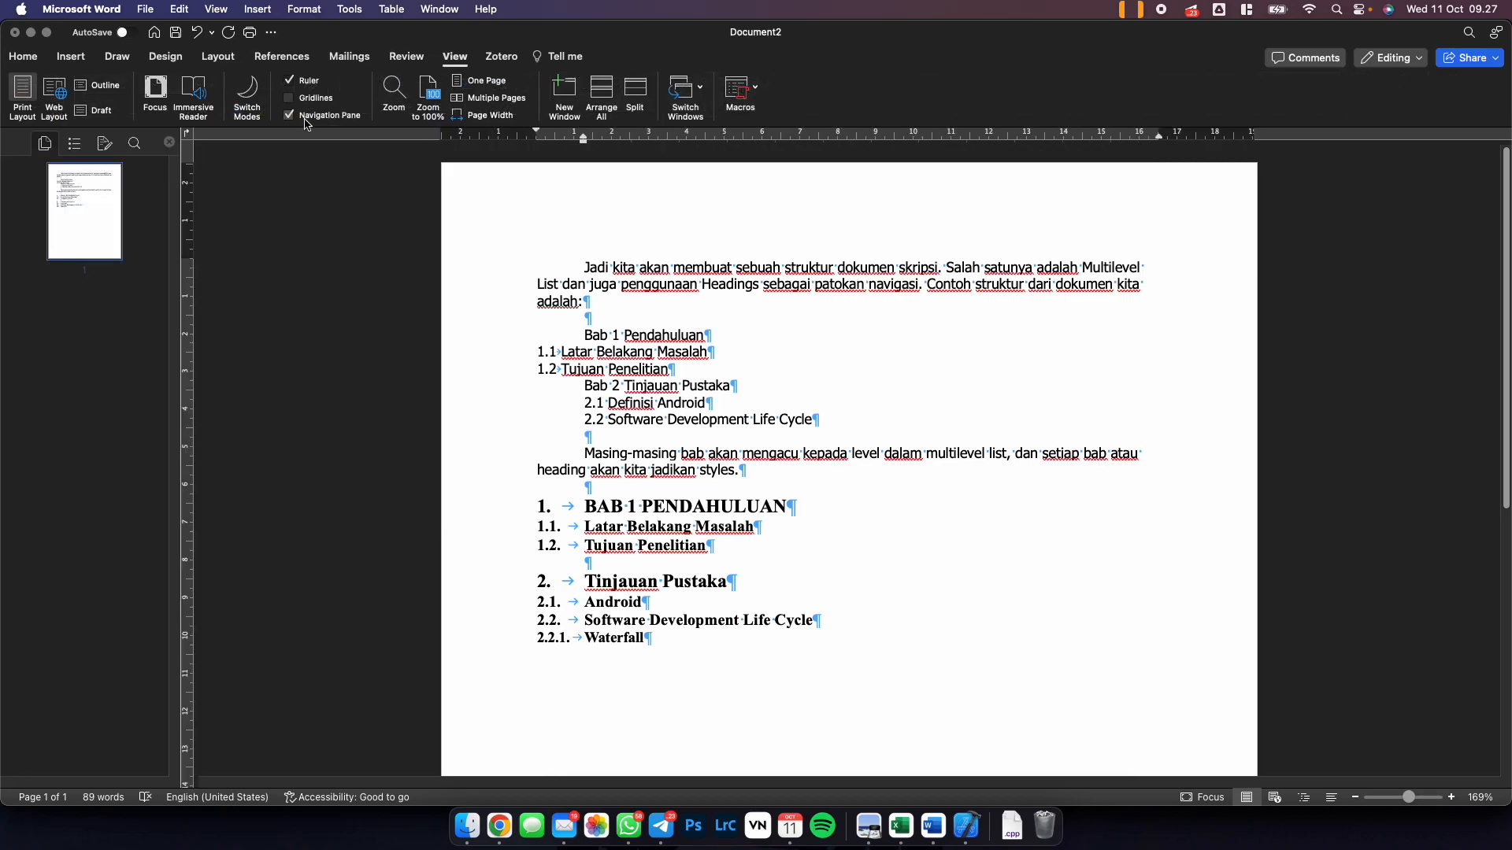
left_click(74, 143)
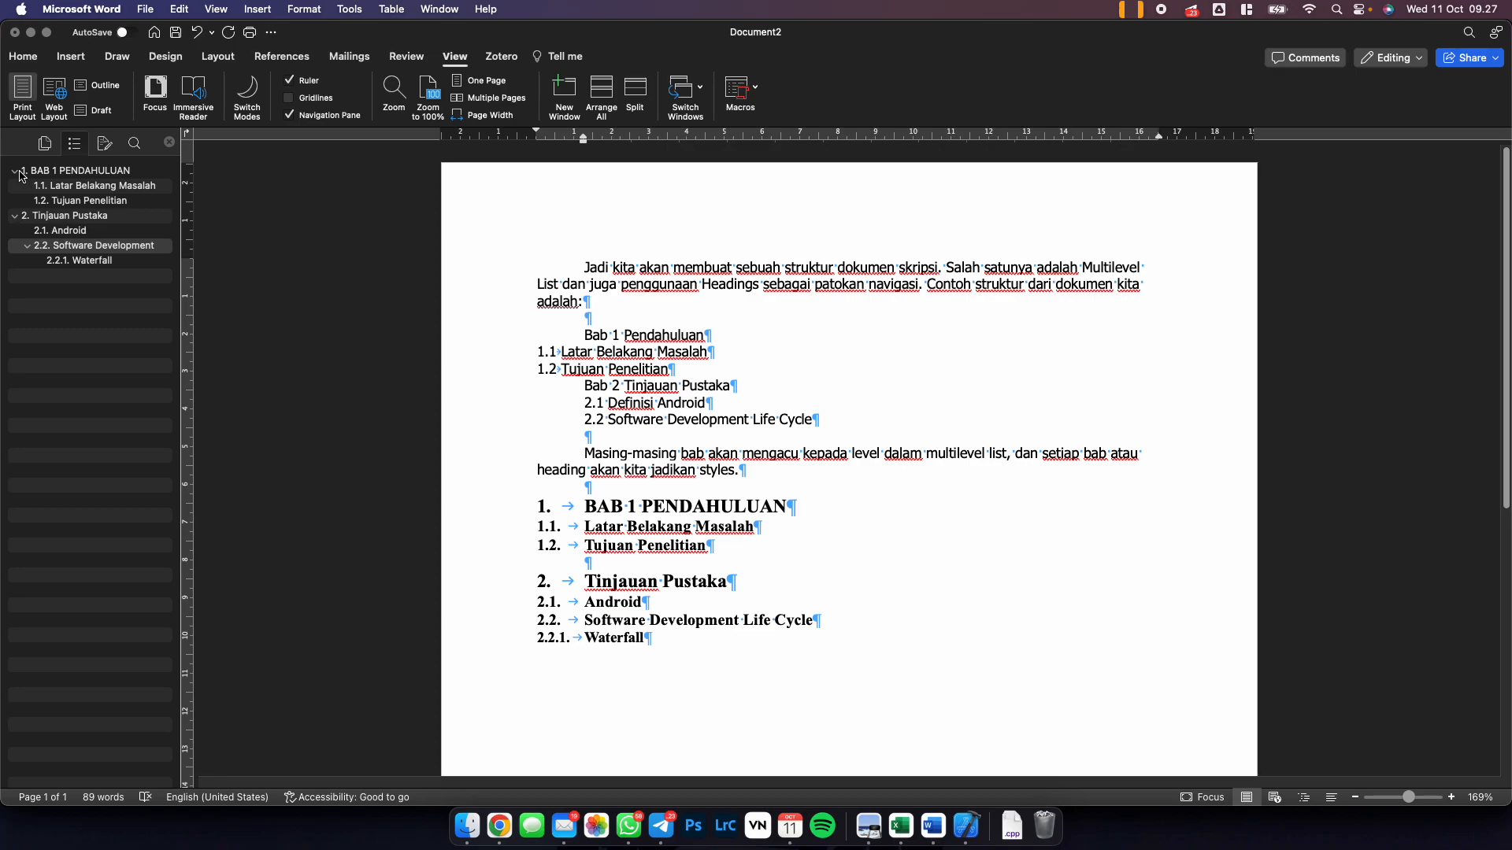
Go through the document's headings from "Latar Belakang Masalah" to "Waterfall" and back using the document map.
left_click(79, 188)
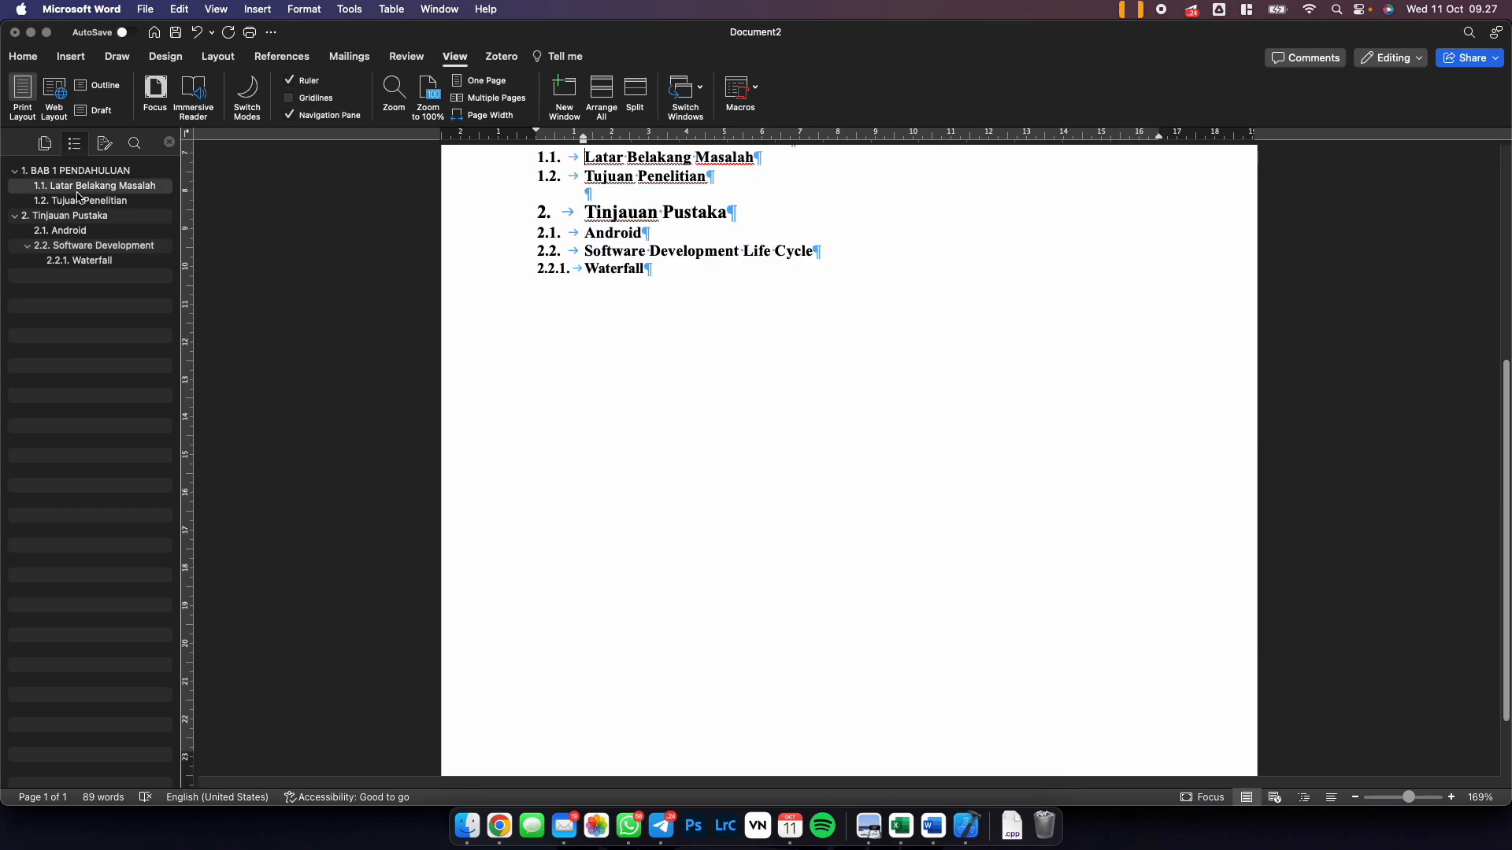
left_click(89, 202)
left_click(91, 217)
left_click(93, 231)
left_click(95, 247)
left_click(98, 262)
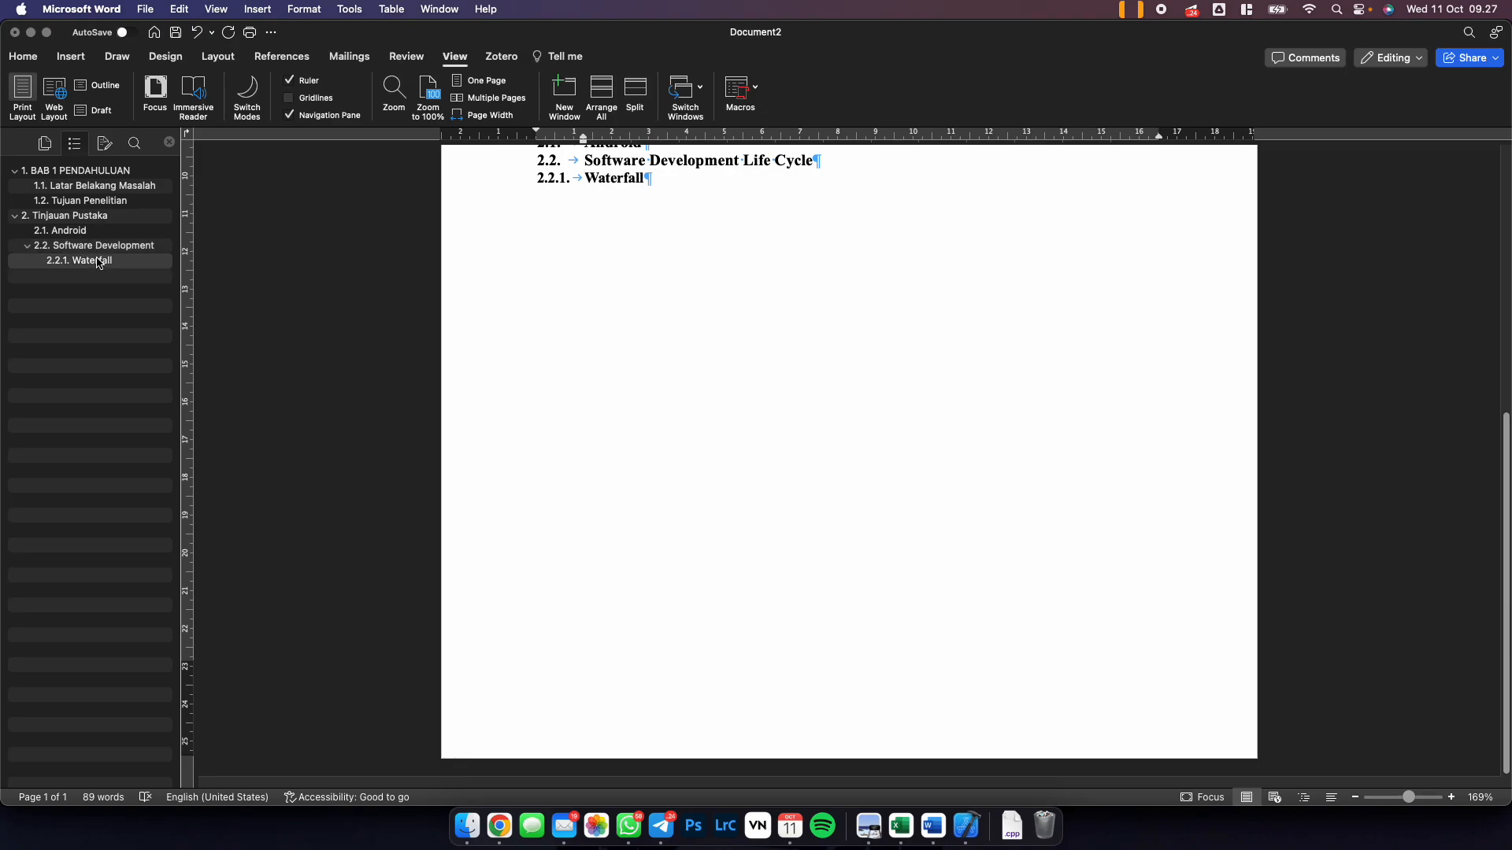
left_click(96, 186)
Remove the list number and its indent from the "BAB 1 PENDAHULUAN" heading.
left_click(101, 175)
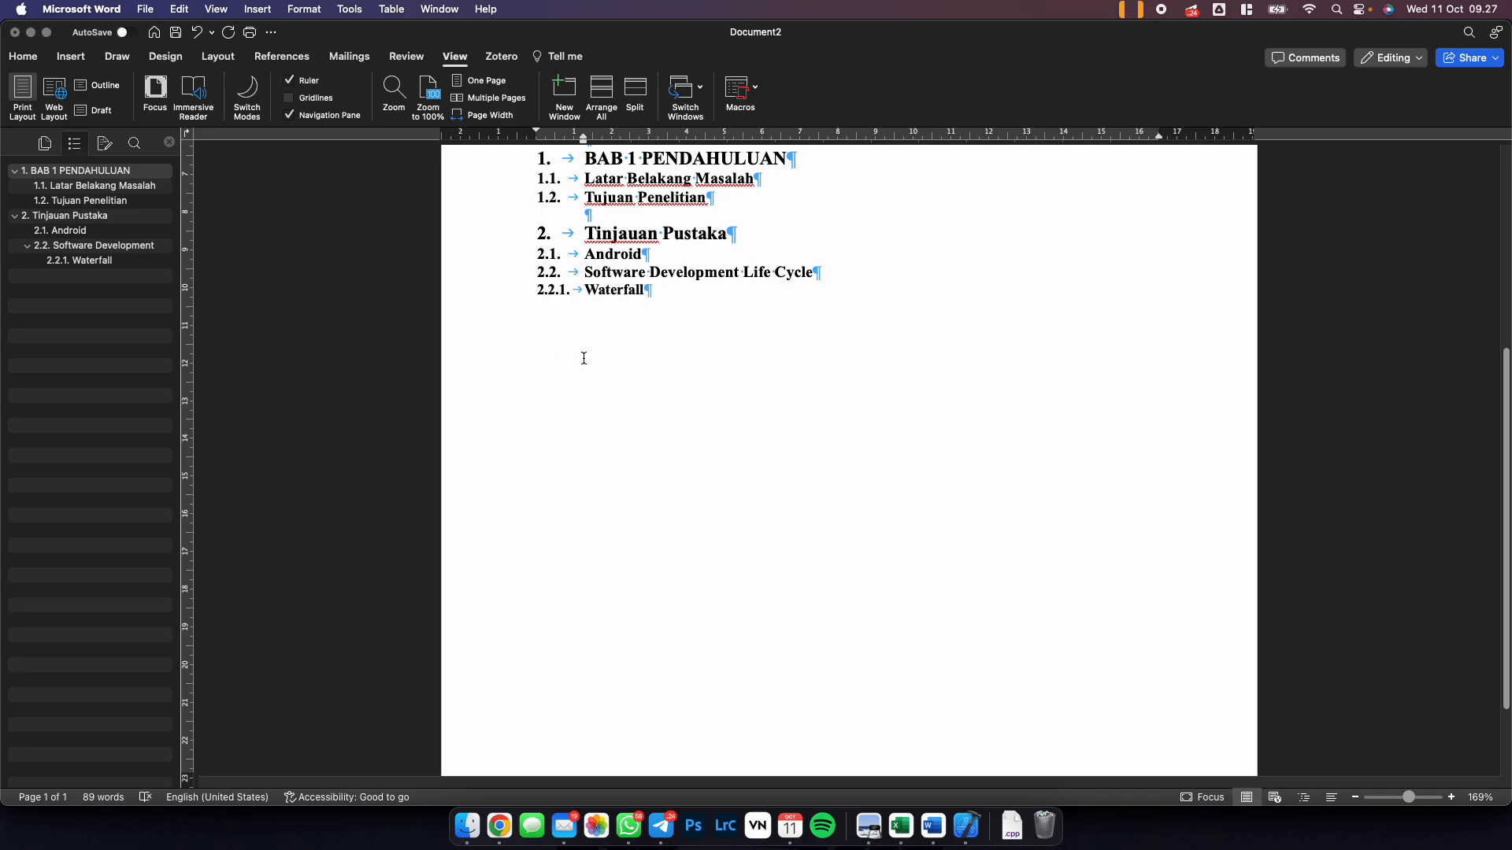
scroll(585, 359, "up", 5)
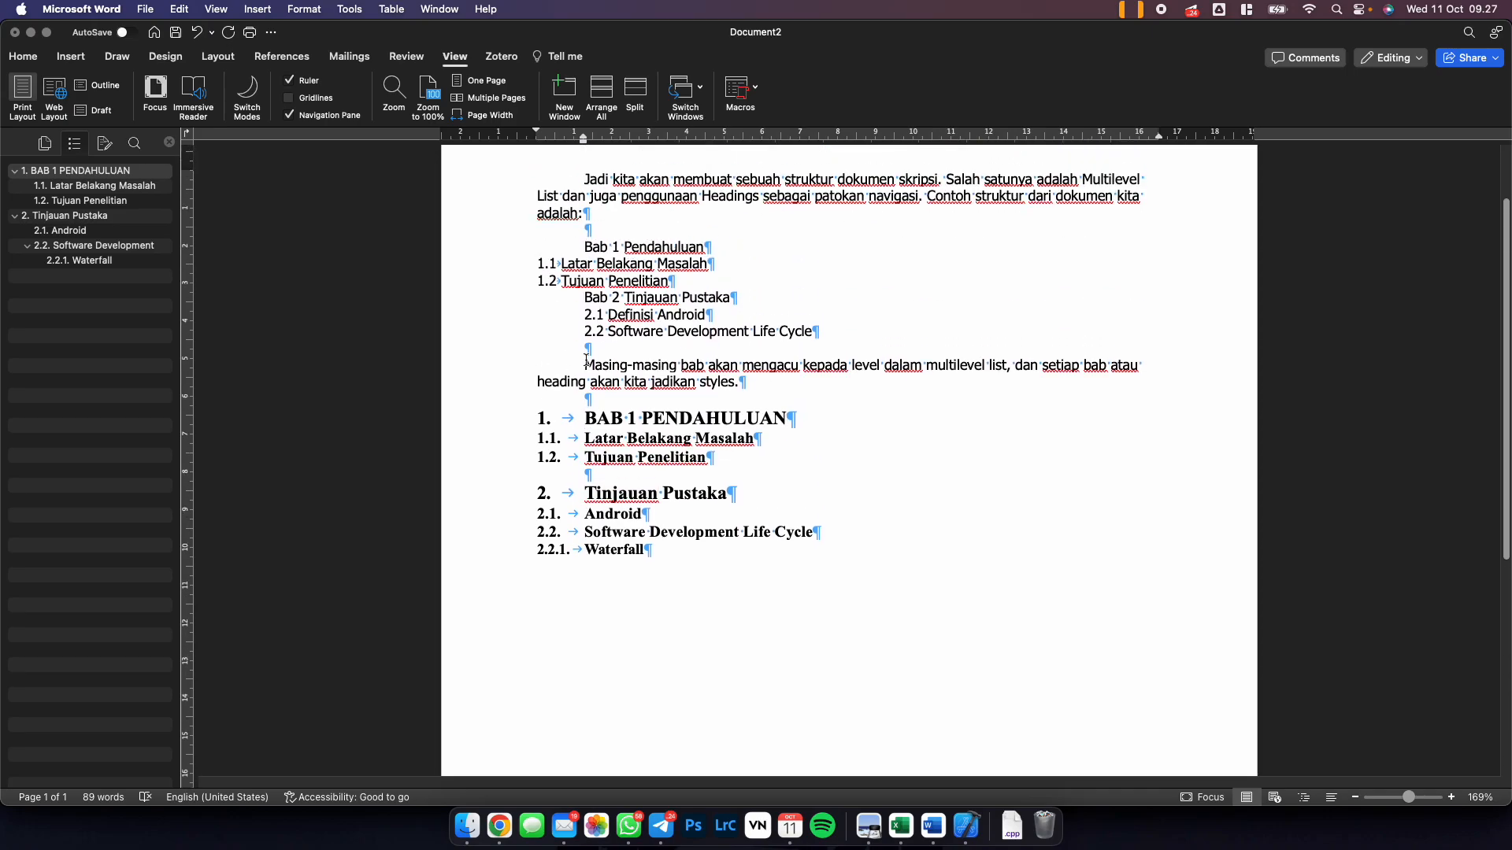
key("BackSpace")
key("BackSpace")
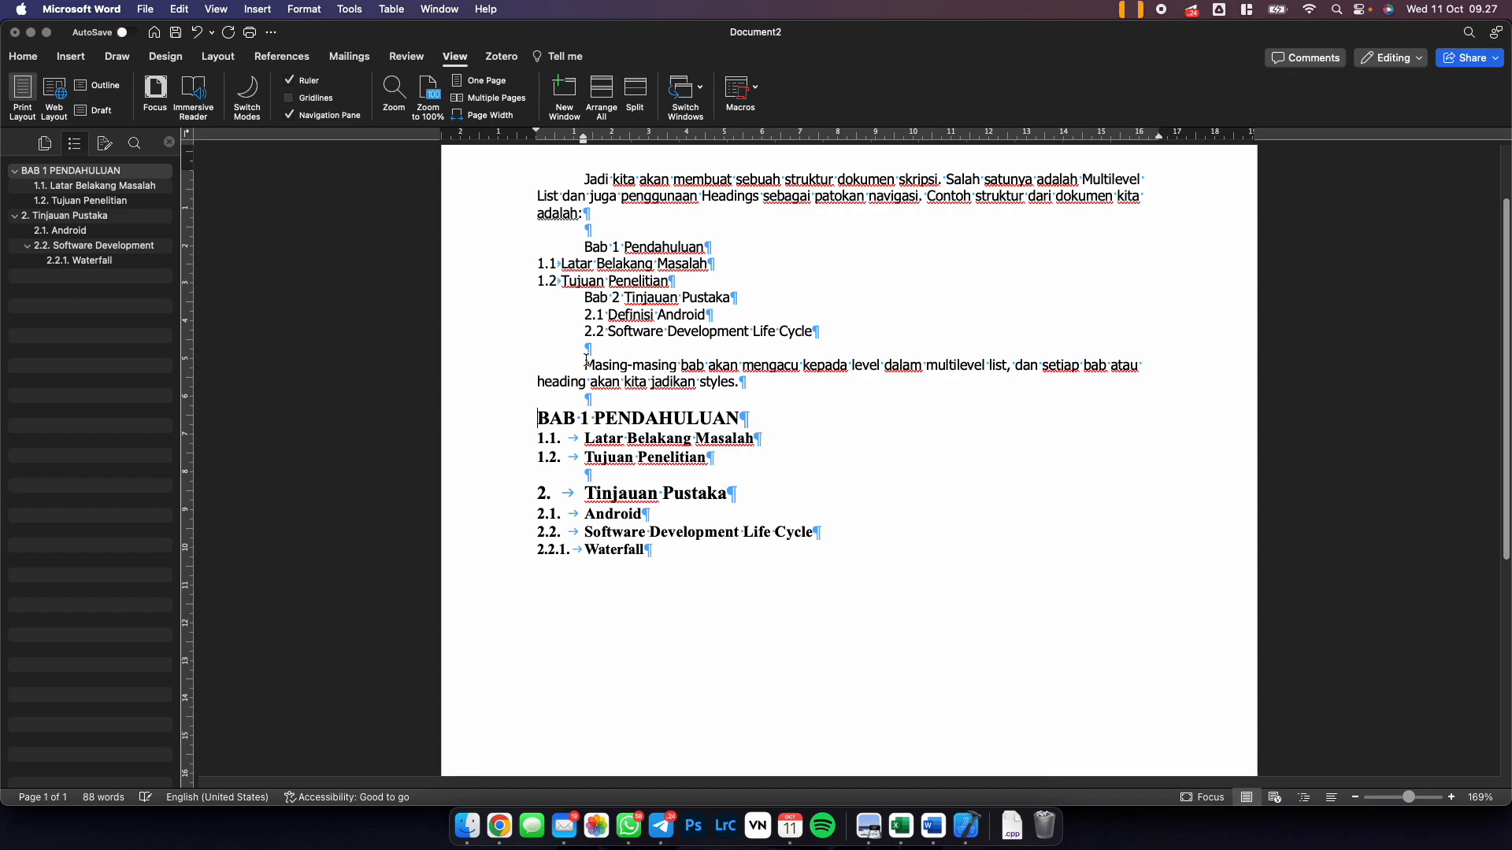
Insert "BAB II" before "Tinjauan Pustaka" in the second chapter heading.
right_click(626, 493)
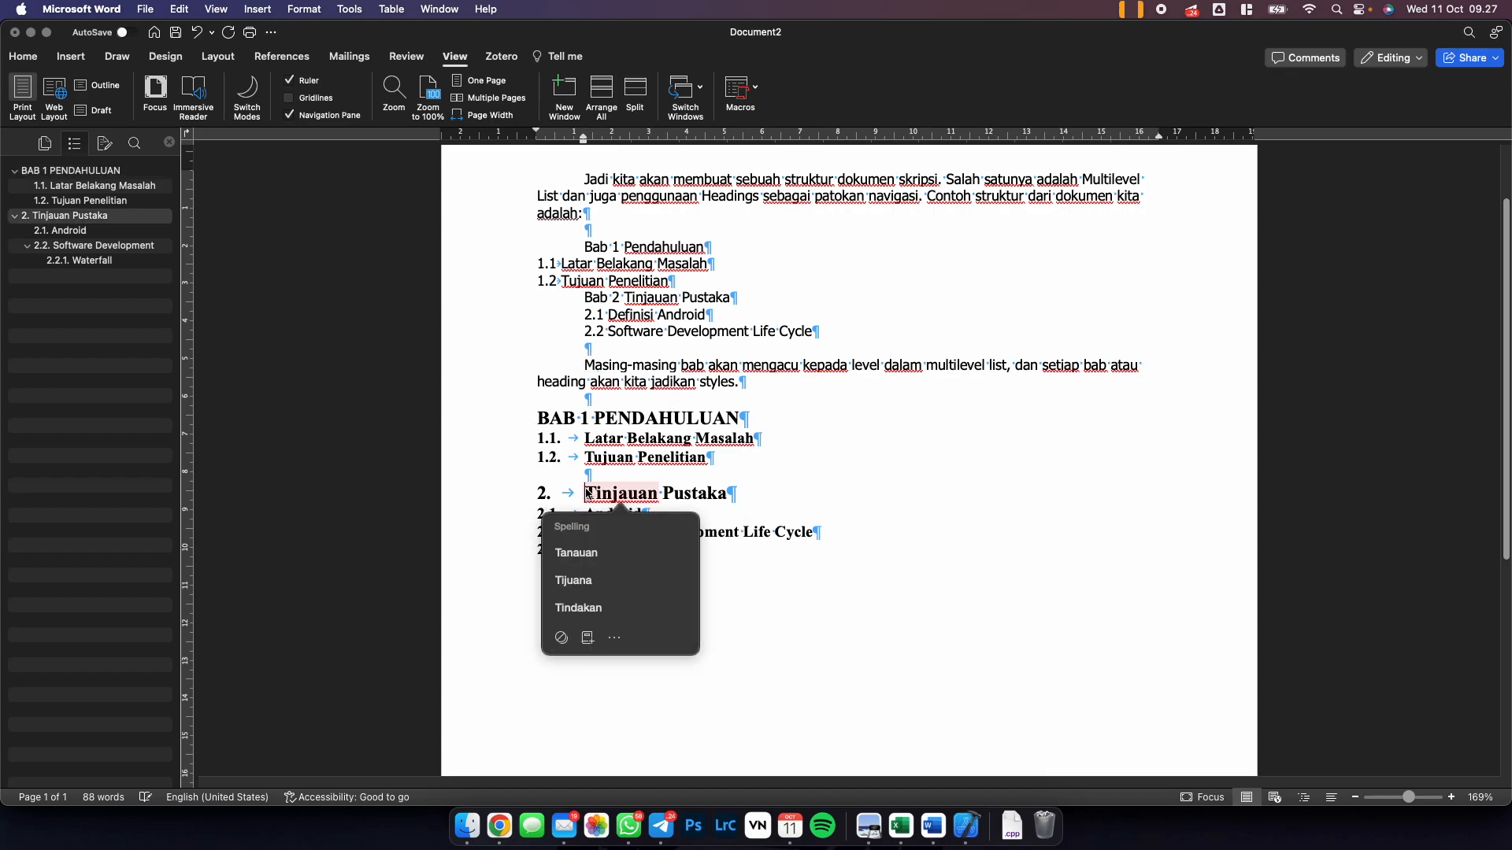
type("BAB I")
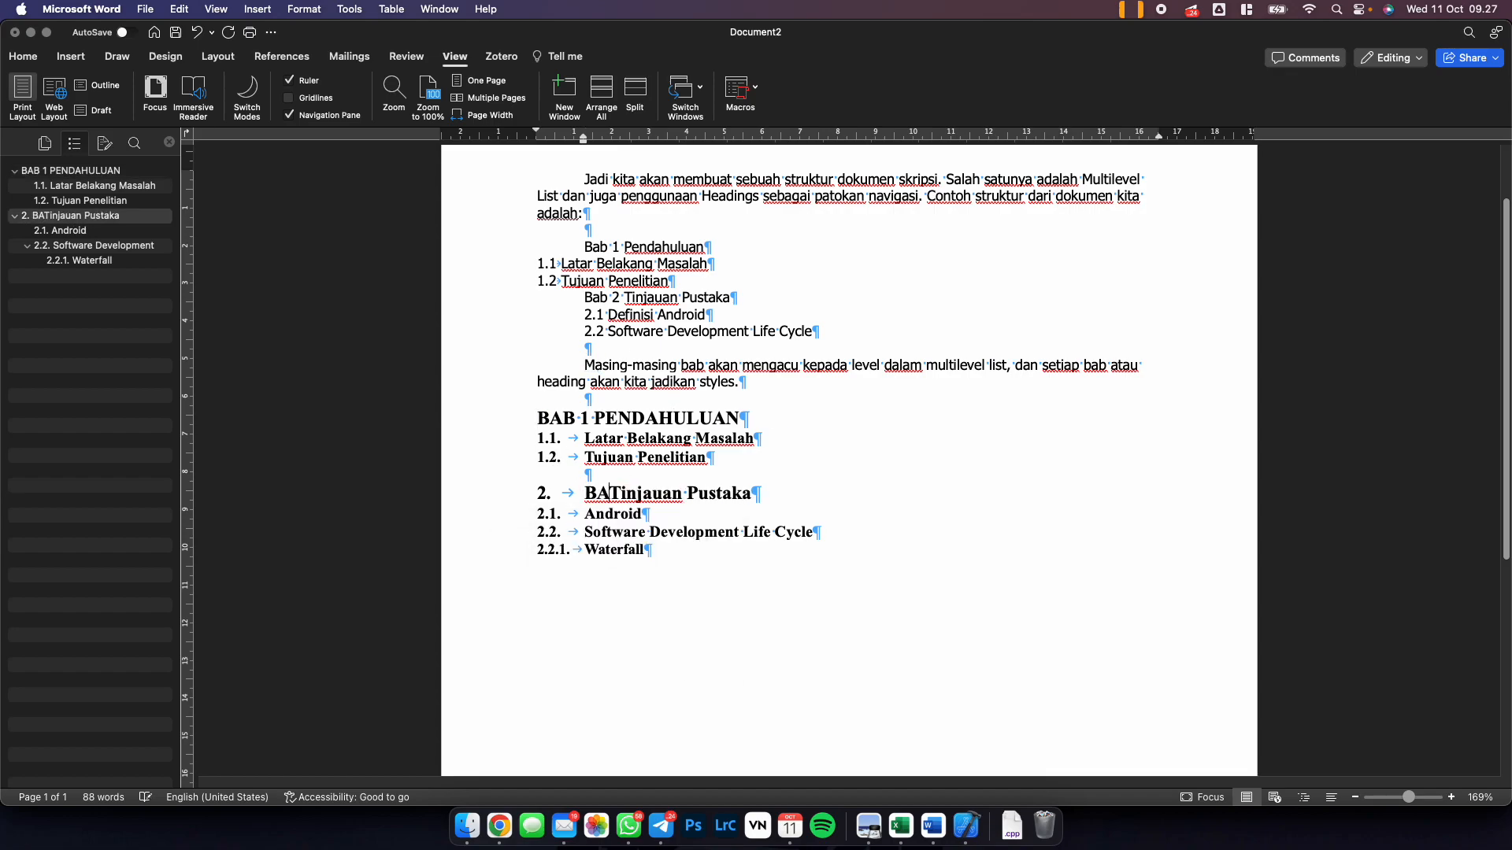
type("I")
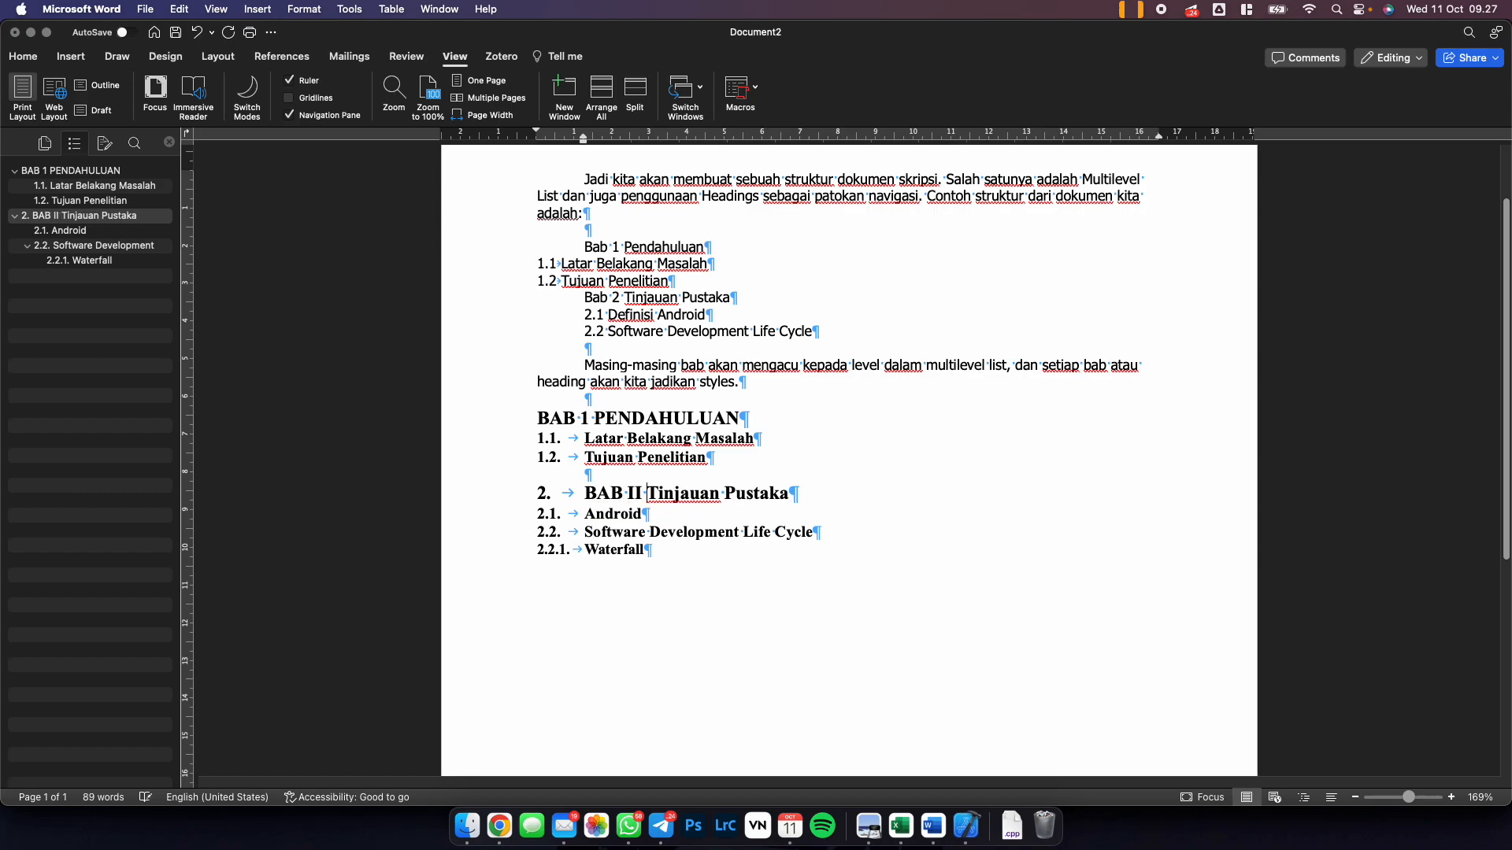
Convert the words "Tinjauan Pustaka" in the BAB II heading to uppercase.
key("shift+Right")
key("shift+Right")
key("shift+Right")
key("shift+Right")
key("shift+Right")
key("shift+Right")
key("shift+Right")
key("shift+Right")
key("shift+Right")
key("shift+Right")
key("shift+Right")
key("shift+Right")
key("shift+Right")
key("shift+Right")
key("shift+Right")
key("shift+Right")
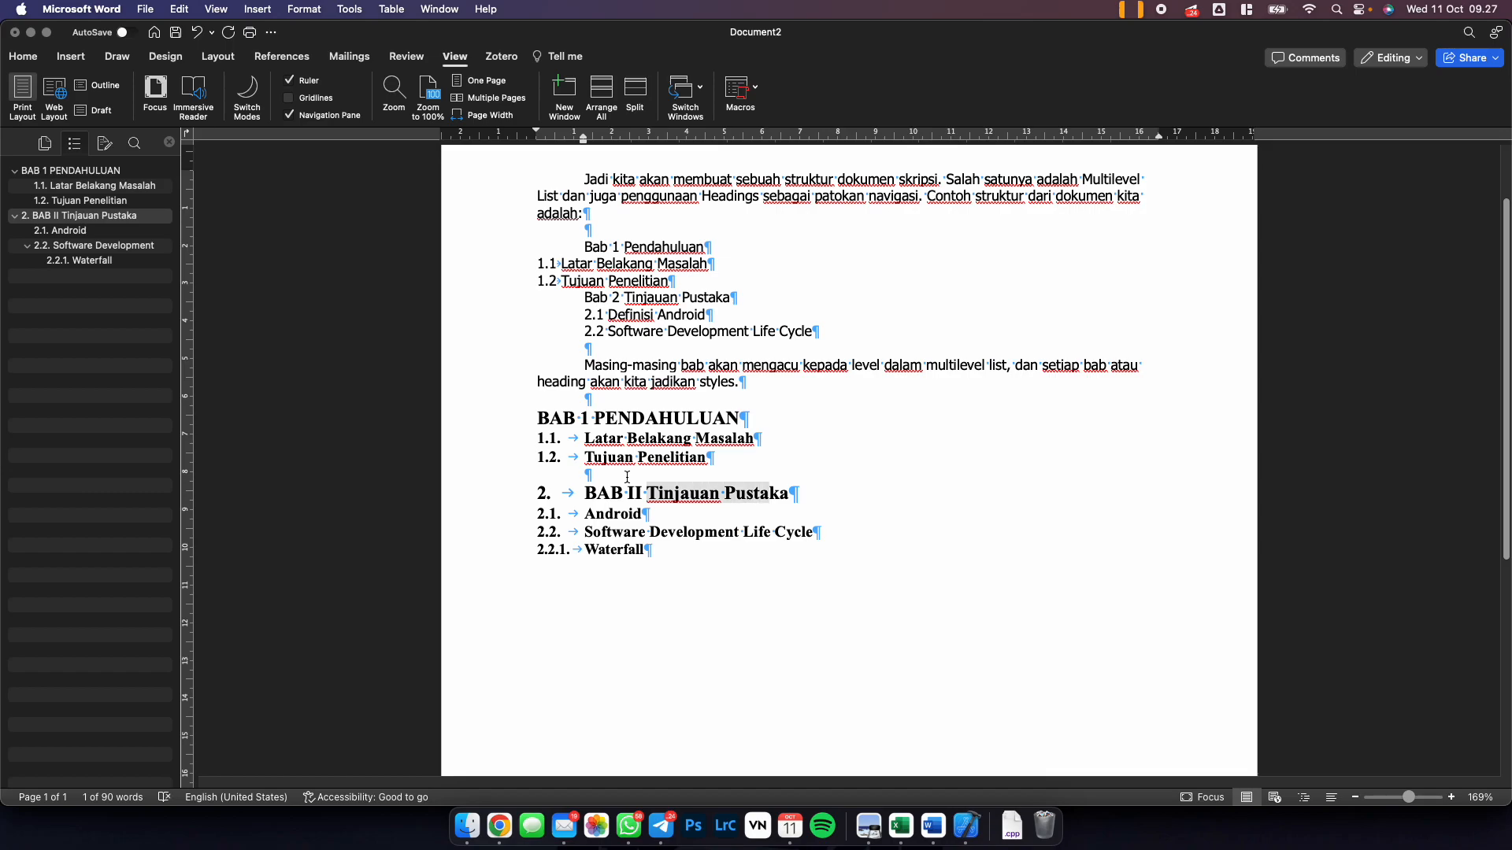
left_click(23, 56)
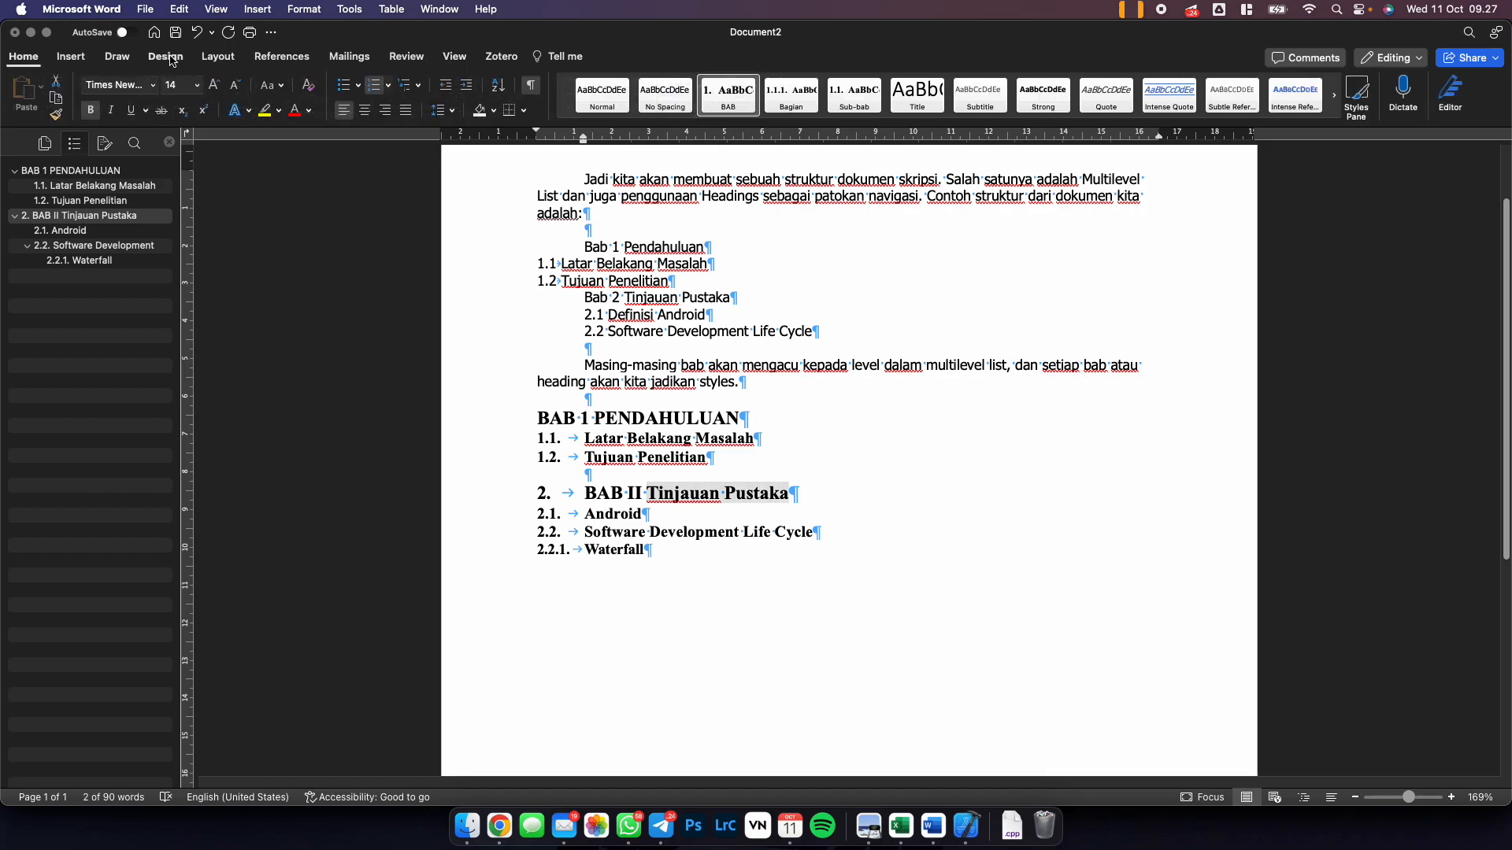
left_click(274, 85)
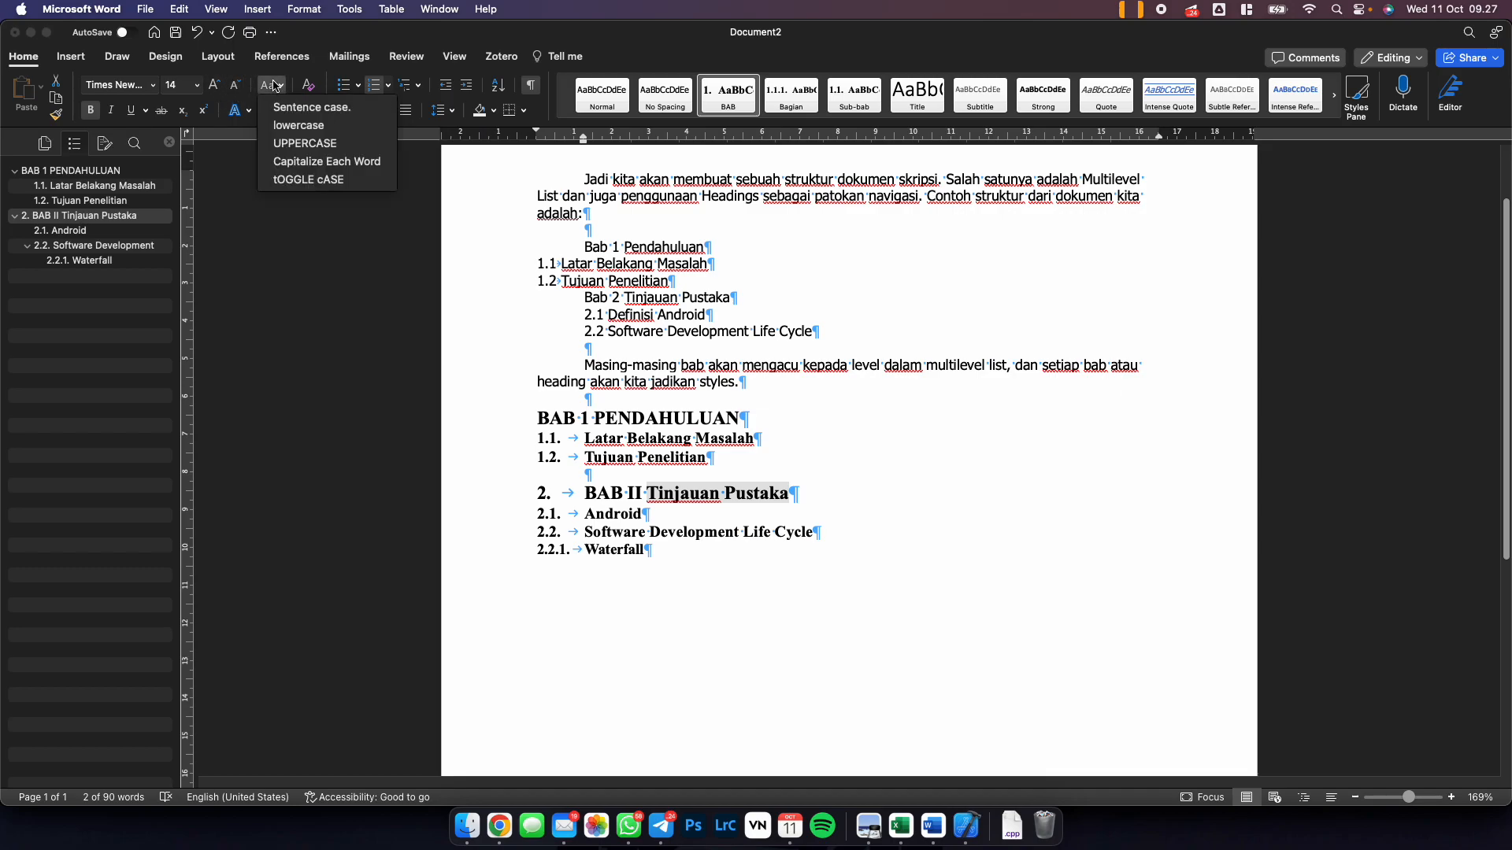
left_click(299, 144)
Remove the list number and its indent from the "BAB II TINJAUAN PUSTAKA" heading.
left_click(584, 493)
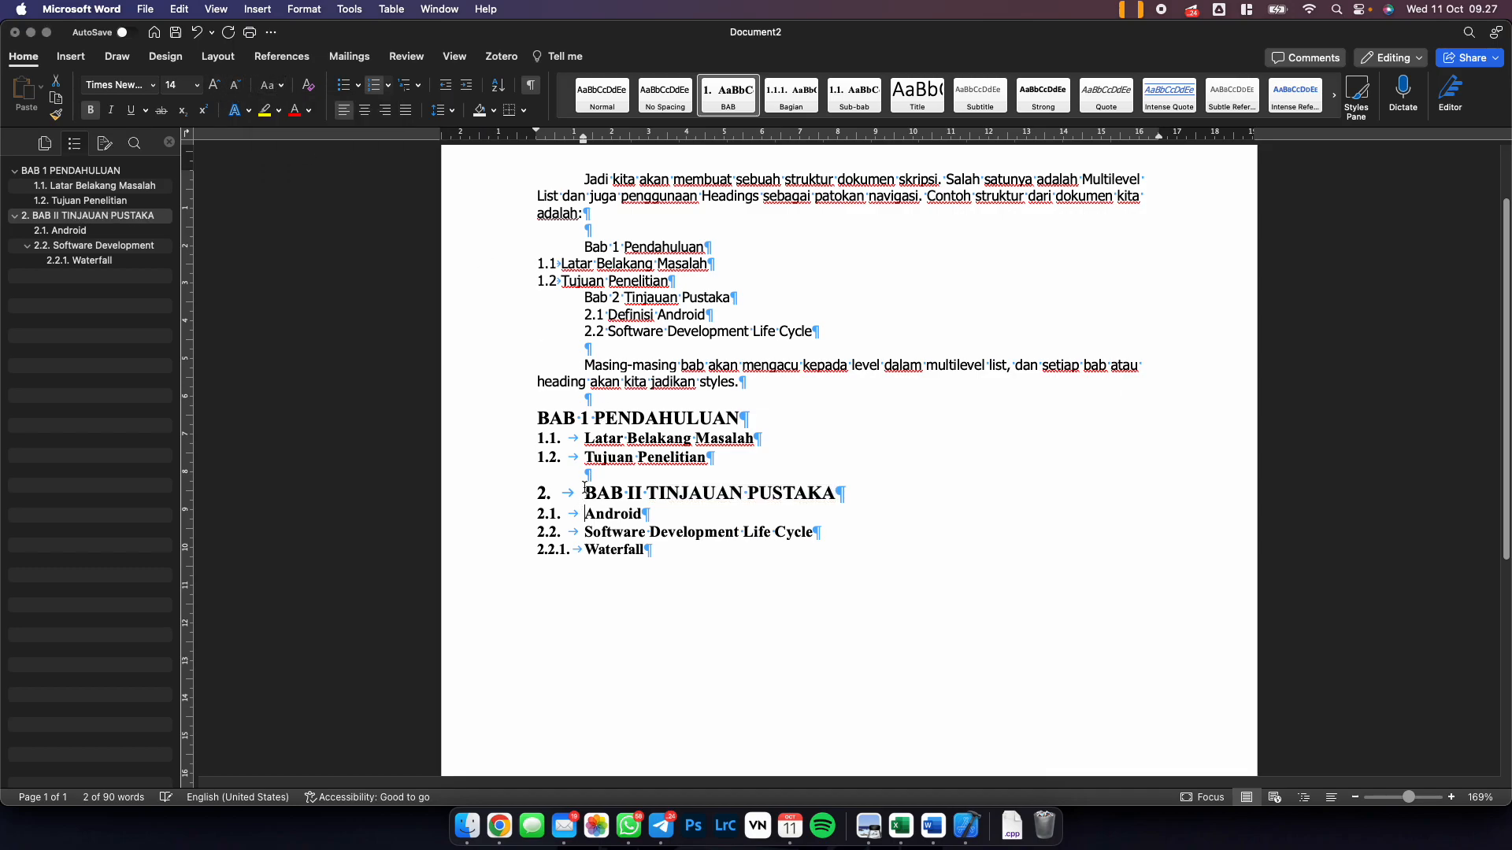
key("BackSpace")
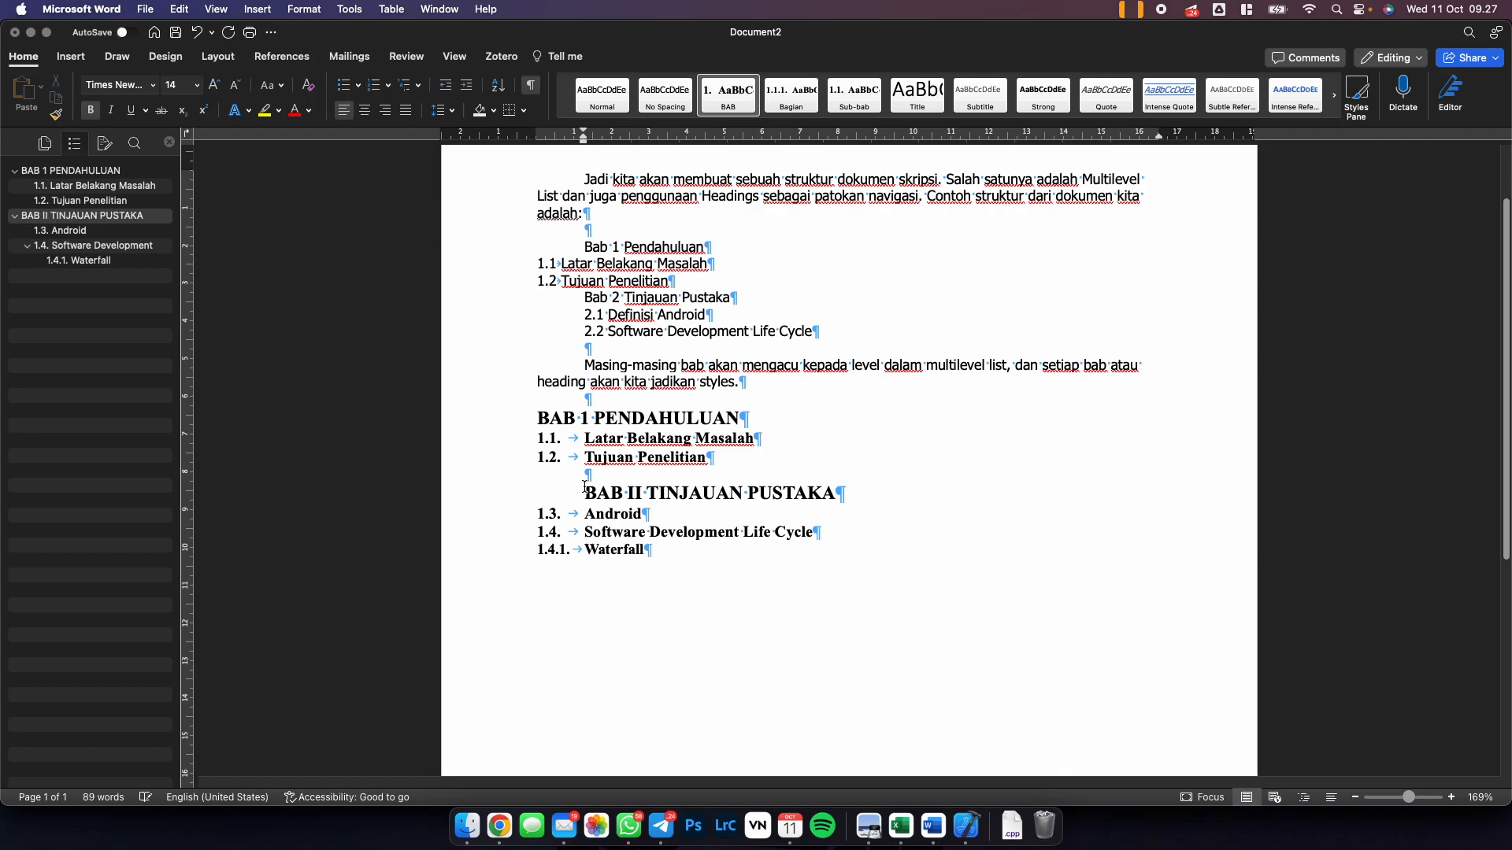
key("BackSpace")
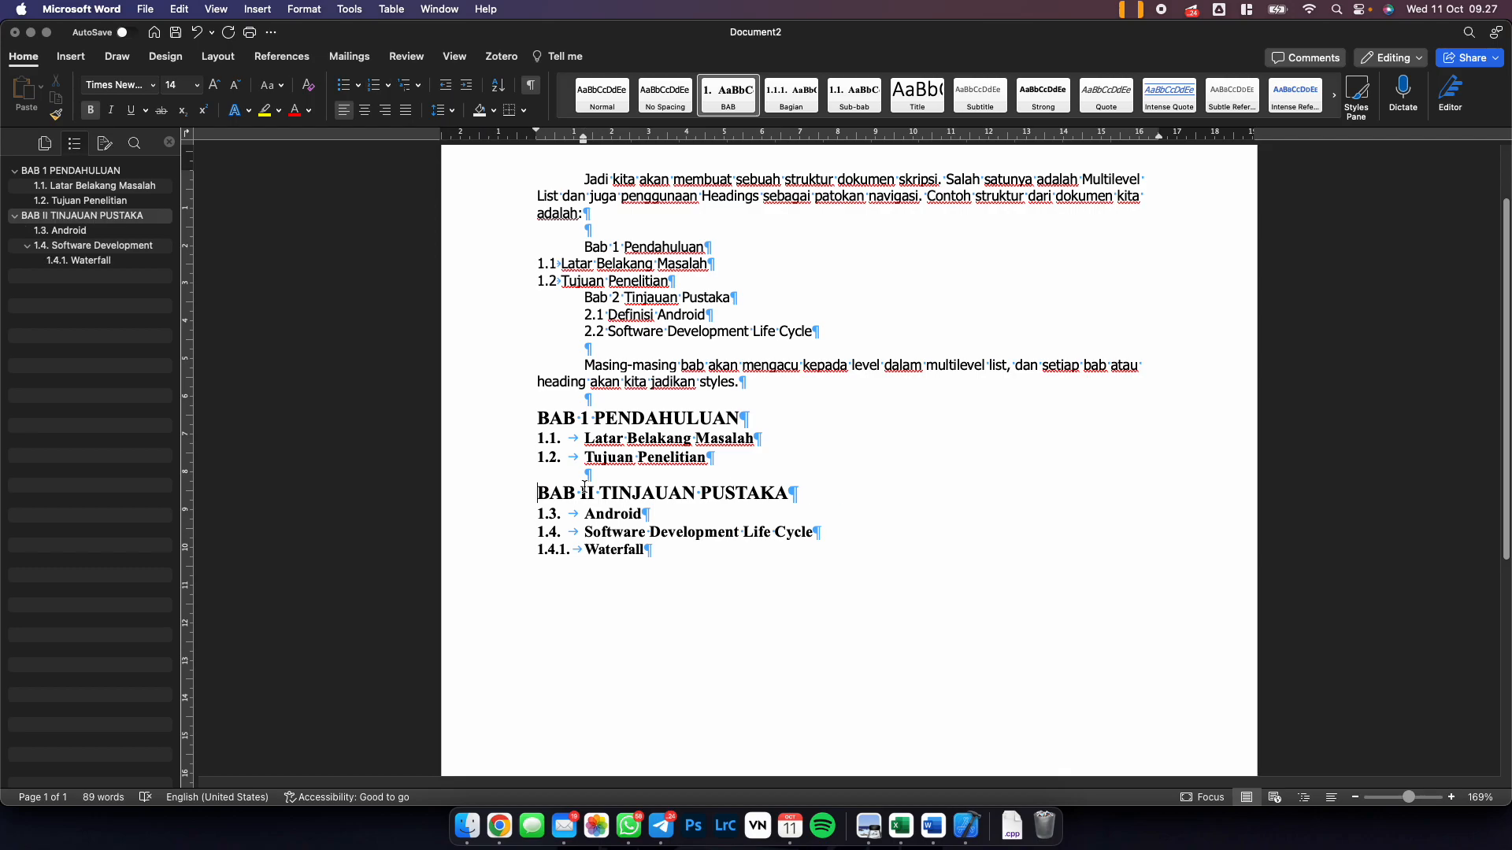
Try to restart the list numbering at the "Android" heading under BAB II.
left_click(549, 513)
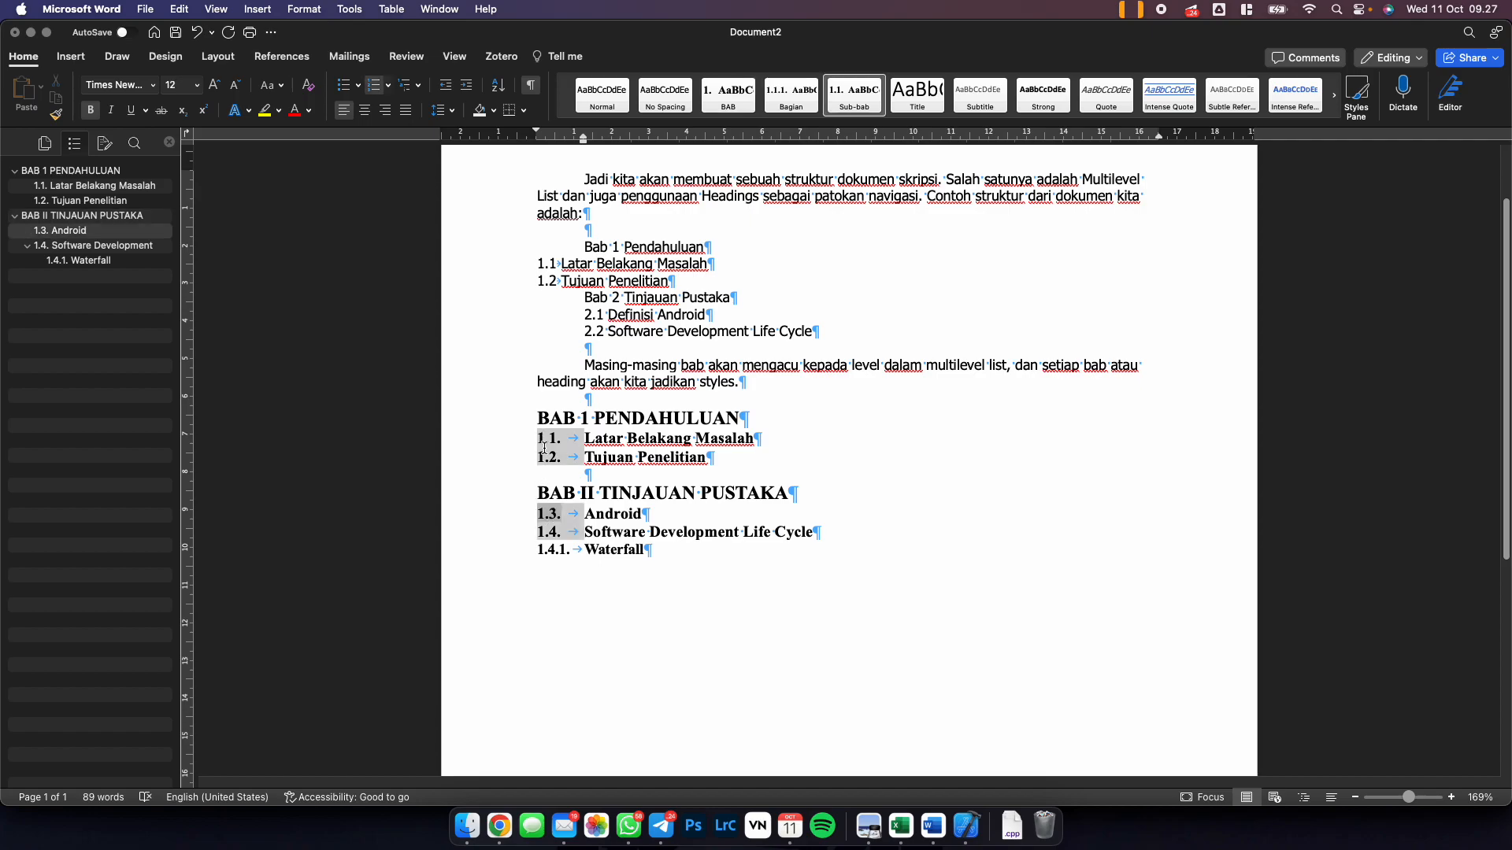
right_click(549, 518)
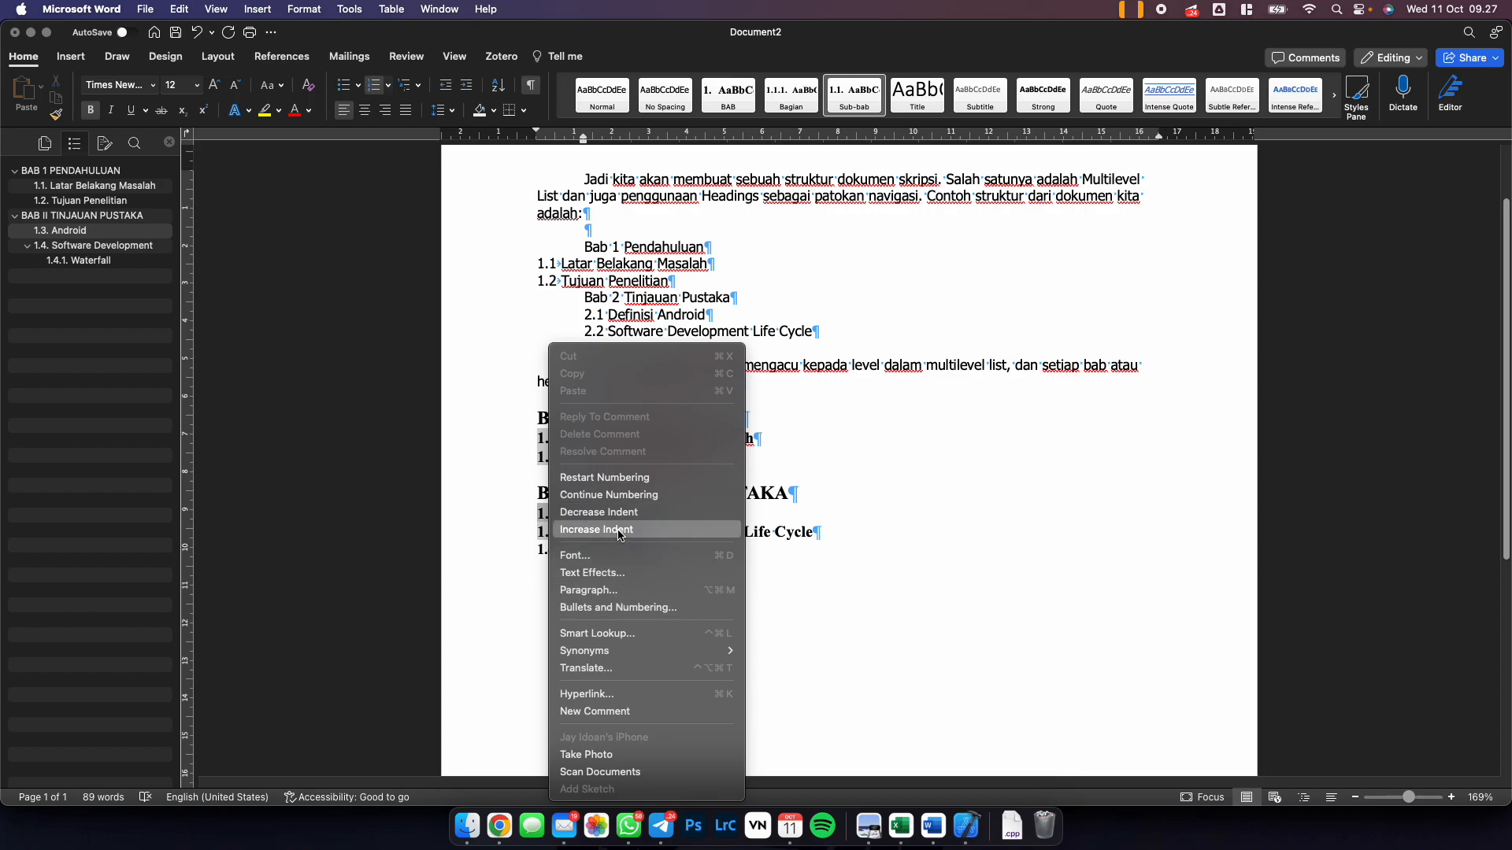
left_click(624, 478)
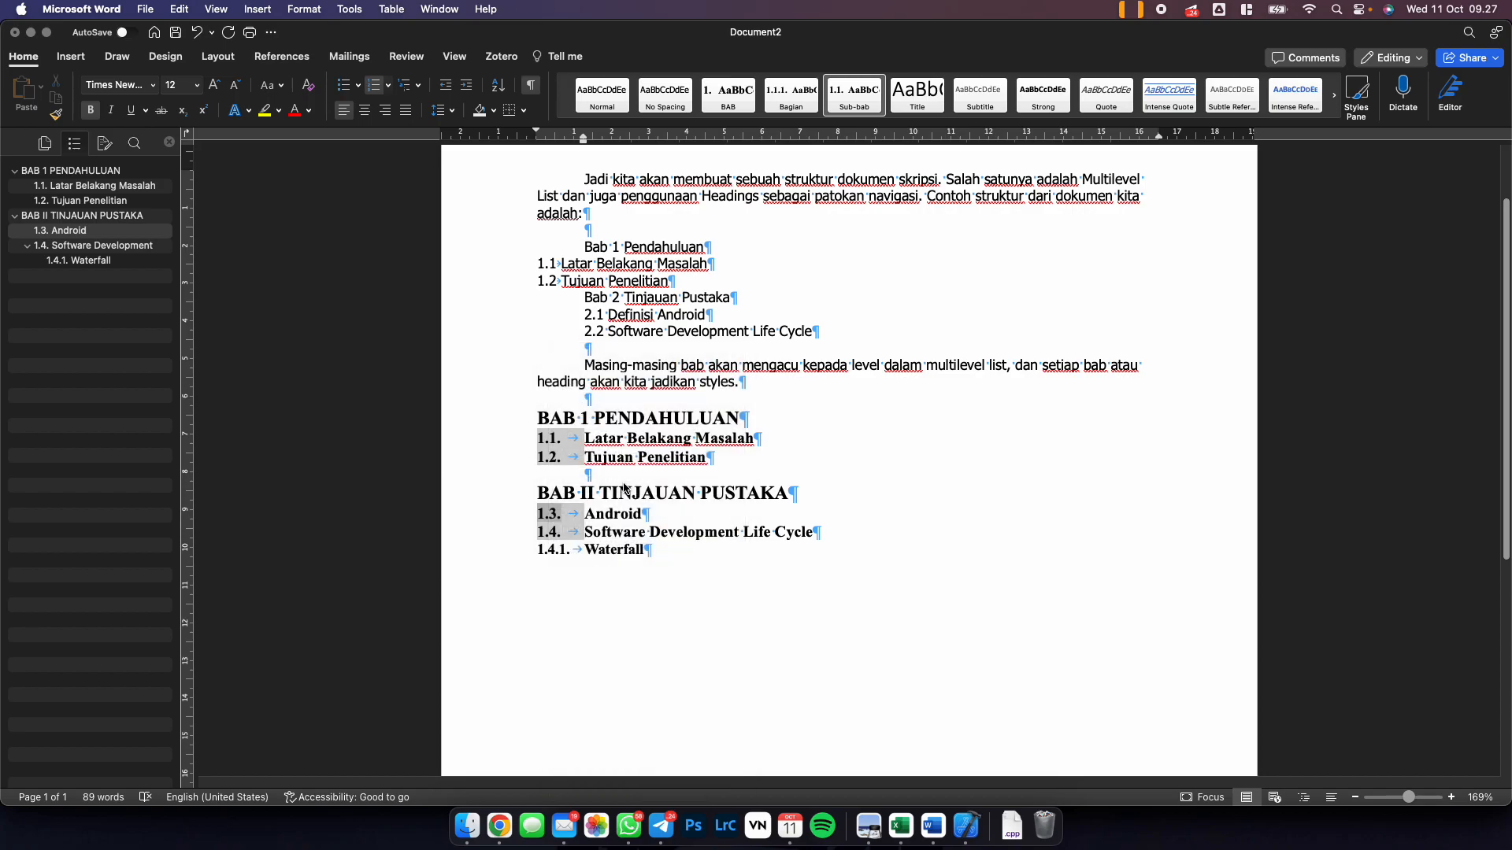
key("super+z")
Try customizing the outline numbering of the "Android" heading so level 2 starts at 2, and undo it.
right_click(539, 514)
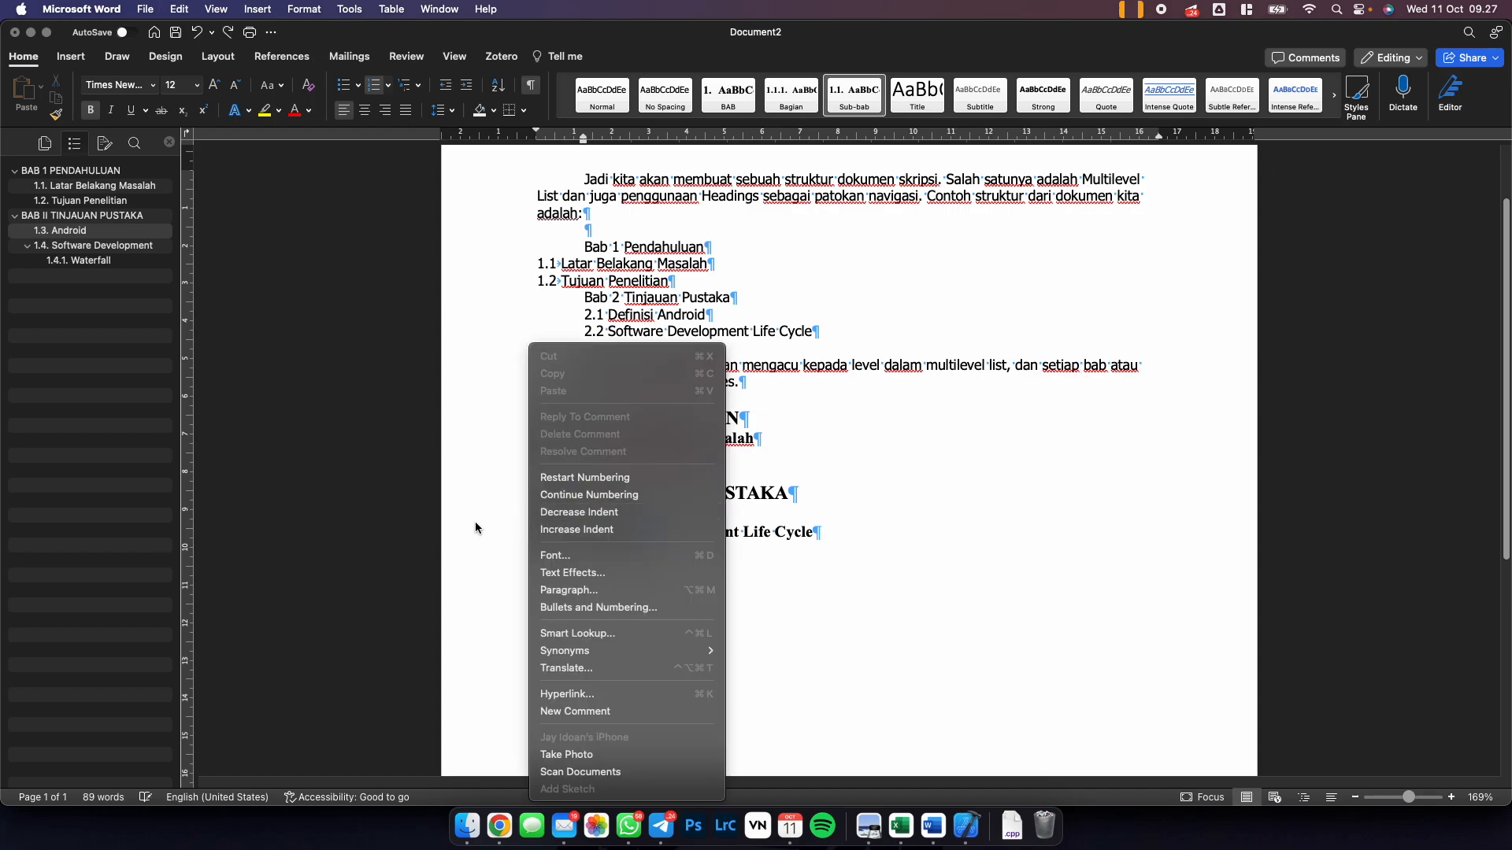
left_click(476, 526)
right_click(542, 523)
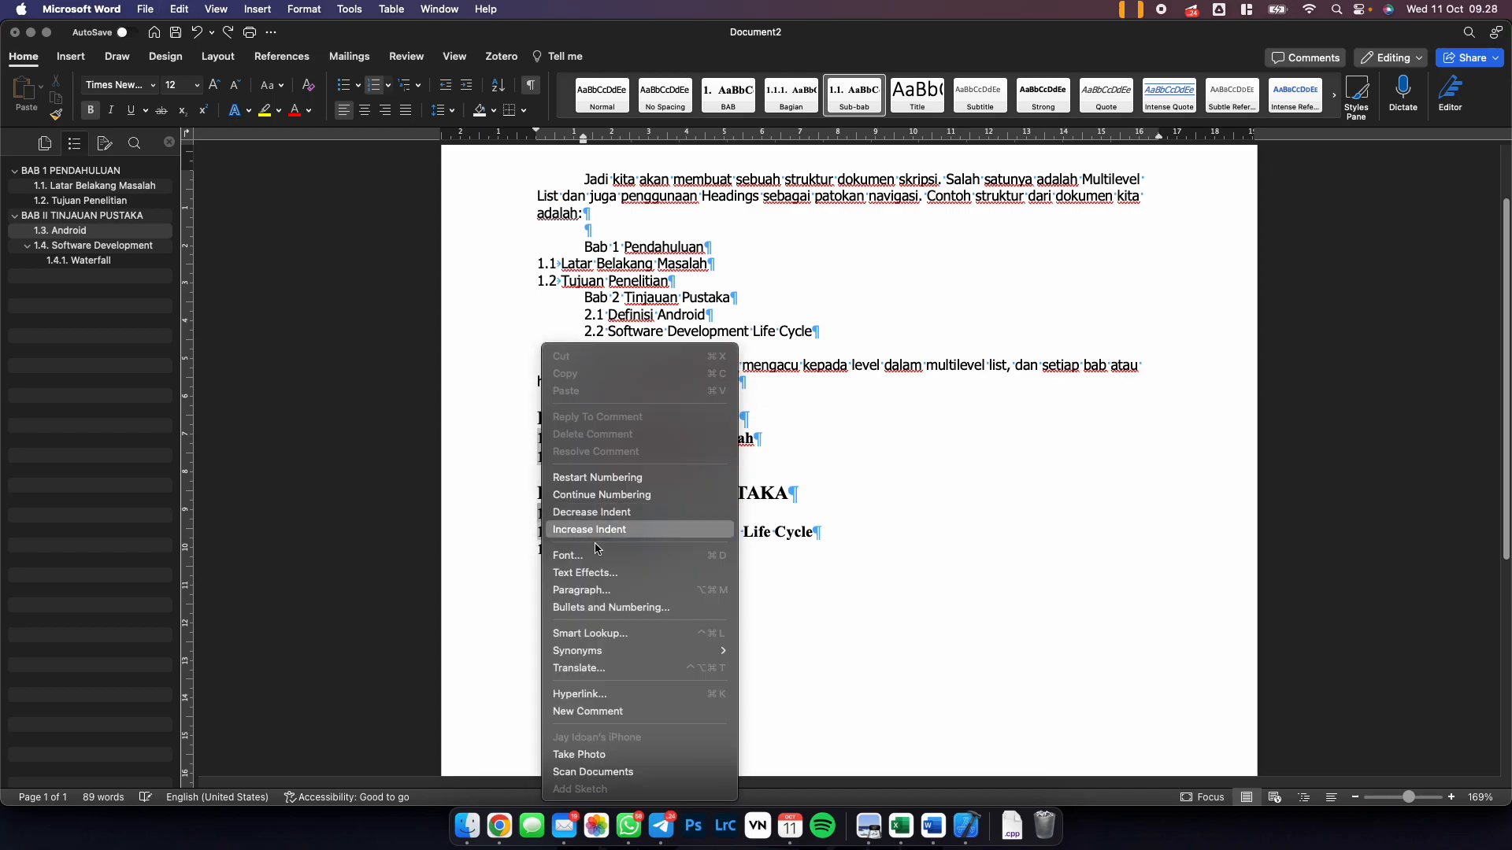
left_click(604, 608)
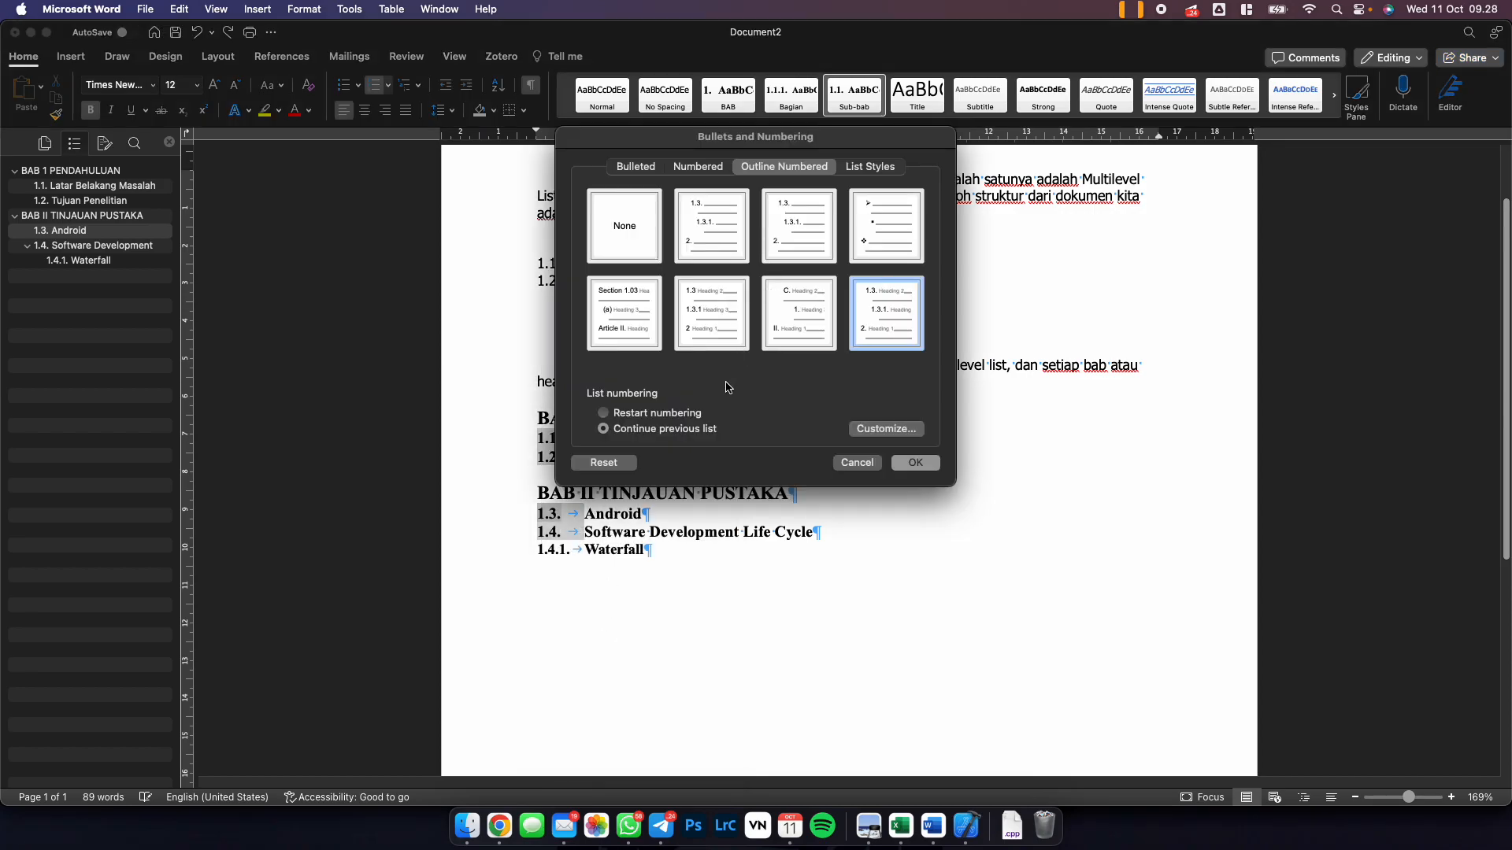
left_click(882, 429)
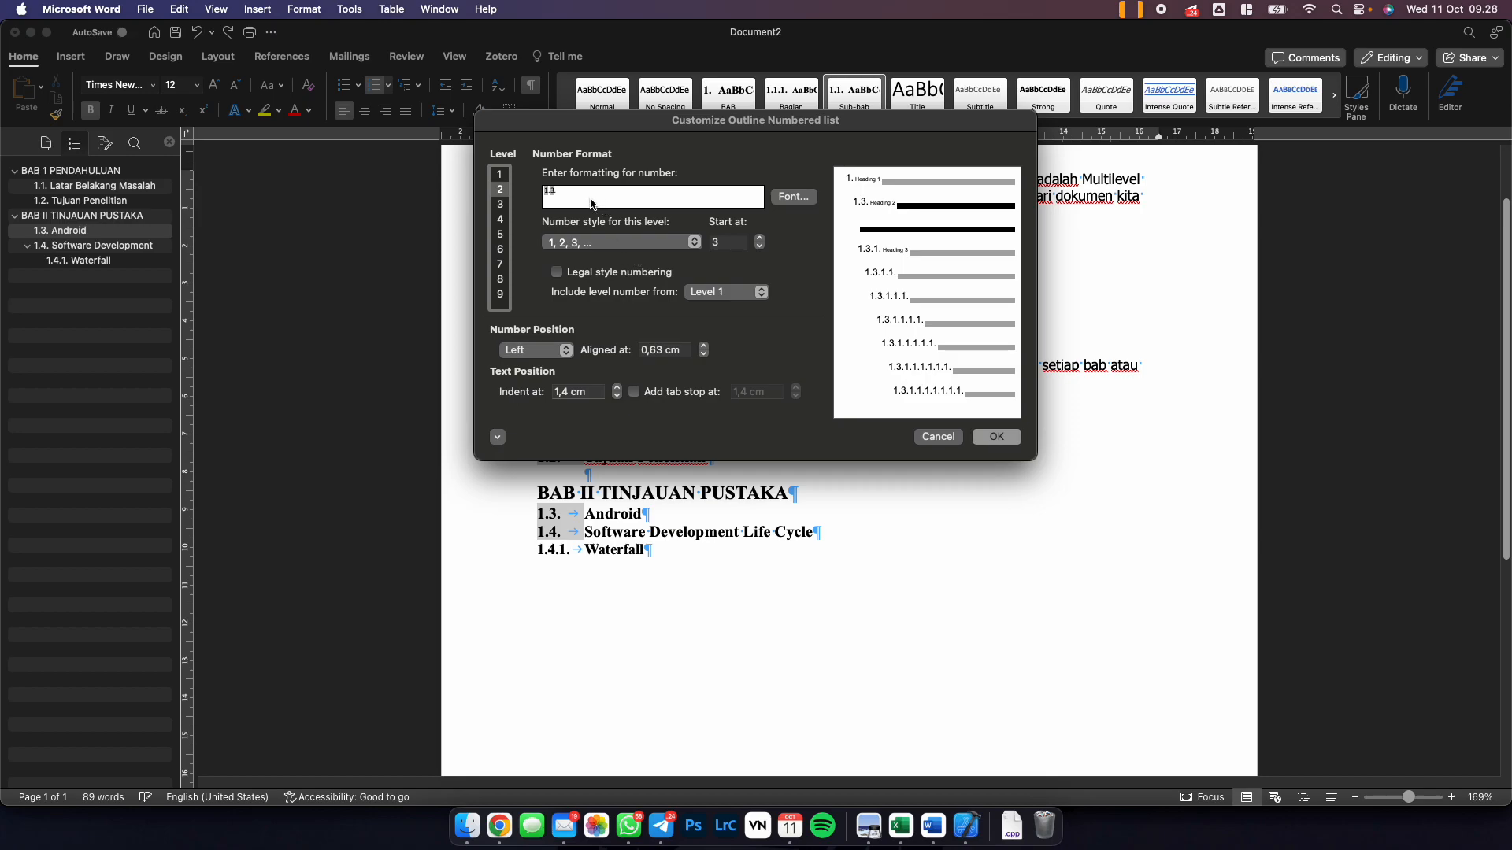
left_click(712, 293)
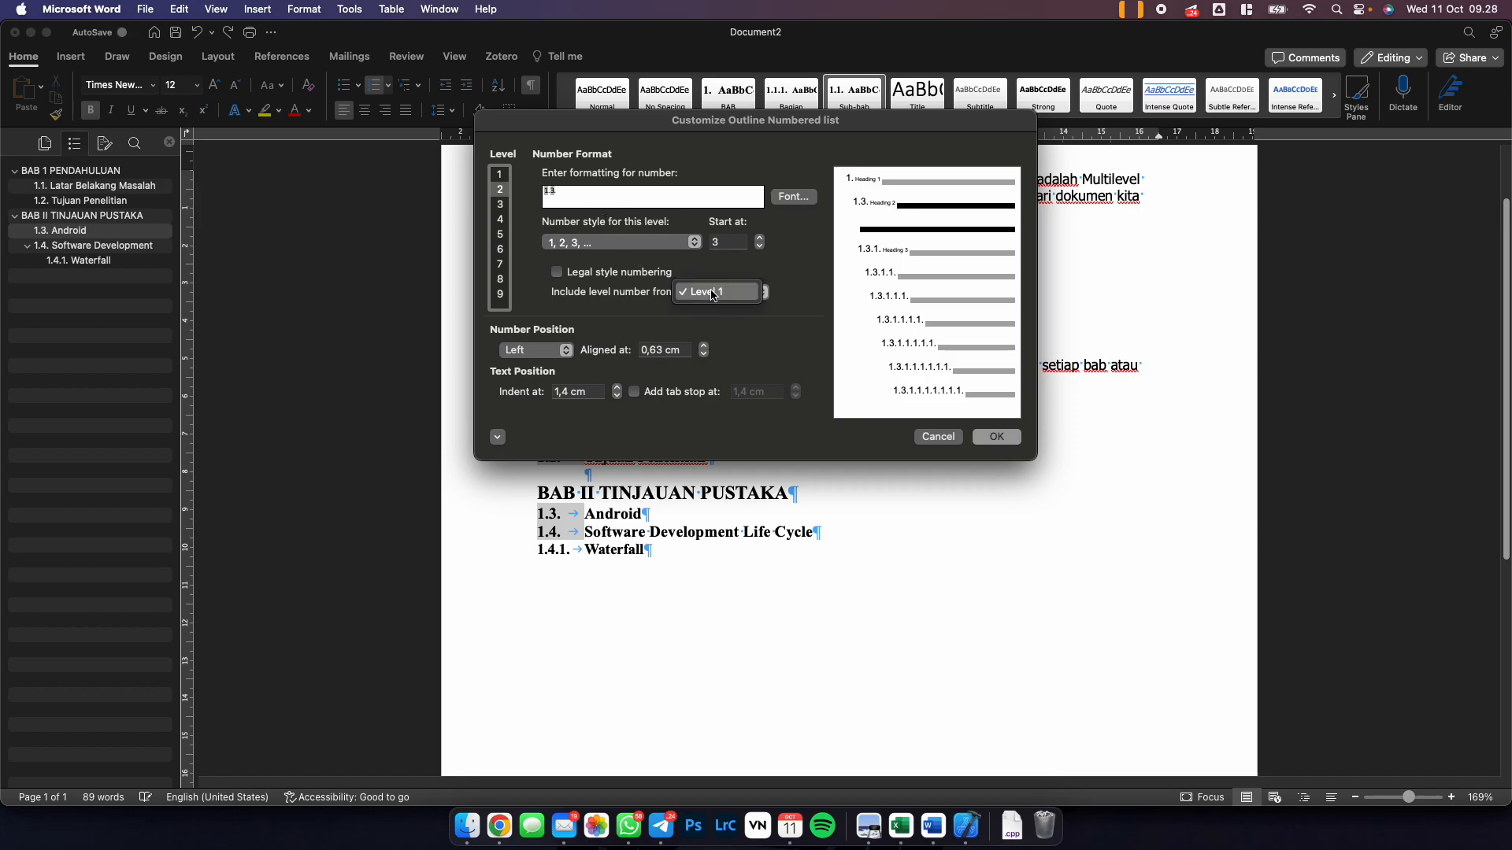
left_click(711, 293)
left_click(726, 242)
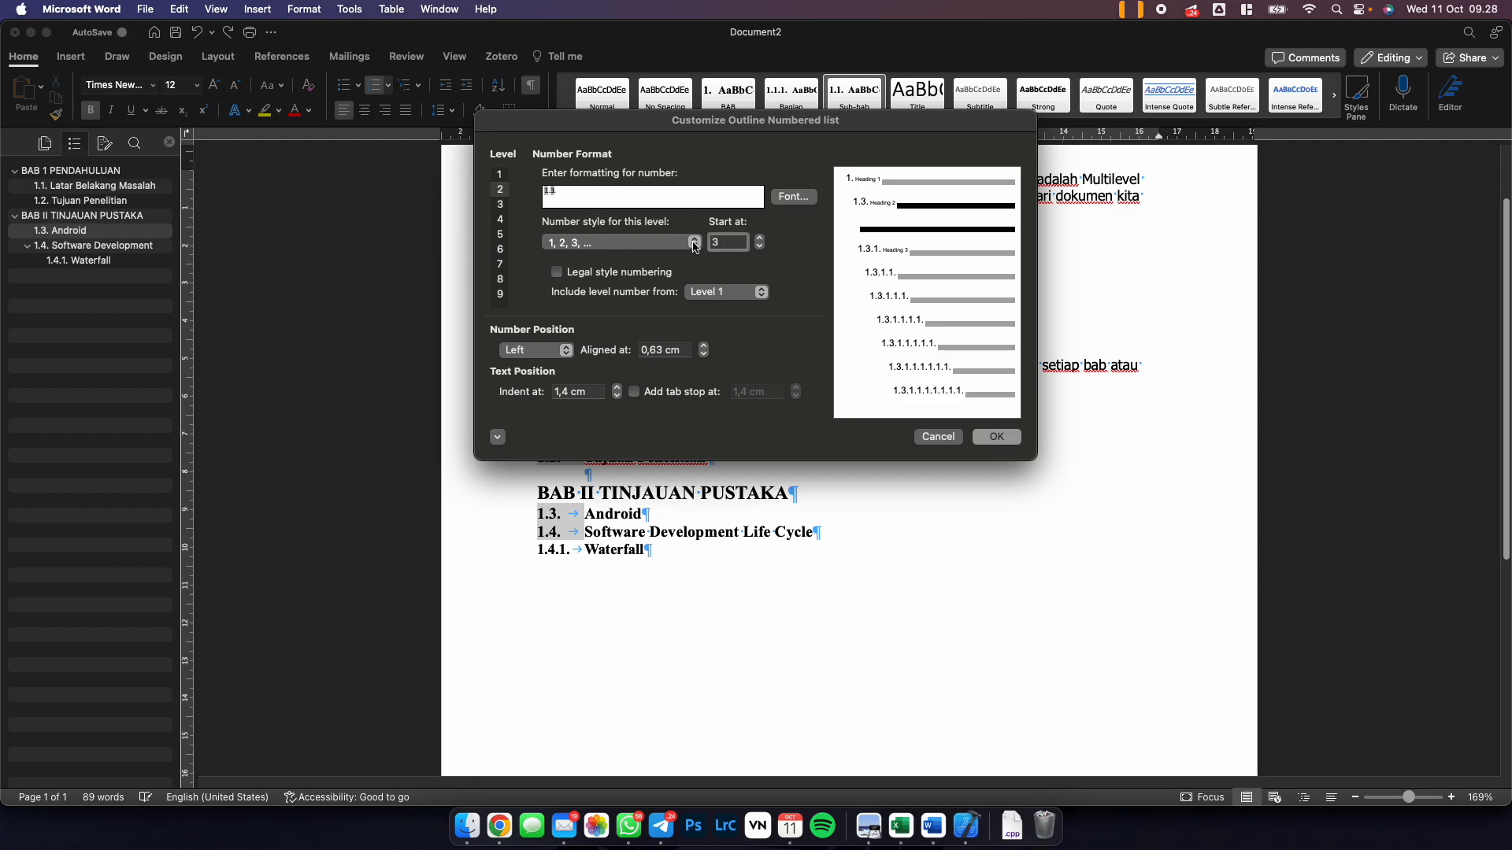
left_click(760, 246)
left_click(996, 436)
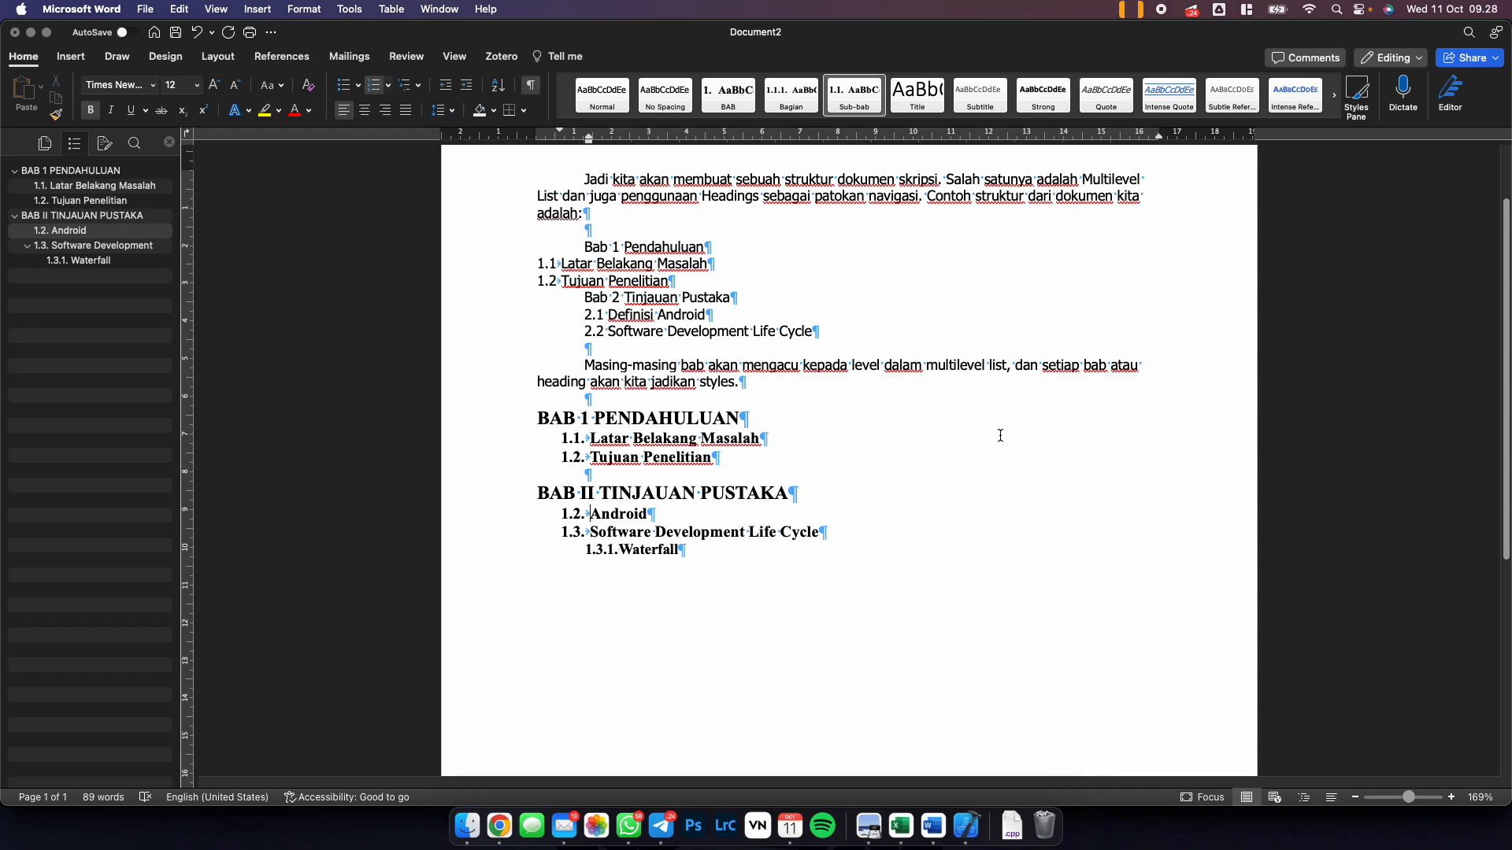
key("super+z")
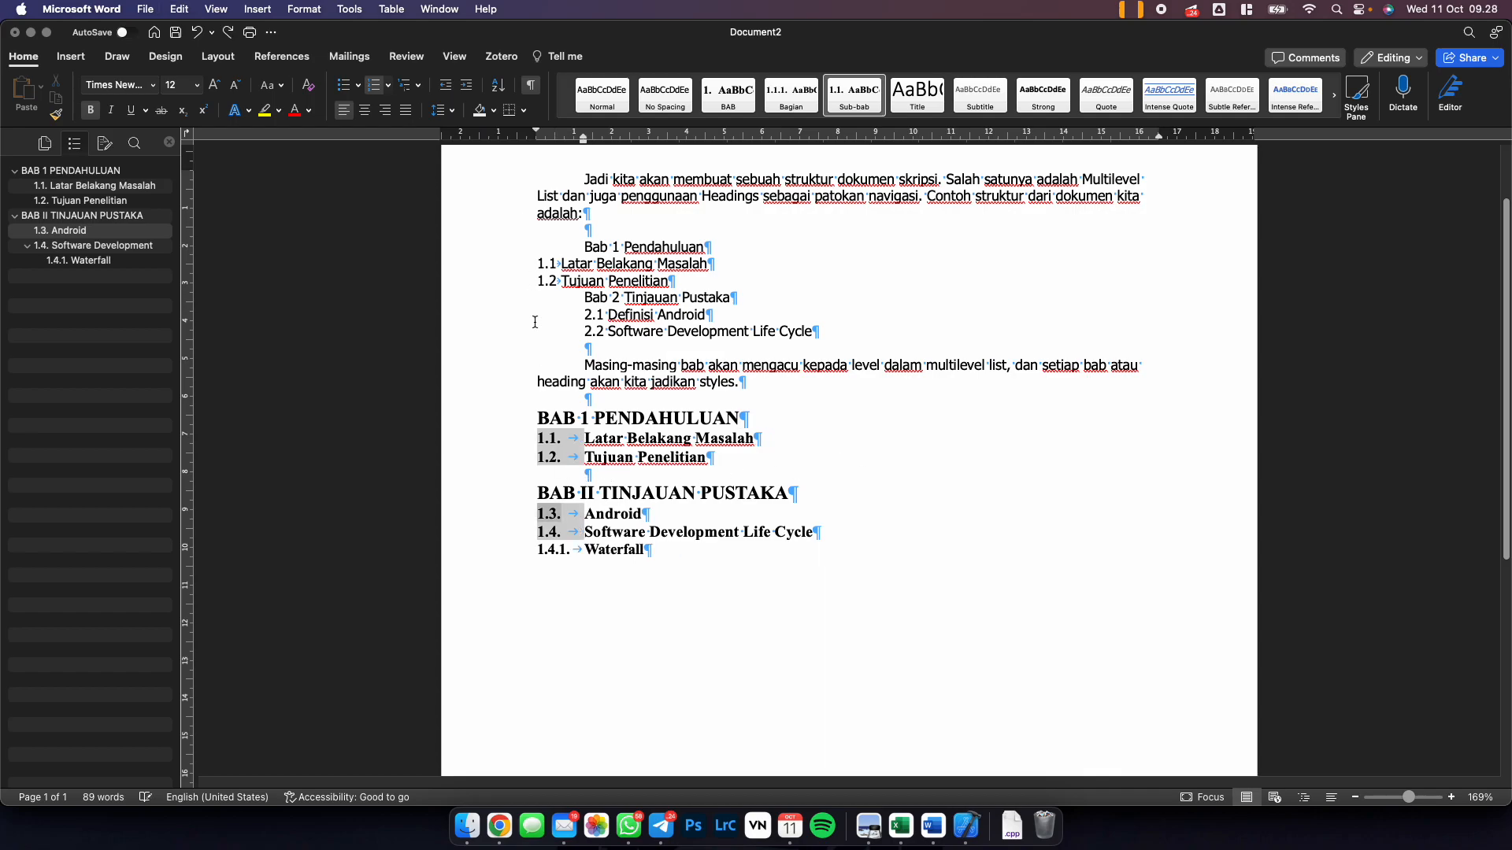
Try reapplying the outline numbering from the "Android" heading with level 1 selected in its customization, and undo it.
right_click(555, 515)
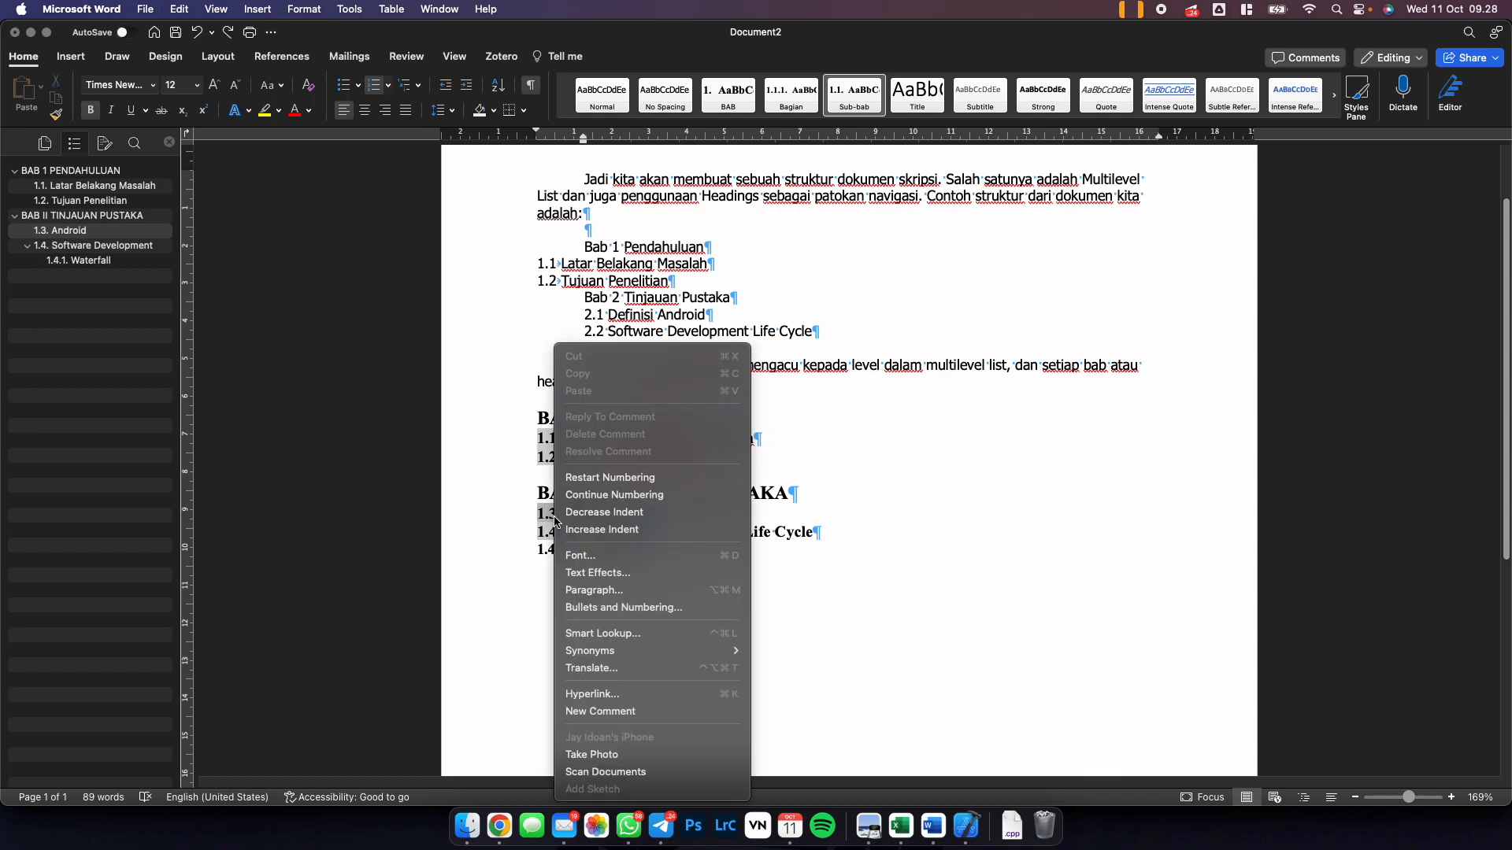
left_click(614, 607)
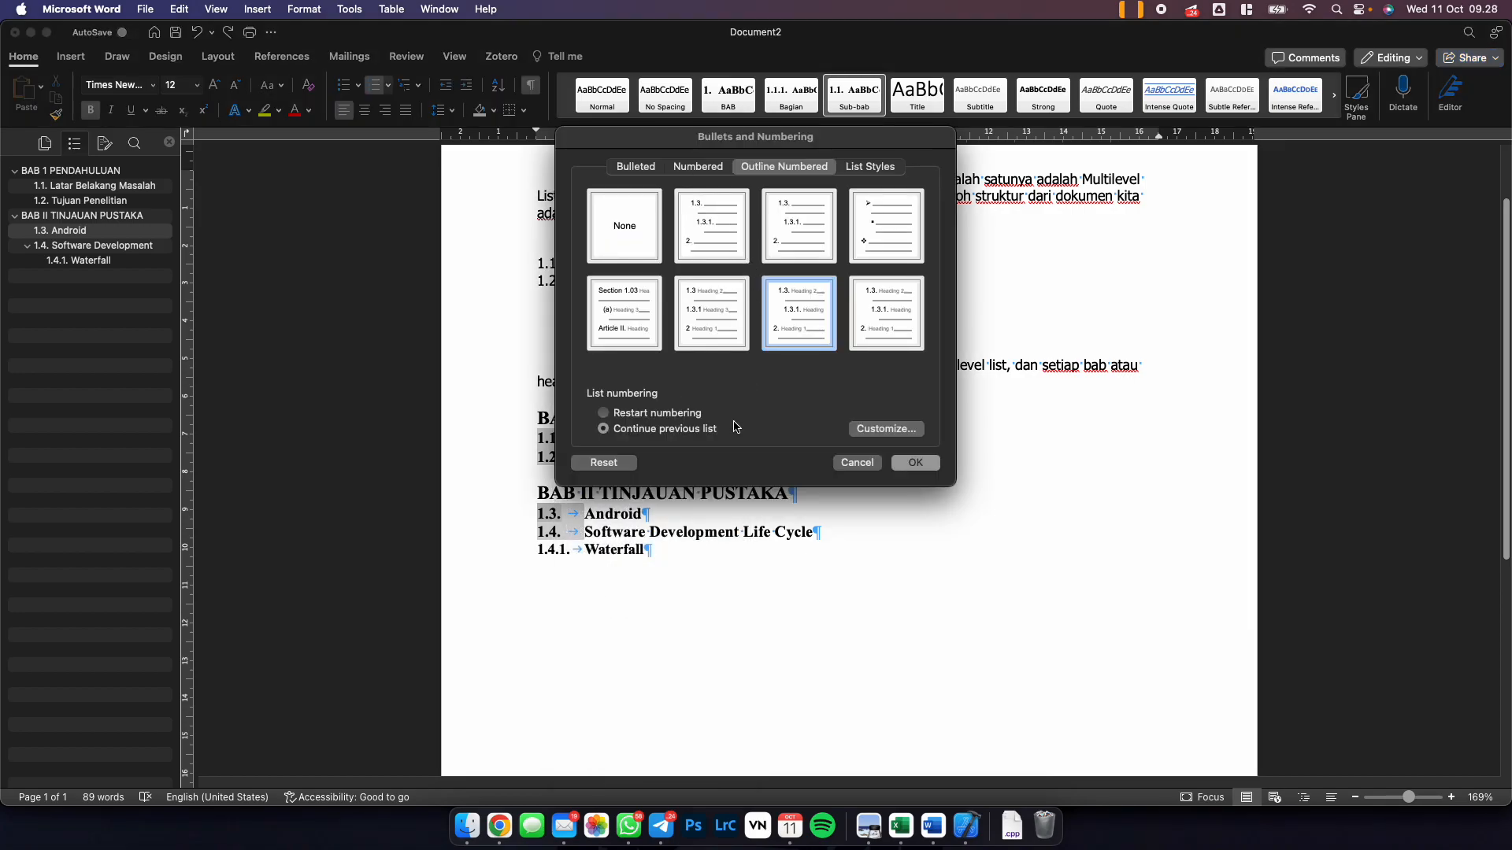
left_click(886, 428)
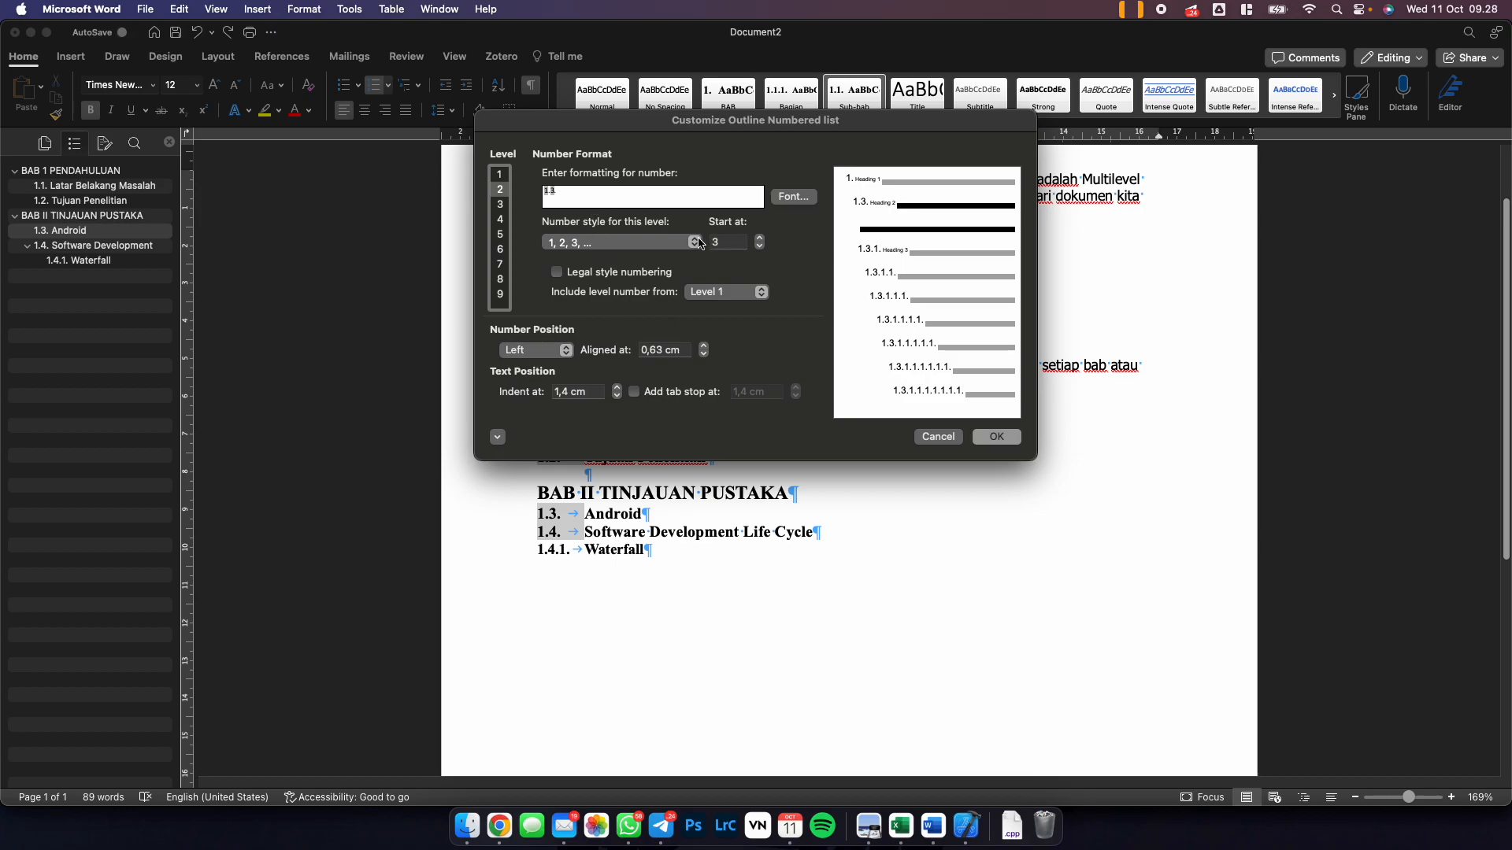
left_click(560, 195)
left_click(500, 175)
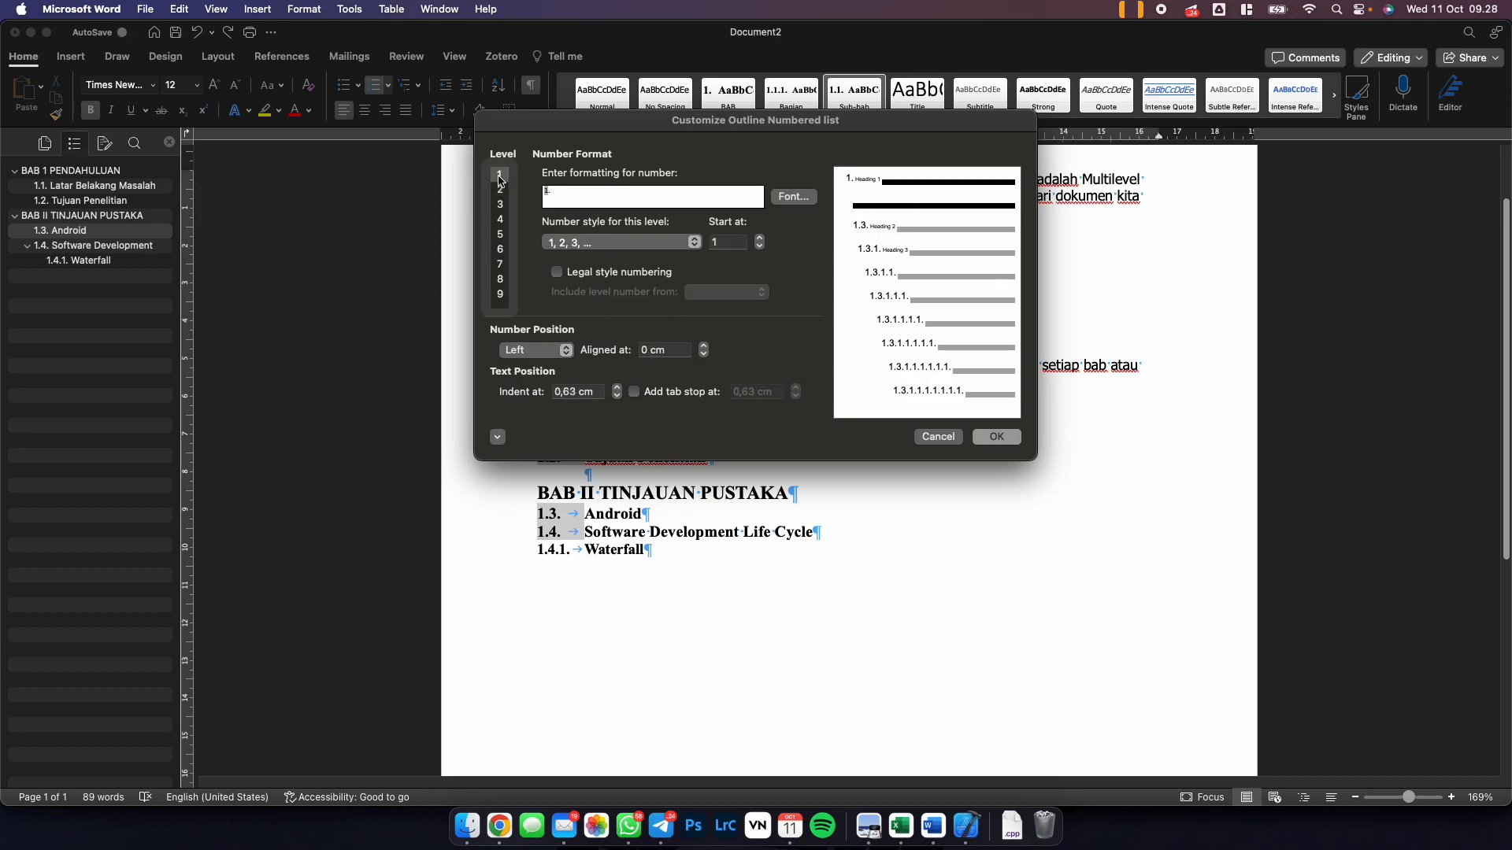
left_click(978, 437)
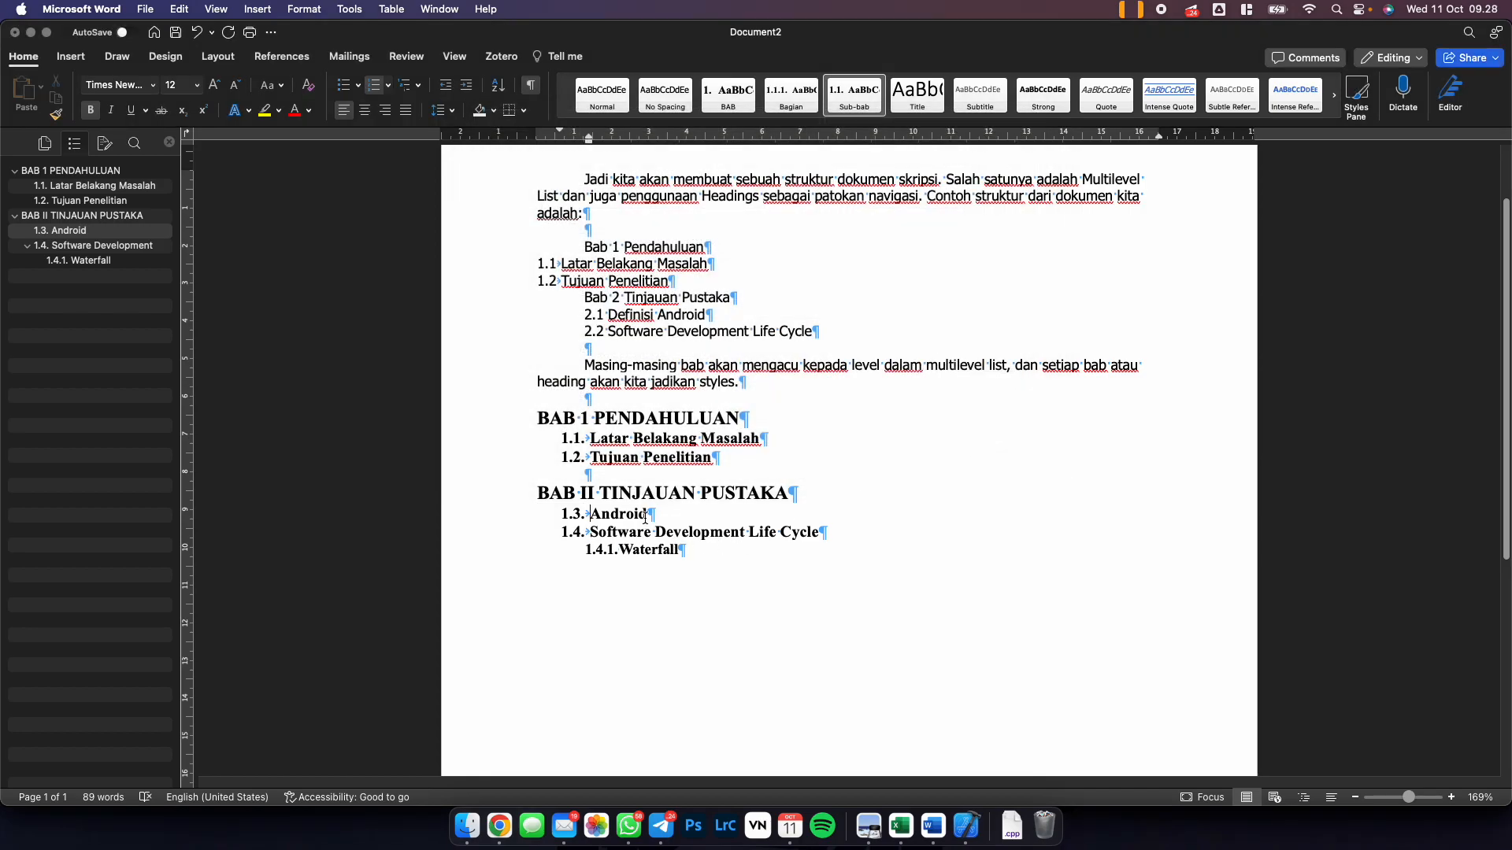
left_click(574, 515)
key("super+z")
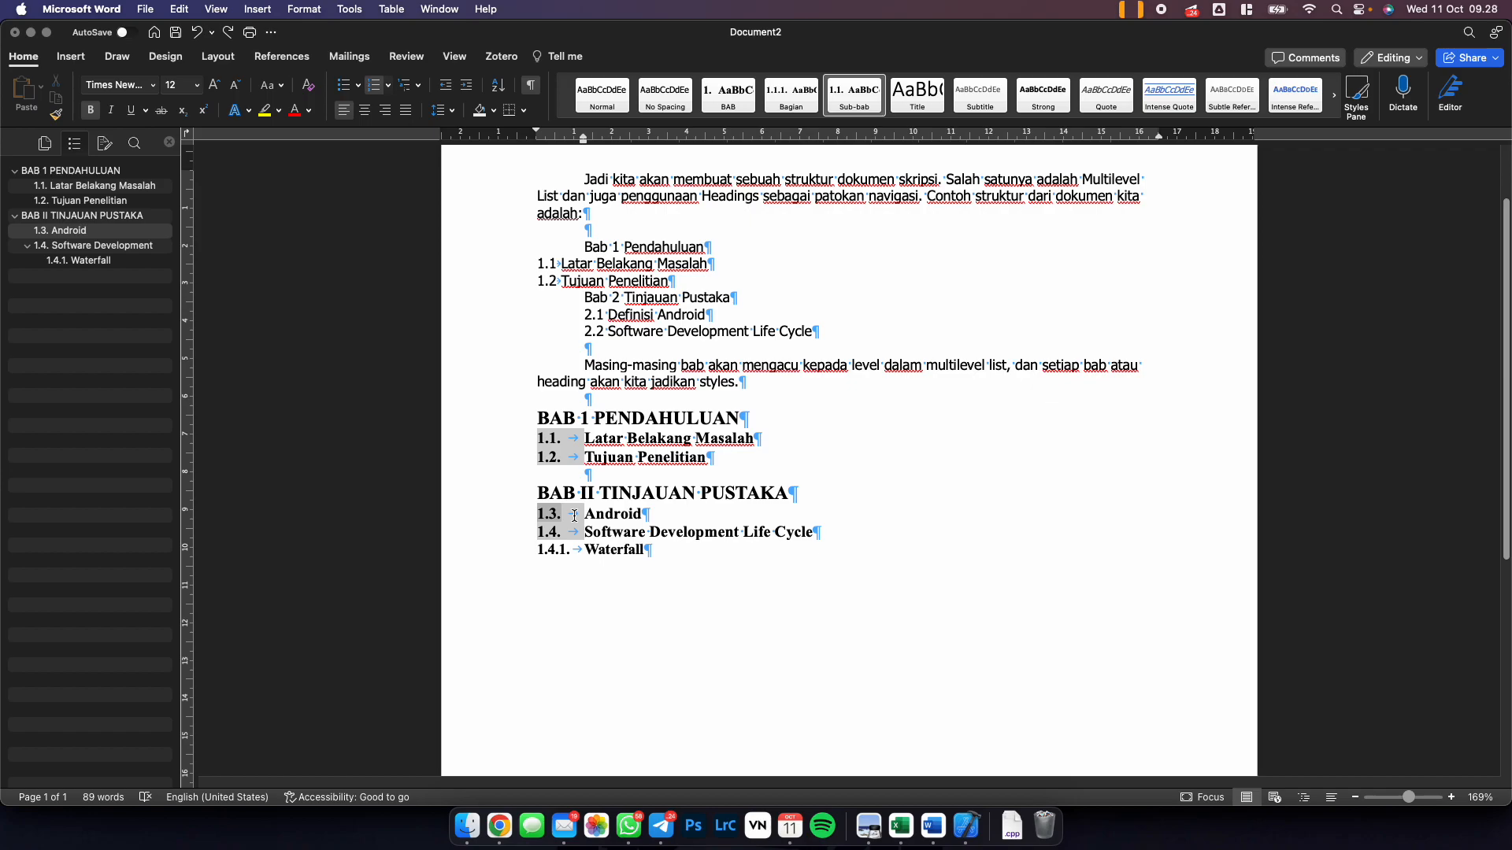
Undo the removal of the list number from the "BAB II TINJAUAN PUSTAKA" heading, keeping its uppercase text.
key("super+z")
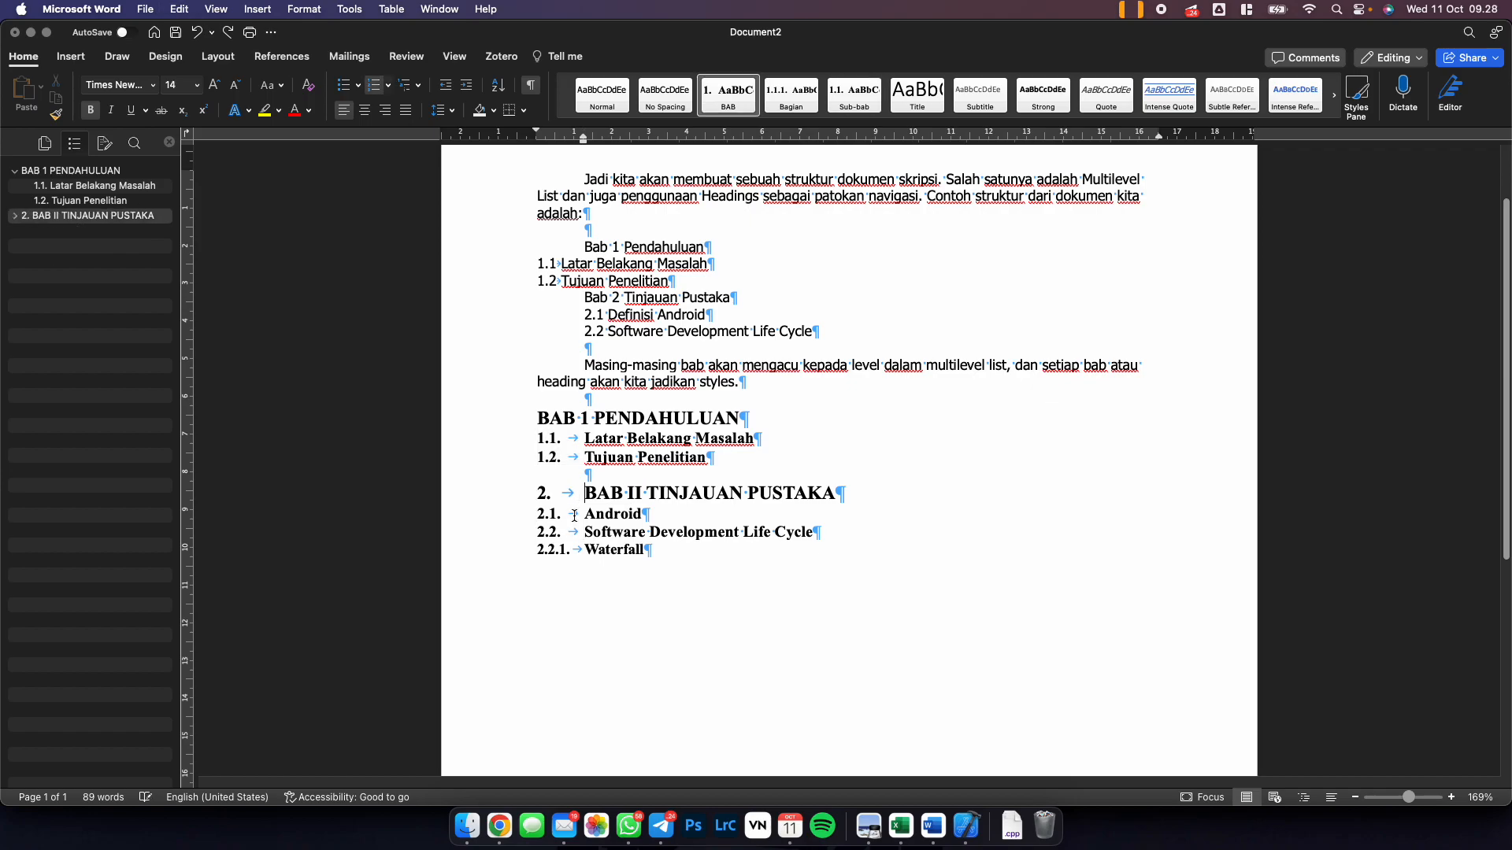
key("super+z")
key("super+y")
Try customizing the level 1 number format of the "BAB II TINJAUAN PUSTAKA" heading to the 1, 2, 3 style without a trailing period, and undo it.
right_click(540, 492)
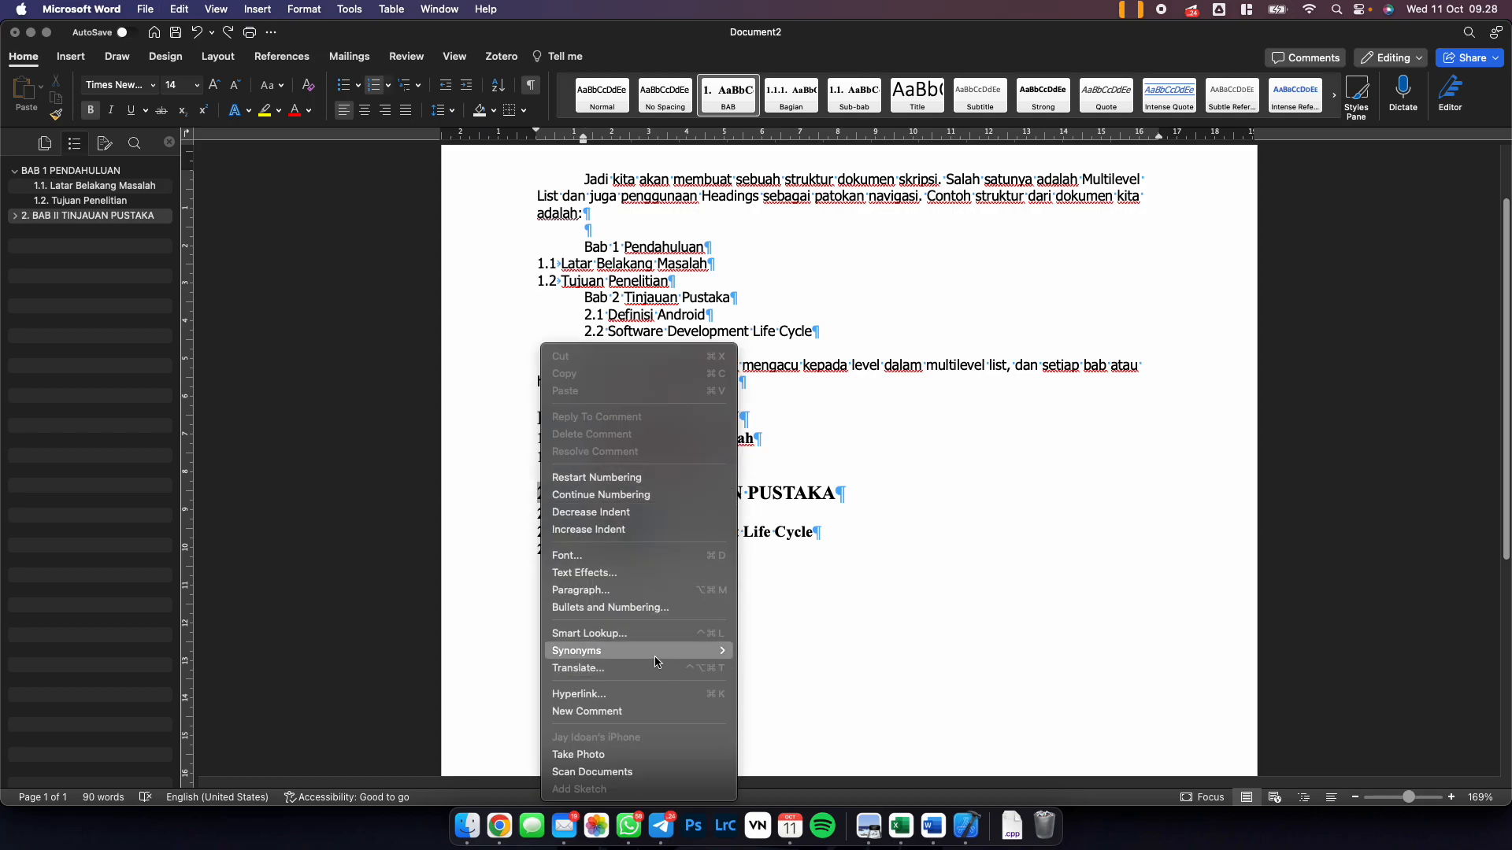
left_click(669, 607)
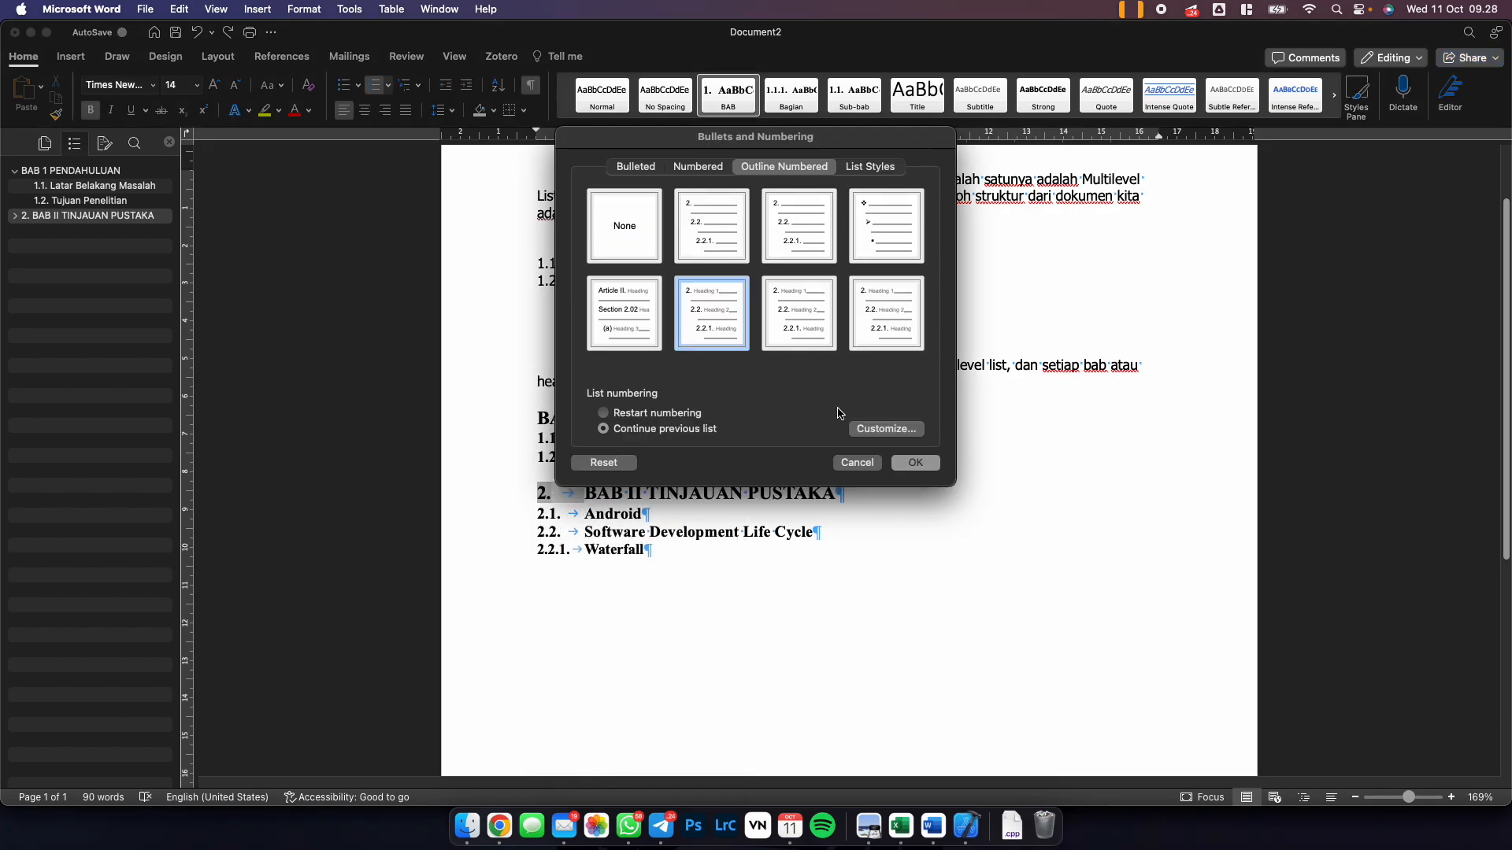
left_click(874, 432)
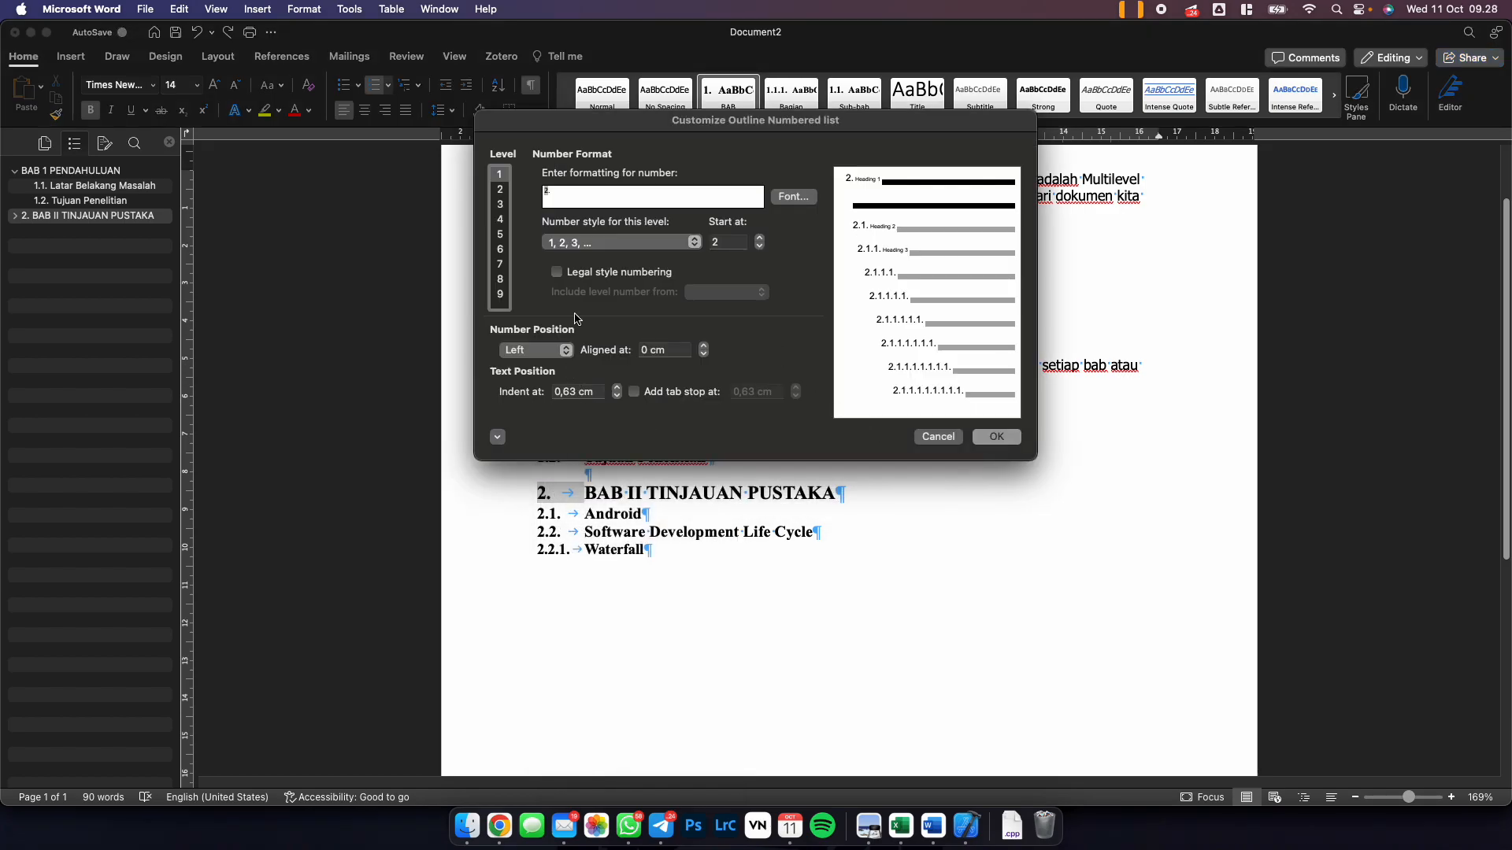
left_click(607, 200)
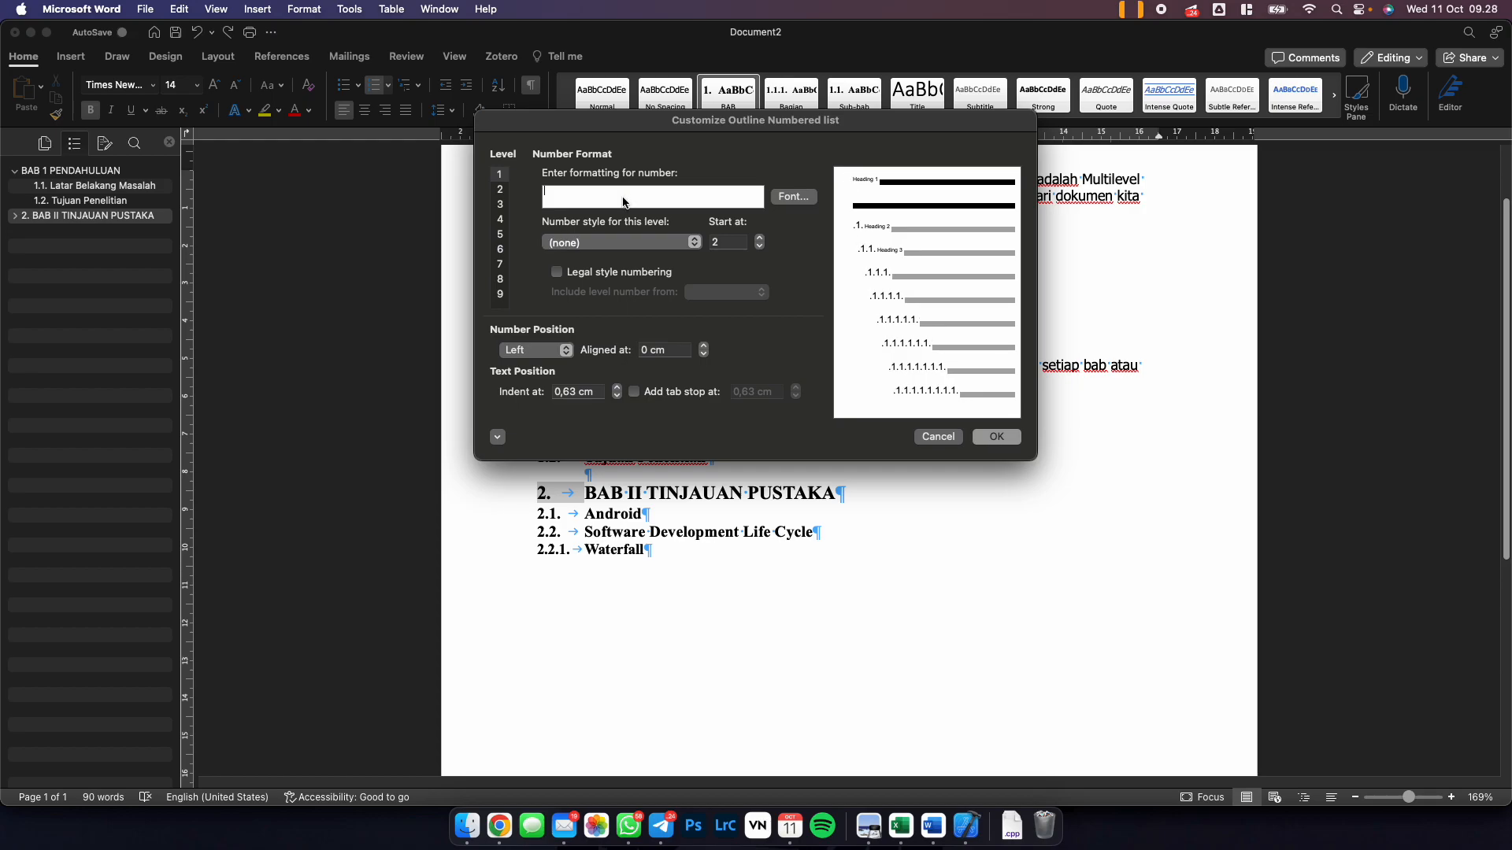
left_click(639, 243)
left_click(639, 243)
left_click(638, 254)
left_click(637, 247)
left_click(634, 244)
left_click(634, 242)
left_click(634, 242)
left_click(634, 242)
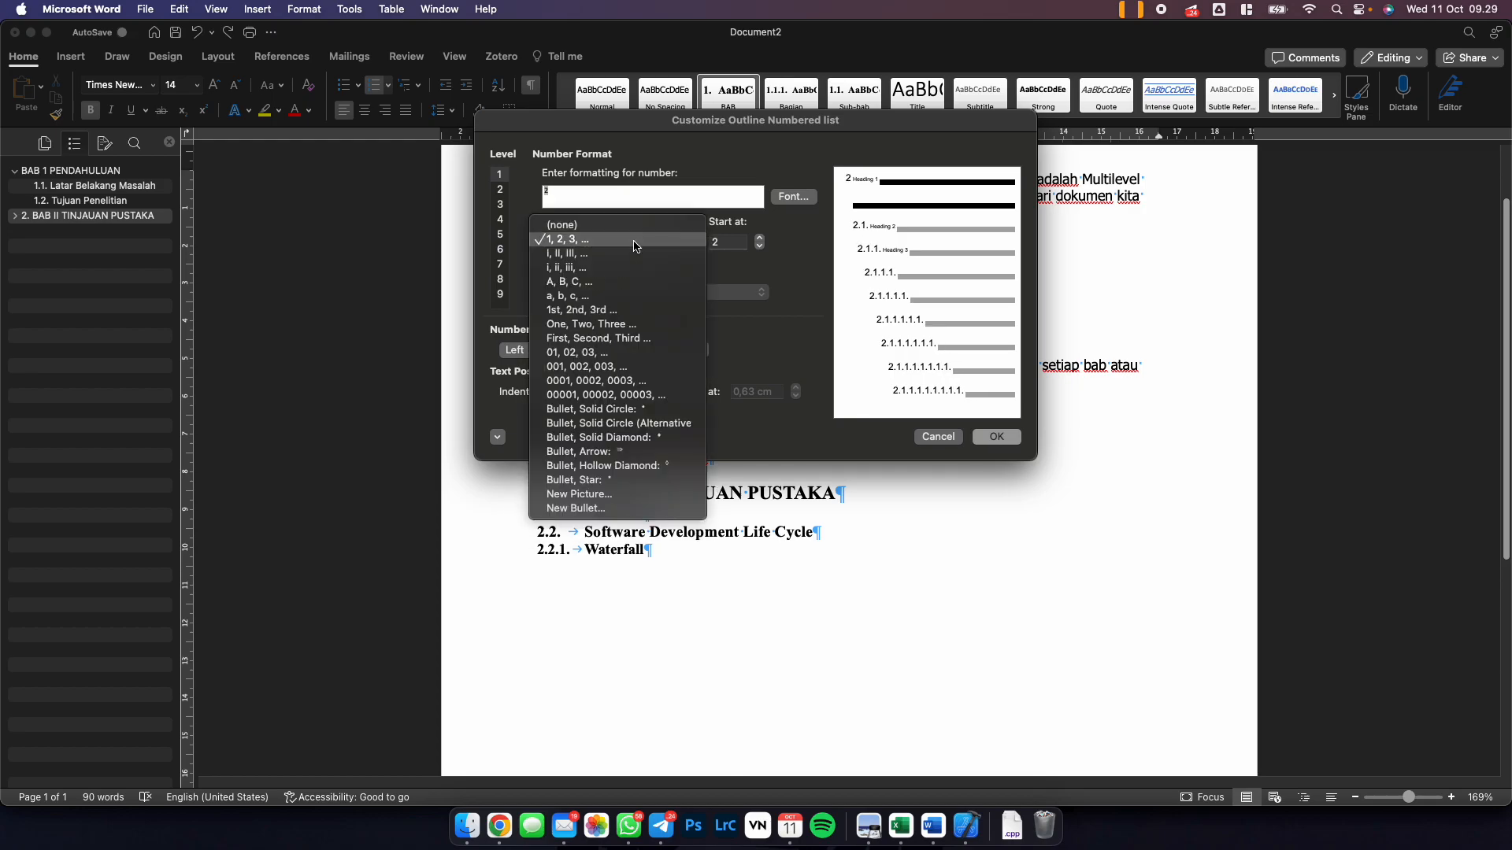
left_click(637, 247)
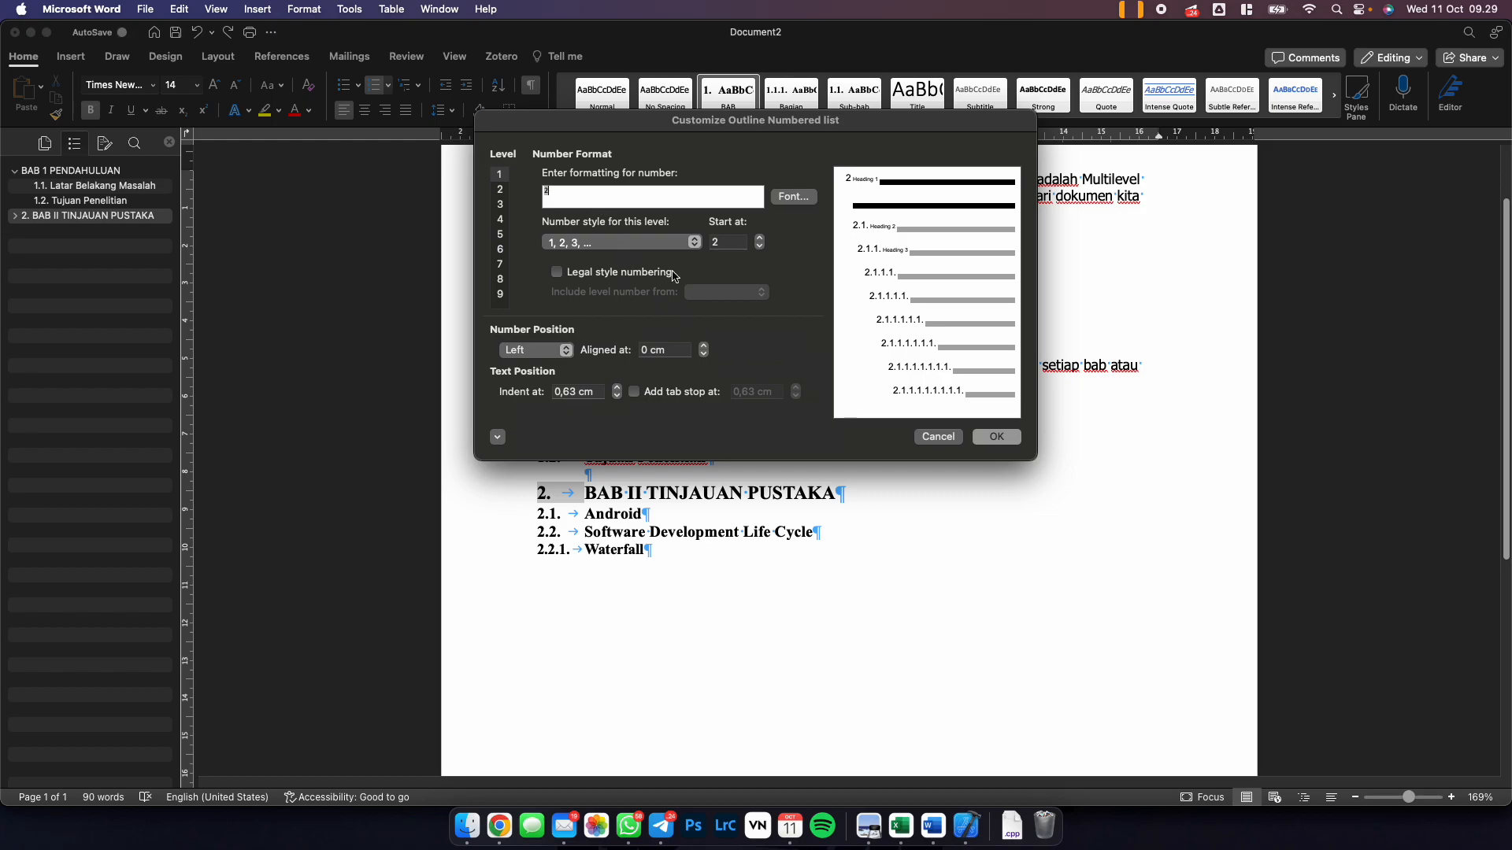
left_click(1016, 437)
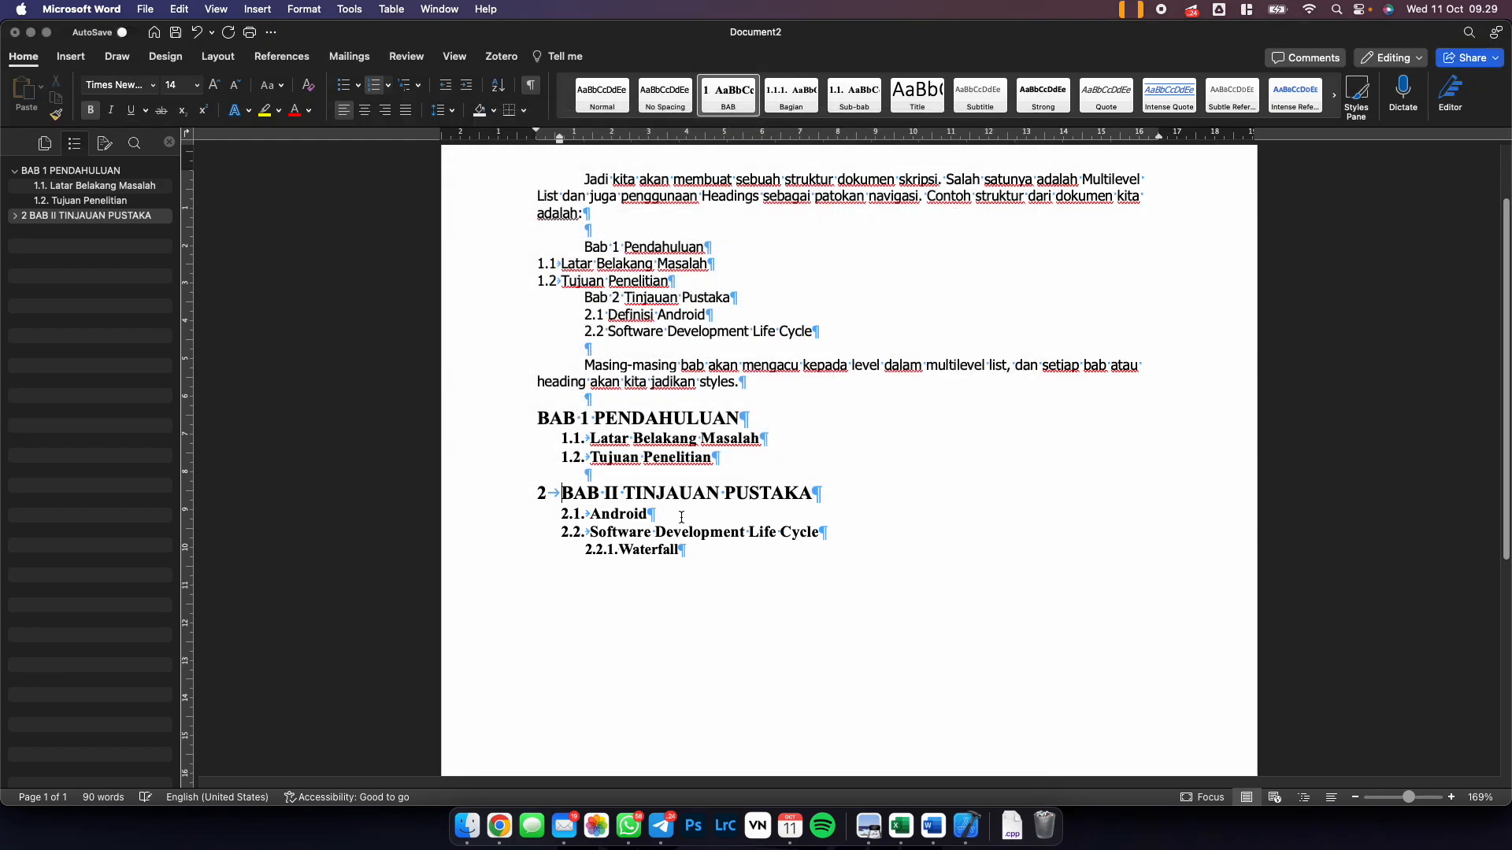
left_click(586, 533)
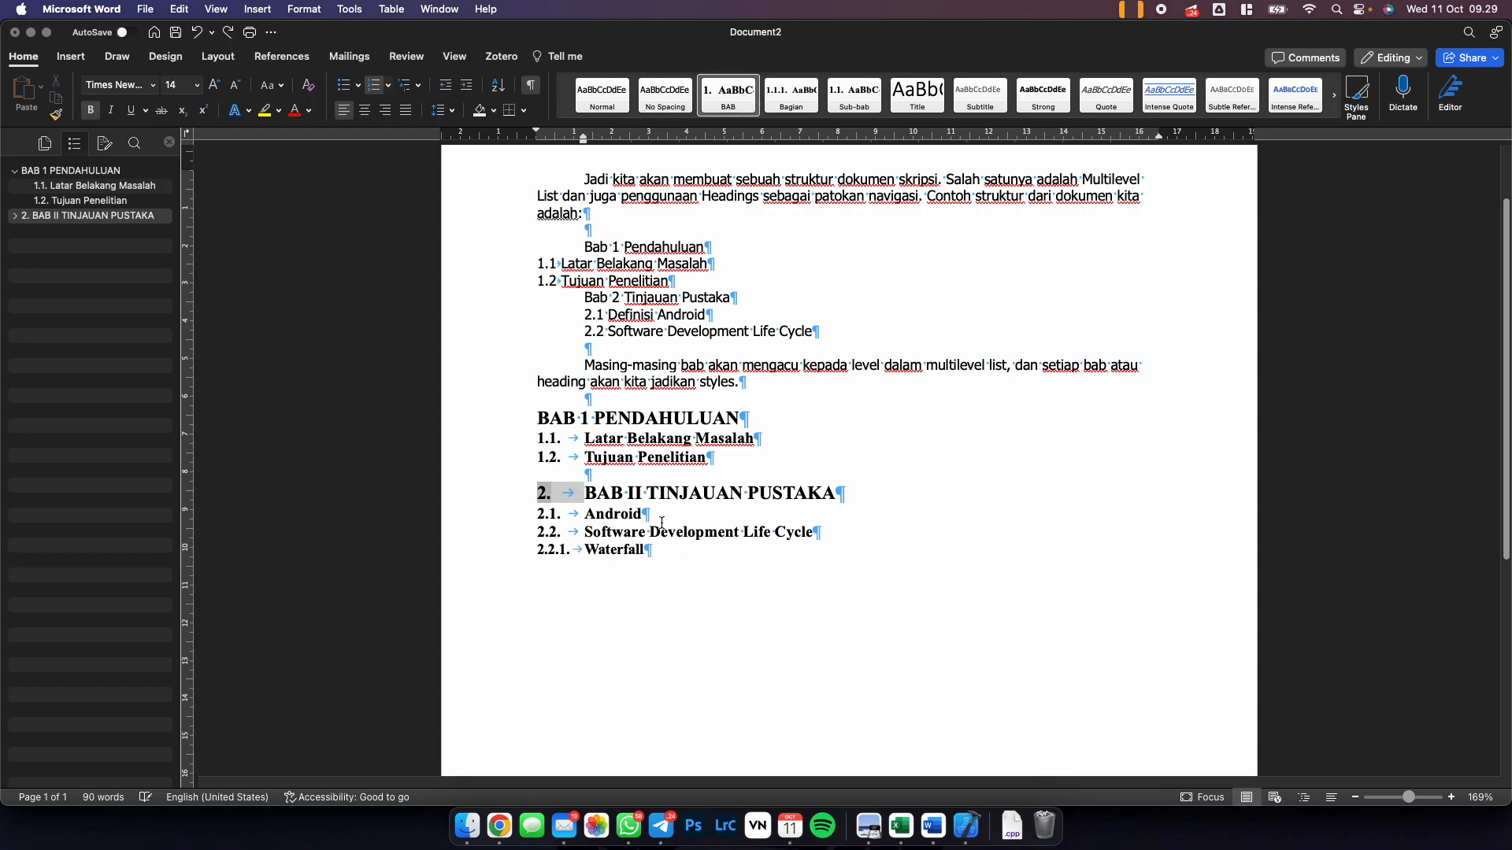
left_click(699, 529)
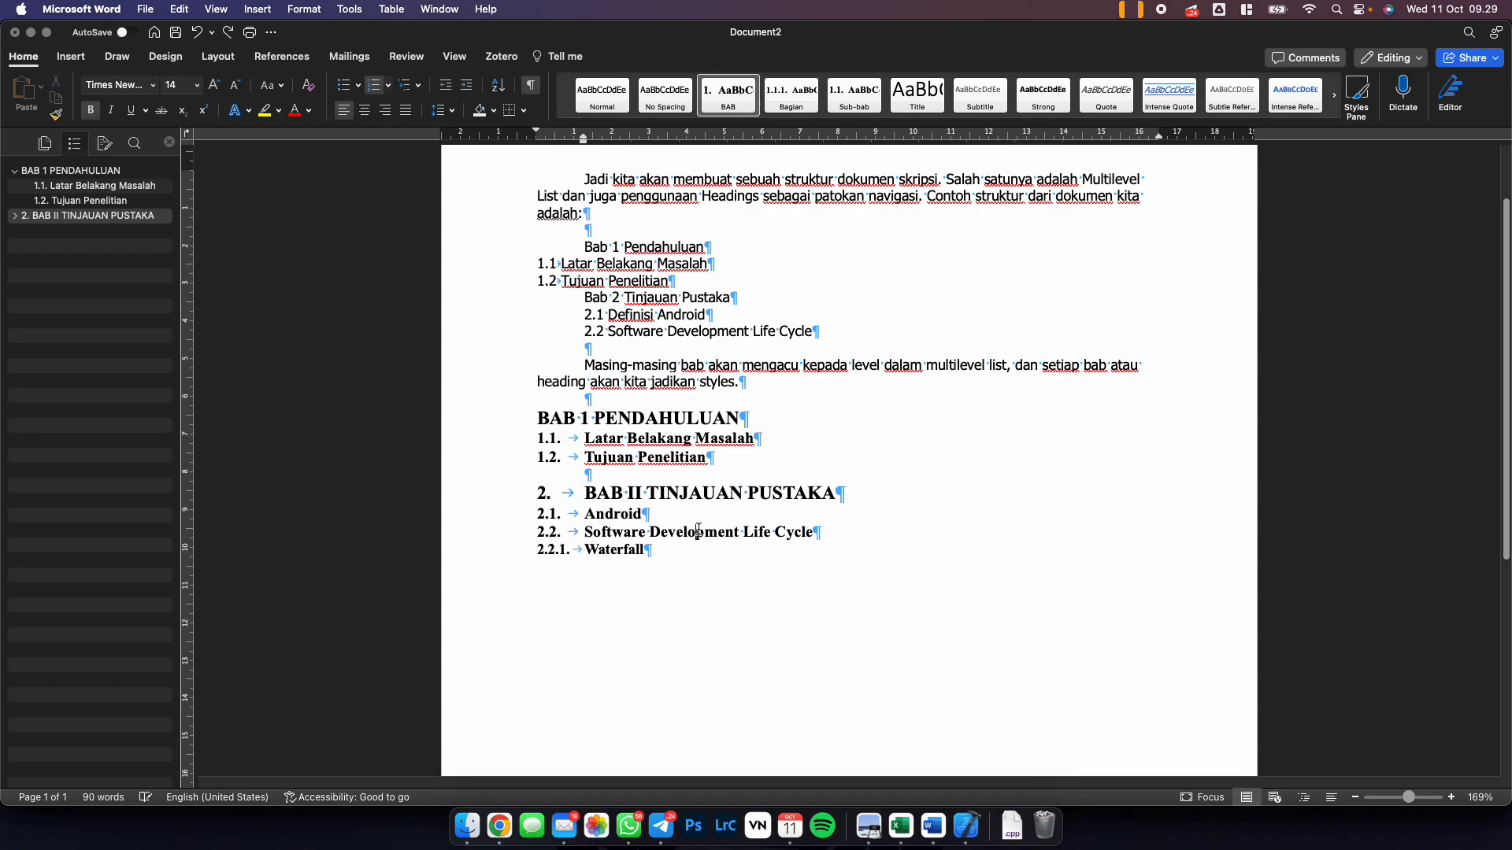
left_click(537, 420)
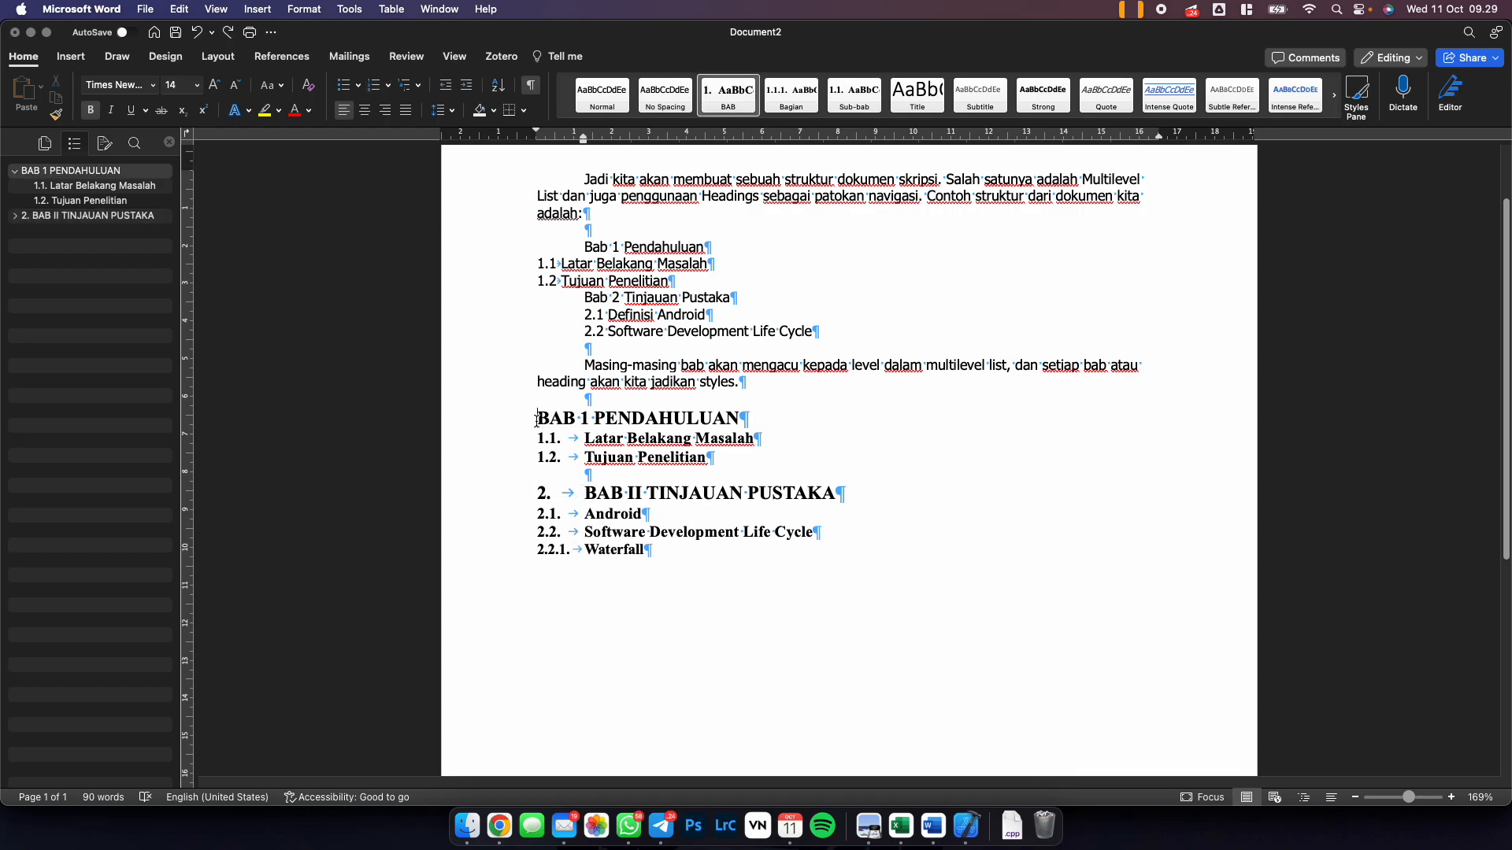
left_click(559, 496)
left_click(548, 514)
right_click(548, 514)
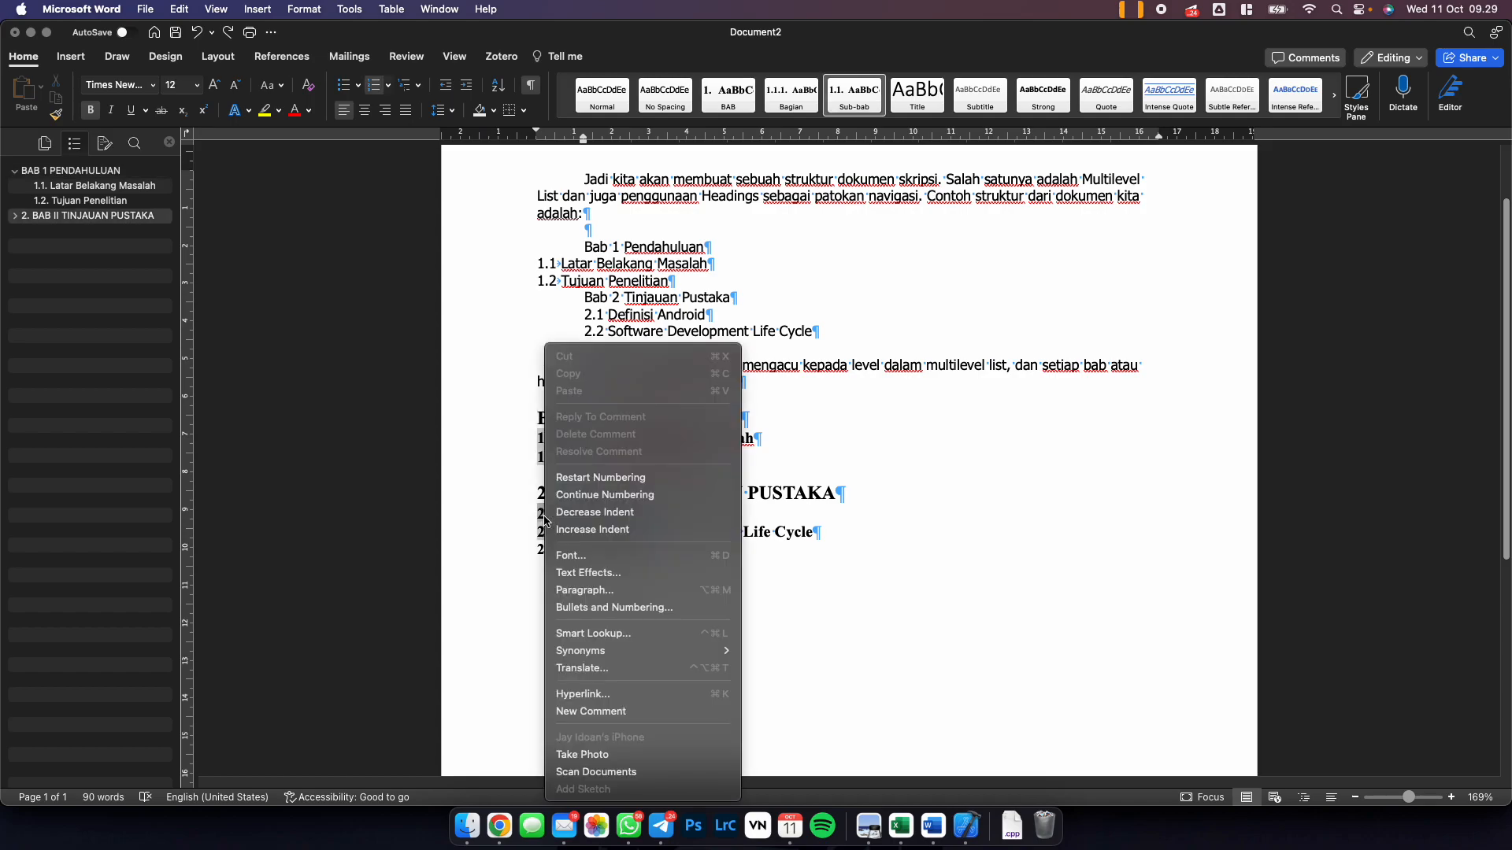
left_click(910, 521)
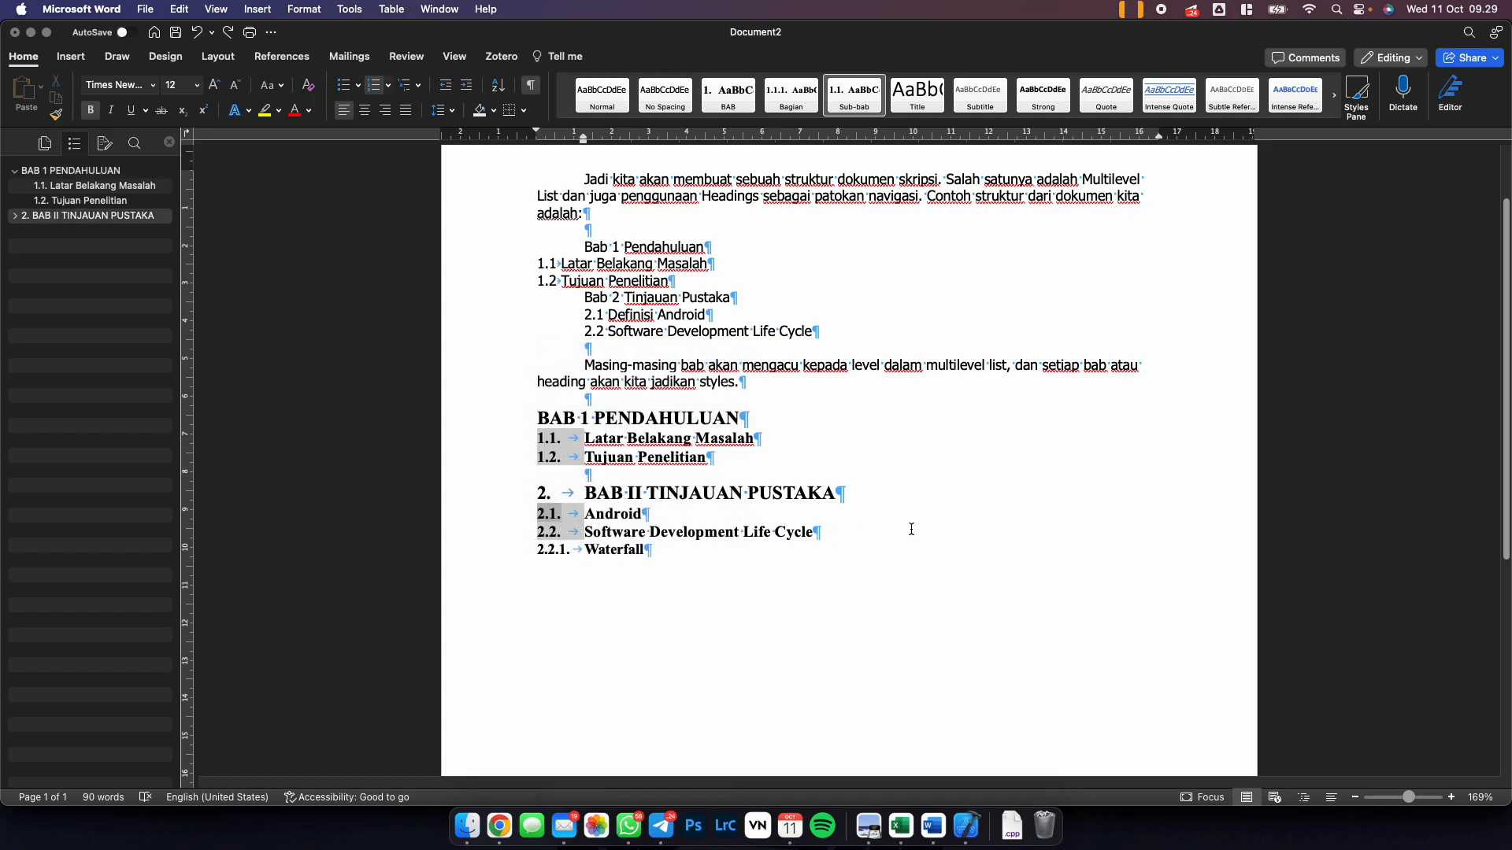
Expand the BAB II entry in the heading navigation and center the "BAB 1 PENDAHULUAN" heading.
left_click(824, 414)
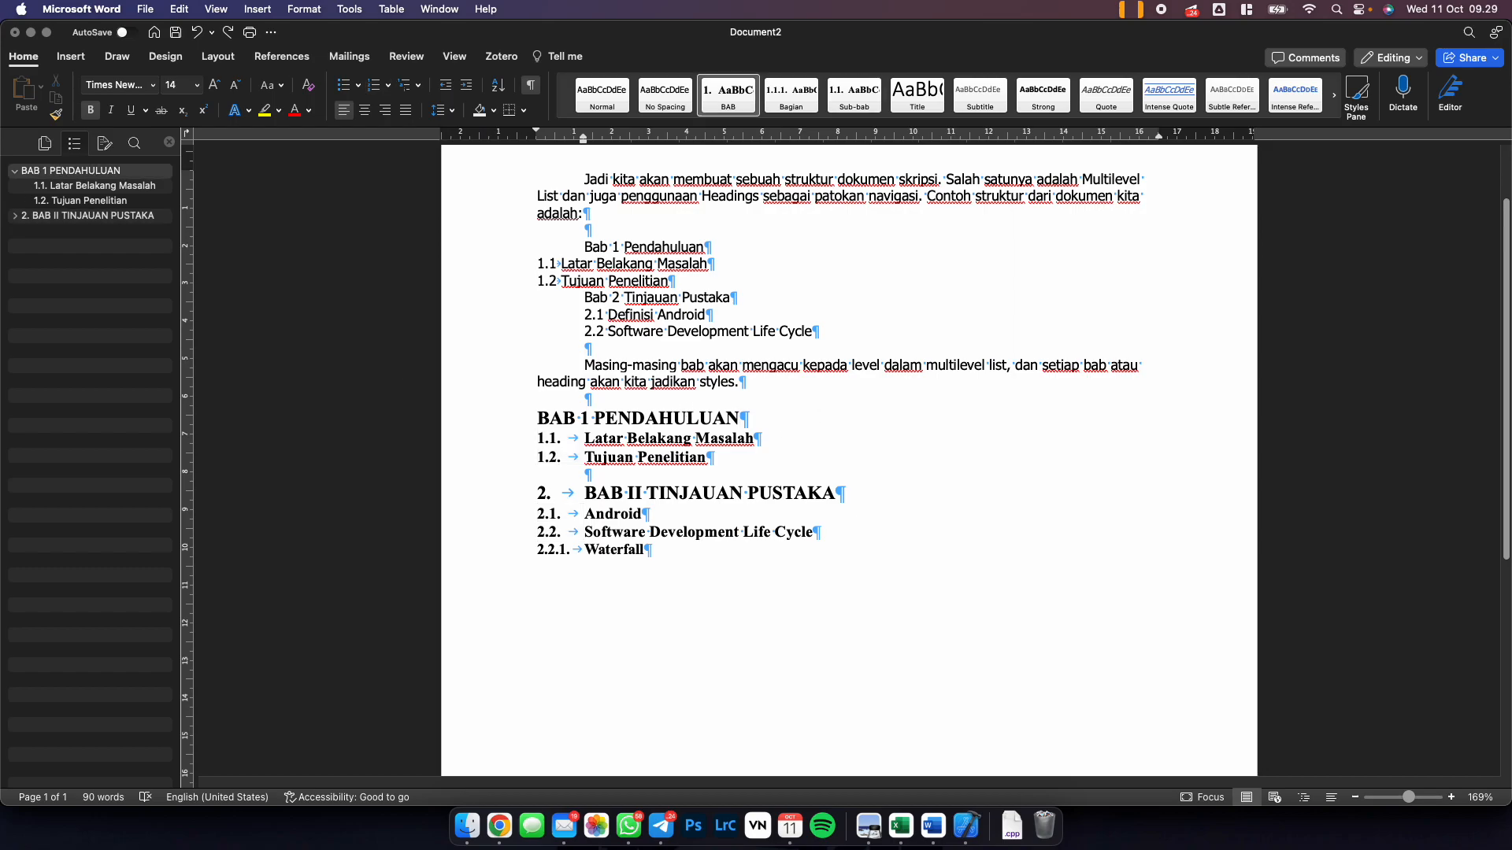
left_click(15, 216)
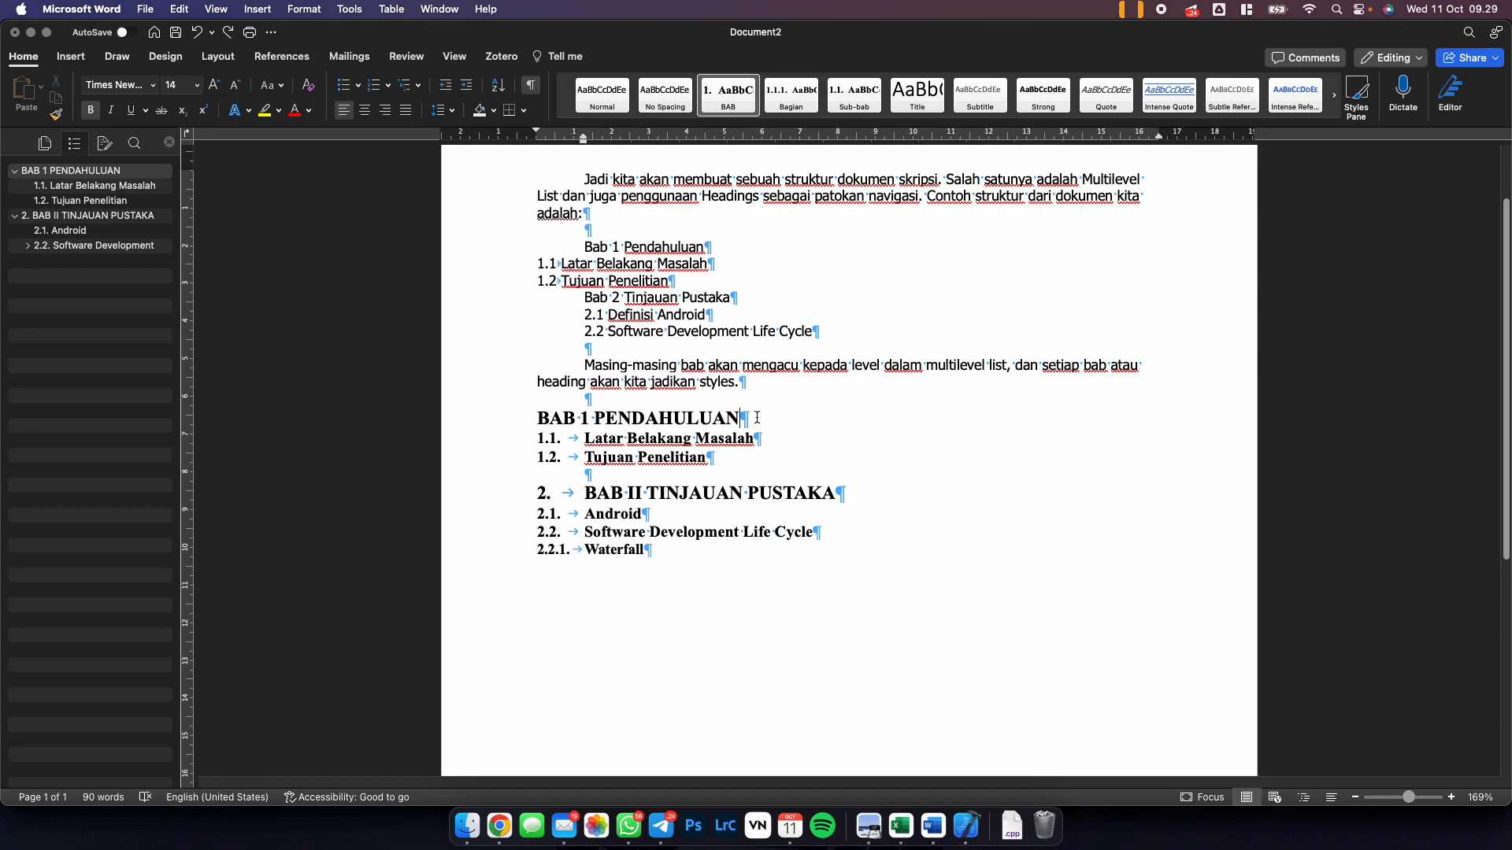
key("super+e")
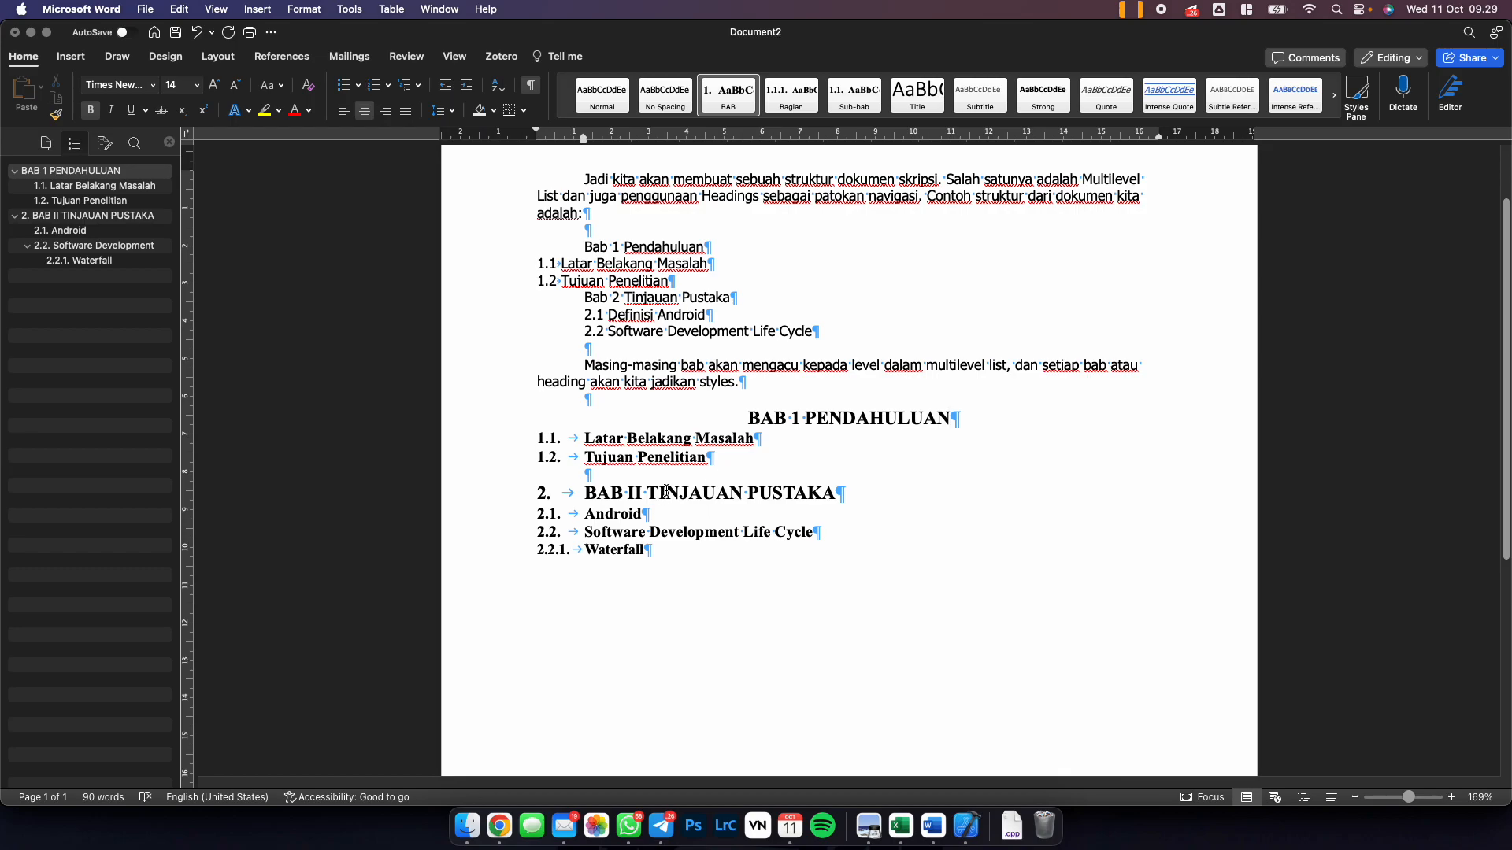
Center the "BAB II TINJAUAN PUSTAKA" heading, and remove its list number and remaining indent.
left_click(667, 491)
key("super+e")
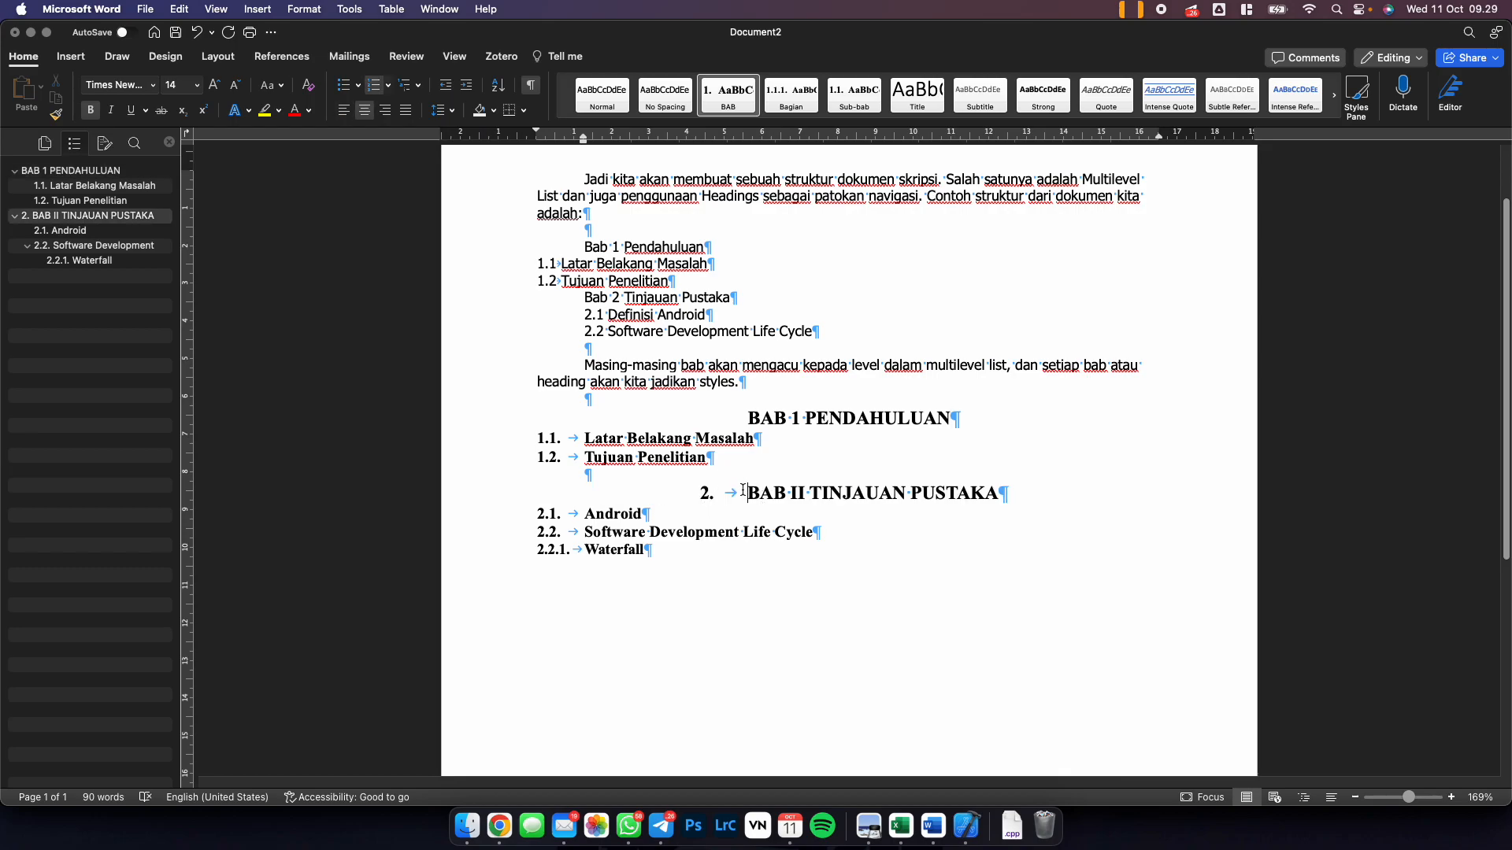
key("BackSpace")
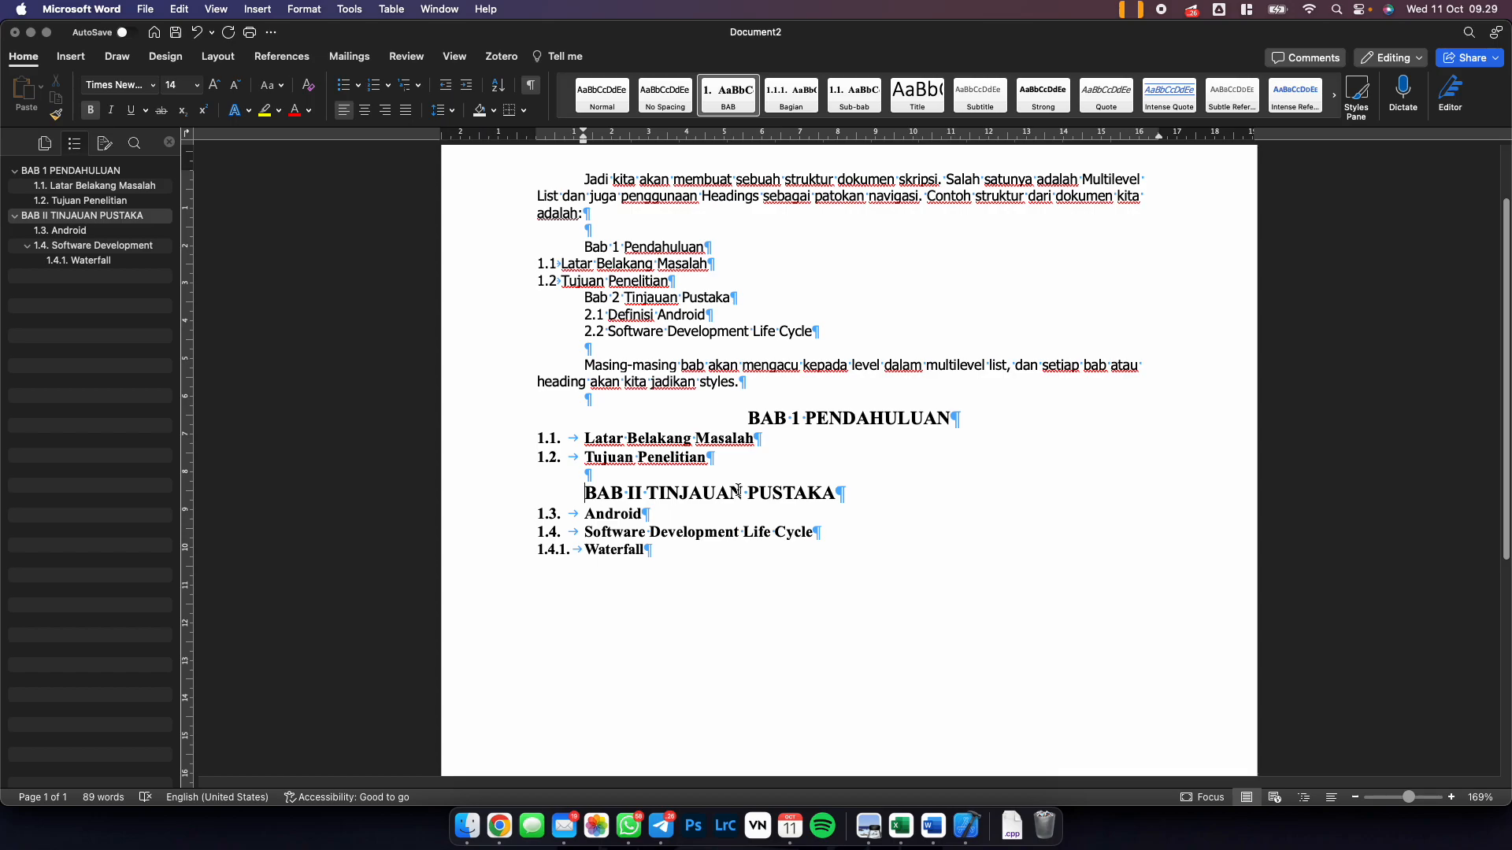
key("BackSpace")
Set the outline list at the "Android" heading to restart numbering instead of continuing the previous list.
right_click(548, 513)
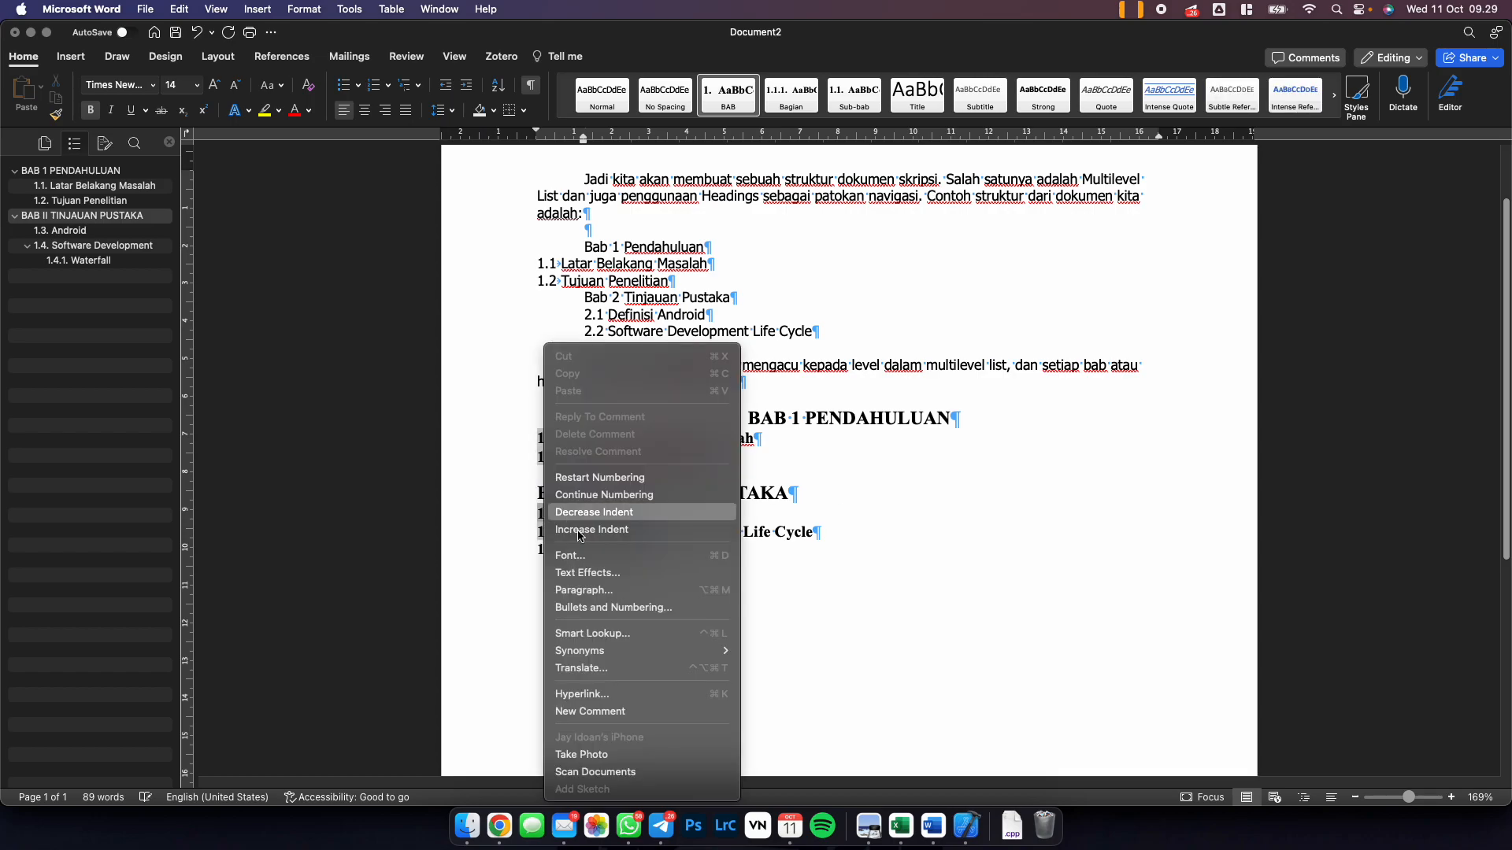
left_click(662, 607)
left_click(603, 412)
left_click(899, 465)
Try customizing the outline numbering of the "Android" heading so that level 1 starts at 2.
right_click(577, 515)
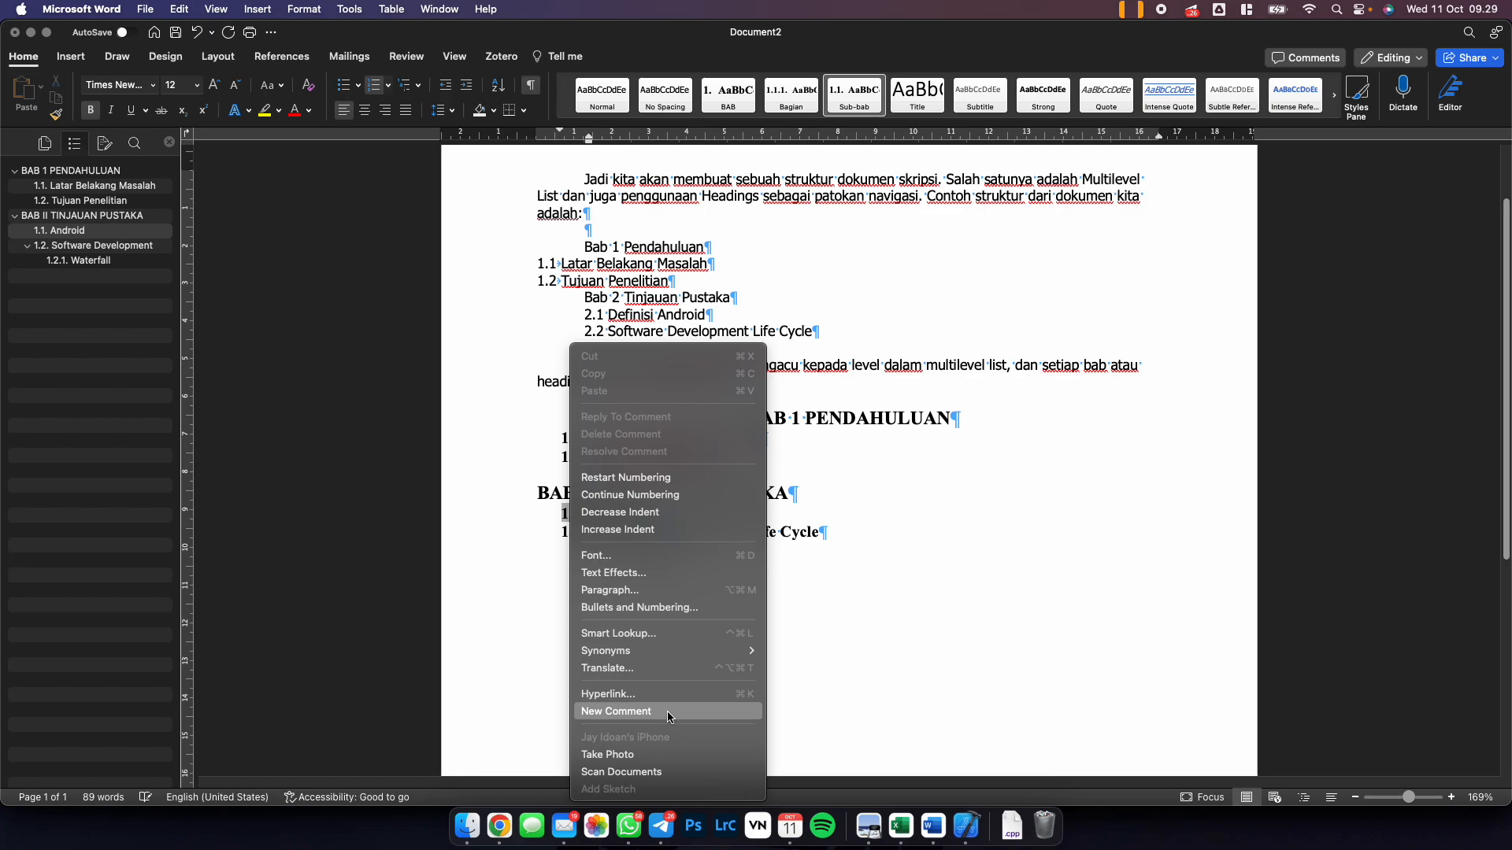
left_click(678, 608)
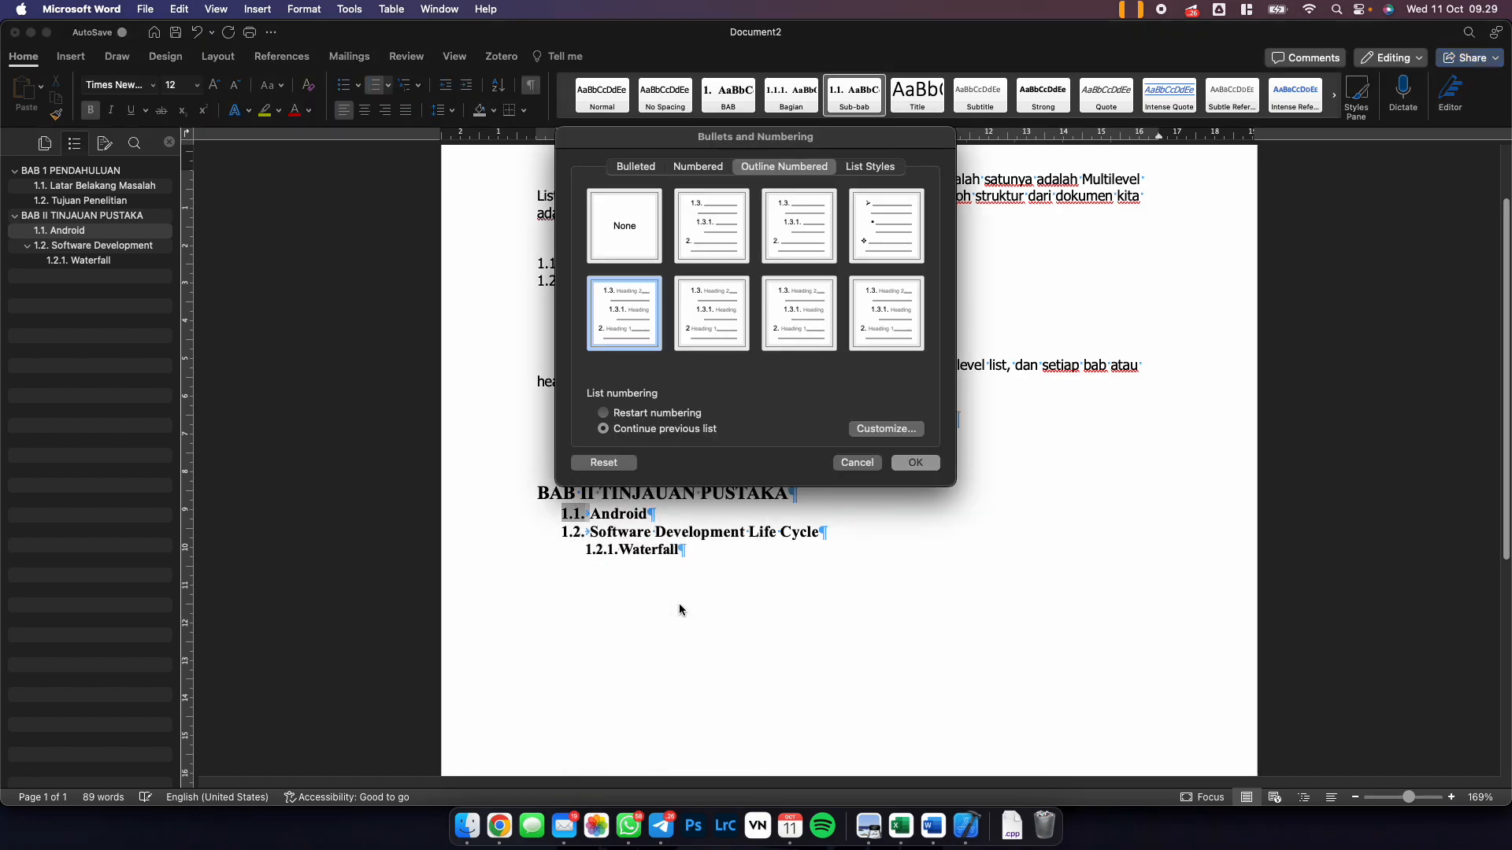
left_click(881, 435)
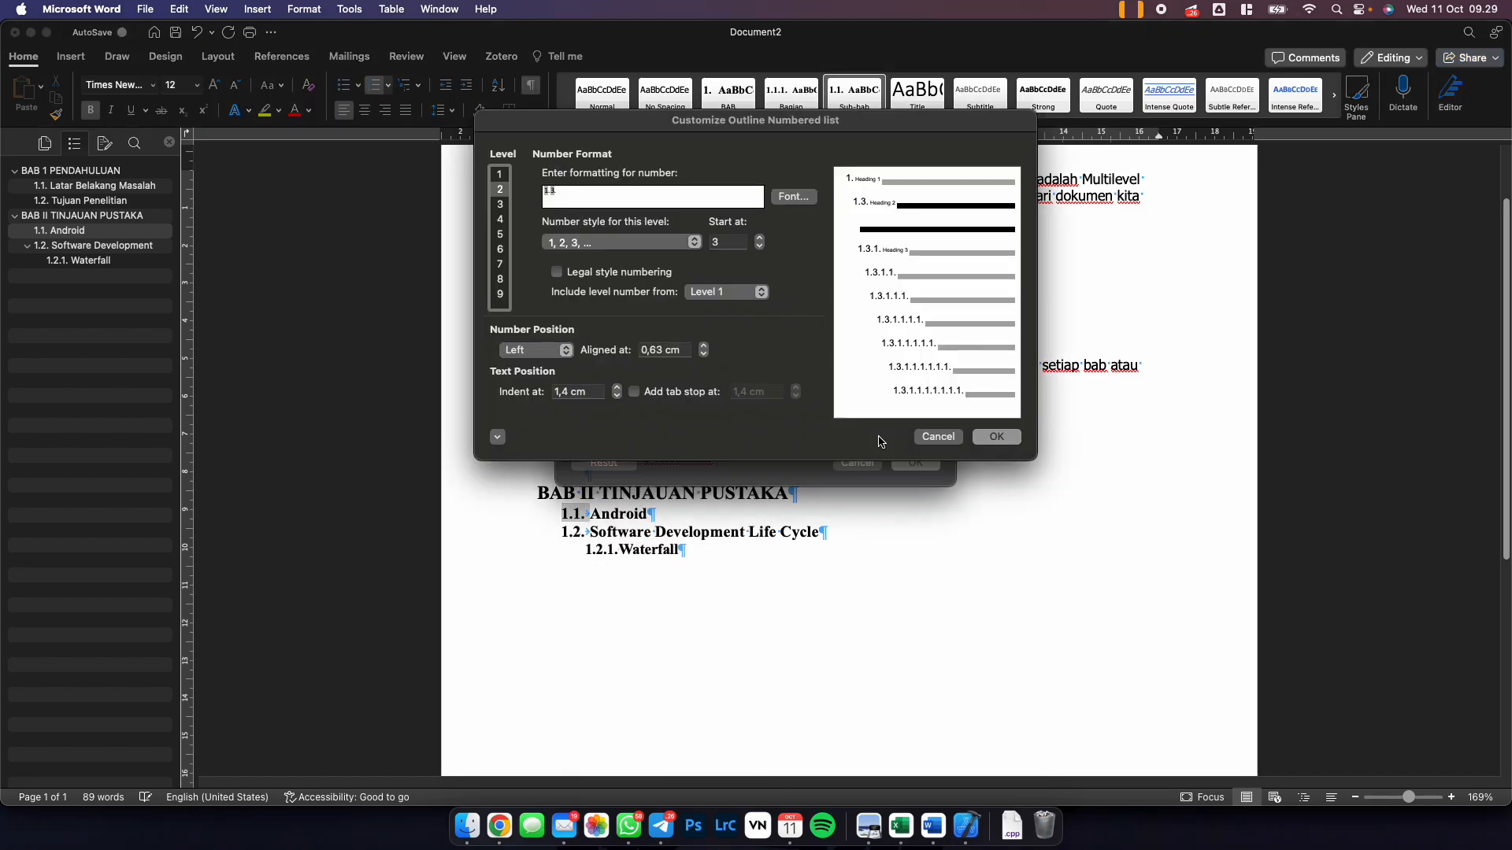
left_click(499, 174)
left_click(759, 238)
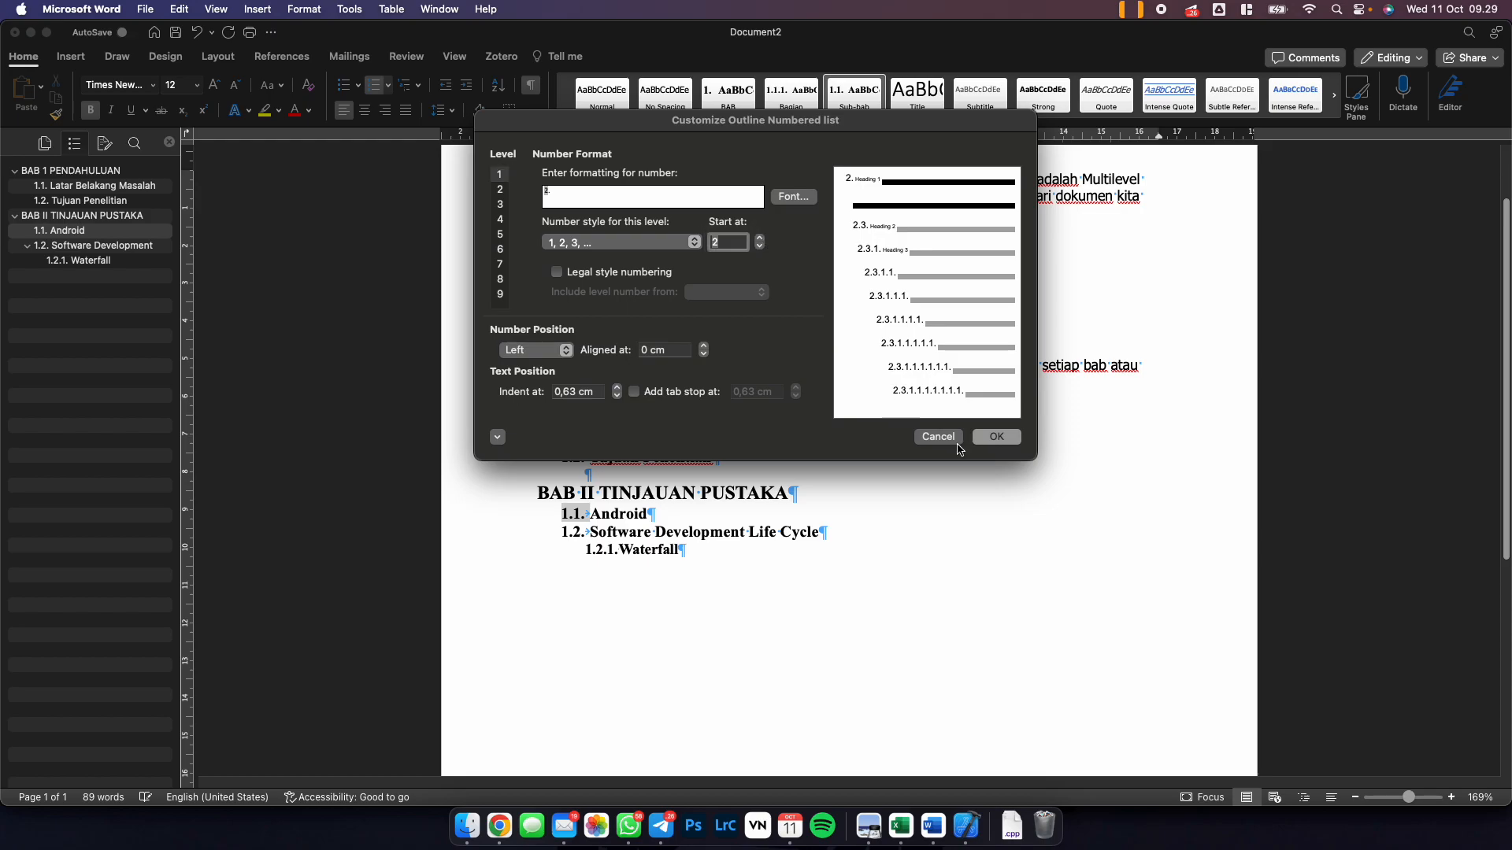
left_click(1001, 436)
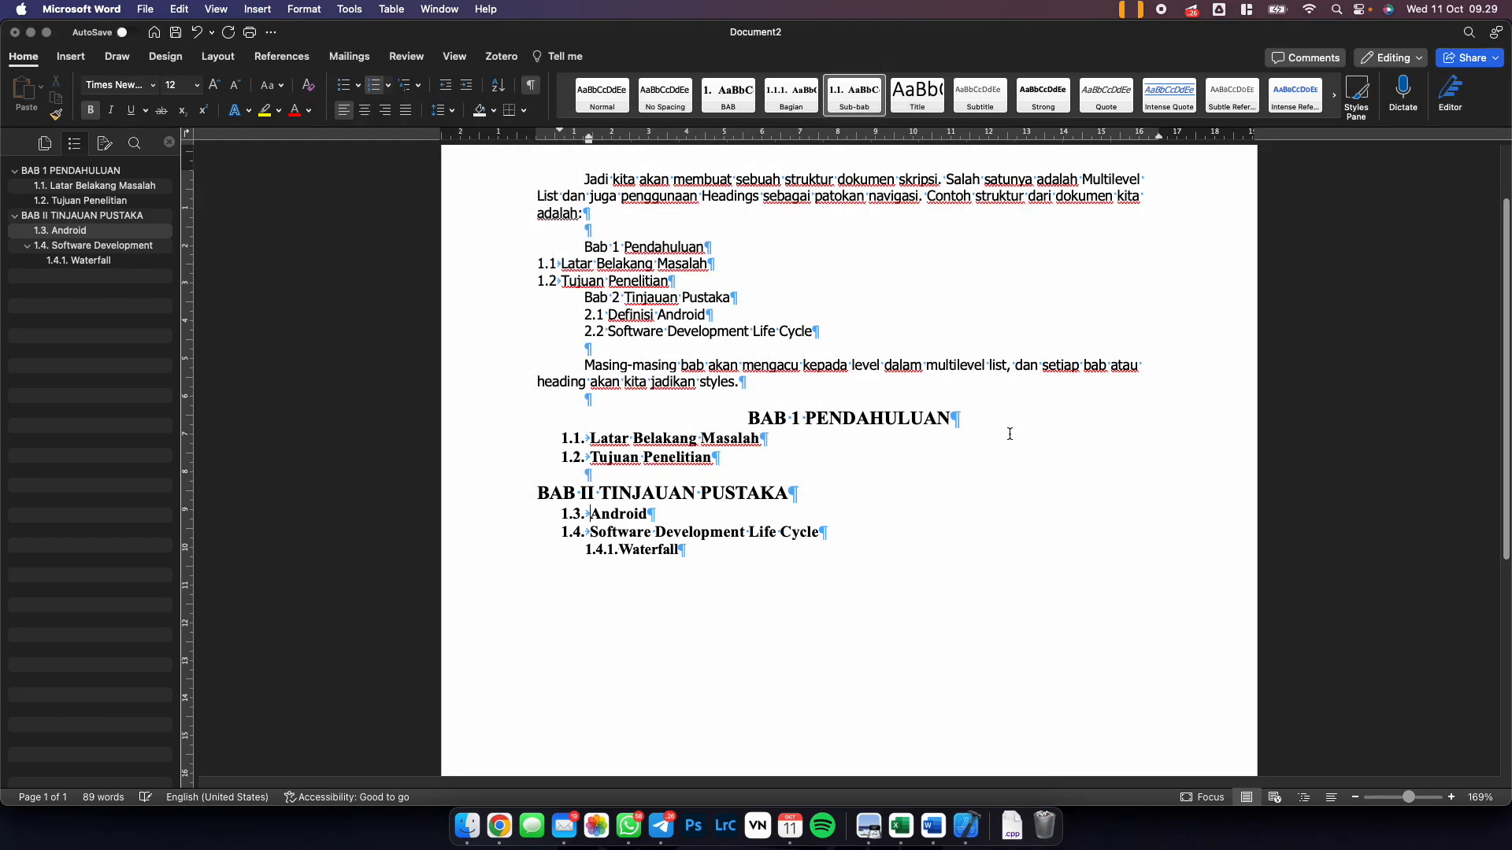
Try restarting the numbering directly at the "Android" heading.
right_click(567, 516)
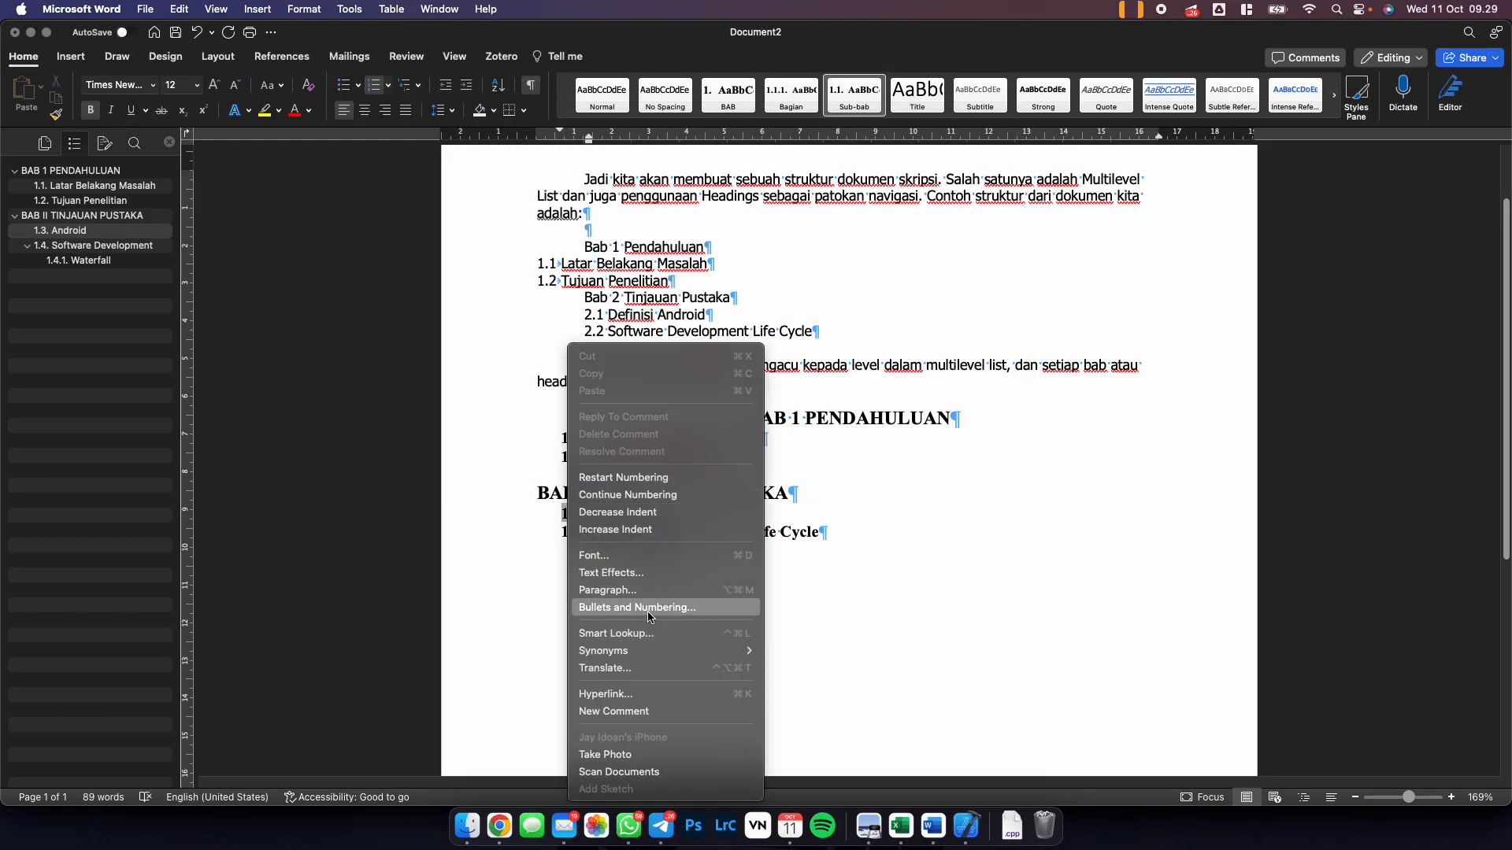
left_click(652, 478)
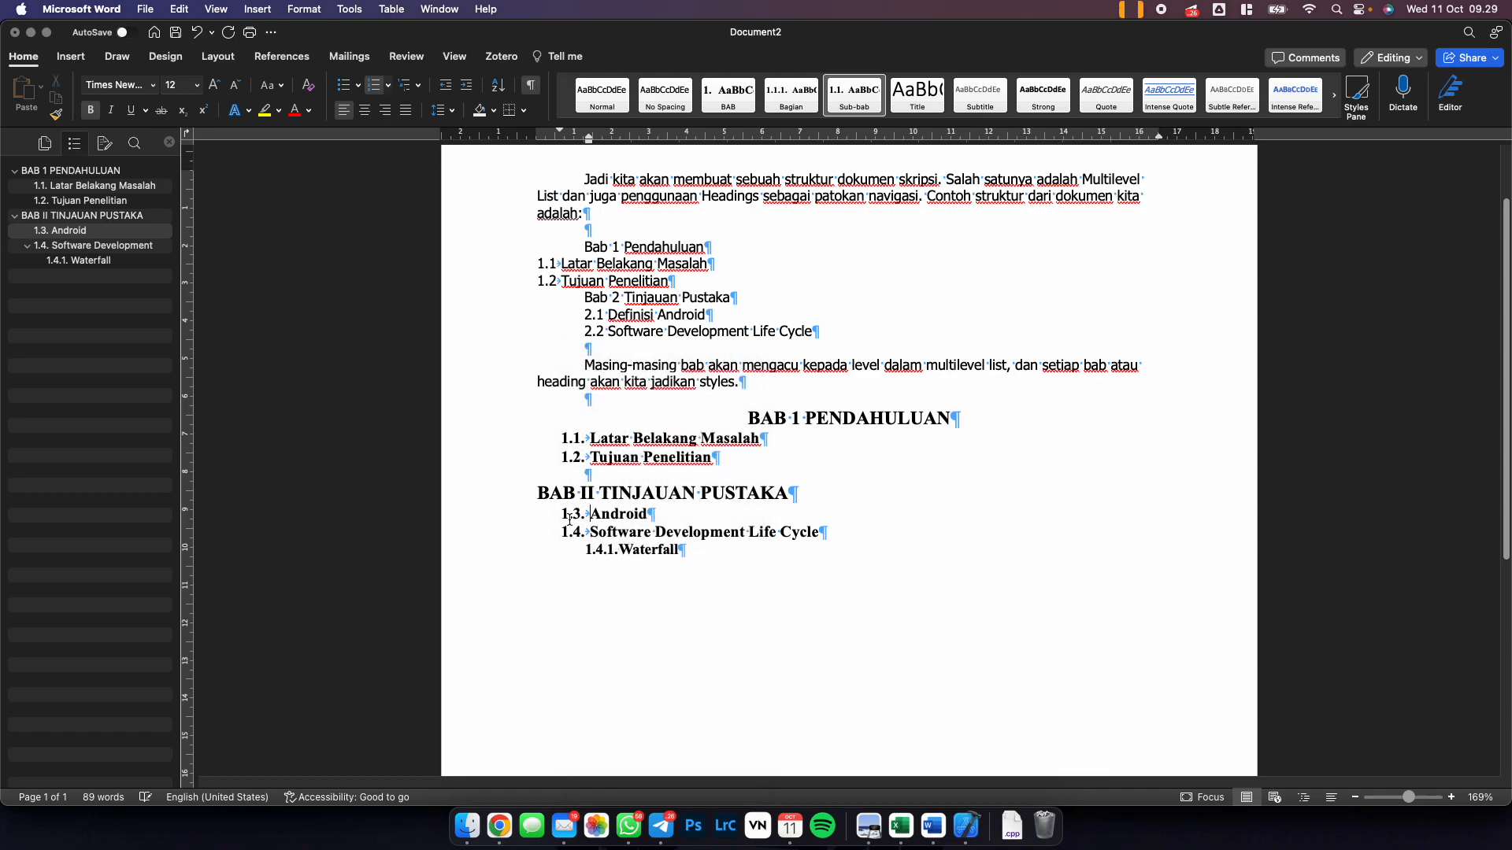
right_click(569, 520)
left_click(608, 478)
Customize the outline numbering of the "Android" heading so level 1 starts at 2, applying the changes from this point forward.
right_click(575, 513)
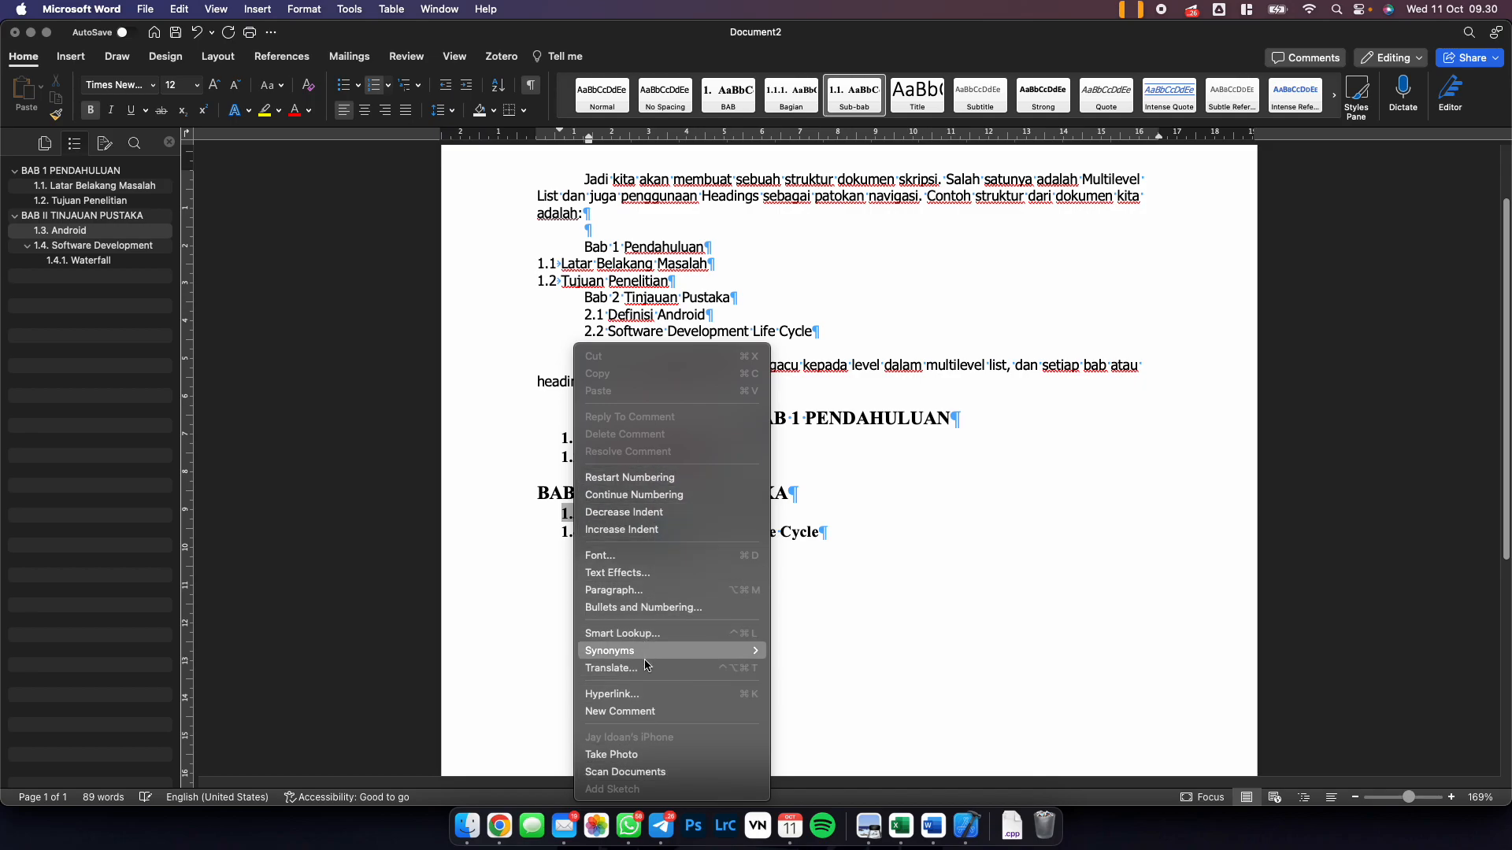
left_click(653, 607)
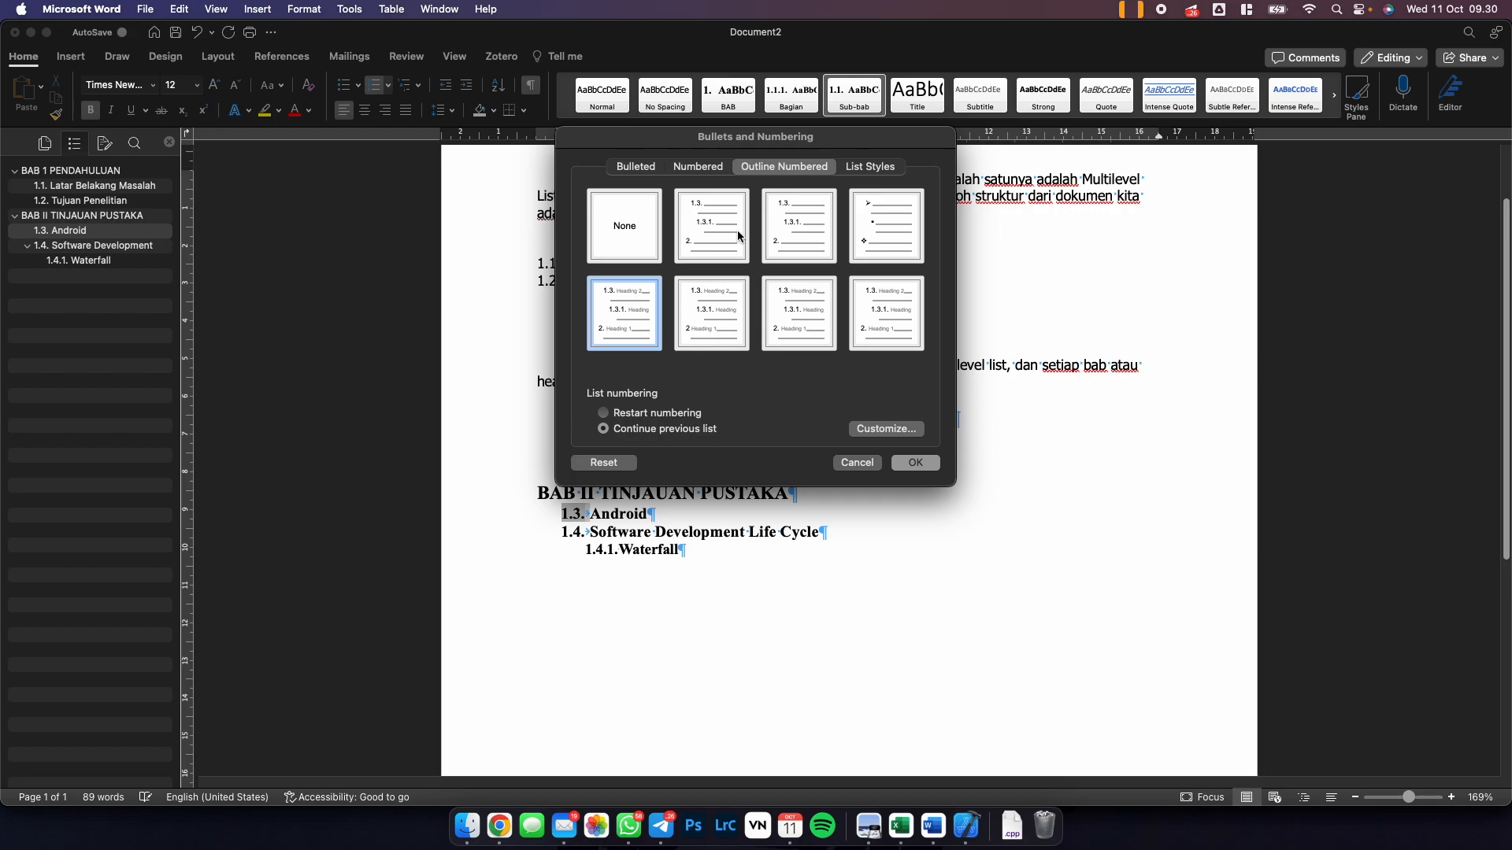
left_click(904, 435)
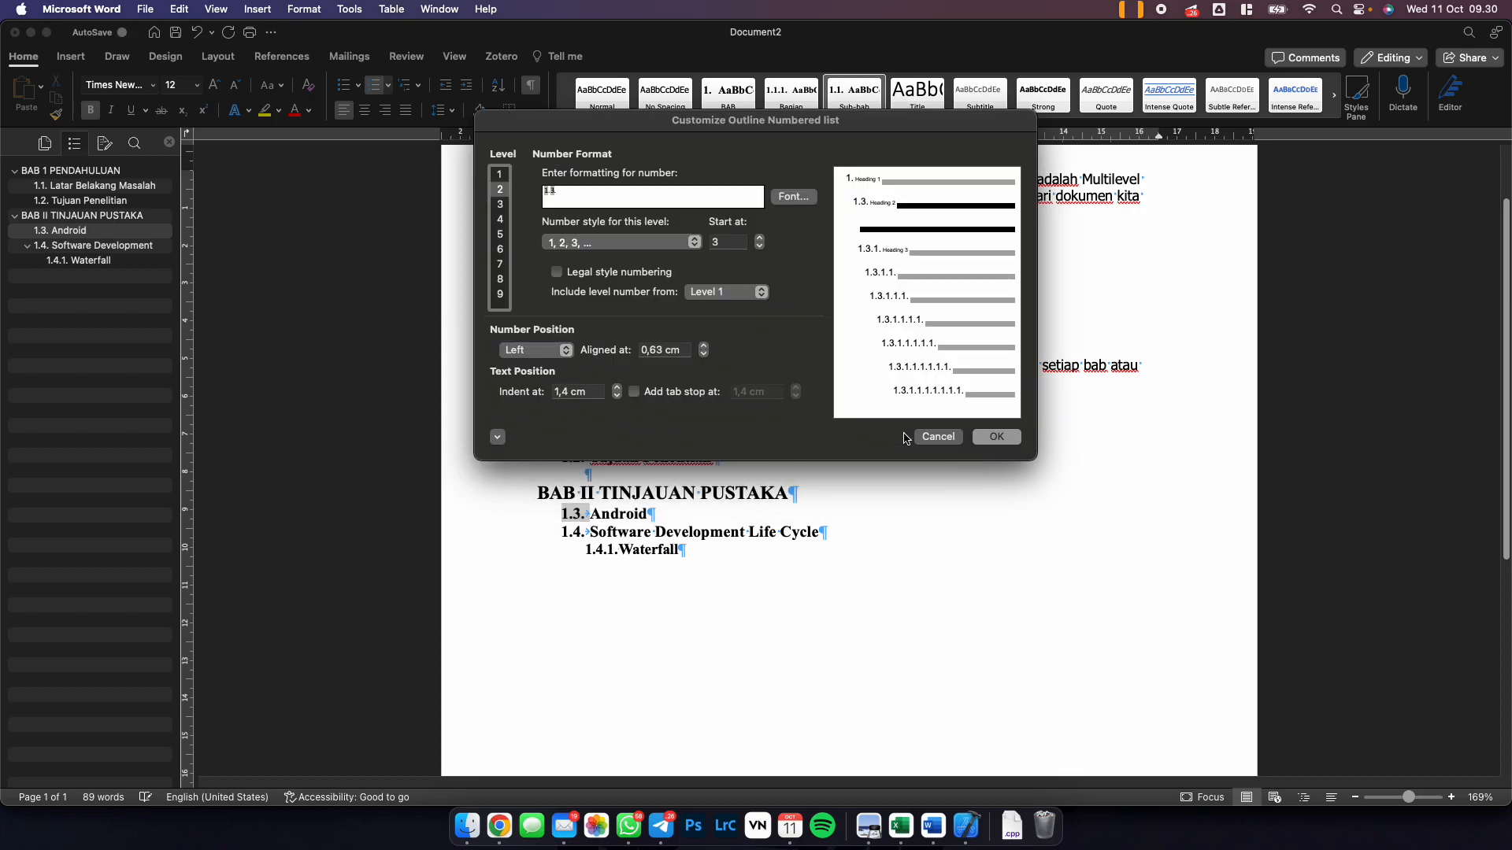
left_click(499, 174)
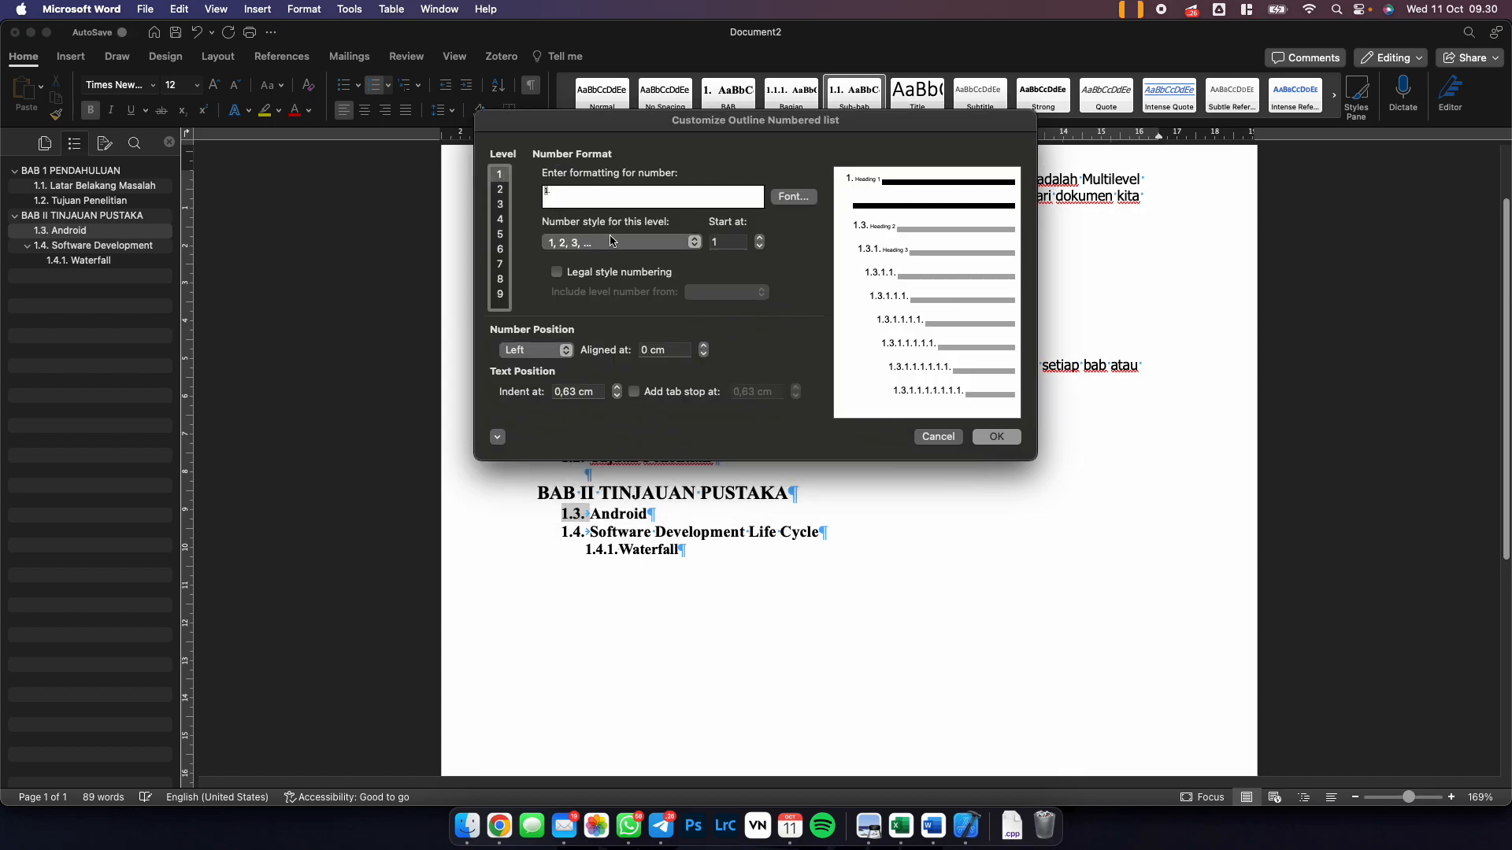
left_click(760, 237)
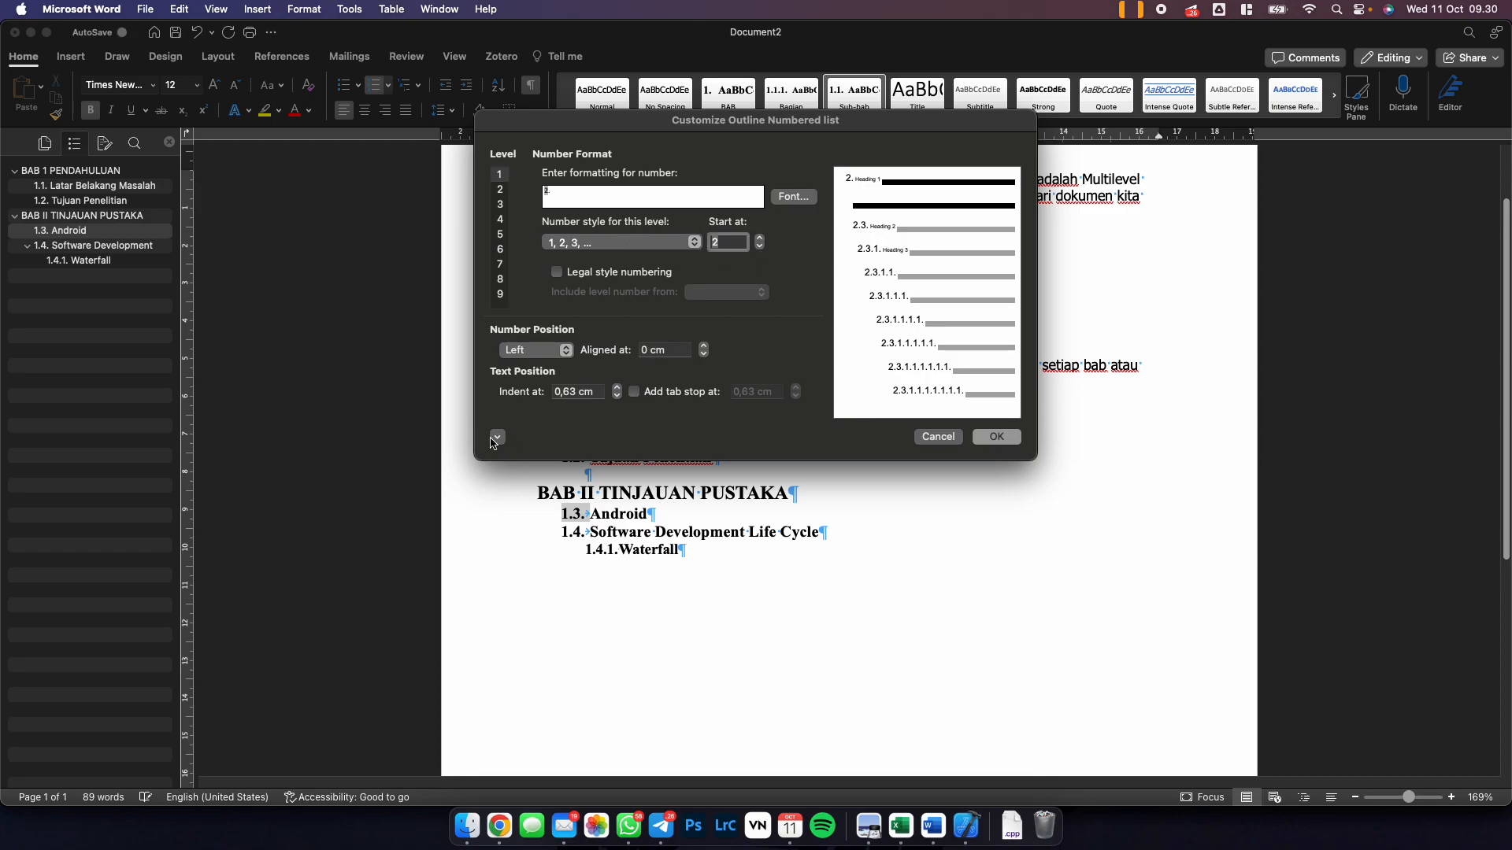
left_click(496, 438)
left_click(728, 489)
left_click(728, 505)
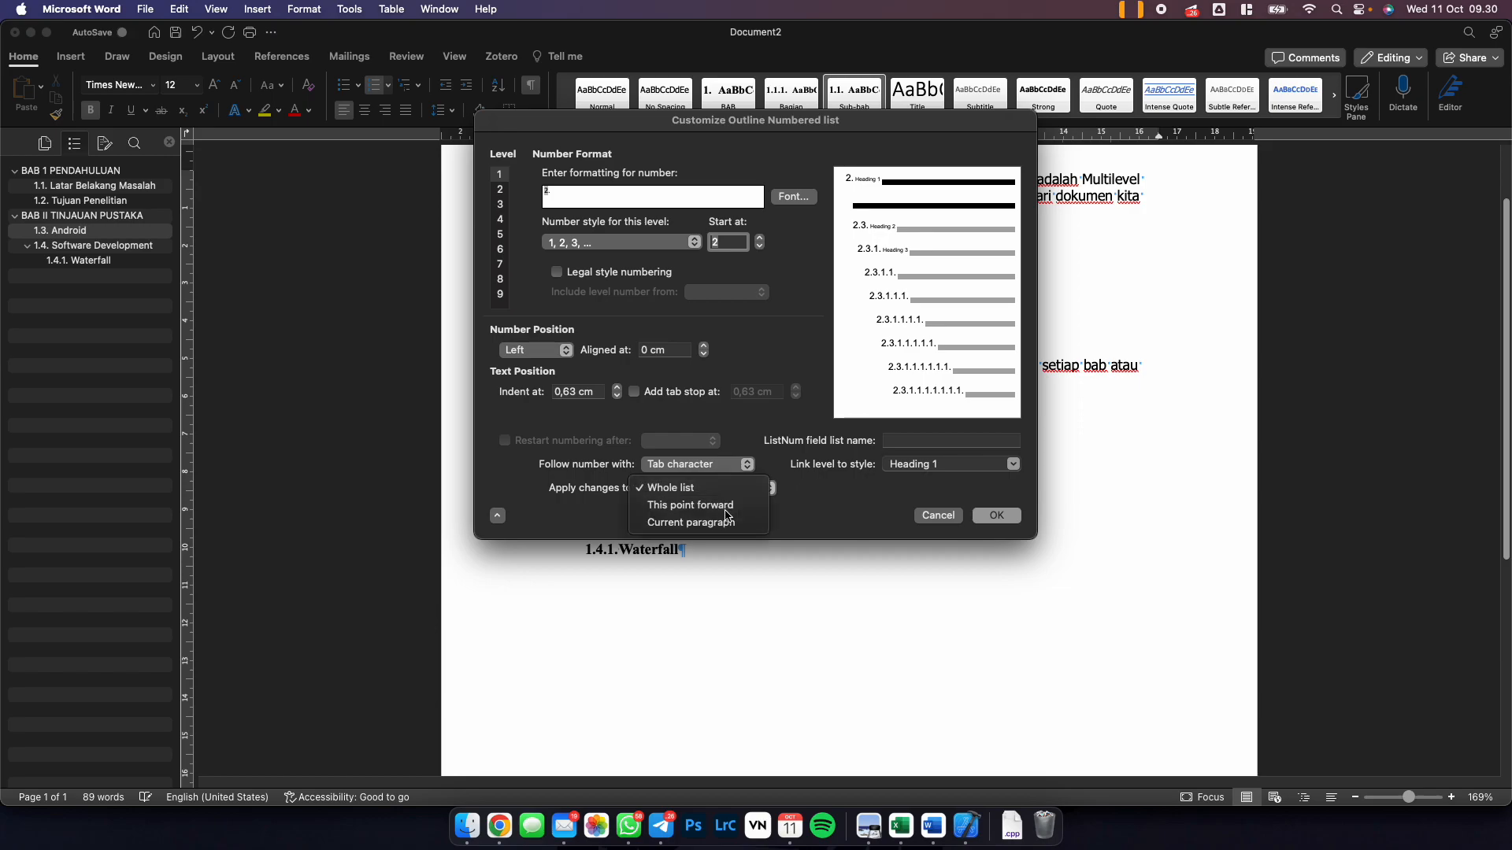
left_click(996, 516)
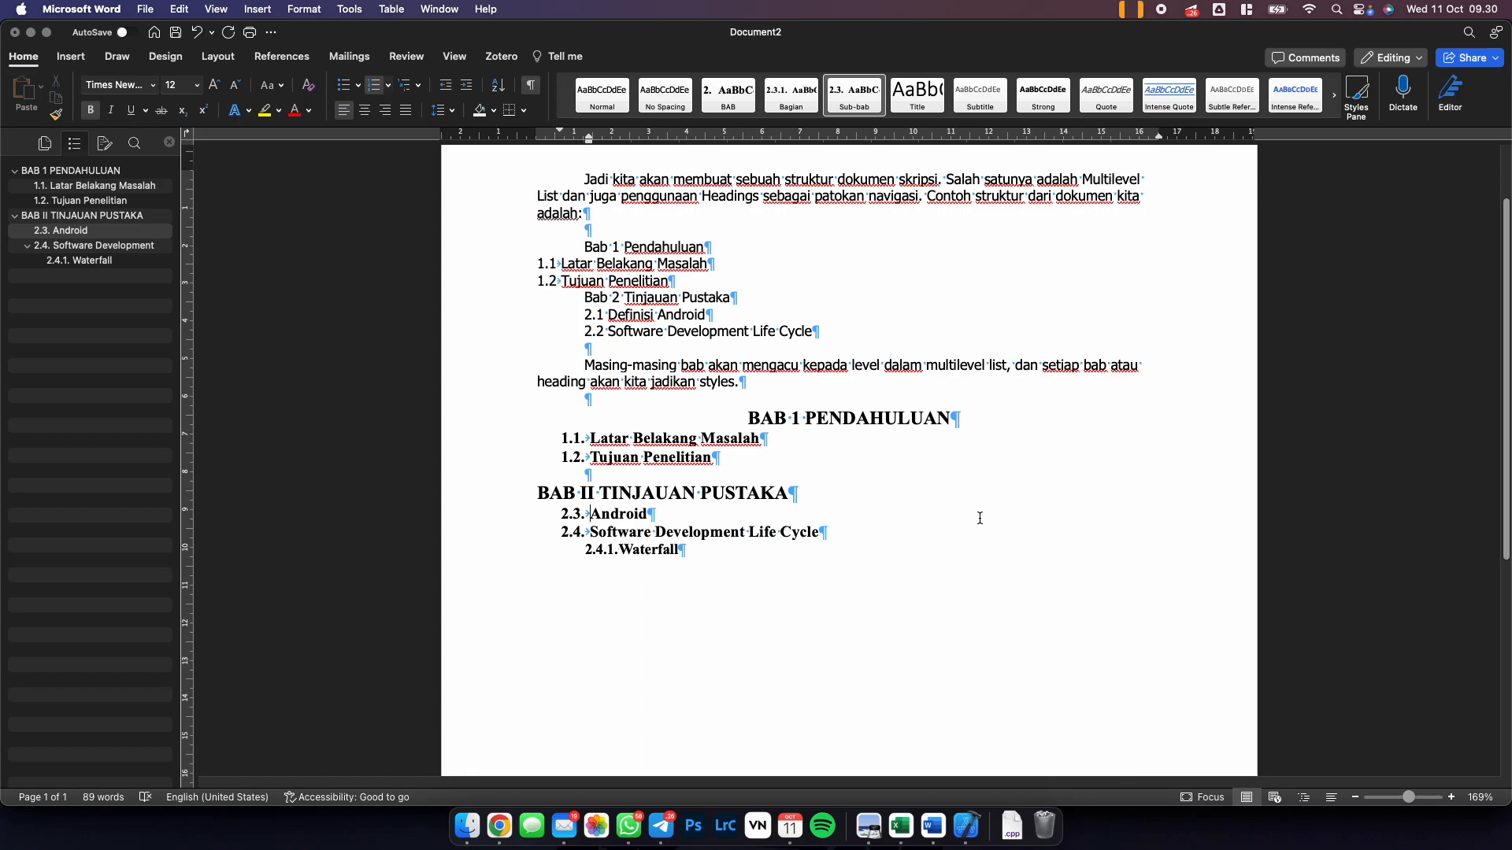
Try promoting the Android, Software Development Life Cycle and Waterfall headings by one list level, and undo it.
left_click(595, 440)
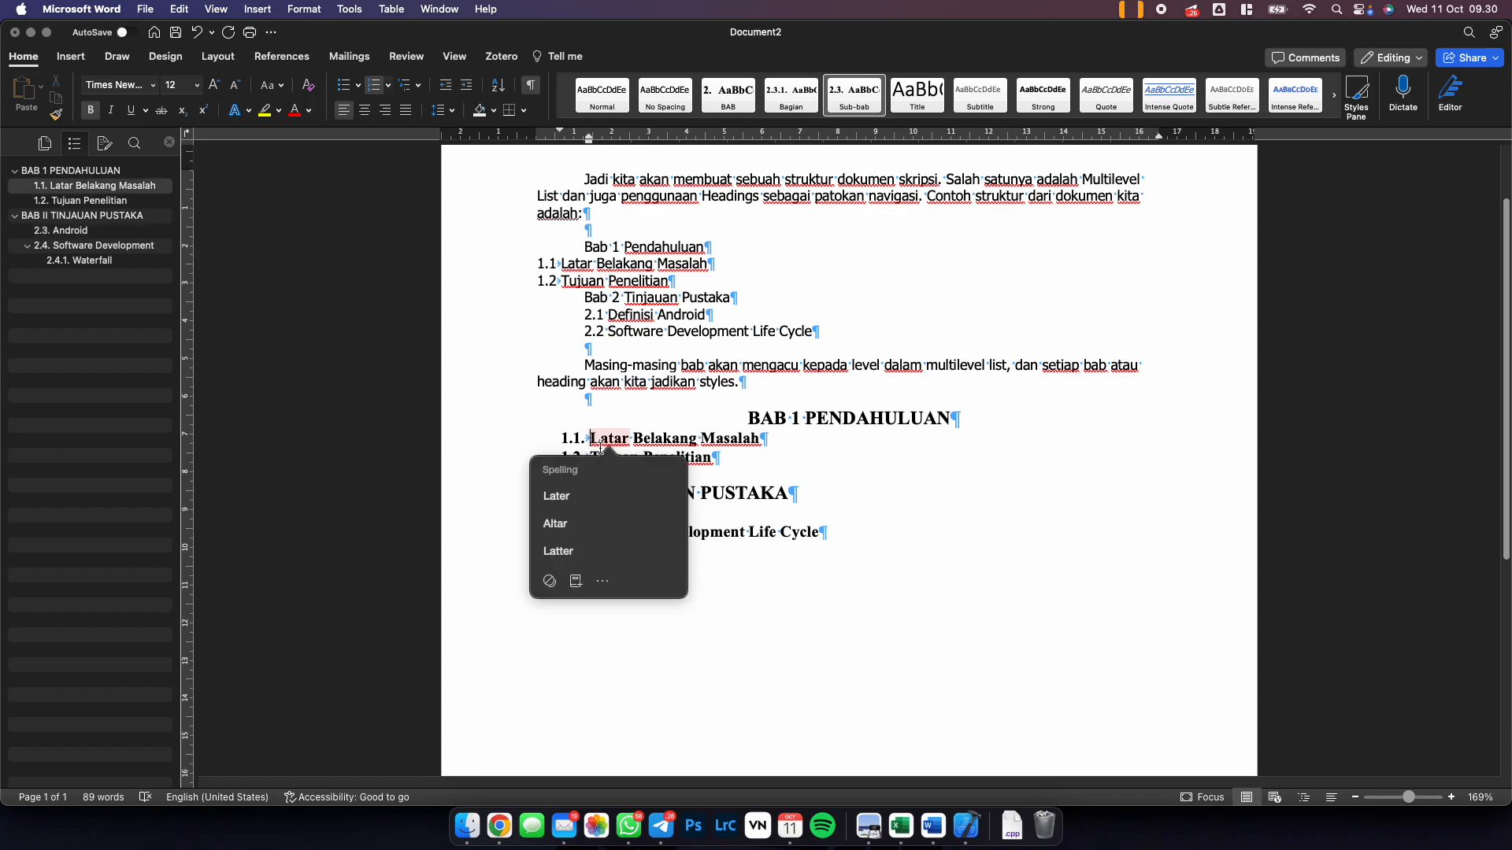
left_click_drag(747, 567, 584, 517)
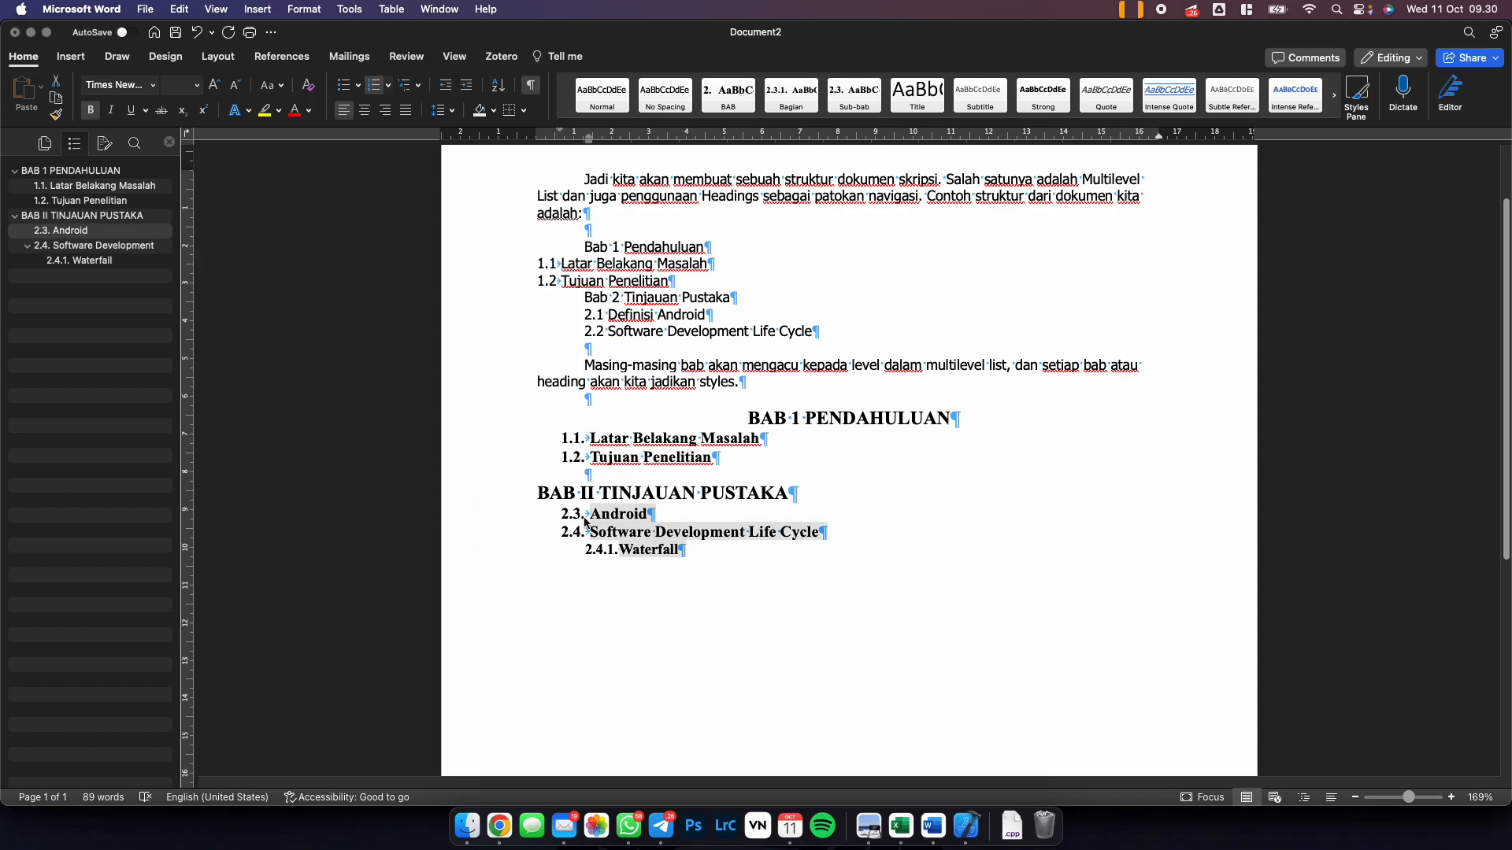
key("shift+Tab")
key("super+z")
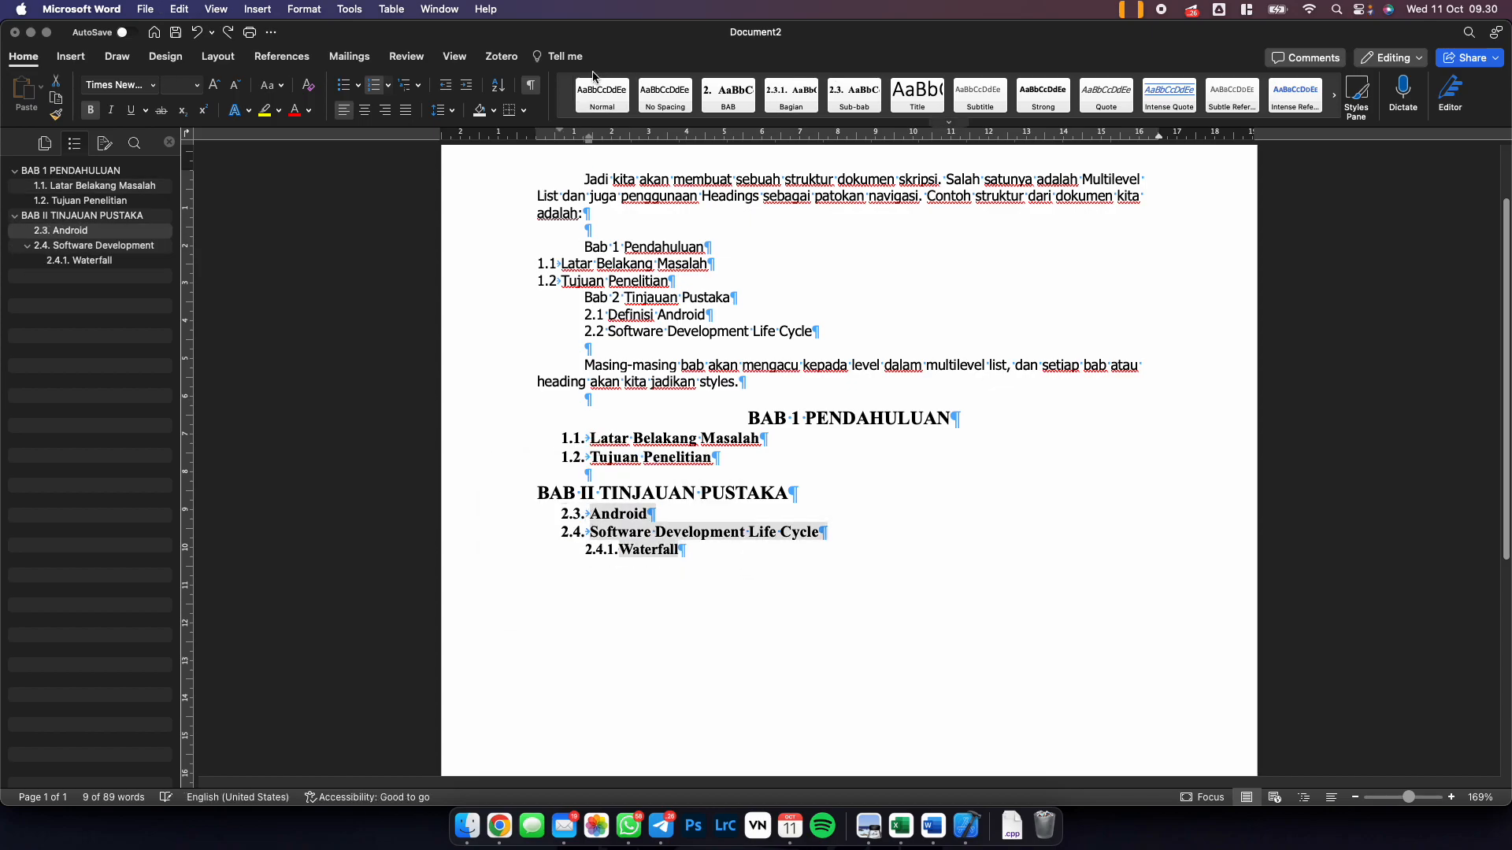
Align the numbers of all sub-headings under both chapters with the left margin and set their text indent to about 1.25 cm.
left_click_drag(588, 142, 564, 147)
left_click_drag(731, 455, 590, 437)
mouse_move(588, 141)
left_mouse_down()
mouse_move(563, 143)
mouse_move(582, 141)
left_mouse_up()
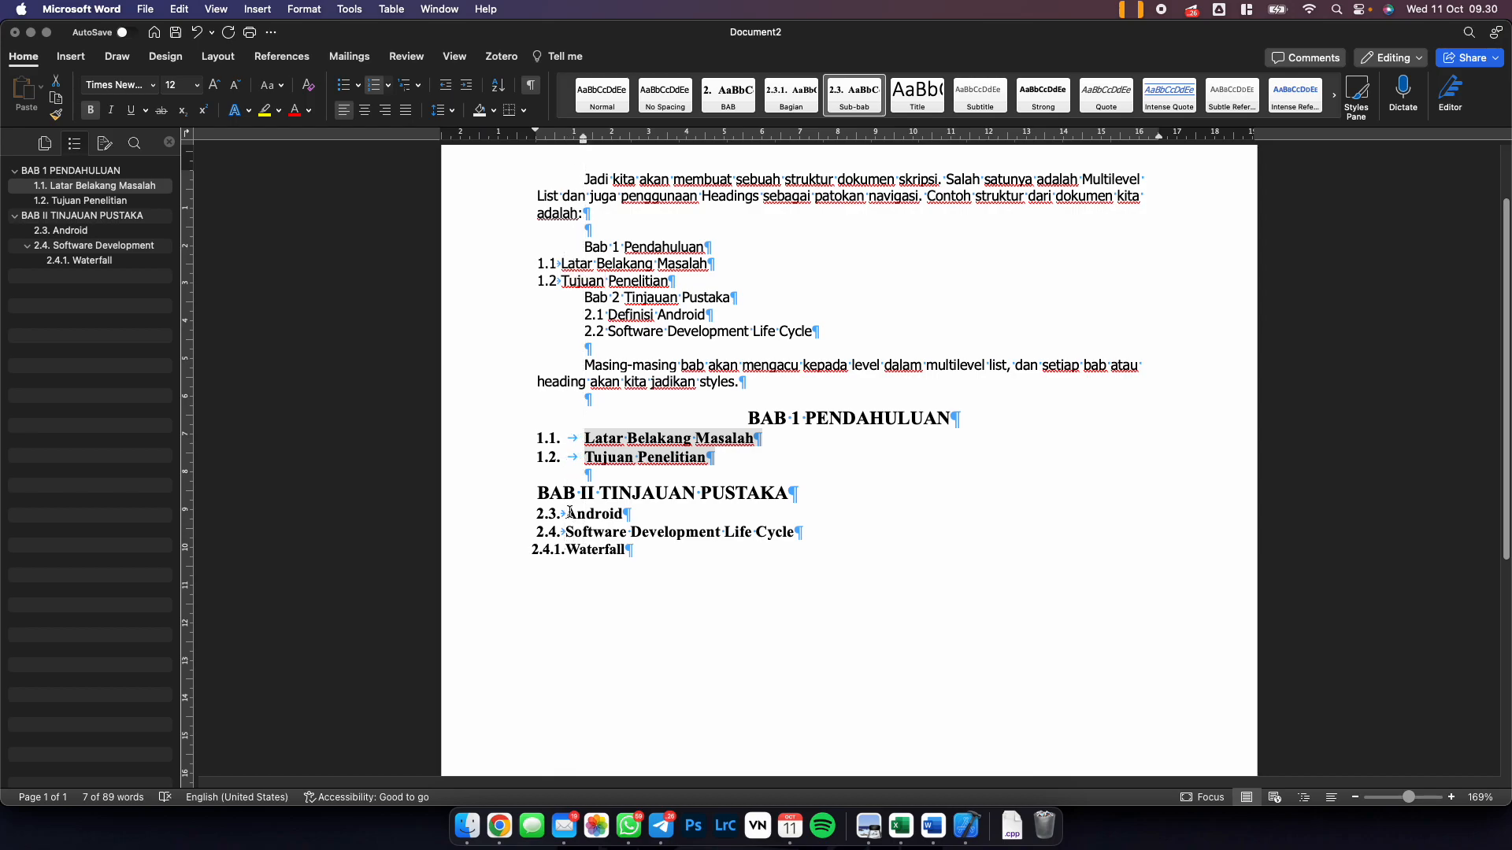
left_click_drag(567, 513, 634, 549)
left_click_drag(564, 140, 583, 142)
Center the "BAB II TINJAUAN PUSTAKA" chapter title.
left_click(739, 492)
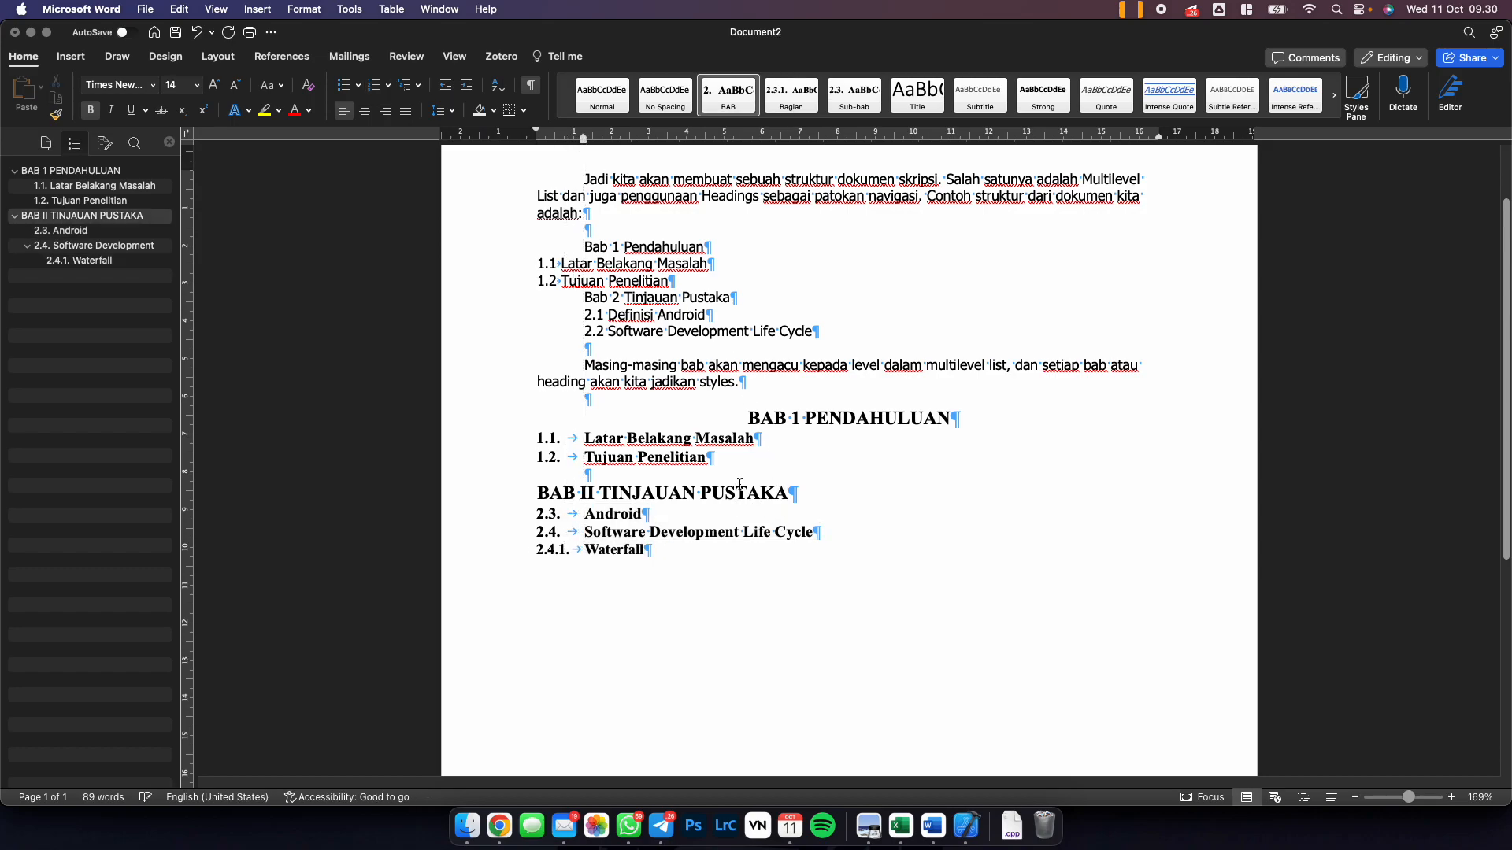
key("super+e")
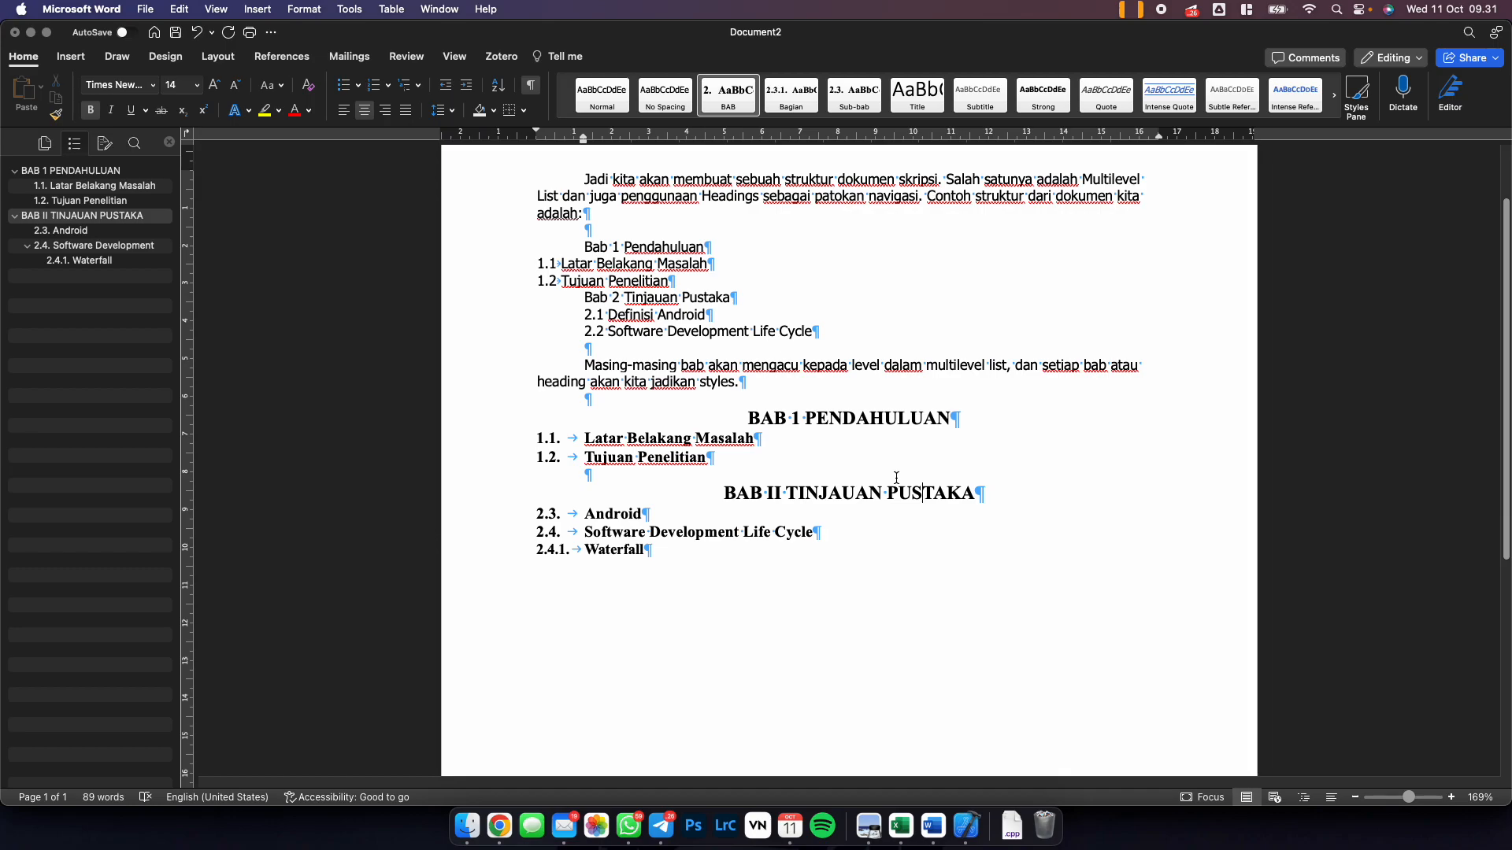
left_click(981, 416)
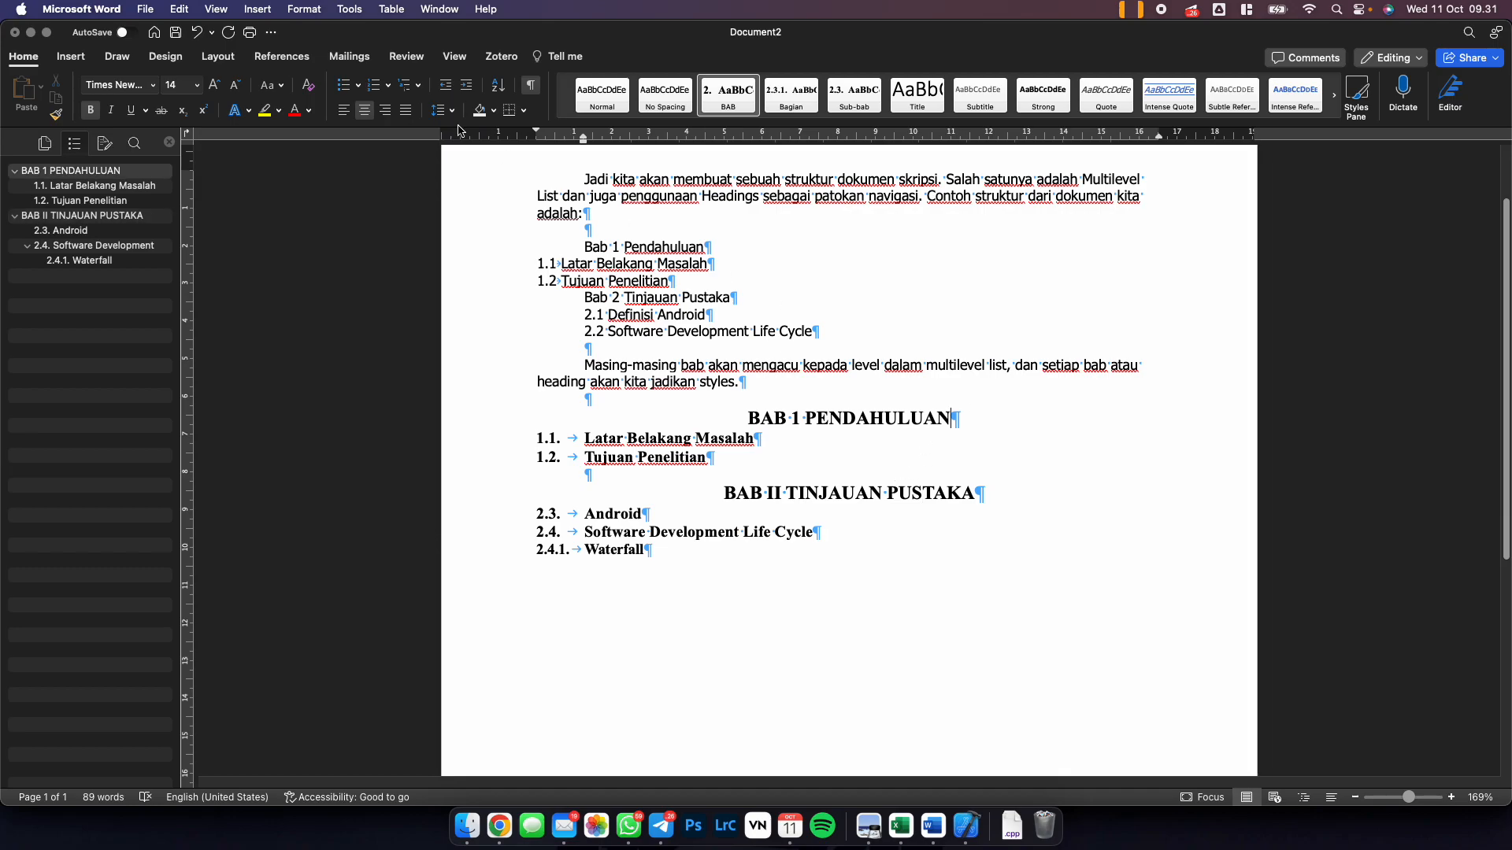
Insert a Next Page section break directly before the "BAB 1 PENDAHULUAN" title.
left_click(709, 383)
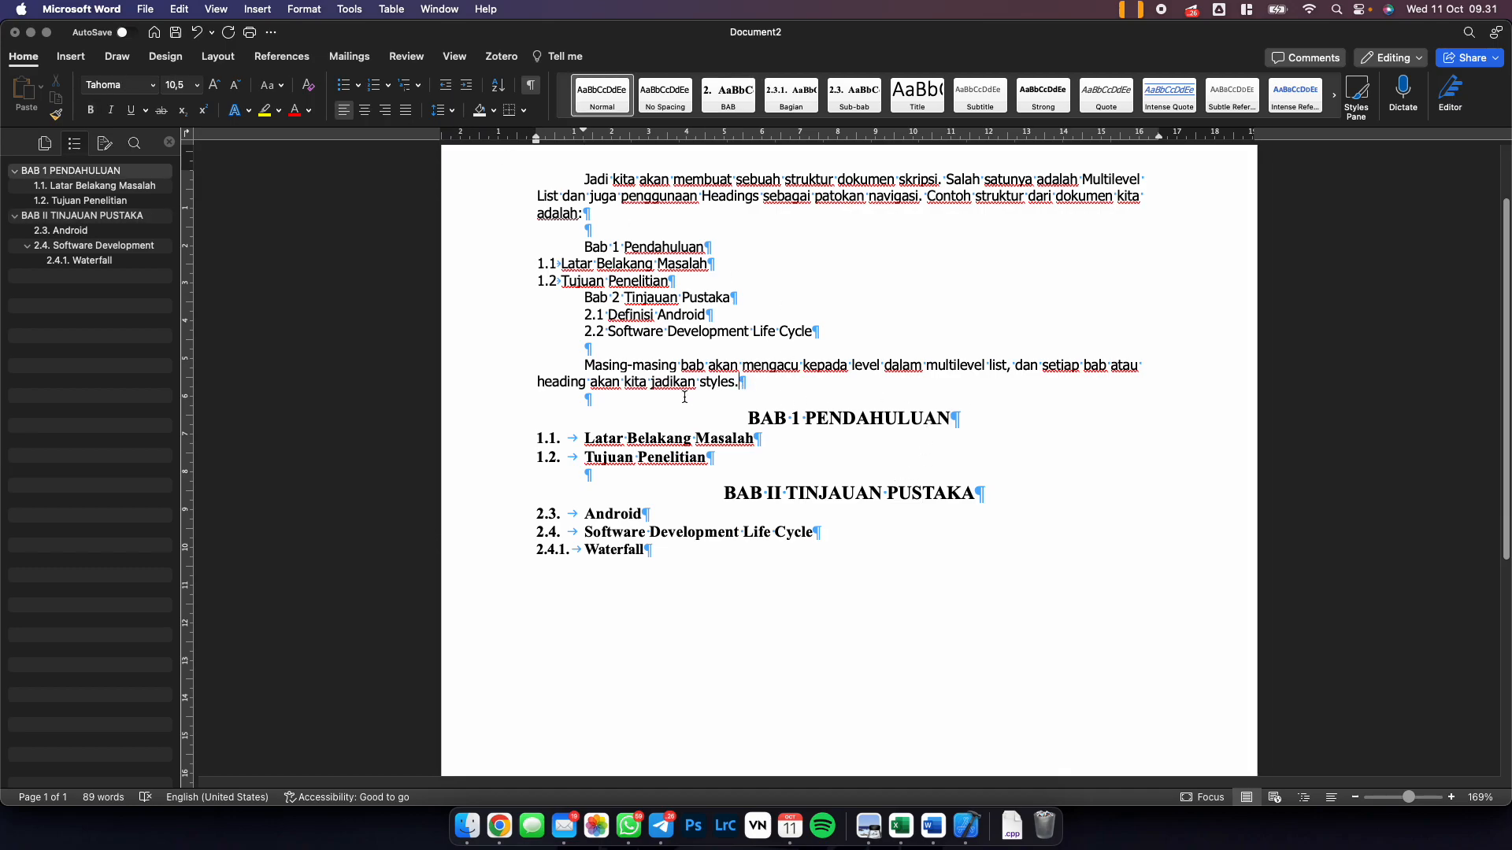
left_click(735, 415)
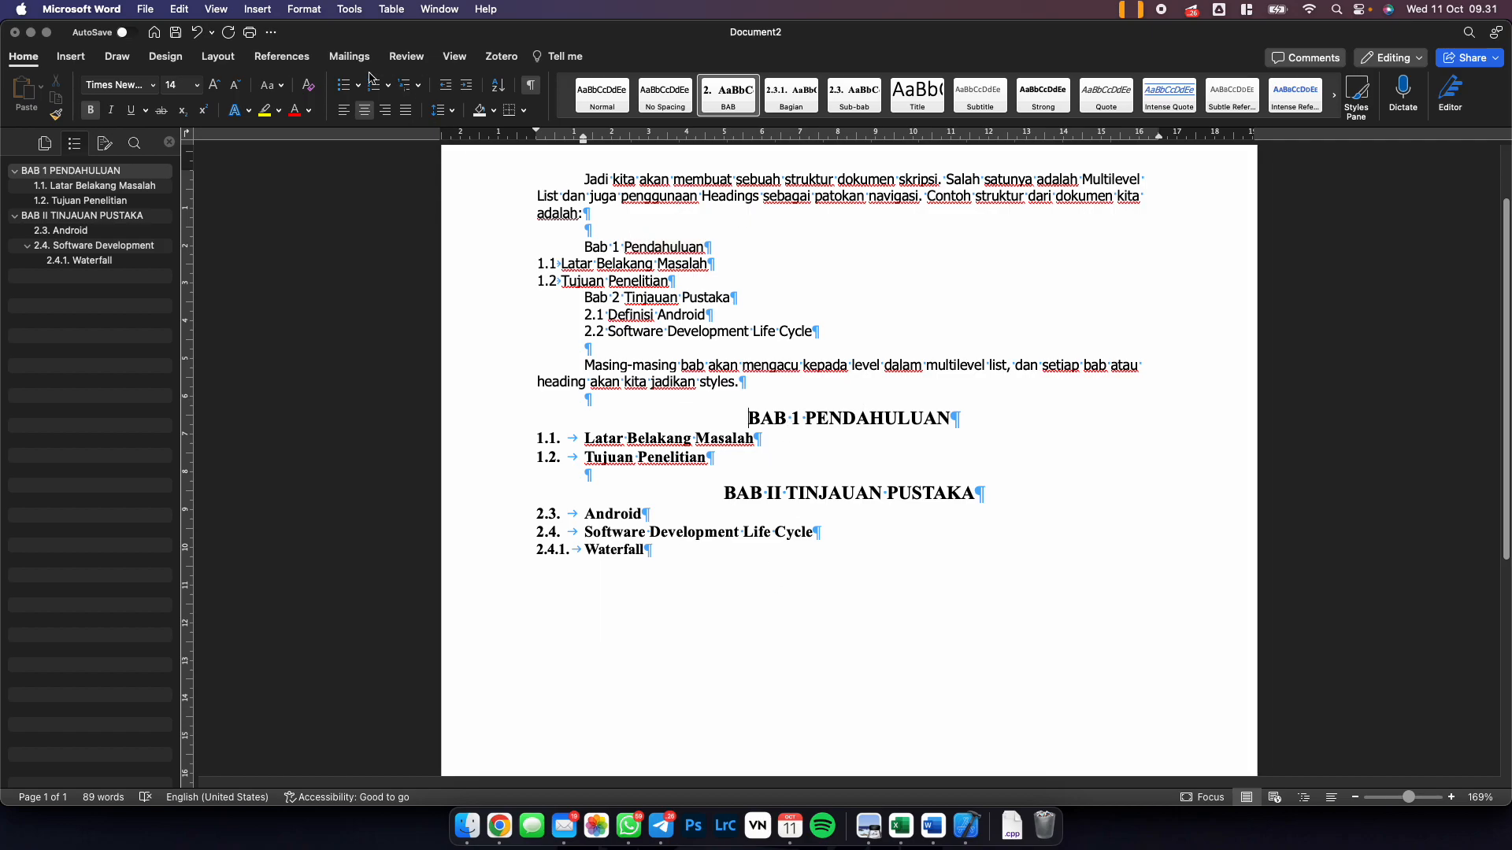
left_click(232, 63)
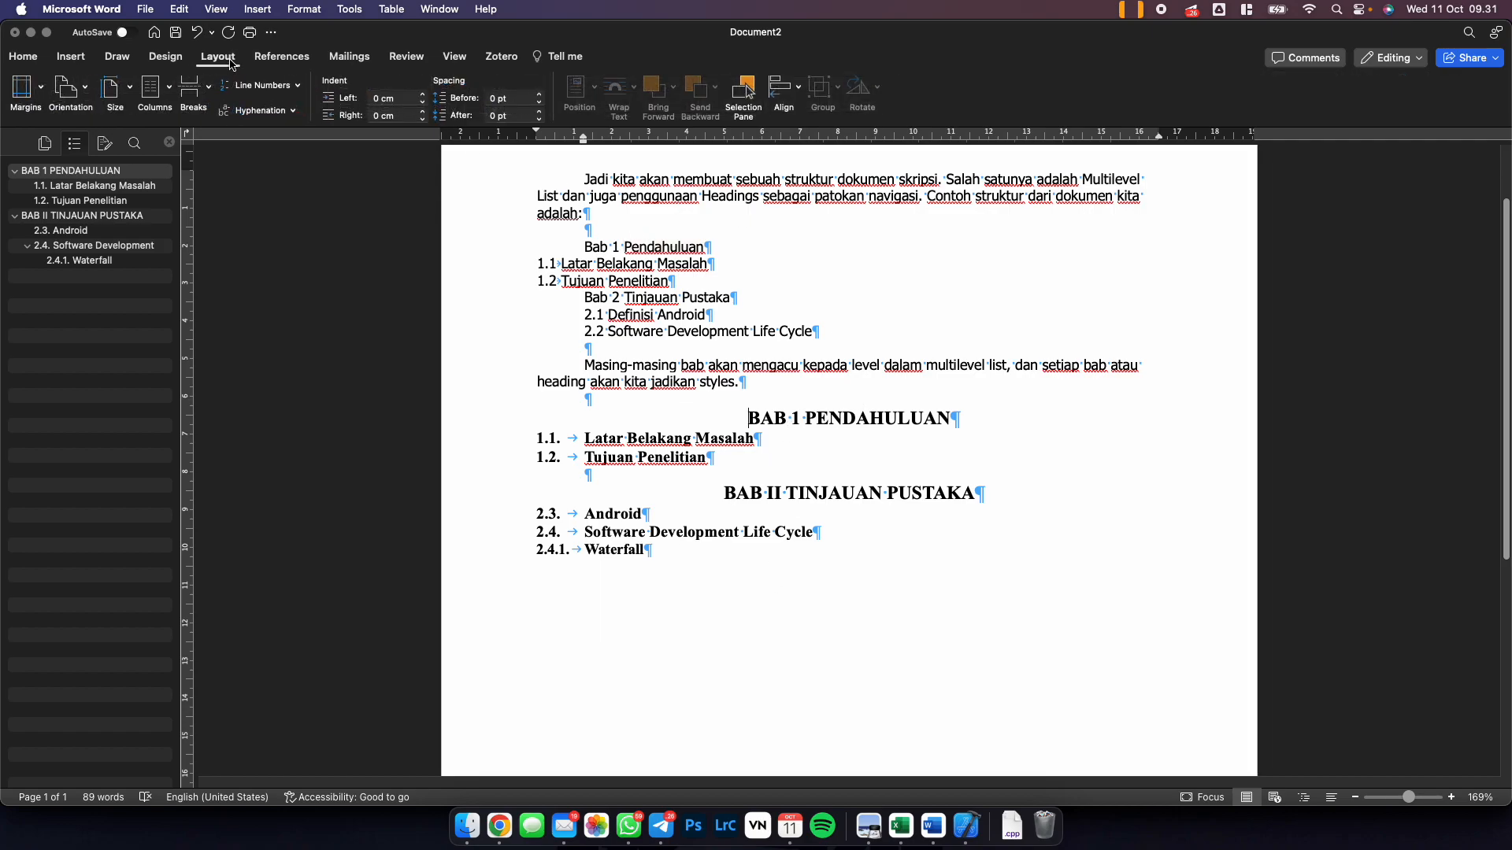
left_click(195, 93)
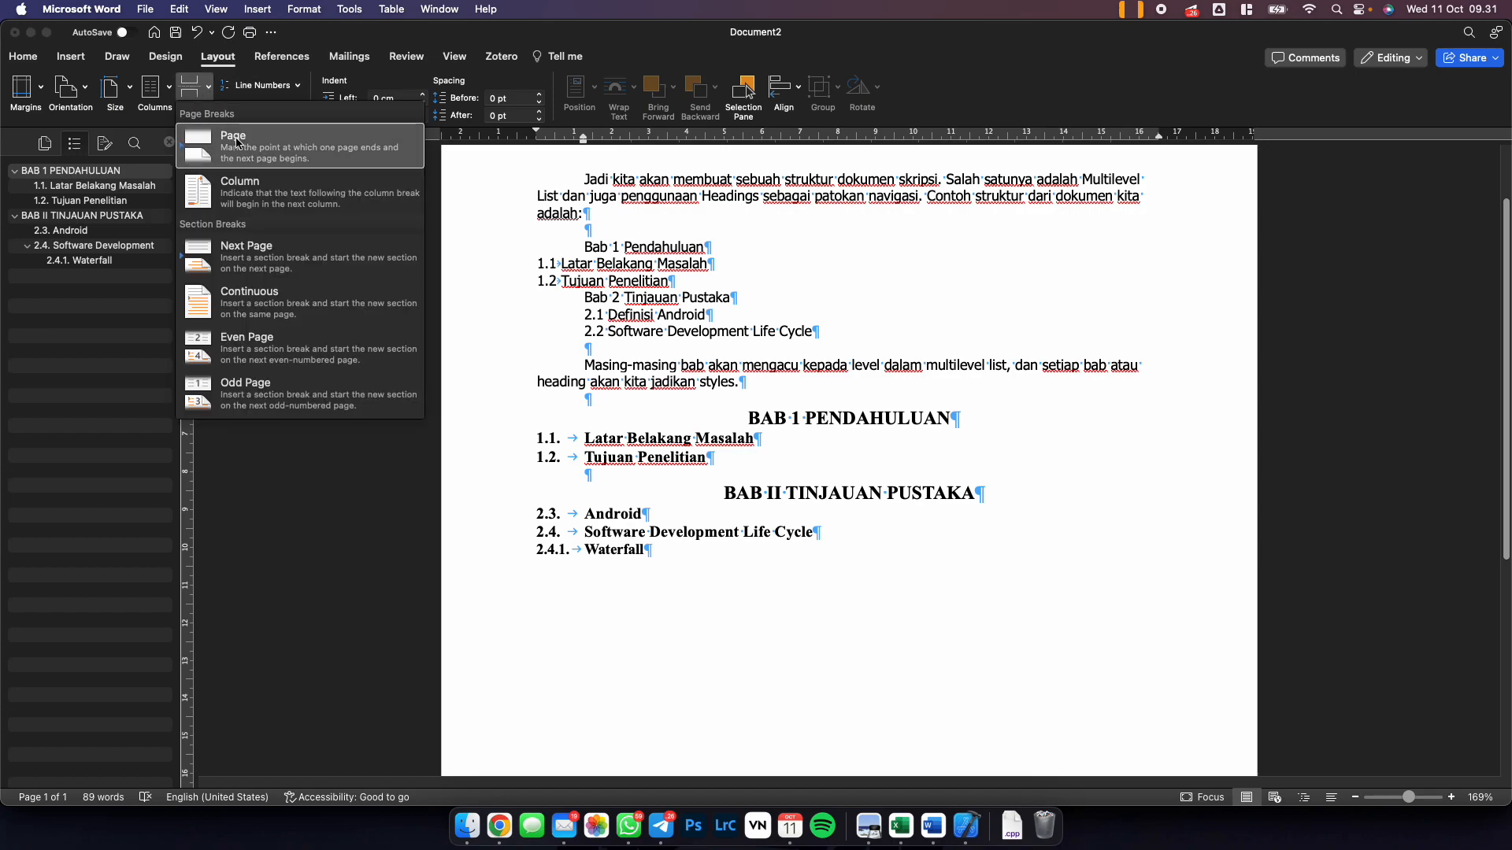
left_click(236, 269)
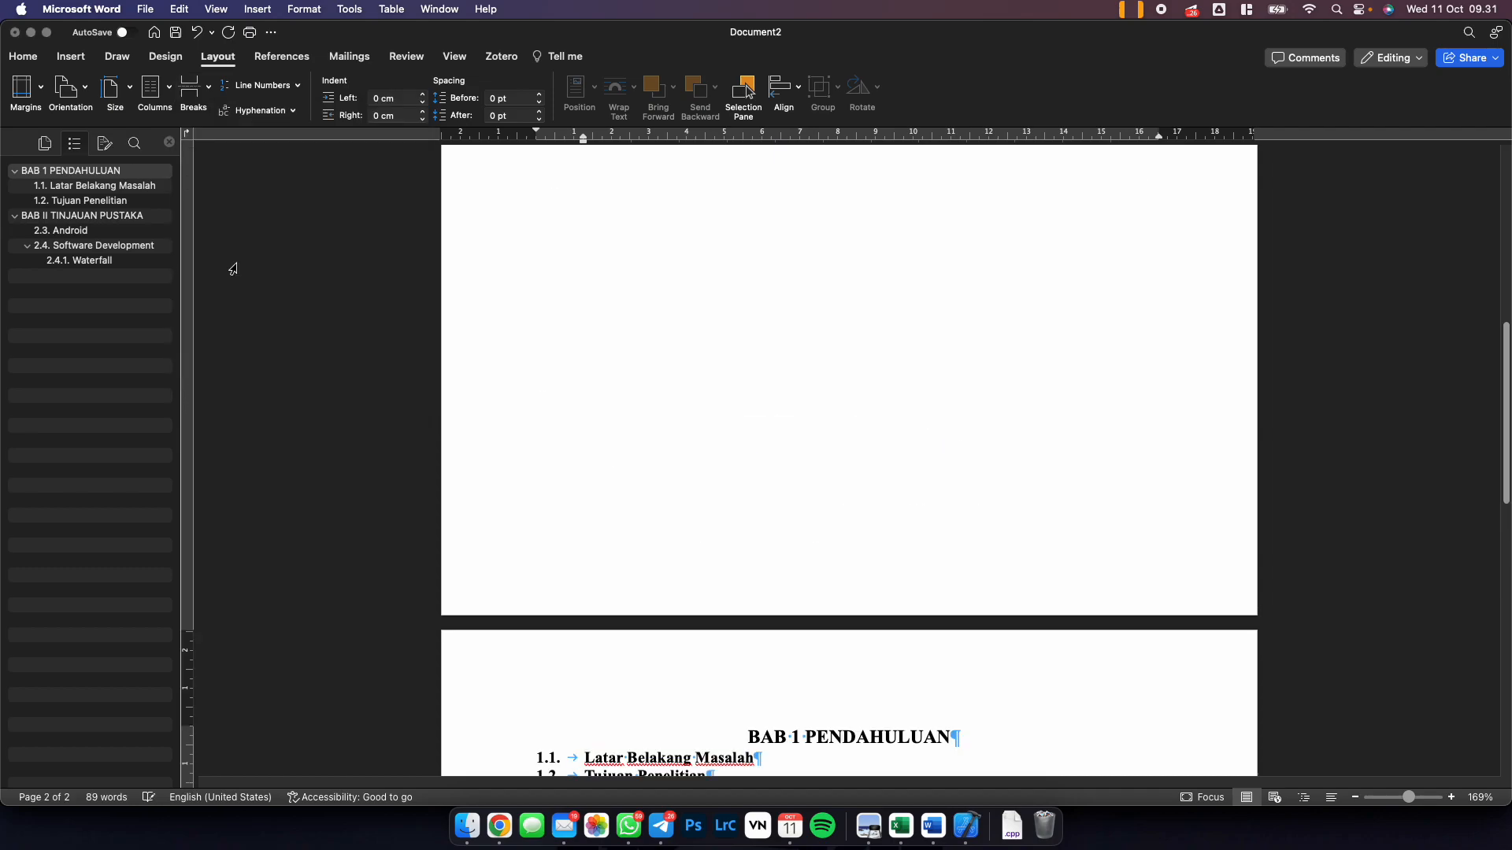
With formatting marks shown, examine the section break after the introductory text and the chapter headings on the following page.
left_click(32, 60)
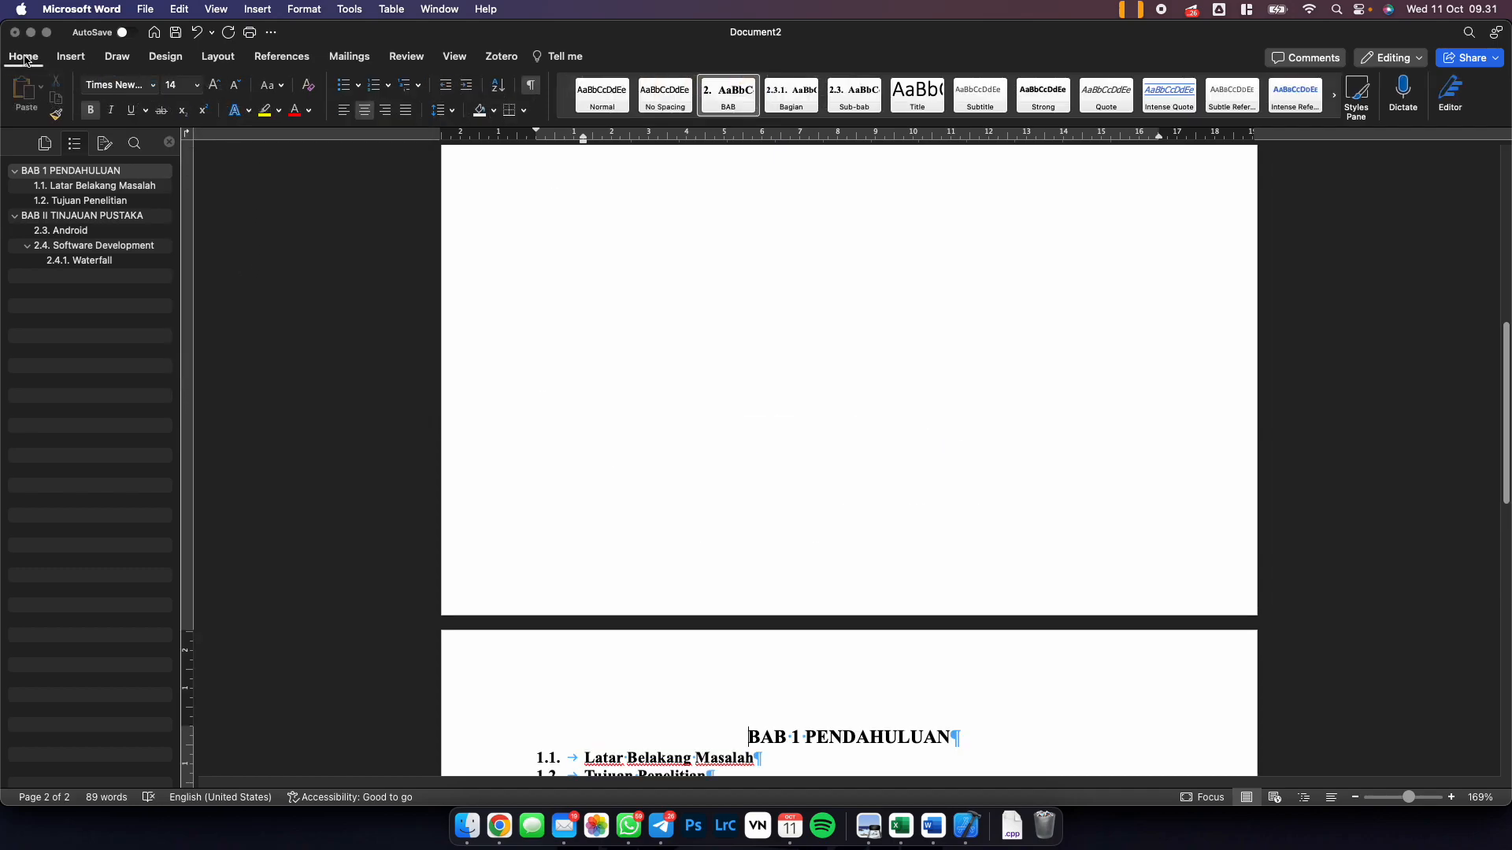
left_click(533, 86)
left_click(533, 85)
scroll(622, 220, "up", 2)
scroll(622, 219, "up", 5)
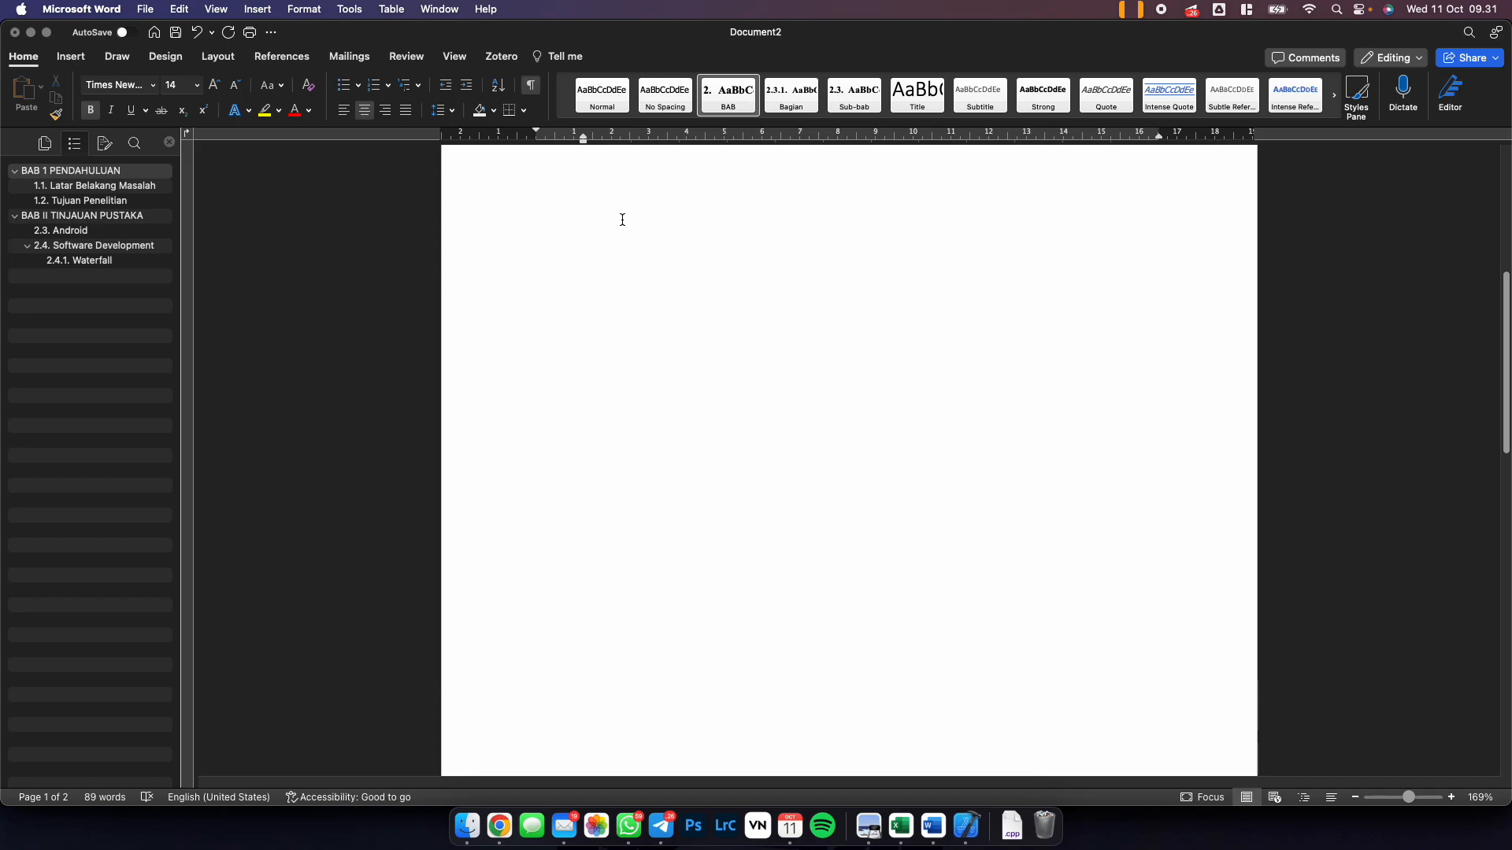
left_click(842, 317)
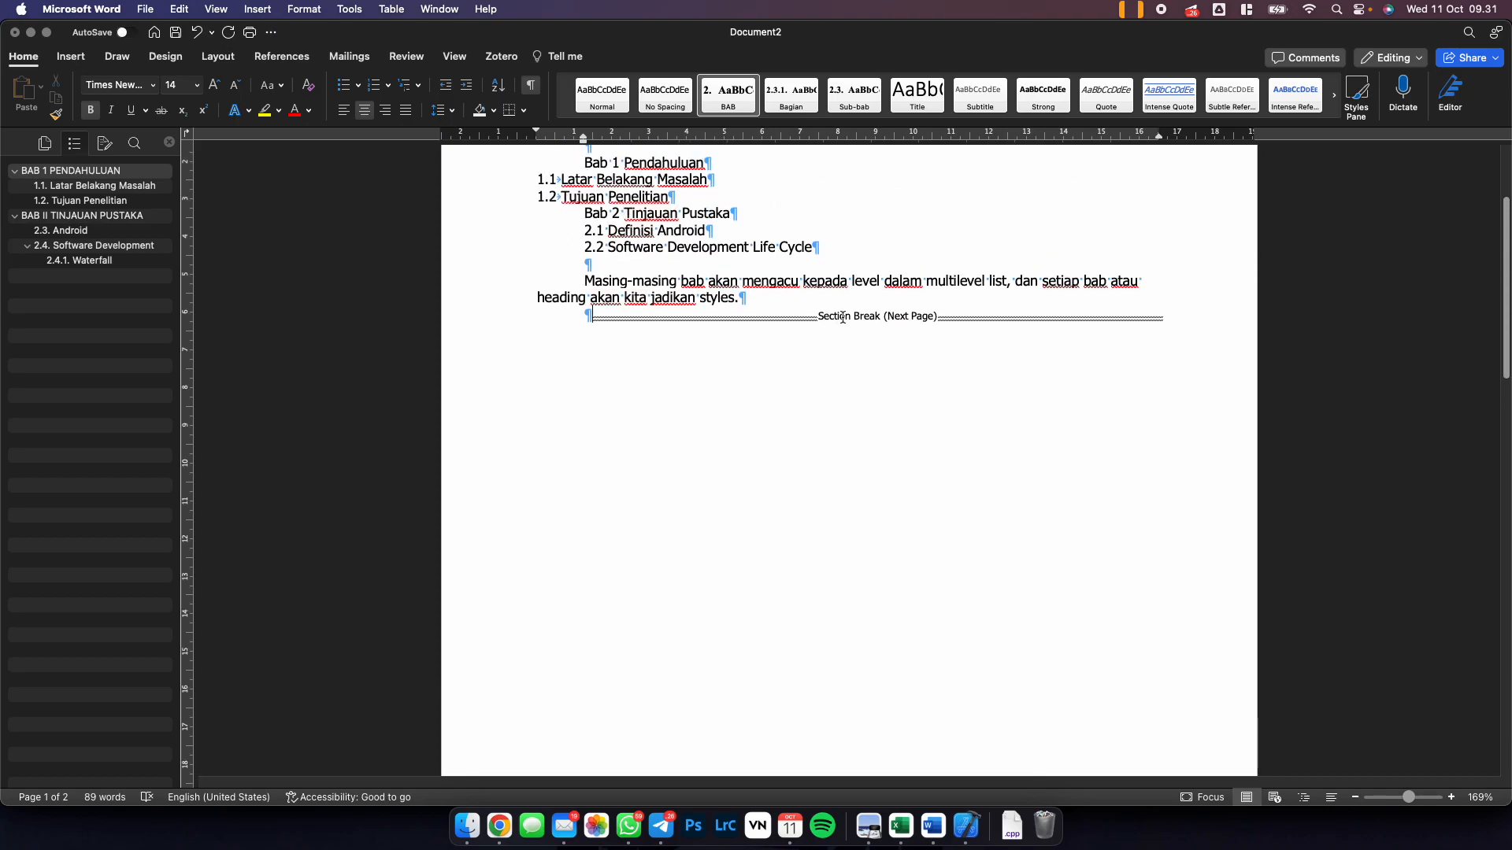
scroll(843, 317, "down", 10)
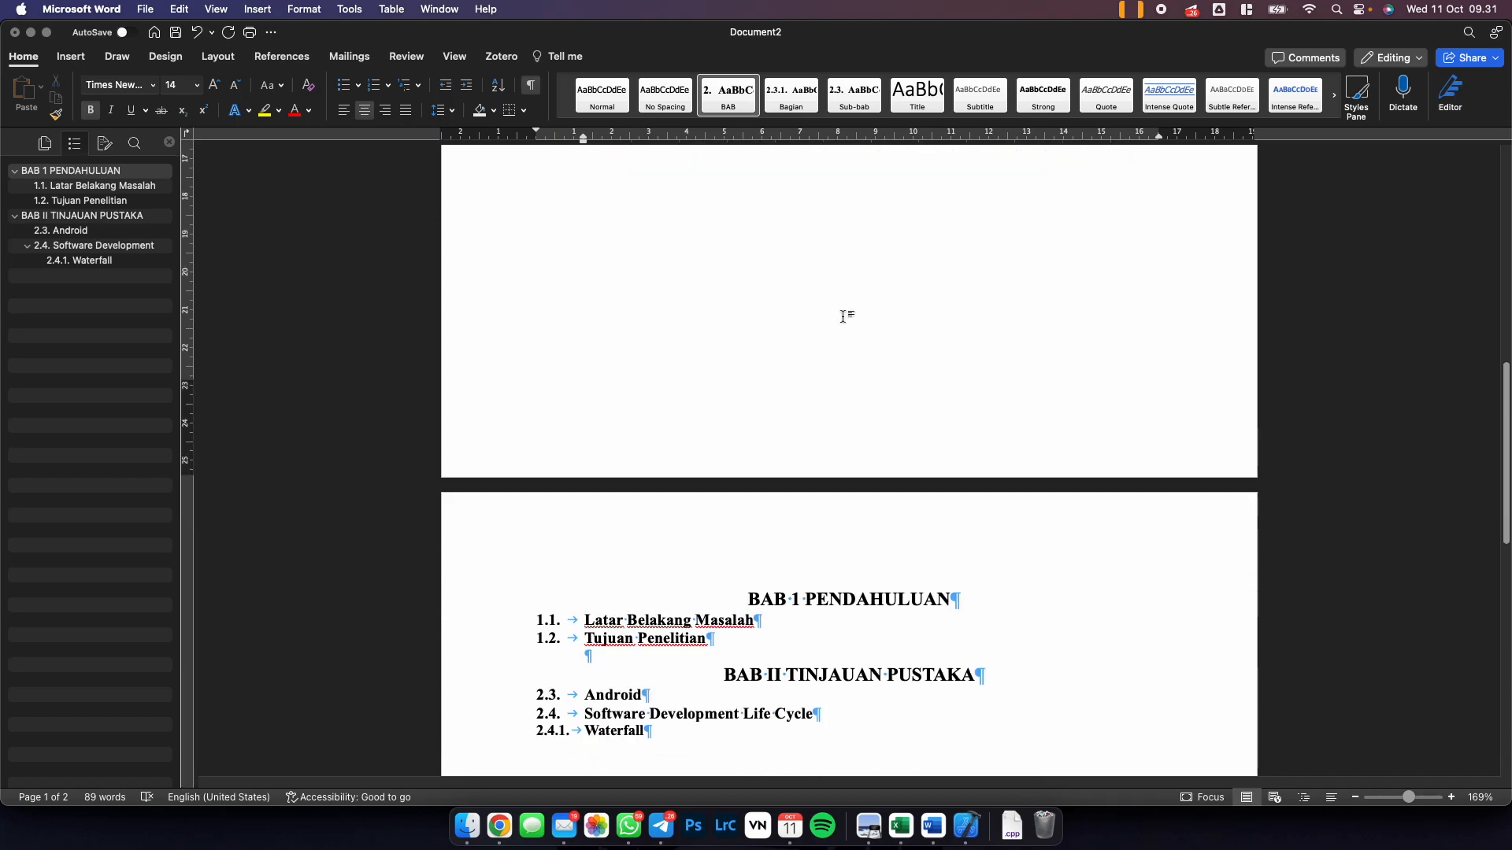
scroll(842, 317, "up", 10)
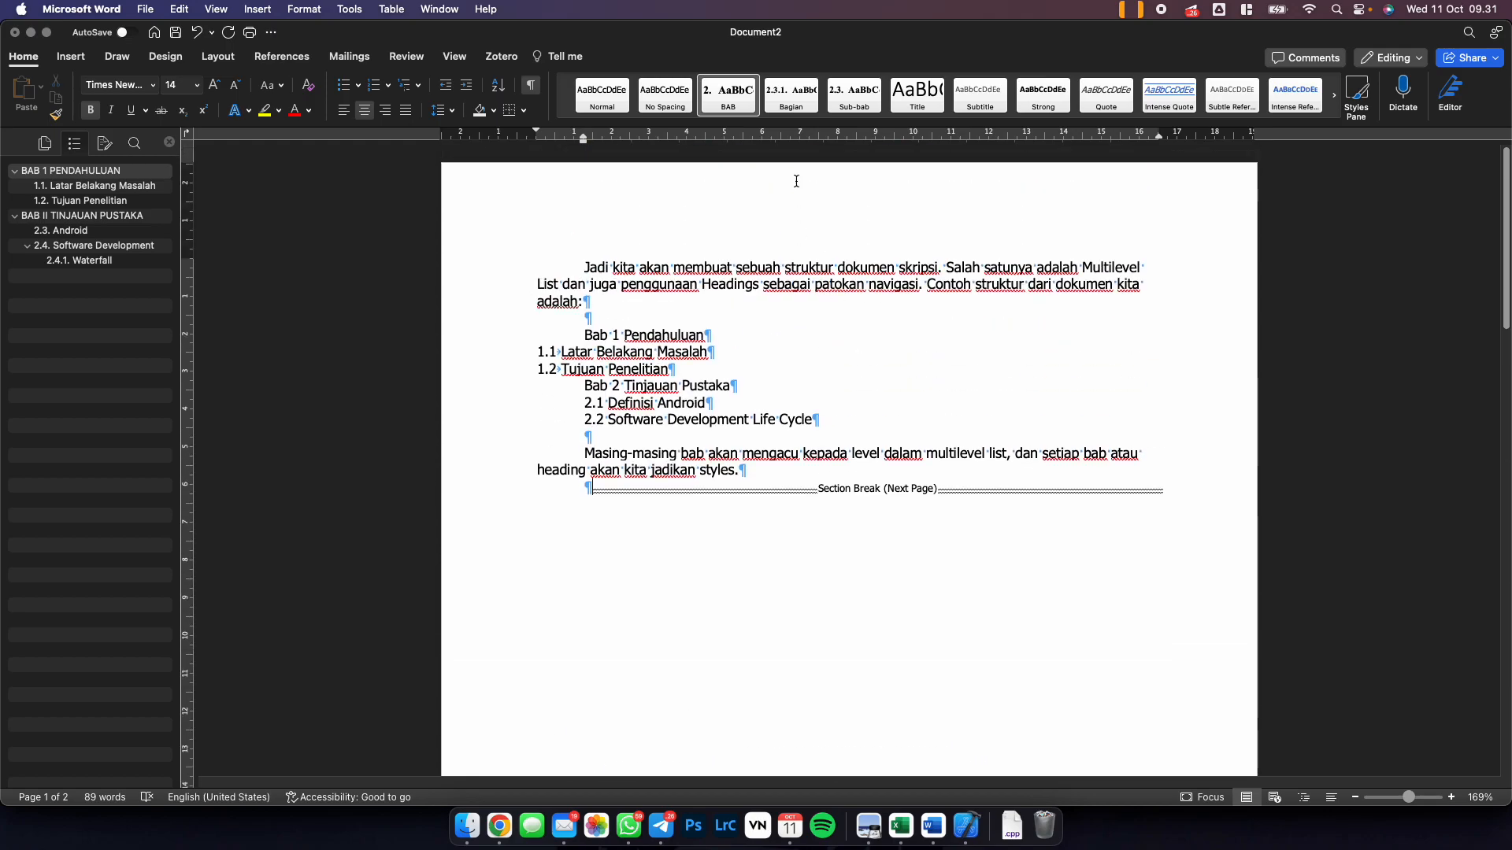
scroll(800, 189, "down", 3)
scroll(749, 406, "down", 10)
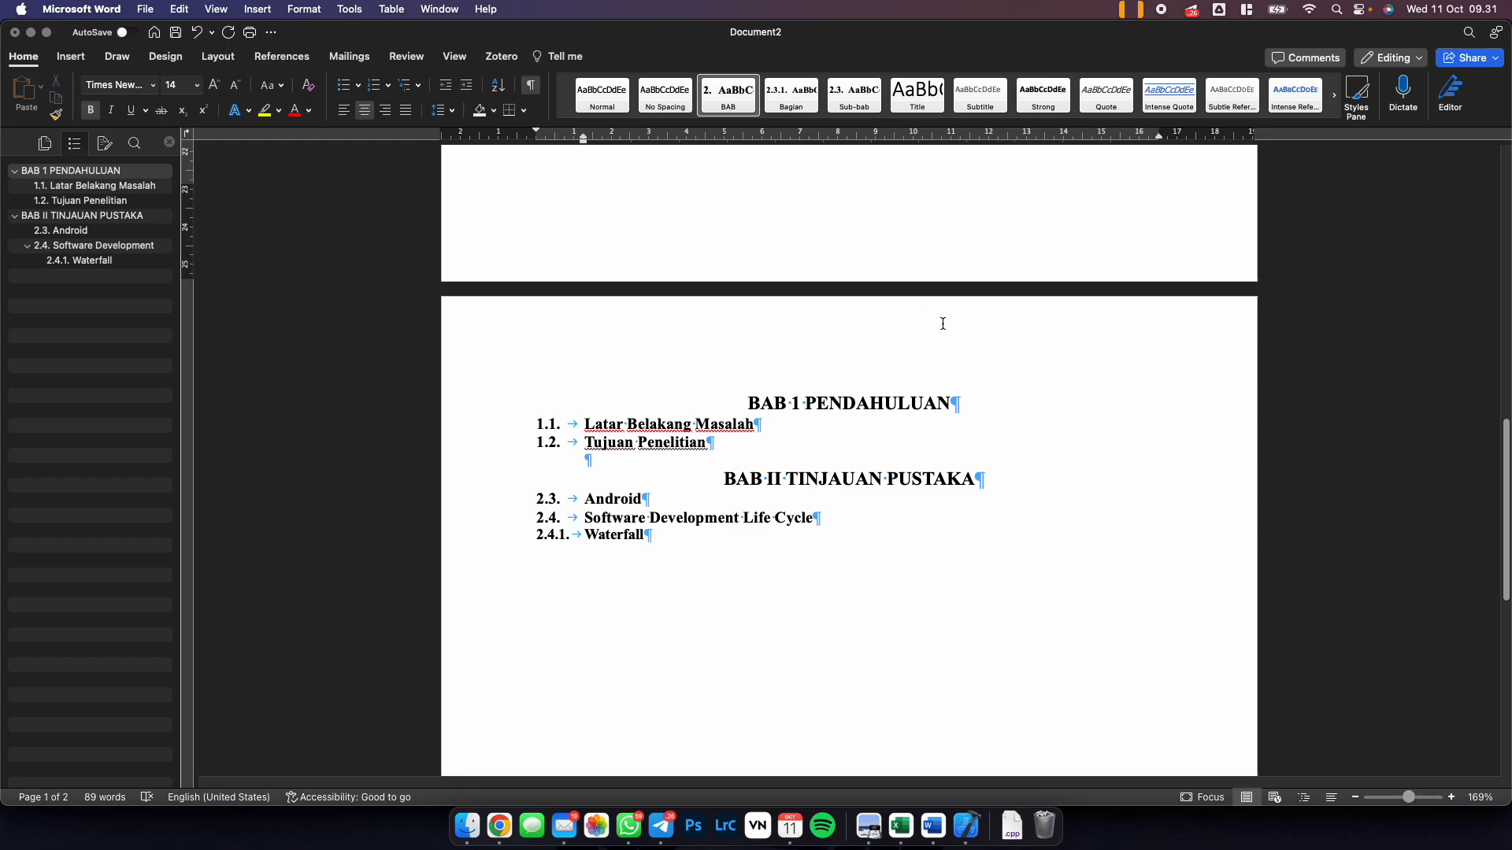
Open the header of section 2 for editing and unlink it from the previous section.
double_click(828, 338)
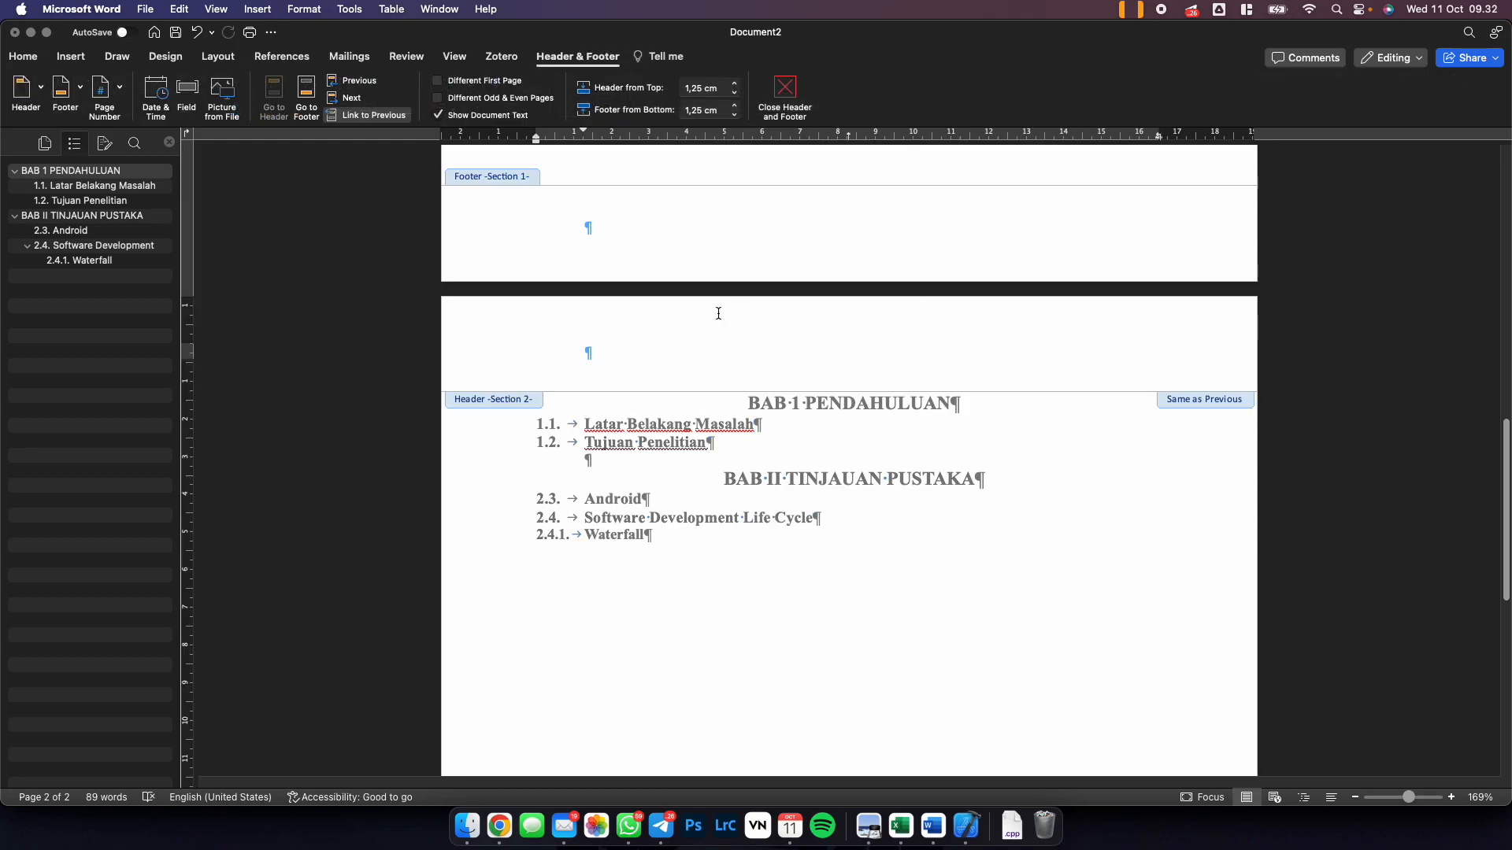
scroll(596, 272, "up", 10)
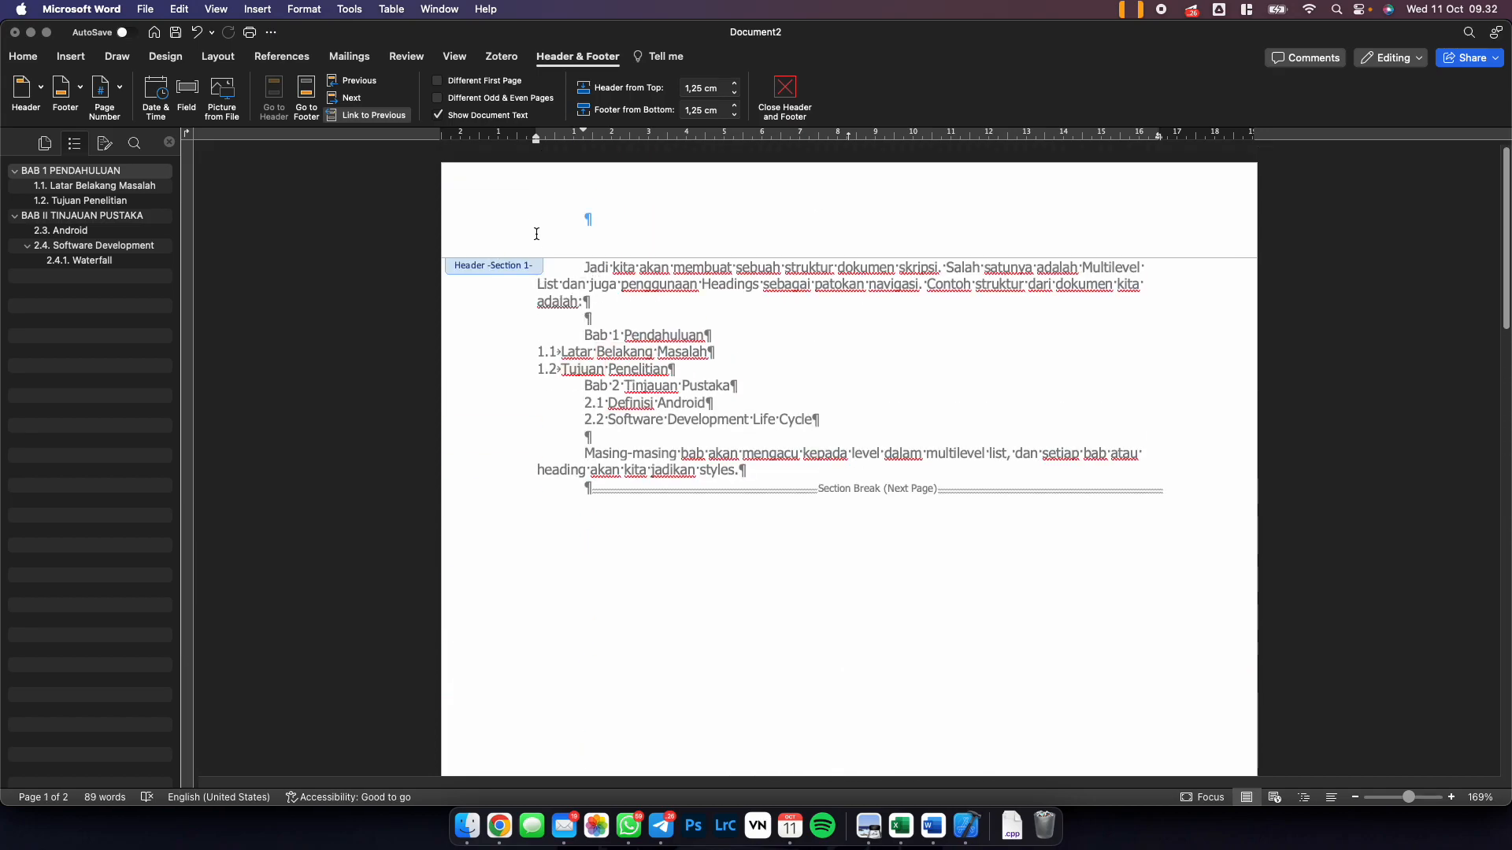
scroll(543, 250, "down", 5)
scroll(560, 280, "down", 4)
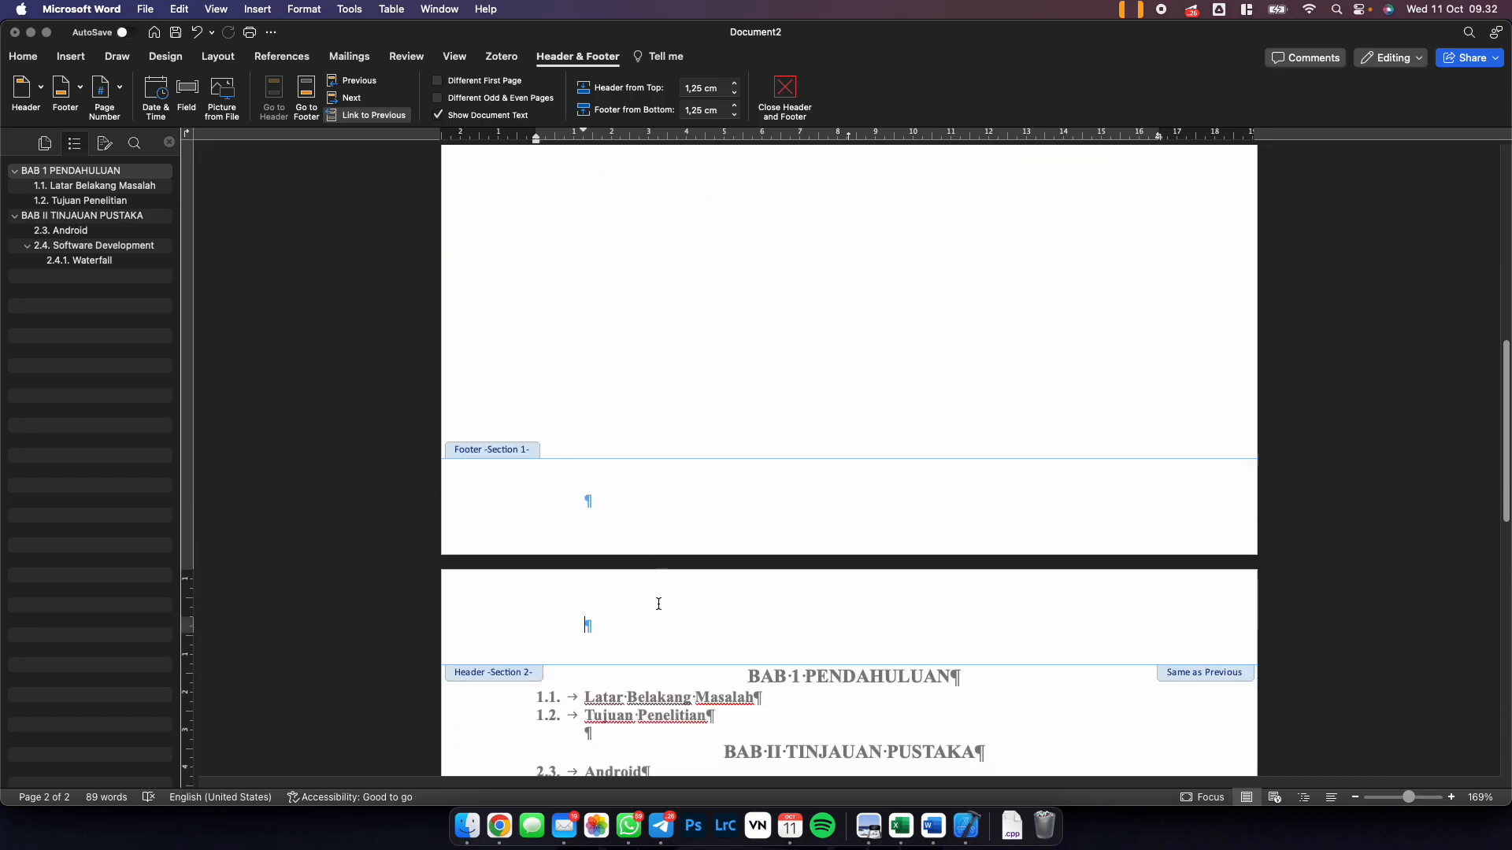
left_click(658, 644)
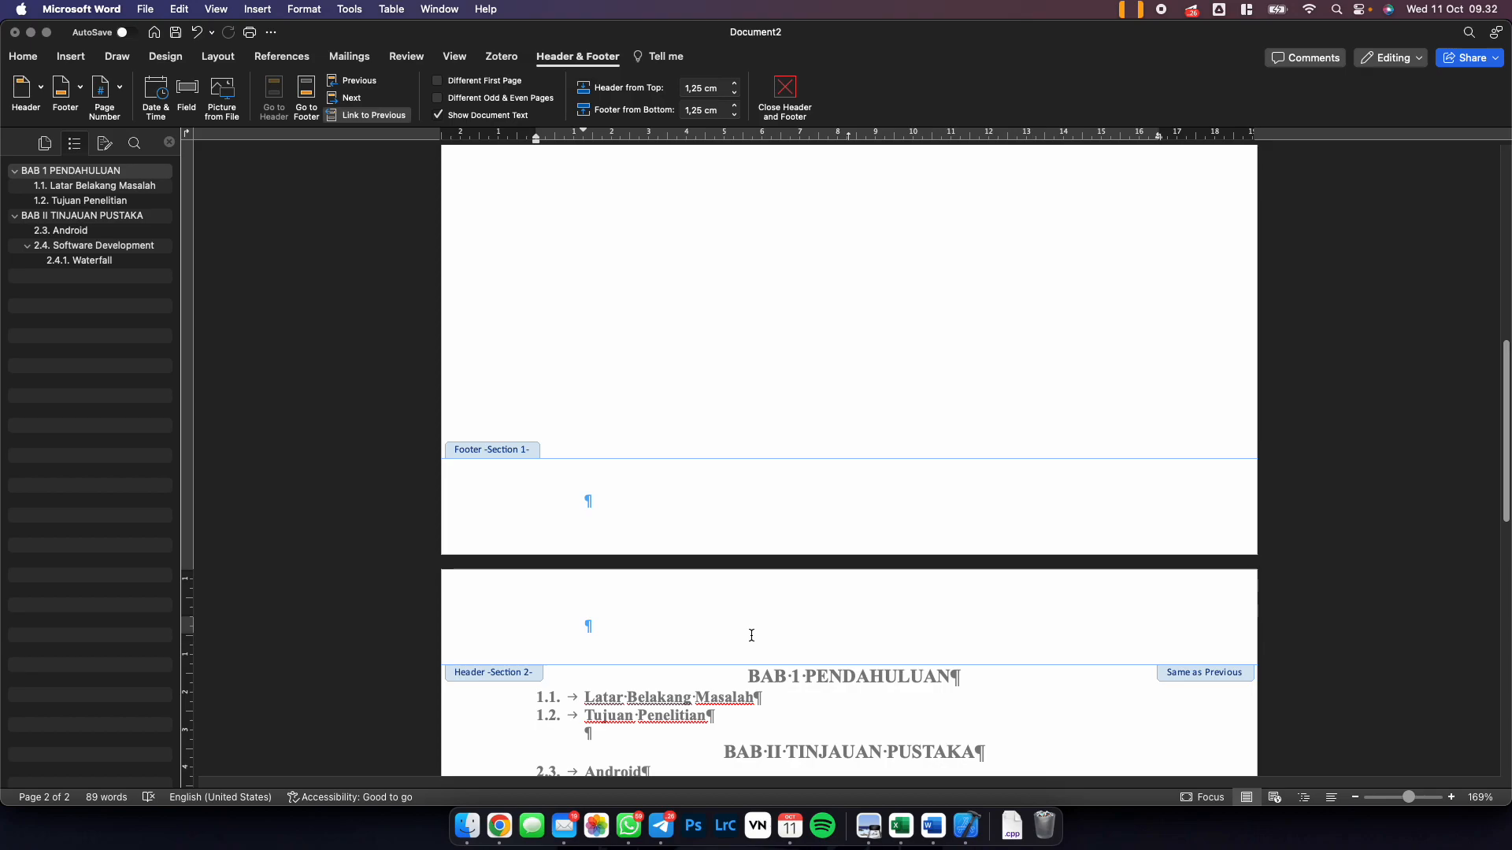
scroll(787, 616, "up", 10)
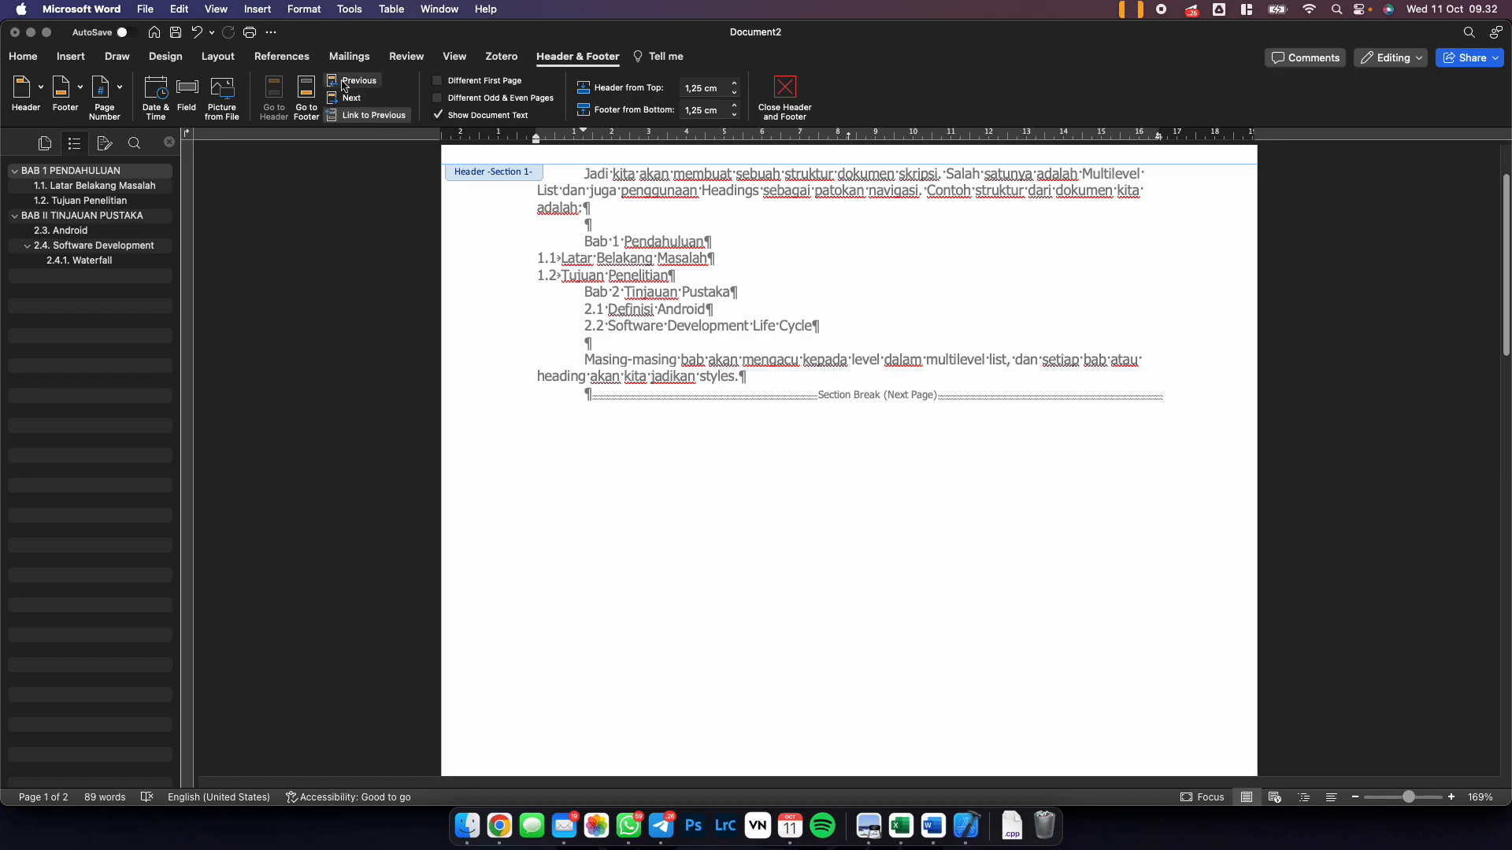
left_click(381, 118)
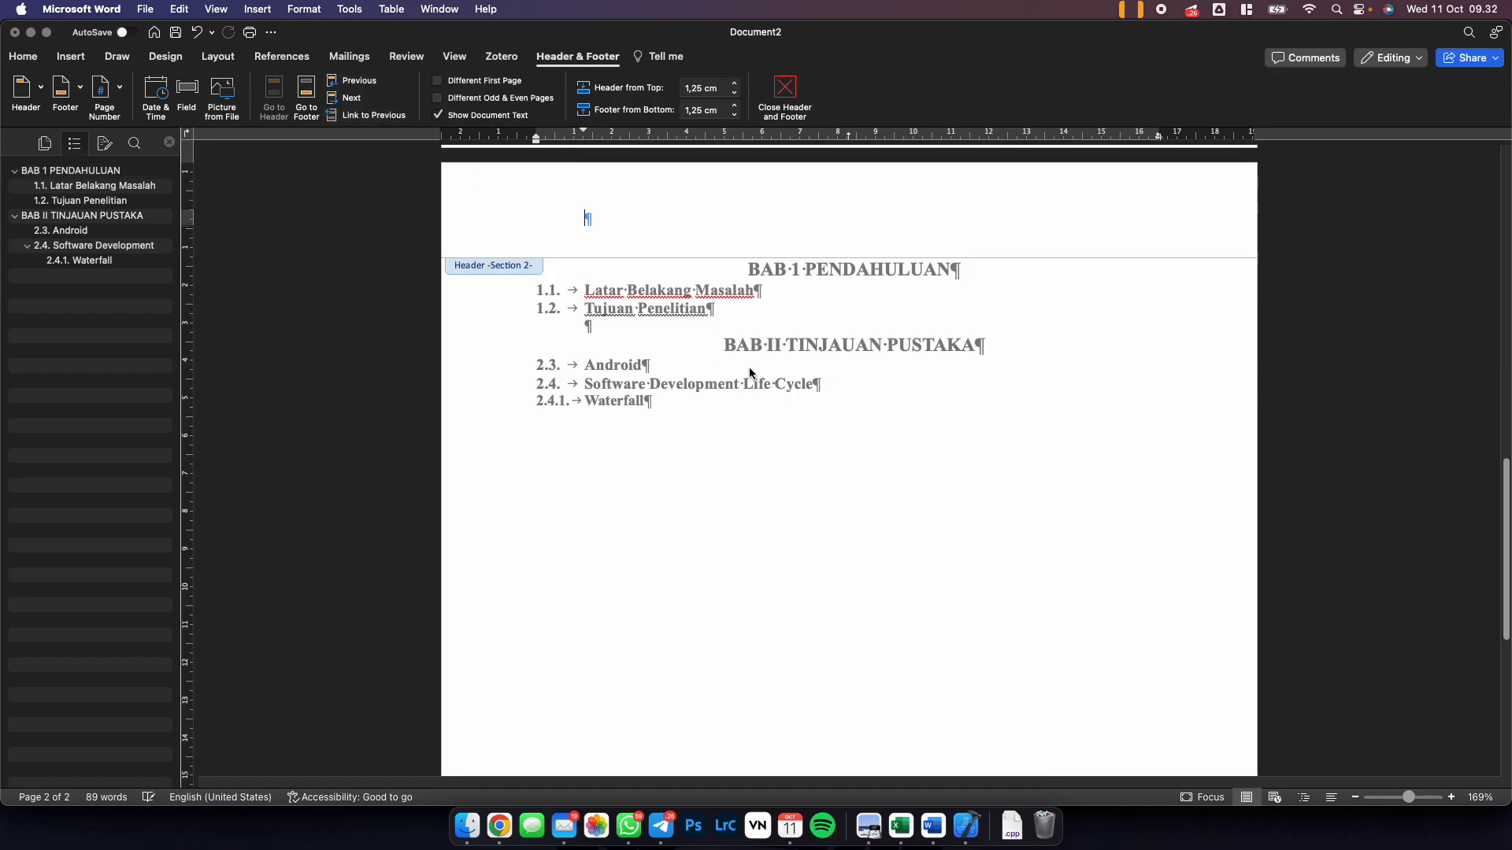
scroll(524, 370, "down", 10)
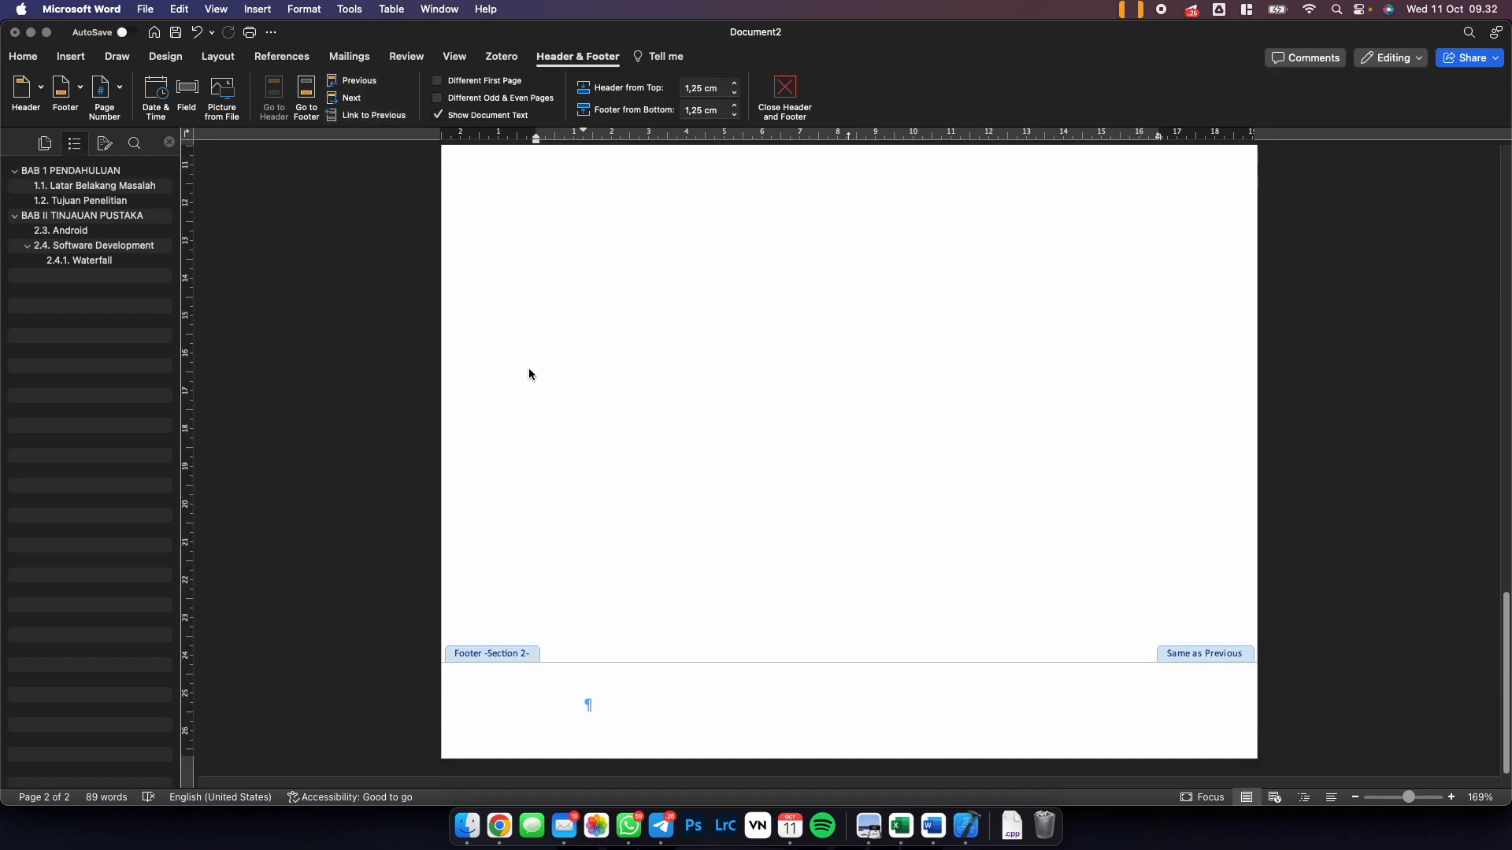
Try to unlink the Section 2 footer from the previous section and return to the body text.
left_click(614, 699)
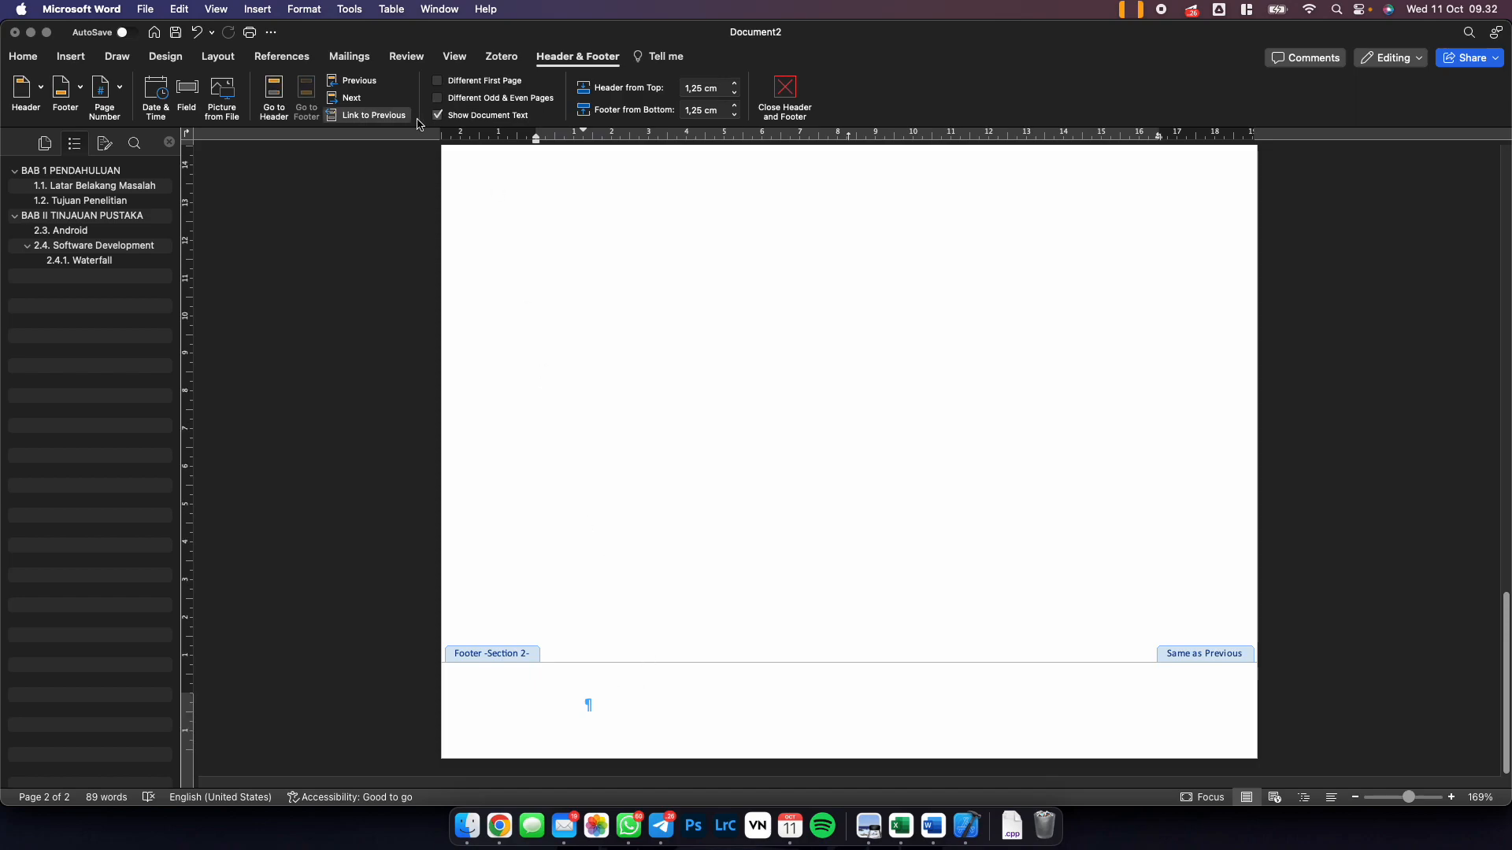
left_click(378, 115)
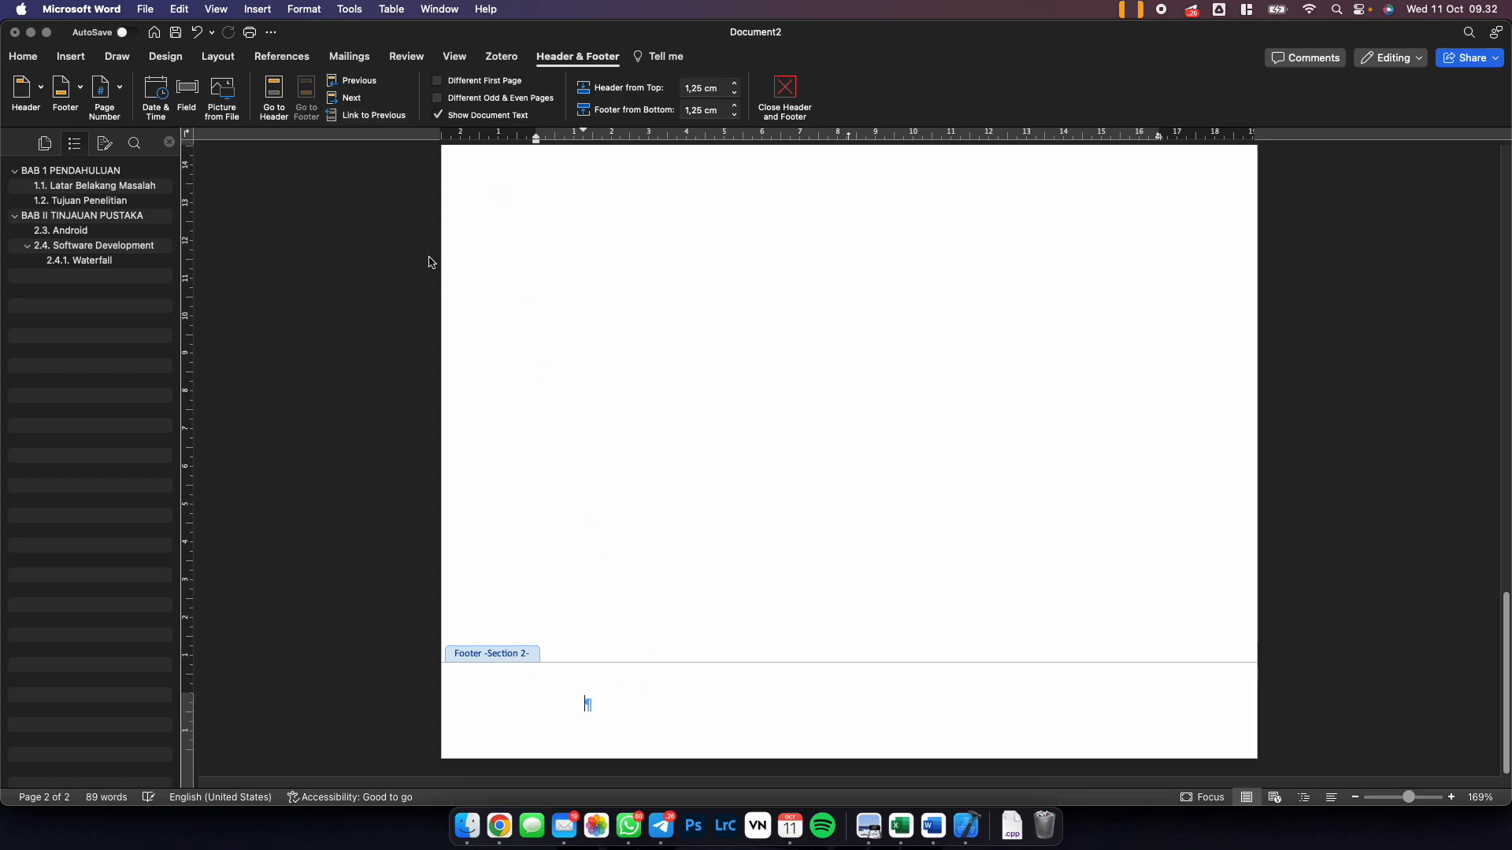
scroll(432, 260, "up", 10)
double_click(778, 294)
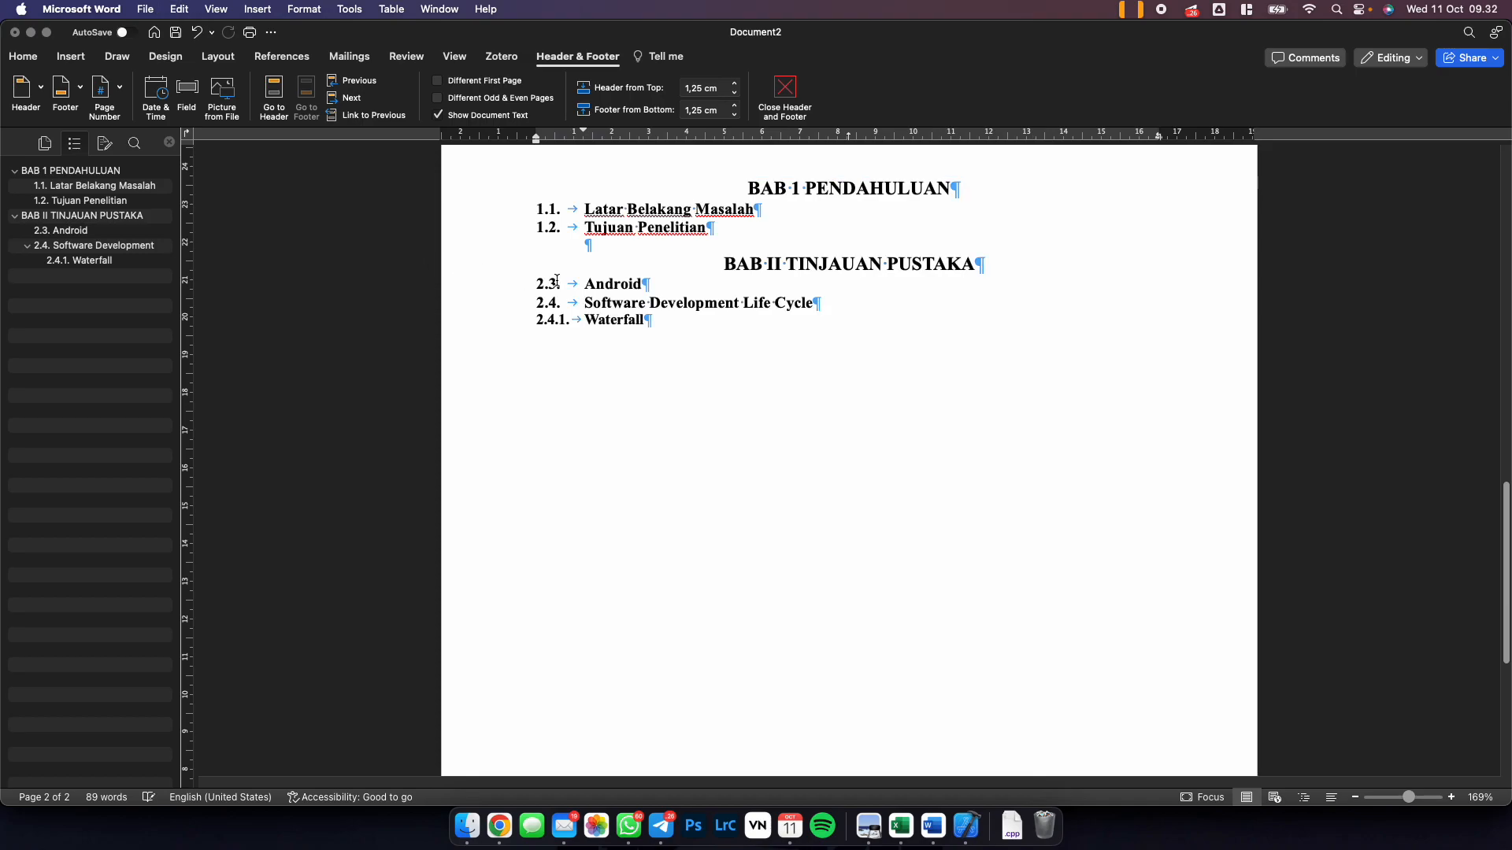
Turn off Link to Previous for the Section 2 footer and leave header and footer editing.
double_click(850, 693)
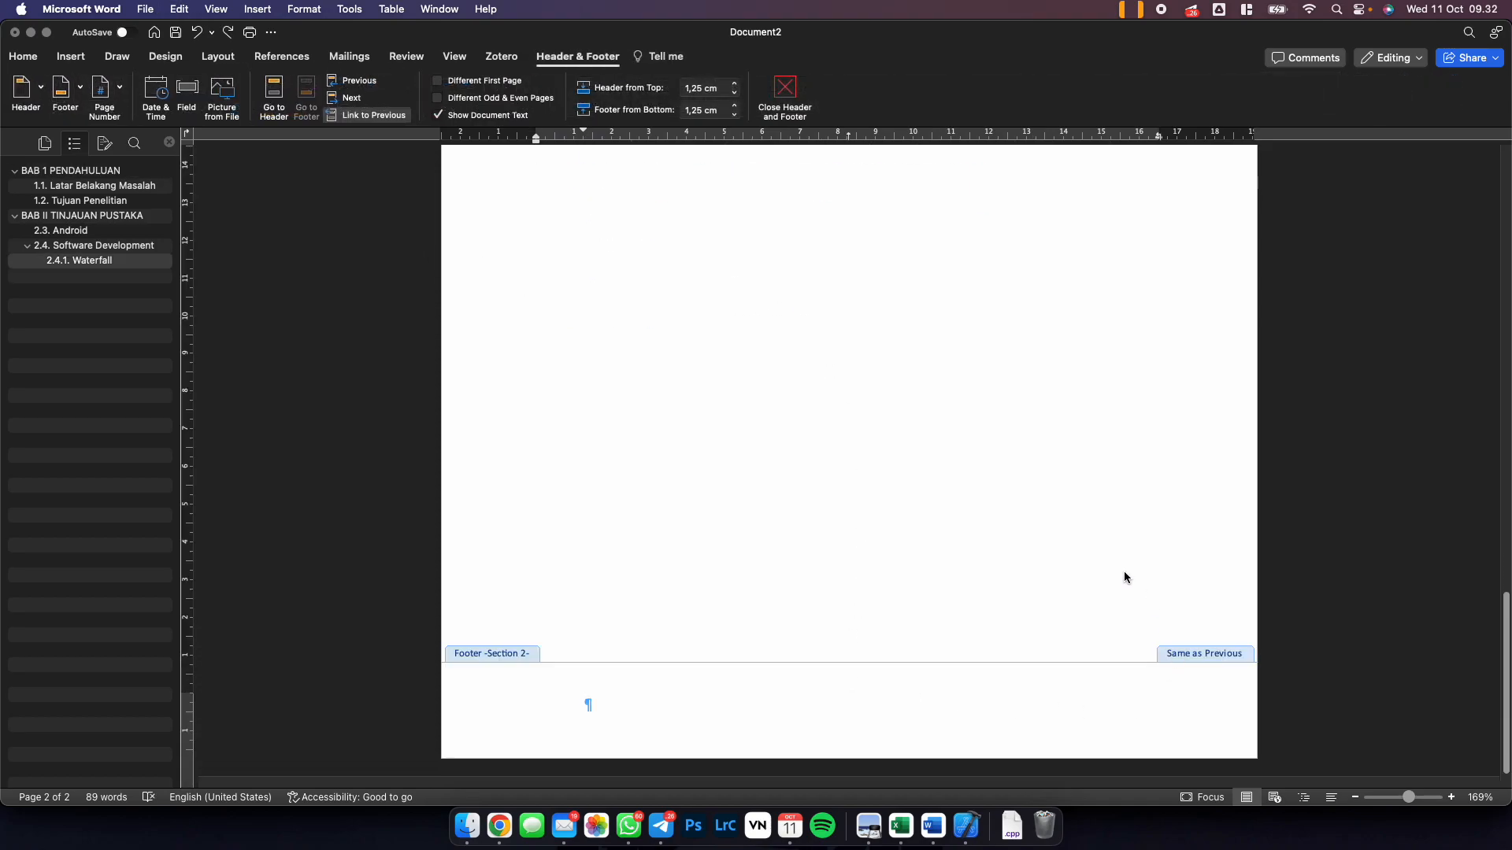
scroll(1120, 573, "up", 10)
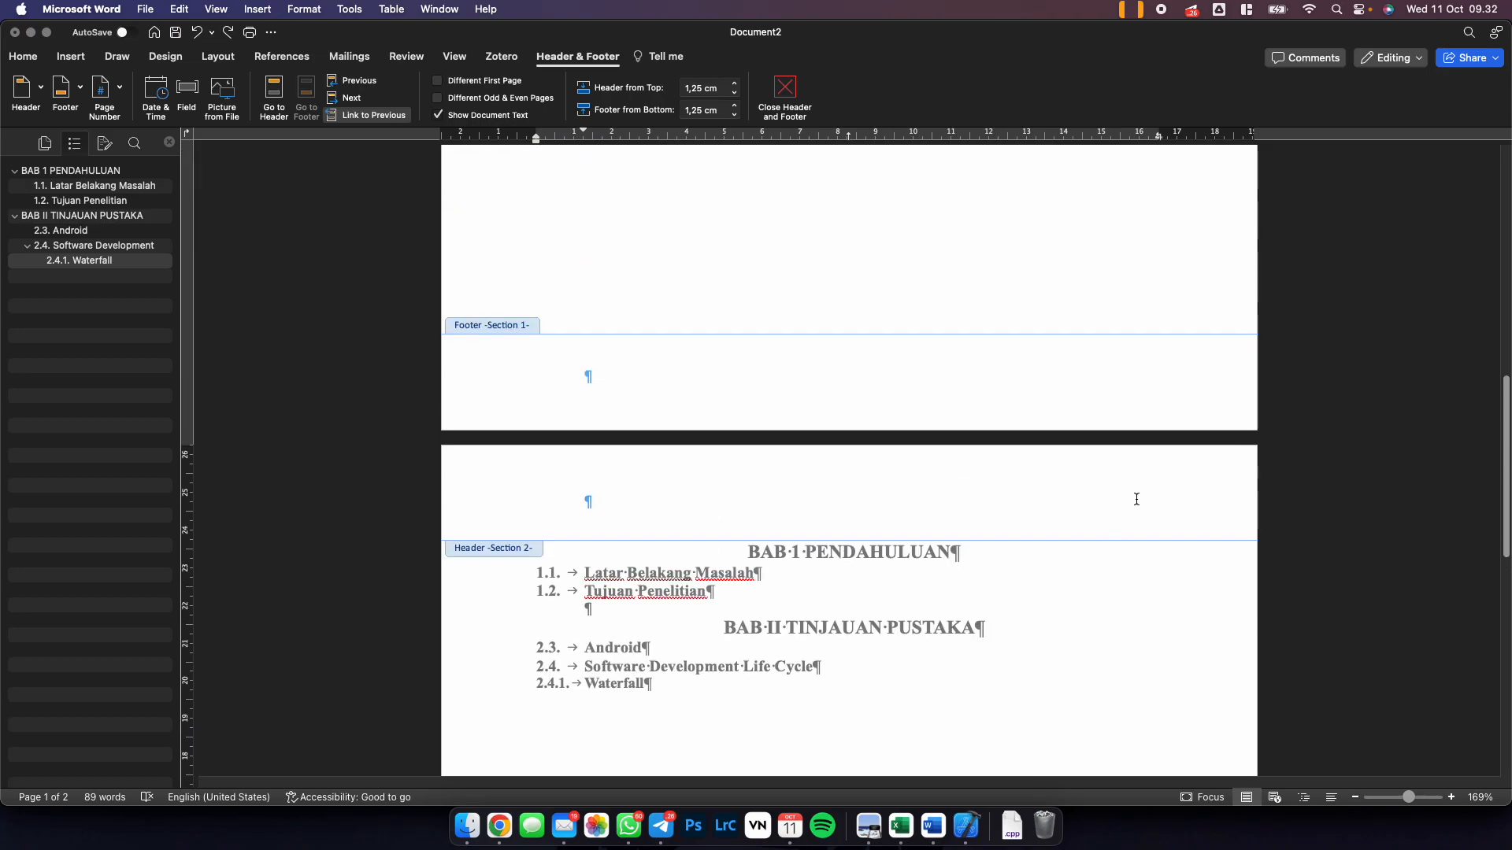
scroll(1113, 505, "down", 10)
scroll(1143, 523, "down", 3)
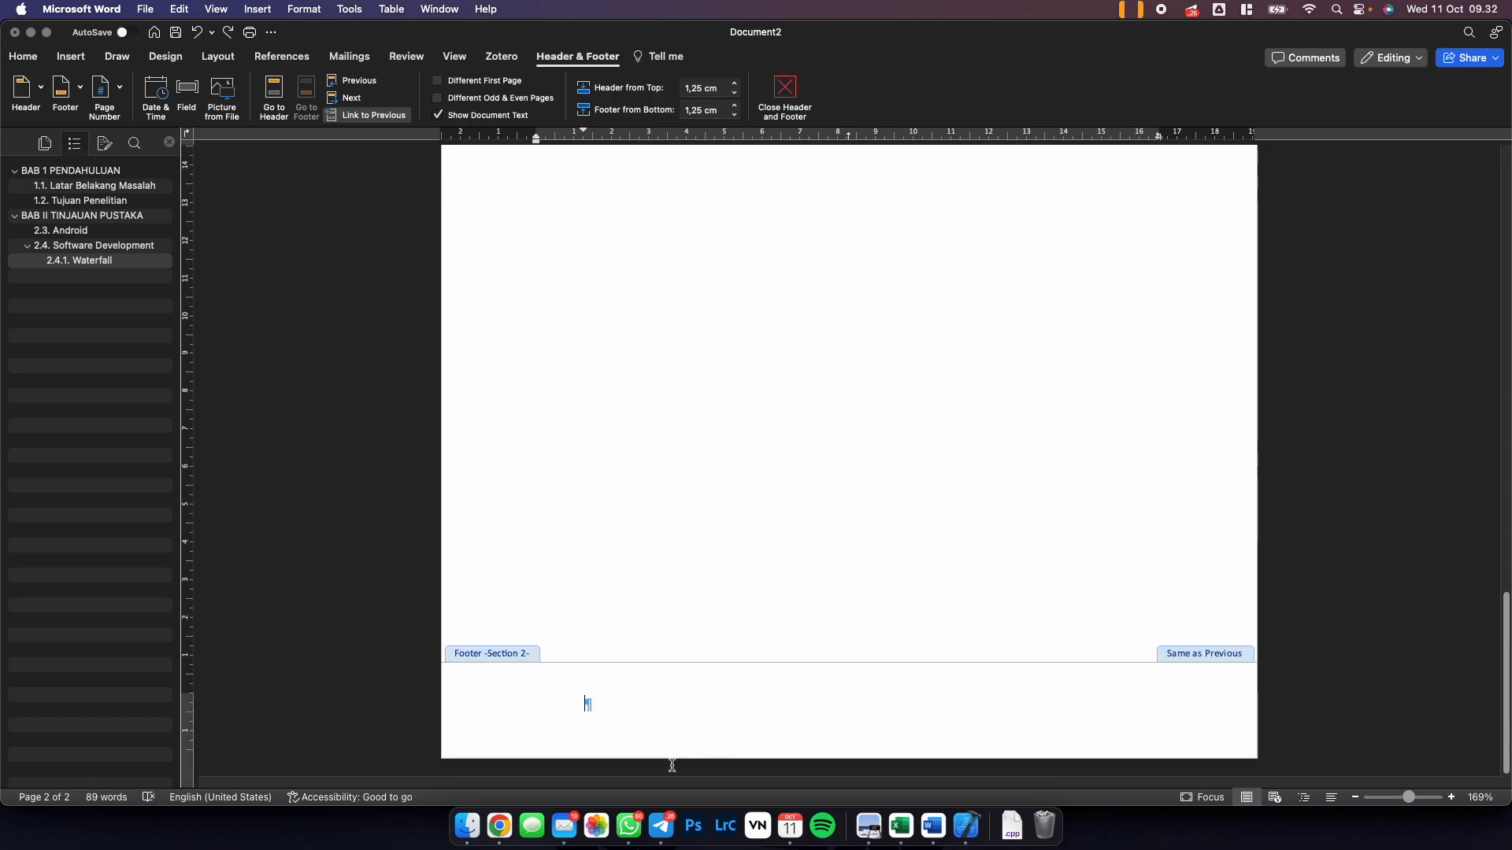
left_click(363, 116)
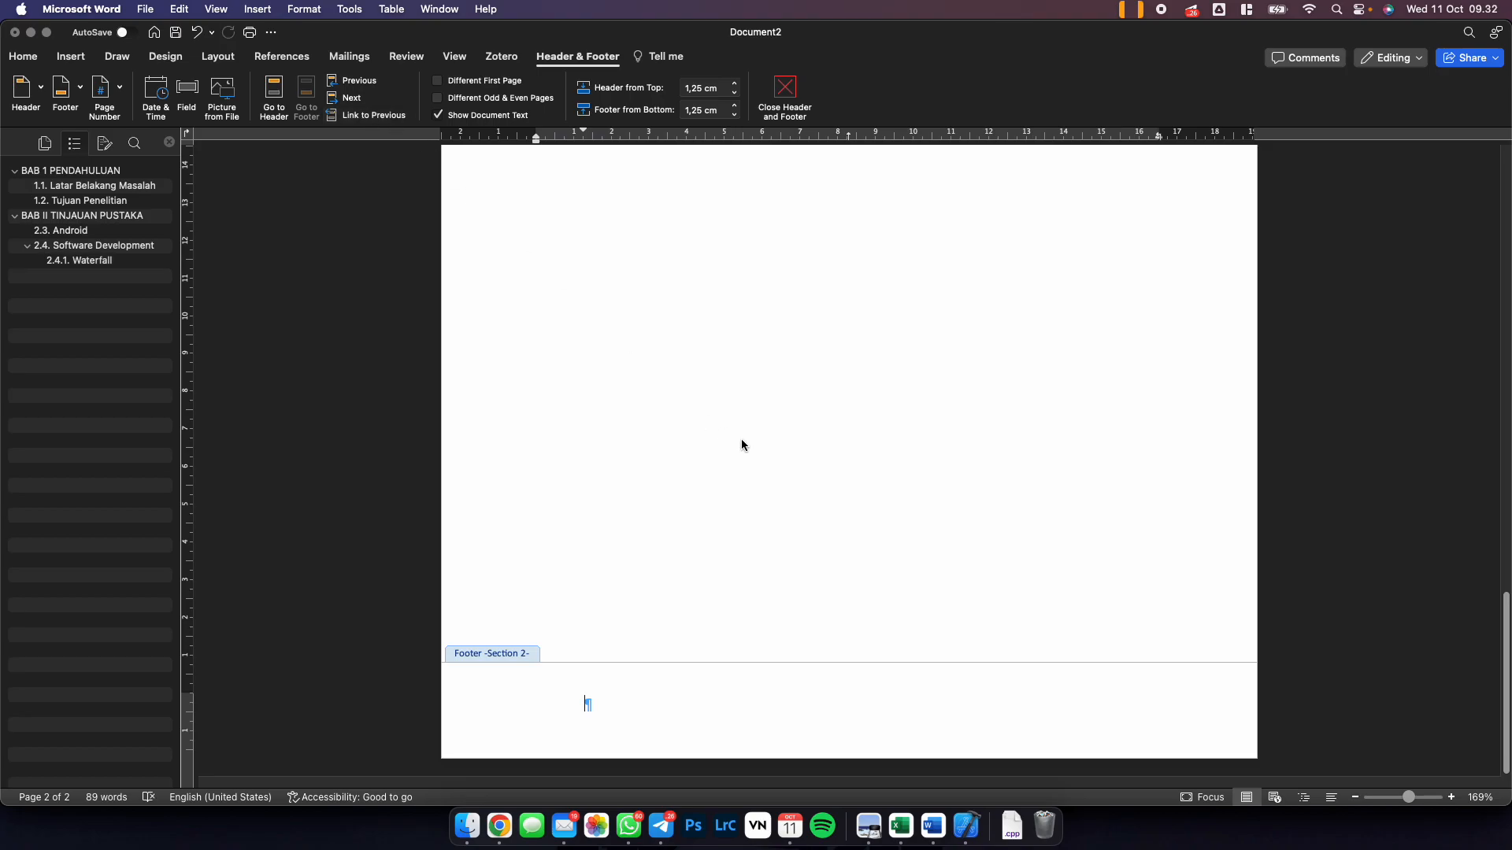
scroll(740, 441, "up", 15)
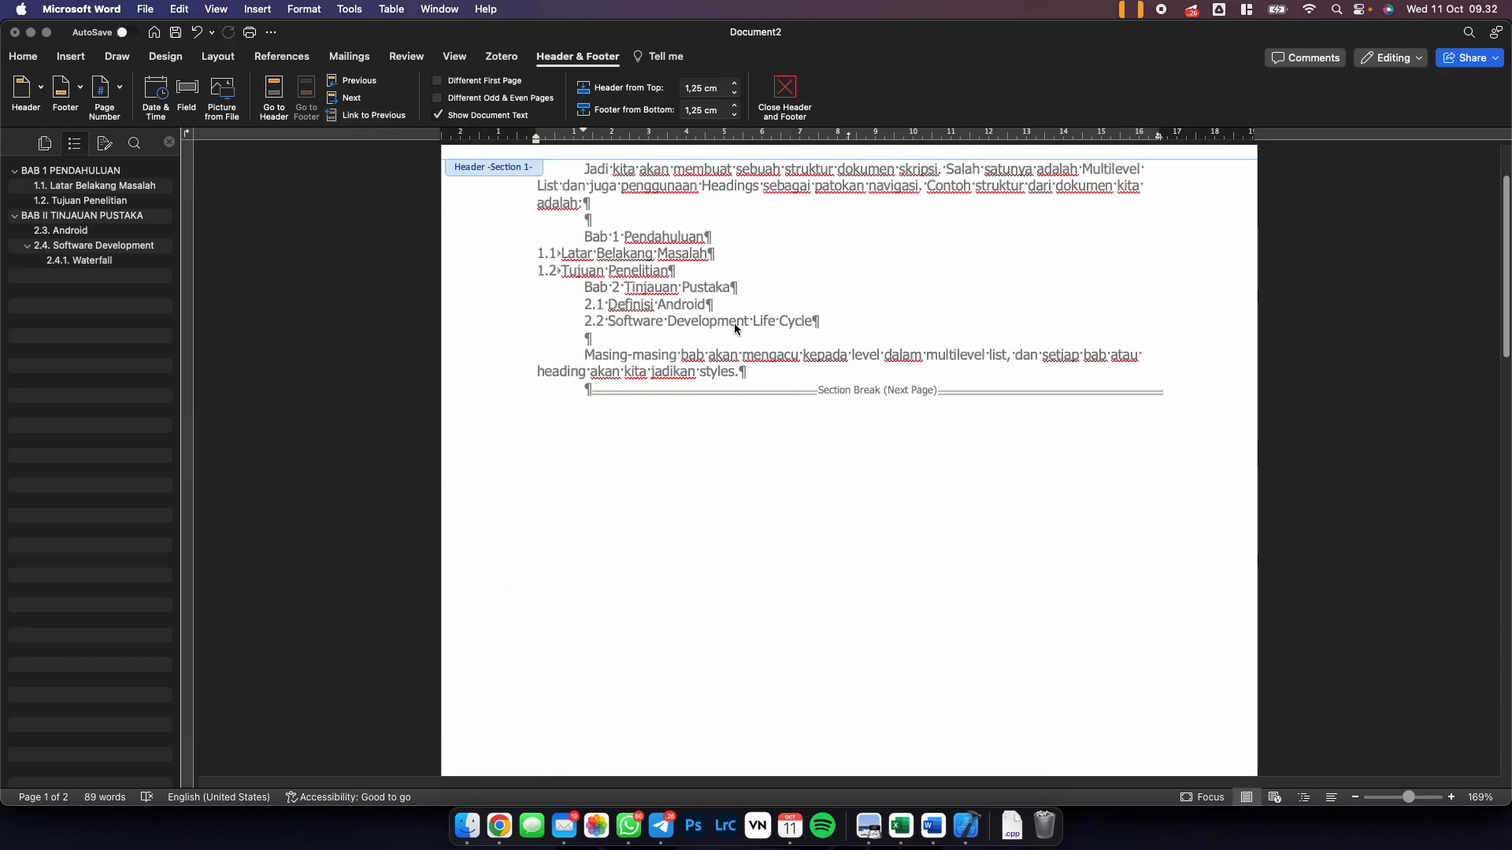
scroll(759, 382, "down", 12)
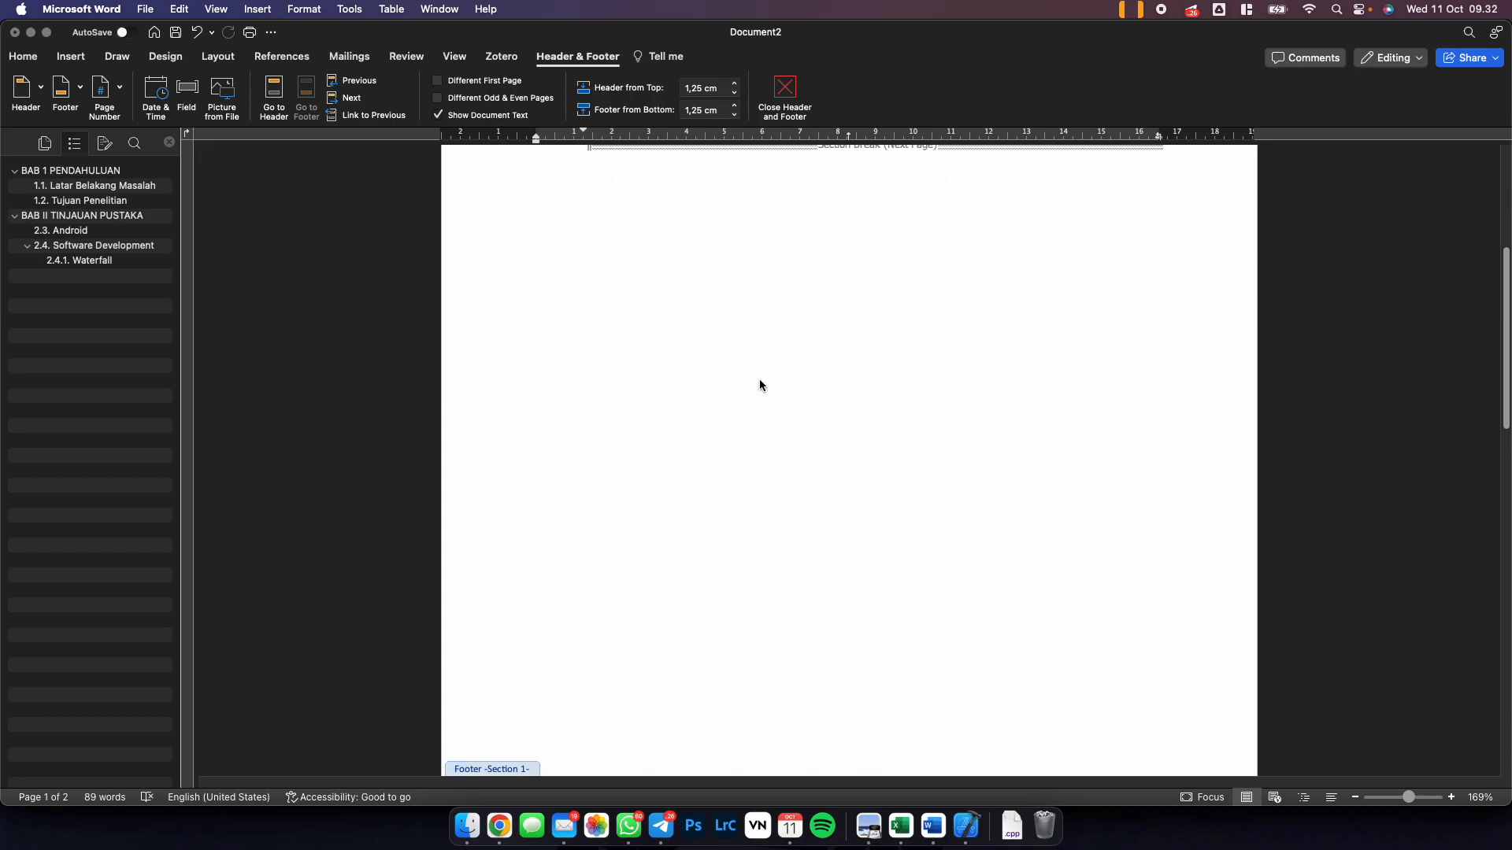
double_click(726, 566)
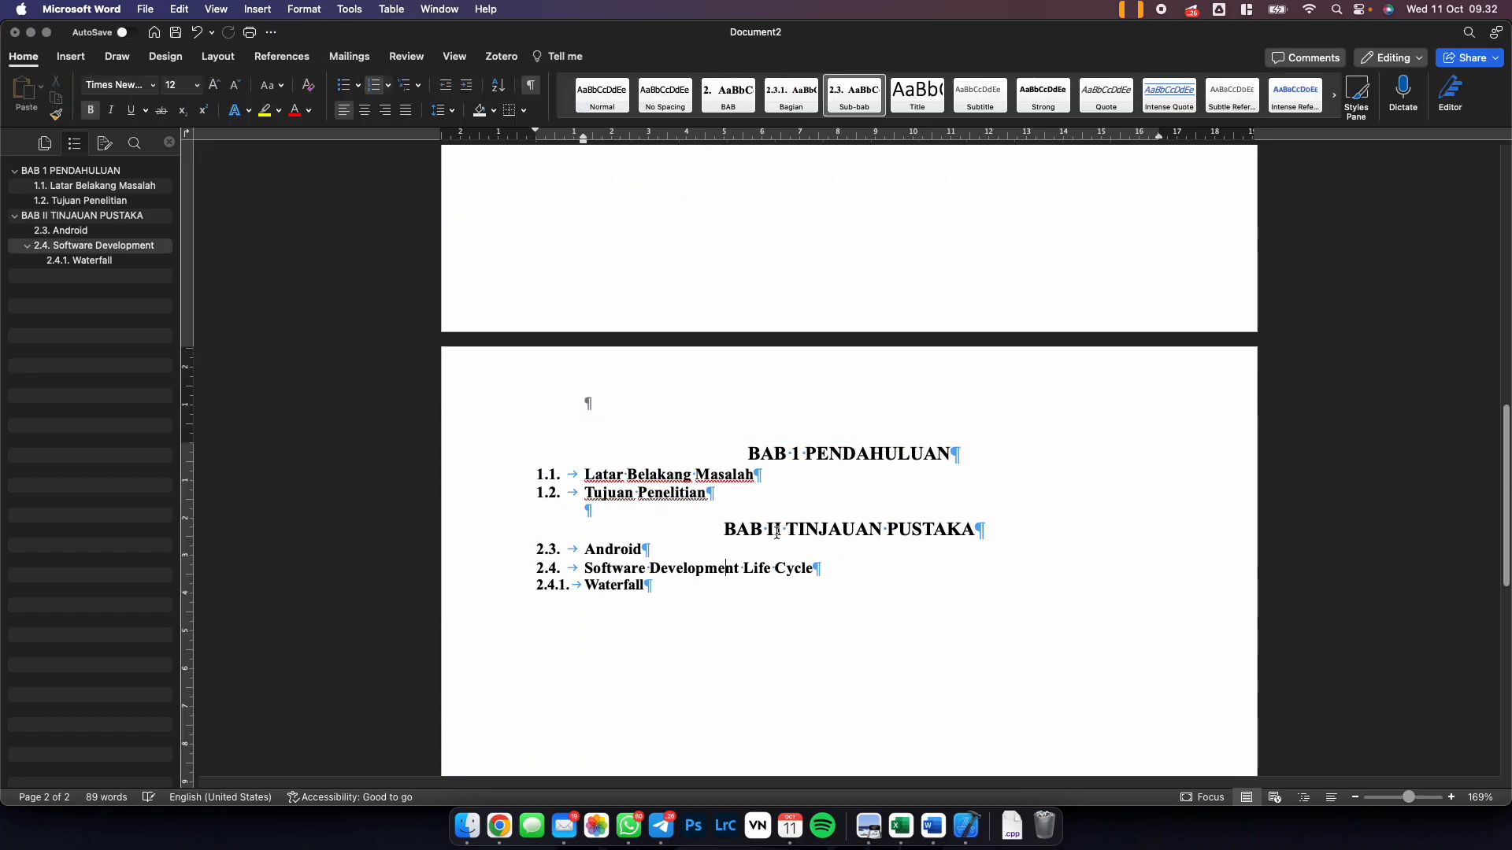
Insert a Next Page section break directly before the BAB II TINJAUAN PUSTAKA heading.
left_click(722, 526)
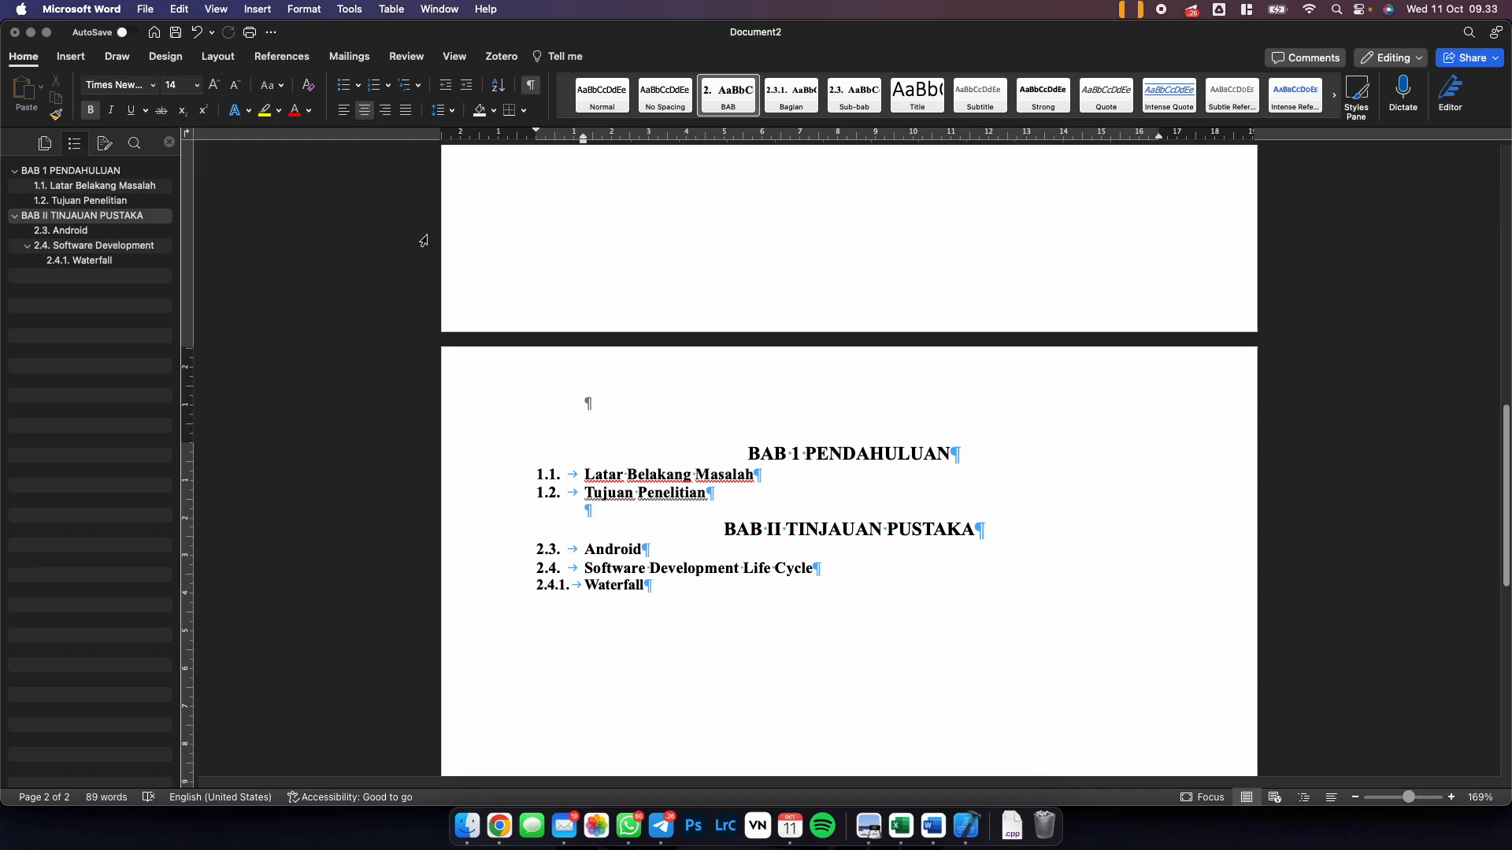
key("Up")
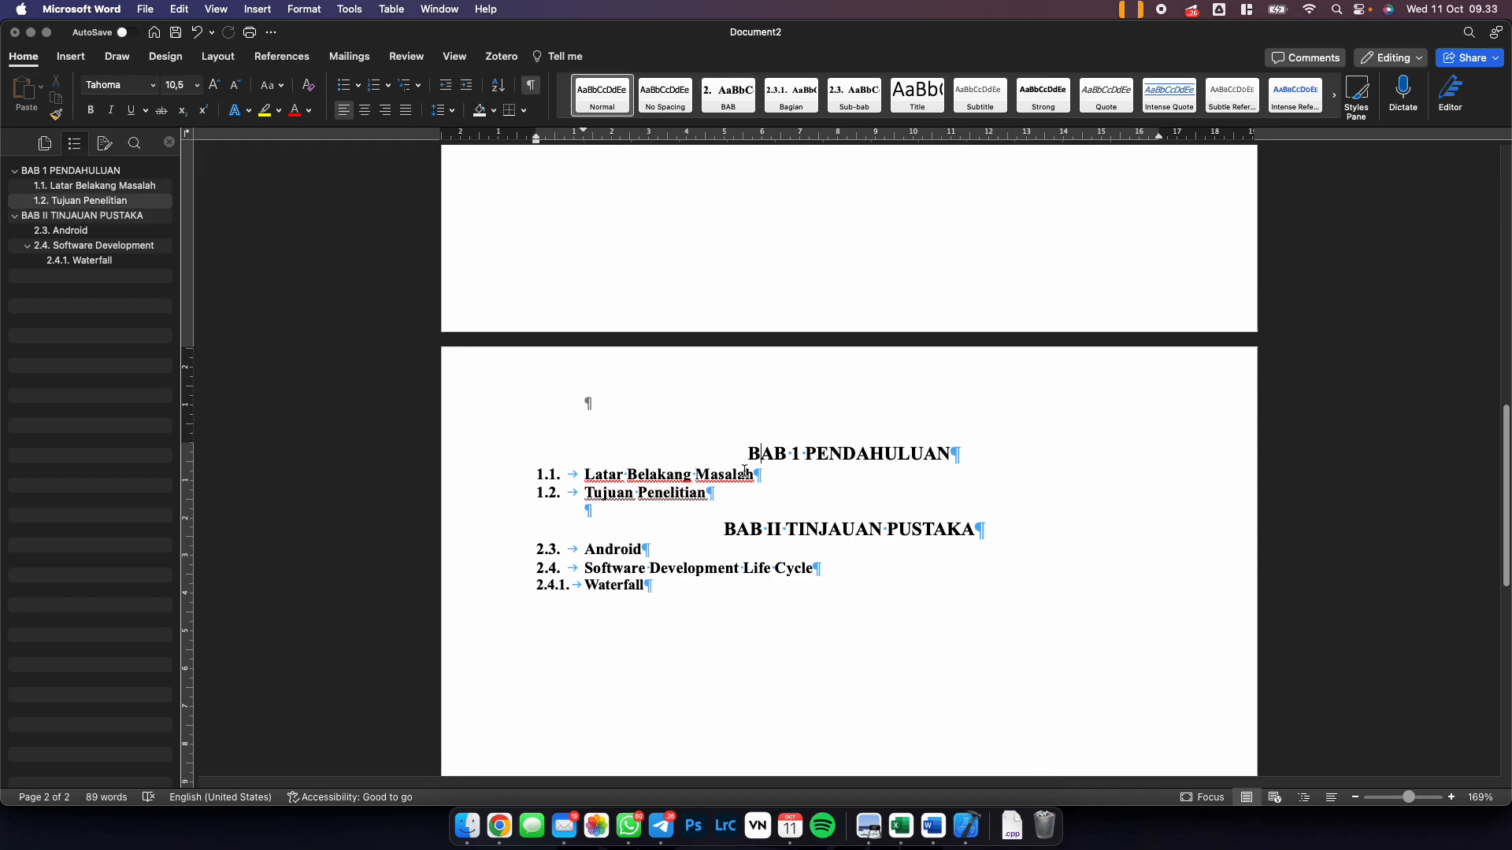
key("Down")
left_click(219, 57)
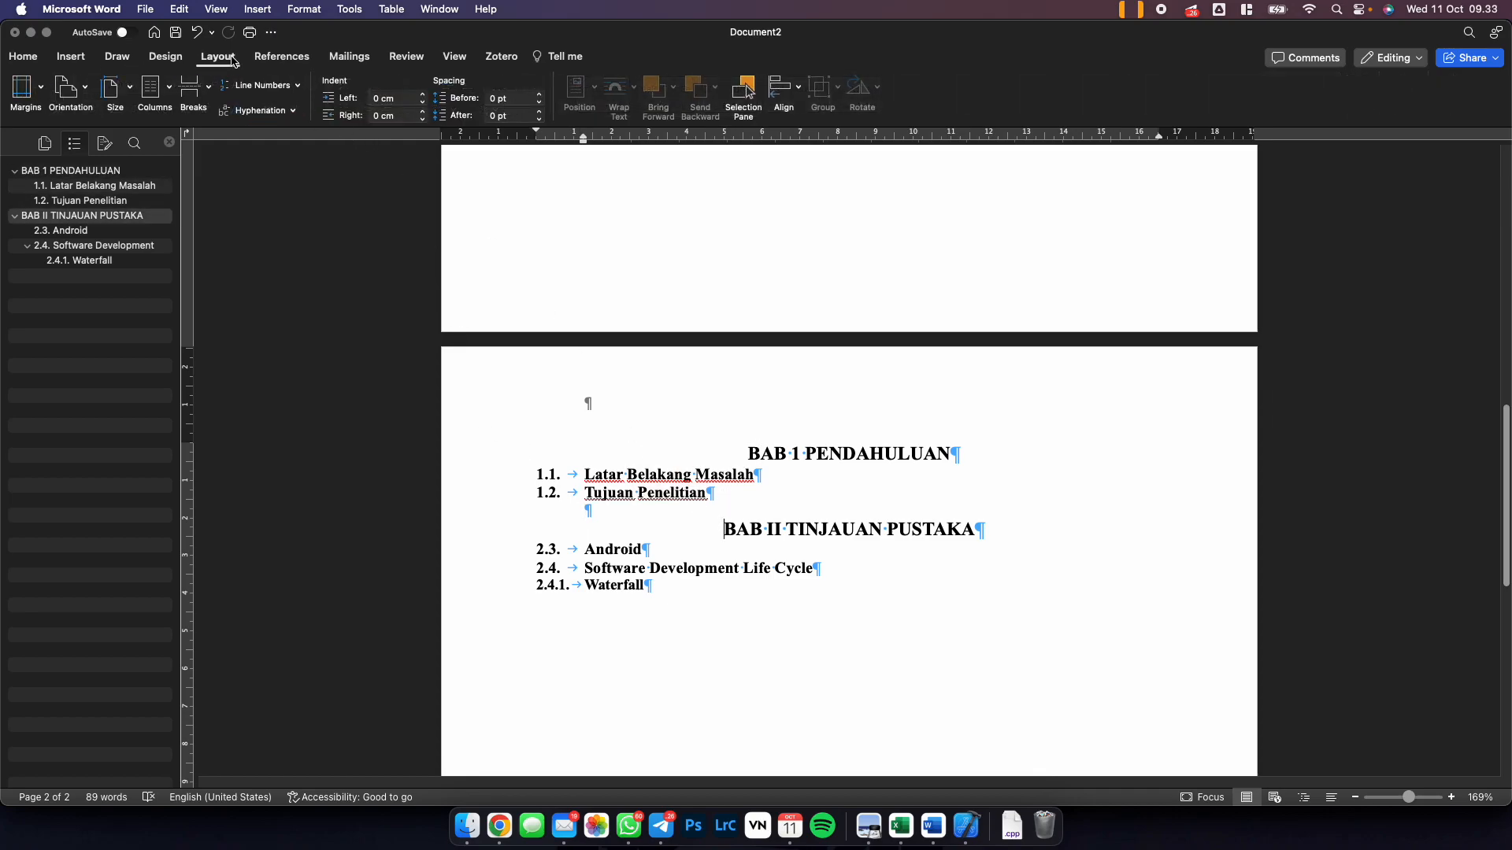
left_click(193, 86)
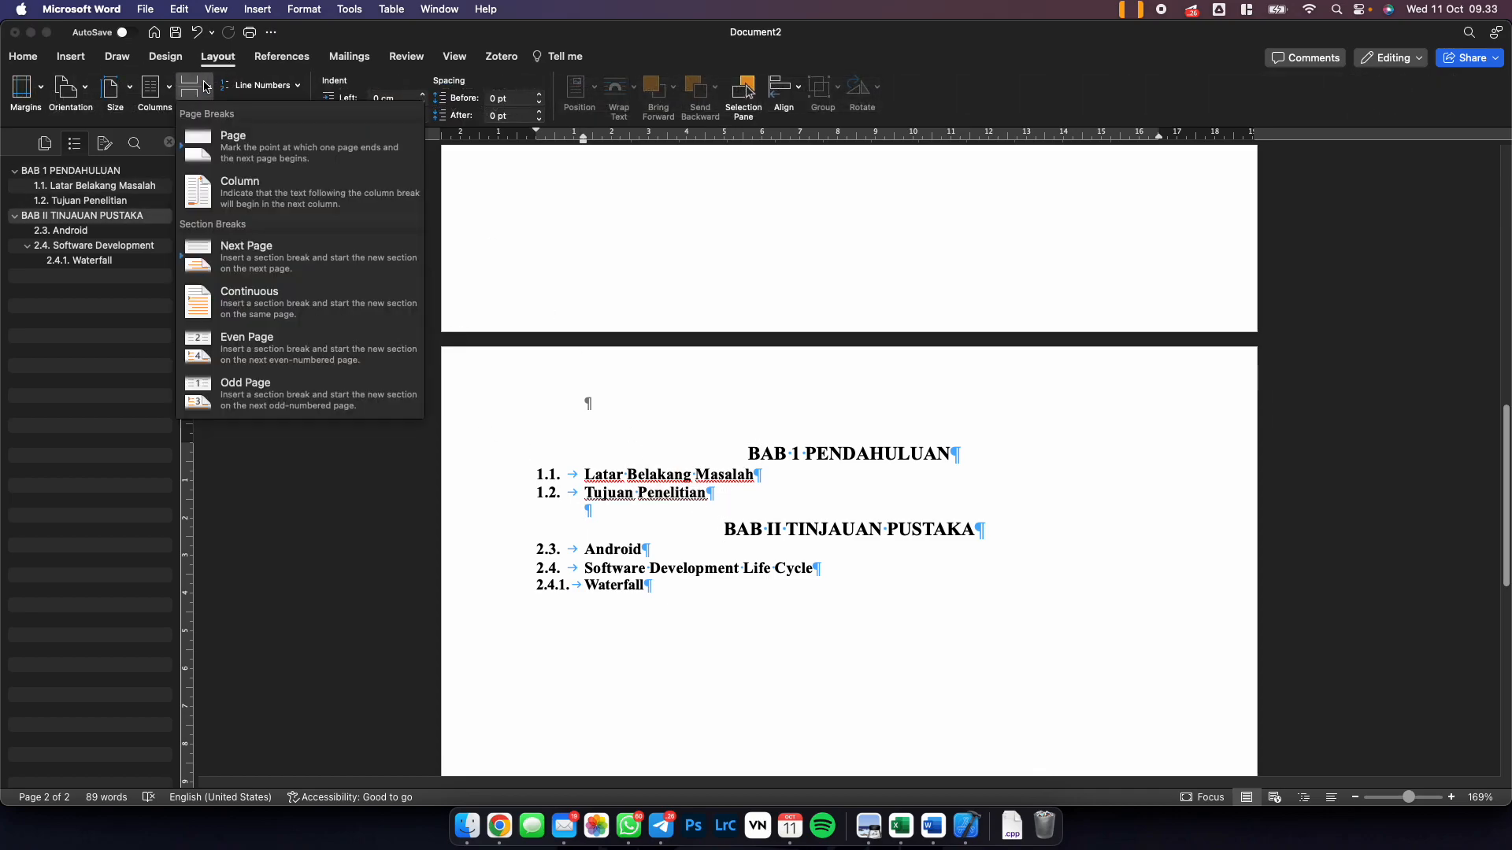
left_click(241, 261)
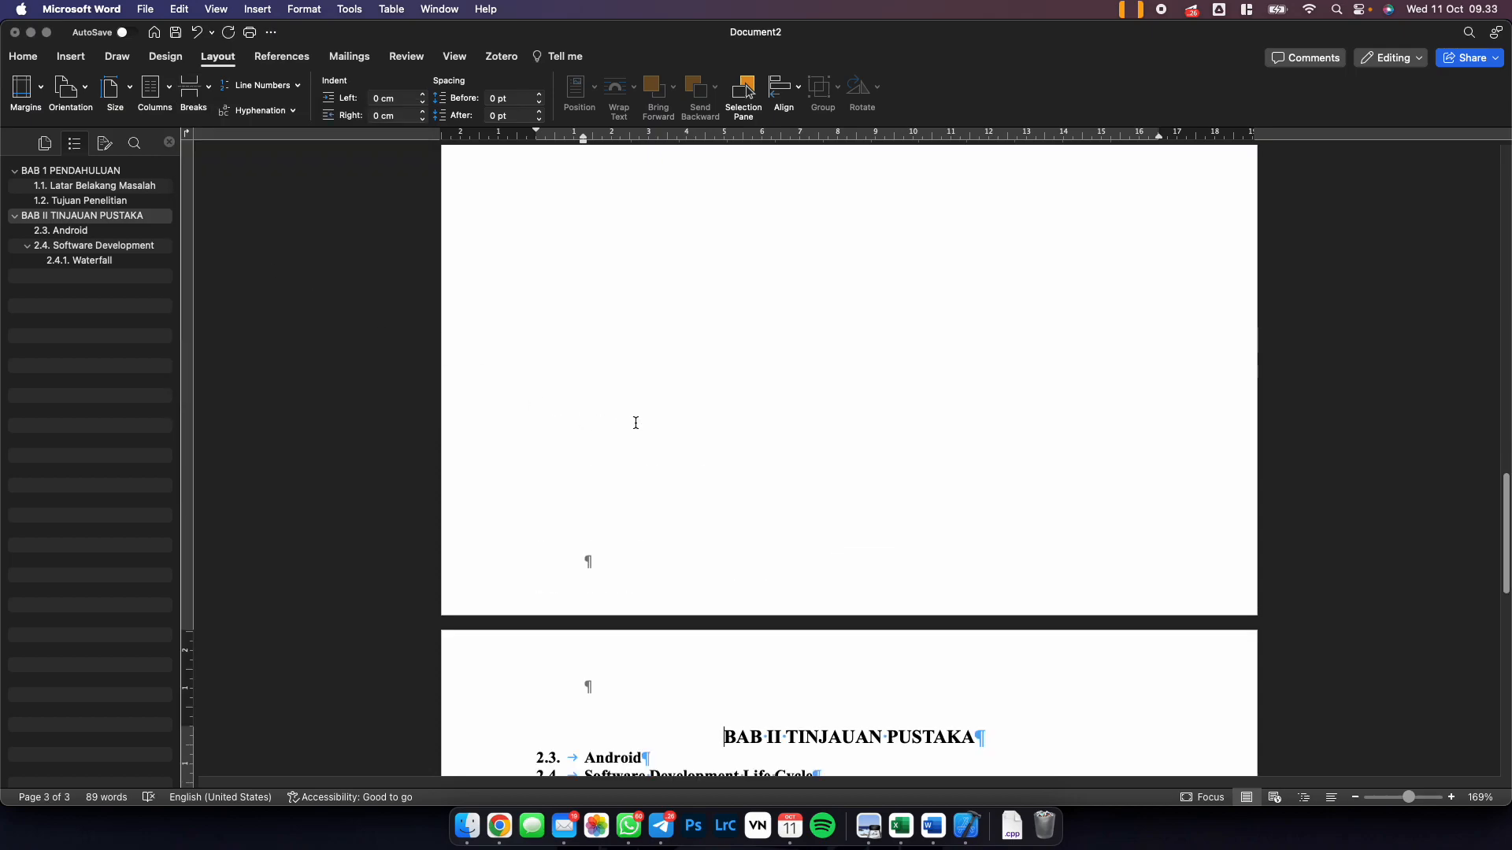
scroll(637, 423, "up", 10)
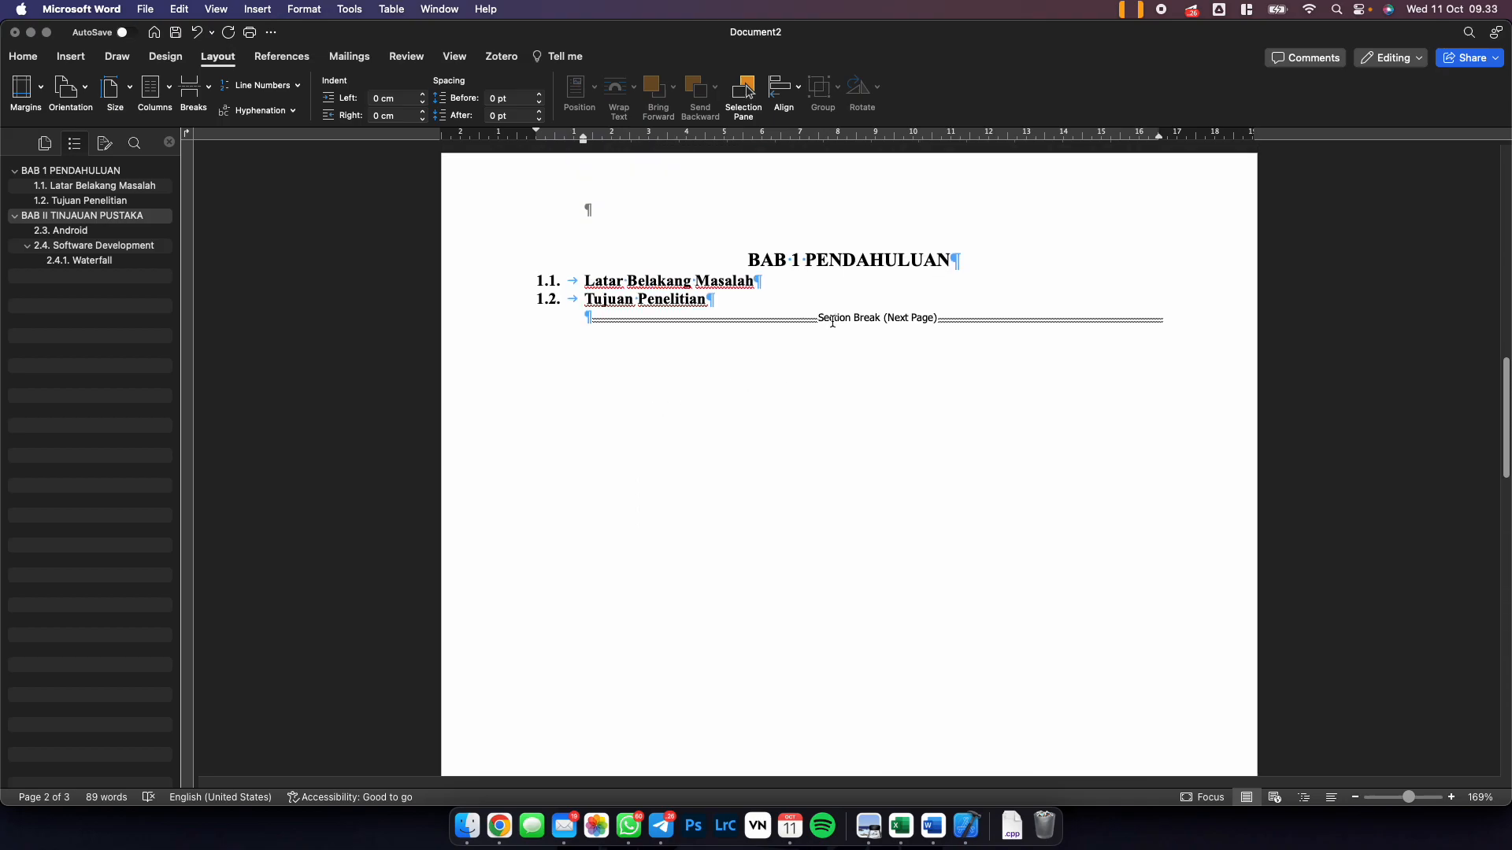
scroll(780, 391, "down", 10)
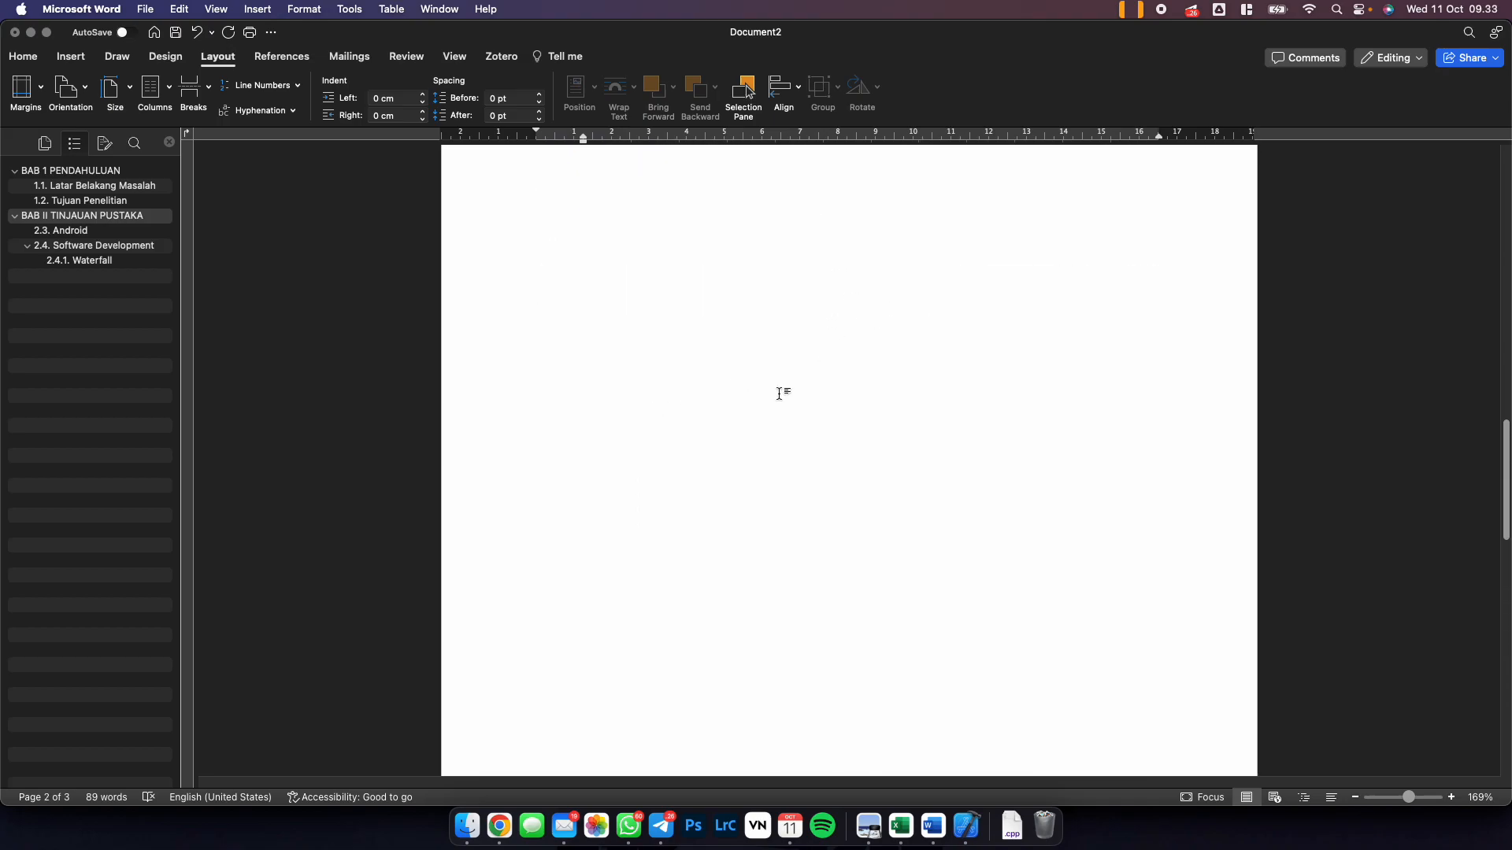
scroll(778, 394, "up", 2)
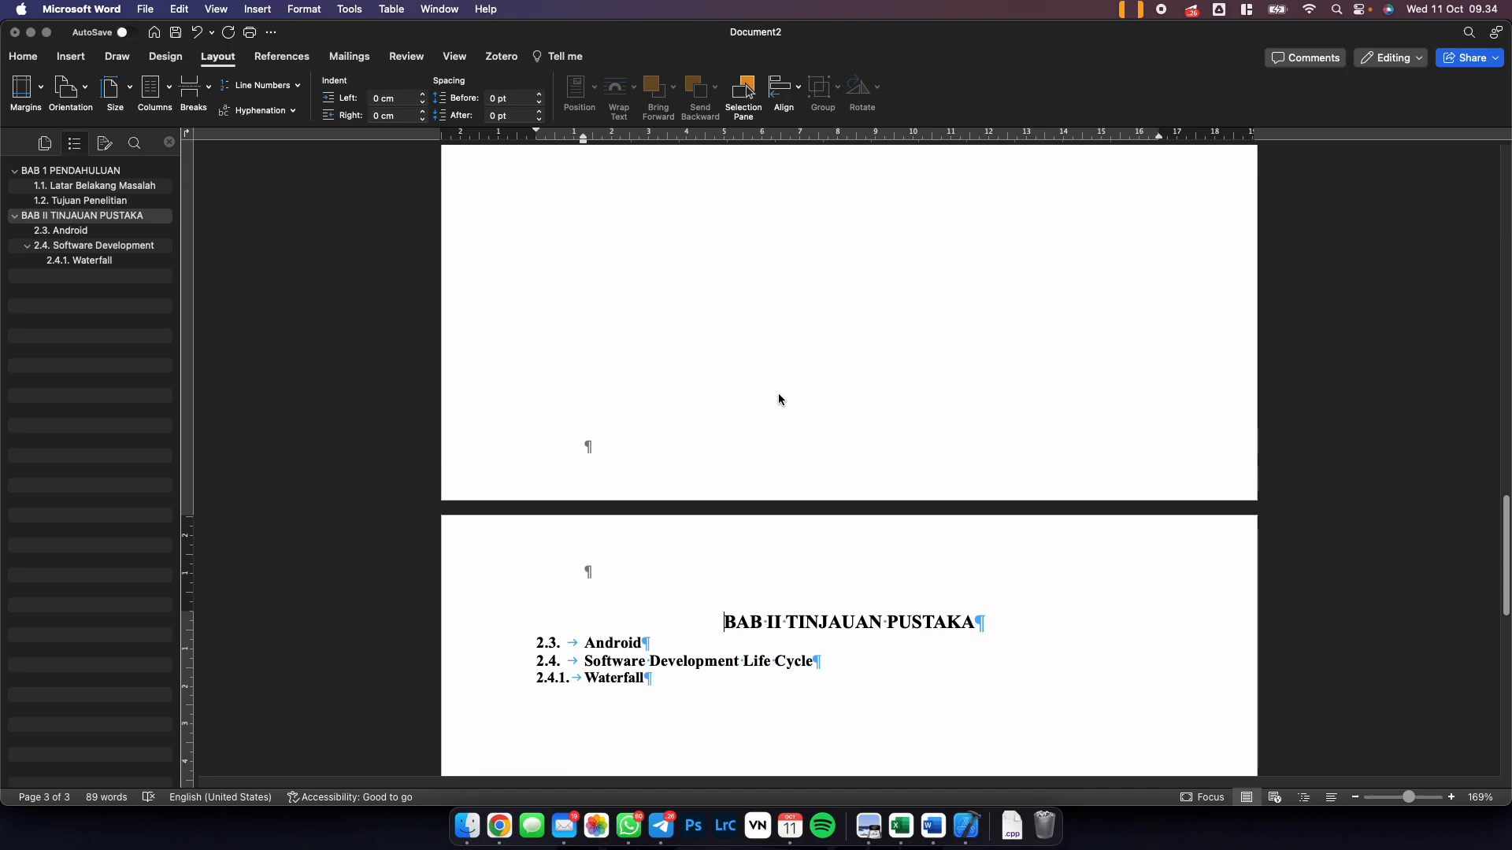
Open the header of the BAB II page, examine the section labels across the document, and return to the body text.
double_click(718, 575)
scroll(830, 554, "down", 12)
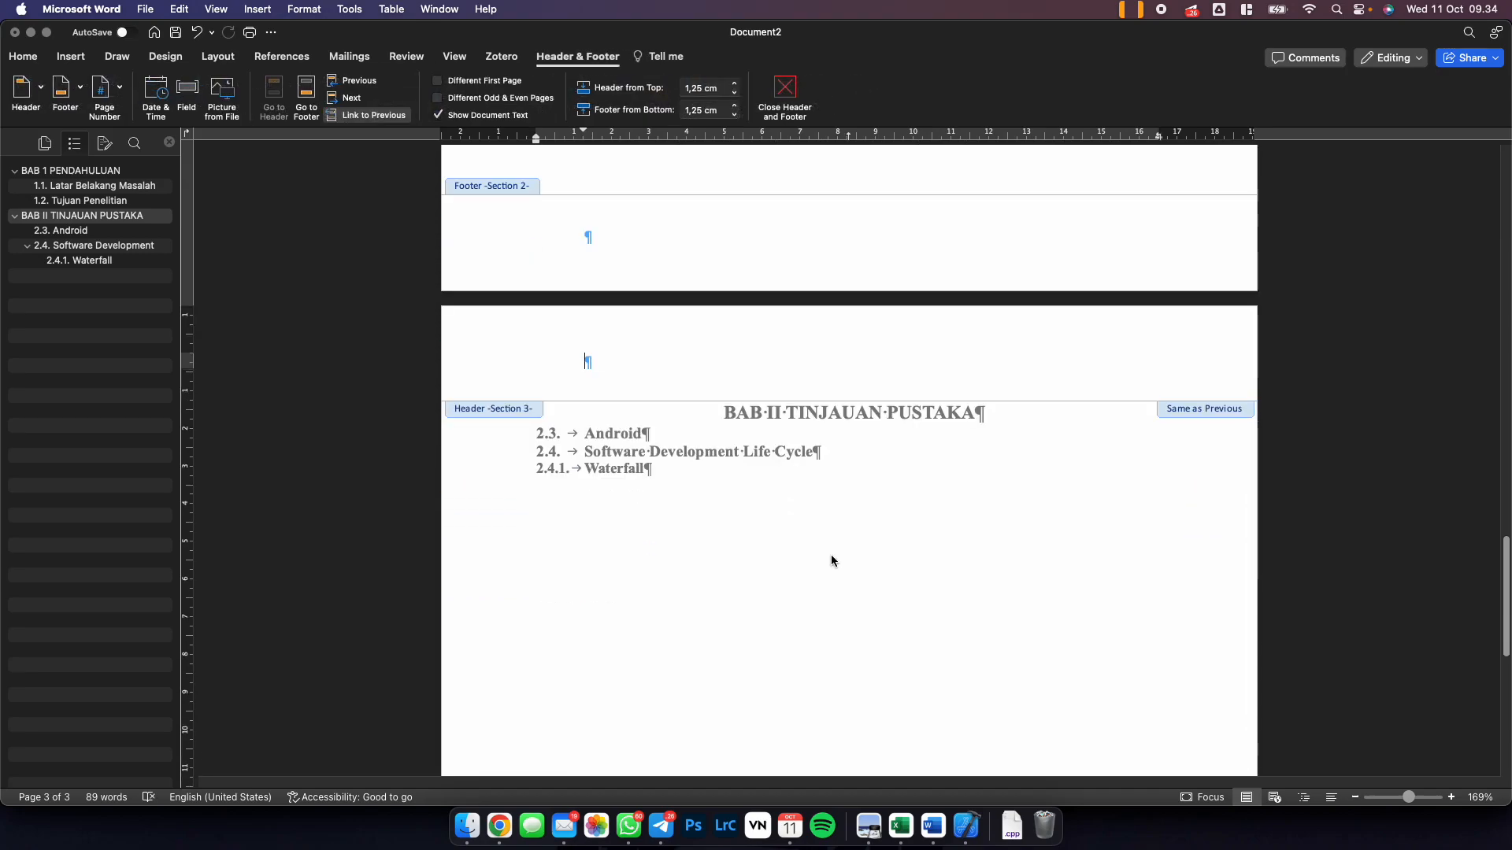
scroll(832, 560, "up", 6)
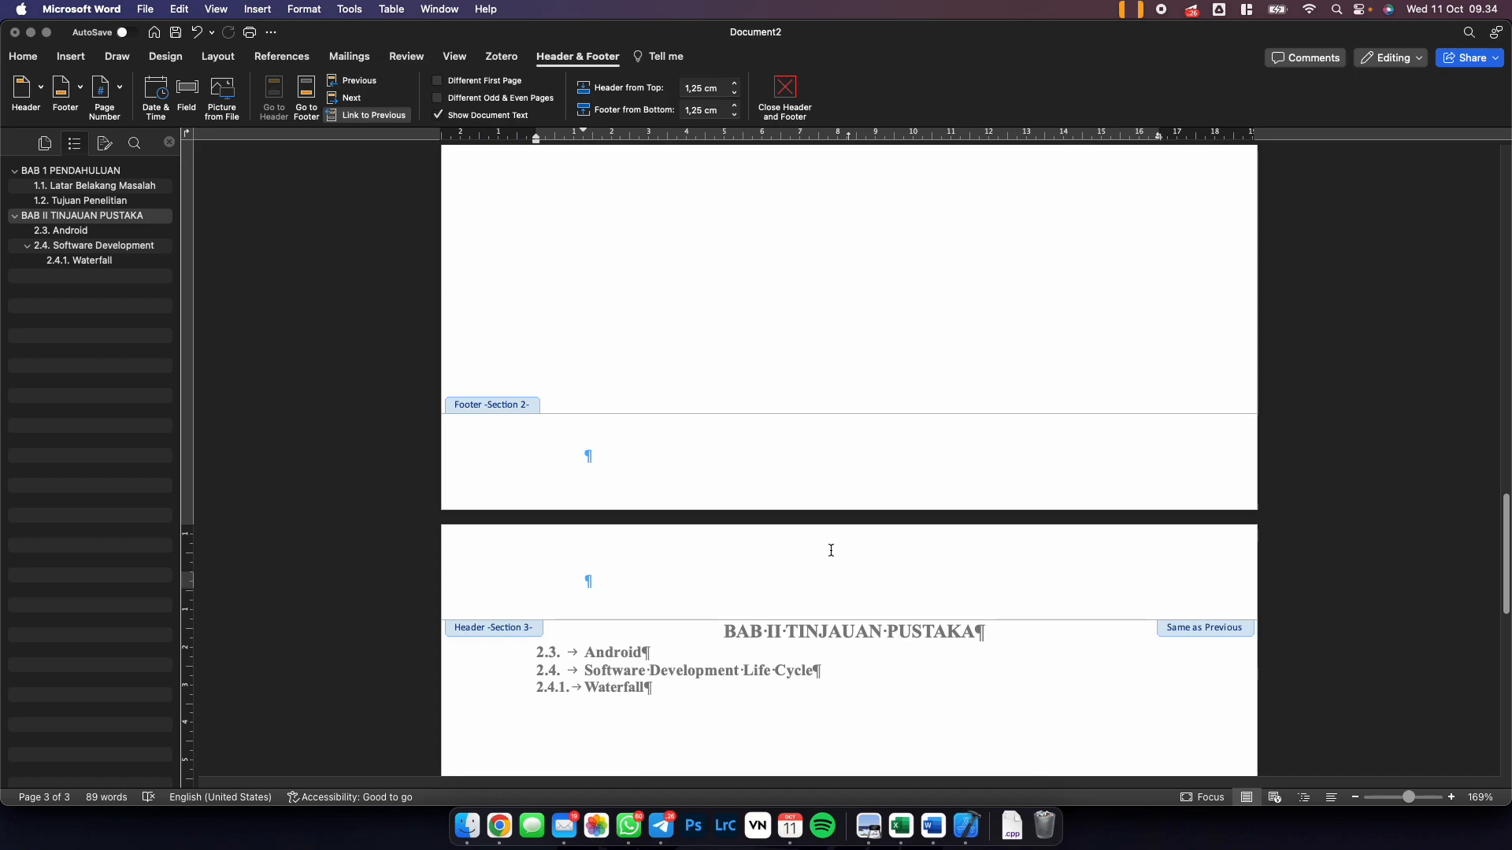
scroll(784, 481, "up", 20)
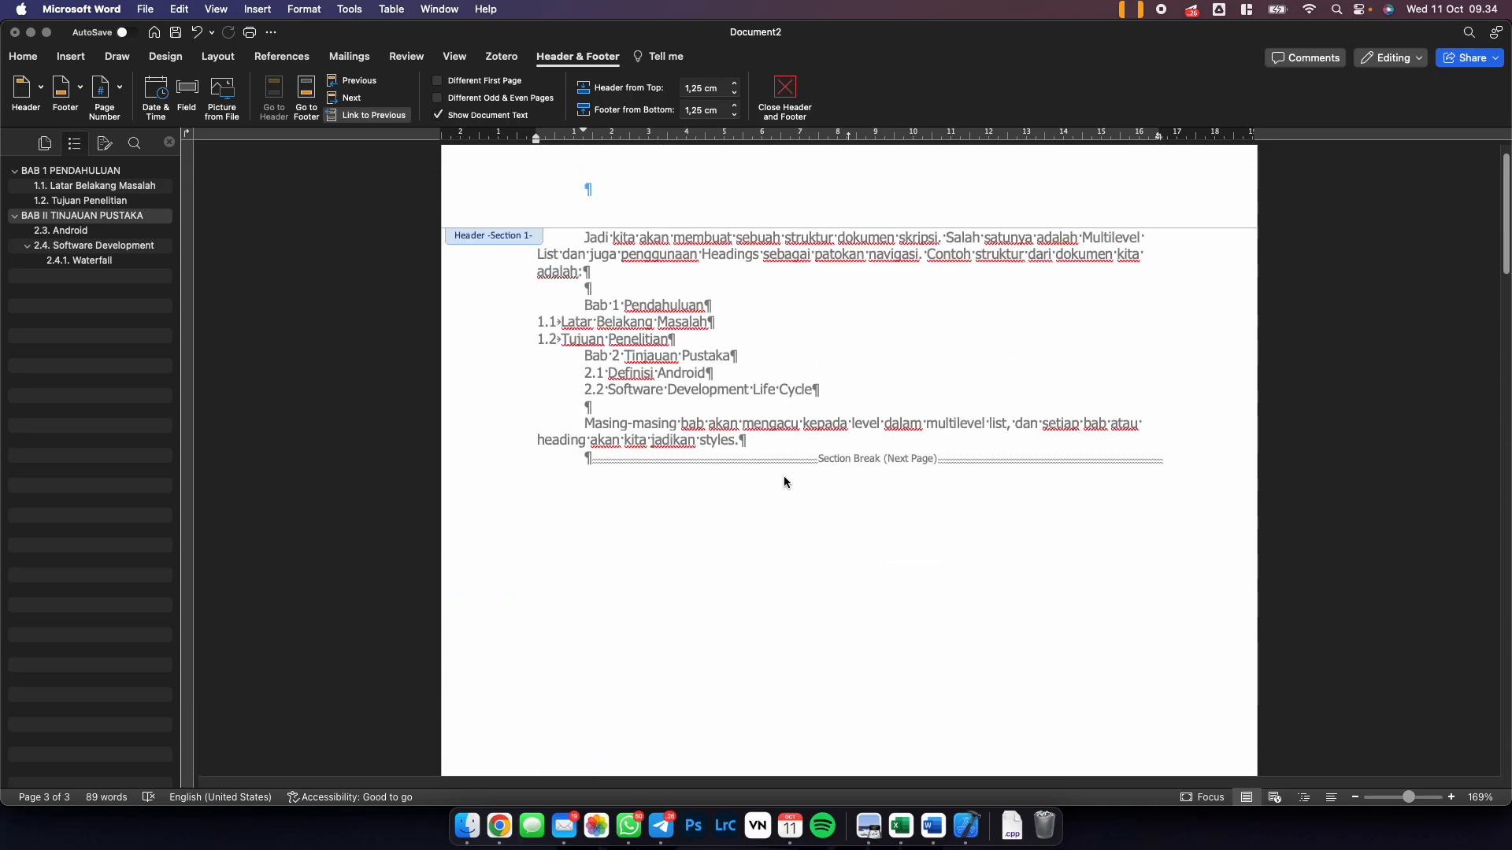
scroll(784, 481, "down", 8)
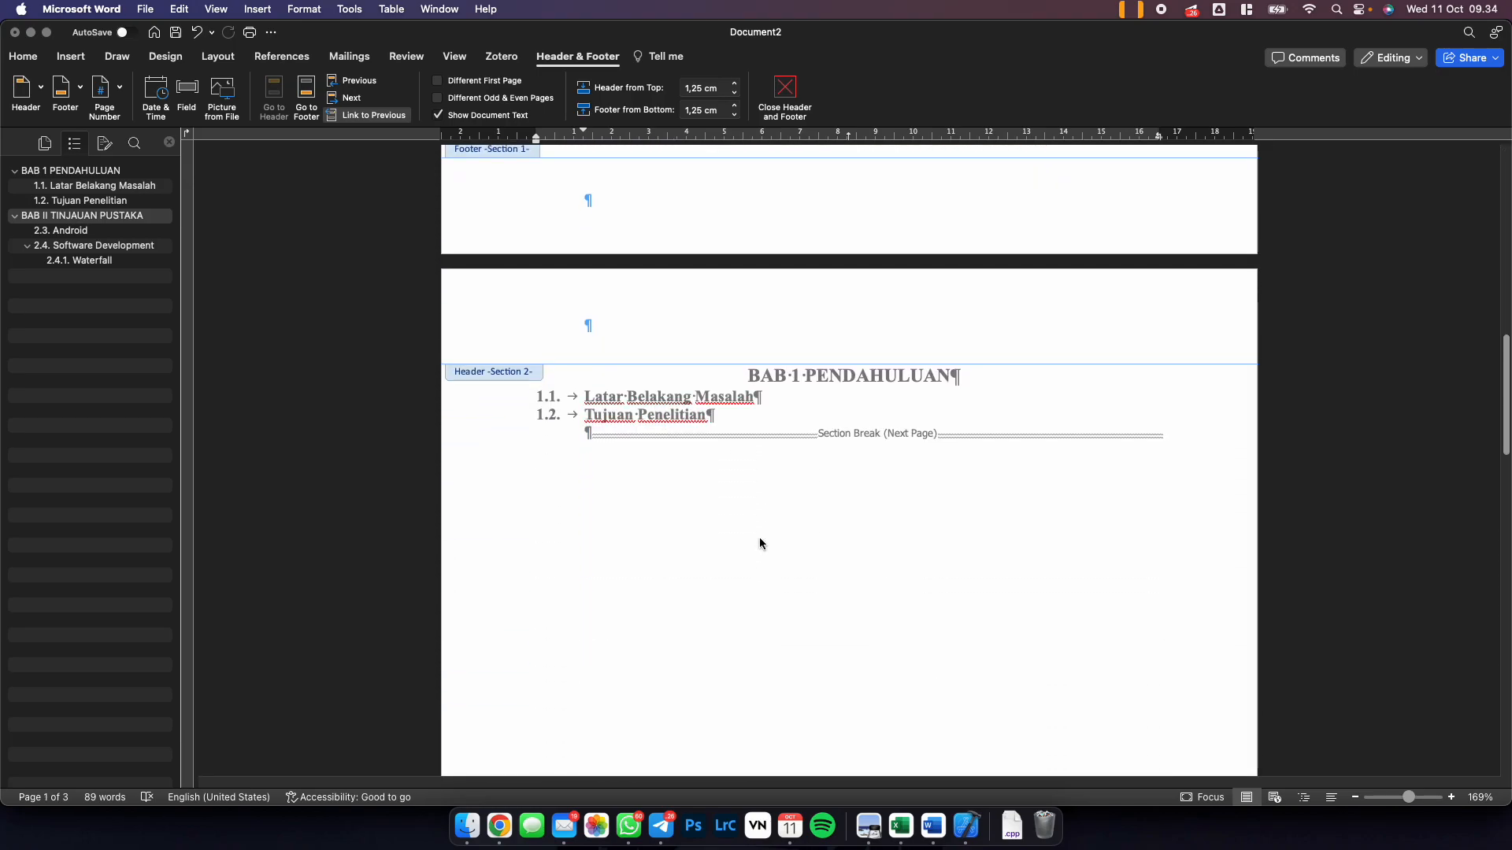
double_click(752, 430)
Add an empty paragraph below the BAB 1 PENDAHULUAN heading and another below Latar Belakang Masalah.
left_click(766, 404)
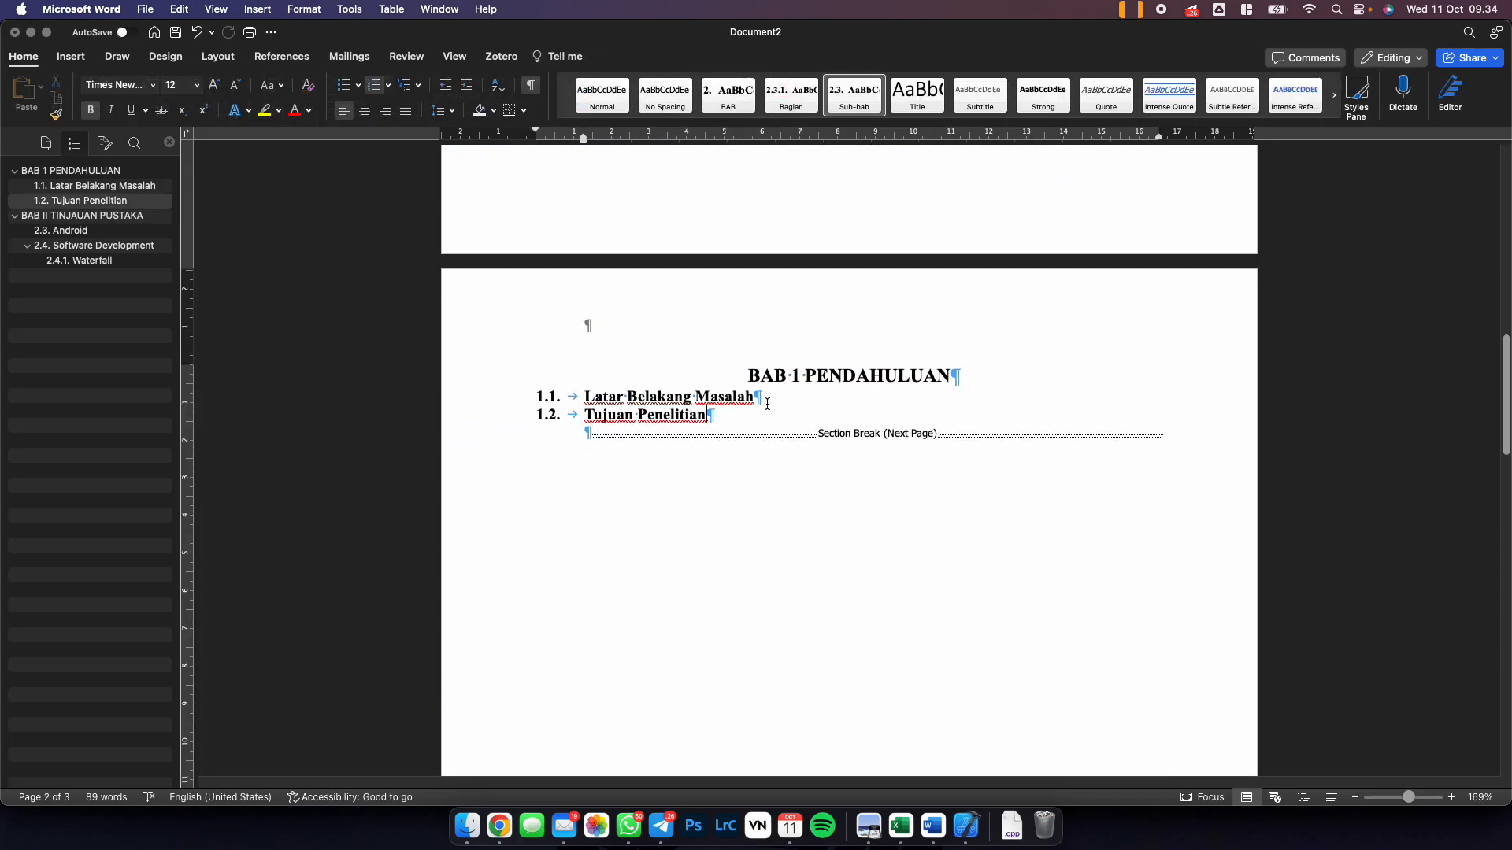
left_click(968, 371)
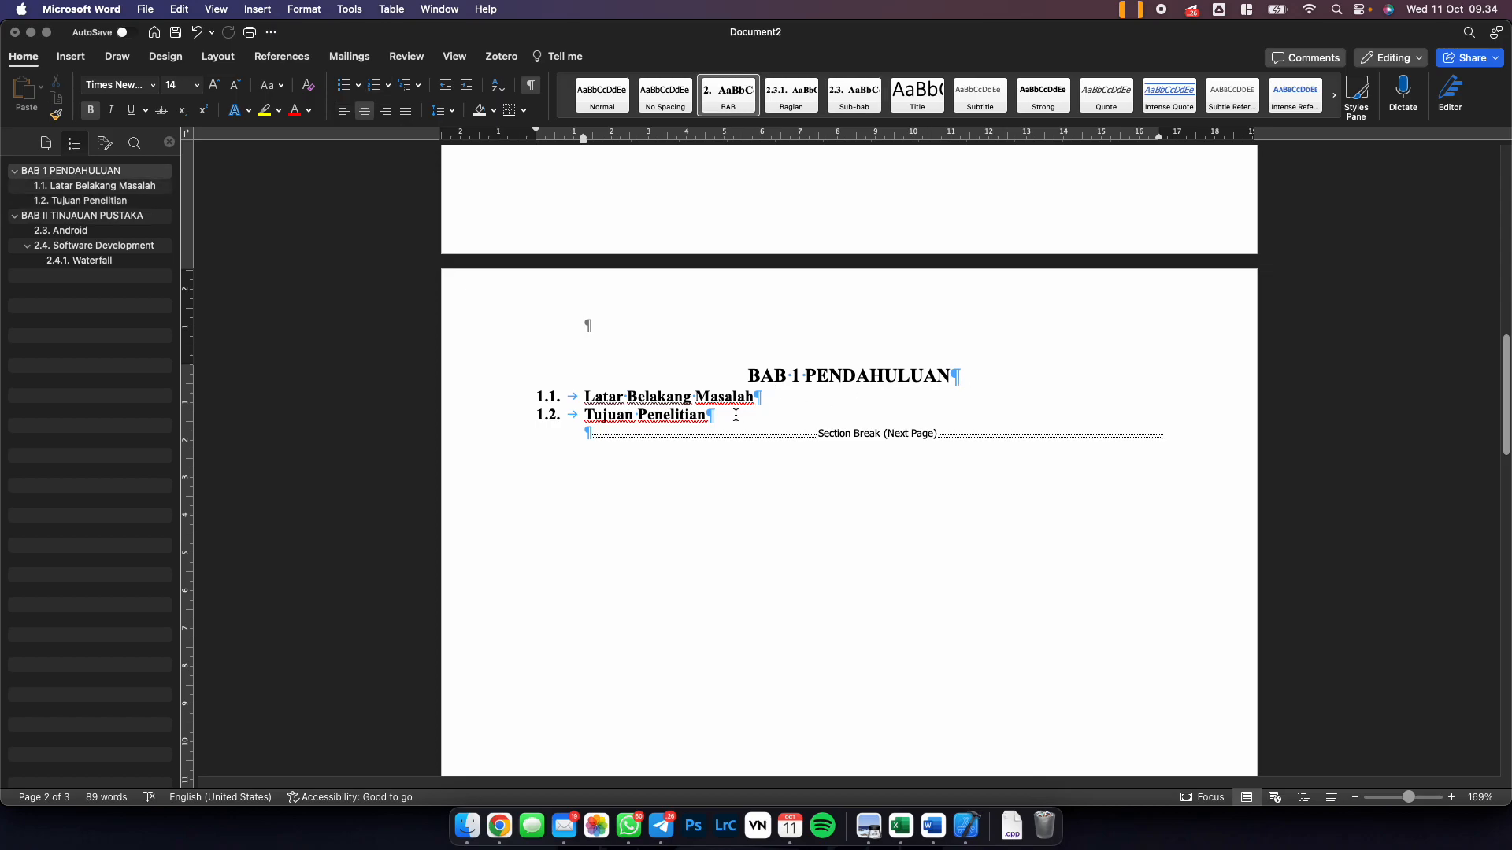
key("Return")
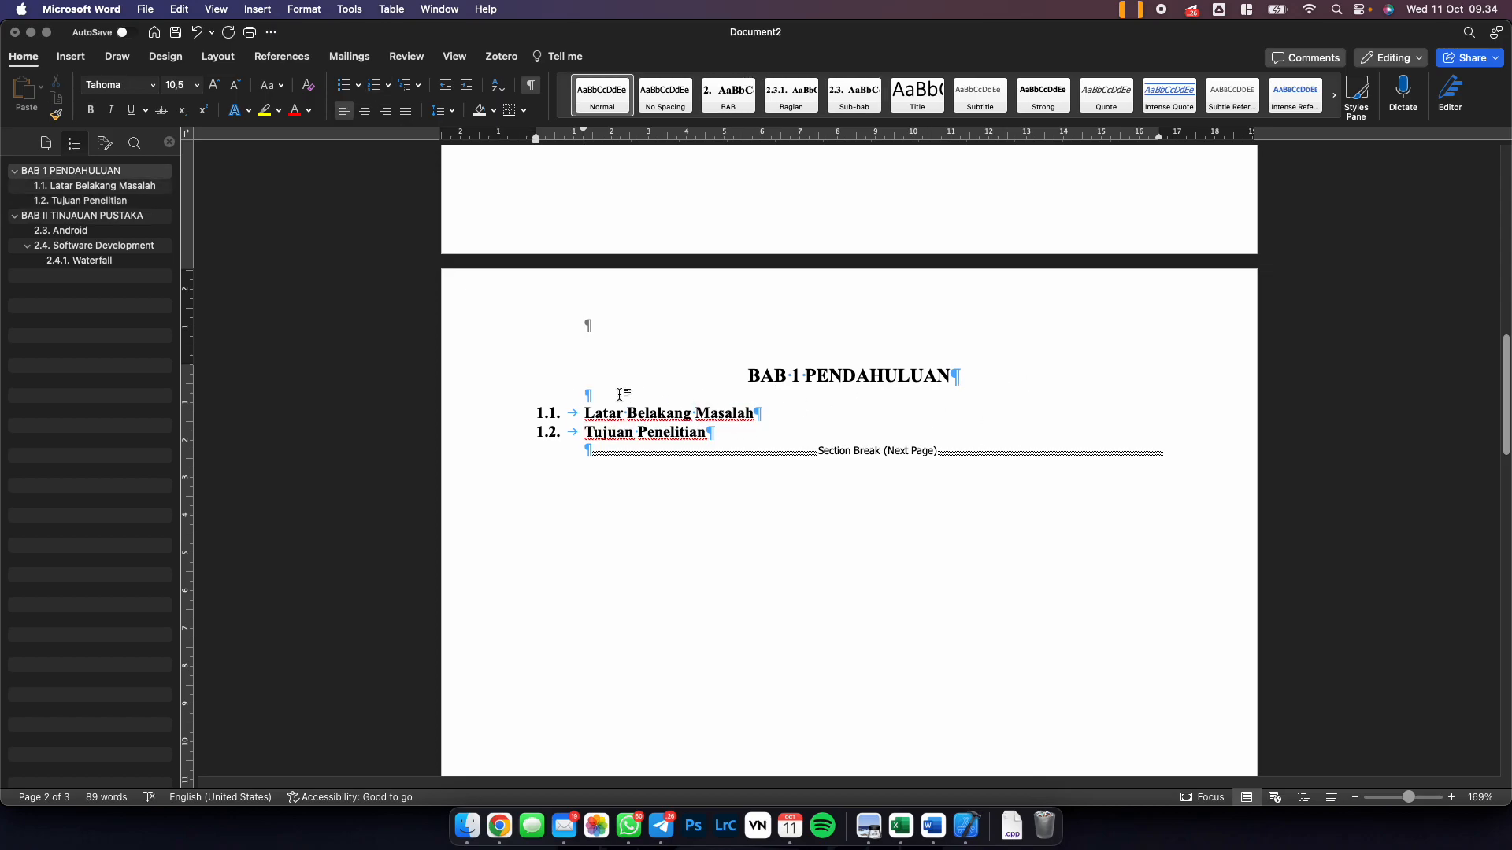
left_click(771, 415)
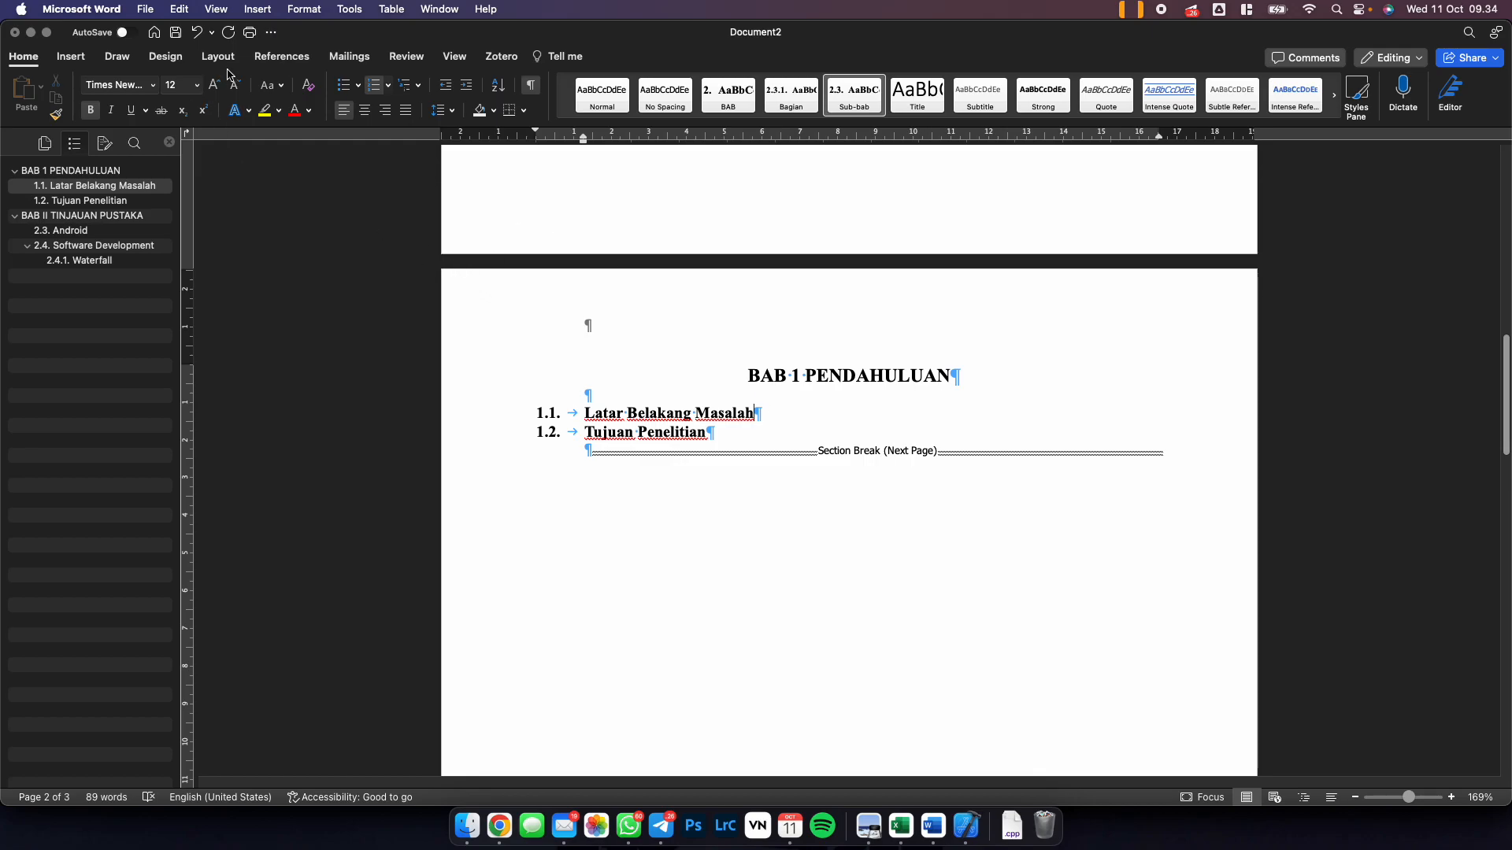
key("Return")
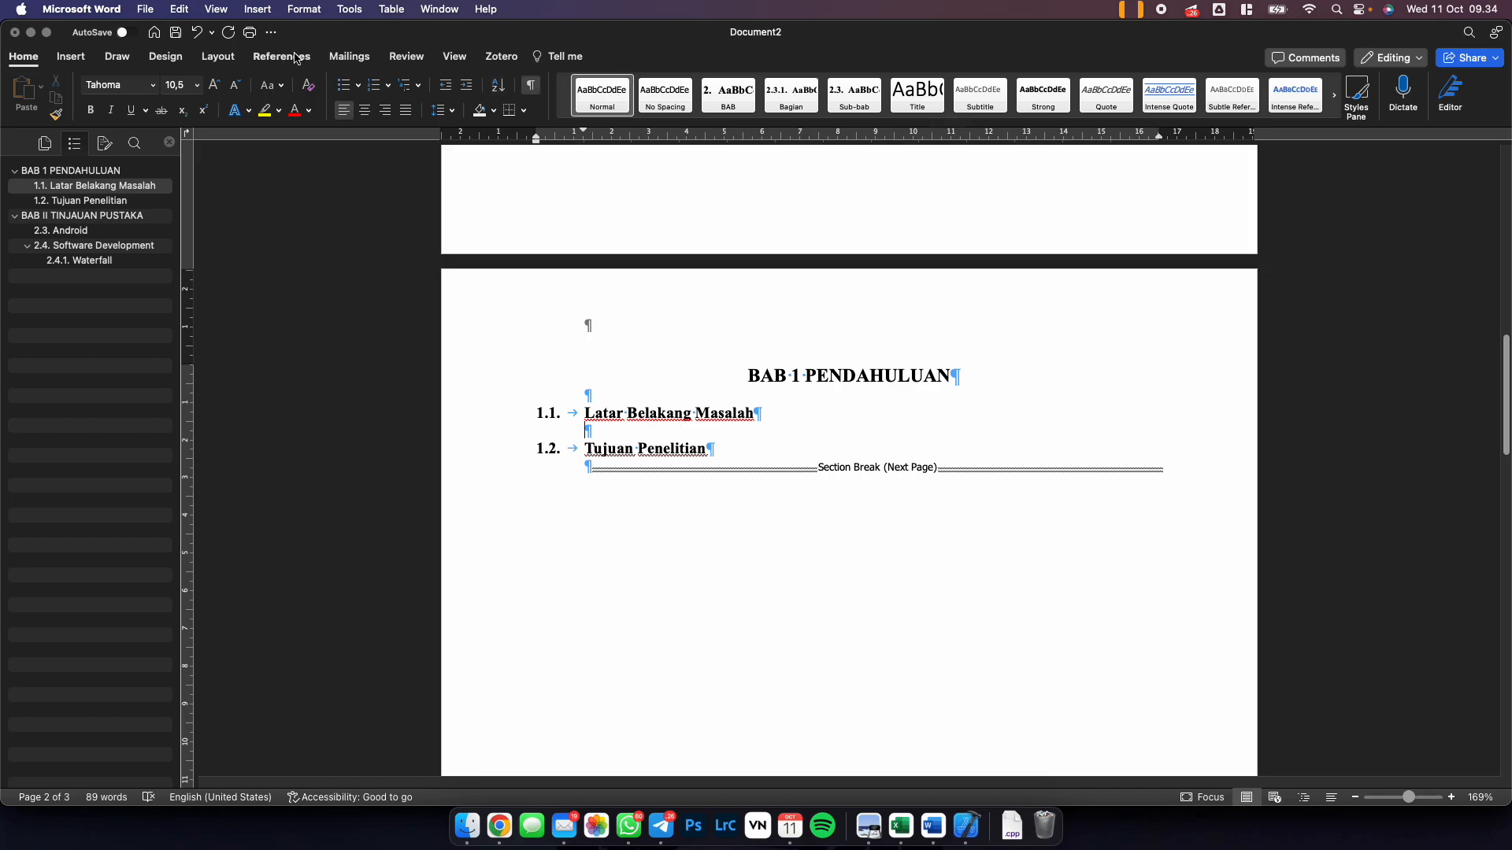
Insert a page break in the empty paragraph below Latar Belakang Masalah, moving Tujuan Penelitian to a new page.
left_click(214, 59)
left_click(196, 87)
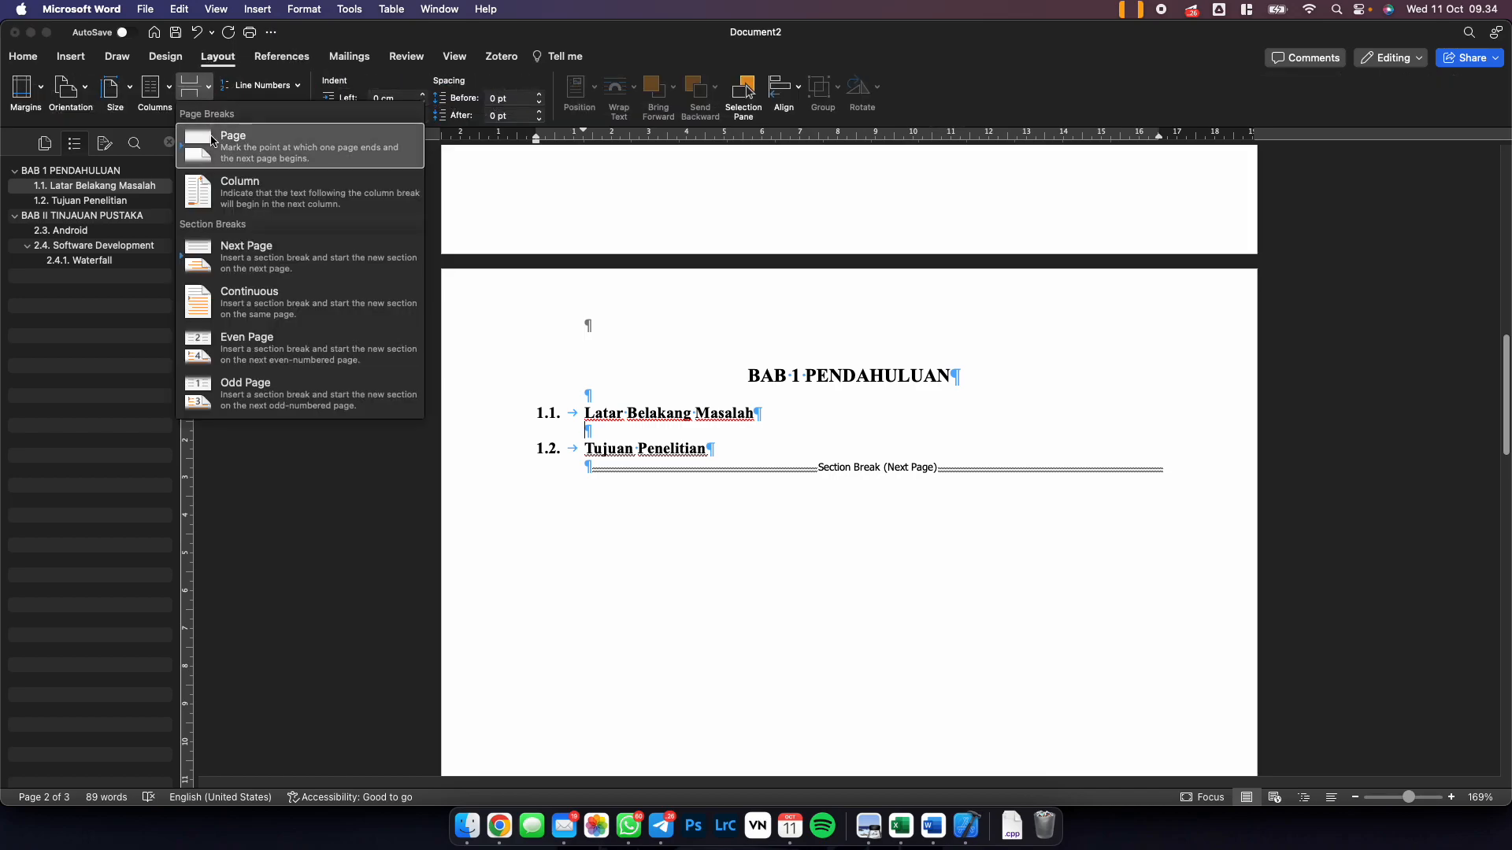
left_click(219, 154)
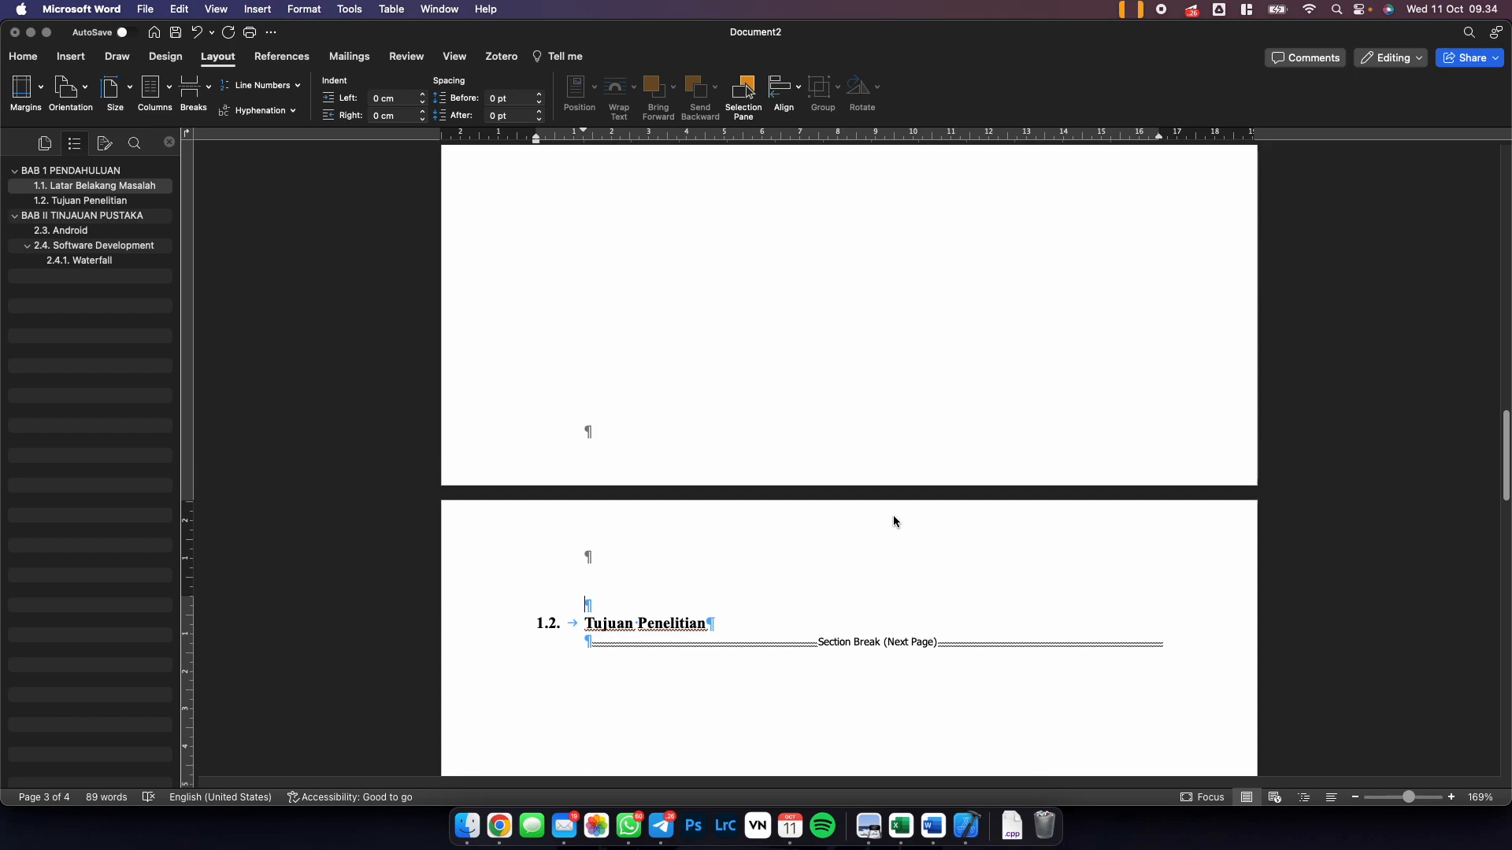
scroll(893, 515, "up", 10)
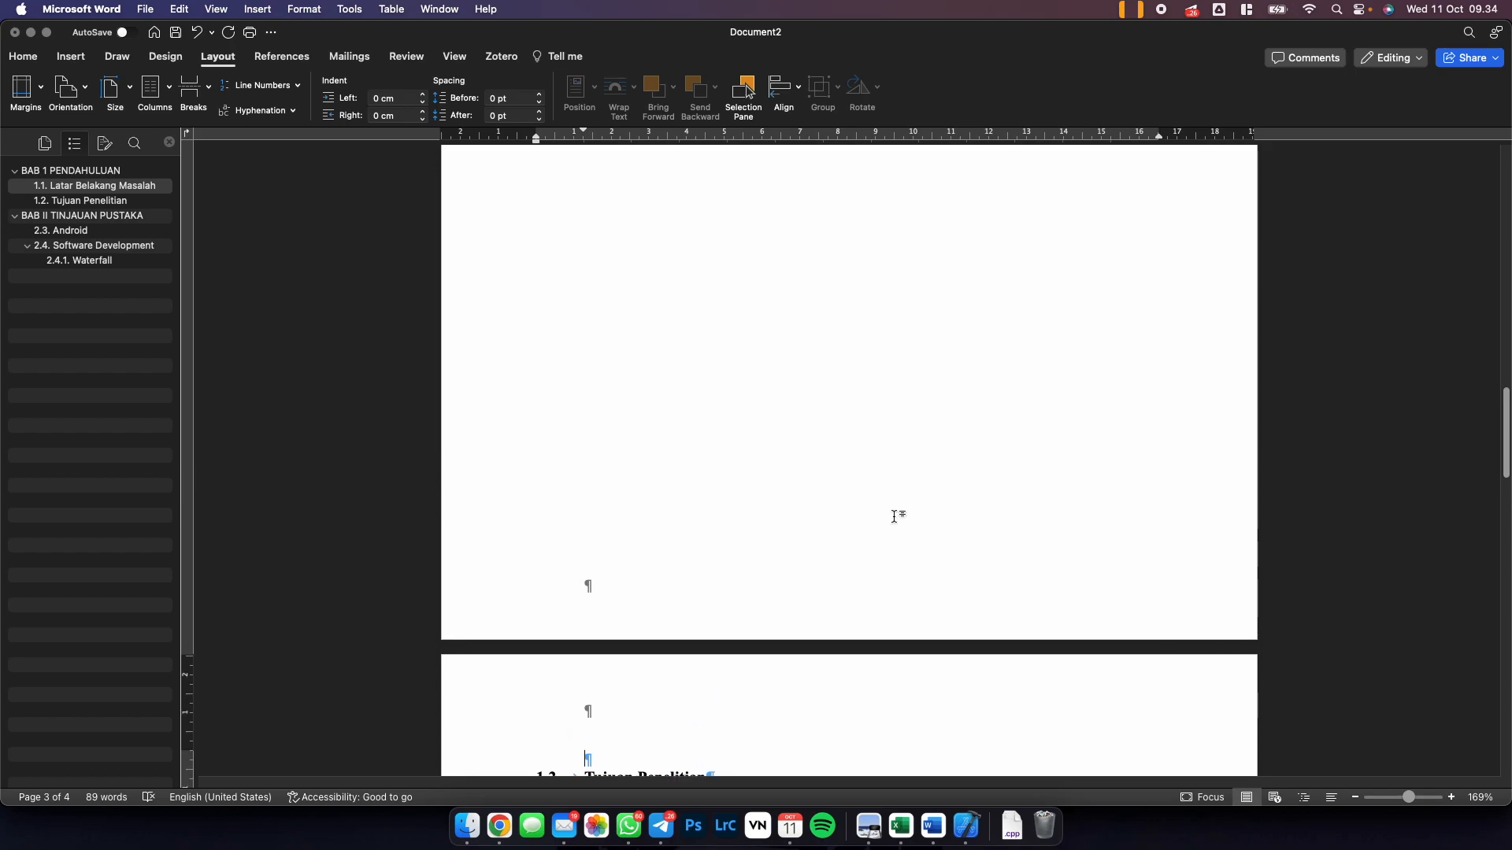
scroll(893, 515, "down", 15)
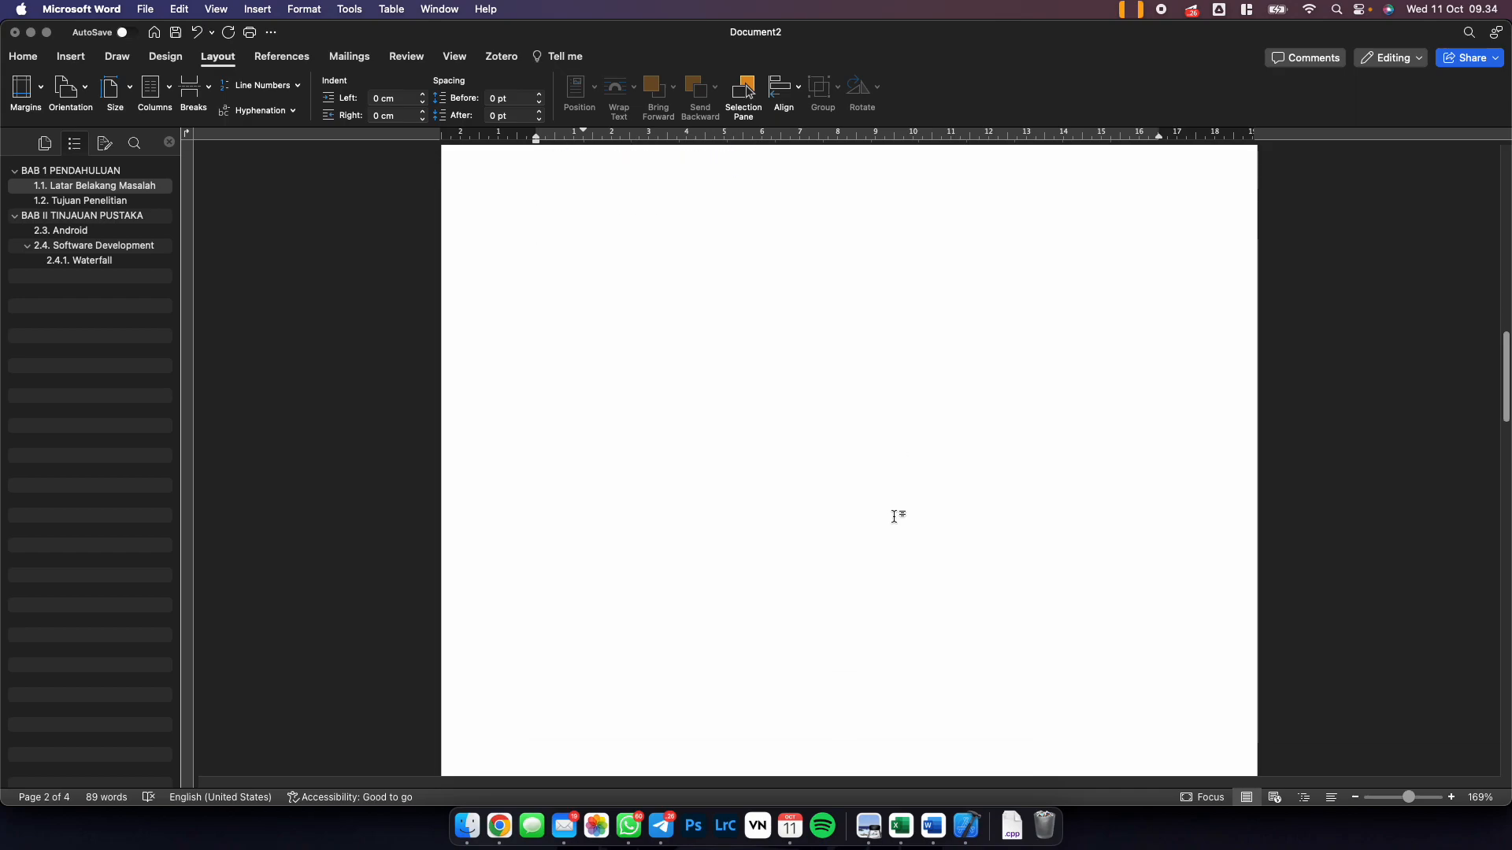
scroll(893, 515, "down", 15)
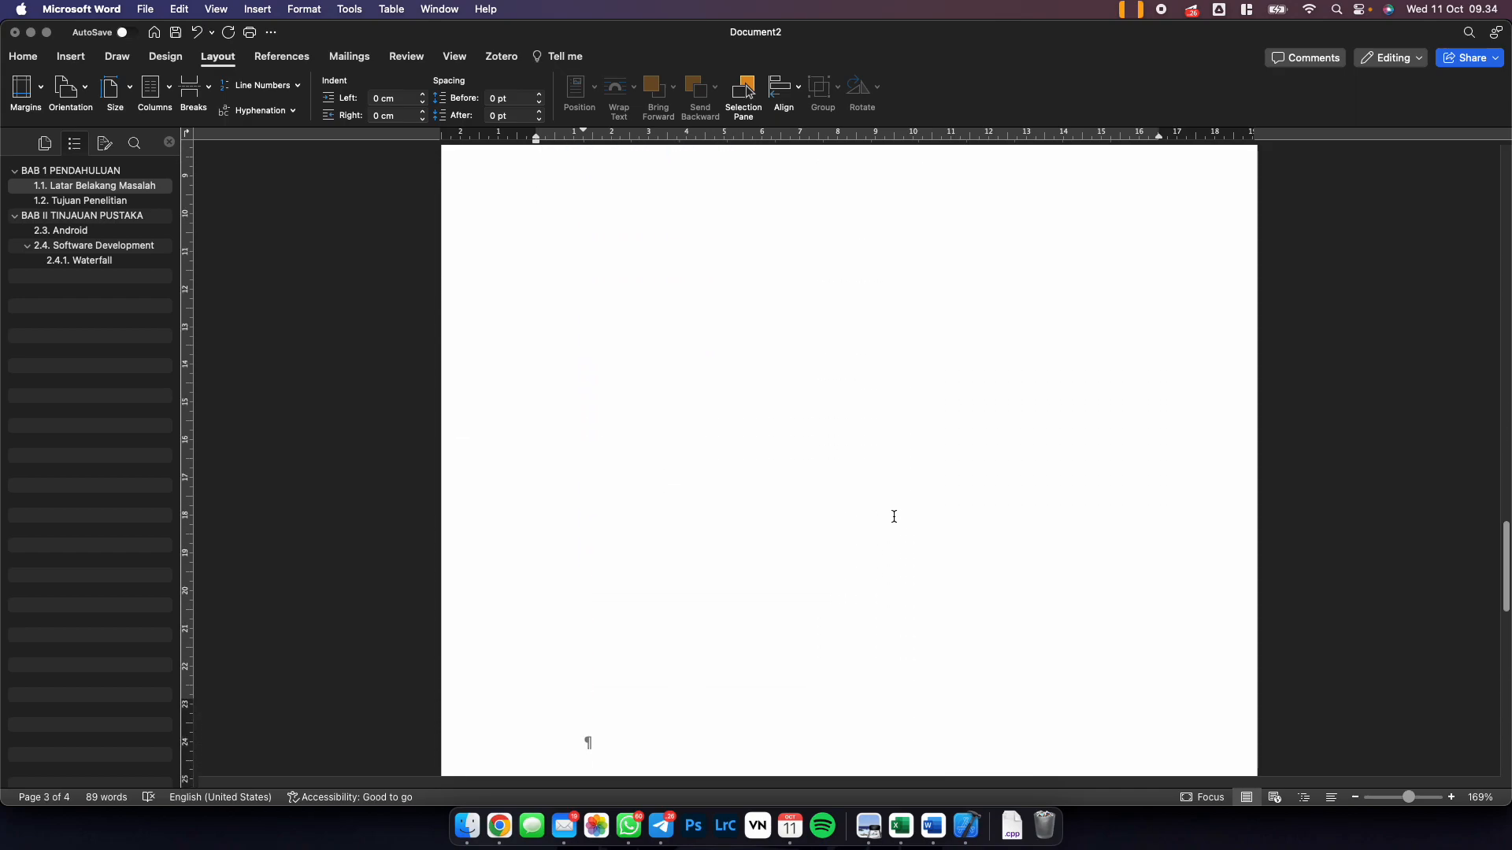
Add an empty paragraph below the Android heading and another below the Software Development Life Cycle heading.
left_click(818, 498)
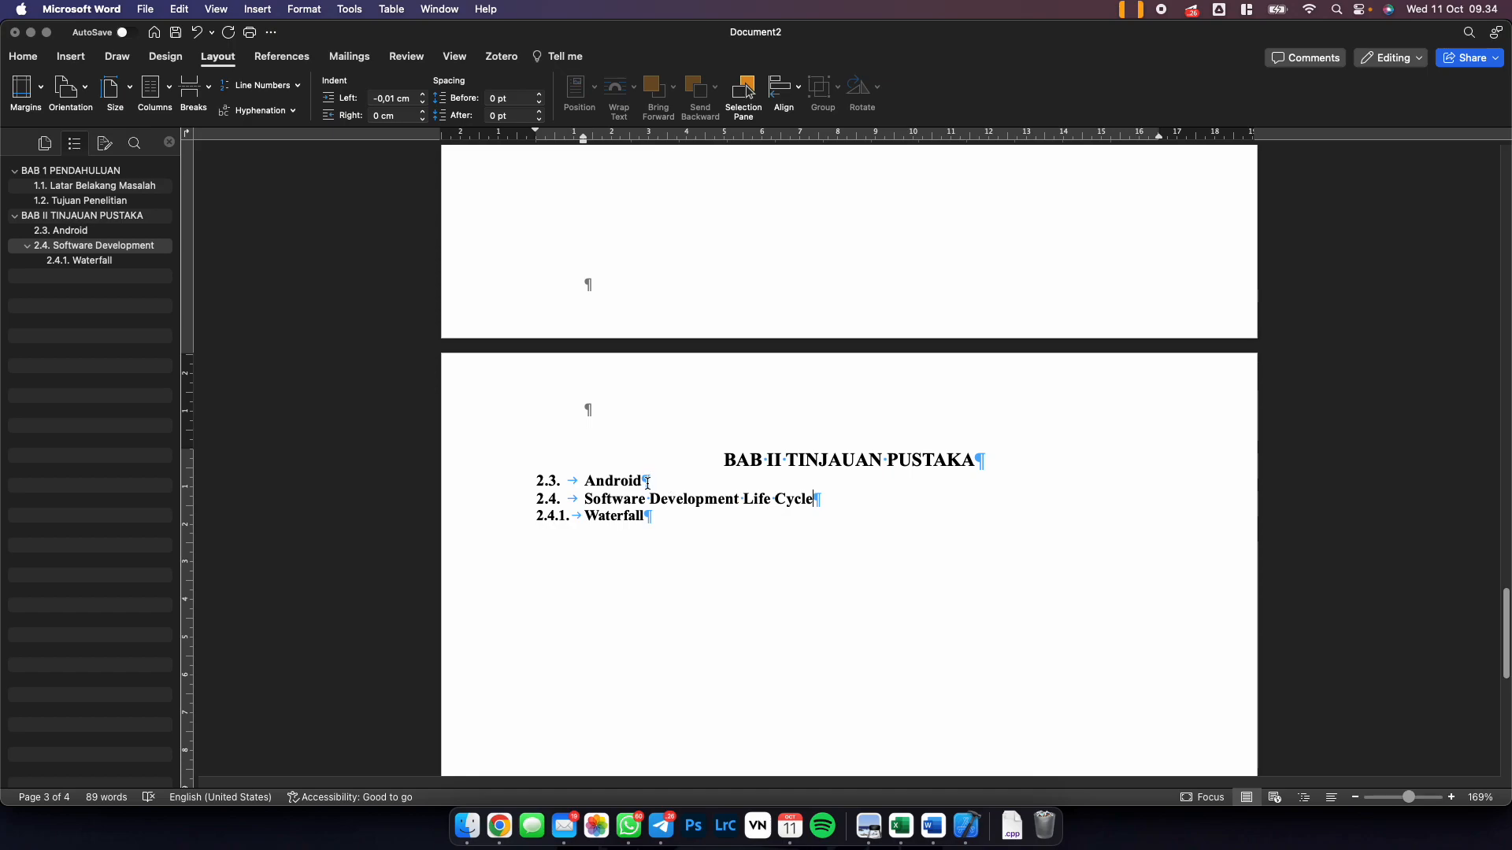
left_click(657, 480)
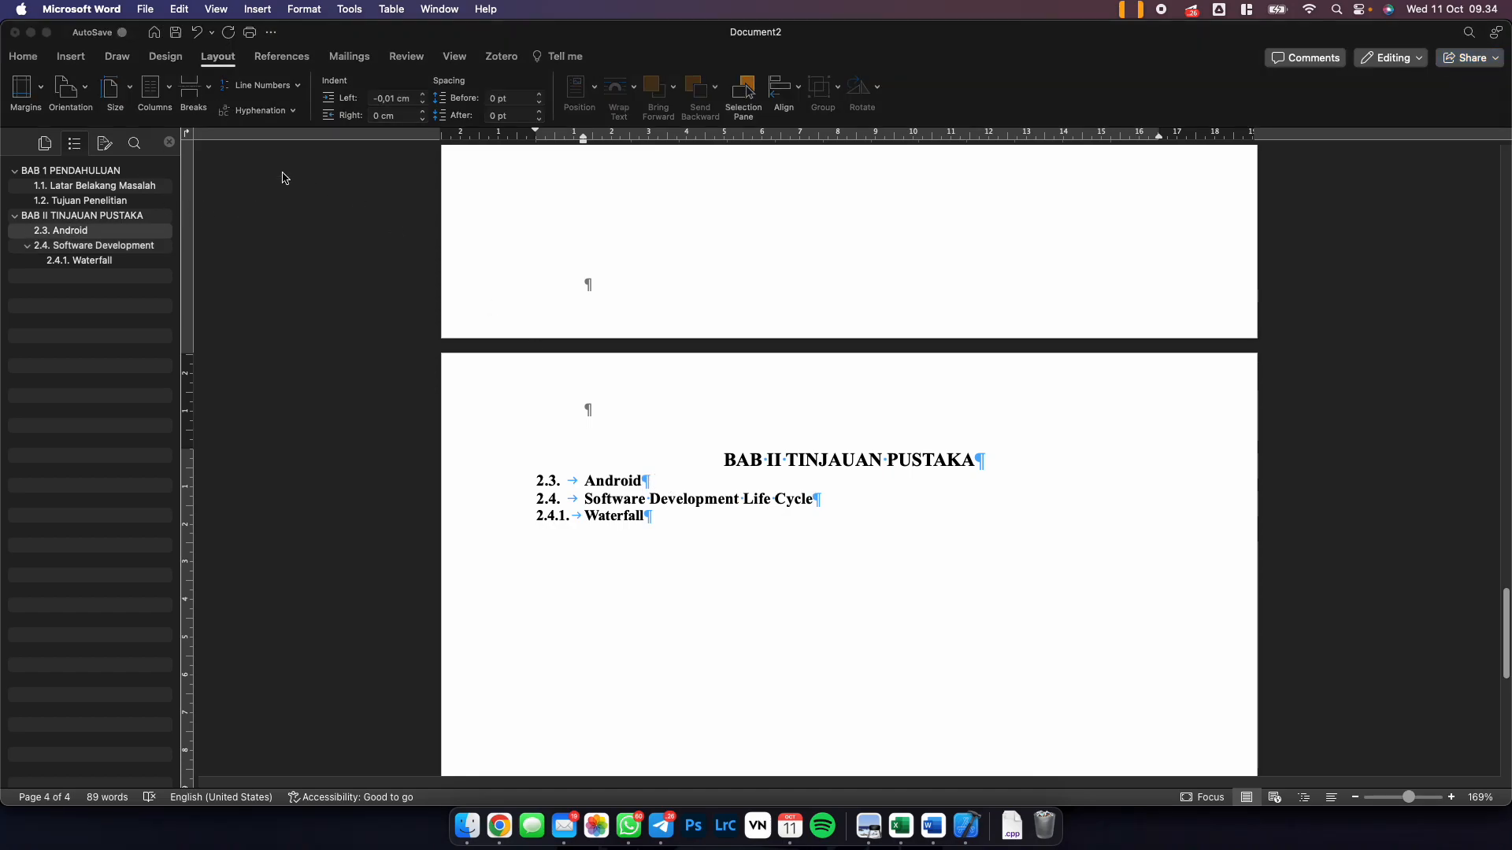
left_click(665, 481)
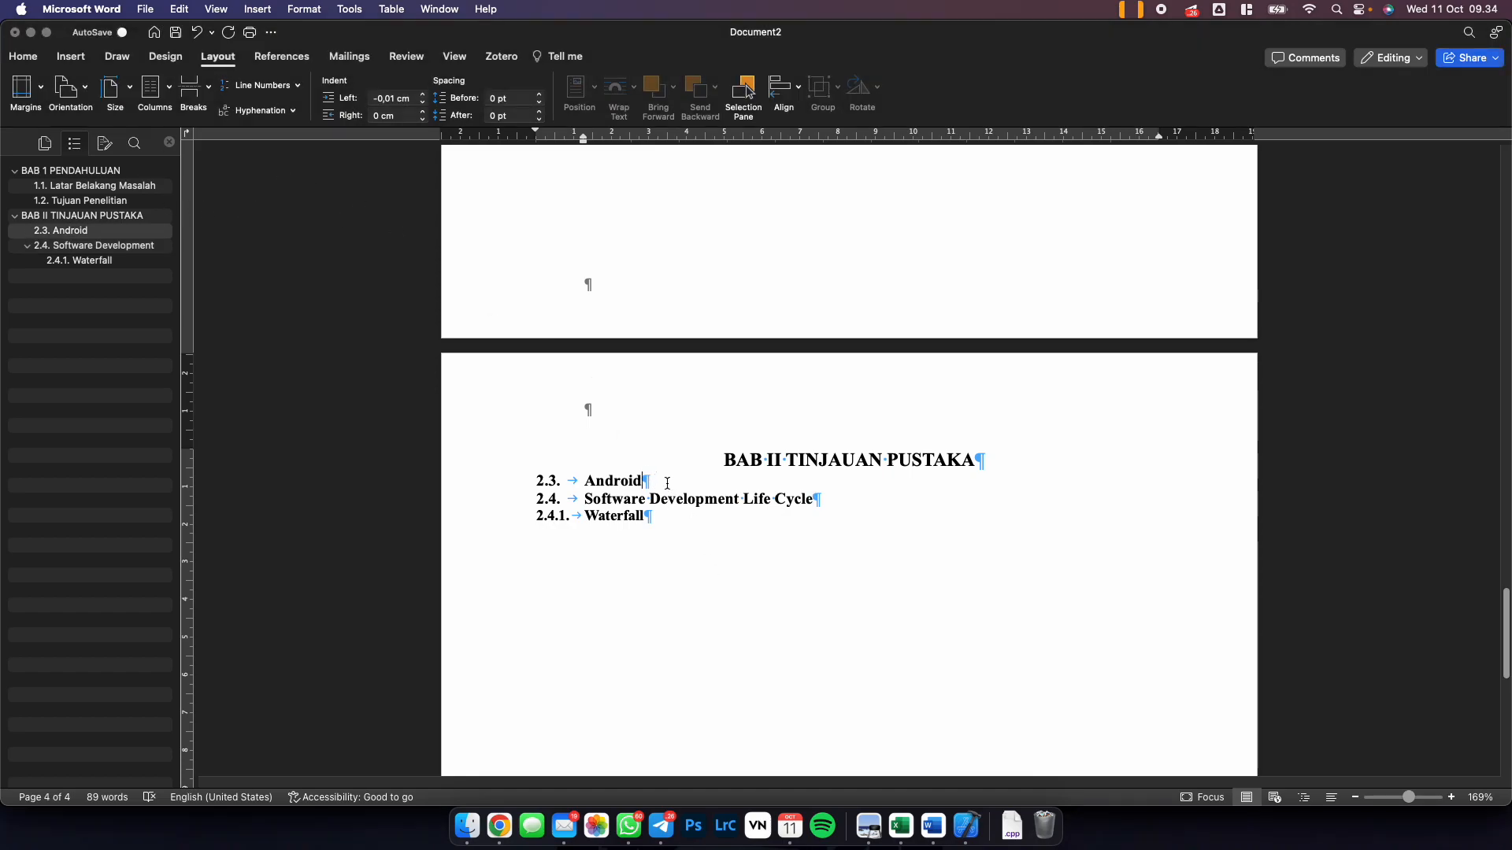
key("Return")
left_click(815, 517)
key("Return")
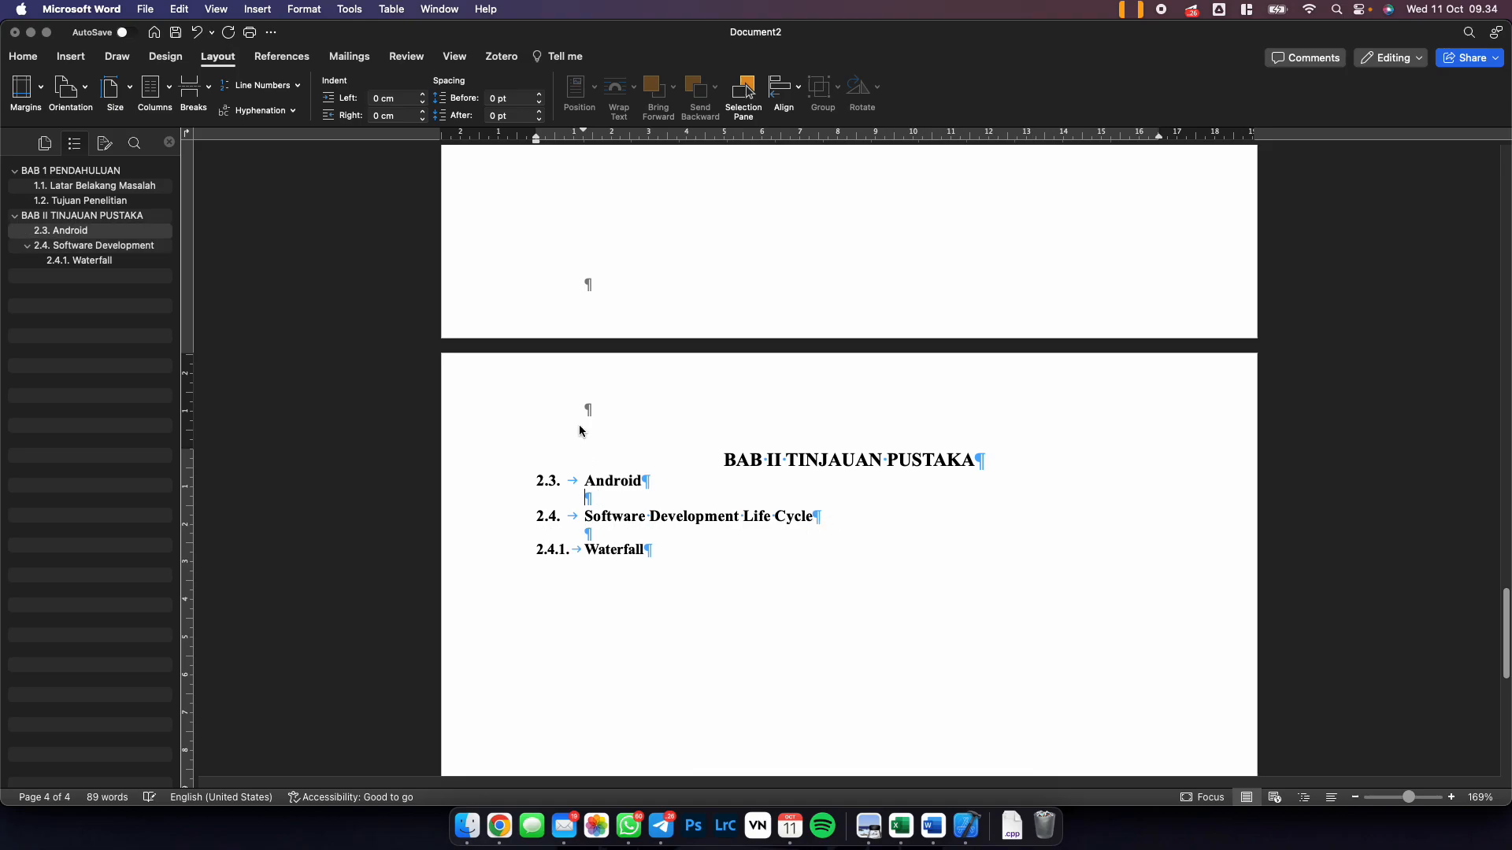
Insert page breaks in the empty paragraphs below Android and Software Development Life Cycle, so each following heading starts on a new page.
left_click(192, 88)
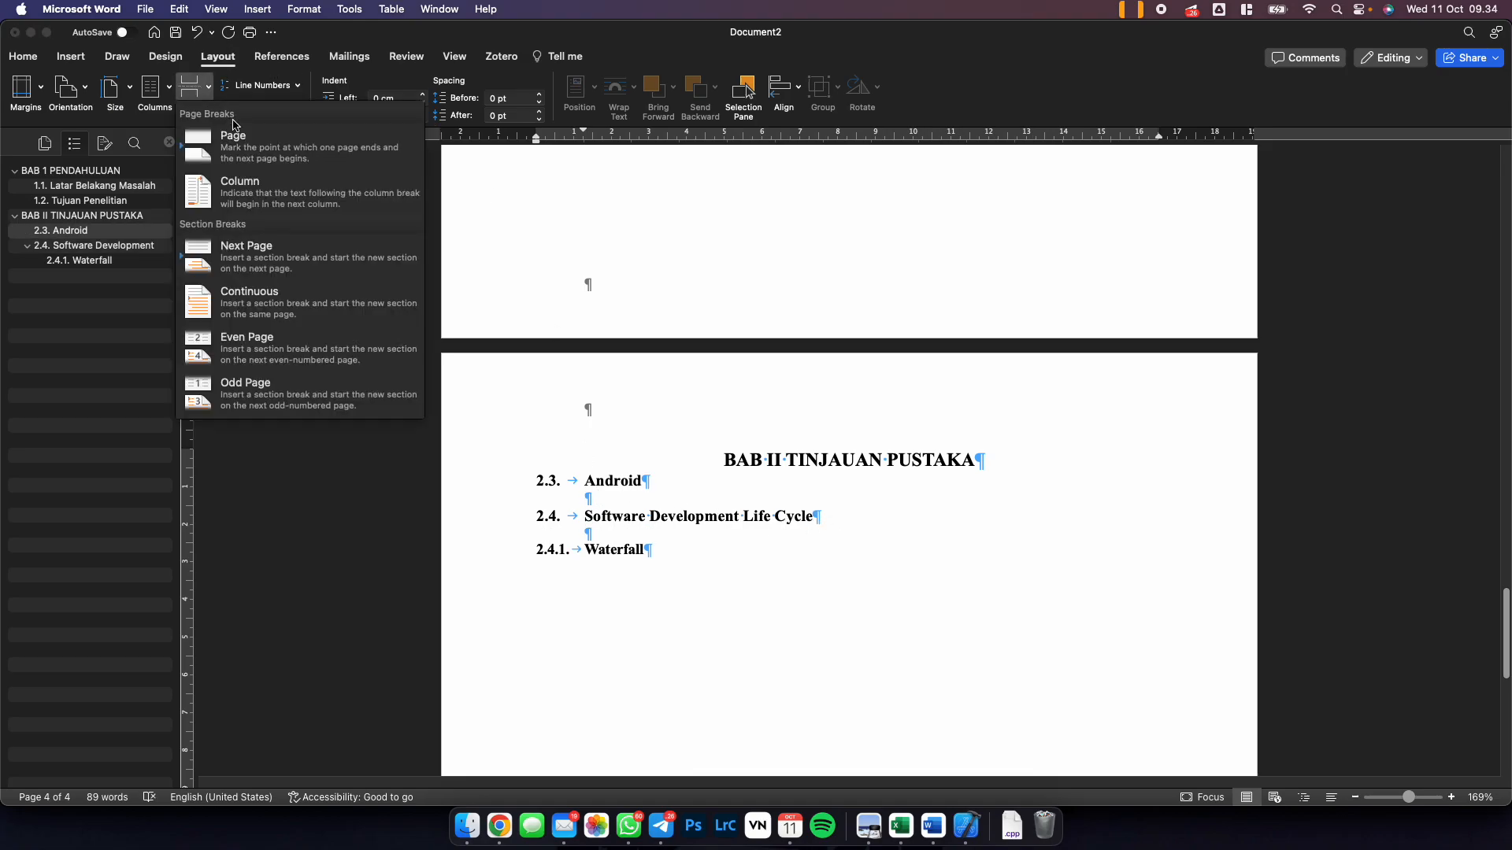
left_click(253, 153)
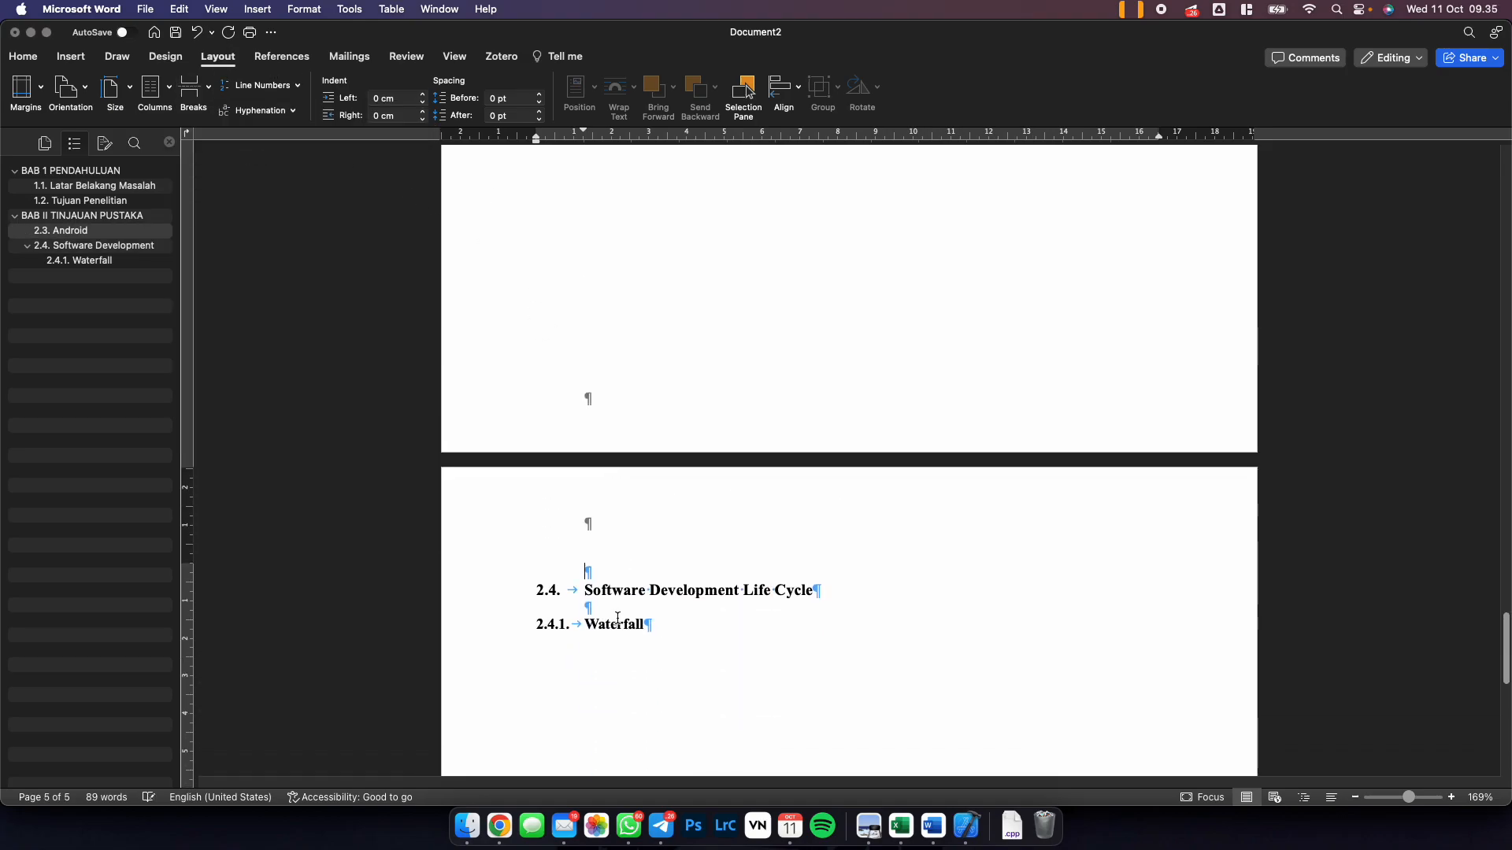
left_click(622, 620)
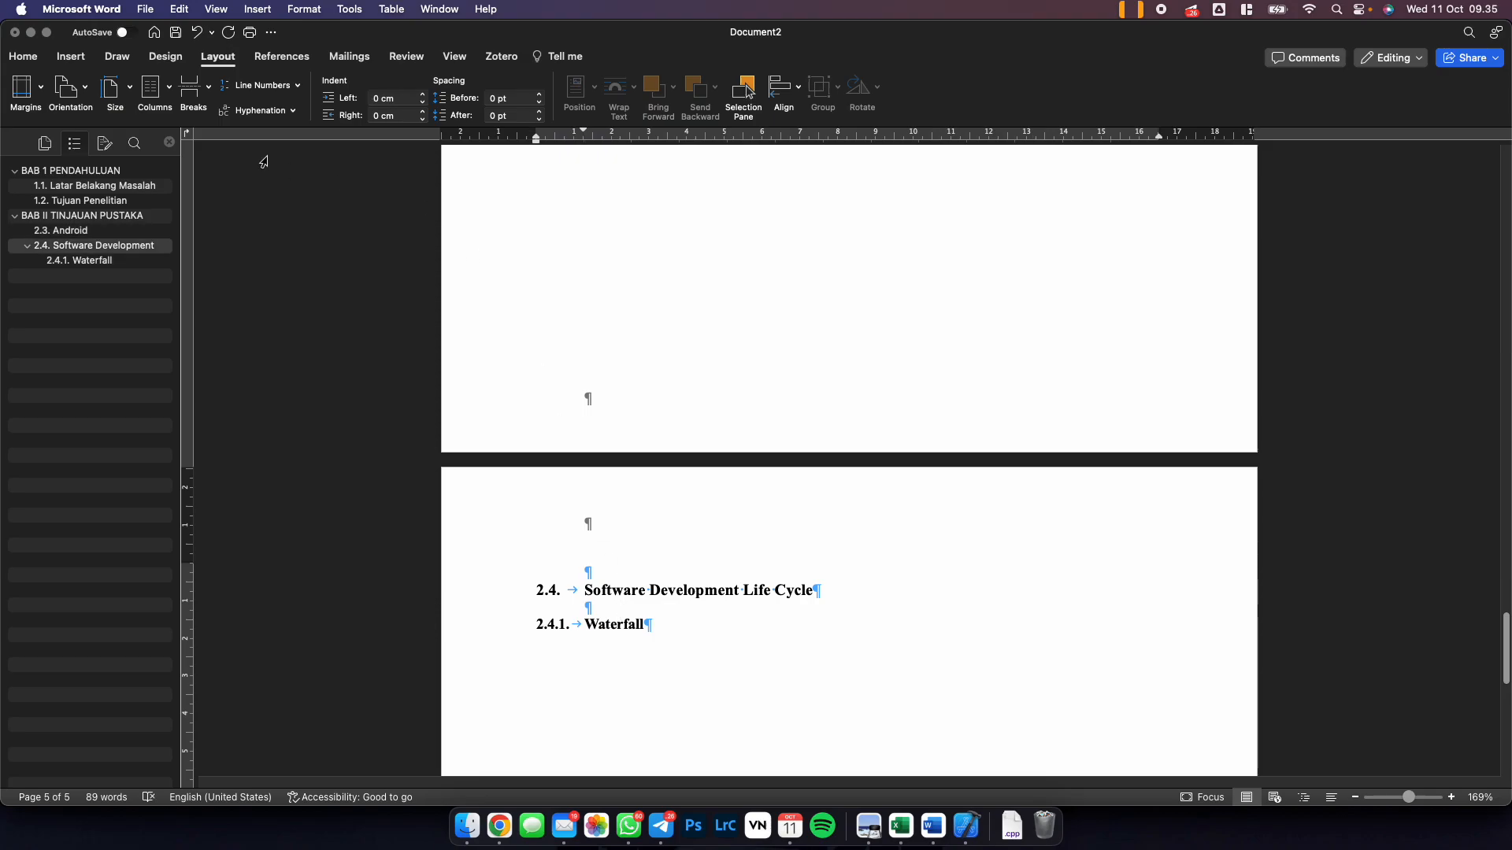
left_click(190, 87)
left_click(233, 142)
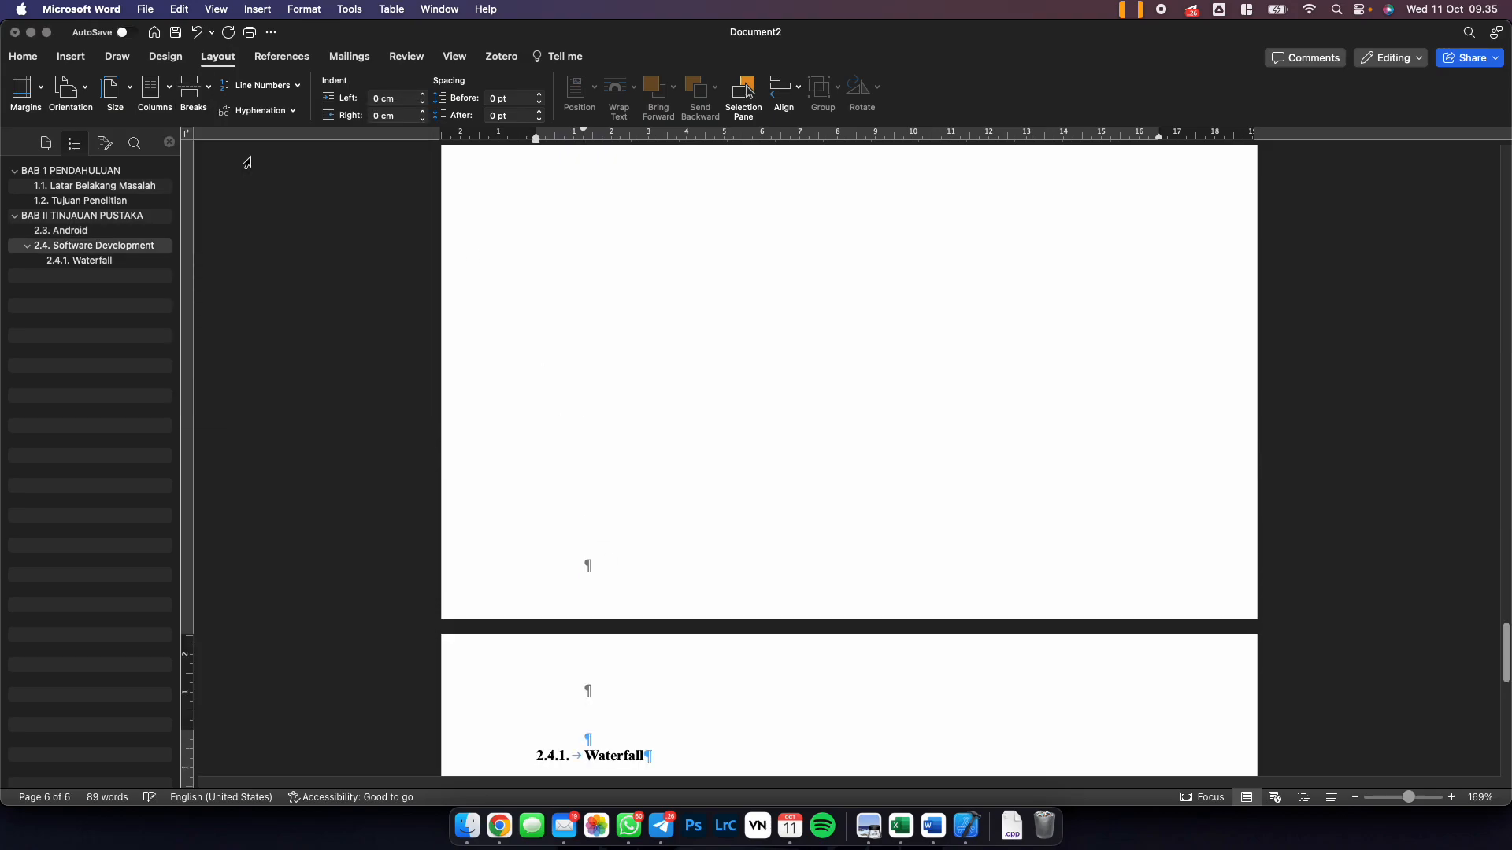
left_click(726, 575)
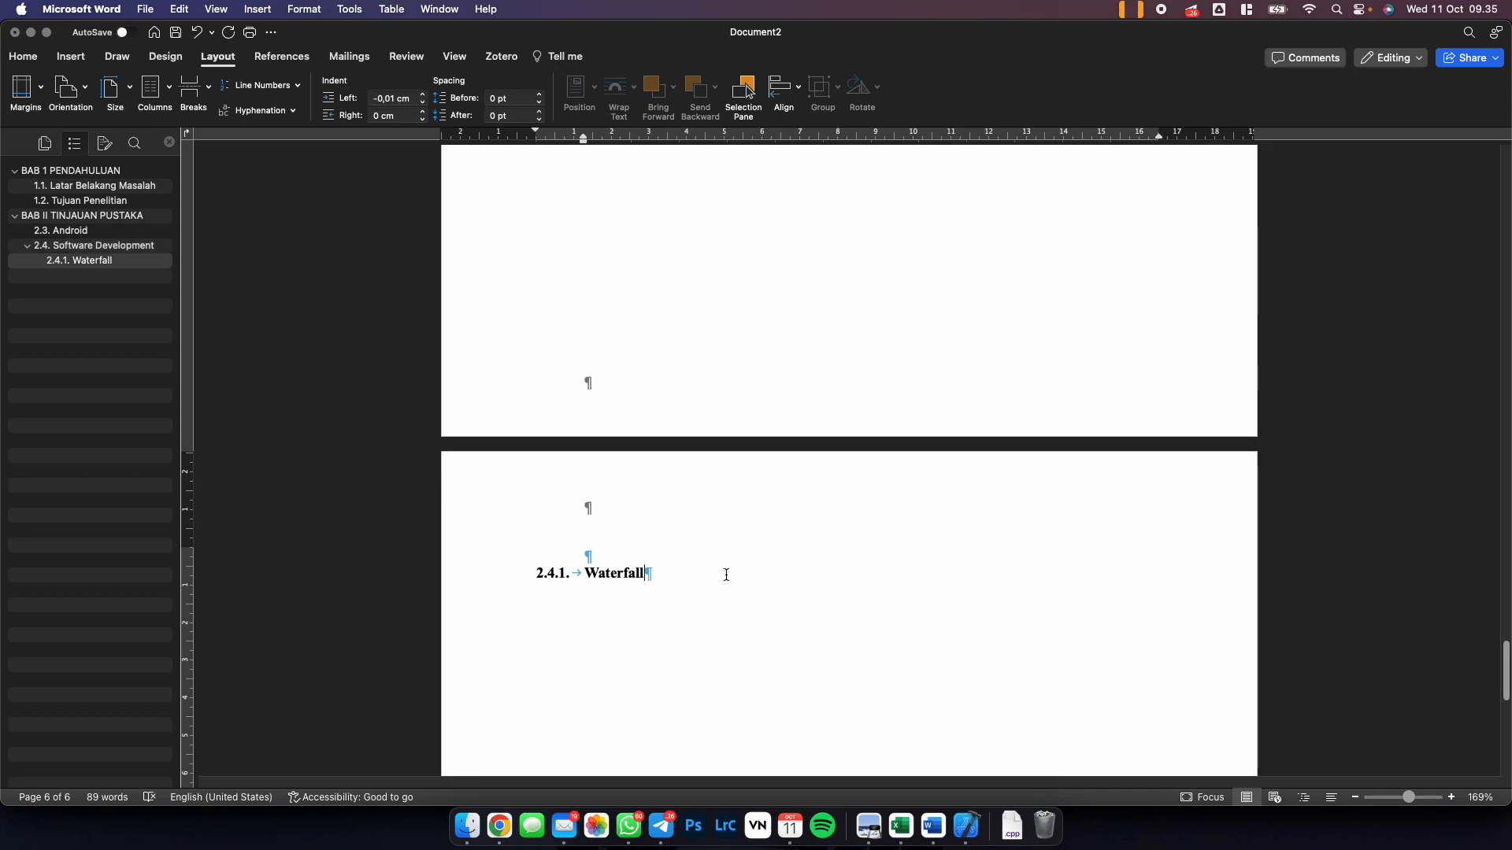
Open the Section 2 footer on the BAB 1 PENDAHULUAN page and enable Different First Page.
scroll(726, 575, "up", 20)
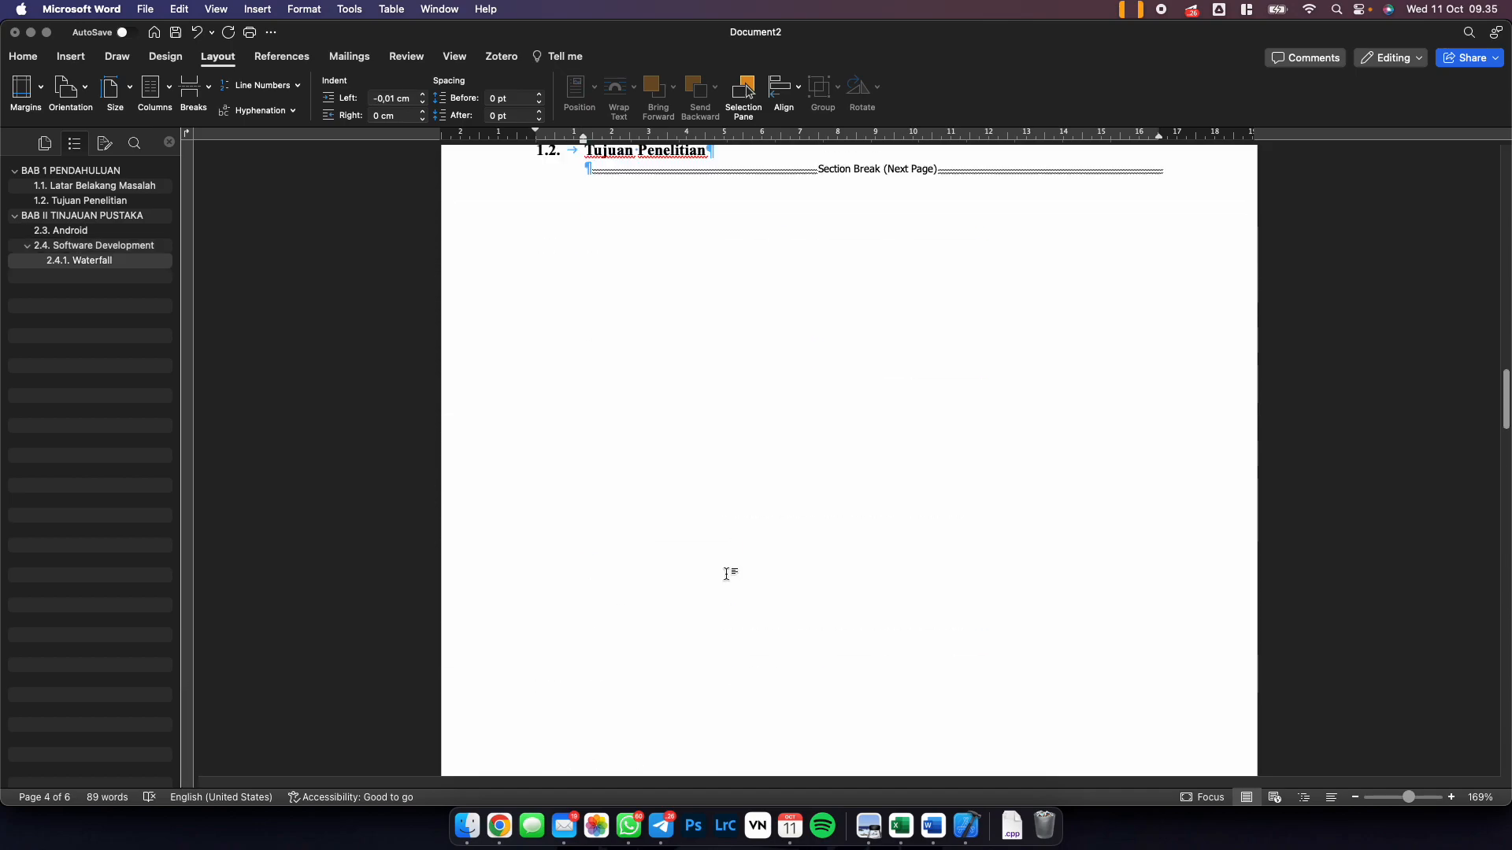
scroll(725, 579, "up", 10)
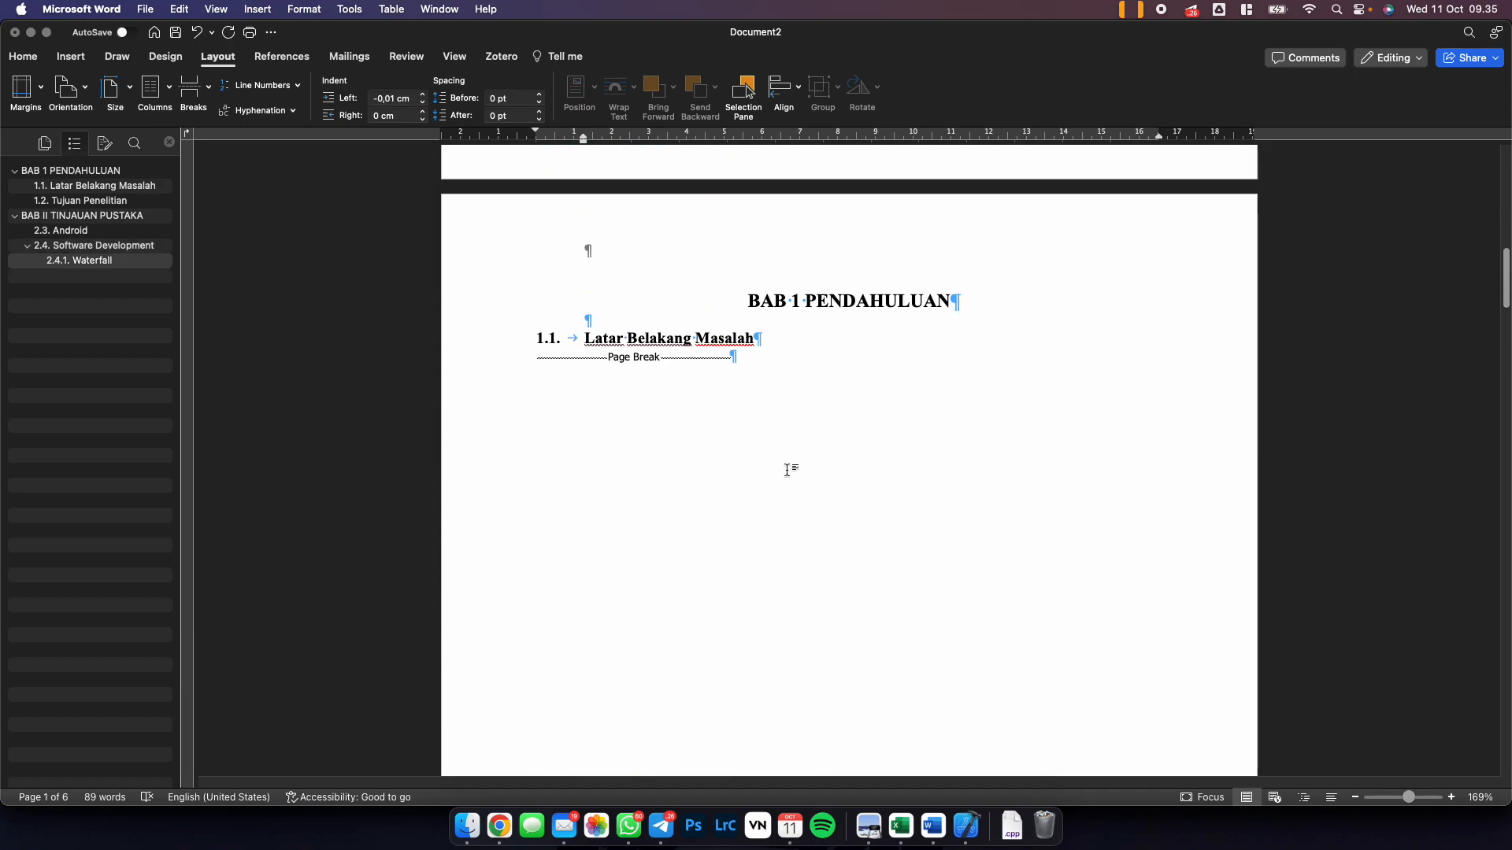
scroll(786, 472, "down", 5)
scroll(785, 472, "up", 4)
scroll(787, 470, "down", 6)
scroll(787, 470, "down", 5)
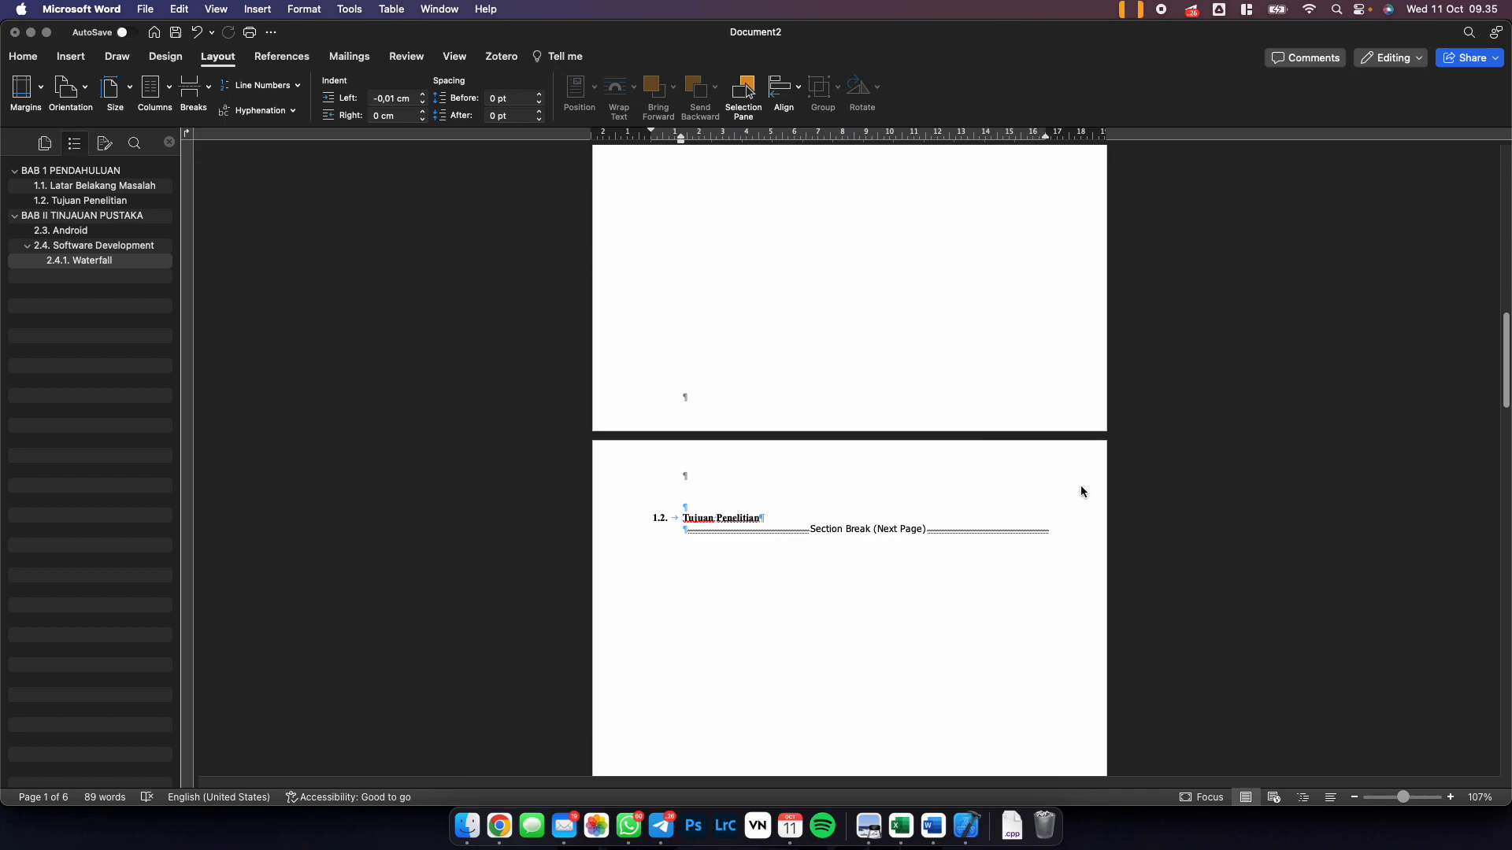
double_click(877, 408)
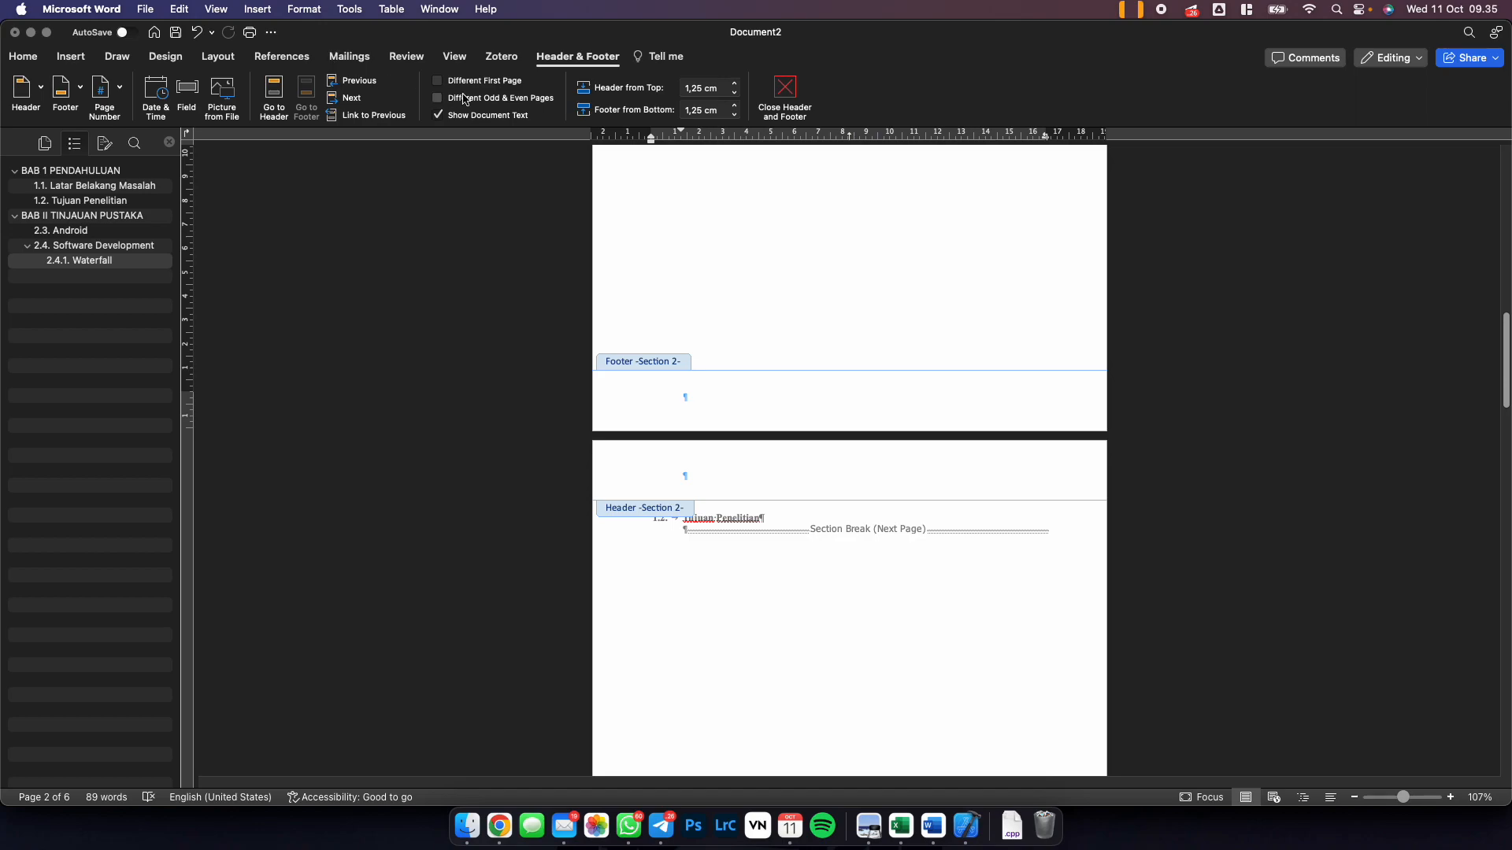
left_click(439, 81)
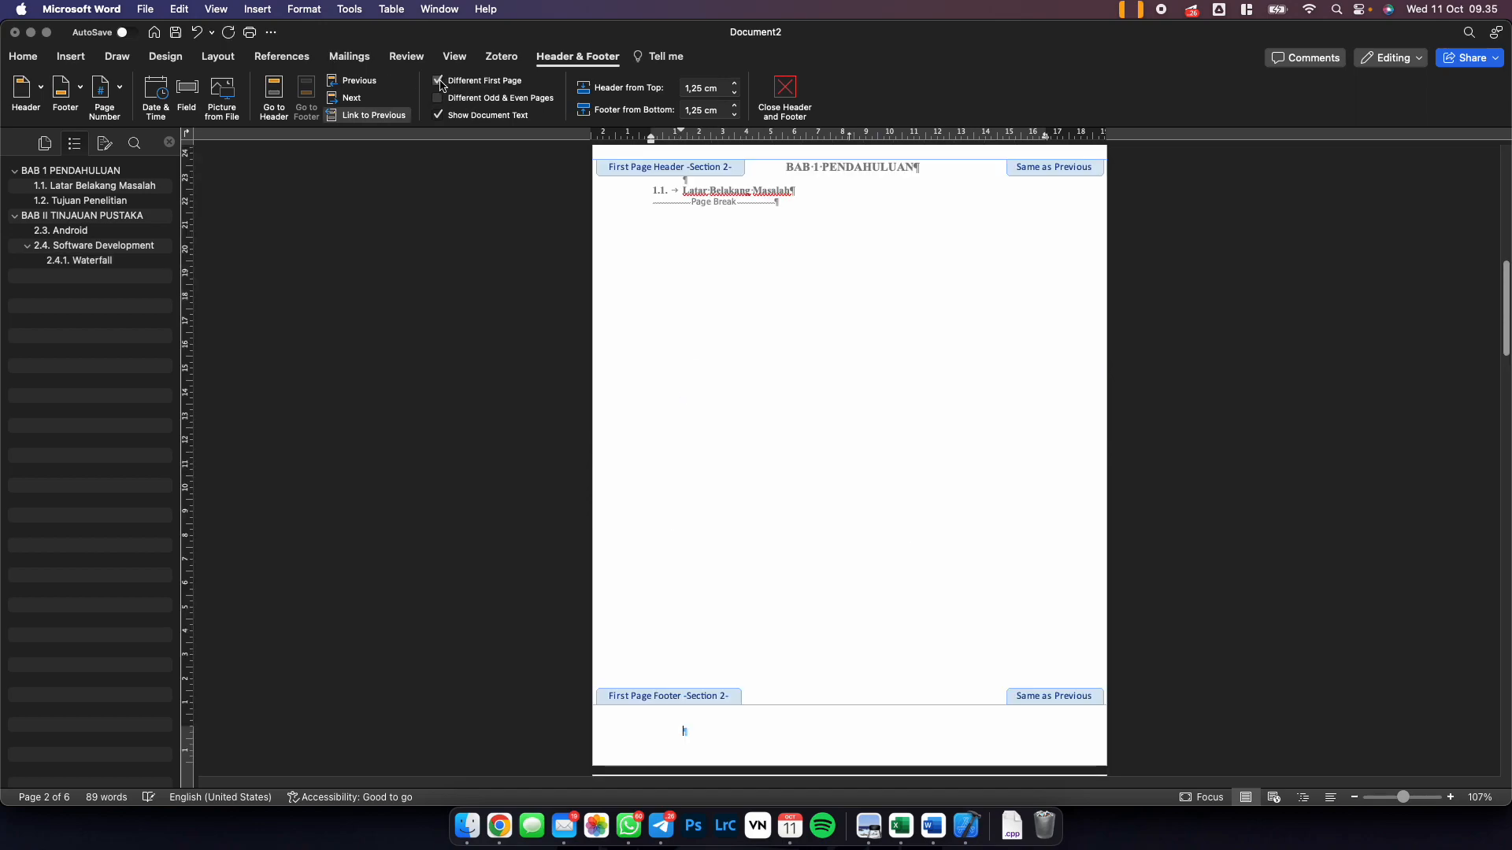
Unlink the Section 2 first-page header from the previous section.
scroll(762, 277, "up", 5)
left_click(762, 277)
scroll(762, 277, "down", 1)
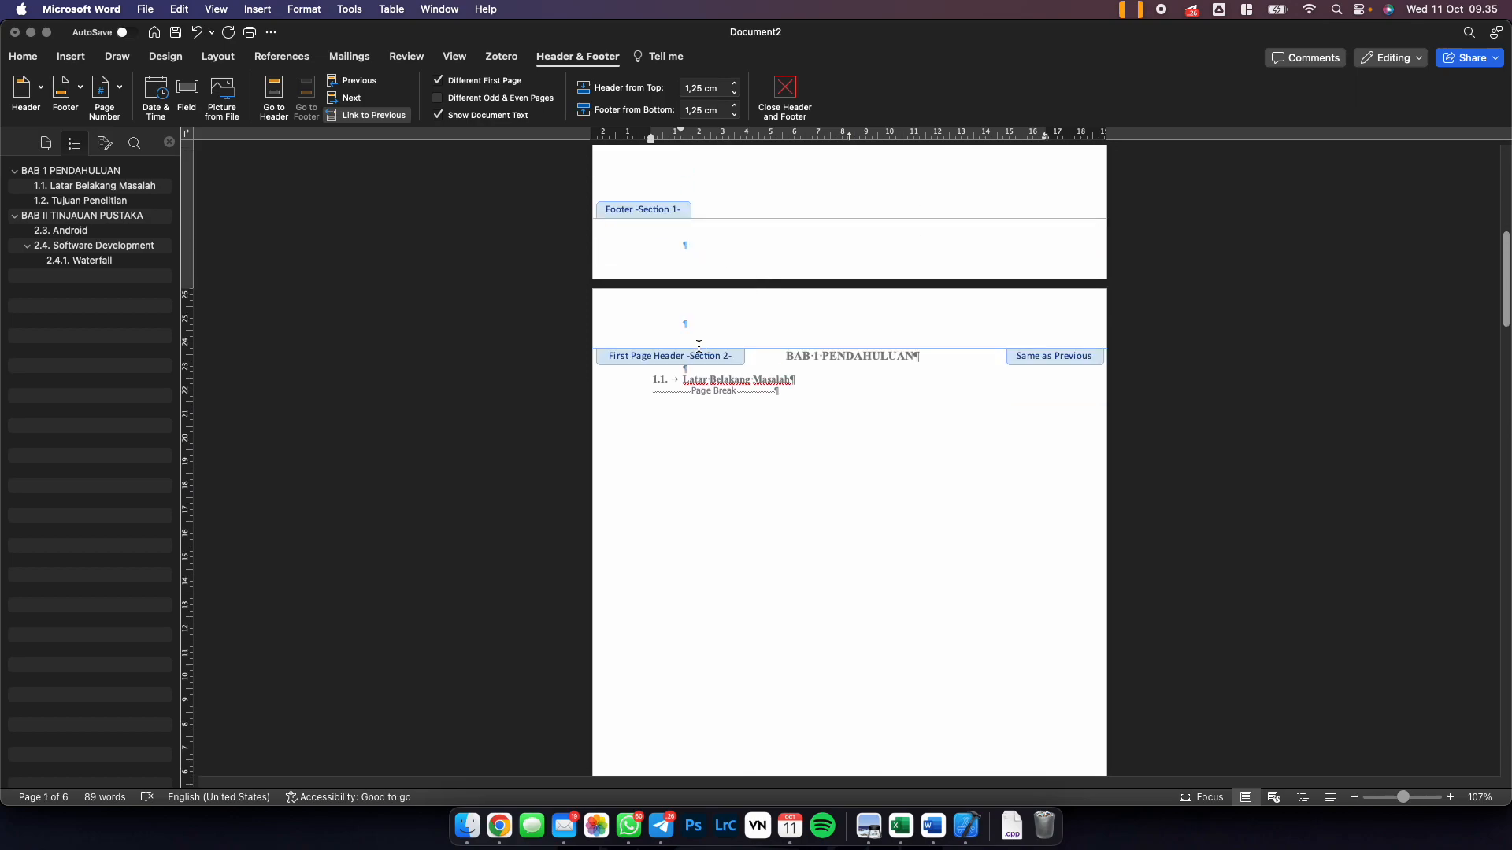
scroll(685, 344, "down", 10)
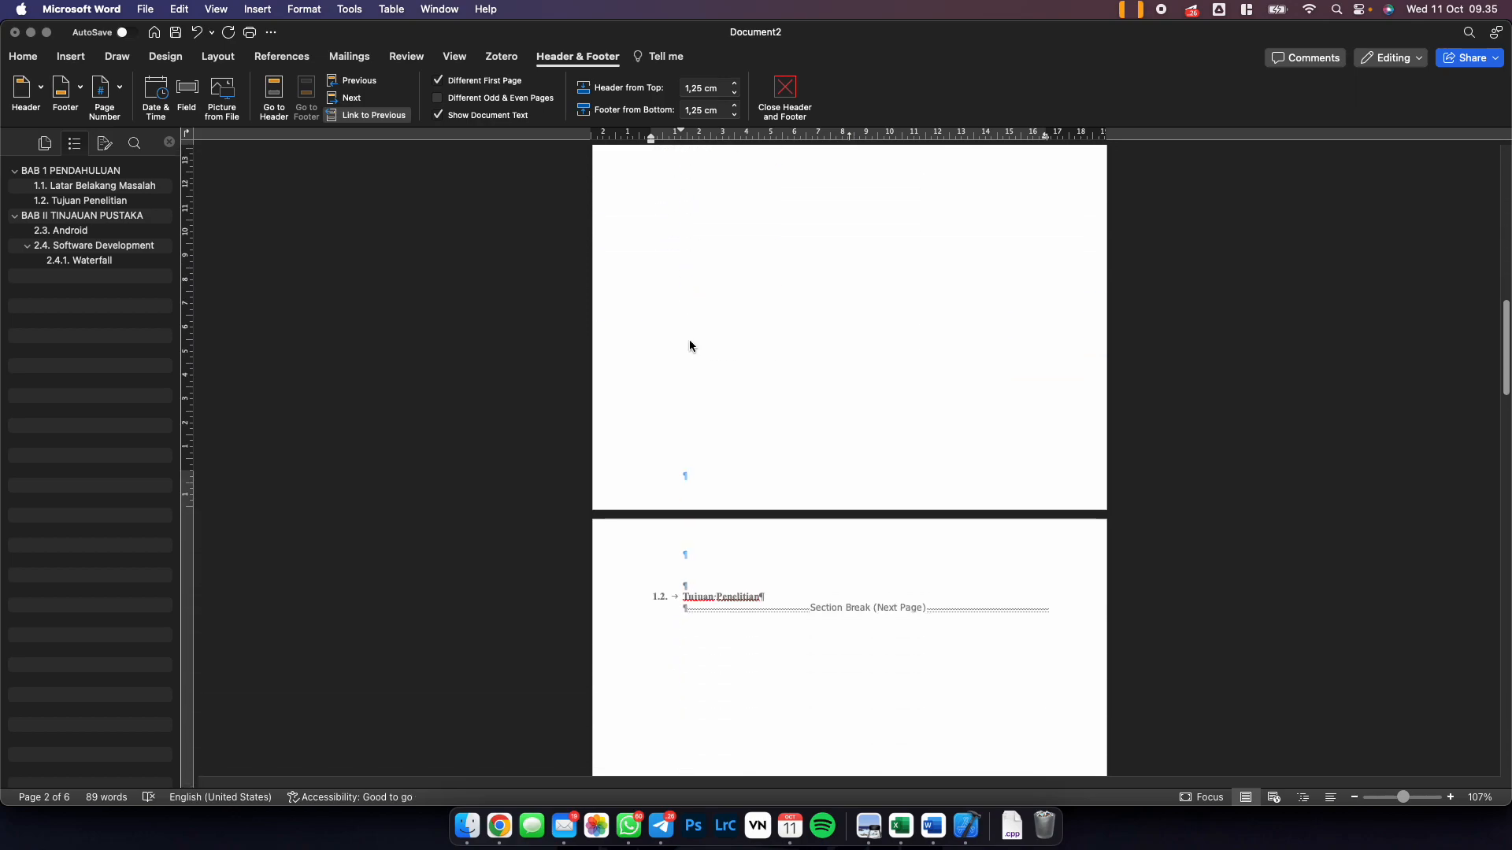
scroll(709, 491, "up", 9)
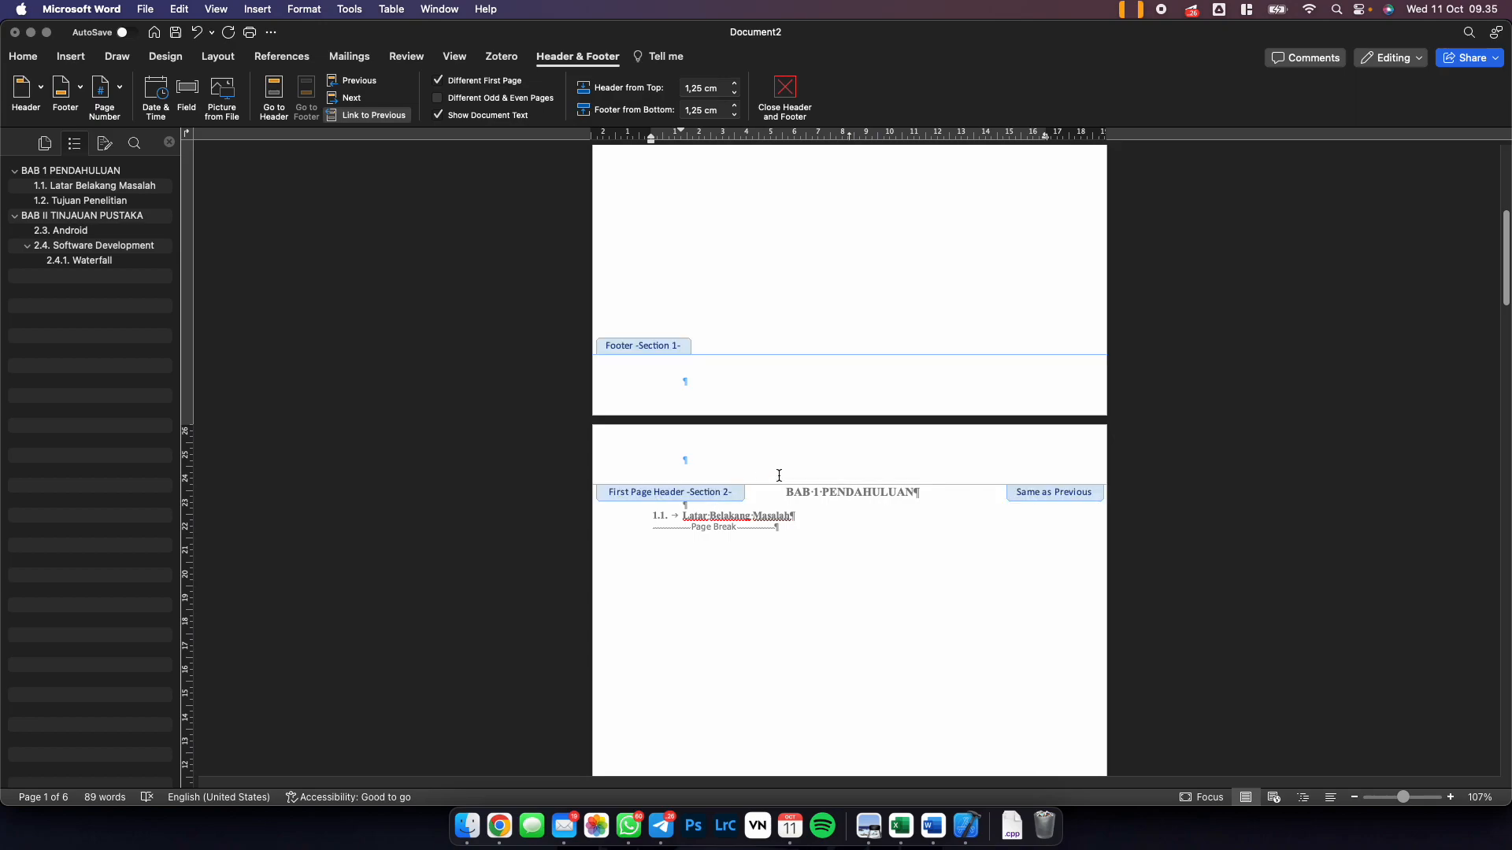
scroll(853, 472, "up", 5)
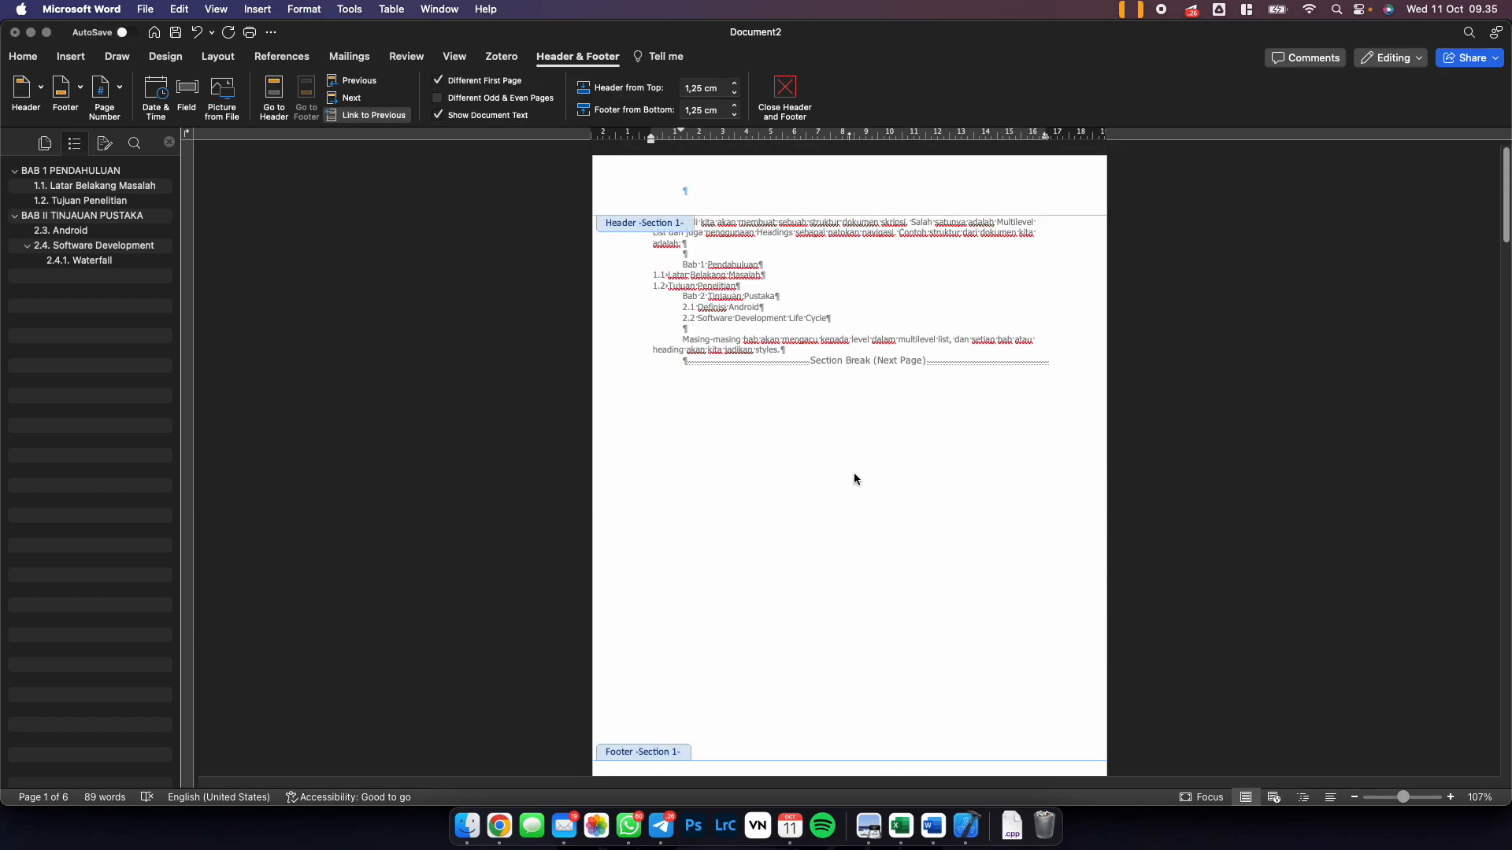
scroll(854, 479, "down", 5)
left_click(778, 441)
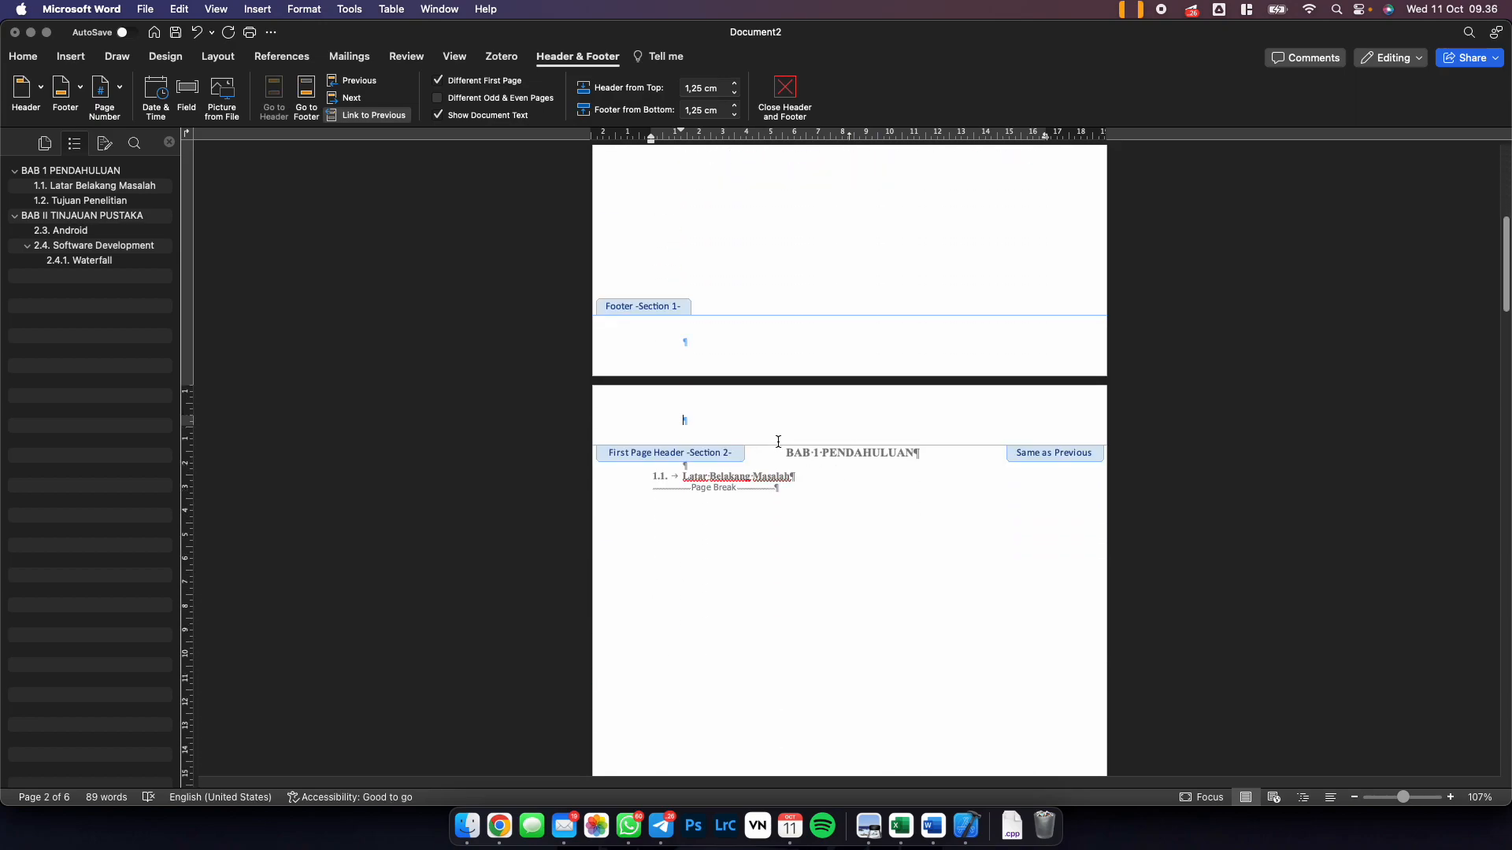
left_click(370, 115)
Unlink the Section 2 first-page footer from the previous section.
scroll(646, 277, "down", 9)
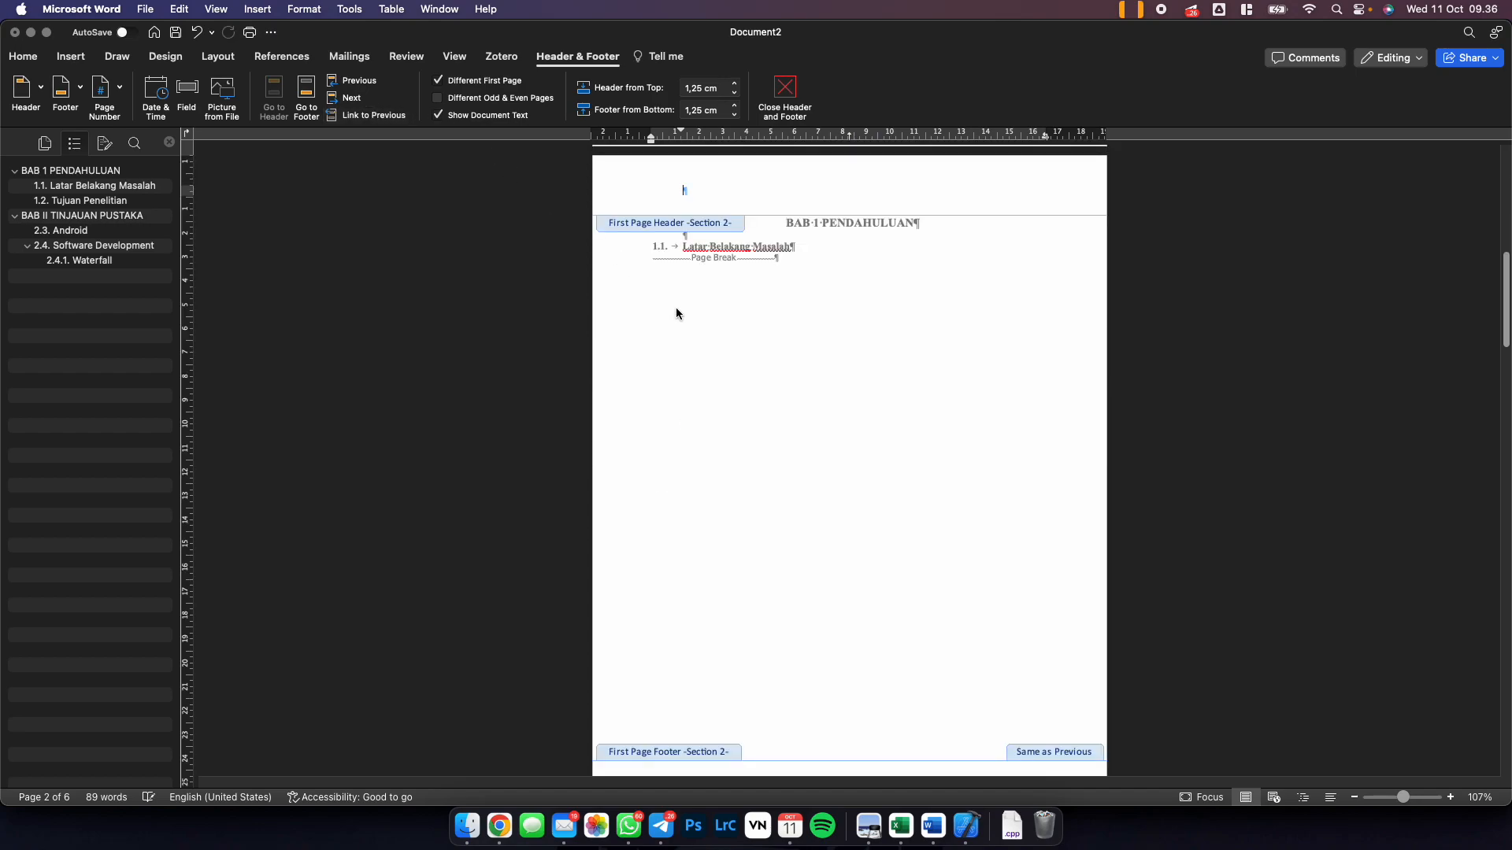
scroll(698, 384, "down", 3)
left_click(712, 403)
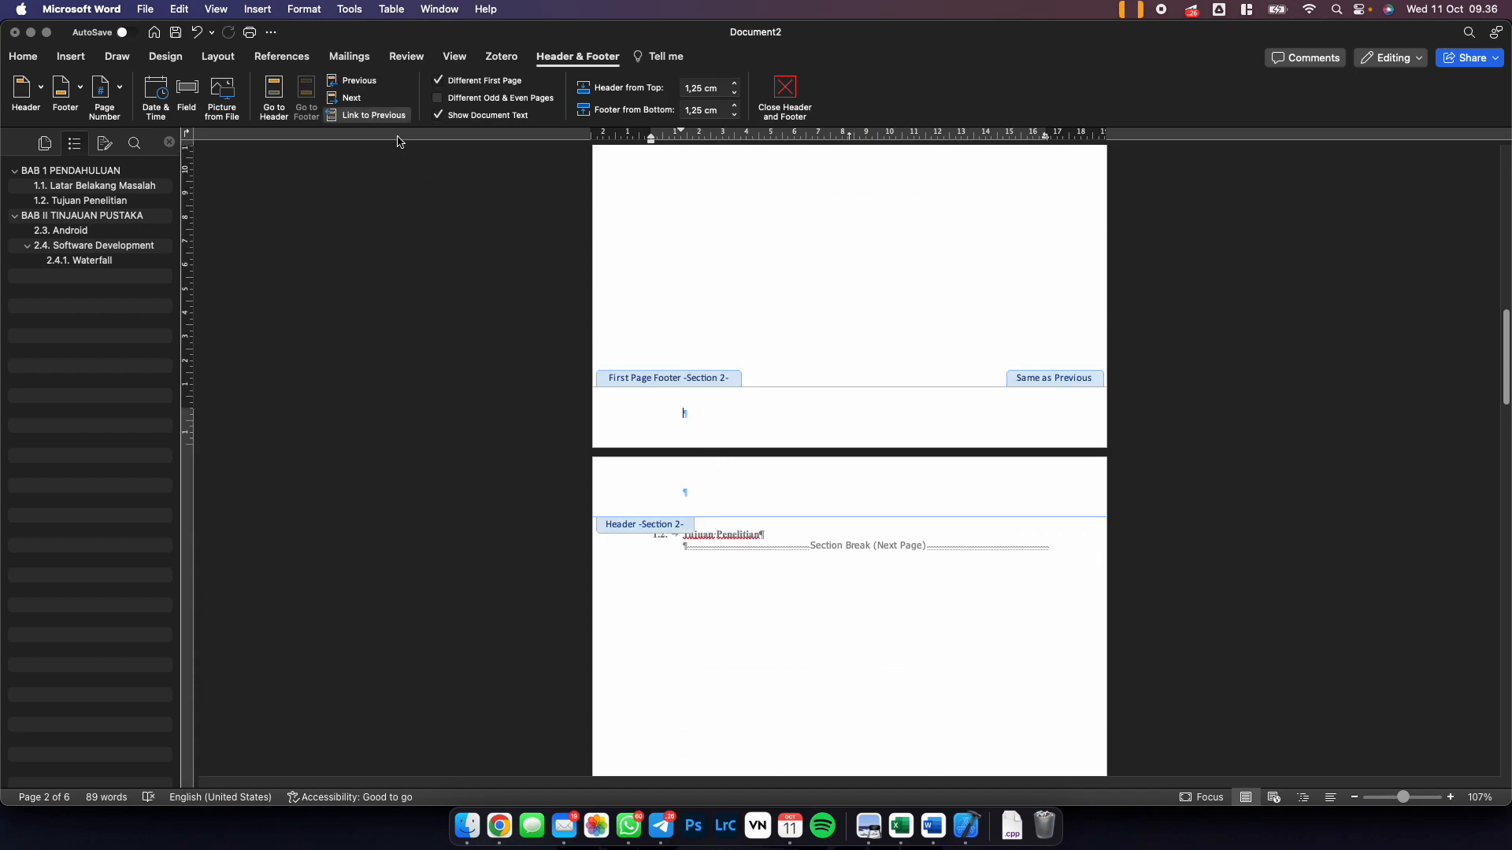
left_click(367, 115)
Remove the first-line indent from the empty paragraph in the Section 2 first-page footer and centre it.
scroll(723, 354, "down", 8)
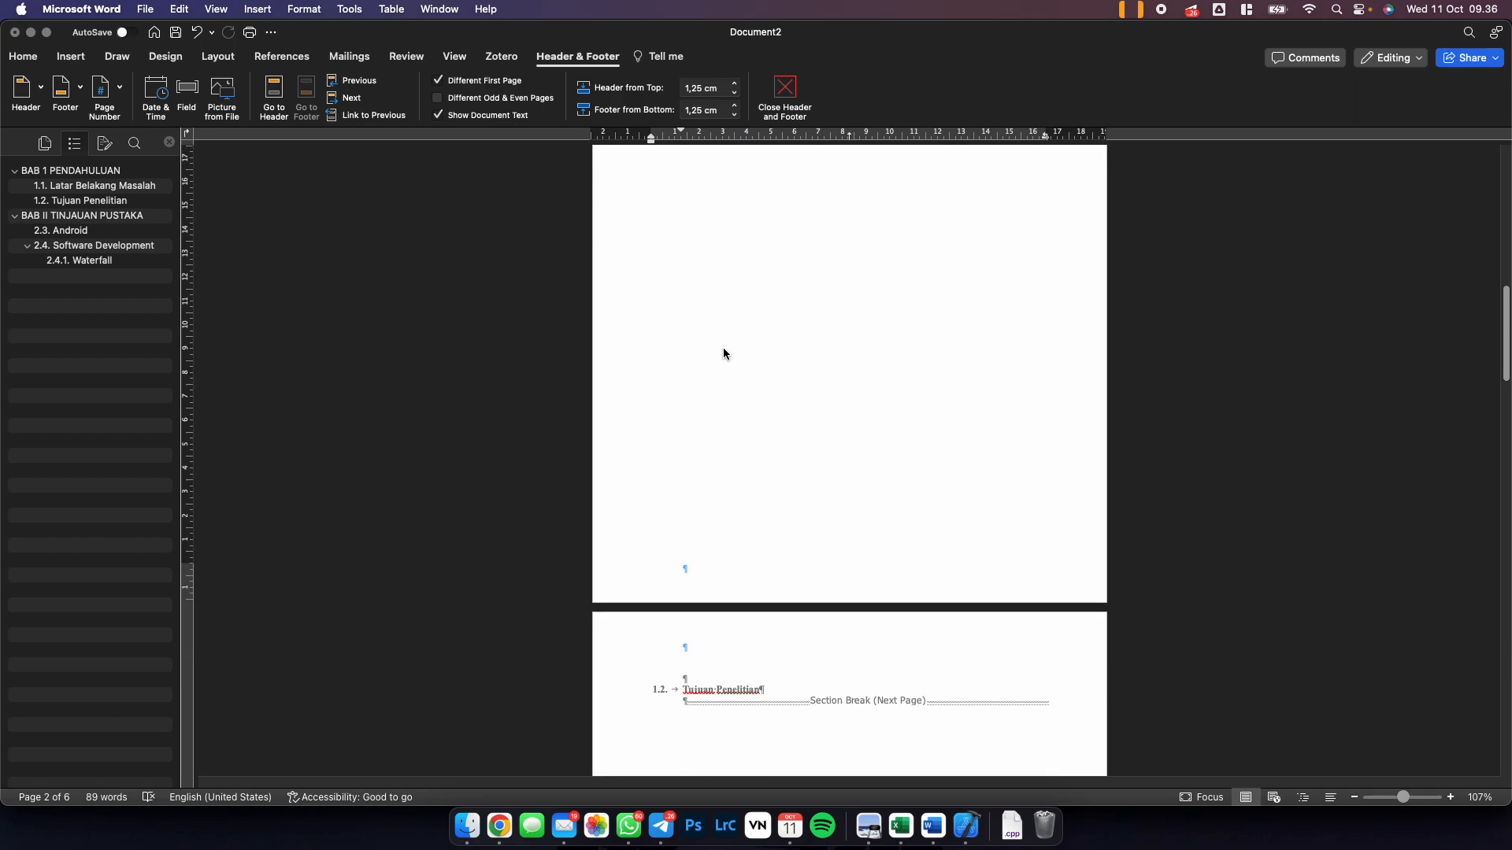
scroll(725, 349, "up", 3)
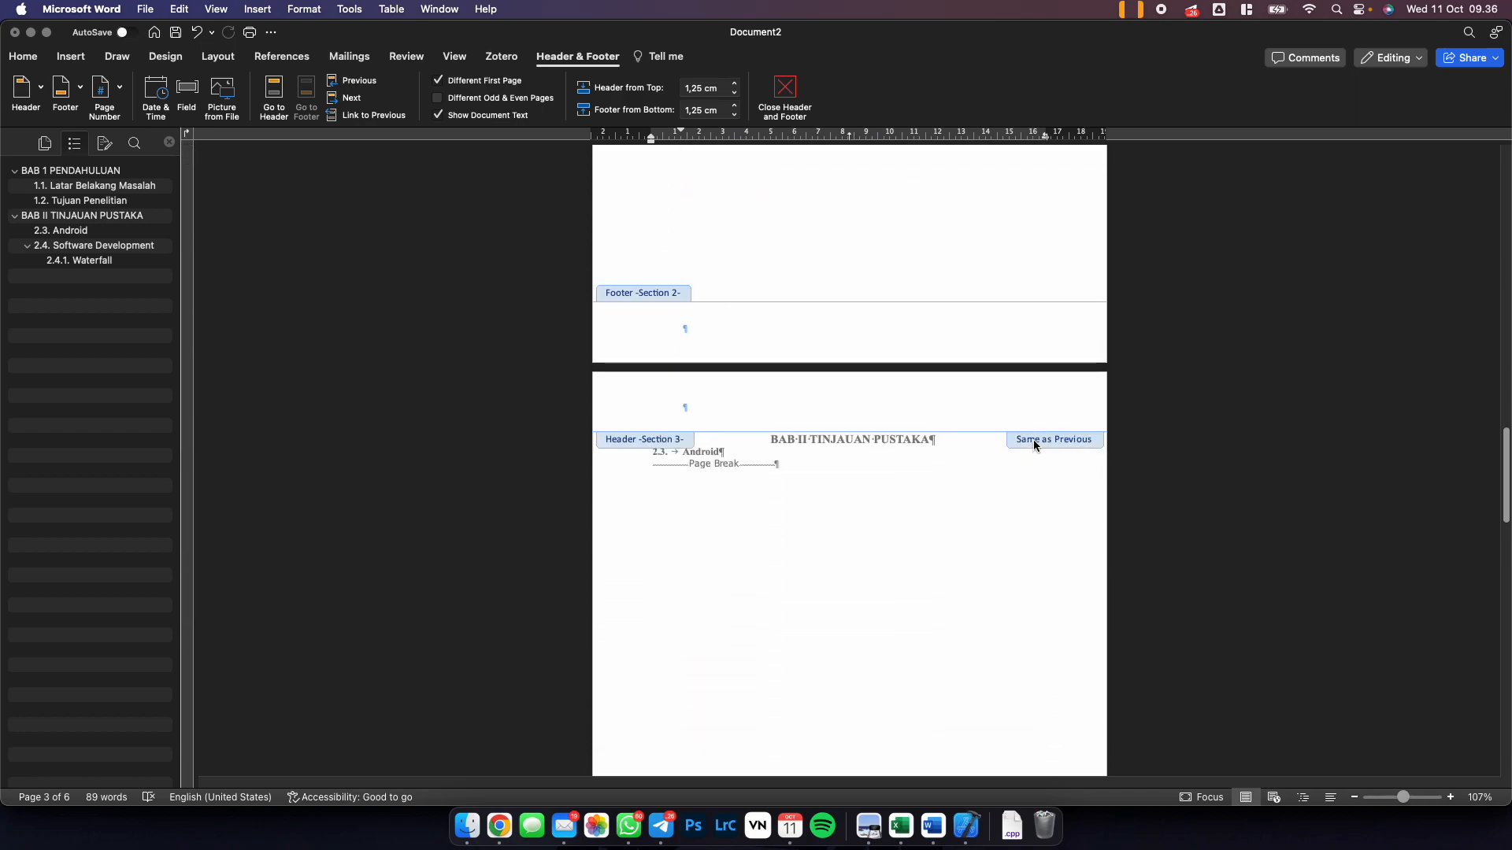
scroll(748, 392, "down", 7)
scroll(748, 391, "up", 20)
scroll(748, 389, "down", 18)
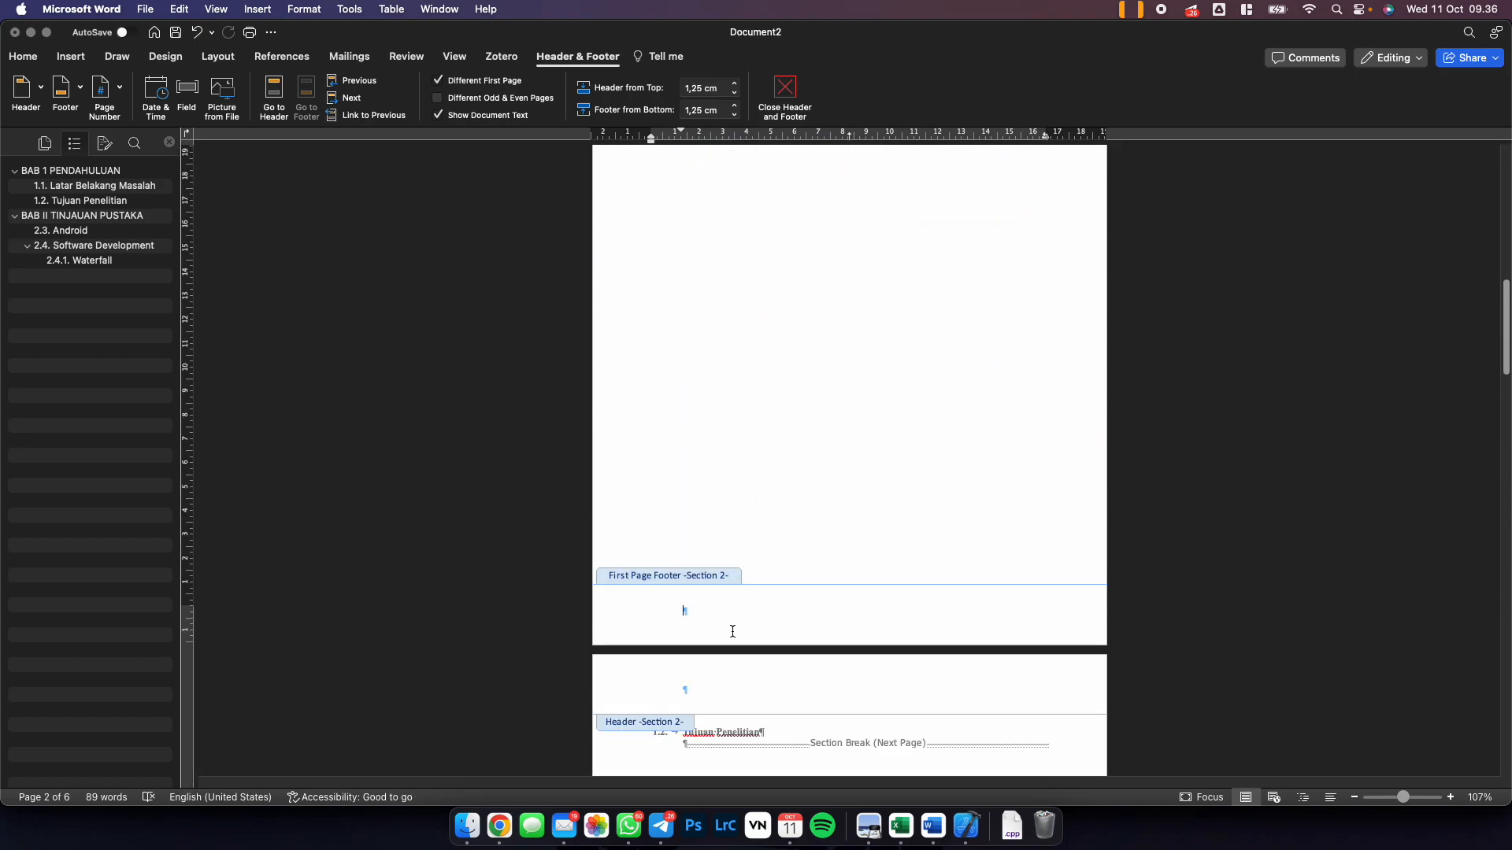
key("super+z")
left_click(114, 94)
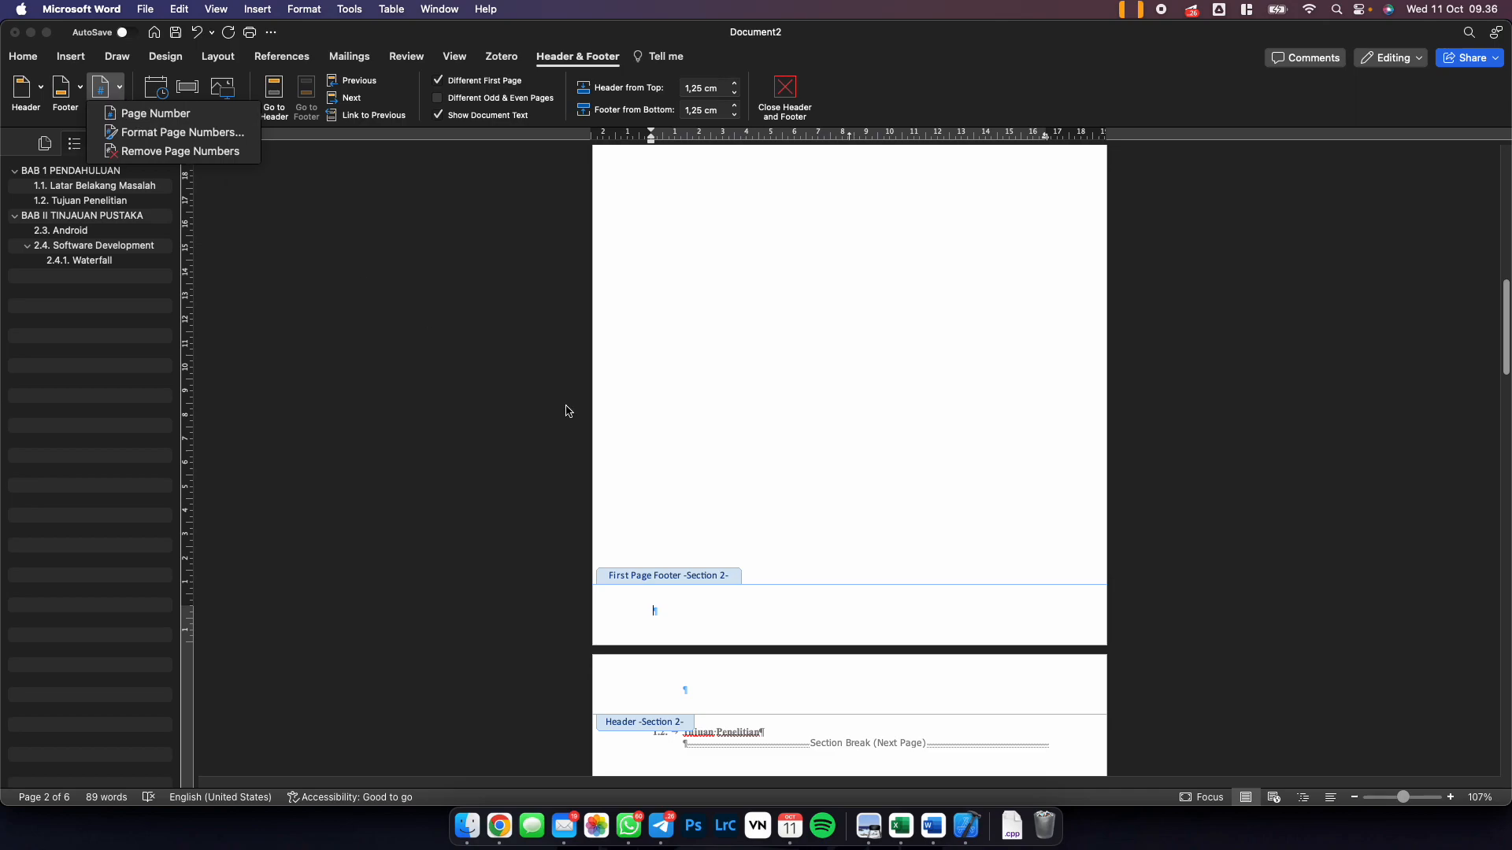
left_click(728, 633)
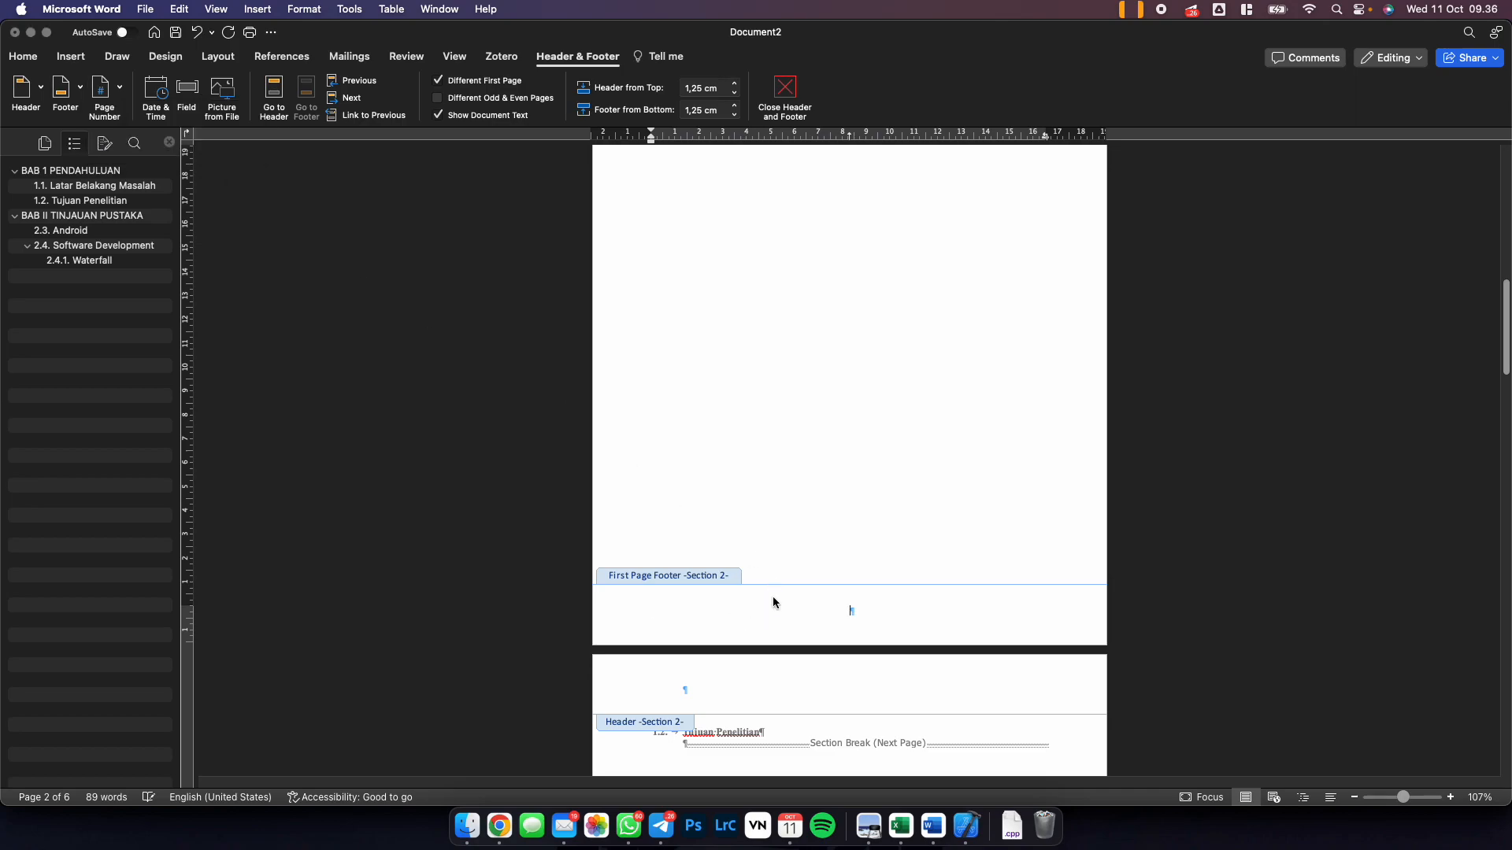
Try to insert a page number in the Section 2 first-page footer with Center alignment and Show number on first page enabled.
left_click(100, 91)
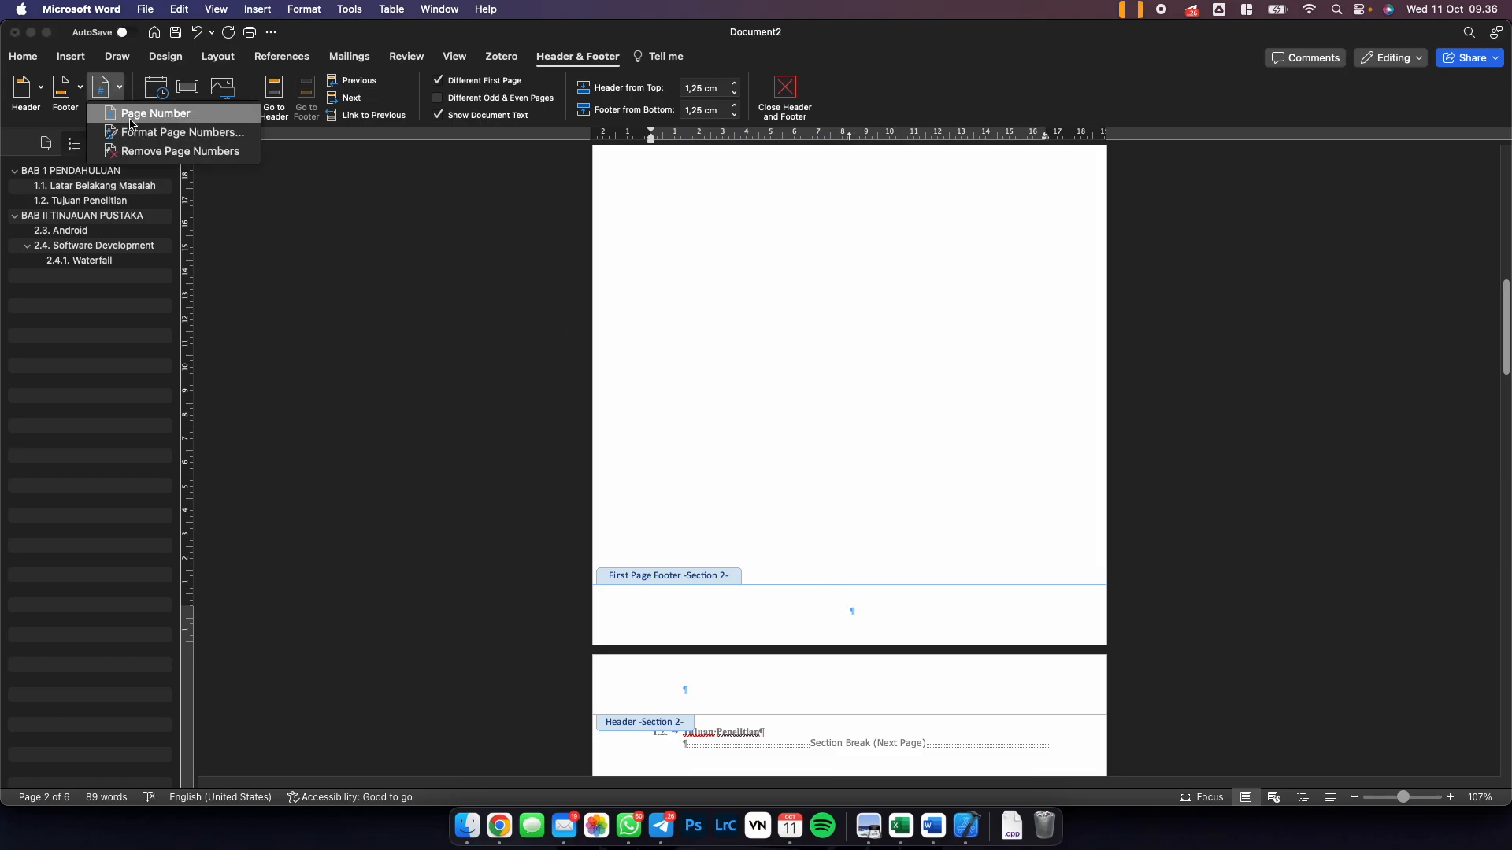
left_click(131, 118)
left_click(730, 286)
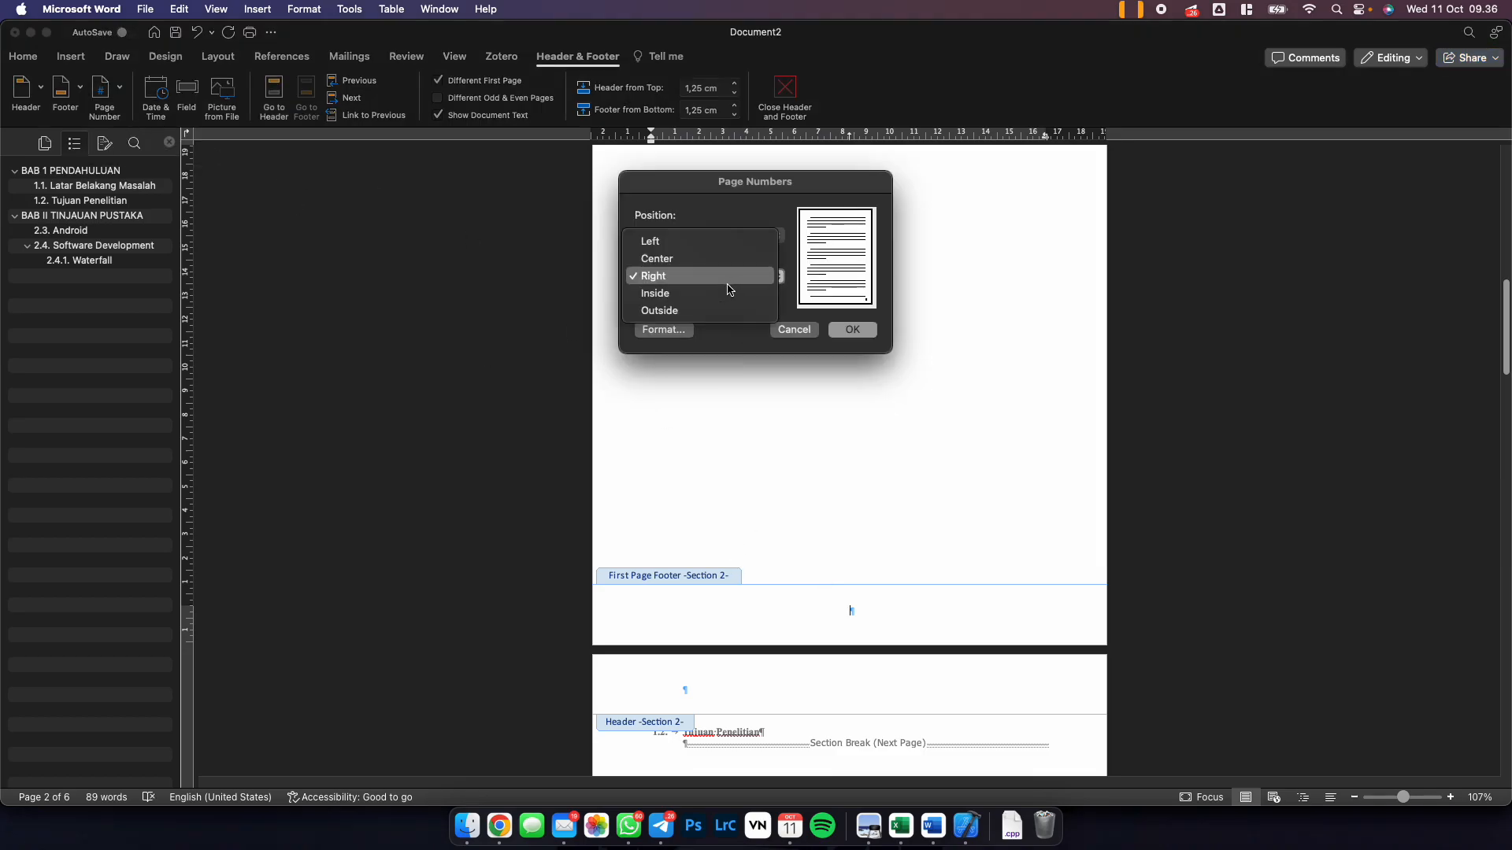
left_click(730, 258)
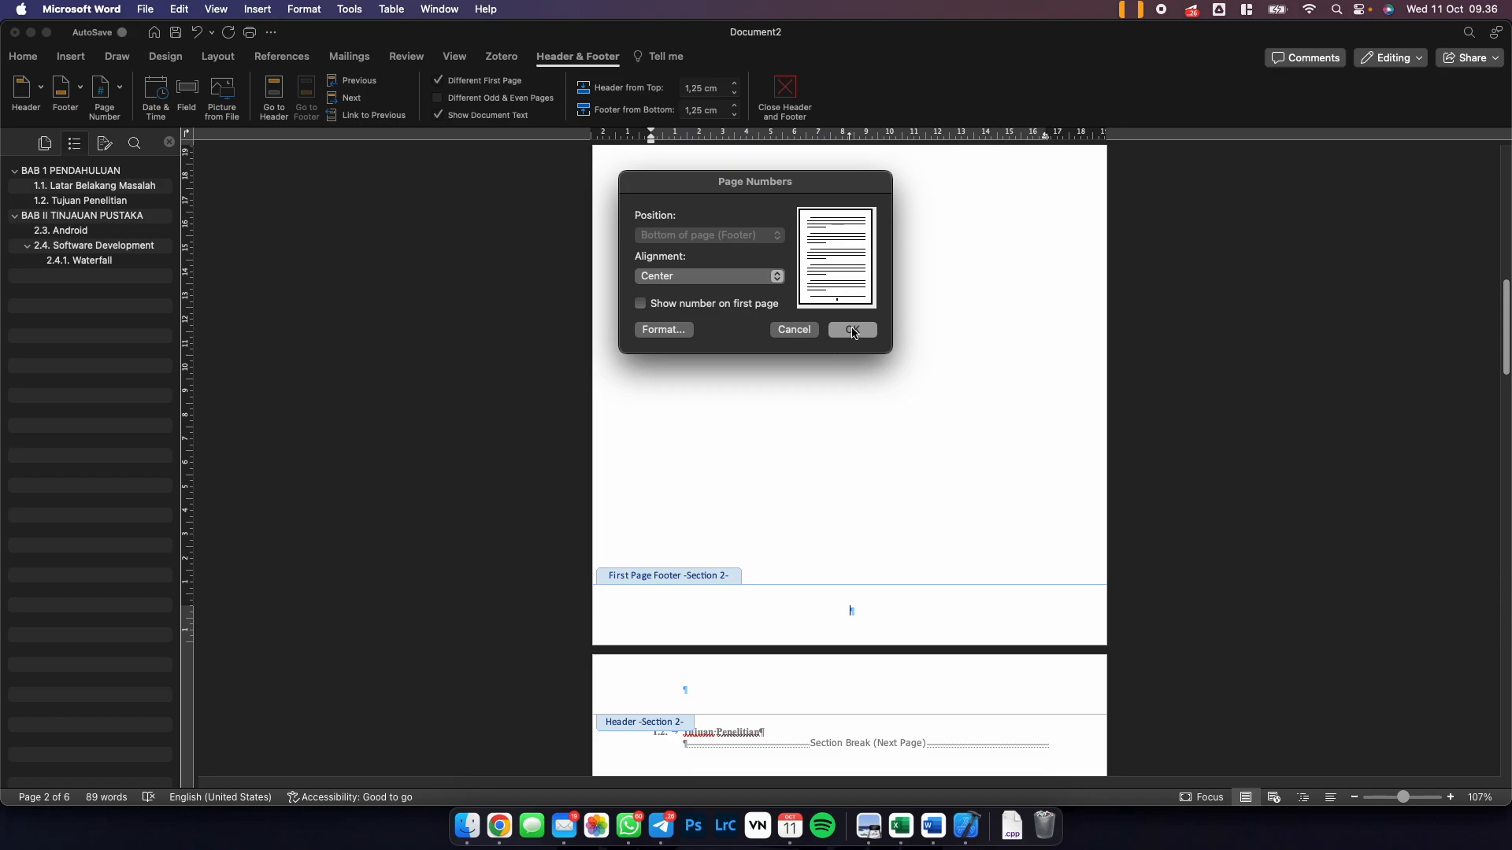
left_click(641, 304)
left_click(865, 332)
scroll(873, 549, "down", 5)
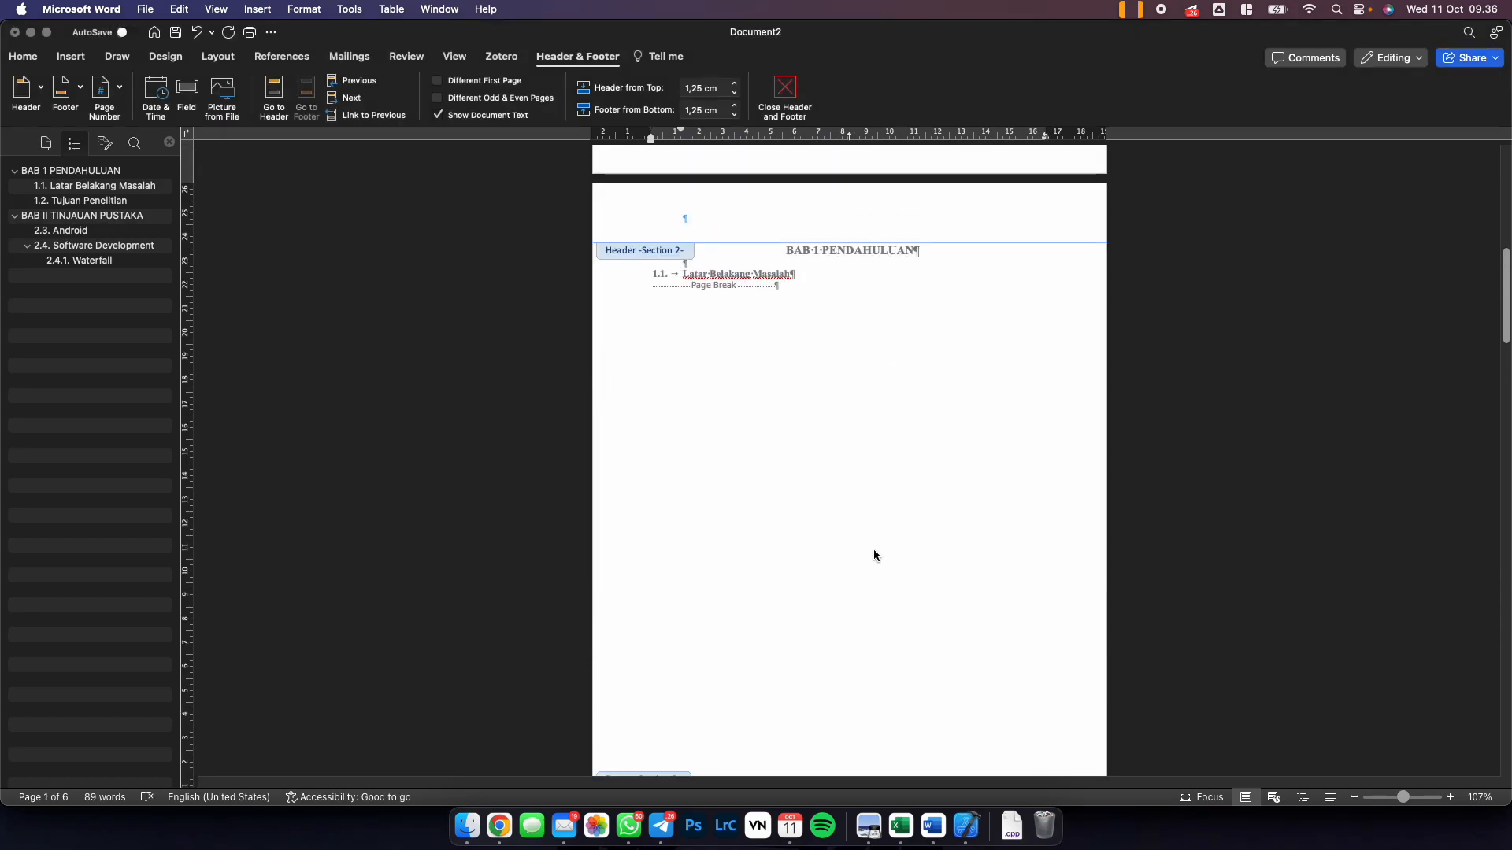
scroll(776, 541, "up", 15)
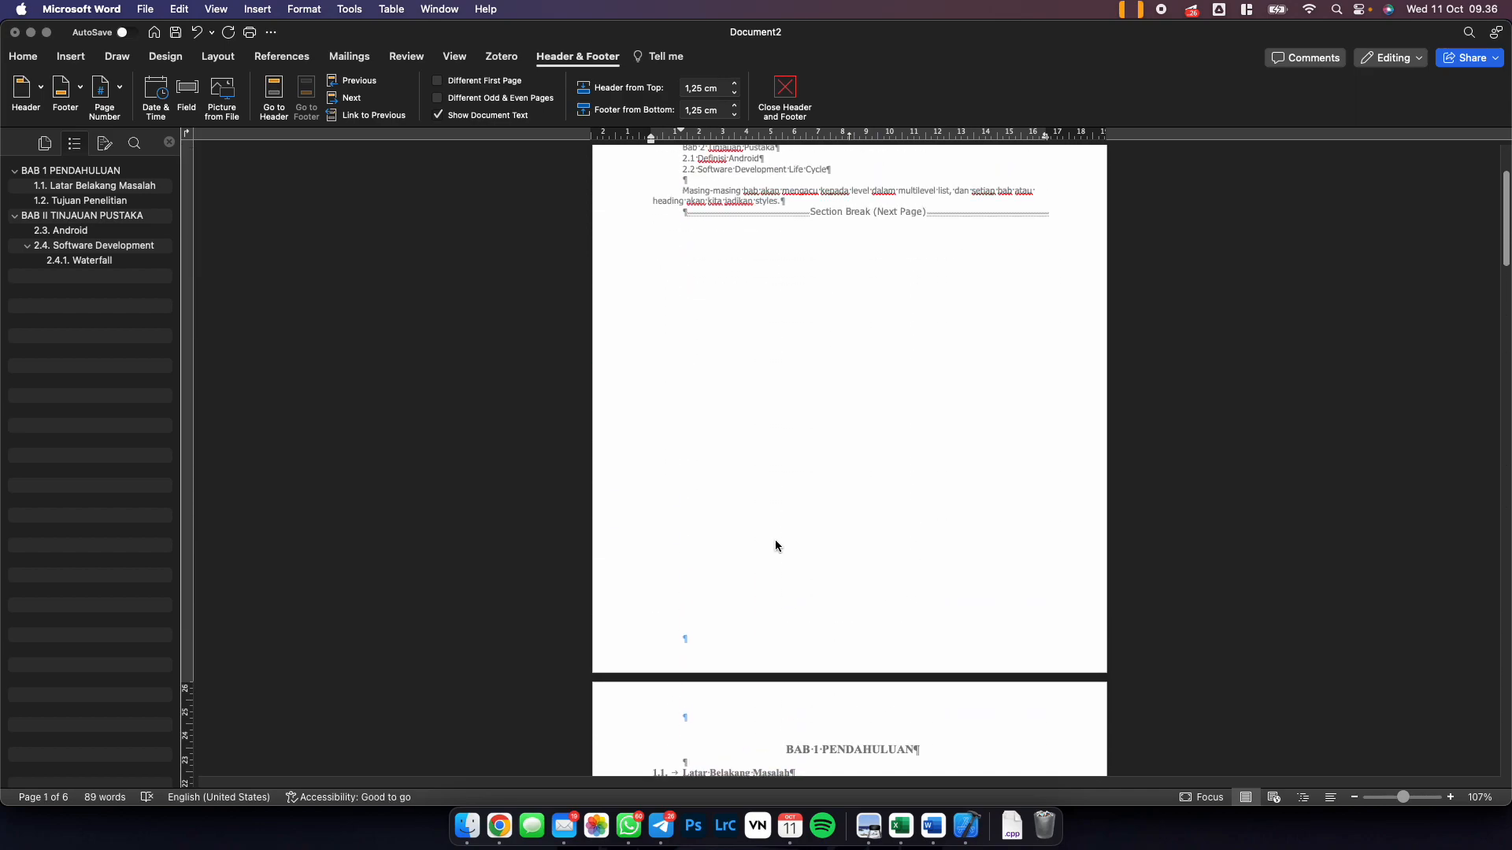
scroll(775, 543, "down", 10)
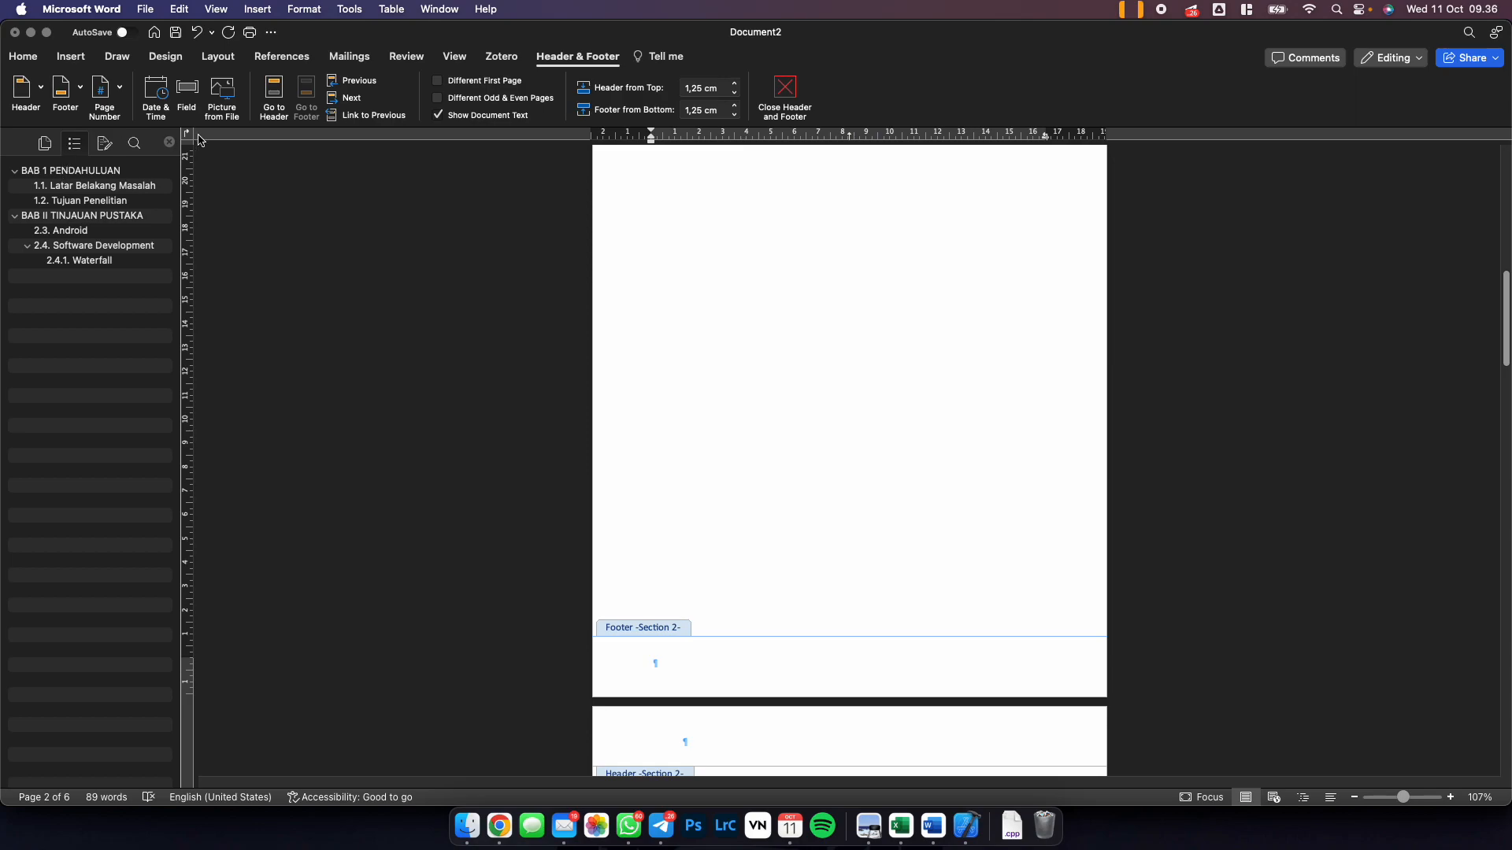
left_click(75, 95)
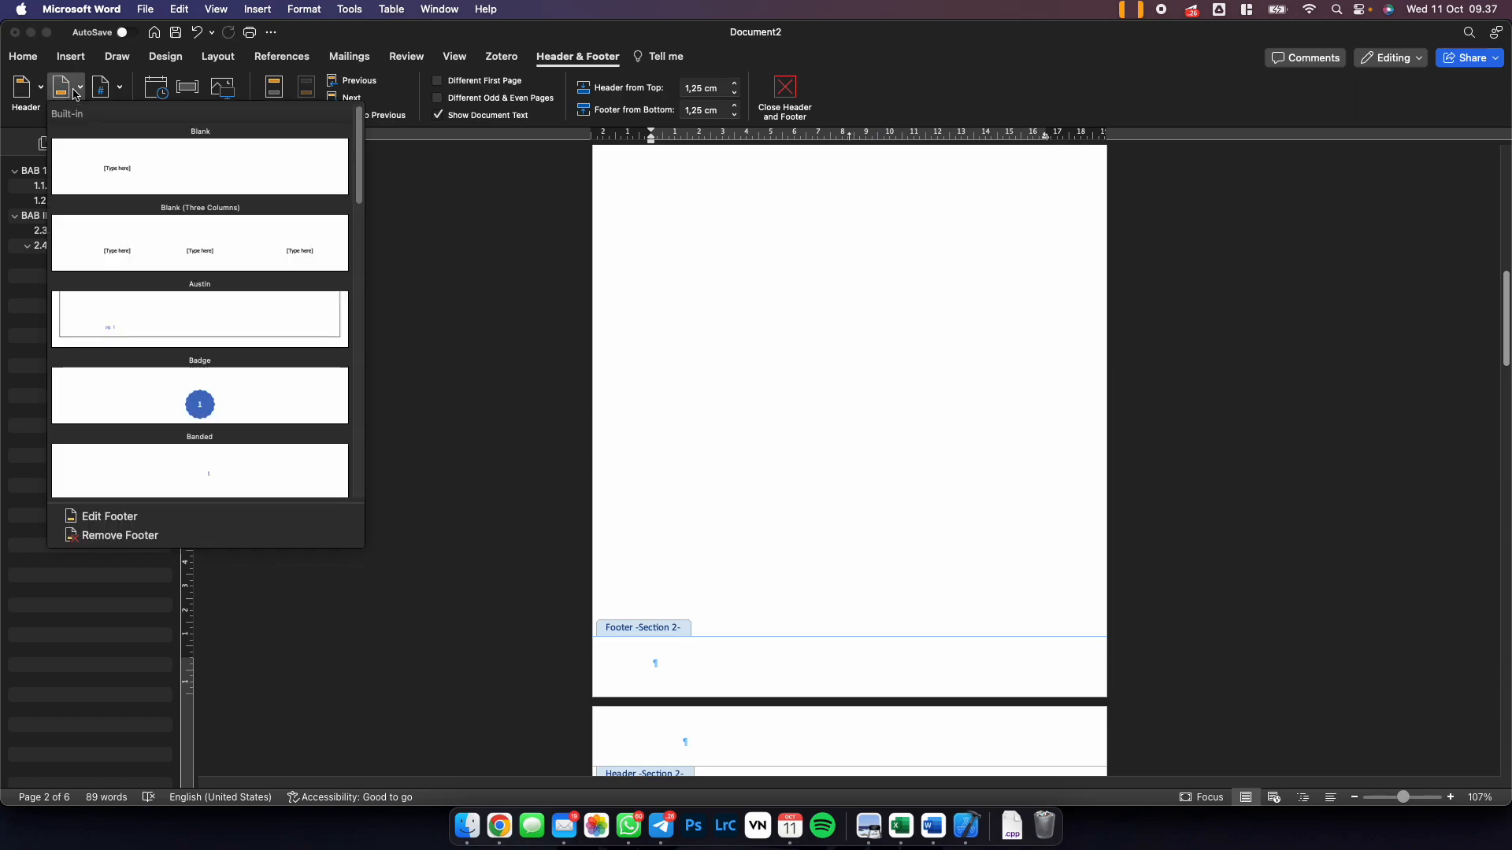
scroll(199, 238, "down", 4)
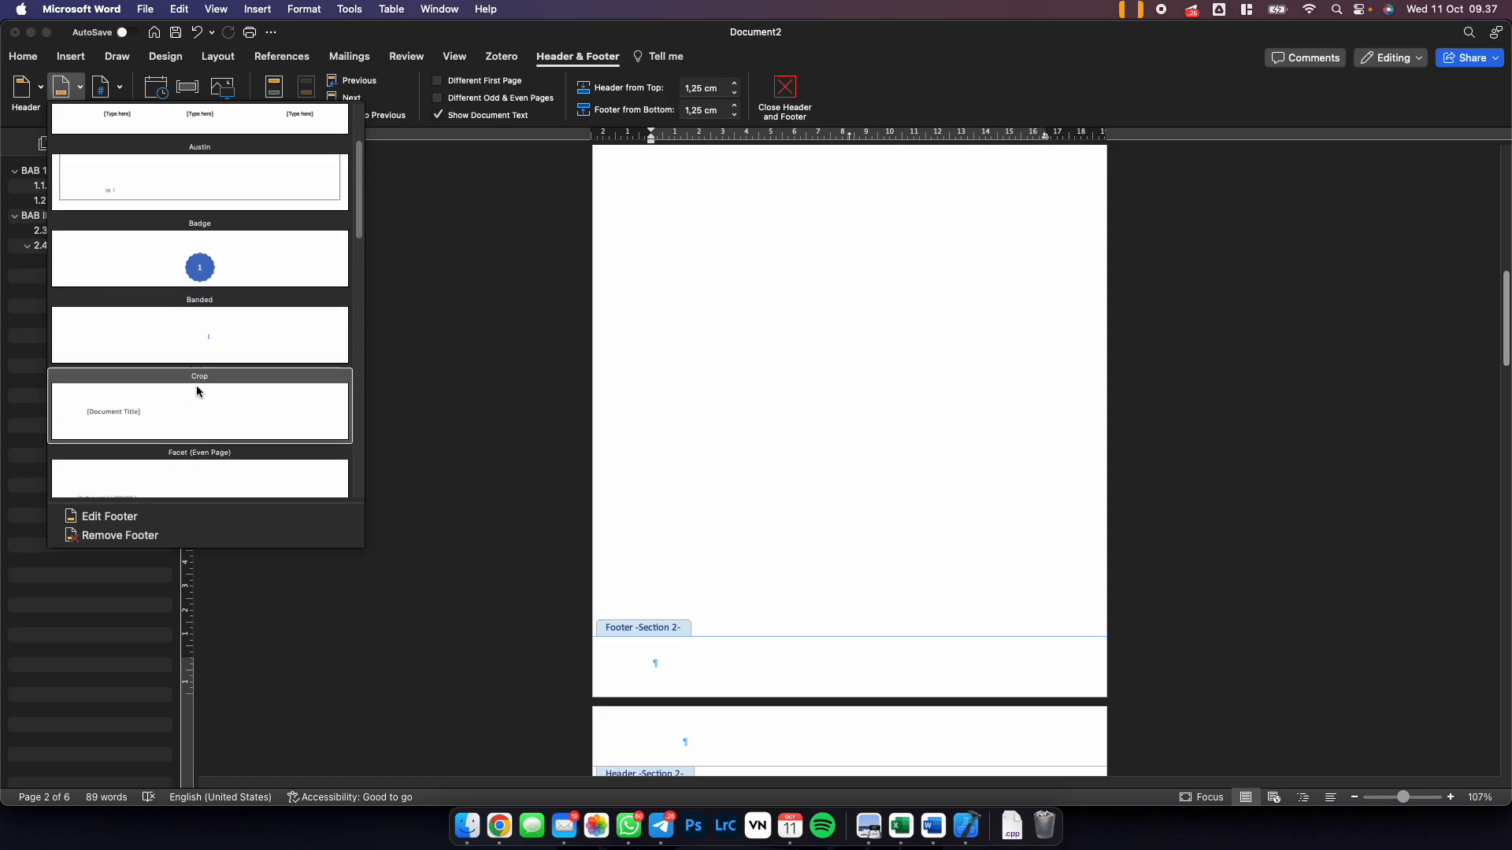
scroll(199, 386, "down", 4)
left_click(118, 91)
Insert a page number in the Section 2 footer with Center alignment, keeping Show number on first page enabled.
left_click(120, 90)
left_click(155, 113)
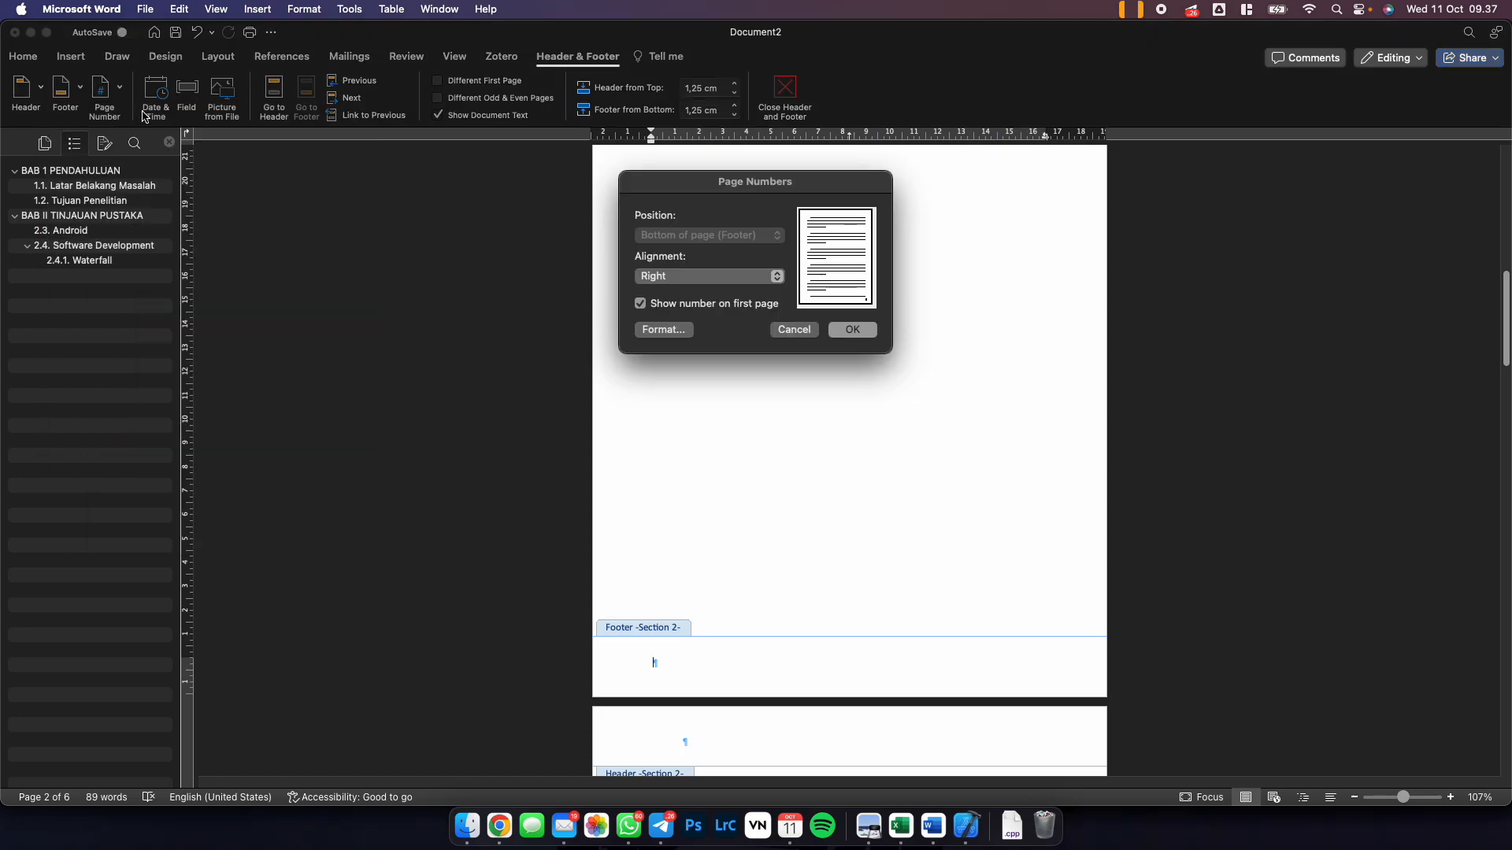
left_click(682, 281)
left_click(676, 259)
left_click(851, 331)
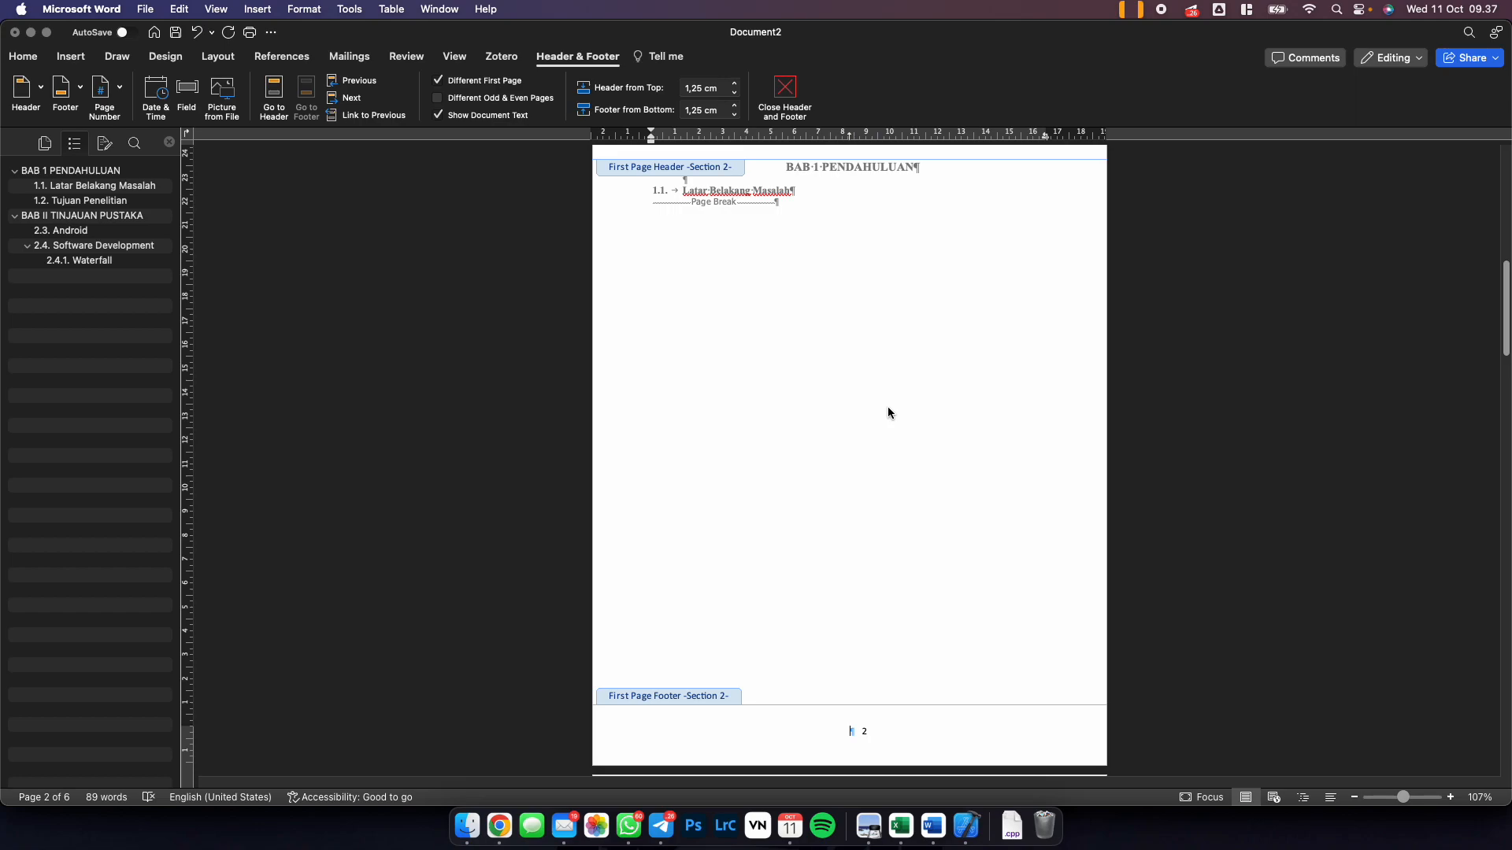
scroll(888, 412, "up", 6)
scroll(887, 411, "down", 8)
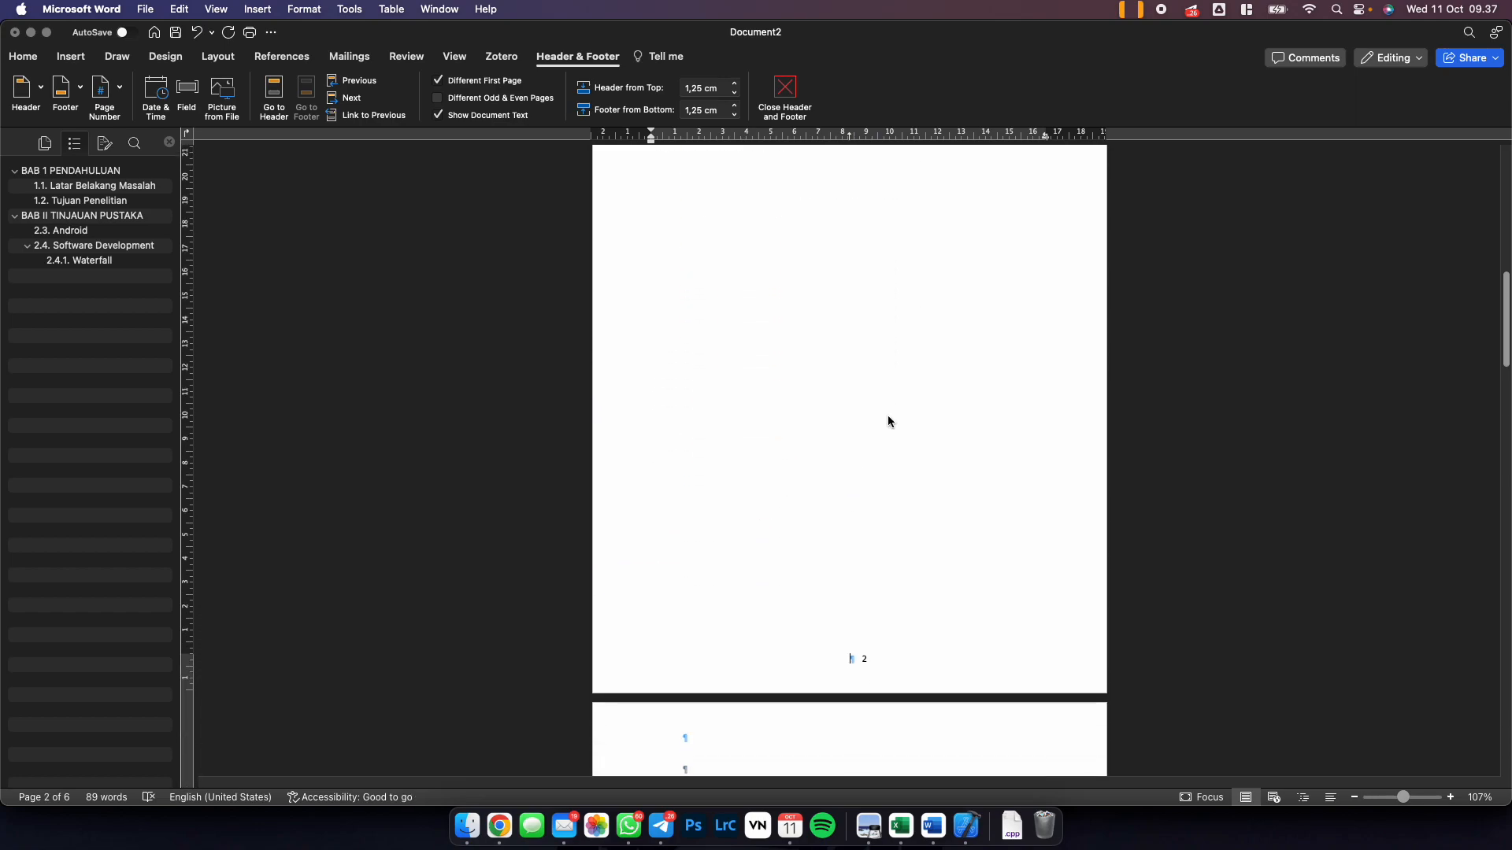
Restart the Section 2 page numbering at 1, keeping the 1, 2, 3 number format.
left_click(862, 525)
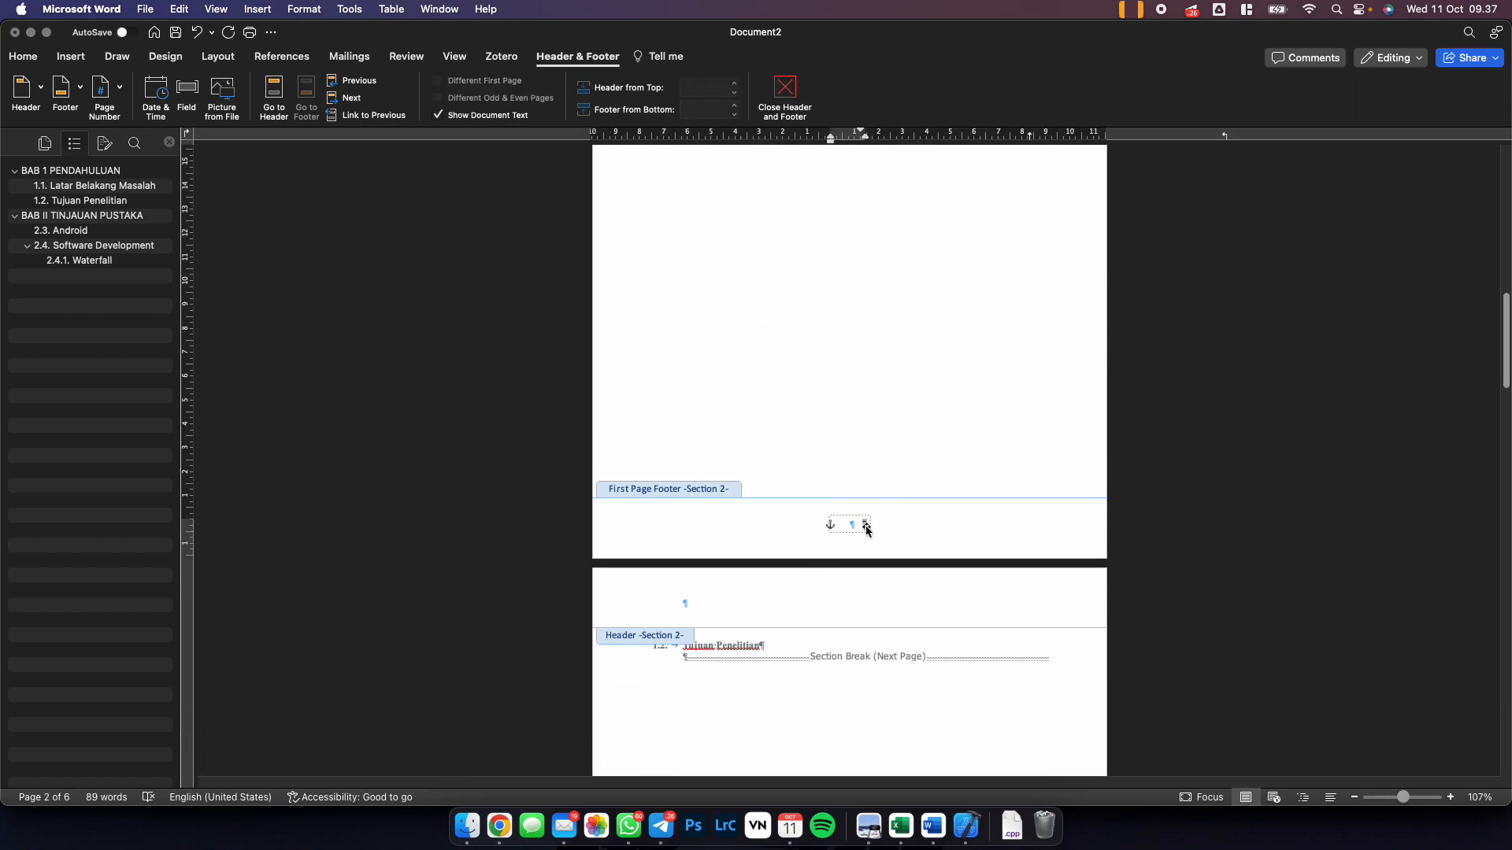
right_click(866, 530)
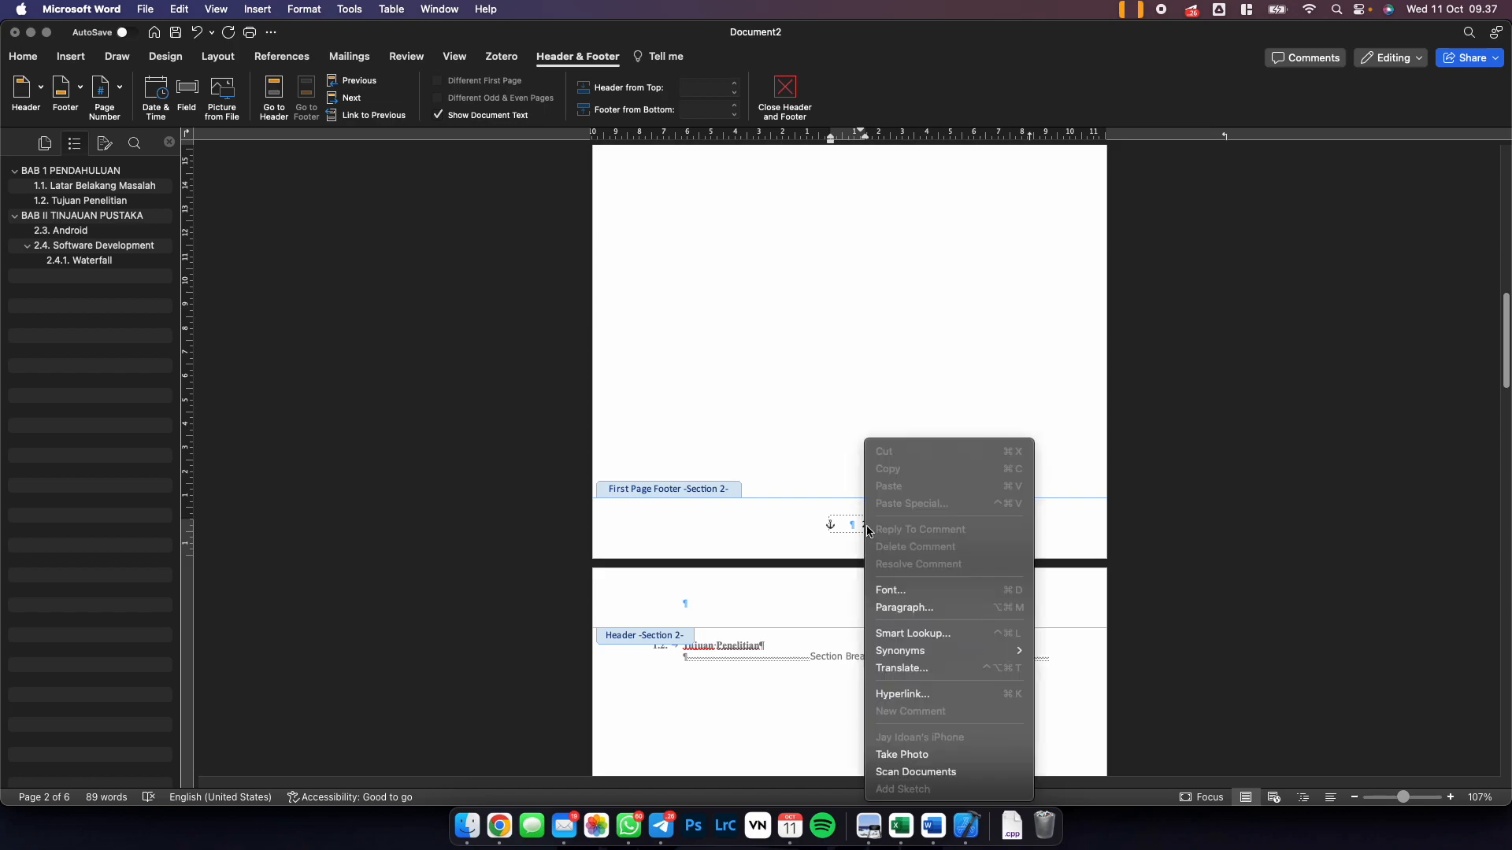
left_click(863, 525)
double_click(863, 524)
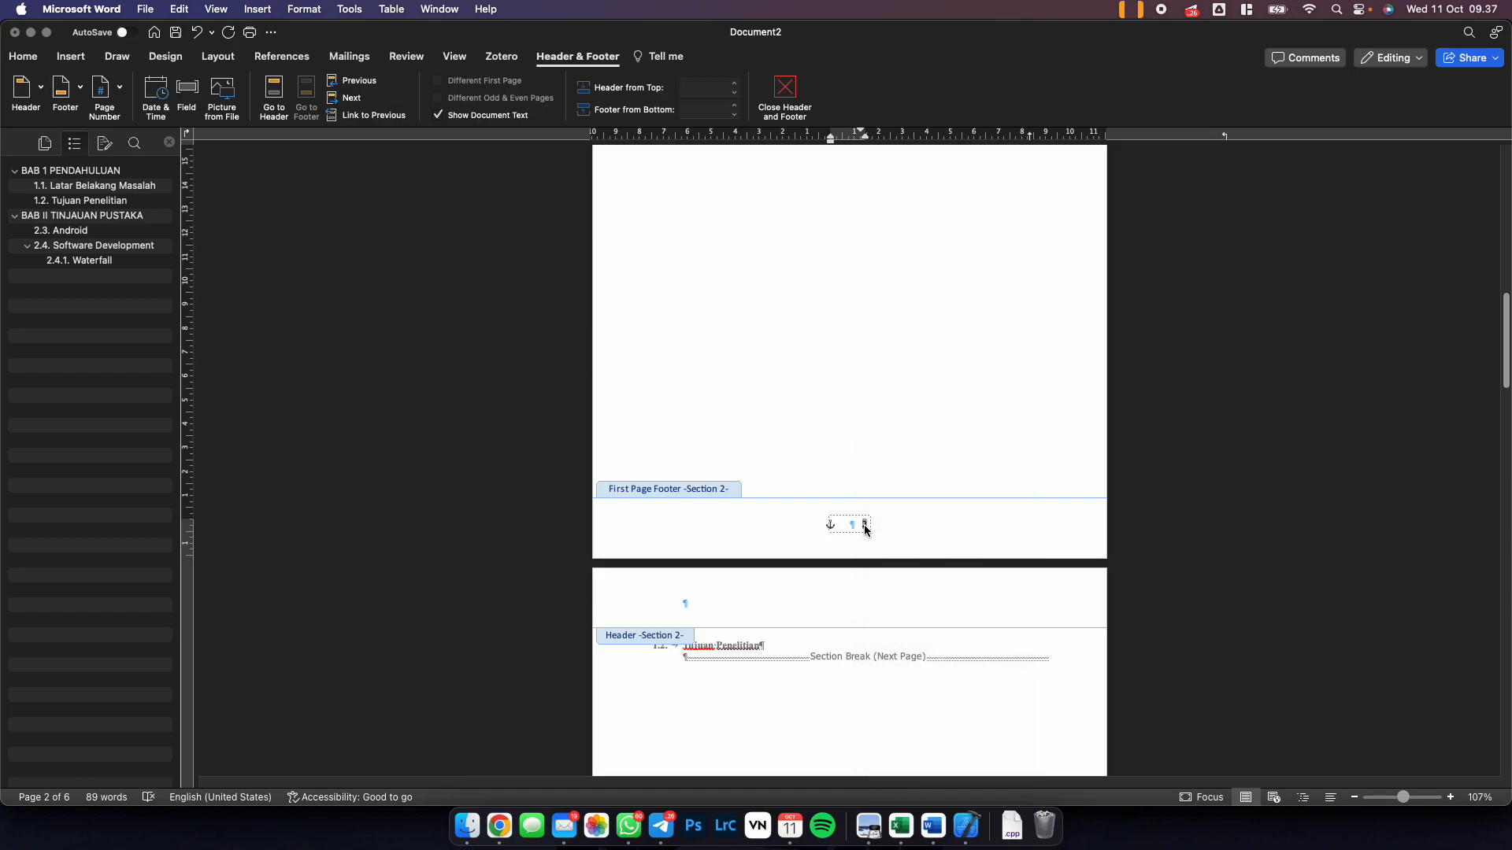
left_click(119, 87)
left_click(155, 142)
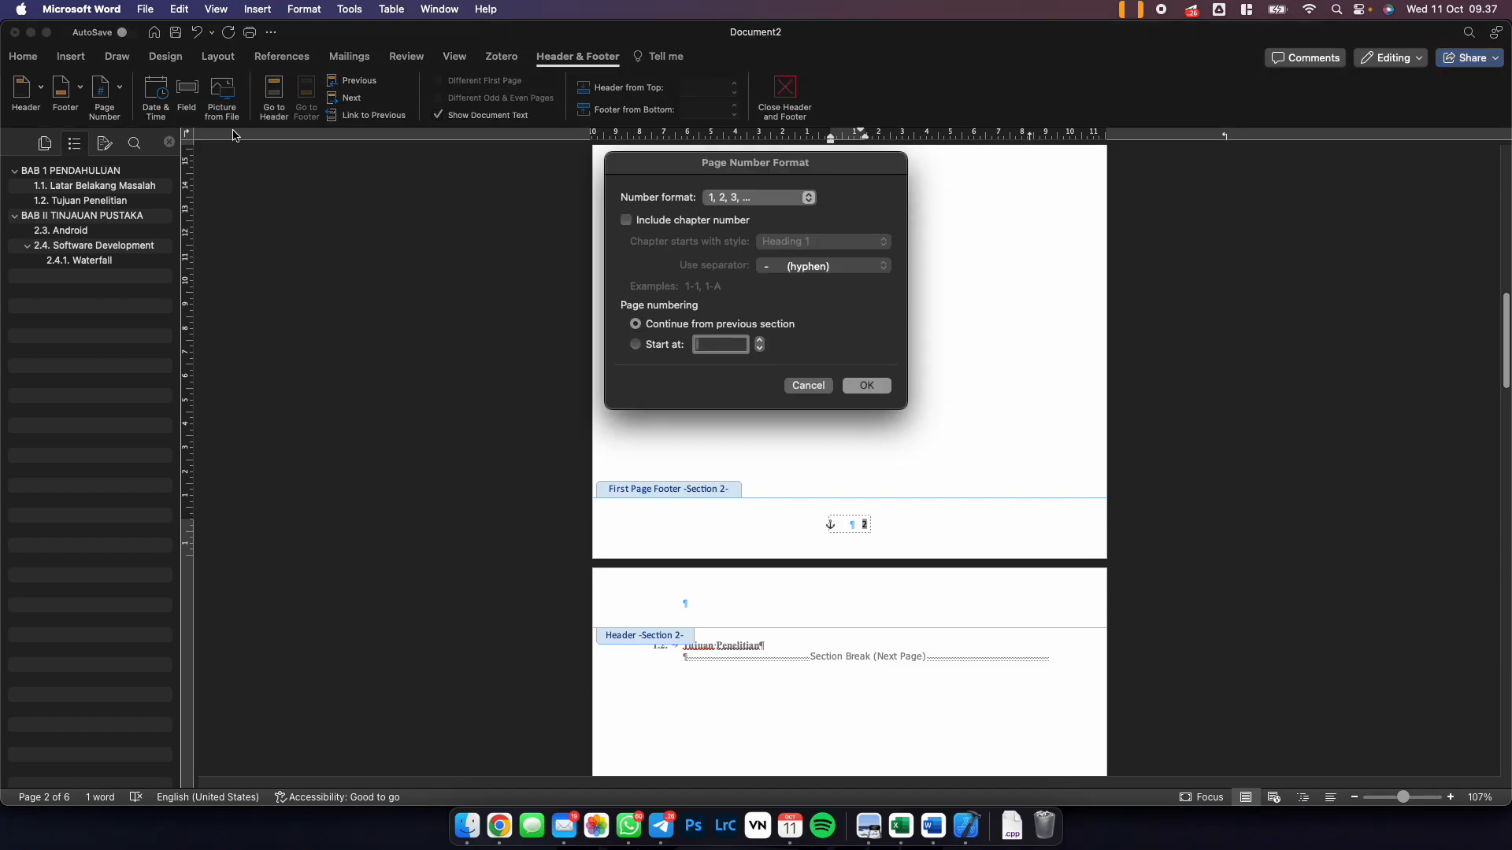
left_click(664, 347)
left_click(867, 385)
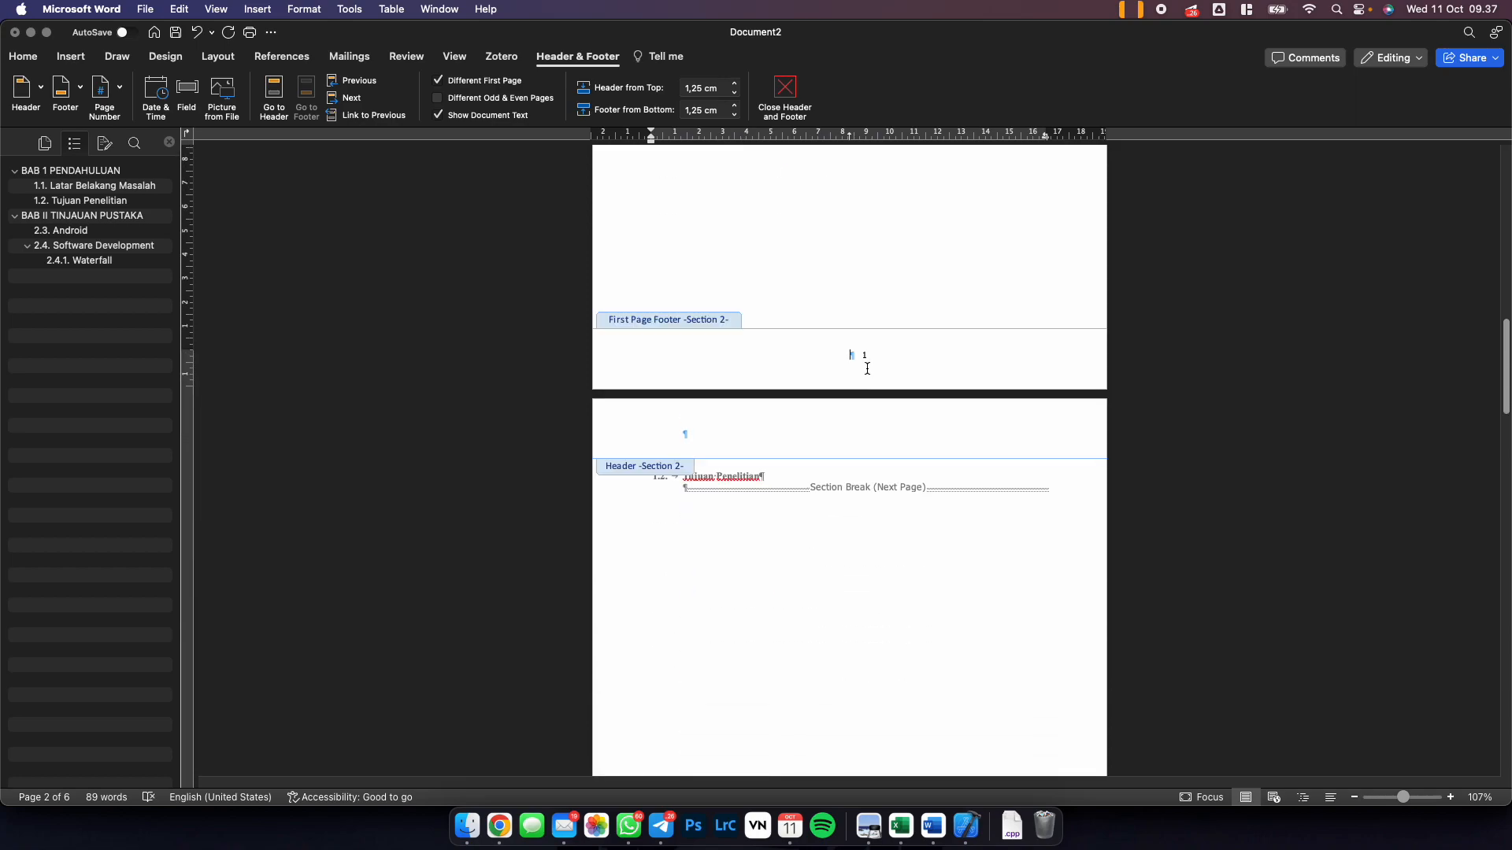
Review the footer page numbers across the pages of Sections 2 and 3 and leave footer editing.
scroll(866, 373, "down", 10)
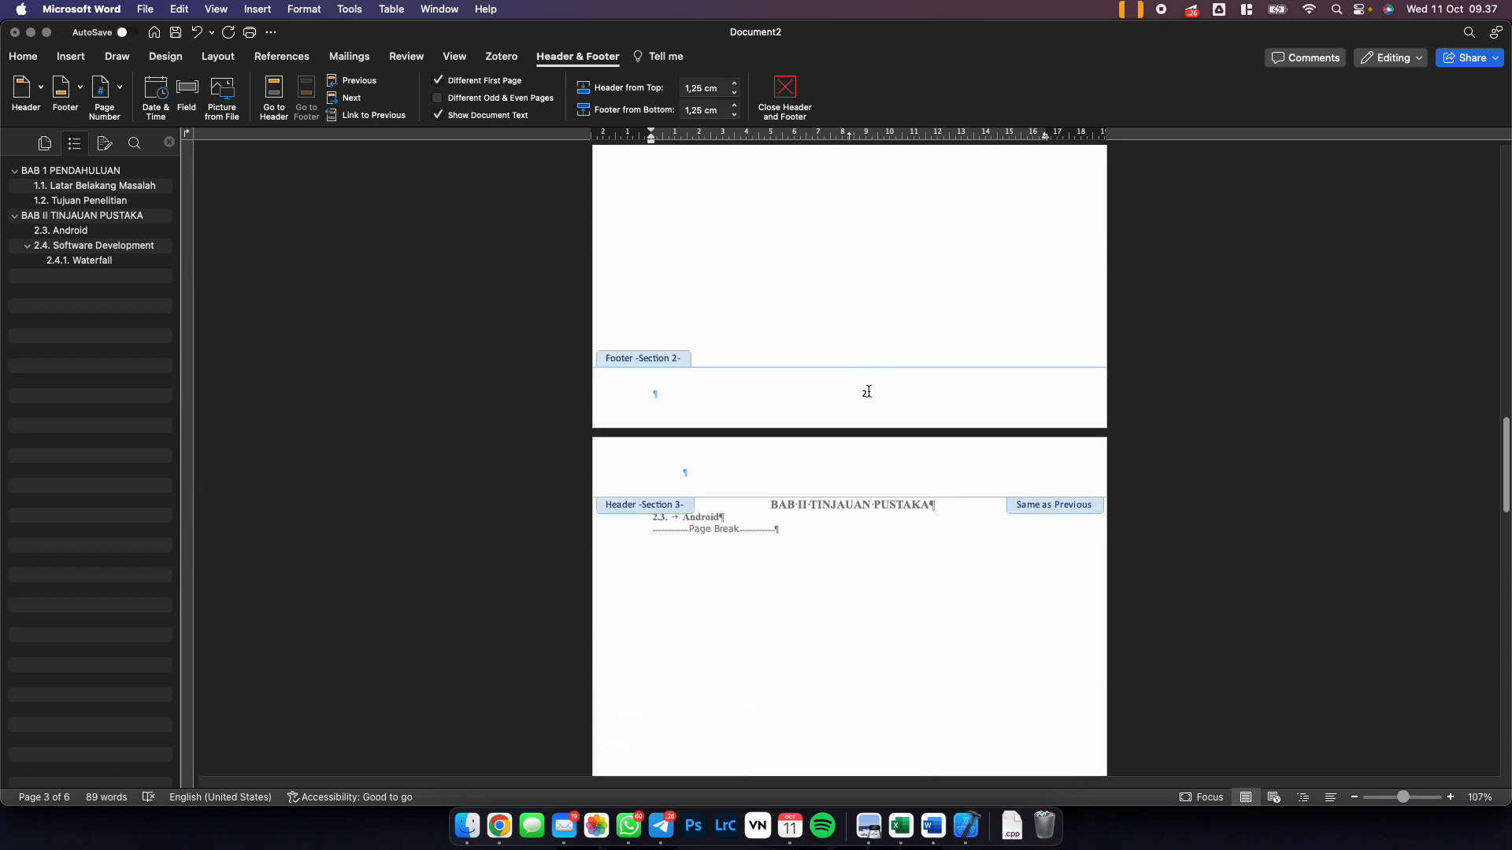
left_click(867, 392)
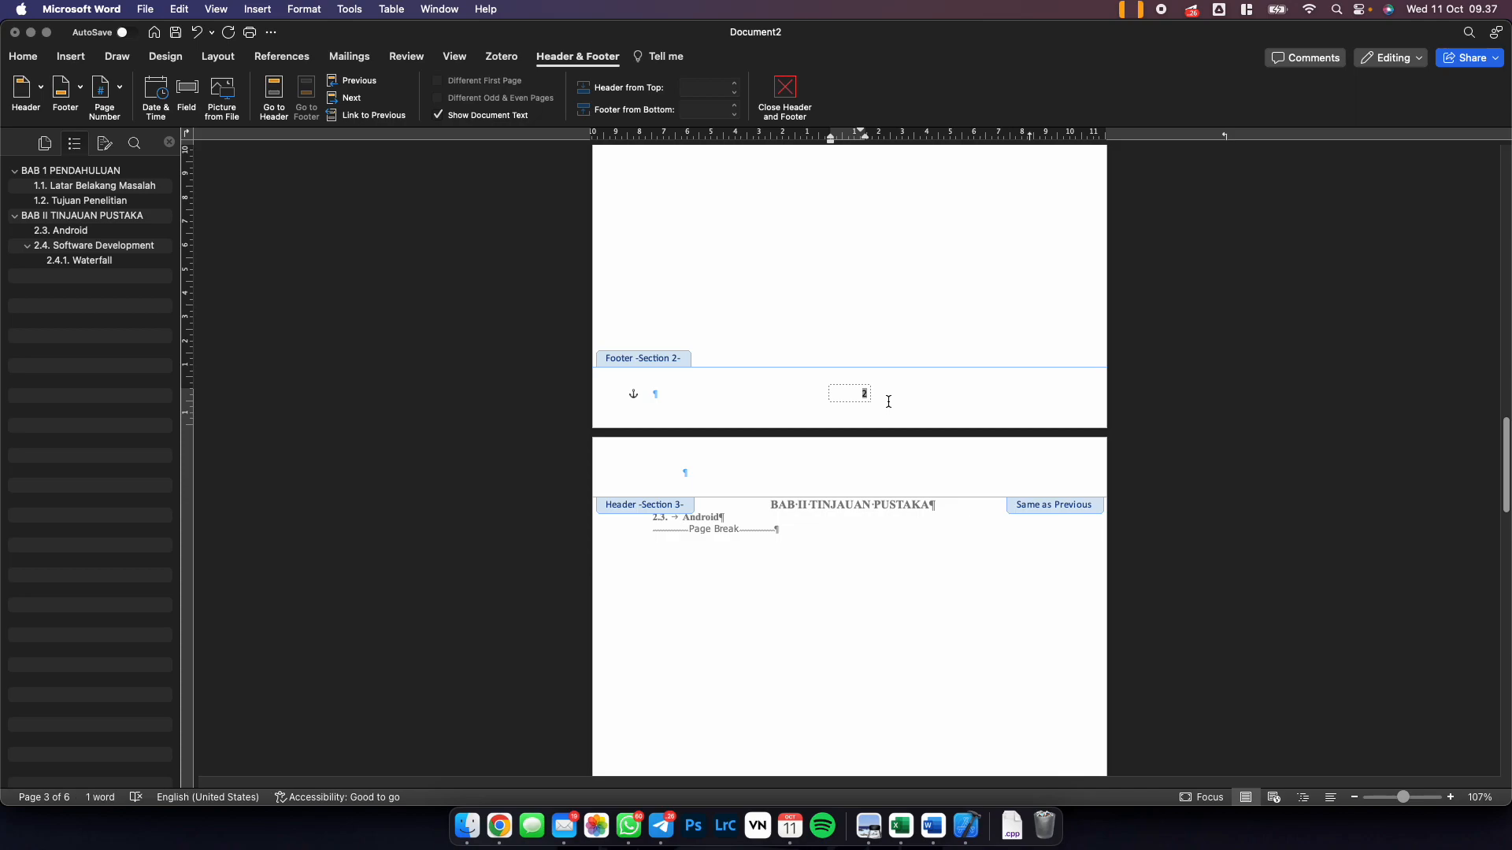
scroll(888, 401, "down", 10)
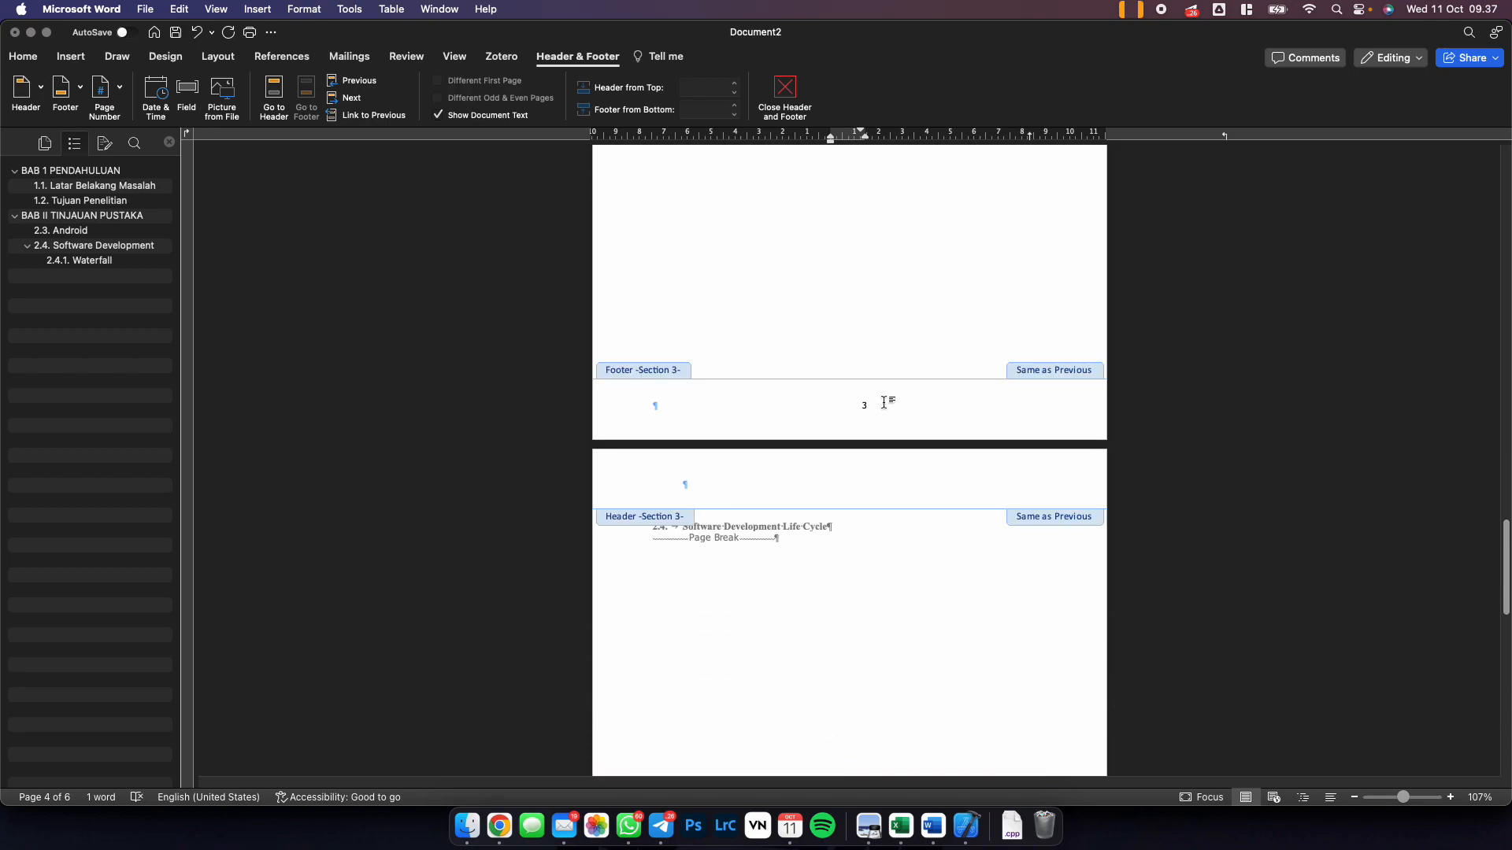
left_click(884, 403)
scroll(884, 403, "down", 7)
scroll(883, 403, "up", 6)
scroll(883, 403, "up", 10)
left_click(890, 413)
key("Escape")
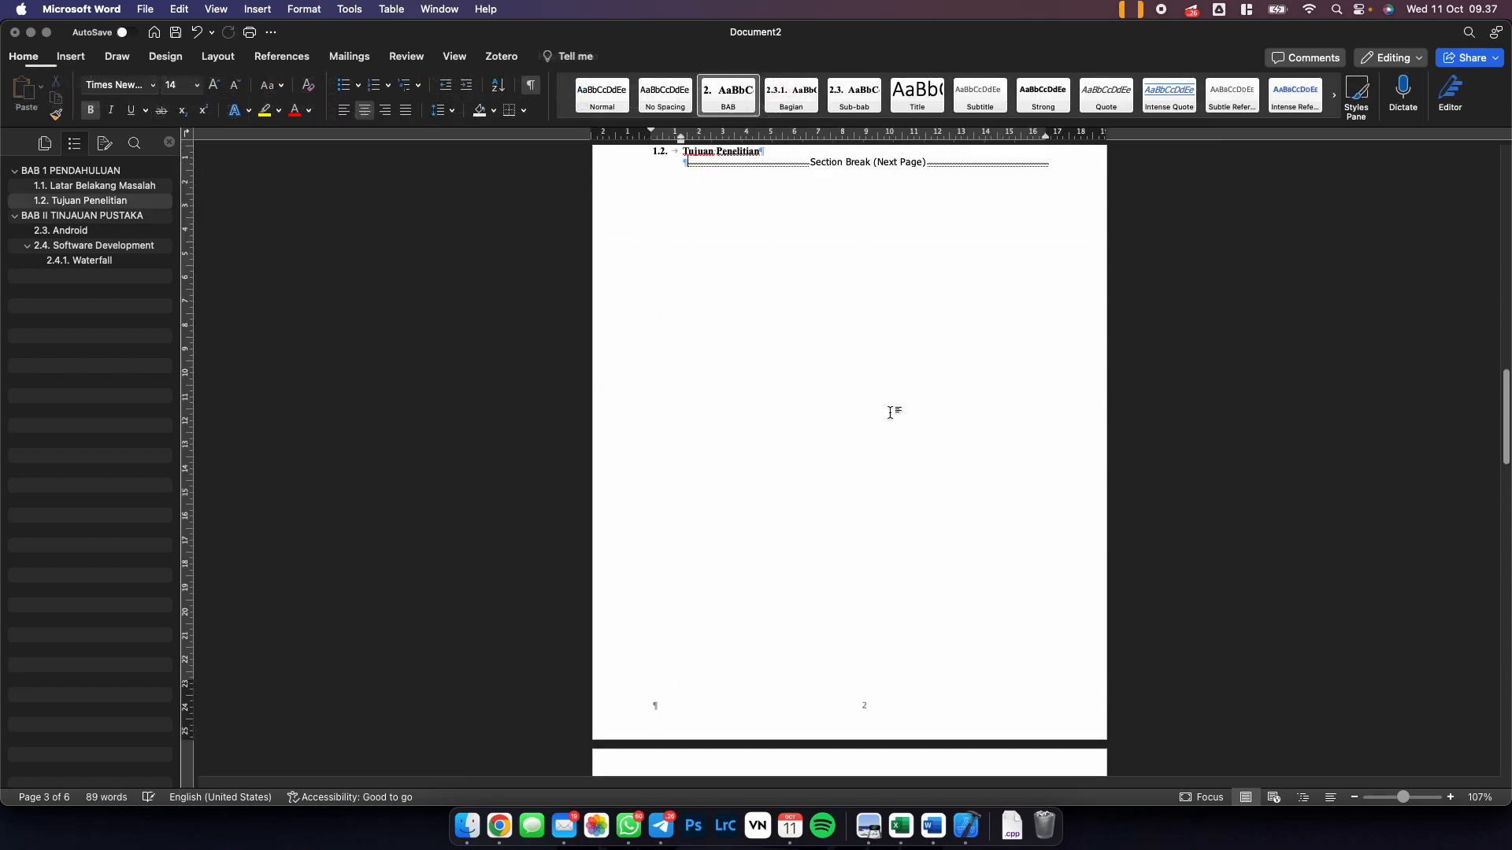
scroll(892, 421, "down", 2)
scroll(894, 425, "up", 7)
scroll(893, 429, "up", 5)
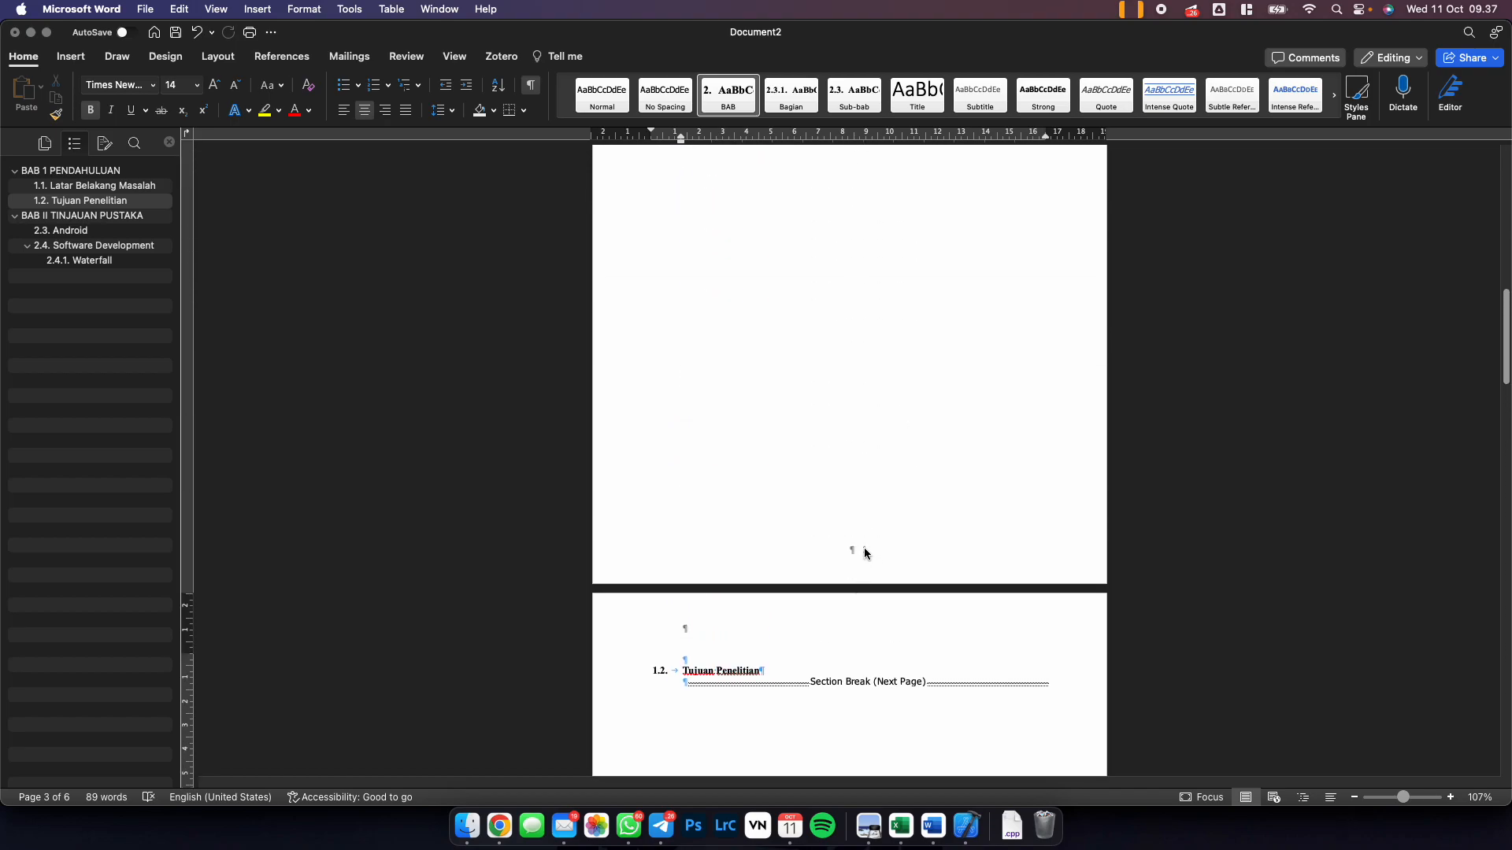
scroll(865, 546, "down", 6)
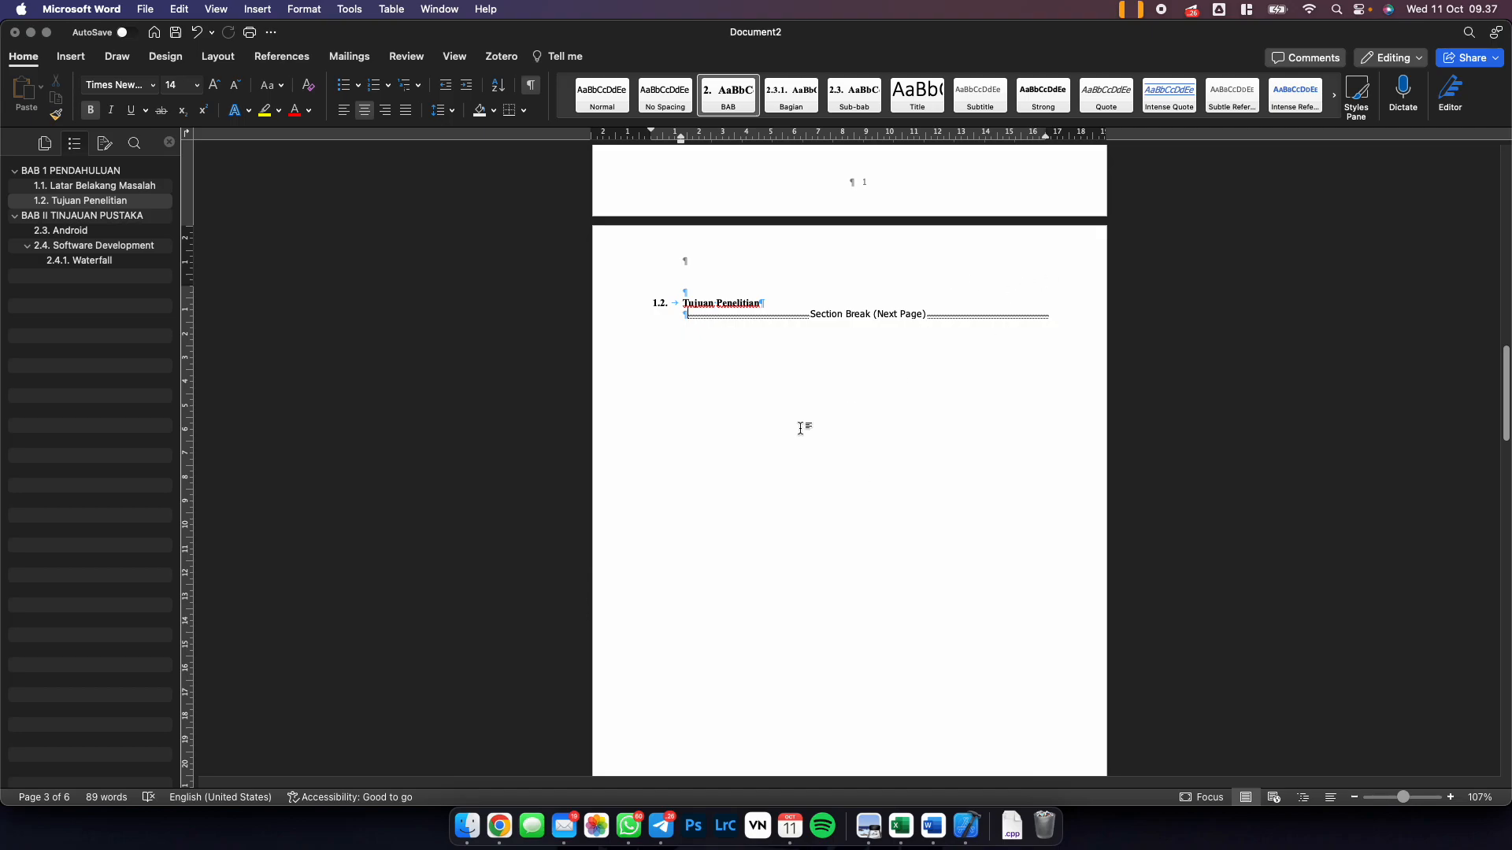
Delete the centred page number from the regular Section 2 footer, leaving the first-page footer number in place.
scroll(801, 427, "down", 5)
double_click(891, 606)
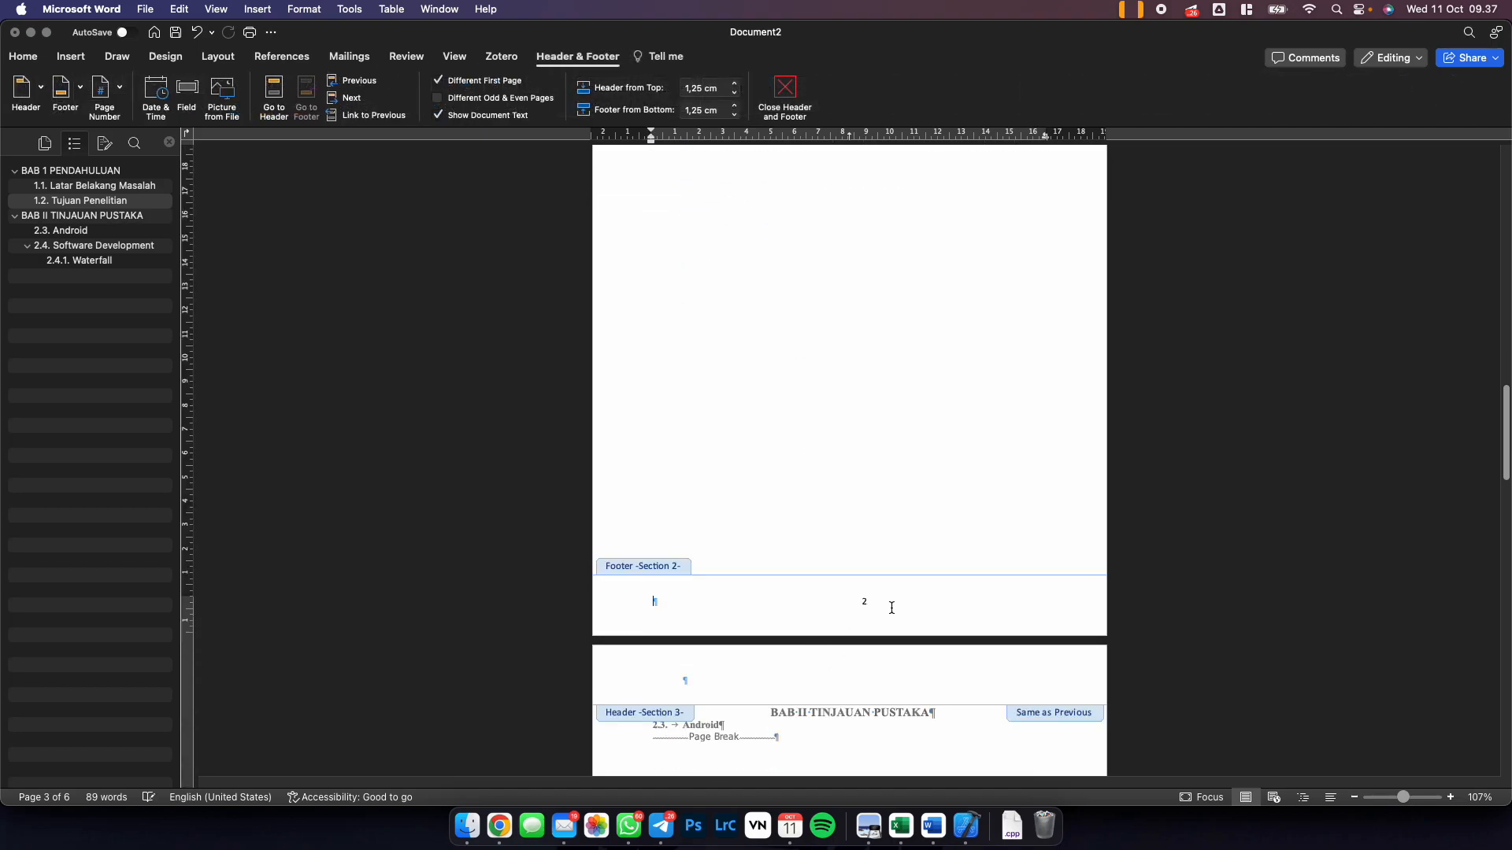
left_click(843, 601)
scroll(843, 601, "up", 5)
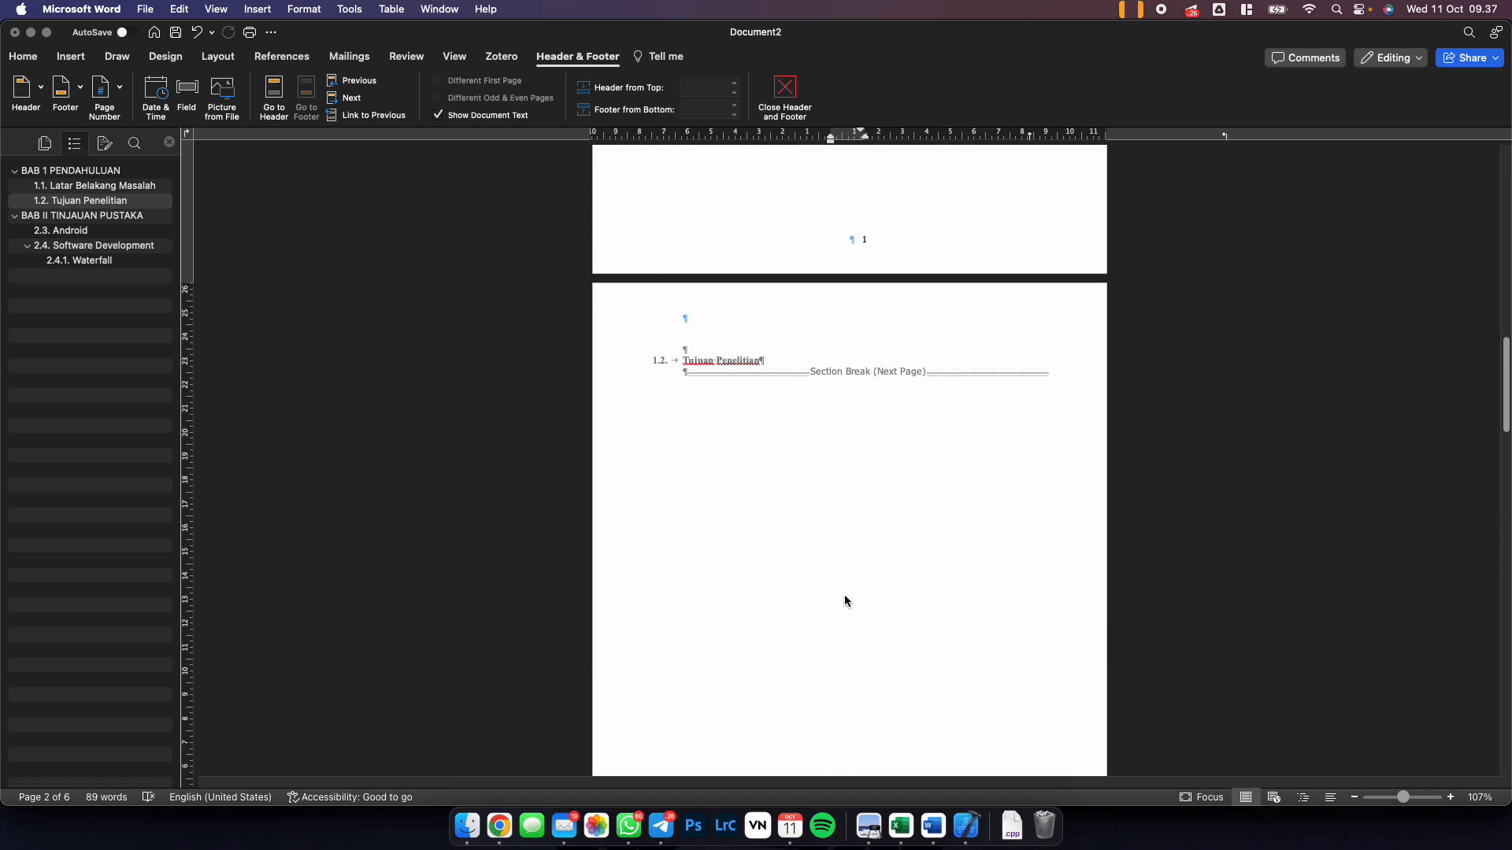
Insert a page number in the regular Section 2 header with Right alignment and Show number on first page turned off.
left_click(788, 326)
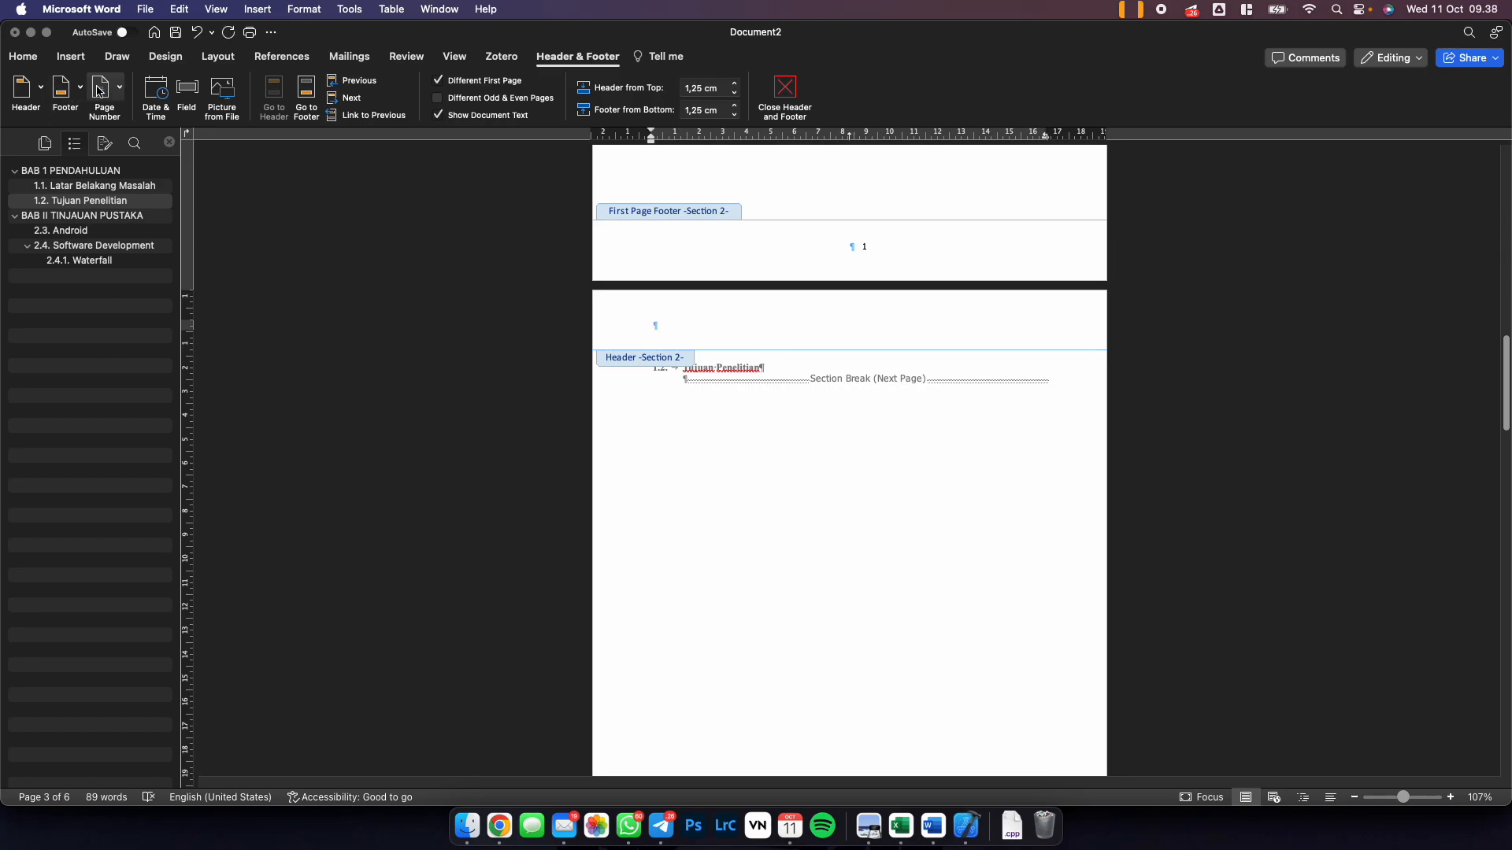
left_click(99, 89)
left_click(140, 111)
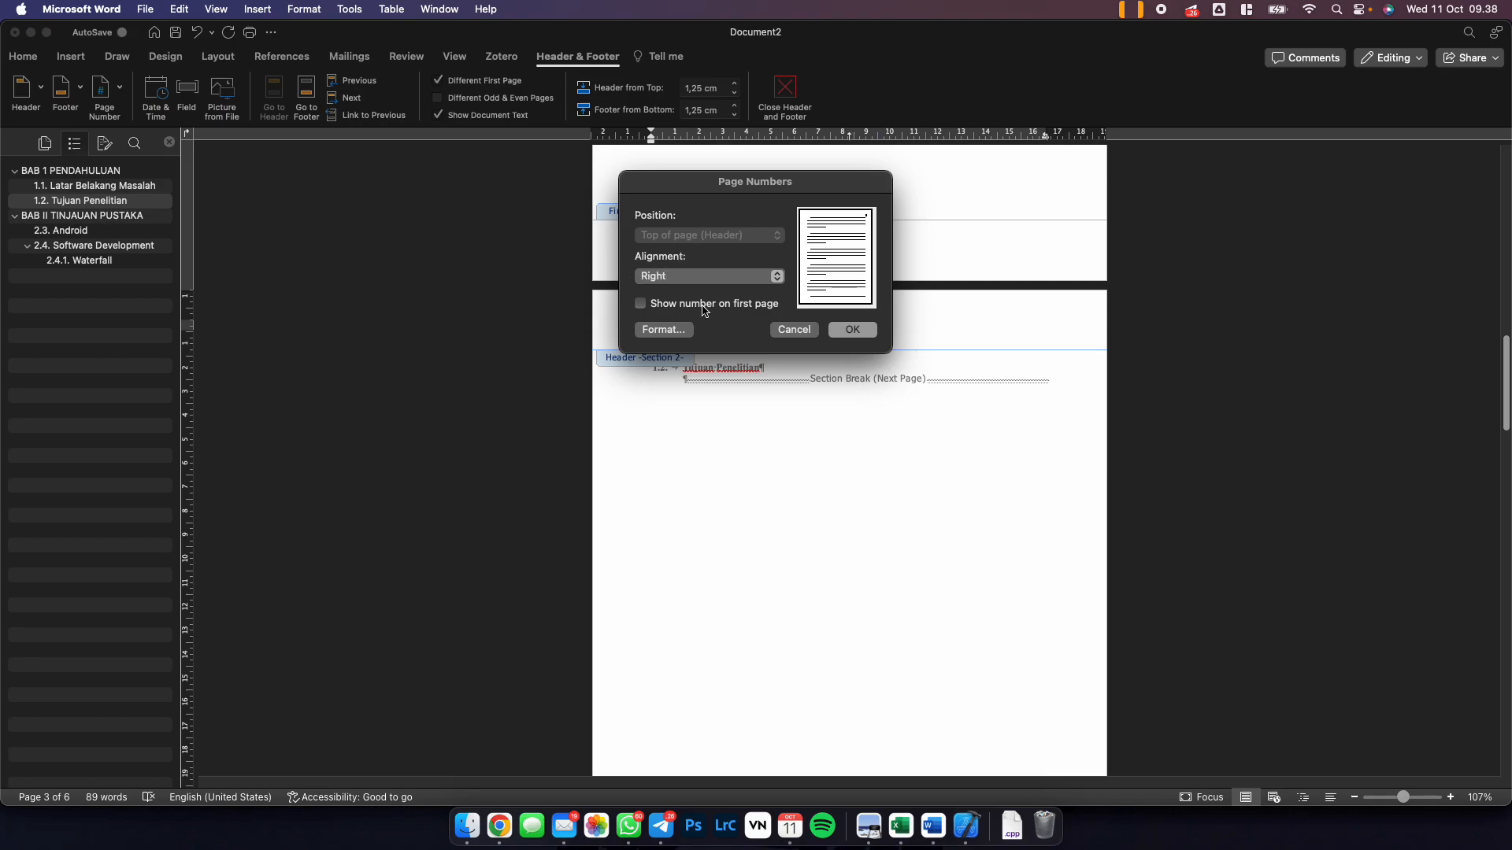
left_click(842, 327)
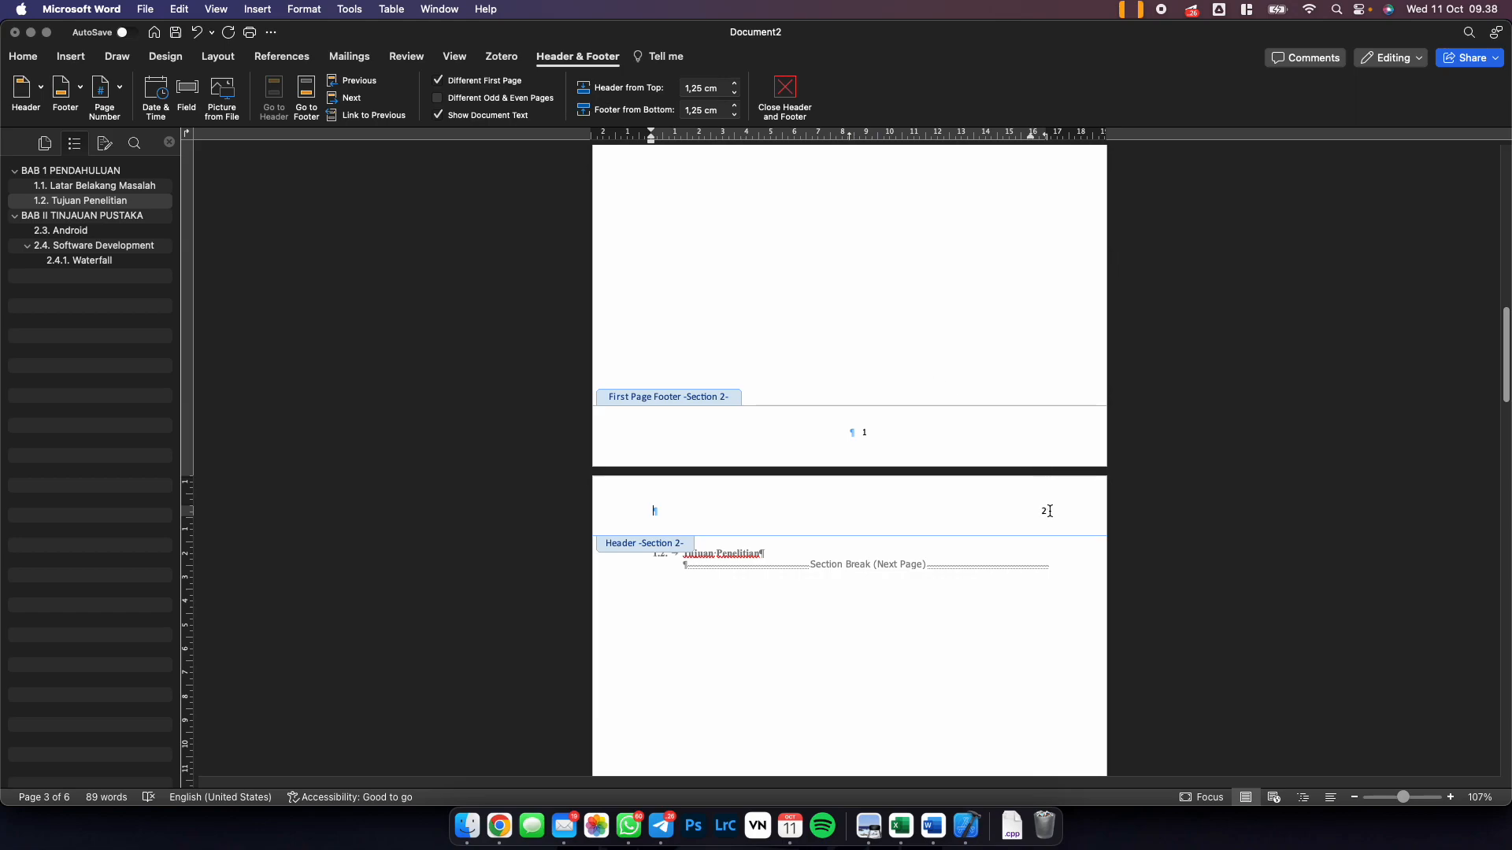
Enable Different First Page for Section 3, which starts at BAB II TINJAUAN PUSTAKA.
scroll(1057, 523, "down", 15)
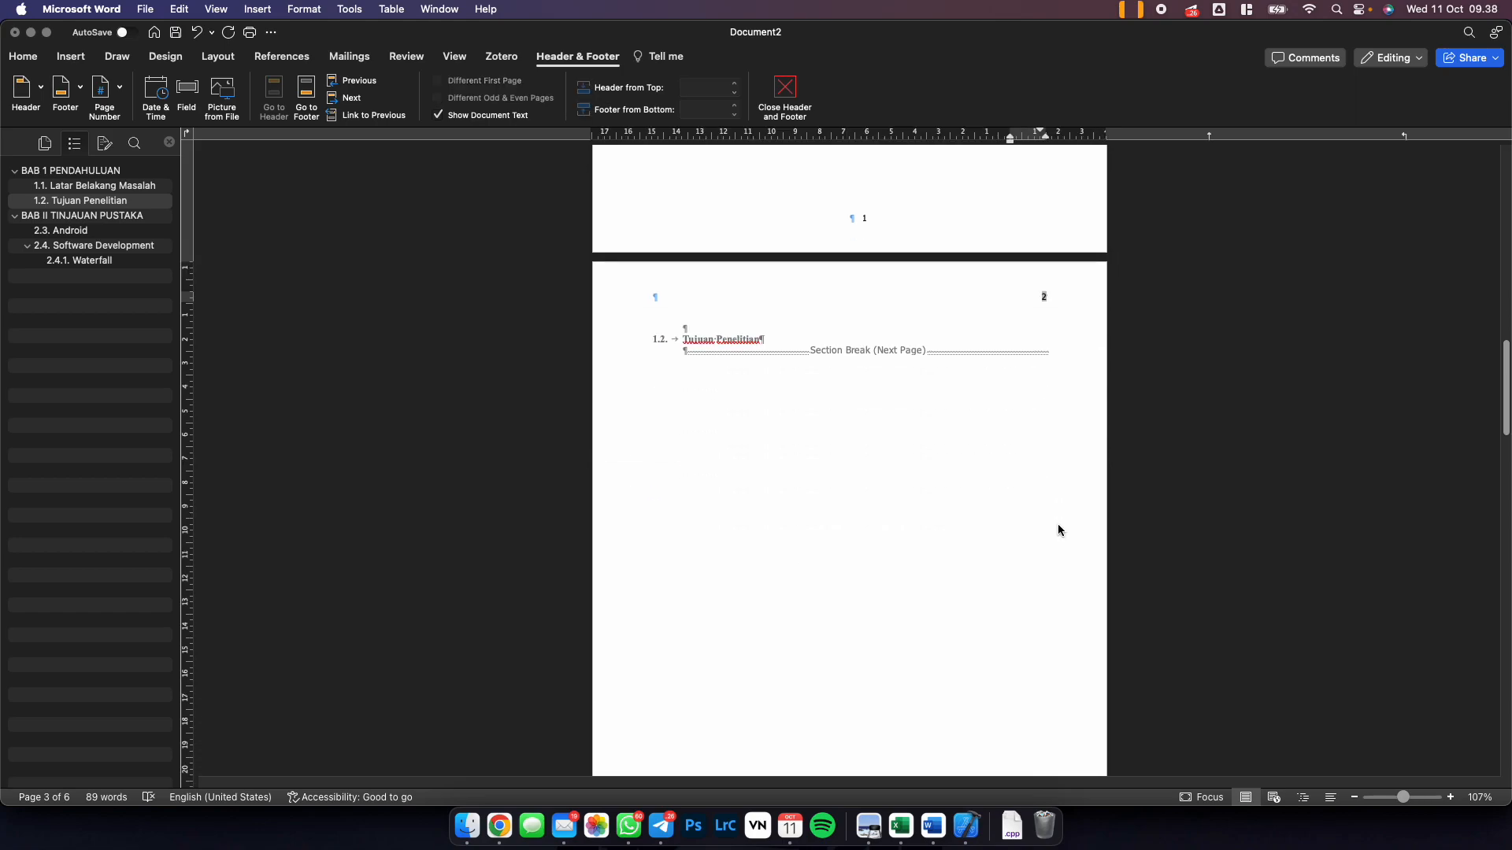
scroll(1052, 517, "down", 15)
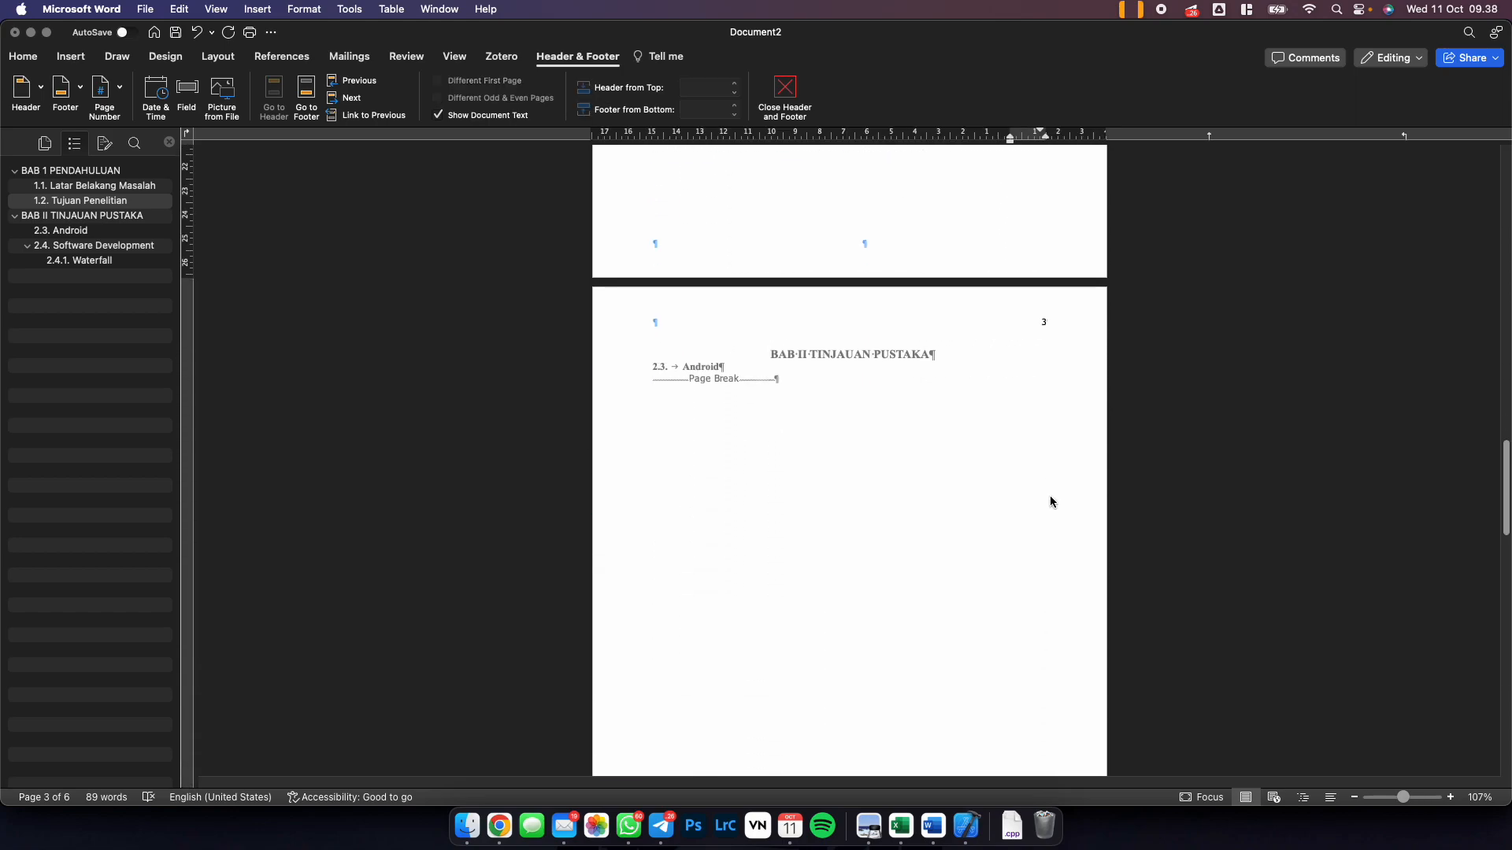
scroll(1050, 497, "up", 10)
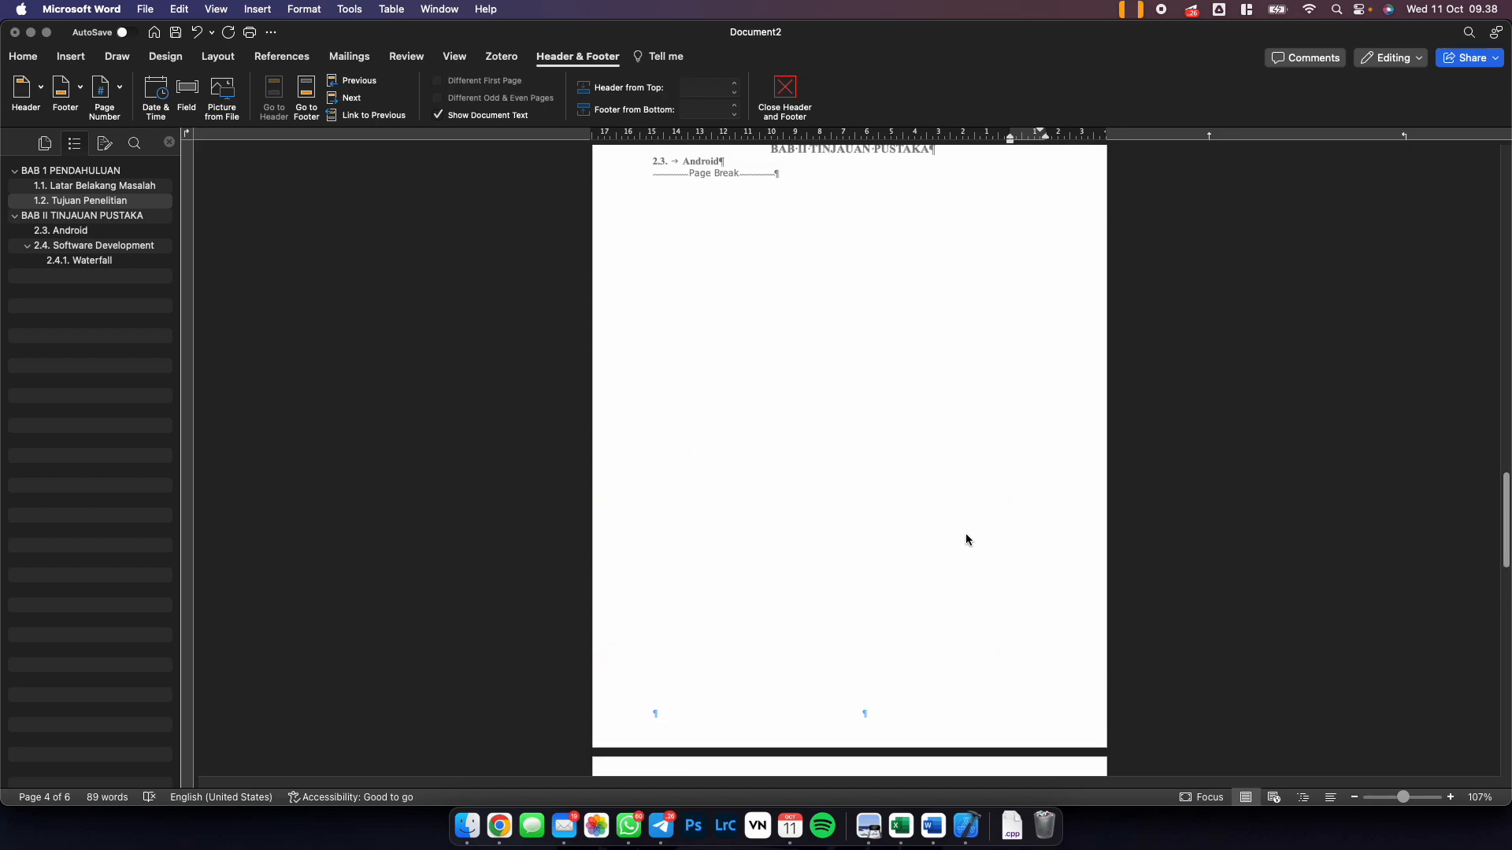
left_click(941, 365)
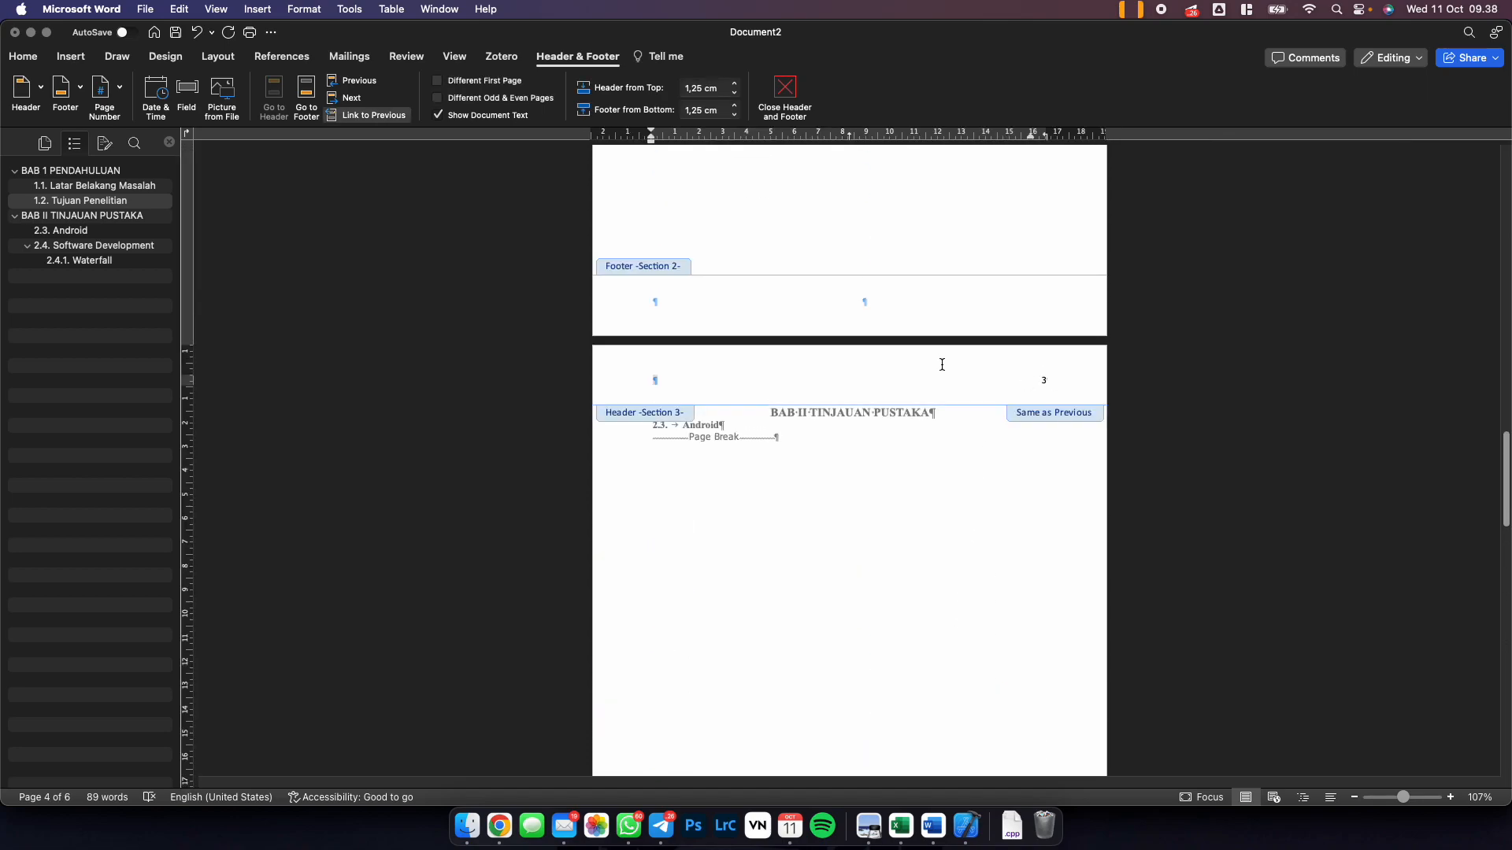
left_click(473, 82)
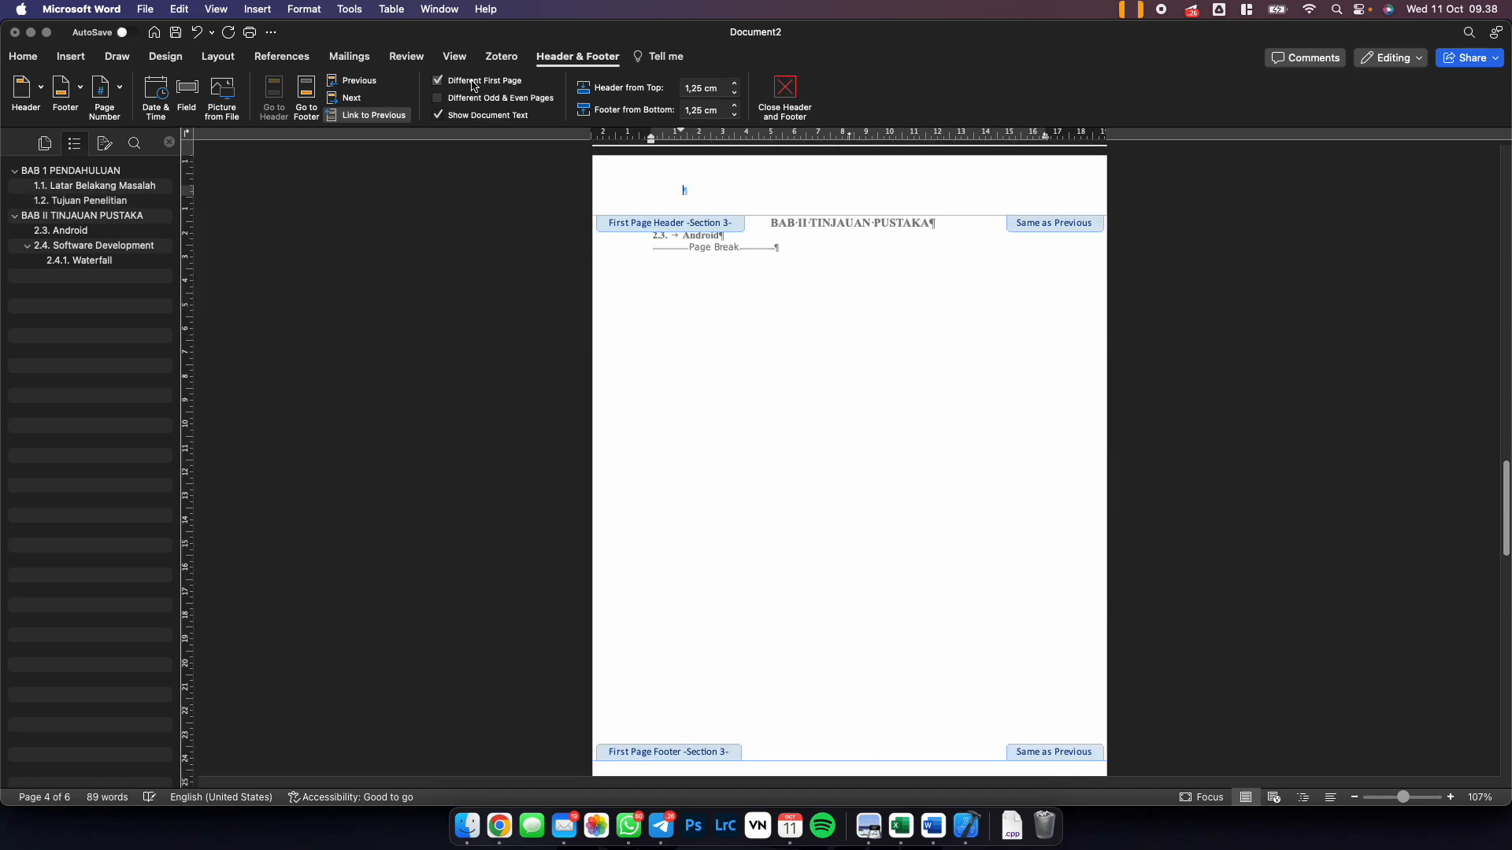
Check the page number placement in the first-page footer and the following headers of Section 3.
scroll(736, 427, "down", 3)
left_click(882, 615)
scroll(891, 592, "up", 3)
scroll(892, 590, "down", 6)
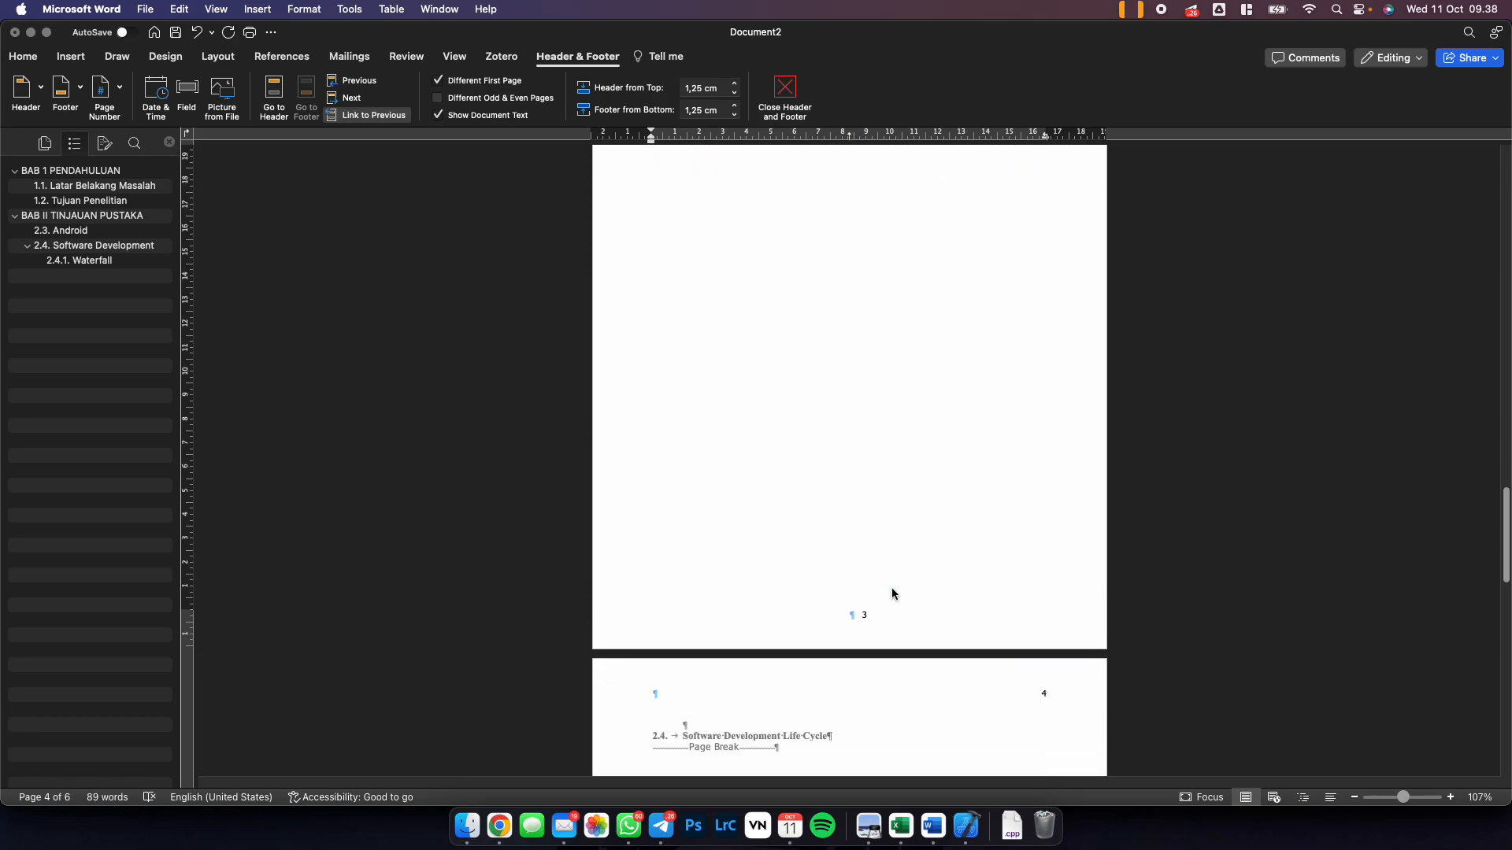
scroll(893, 589, "down", 15)
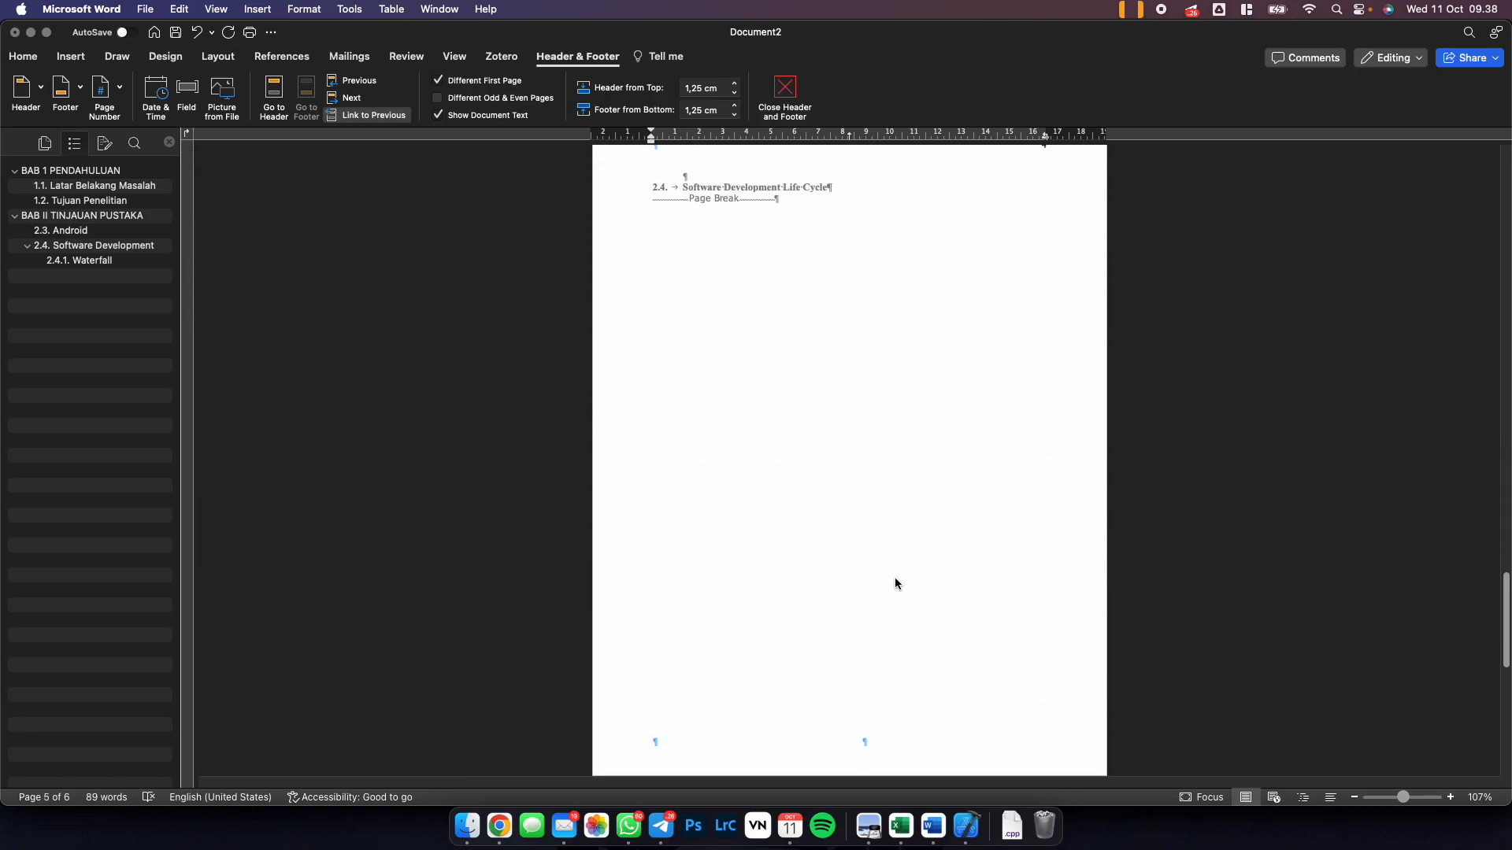
scroll(895, 583, "down", 3)
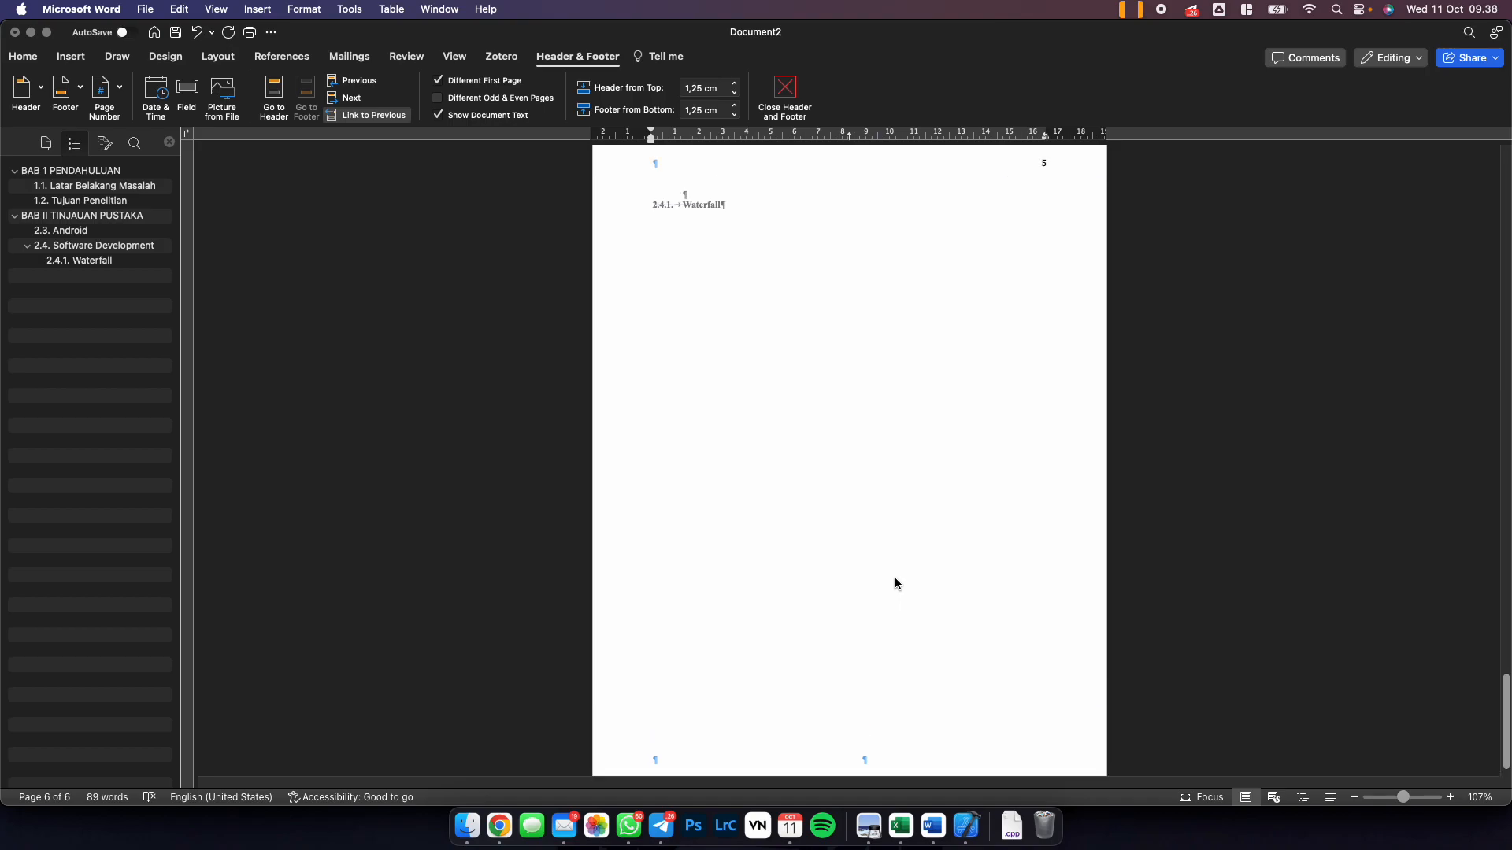
scroll(895, 583, "up", 2)
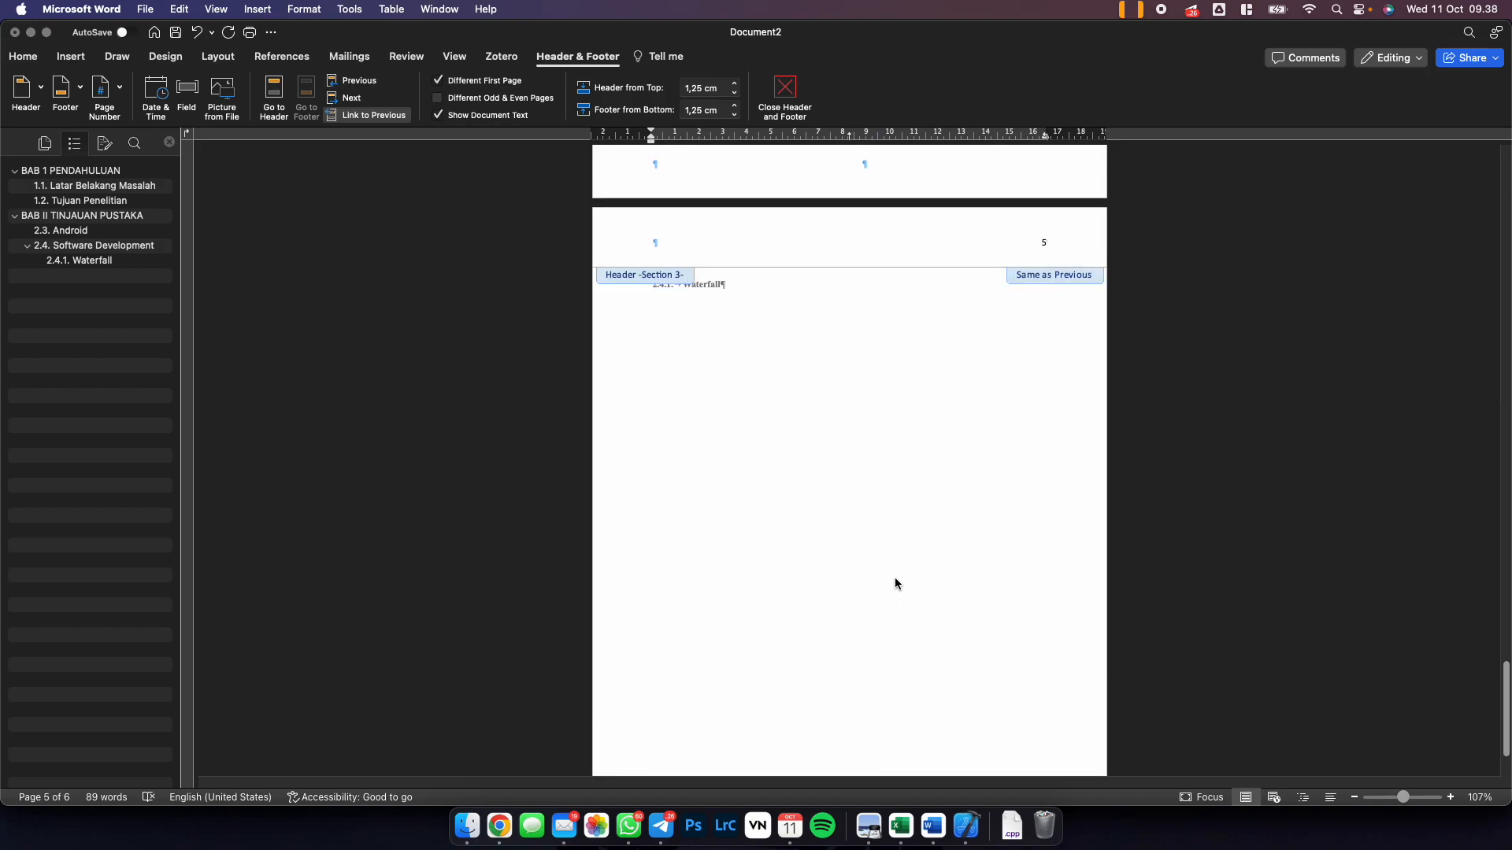
Leave header editing and add the line "Isinya adalah sebuah gambar yang LEBAAAR sehingga harus Landscape" below the 2.4.1. Waterfall heading.
double_click(895, 584)
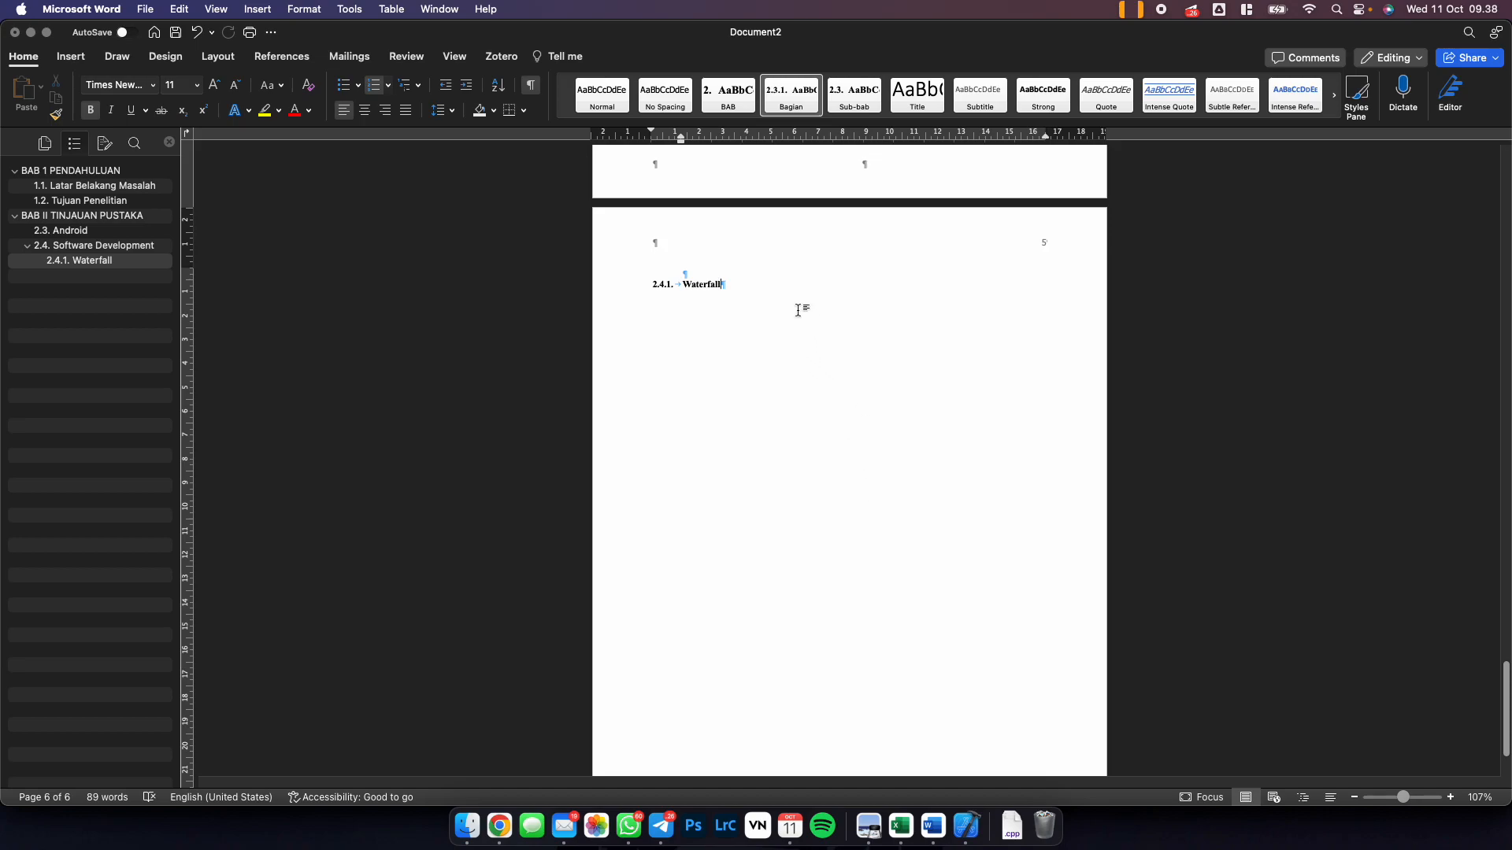
key("Return")
type("isinya a")
key("BackSpace")
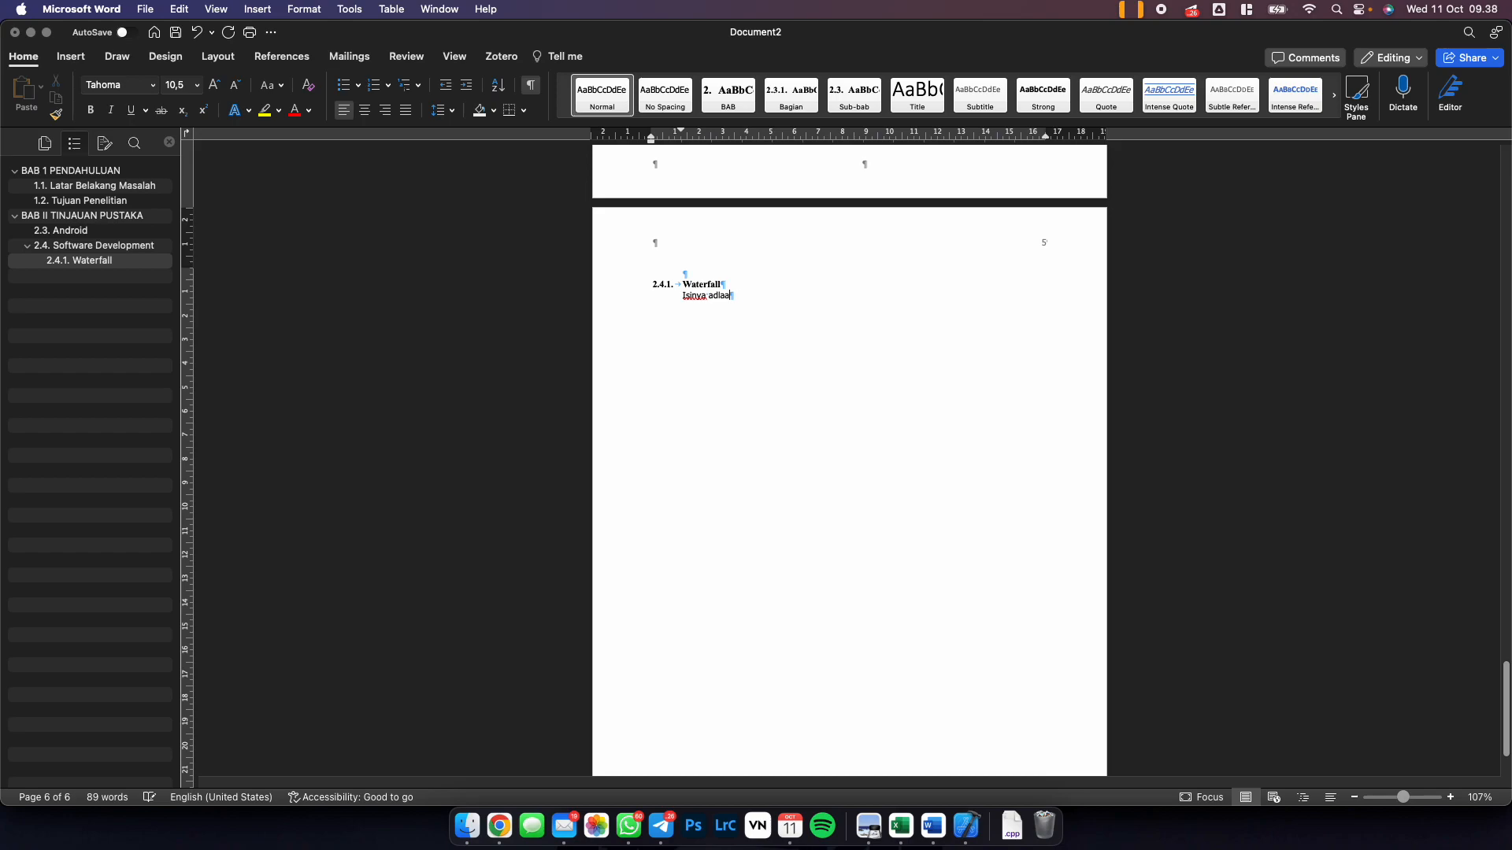
type("h sebuah gamb")
key("BackSpace")
type("hingga harus Landscape")
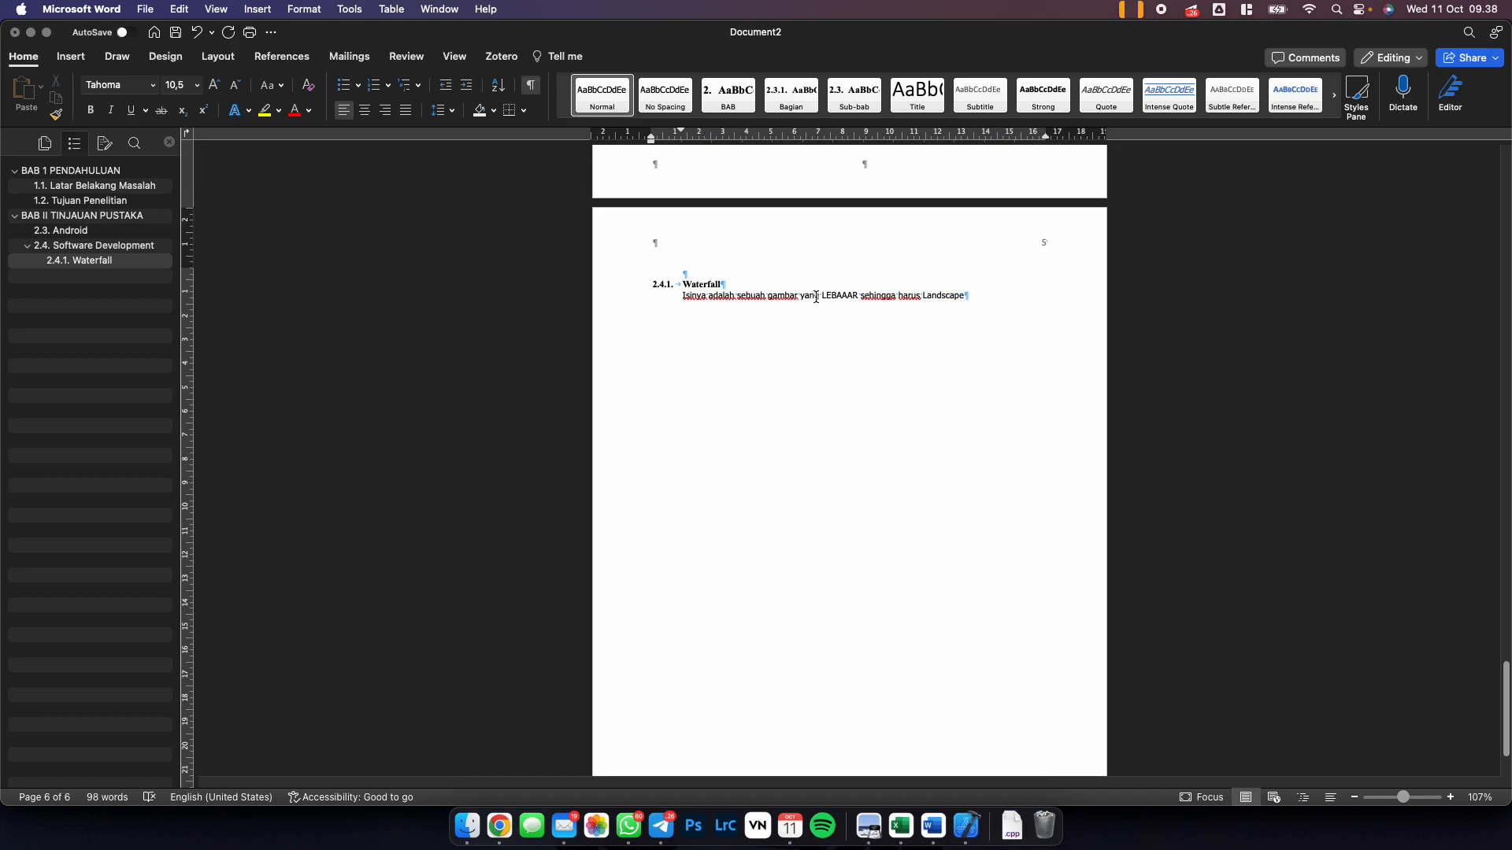
Set the page orientation to Landscape for the section containing the Waterfall text and check its pages.
left_click(821, 297)
left_click(228, 60)
left_click(69, 86)
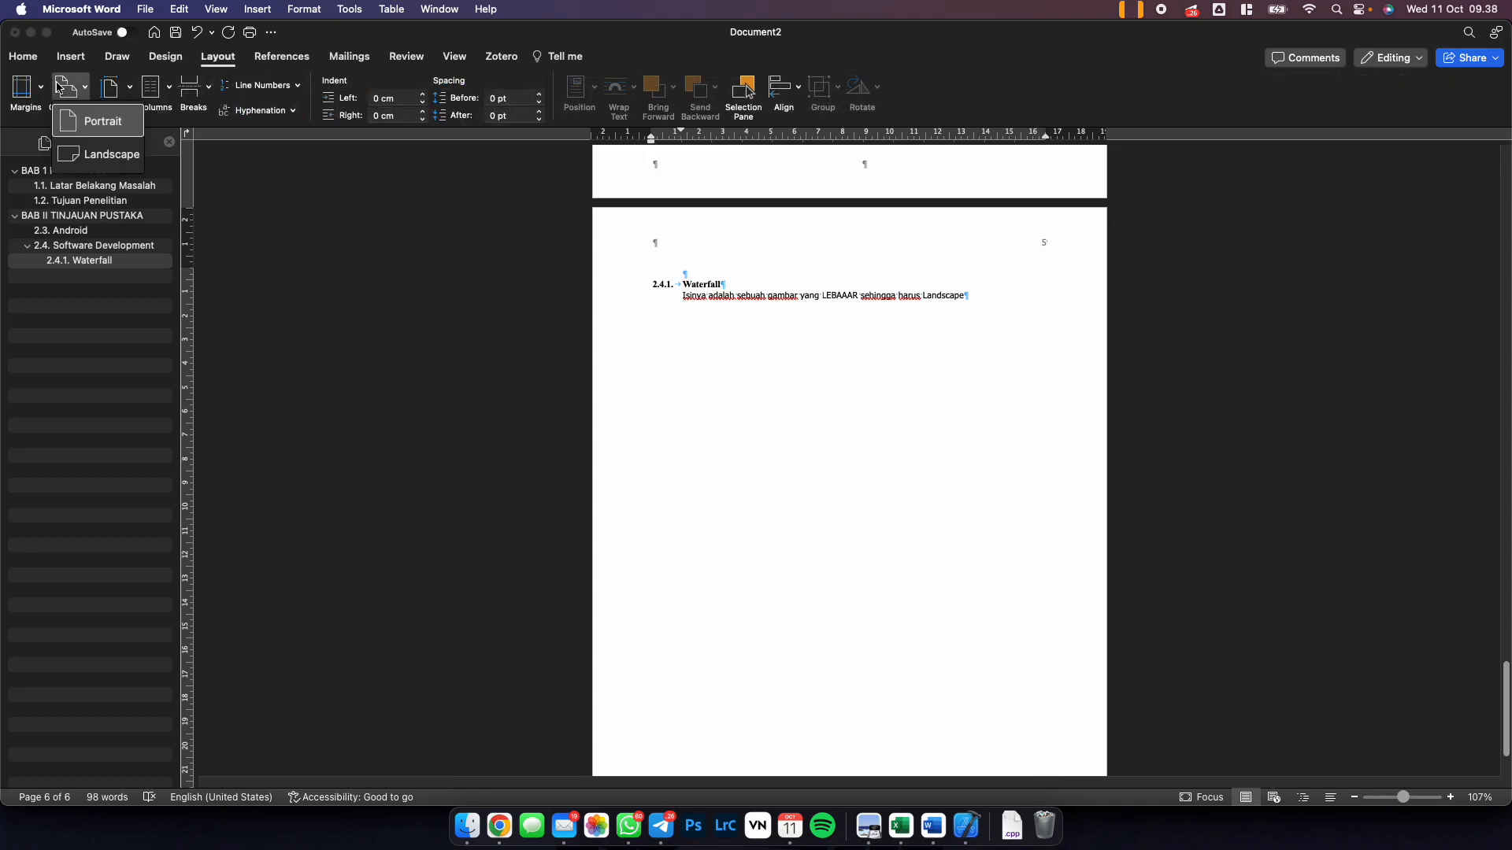
left_click(104, 153)
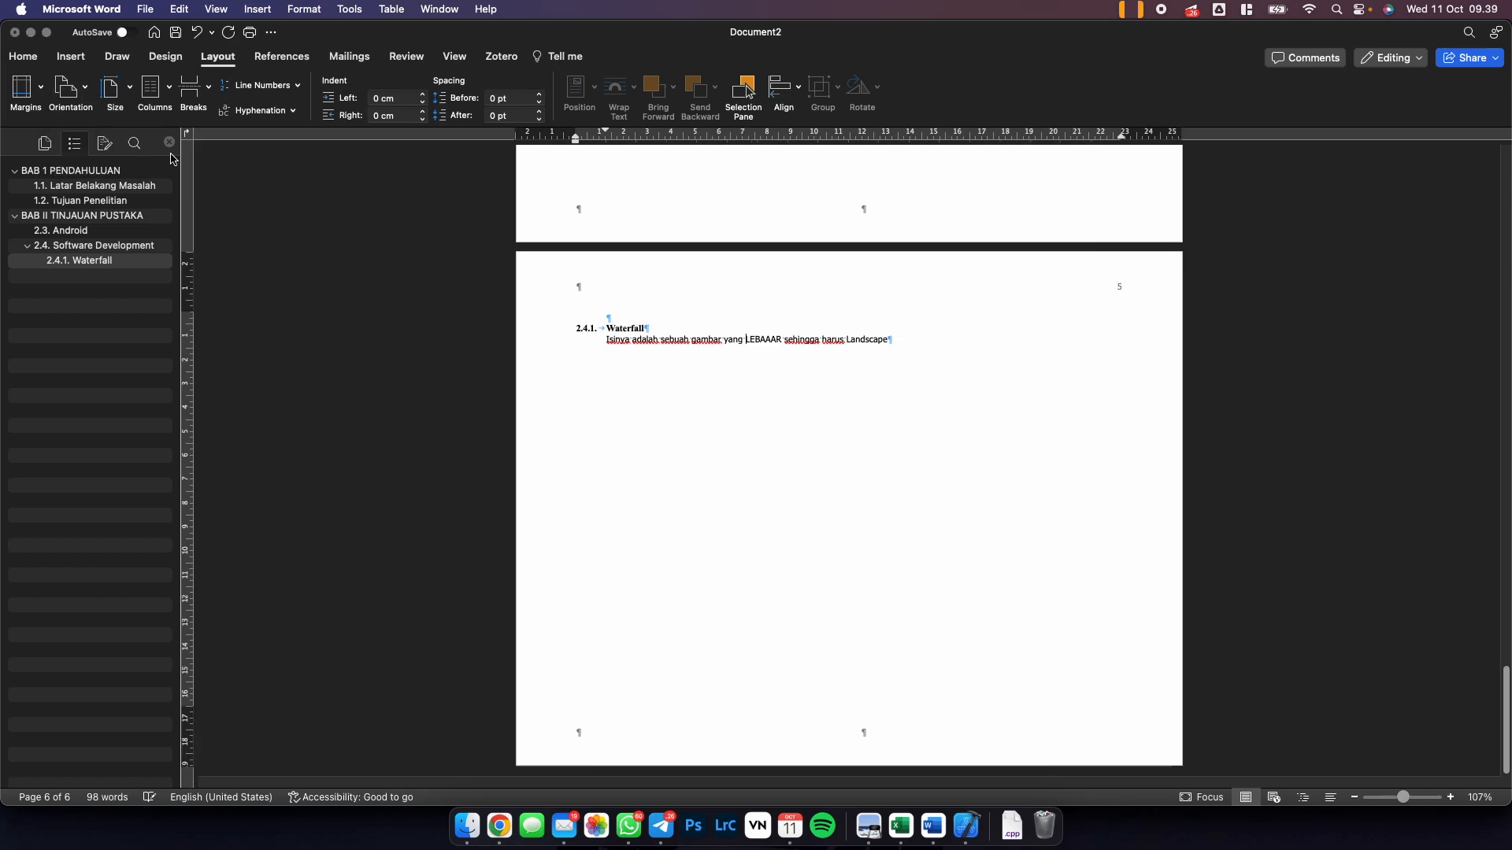
scroll(630, 473, "up", 10)
scroll(630, 474, "up", 10)
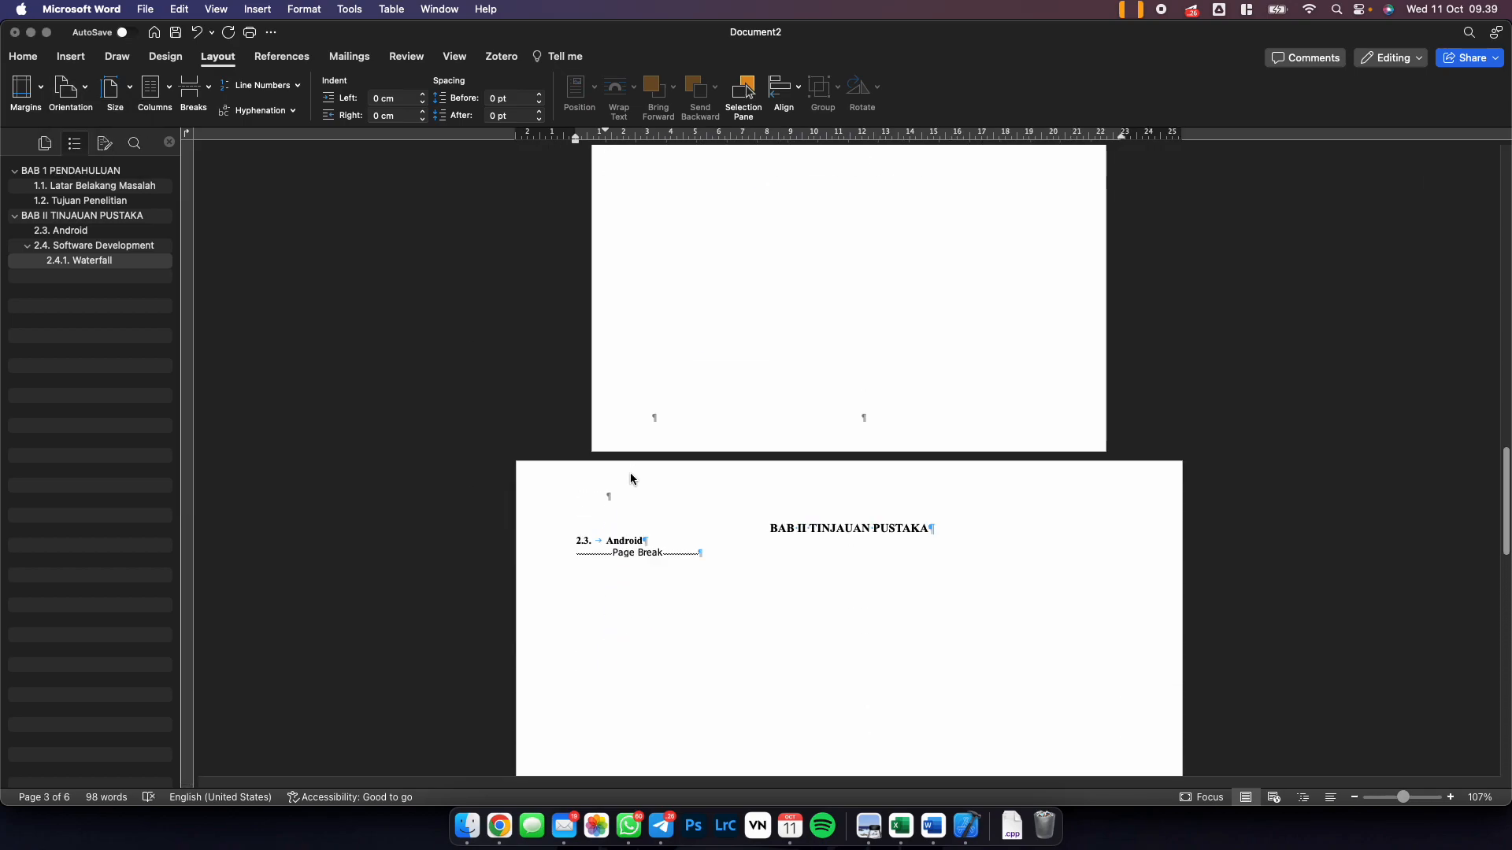
scroll(628, 480, "down", 15)
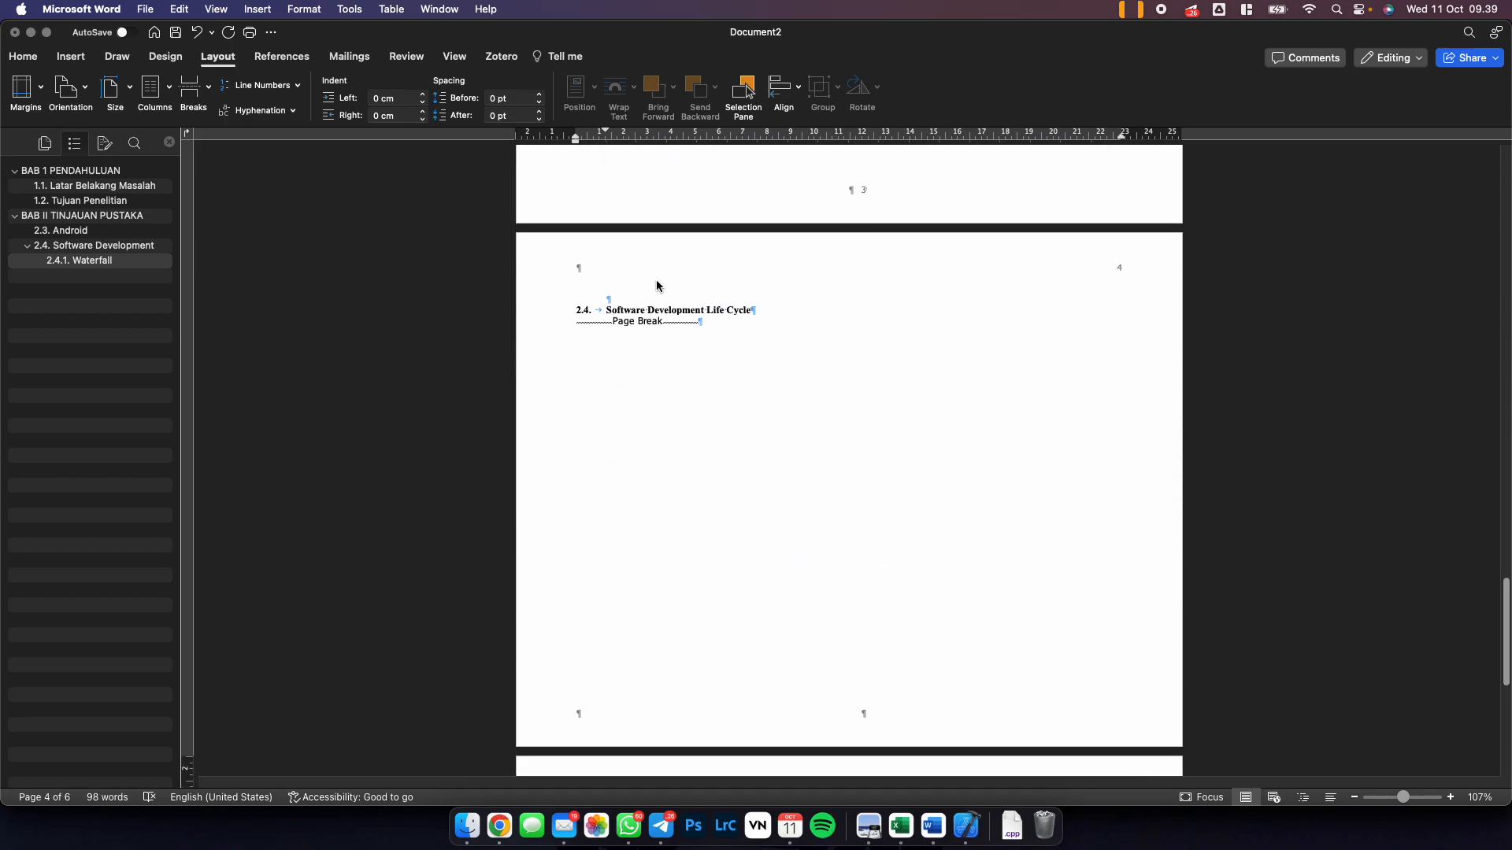
Set the page orientation of Section 3, starting at BAB II TINJAUAN PUSTAKA, back to Portrait.
scroll(709, 425, "down", 5)
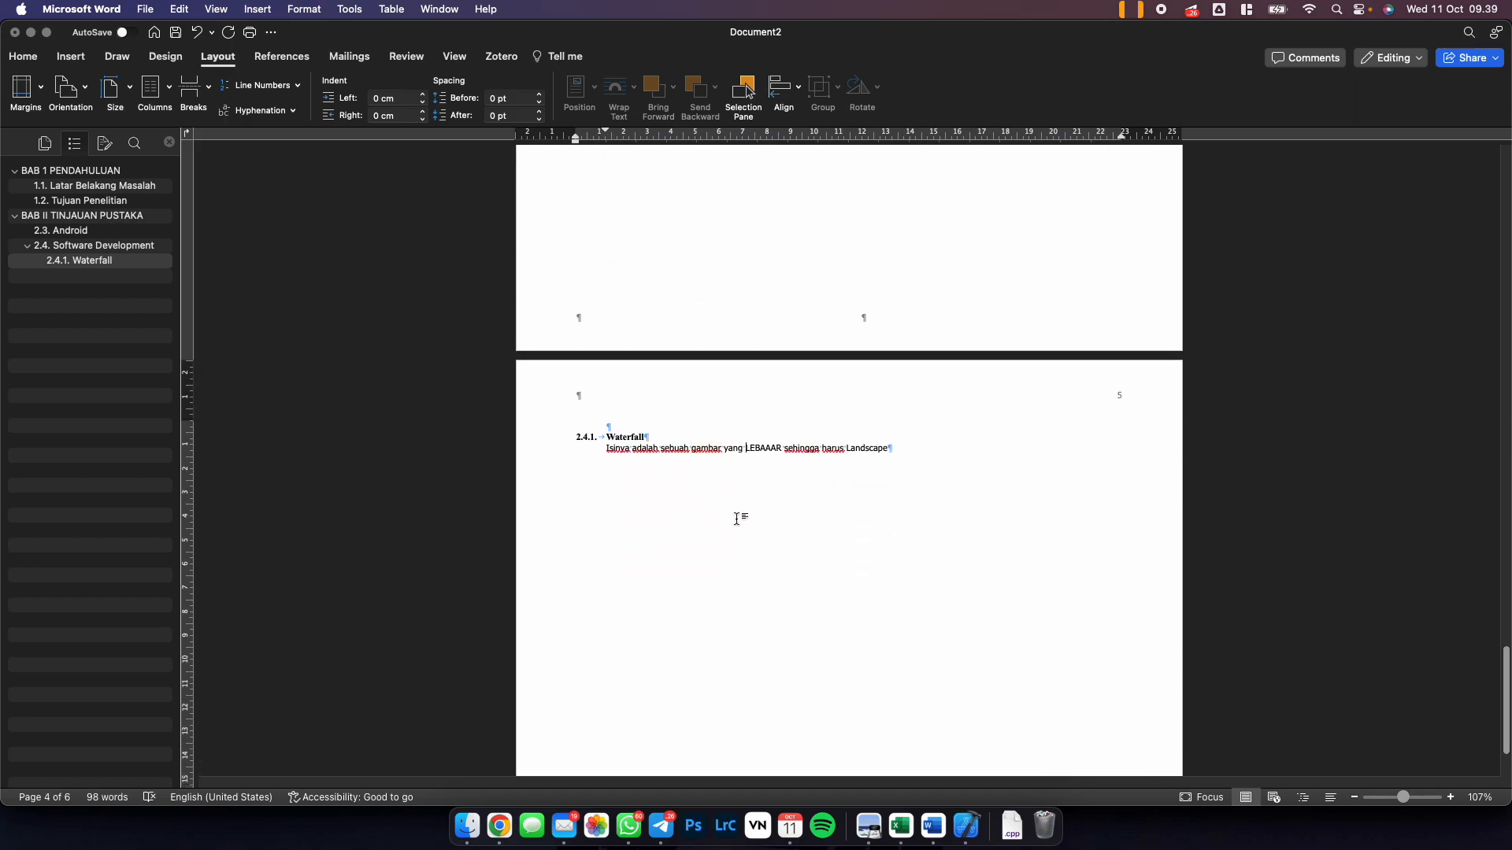
scroll(795, 523, "up", 5)
scroll(795, 523, "up", 5)
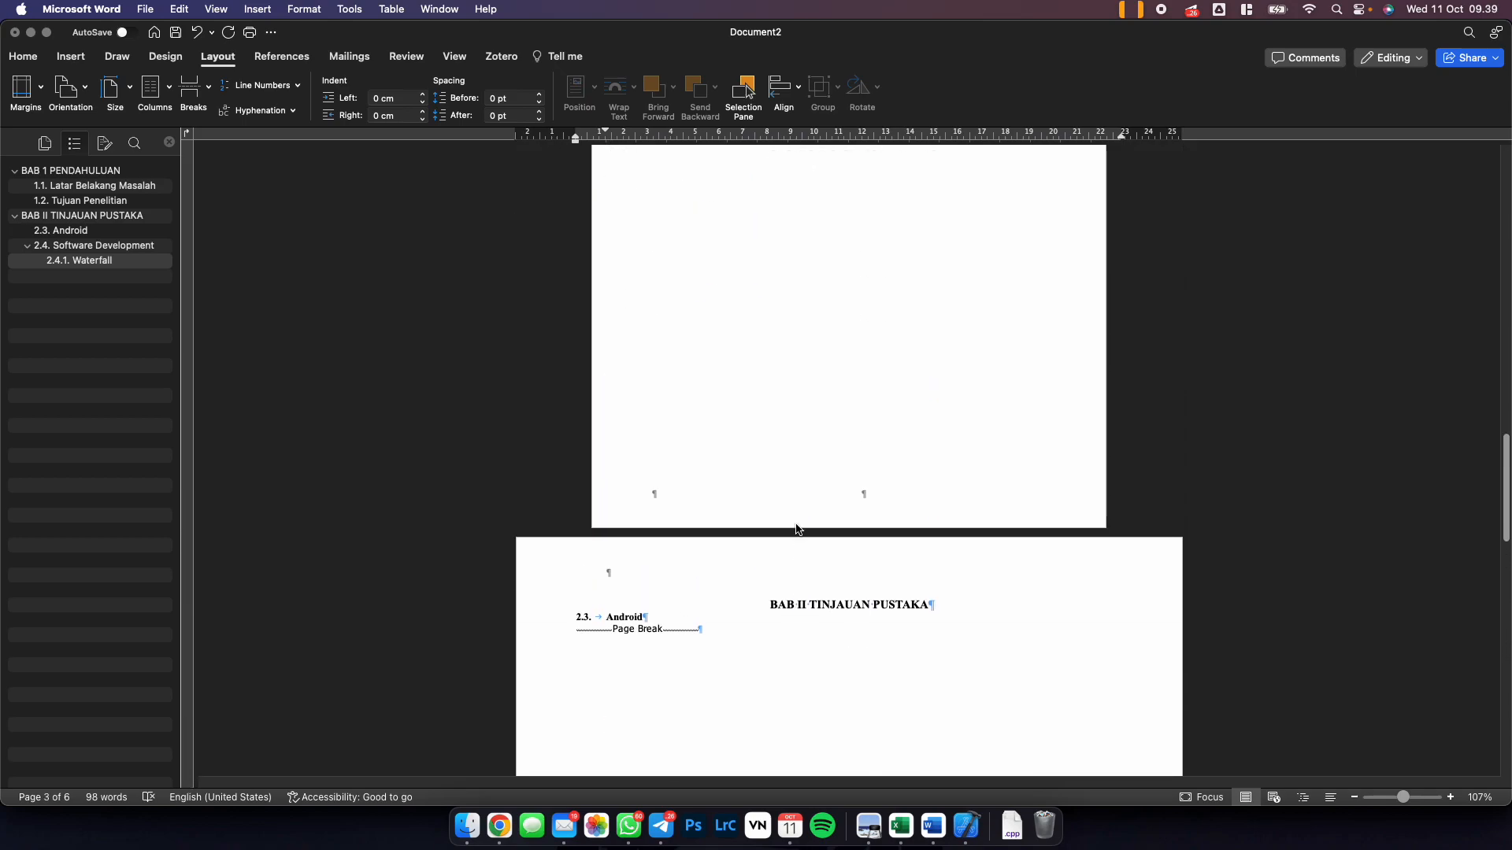
left_click(784, 421)
scroll(827, 535, "down", 4)
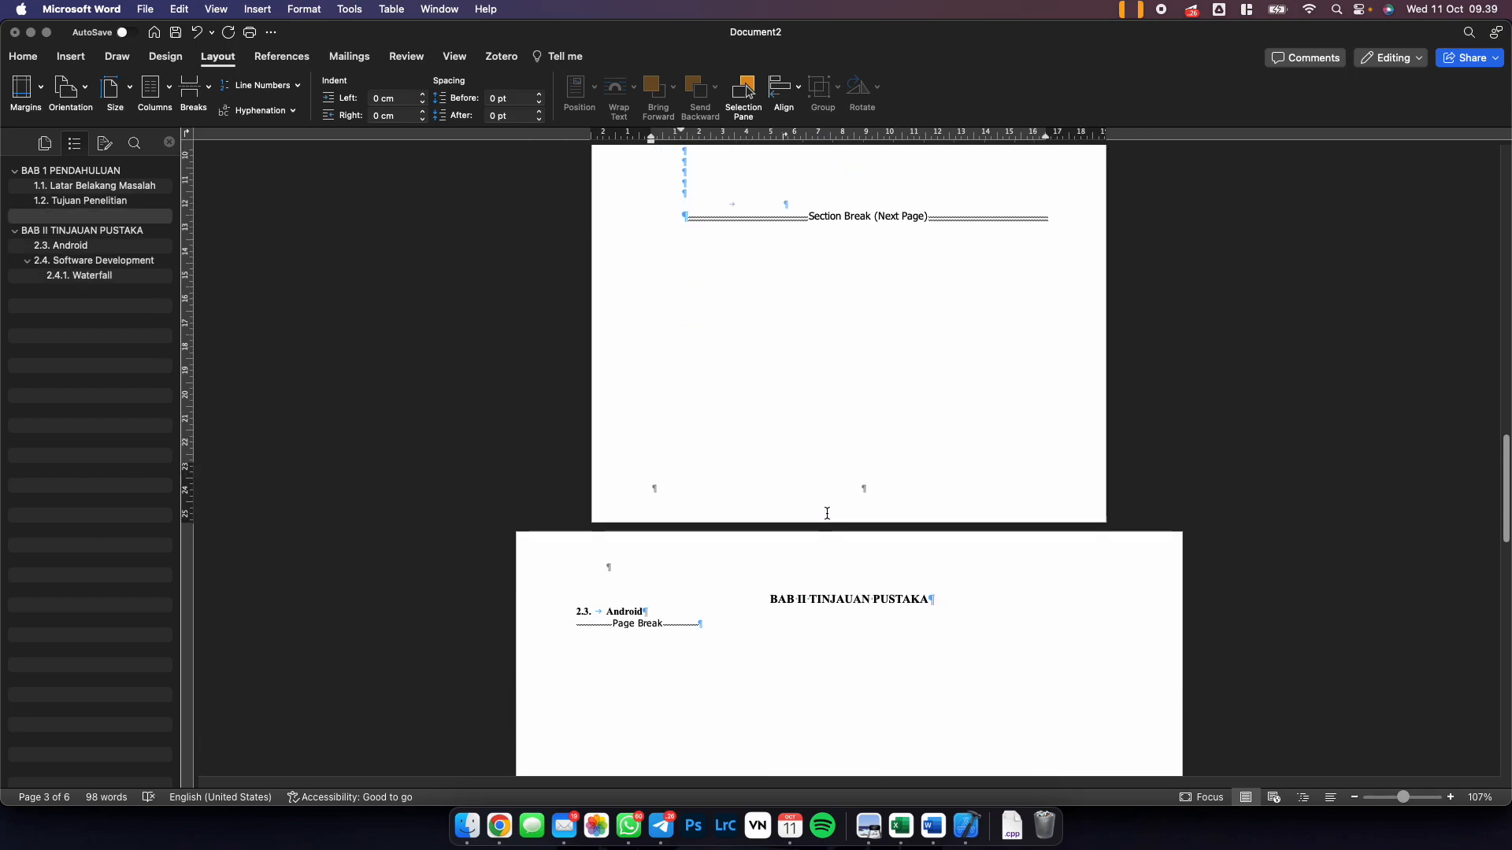
double_click(779, 539)
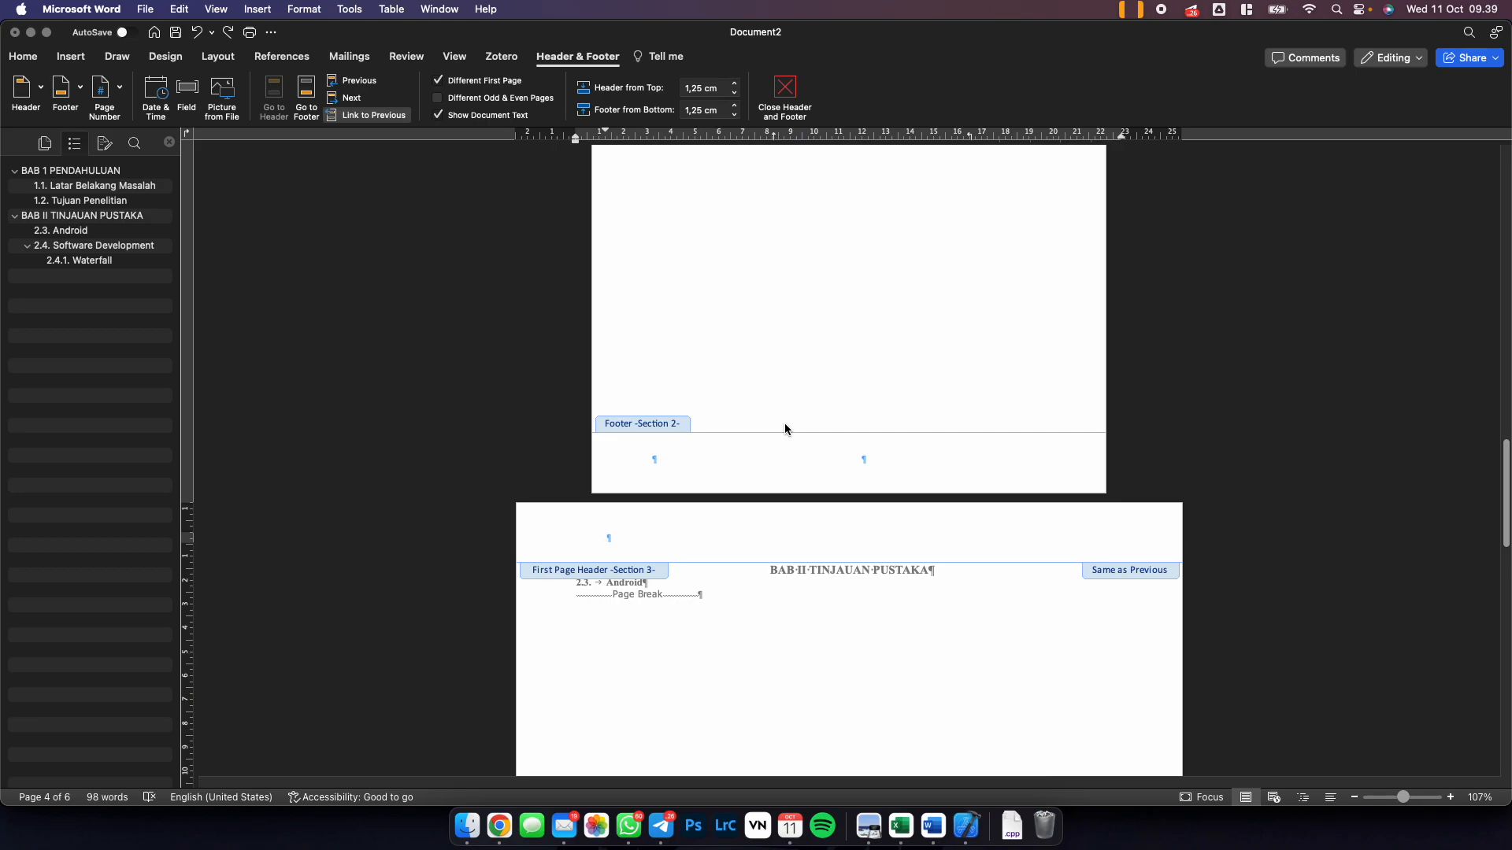
scroll(784, 428, "down", 5)
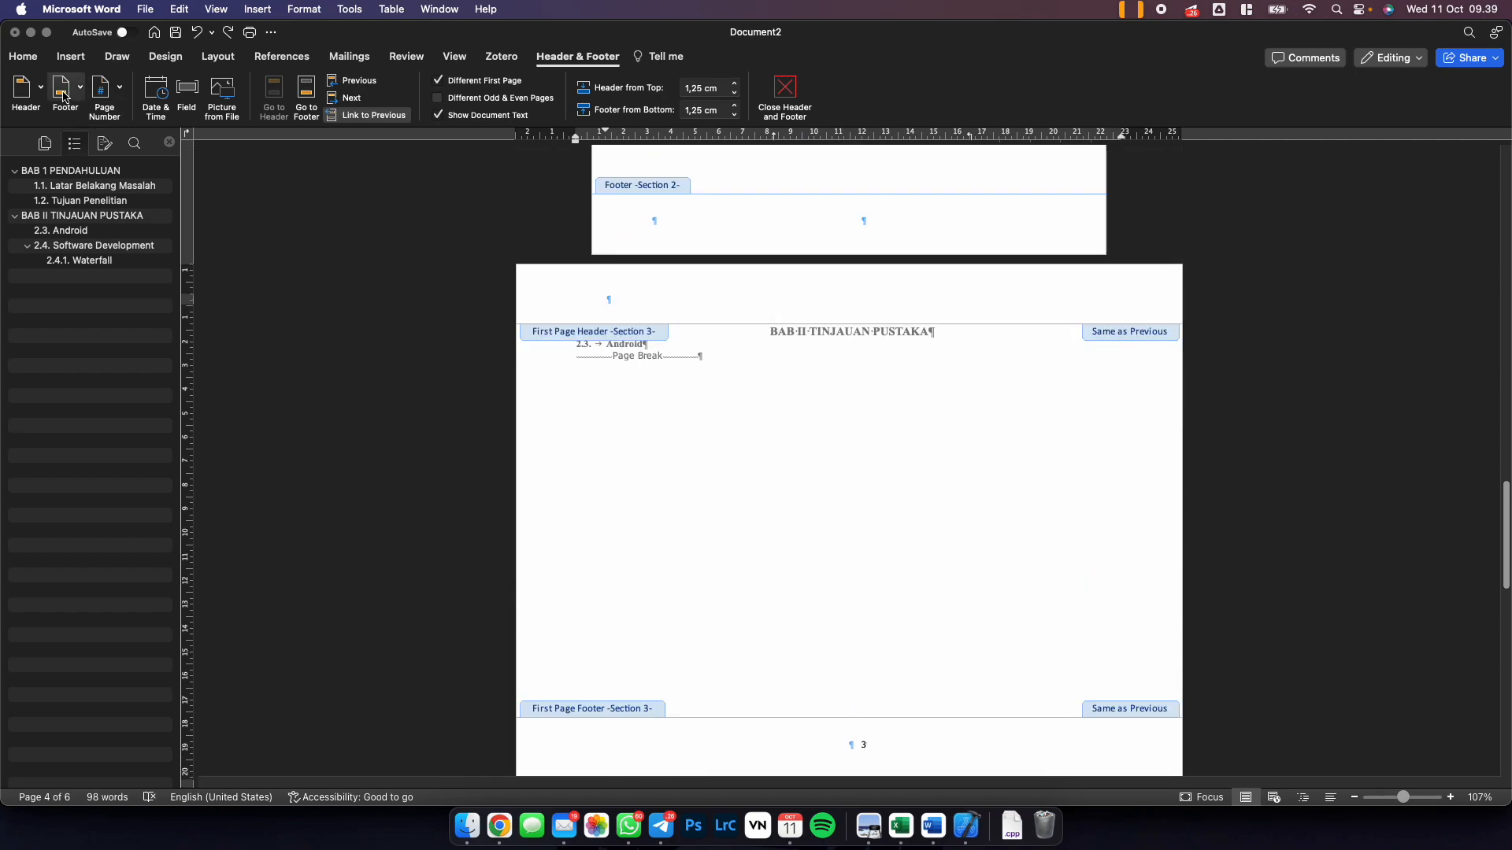
left_click(218, 56)
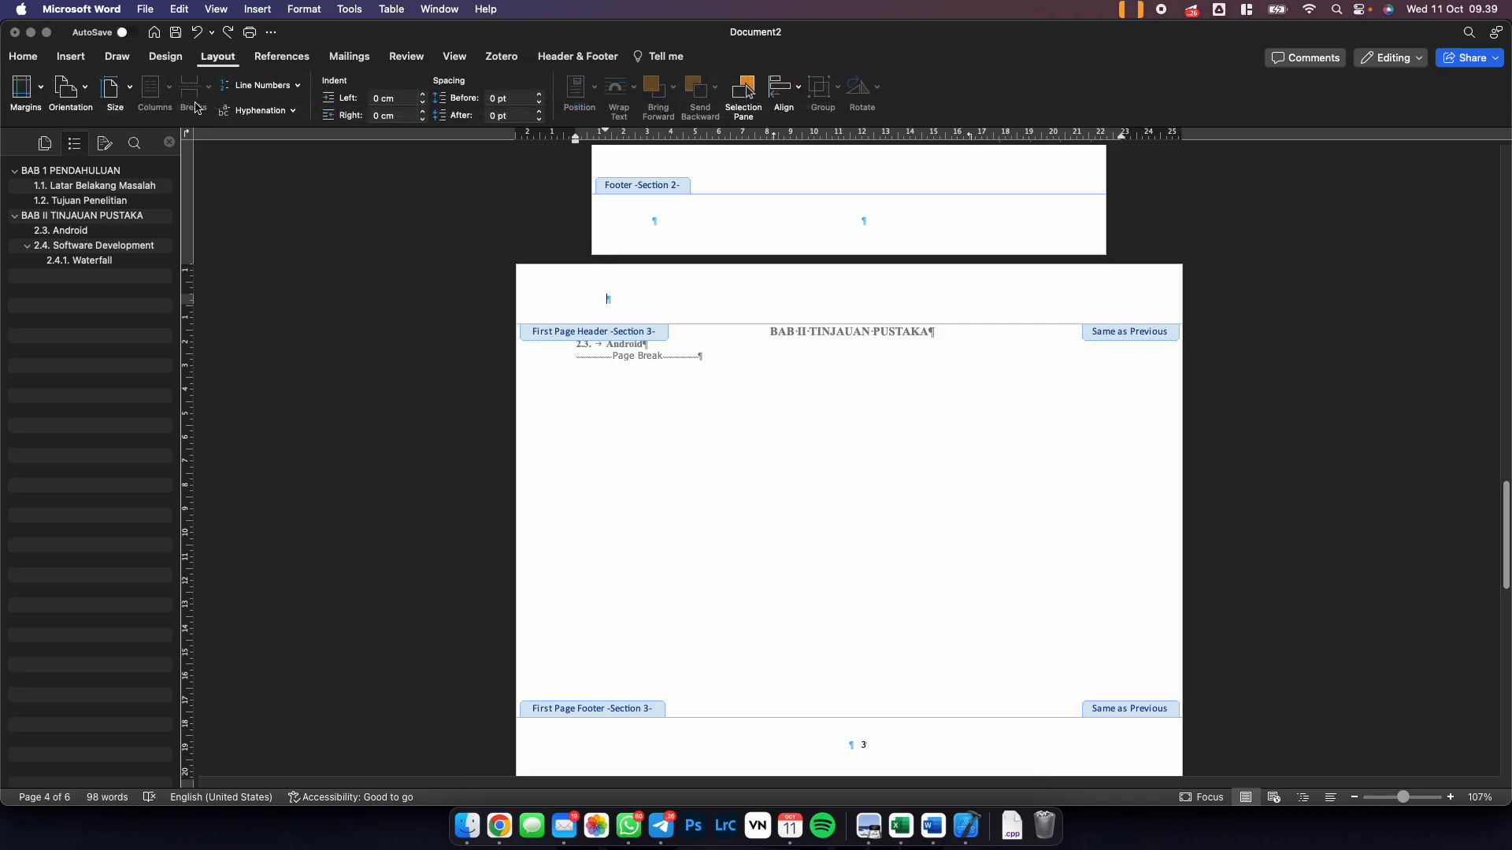
left_click(70, 91)
left_click(98, 133)
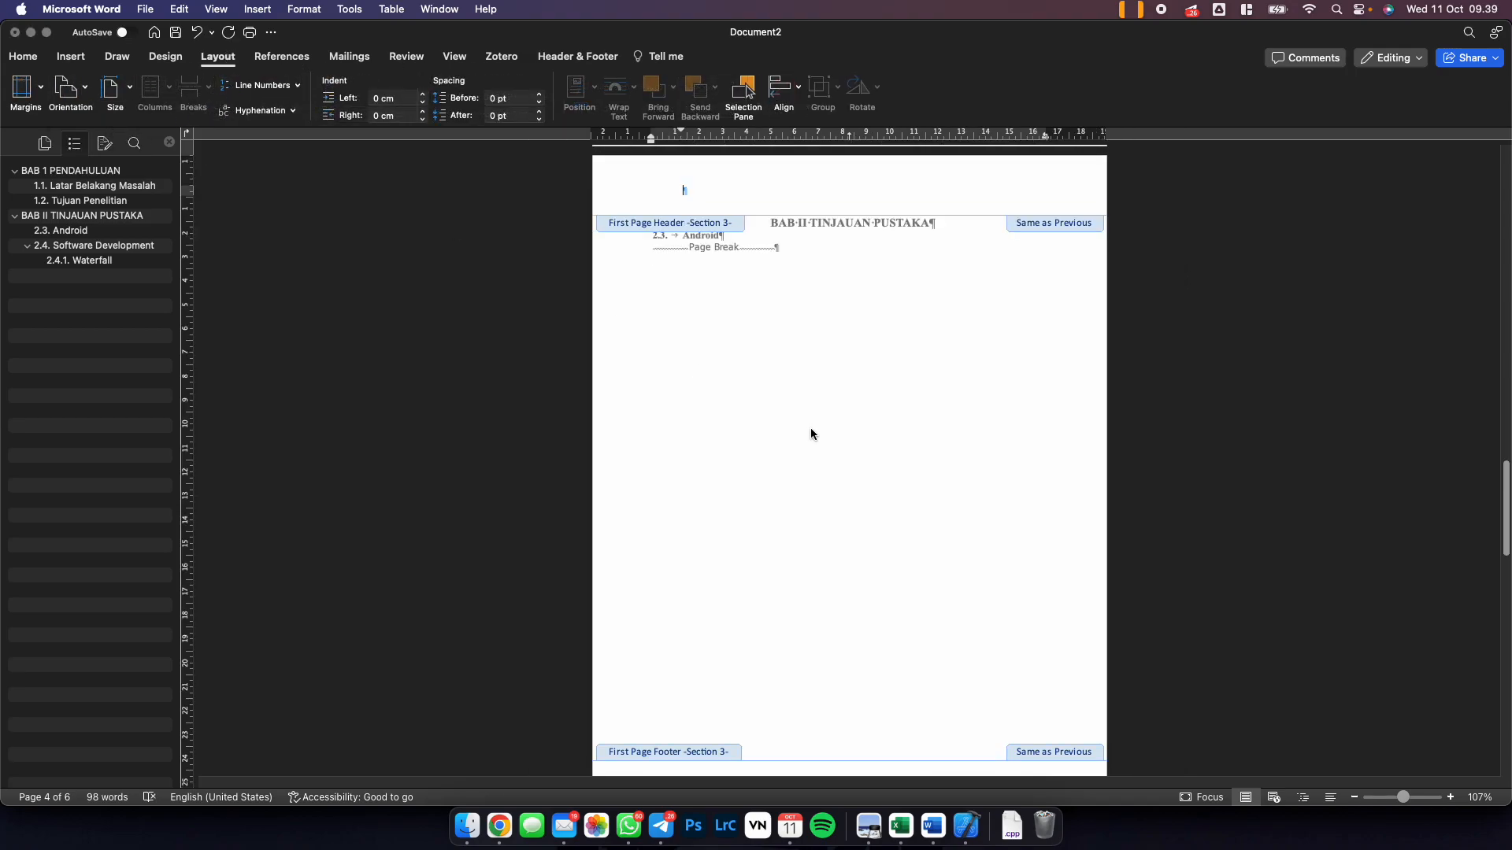
Insert a Next Page section break before the 2.4.1. Waterfall heading.
scroll(811, 430, "down", 10)
scroll(815, 463, "down", 10)
left_click(809, 501)
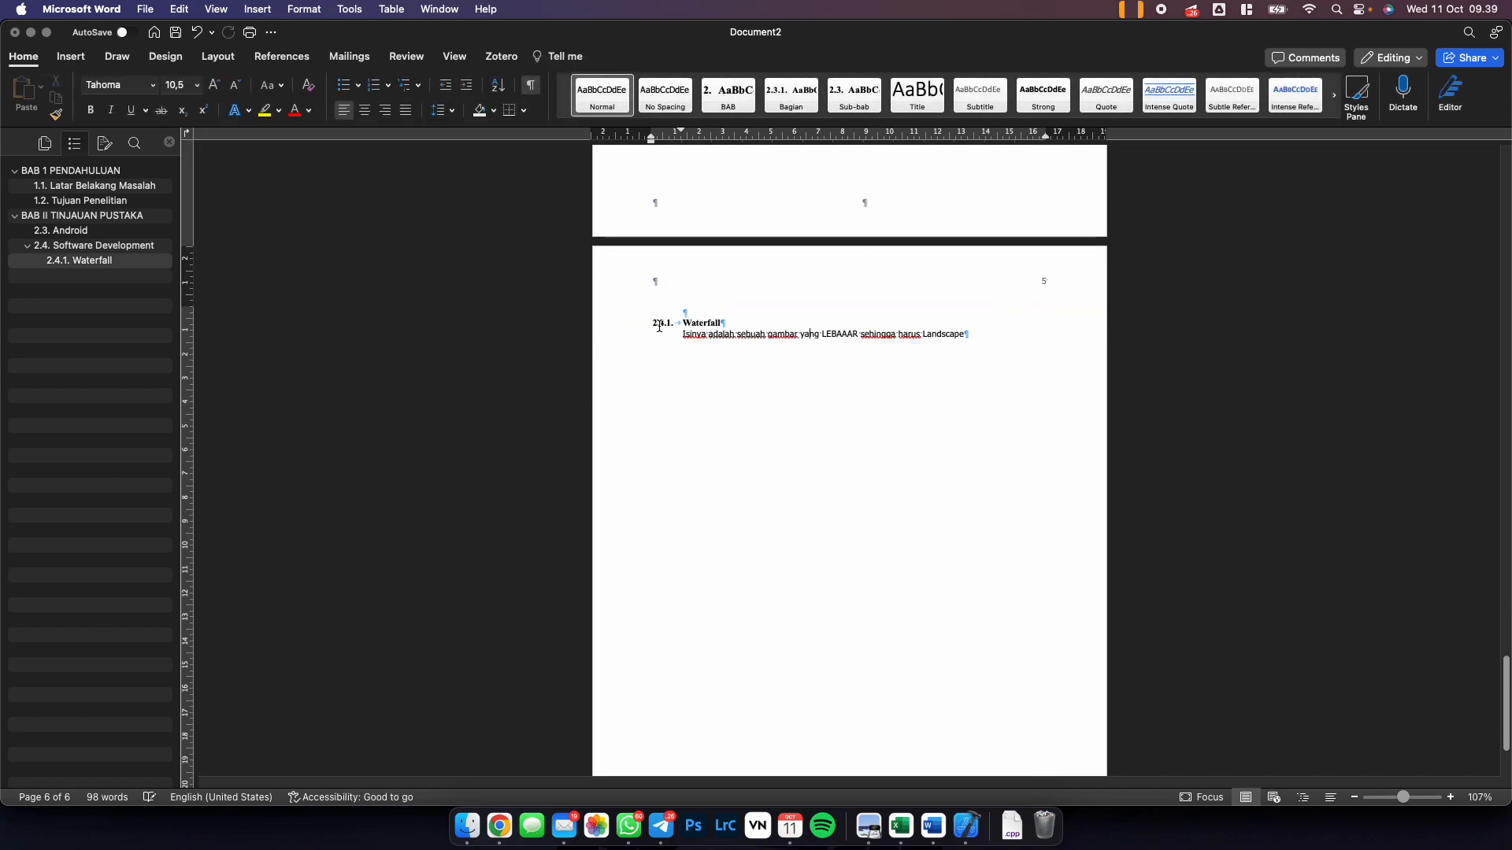
left_click(678, 315)
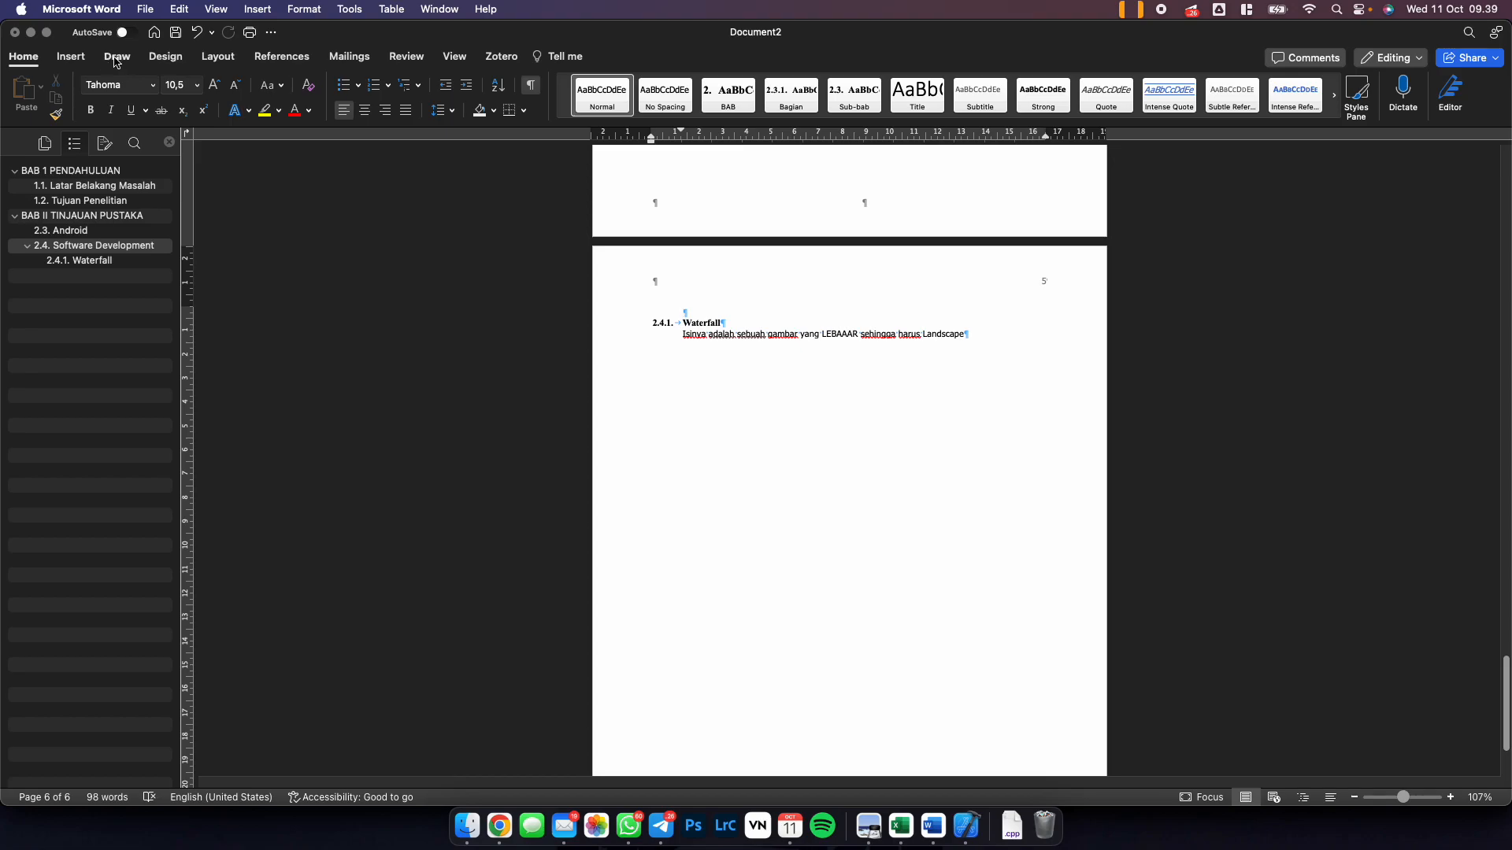
left_click(214, 55)
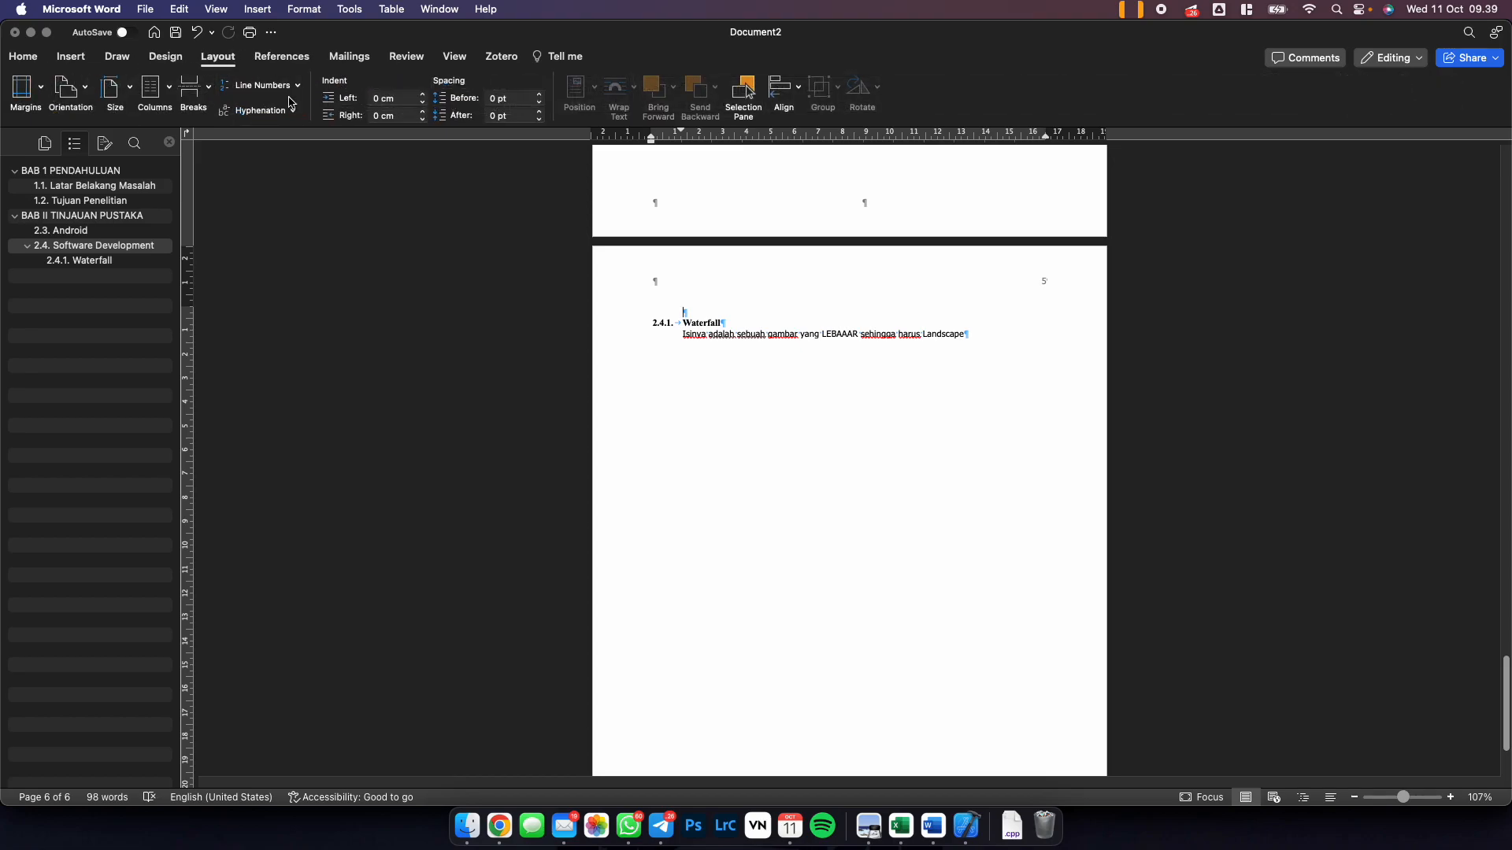
left_click(191, 92)
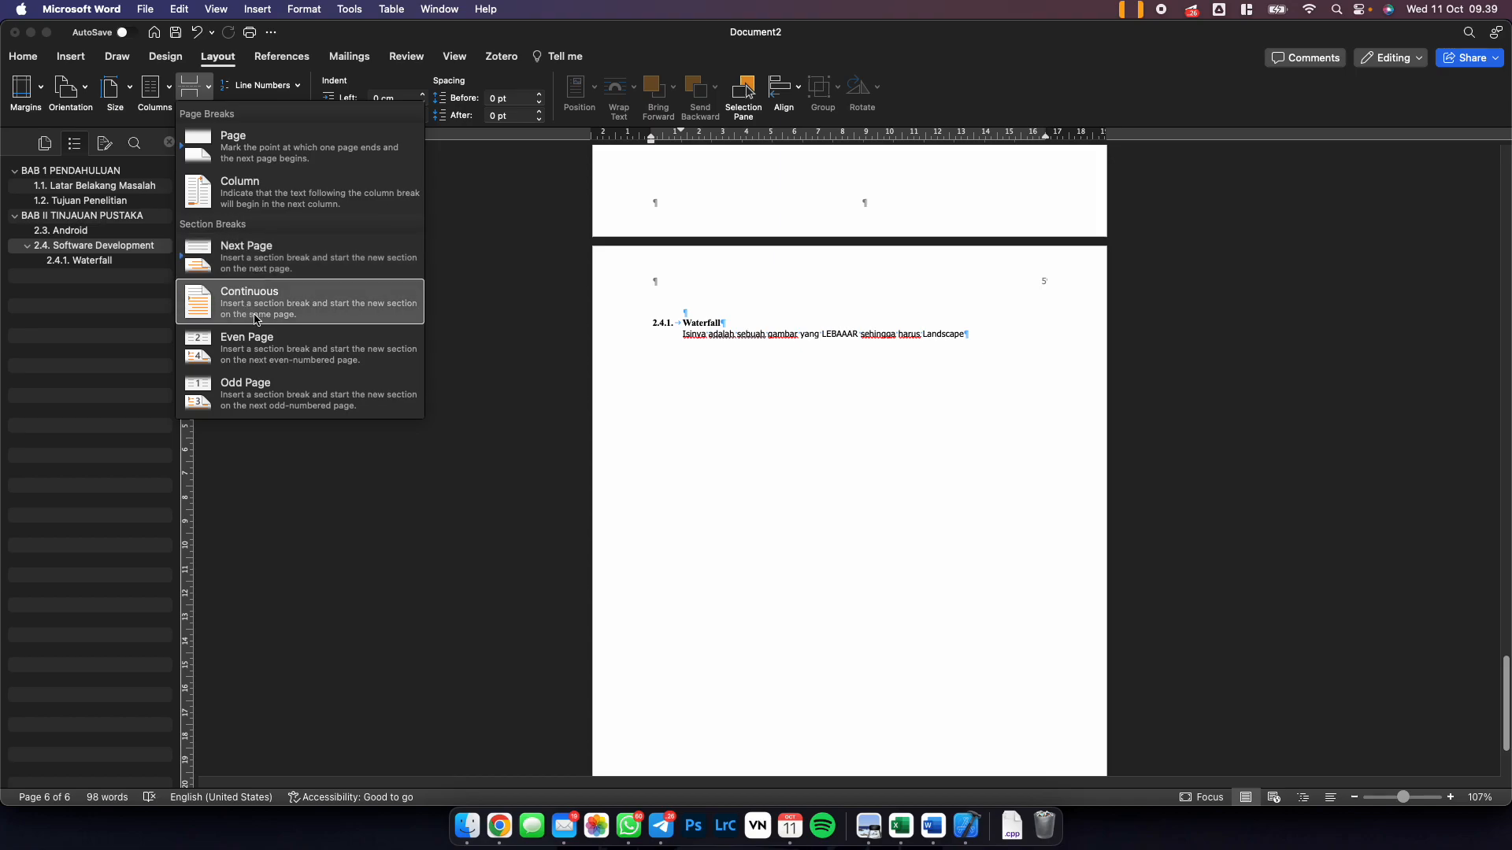
left_click(327, 315)
left_click(190, 88)
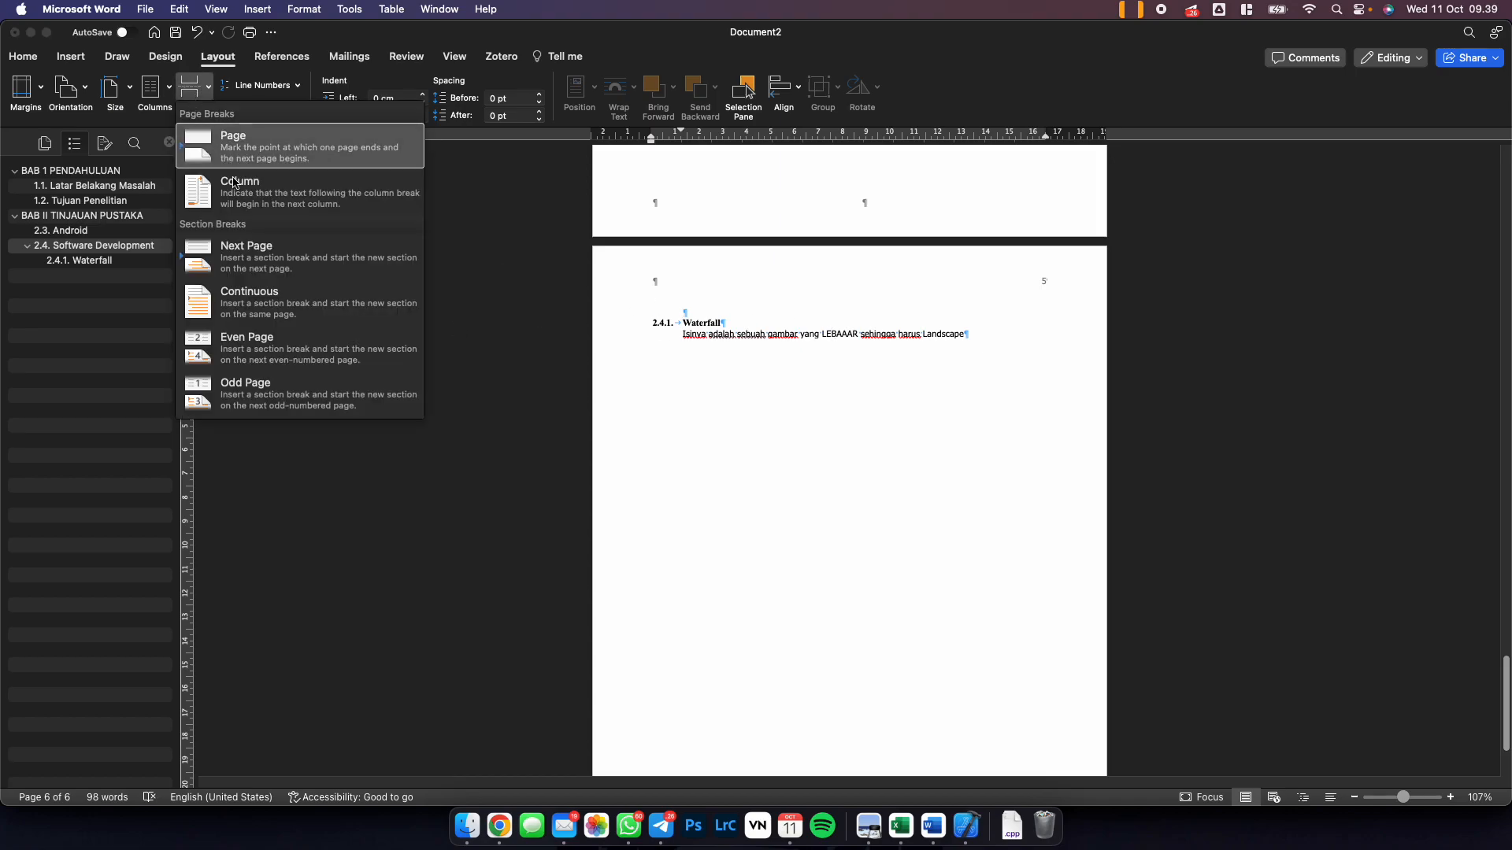
left_click(288, 306)
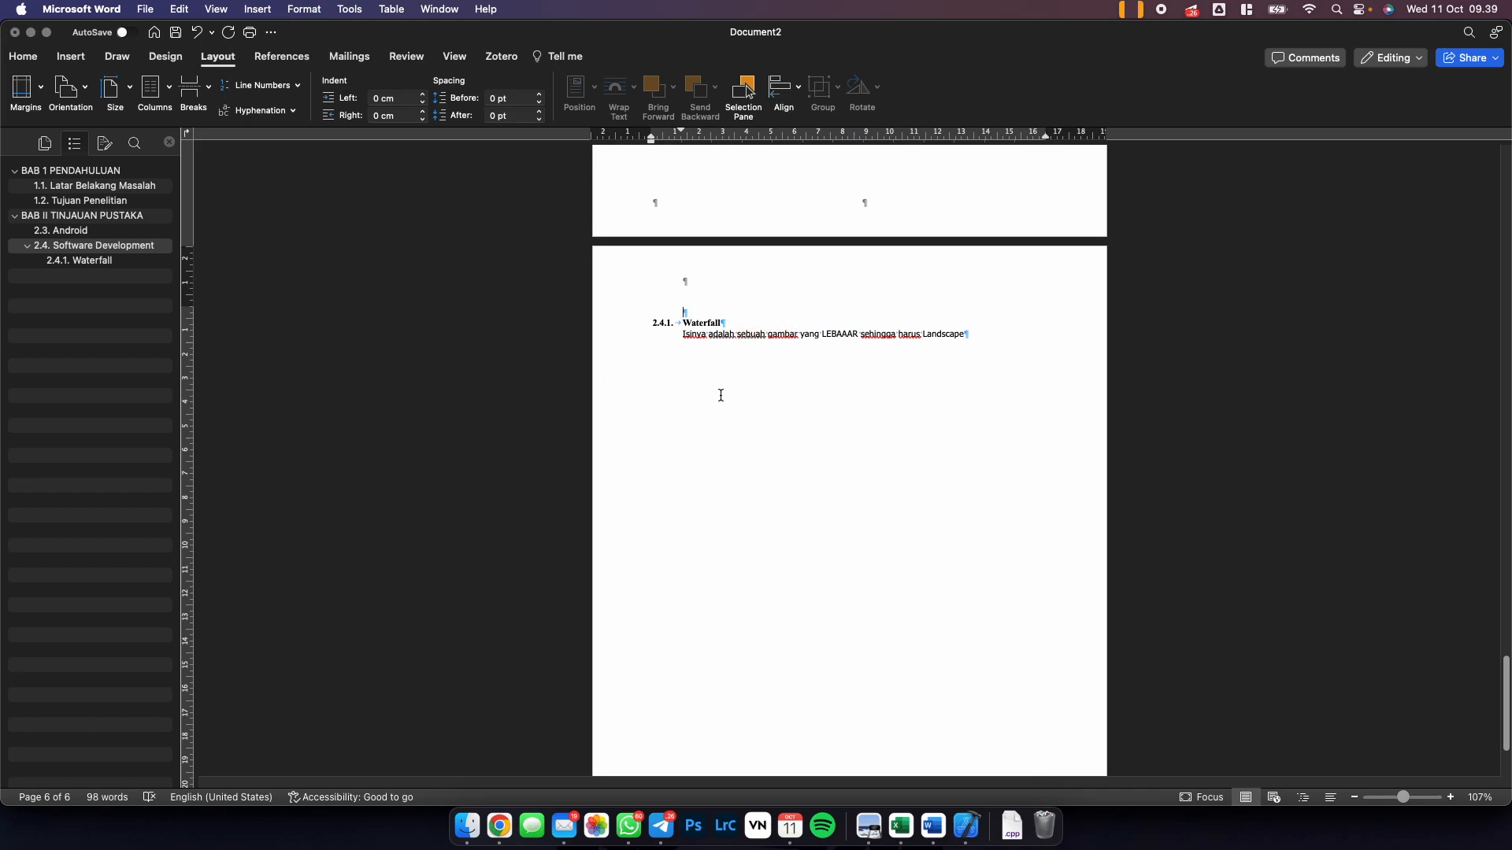
Check which section the Waterfall page's header belongs to and leave header editing.
double_click(707, 262)
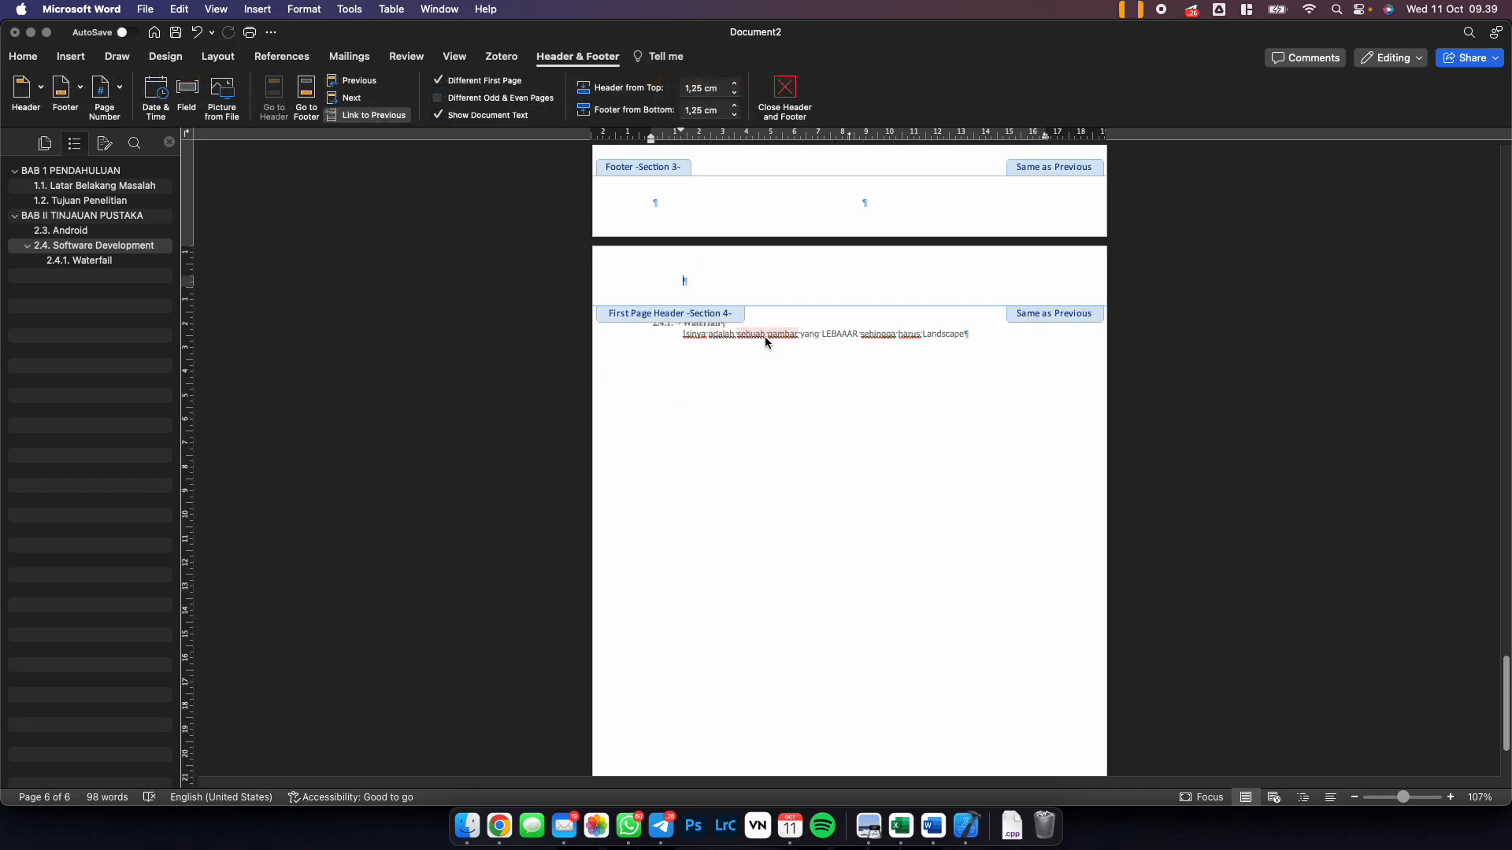
scroll(764, 337, "up", 2)
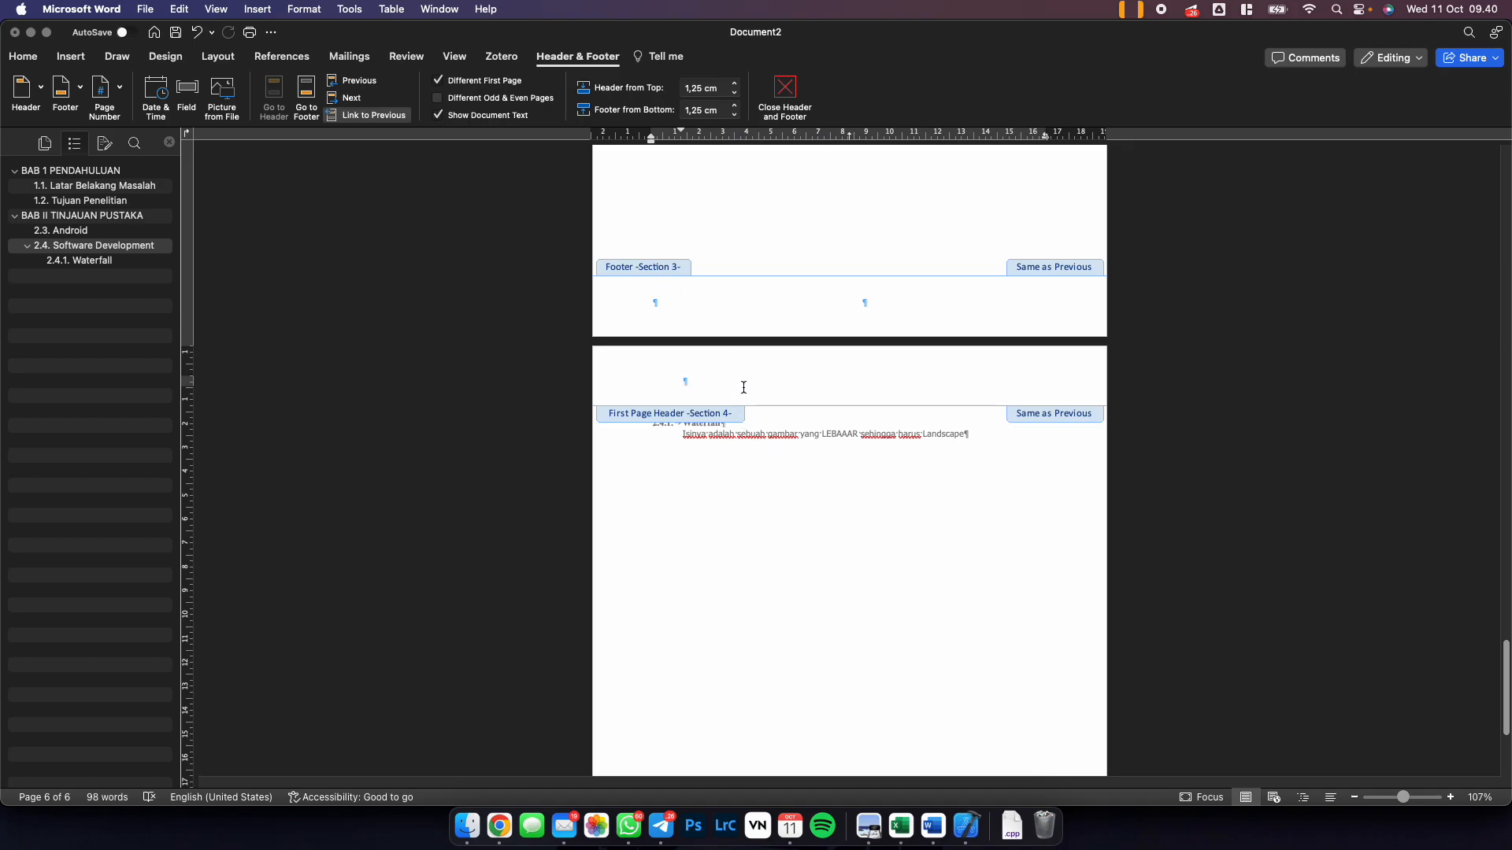
double_click(774, 490)
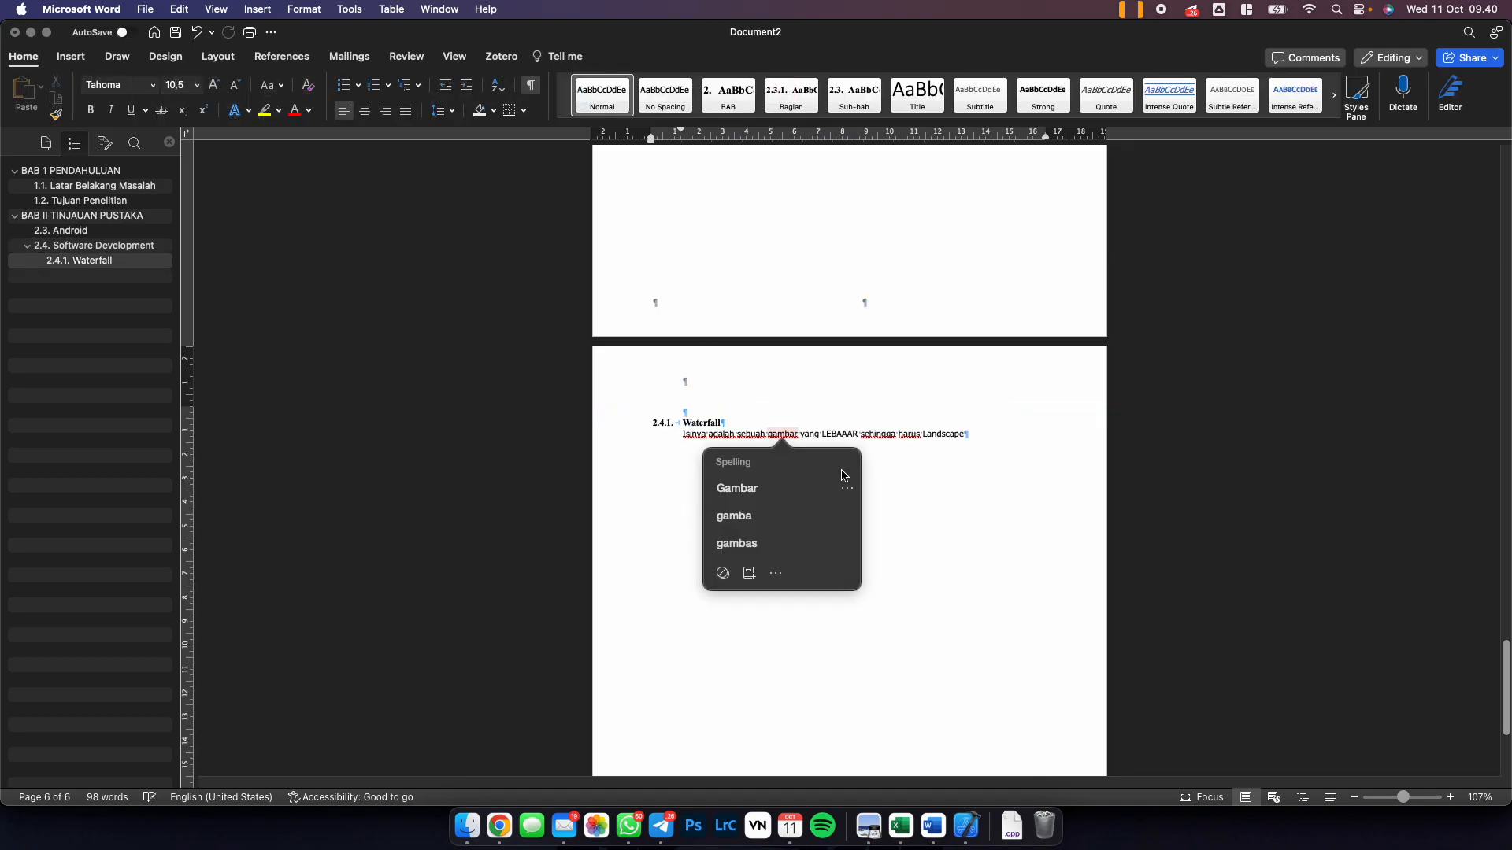
Set the Waterfall section to Landscape orientation and check it against the preceding pages.
left_click(903, 449)
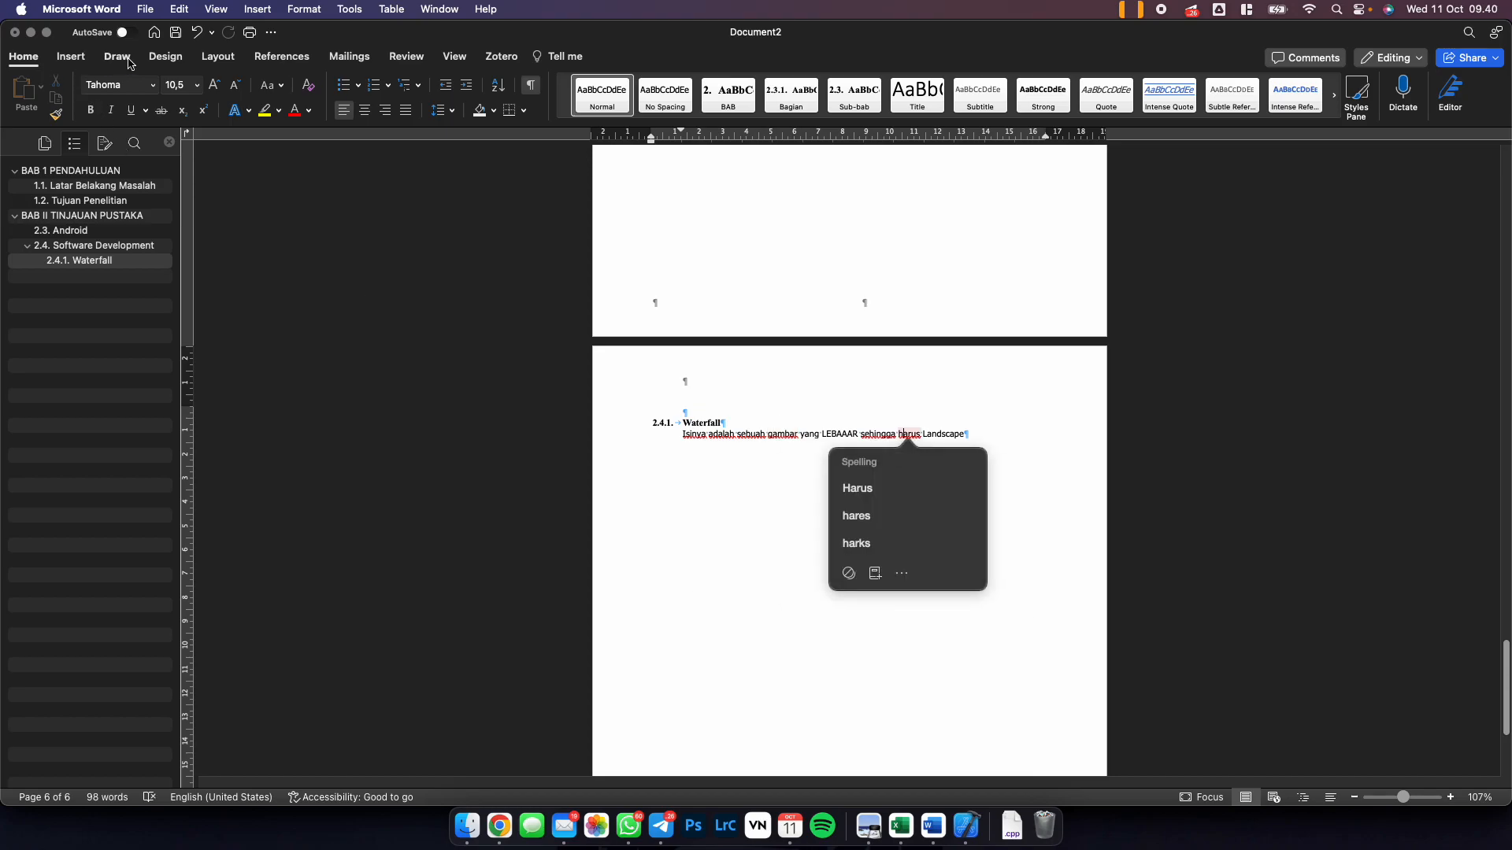
left_click(229, 61)
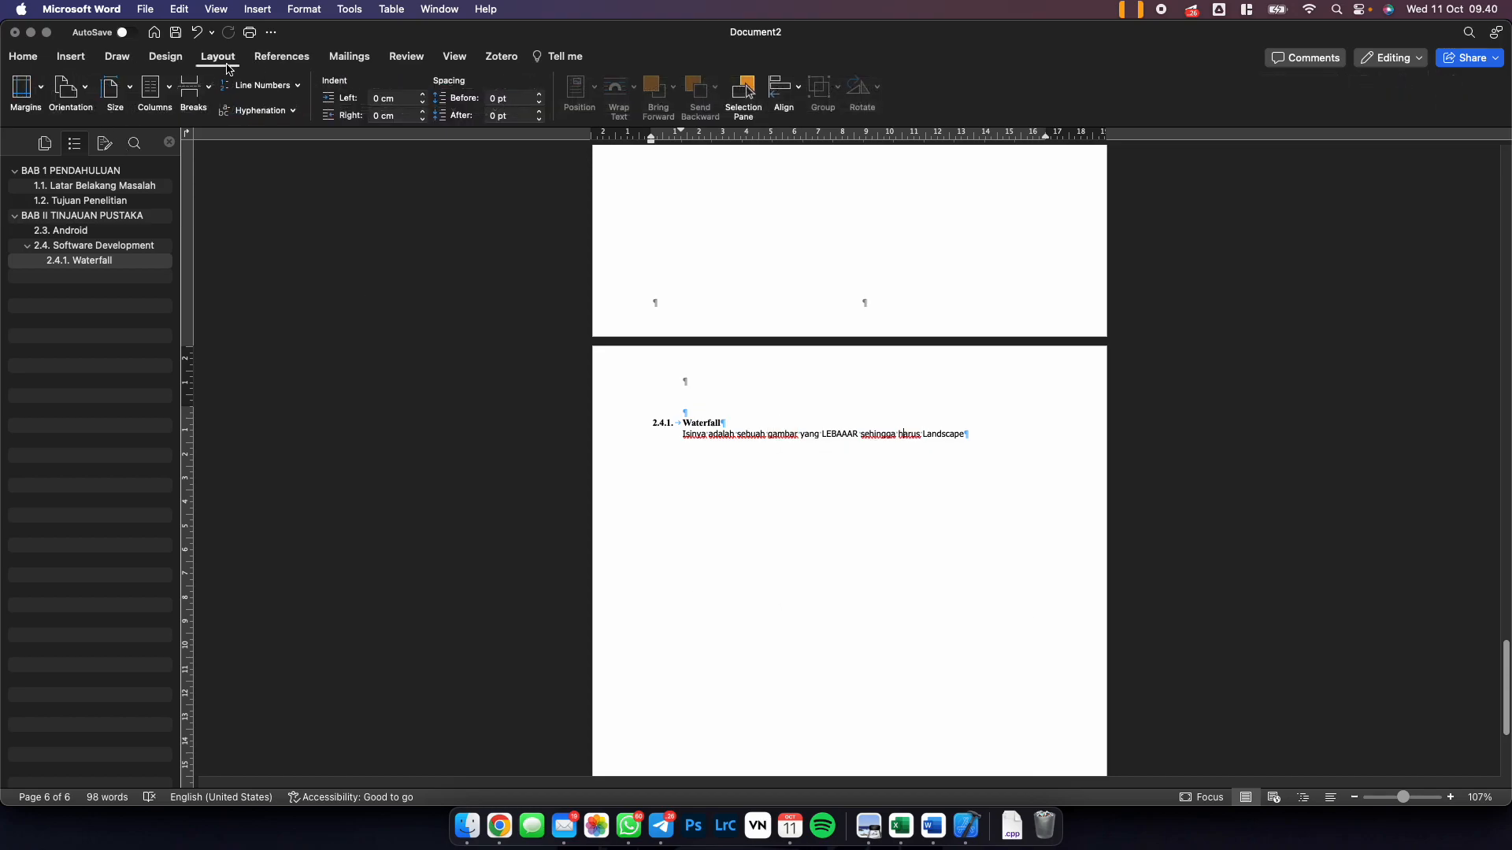
left_click(70, 94)
left_click(100, 153)
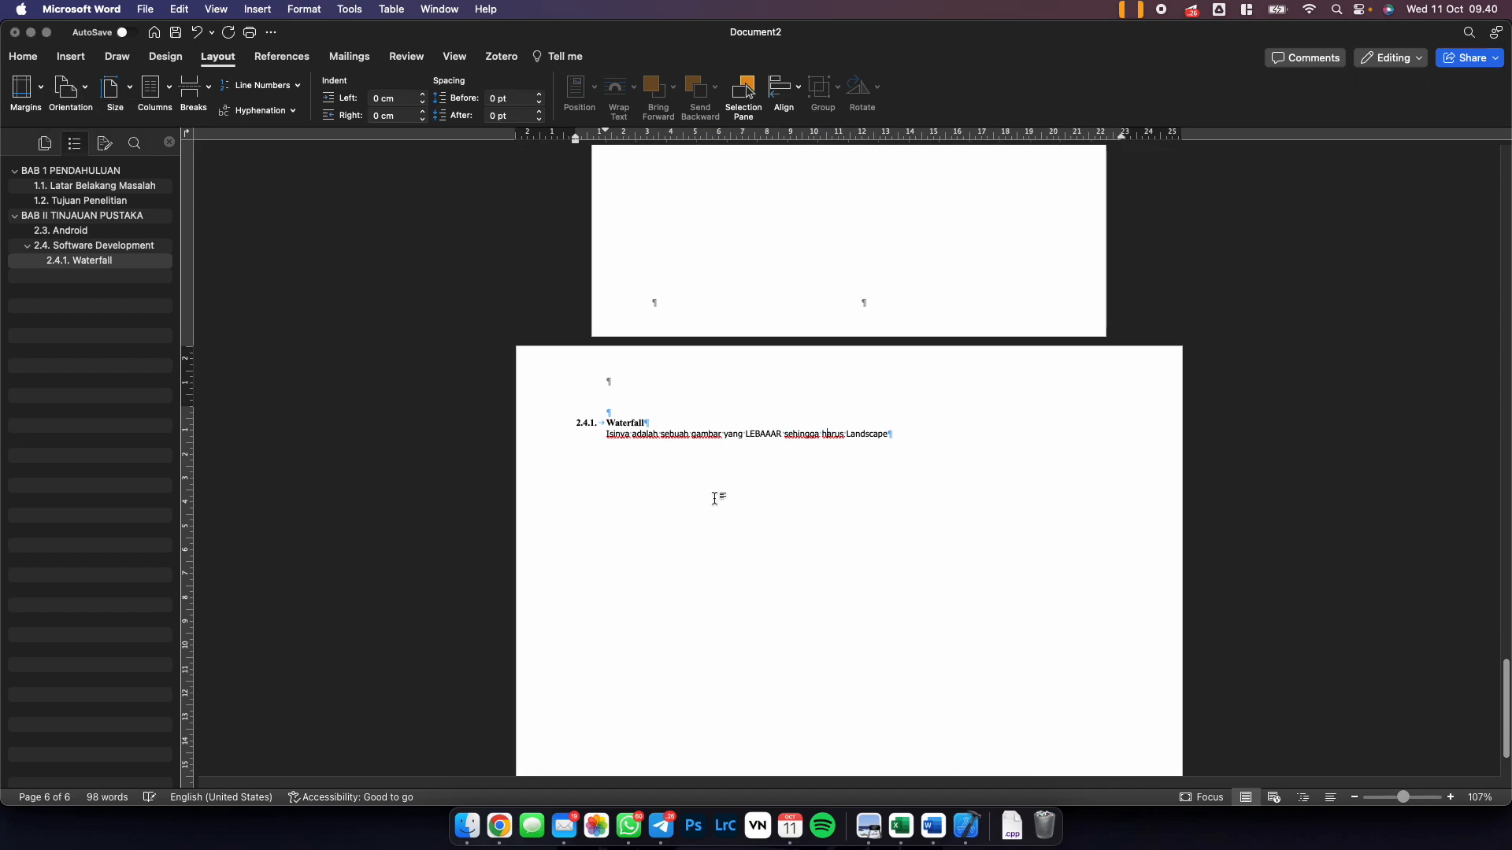
scroll(719, 501, "up", 15)
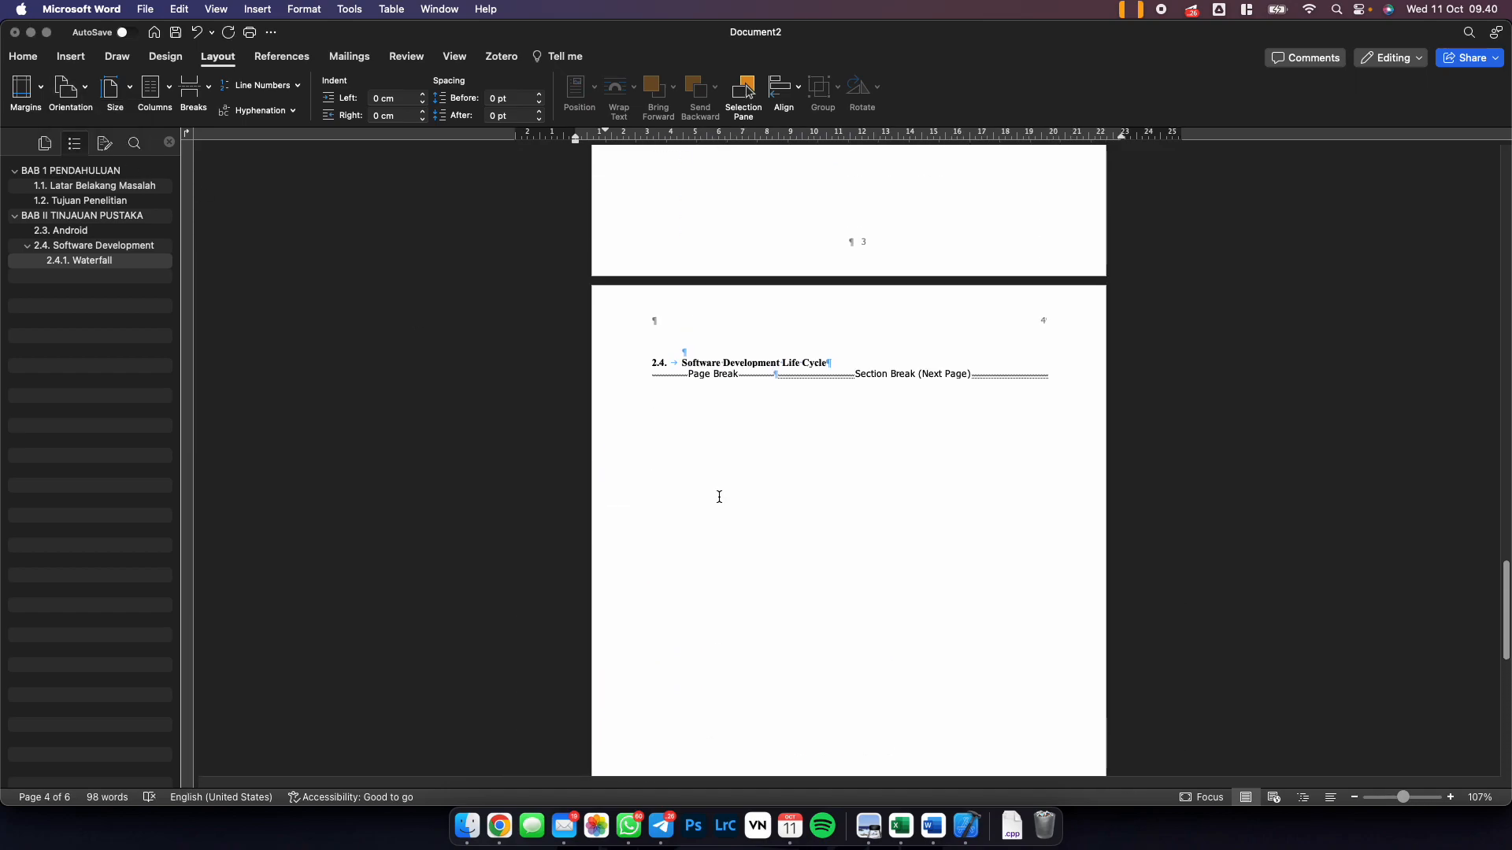
scroll(719, 497, "down", 15)
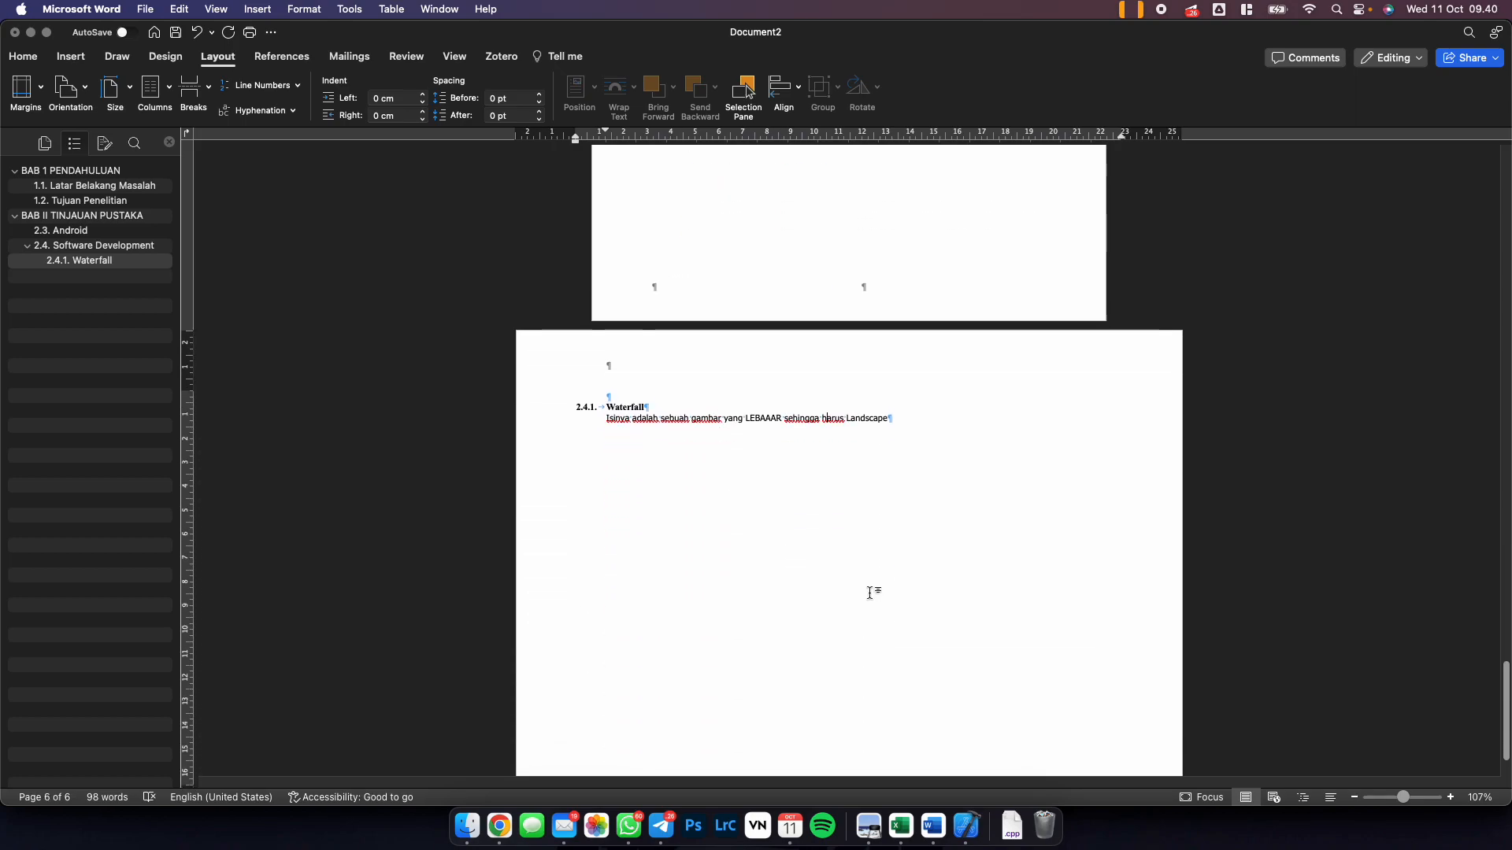
scroll(870, 593, "down", 2)
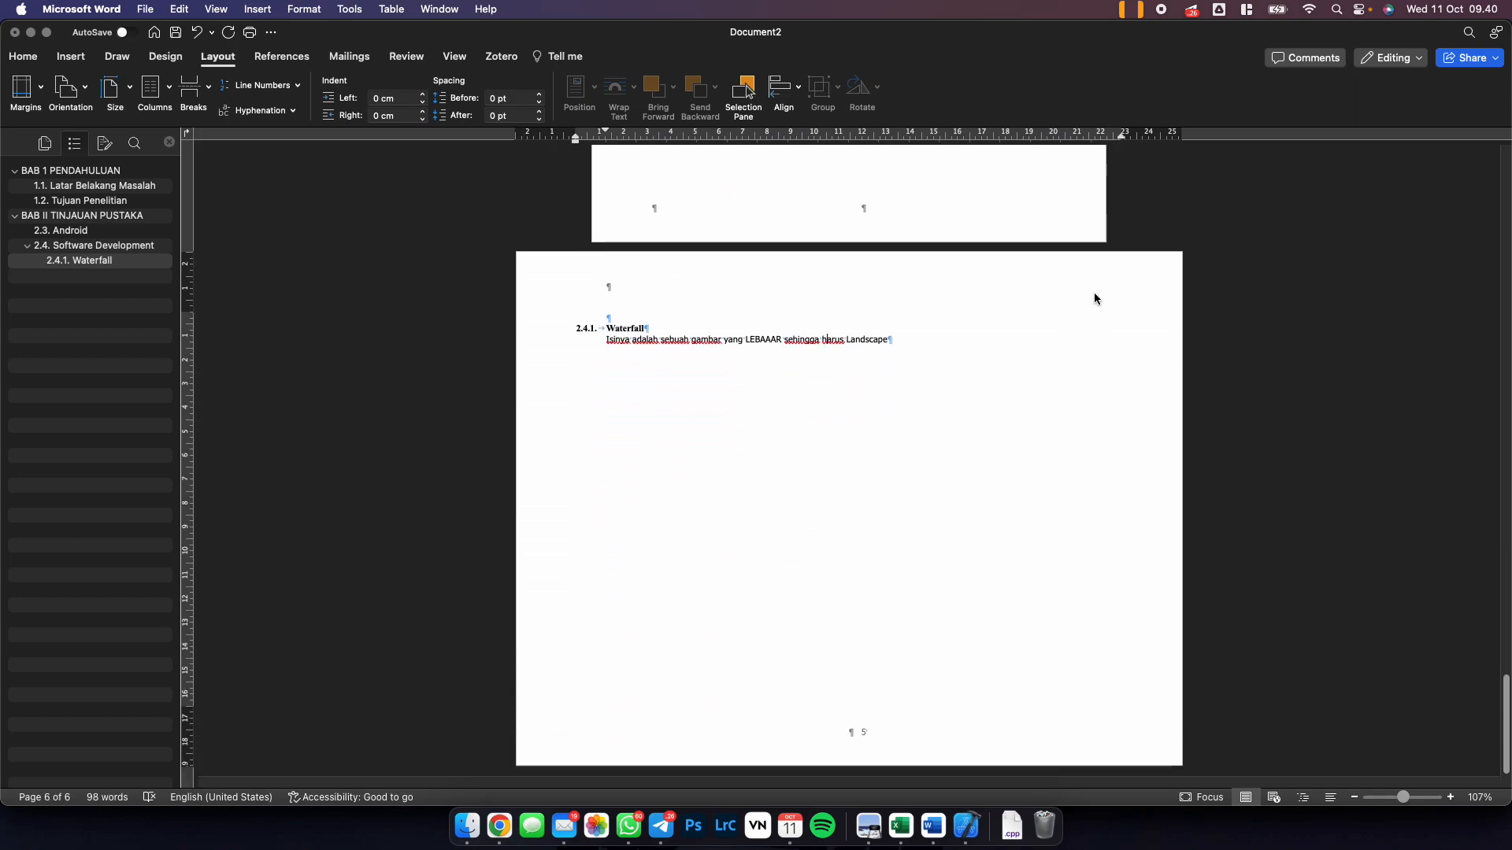
Disable Different First Page for Section 4, the landscape Waterfall section, and leave header and footer editing.
double_click(894, 740)
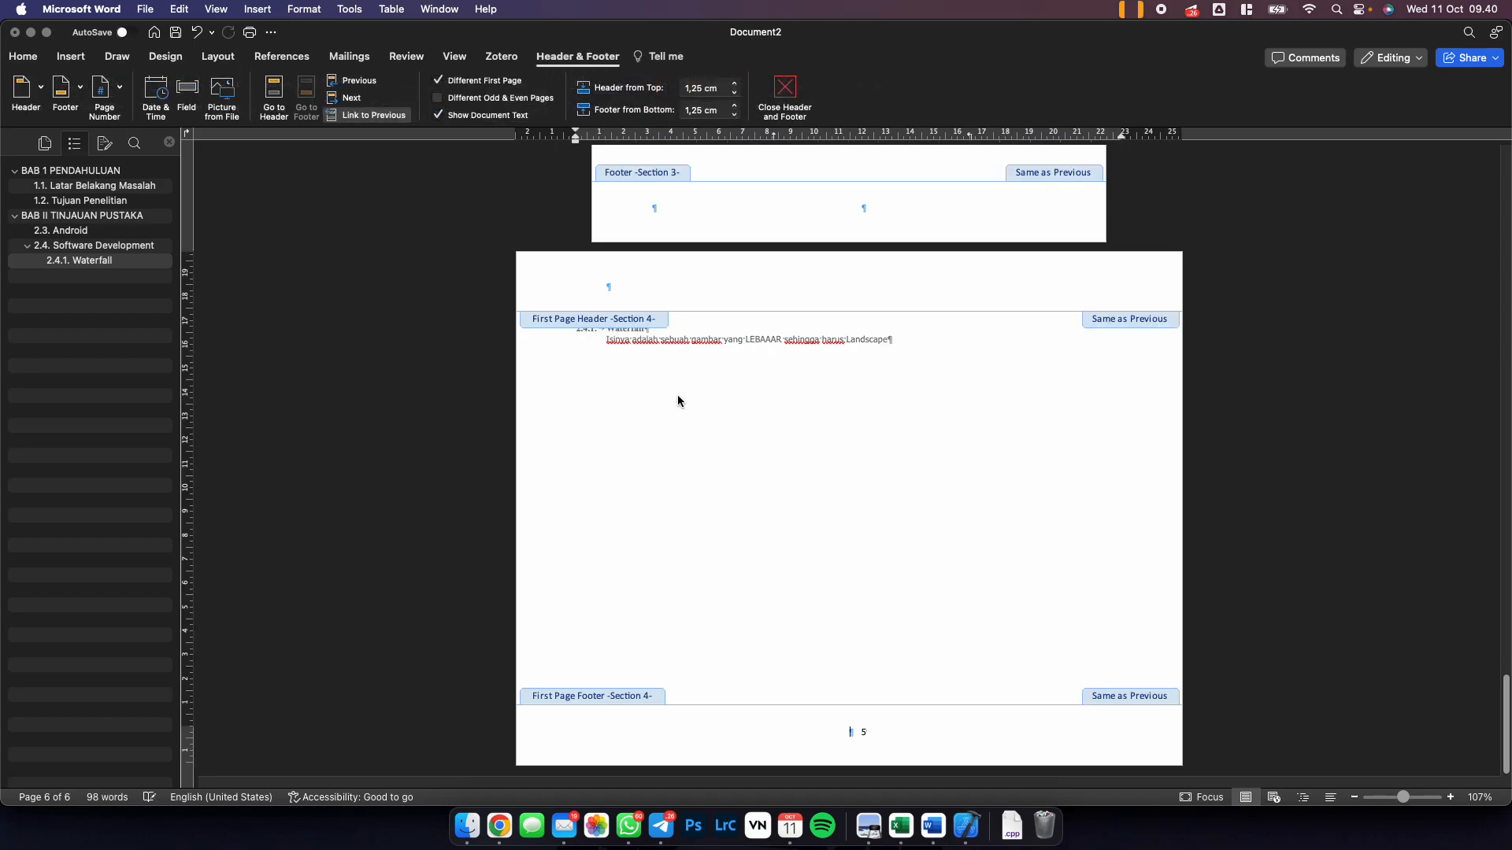
left_click(467, 84)
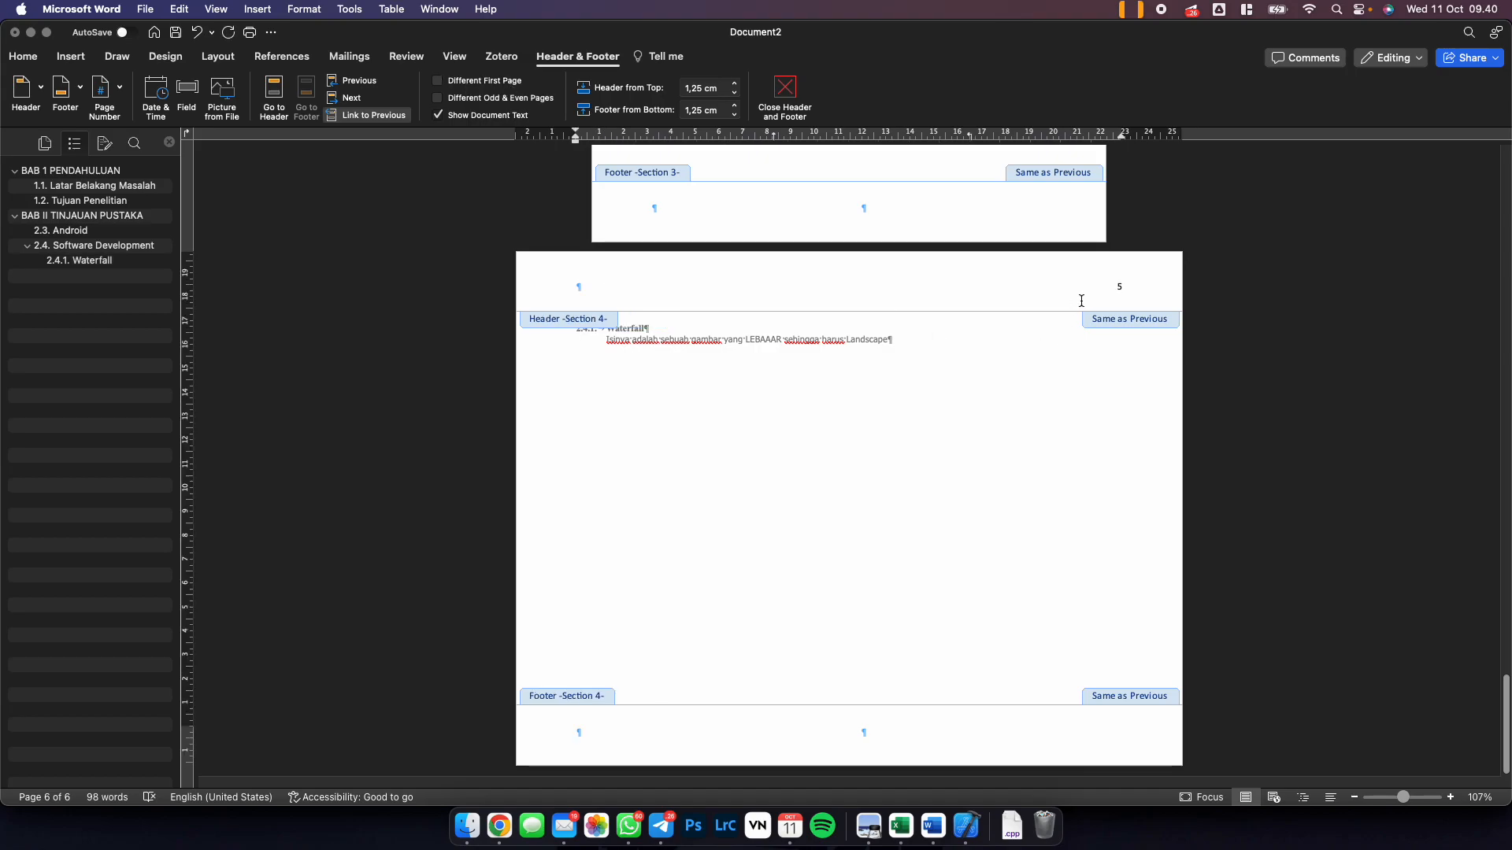
left_click(516, 82)
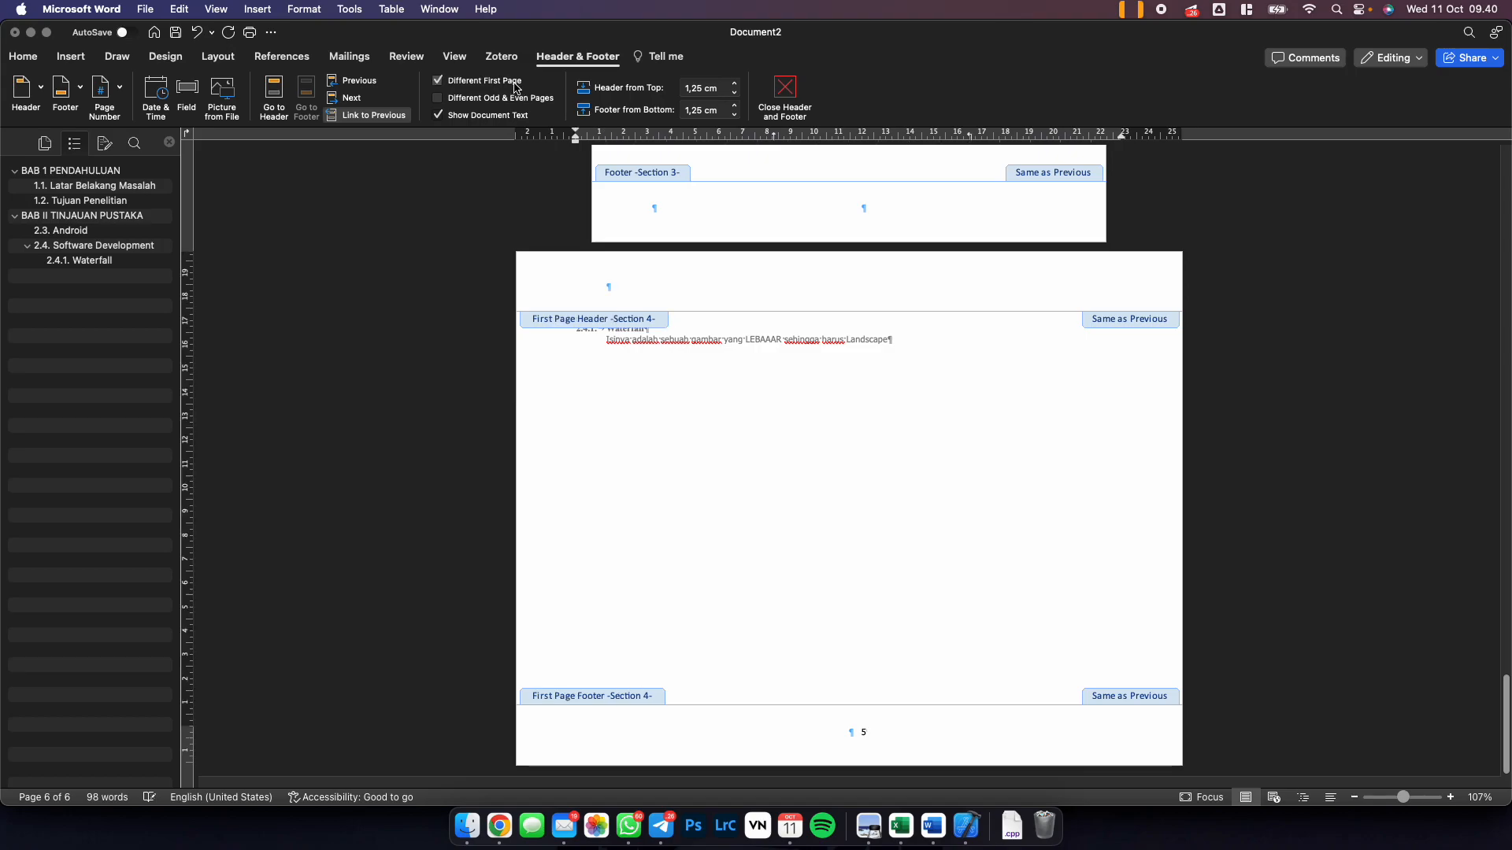
scroll(707, 200, "up", 3)
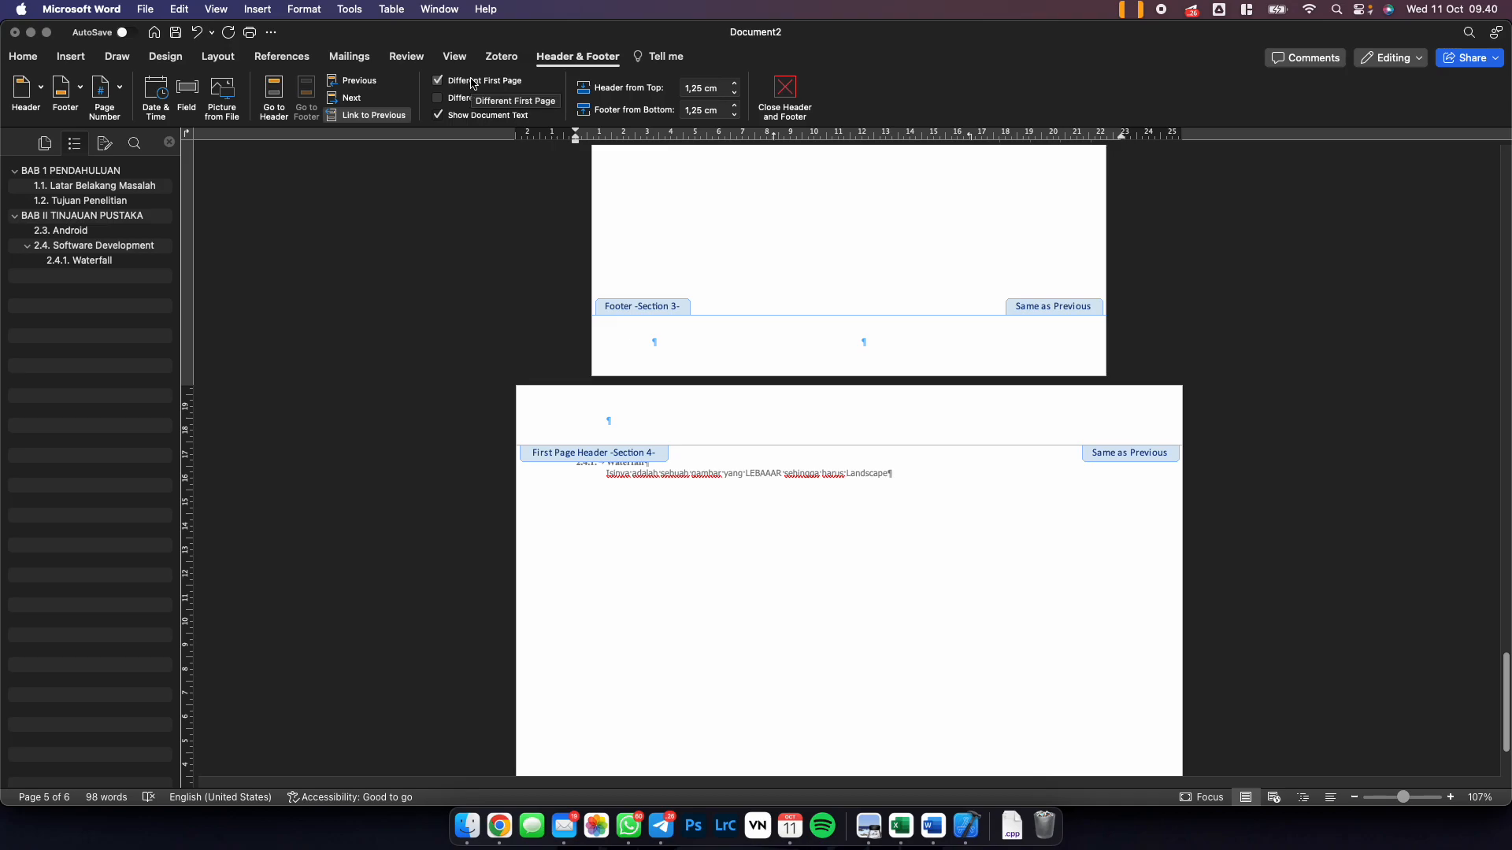
left_click(438, 81)
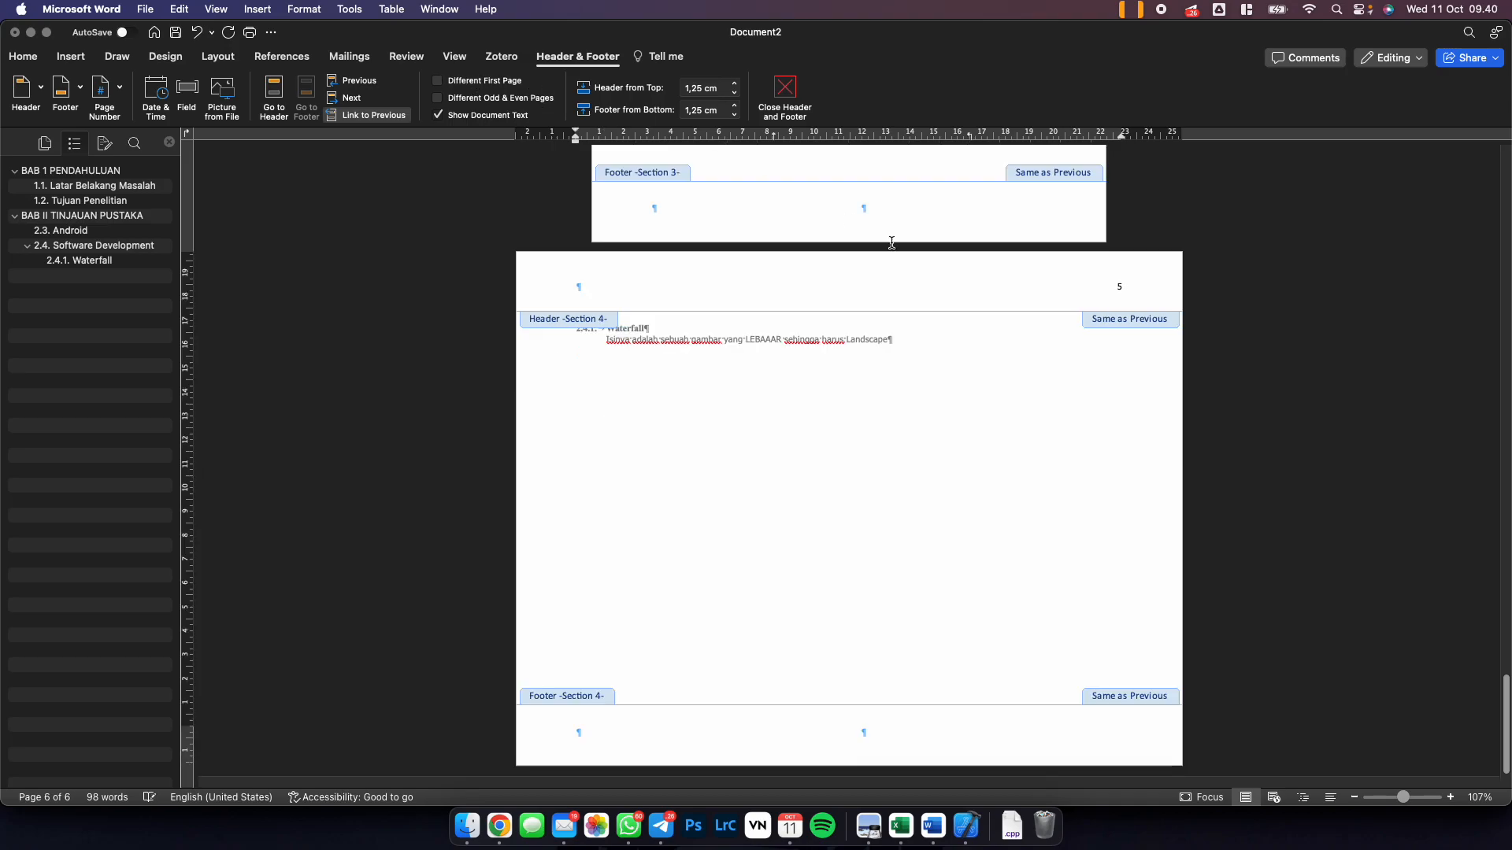
double_click(924, 447)
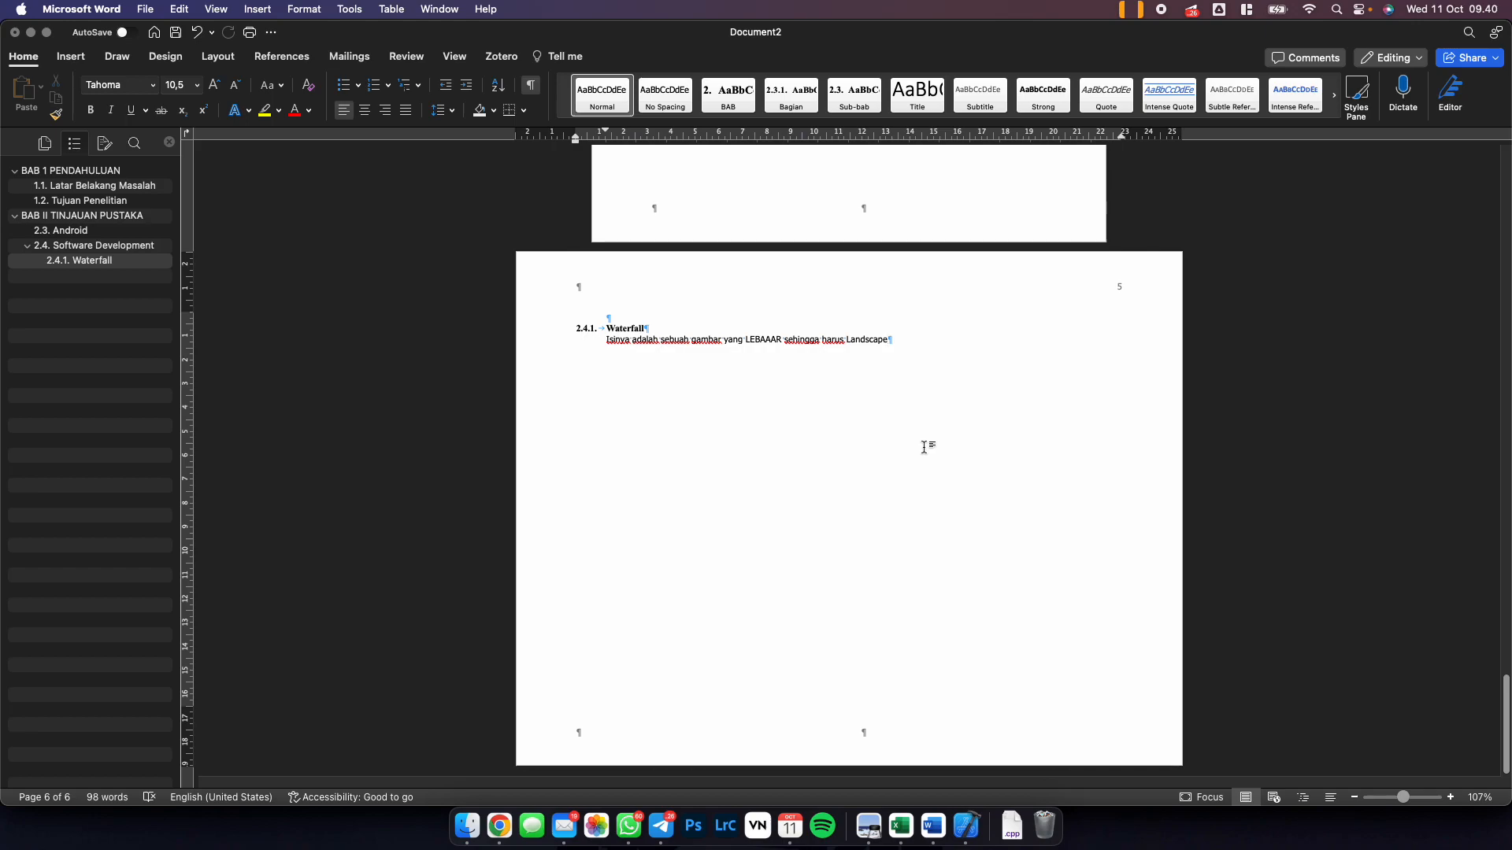
Add the line "DAFTAR ISI" above the section break at the end of the first page's text.
scroll(779, 370, "up", 3)
scroll(779, 370, "up", 20)
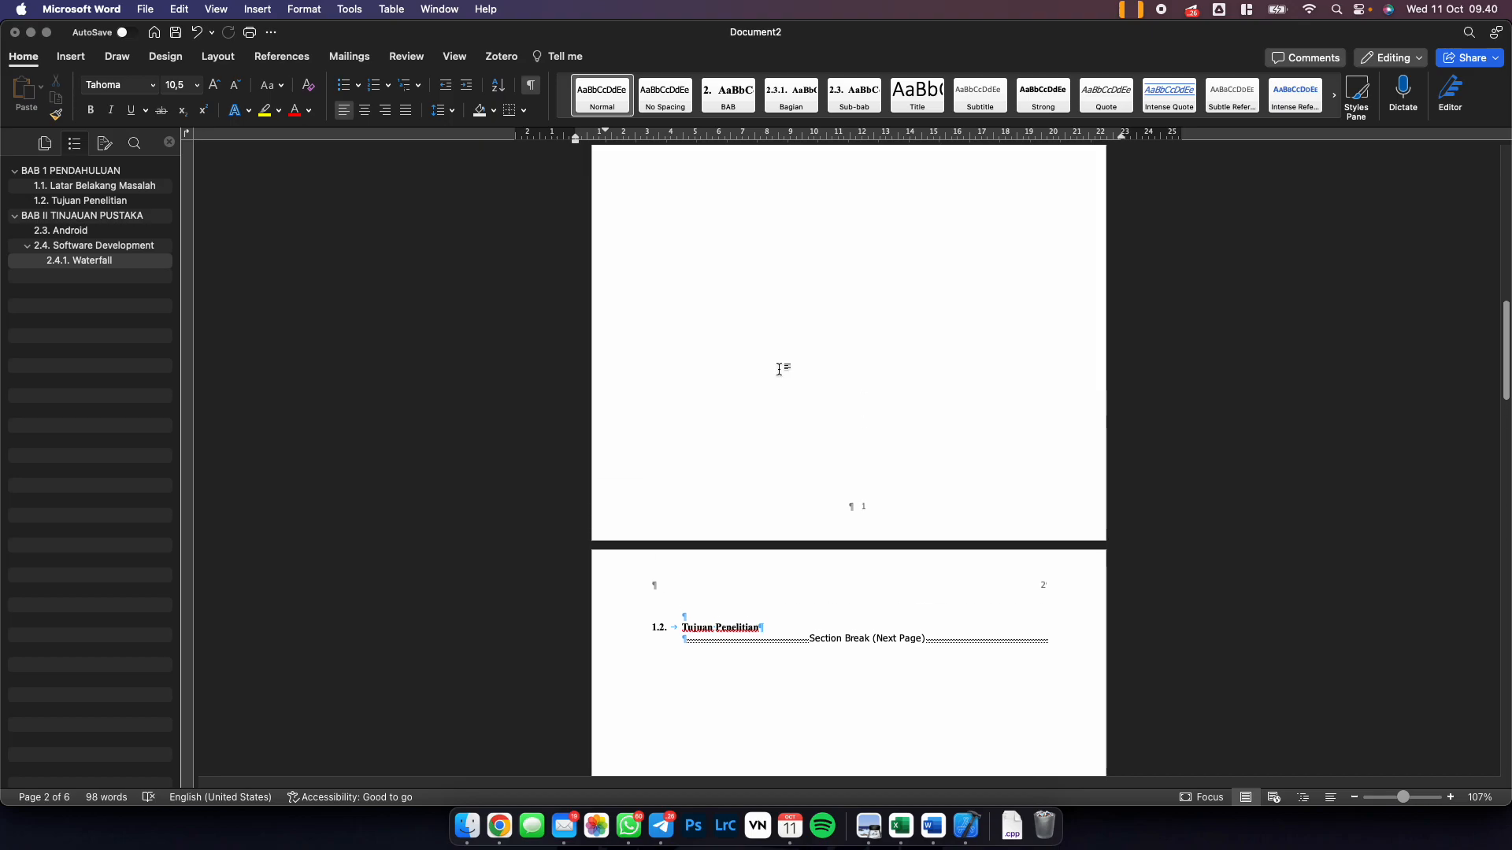
scroll(779, 370, "up", 6)
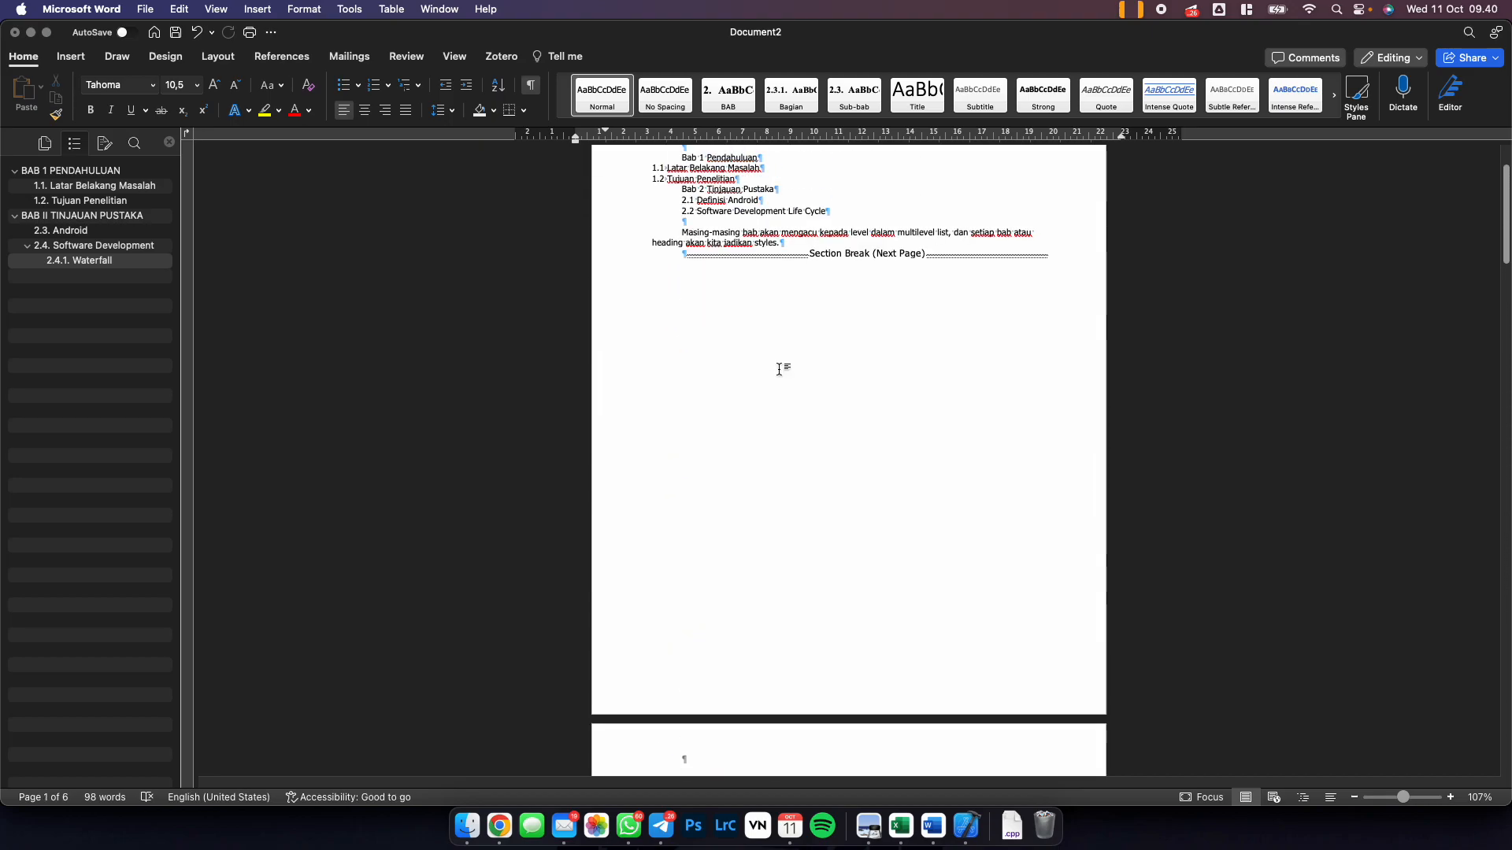
left_click(796, 243)
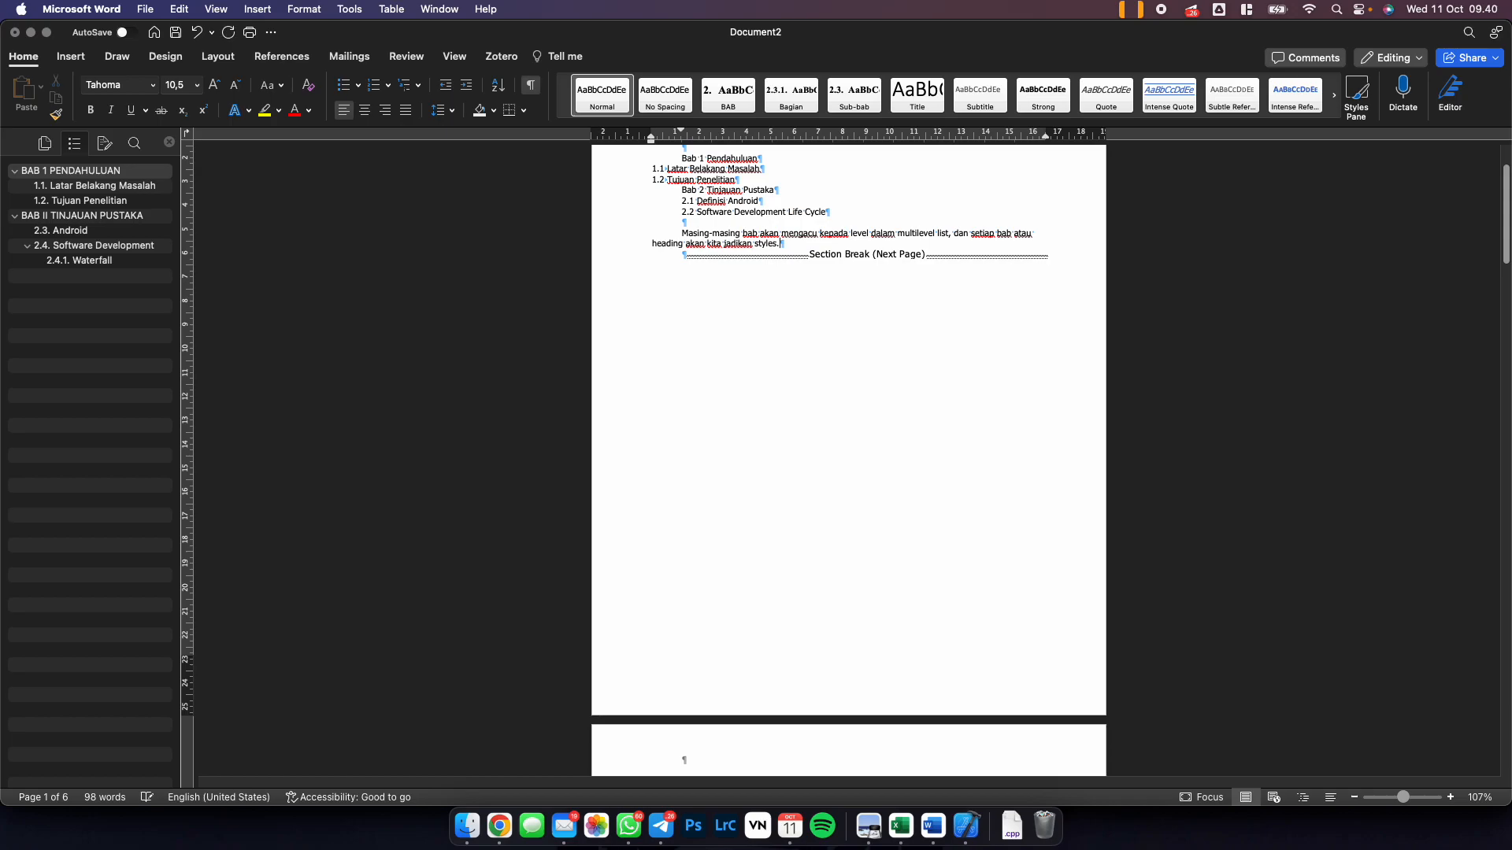
key("Return")
type("DAFTAR ")
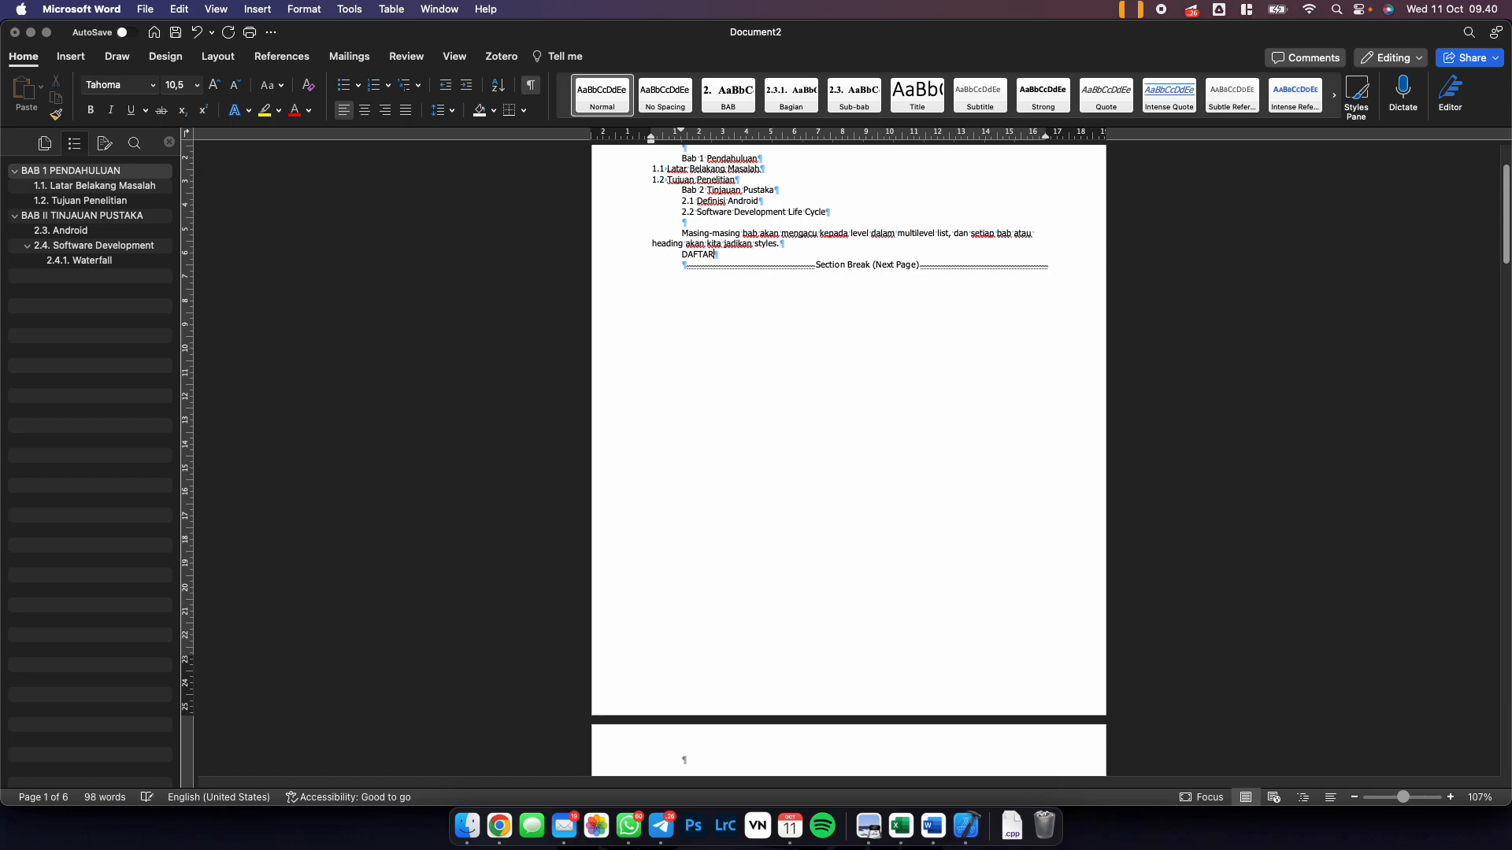
type("ISI")
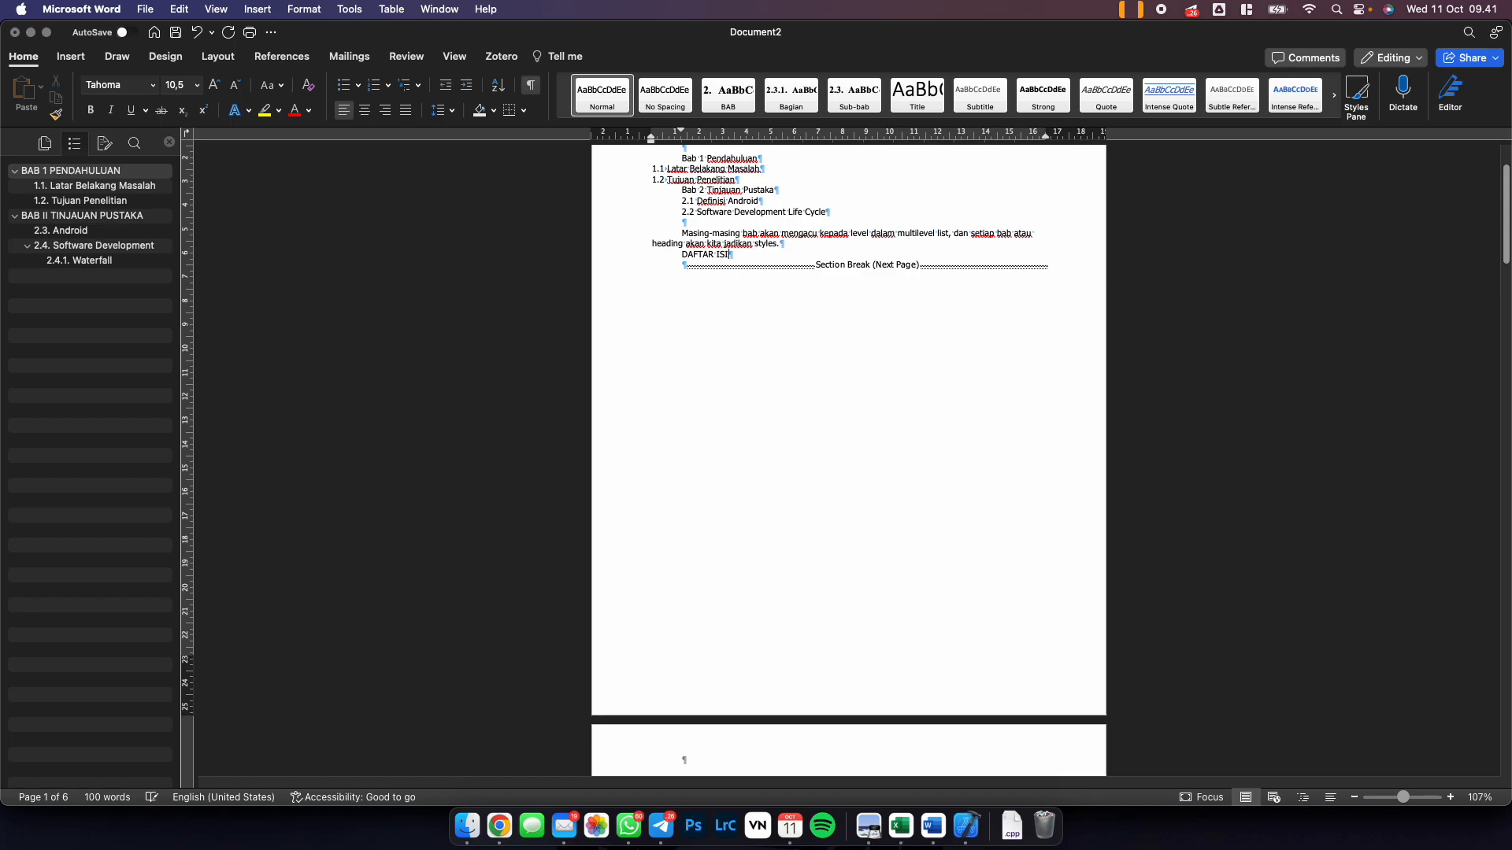
Apply the BAB style to the DAFTAR ISI line and remove its automatic chapter number.
left_click(710, 108)
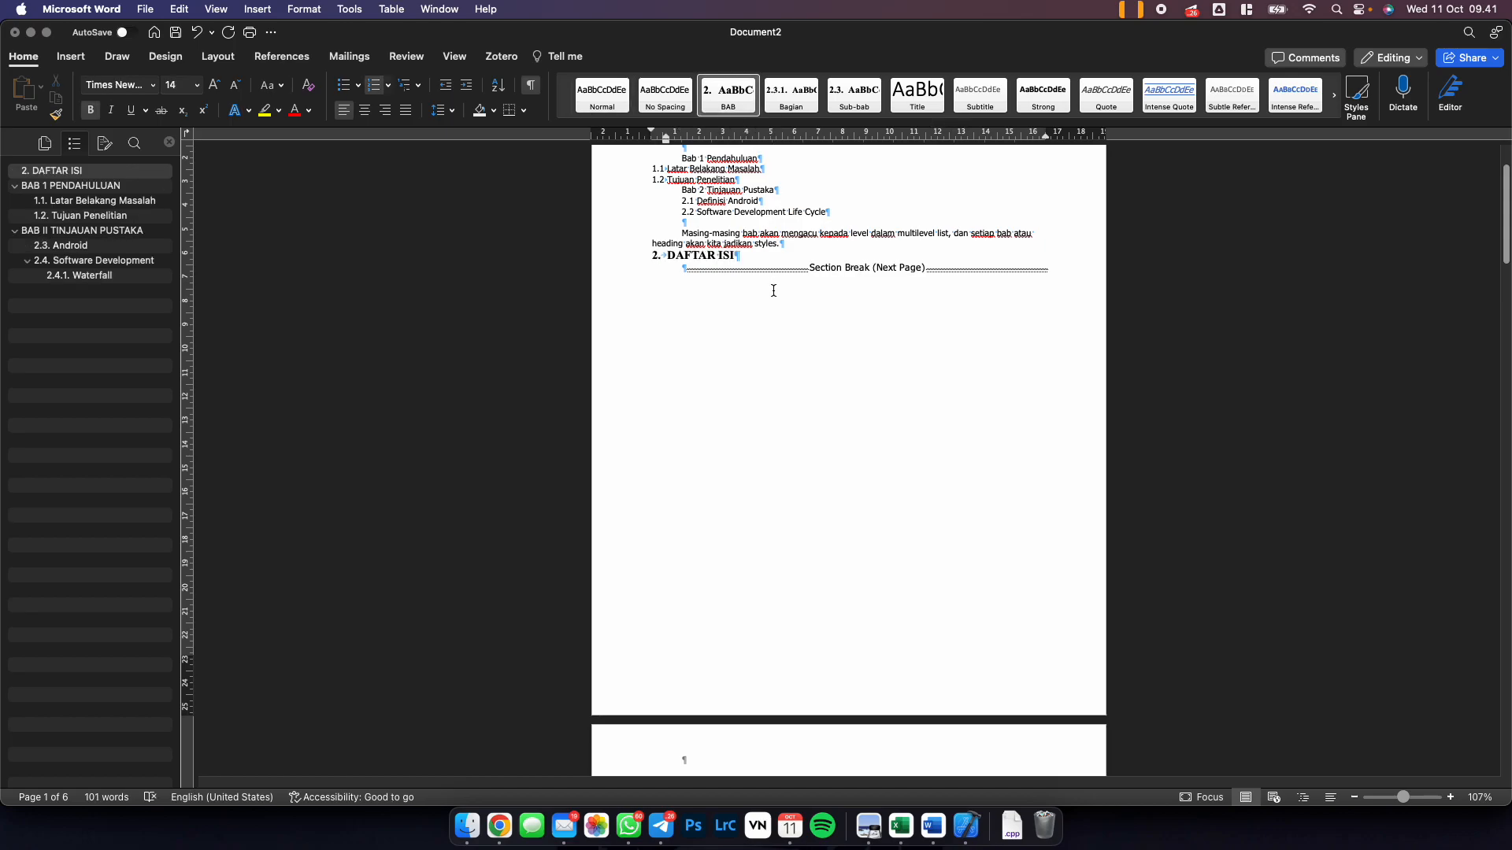
left_click(666, 256)
key("BackSpace")
key("BackSpace")
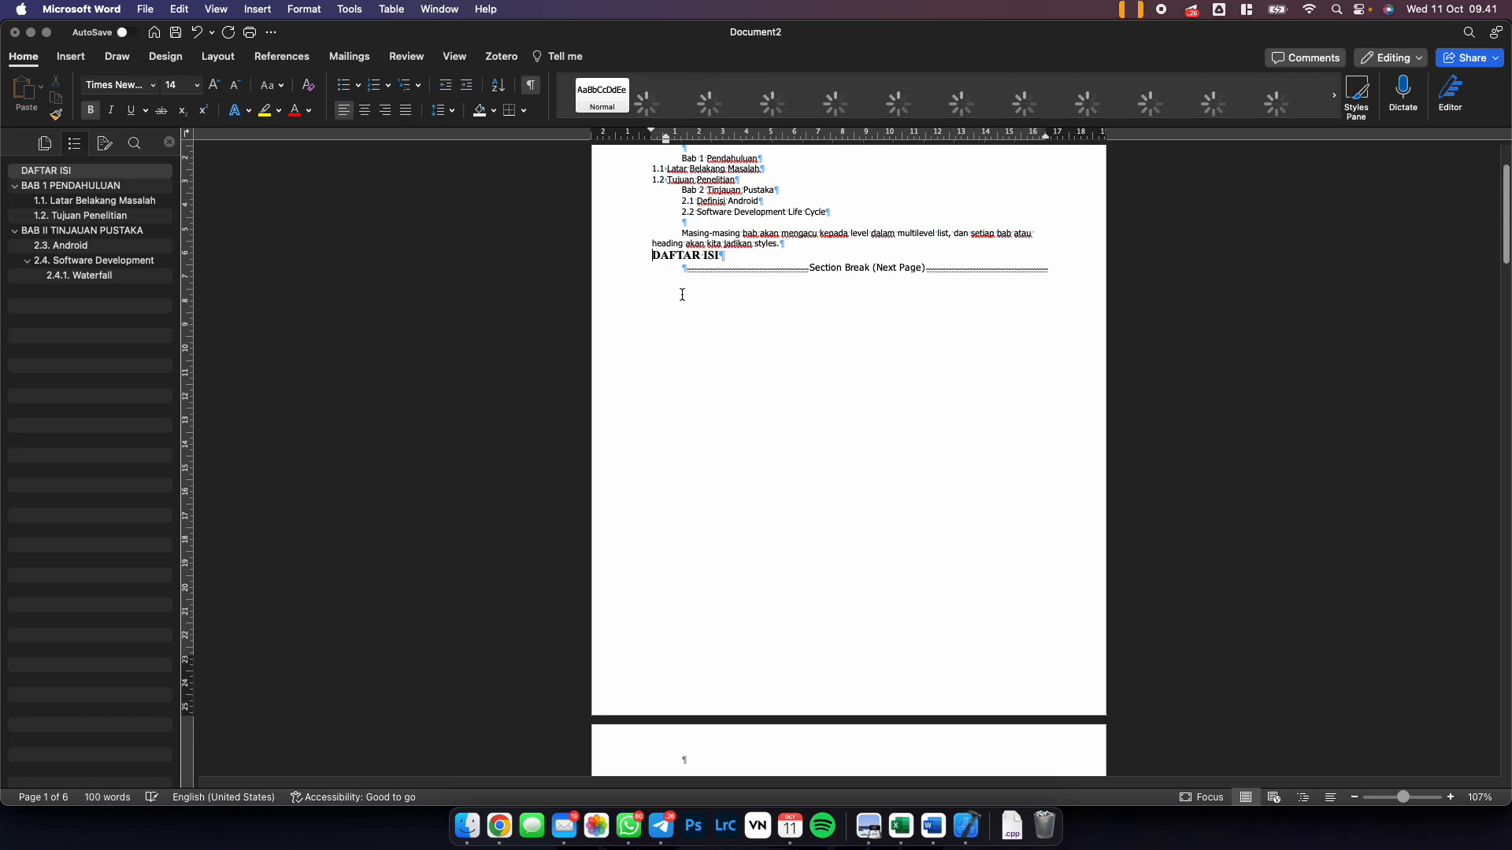
Center the DAFTAR ISI heading and insert a Next Page section break before it.
key("super+e")
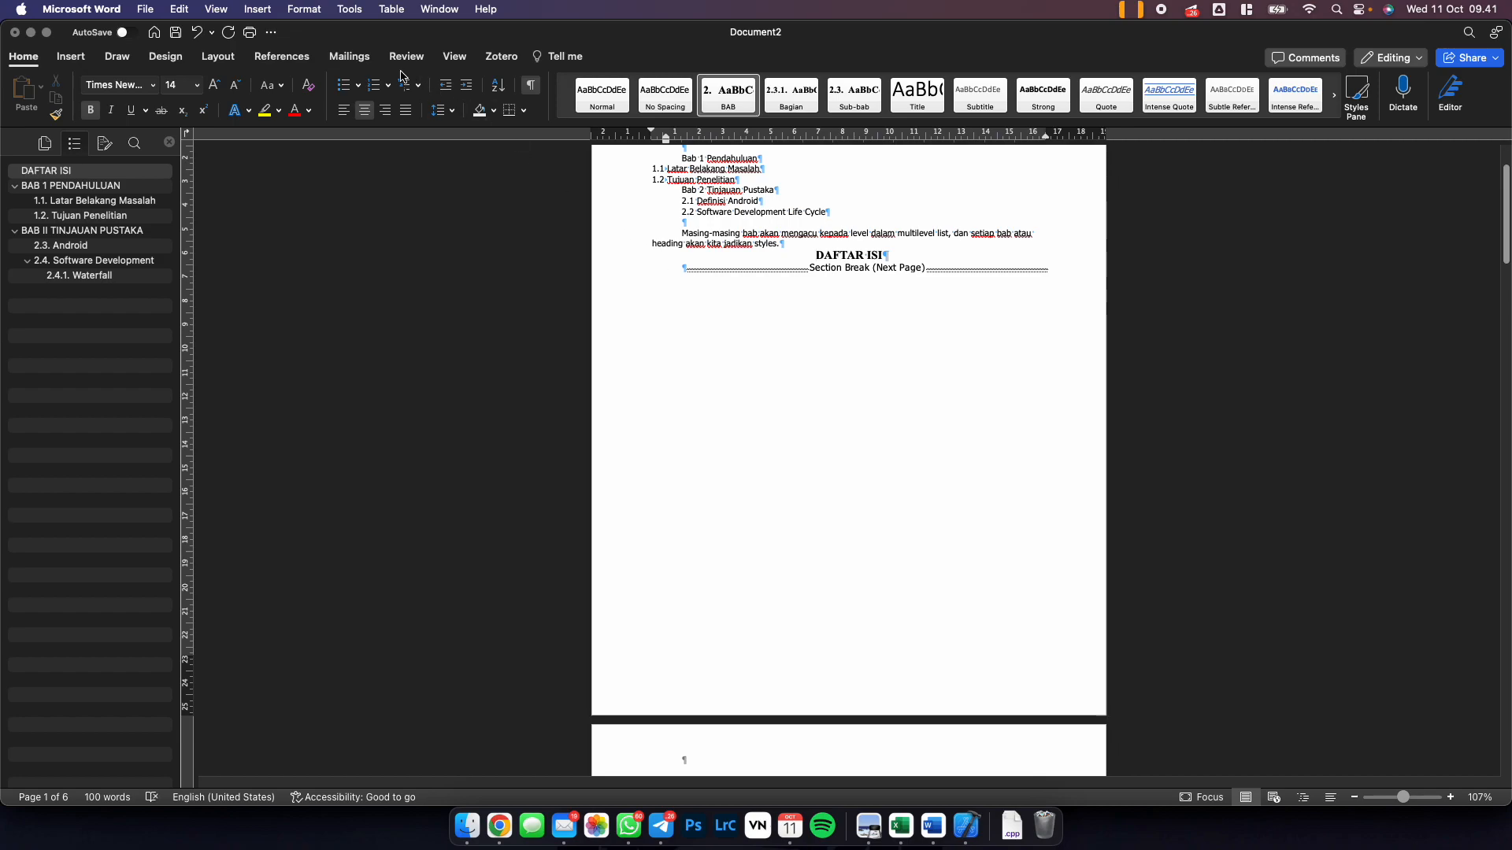
left_click(212, 61)
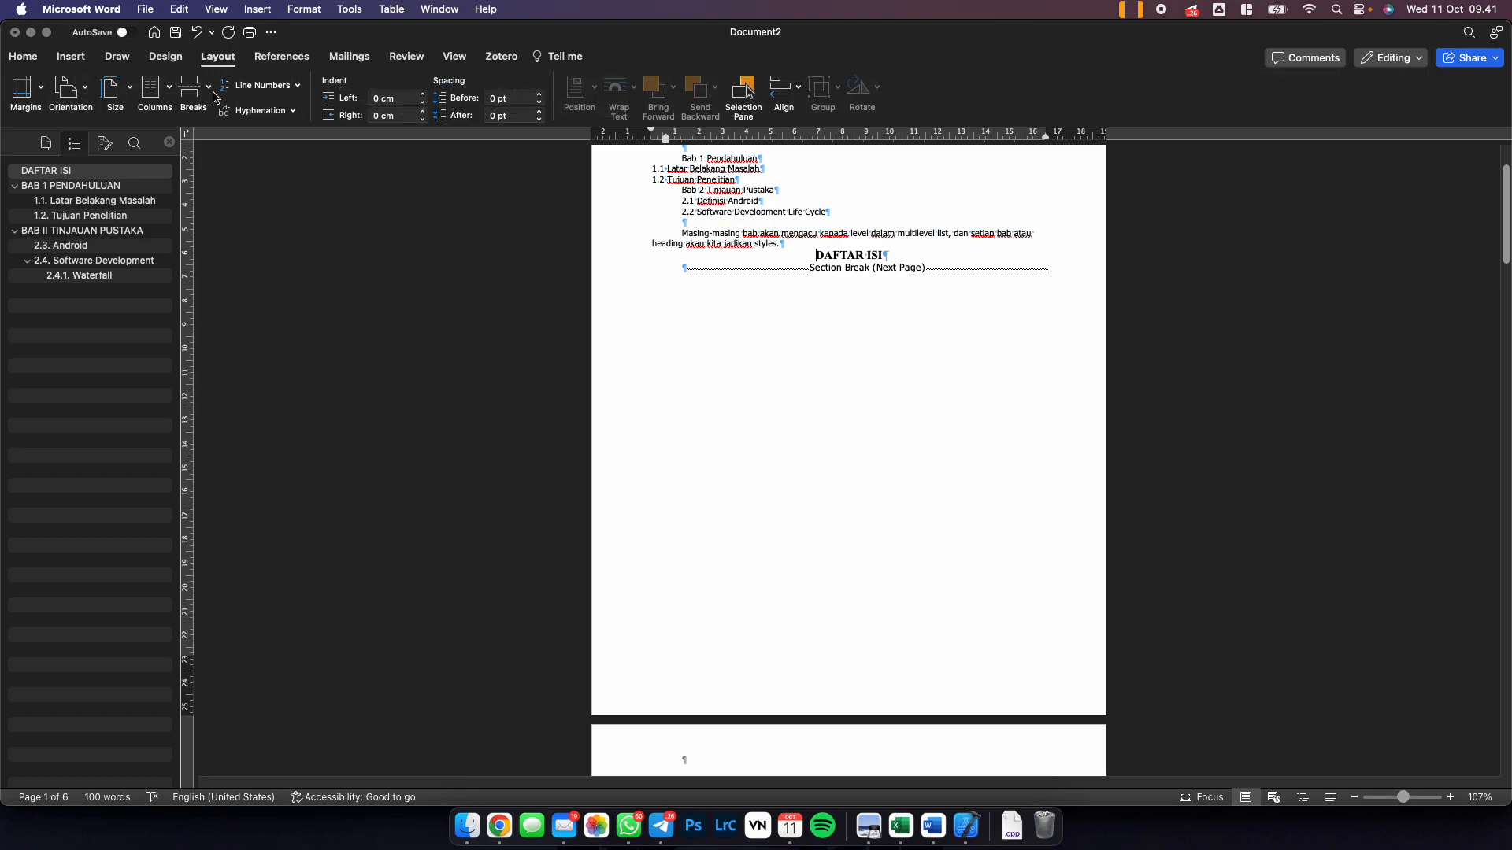
left_click(199, 89)
left_click(252, 252)
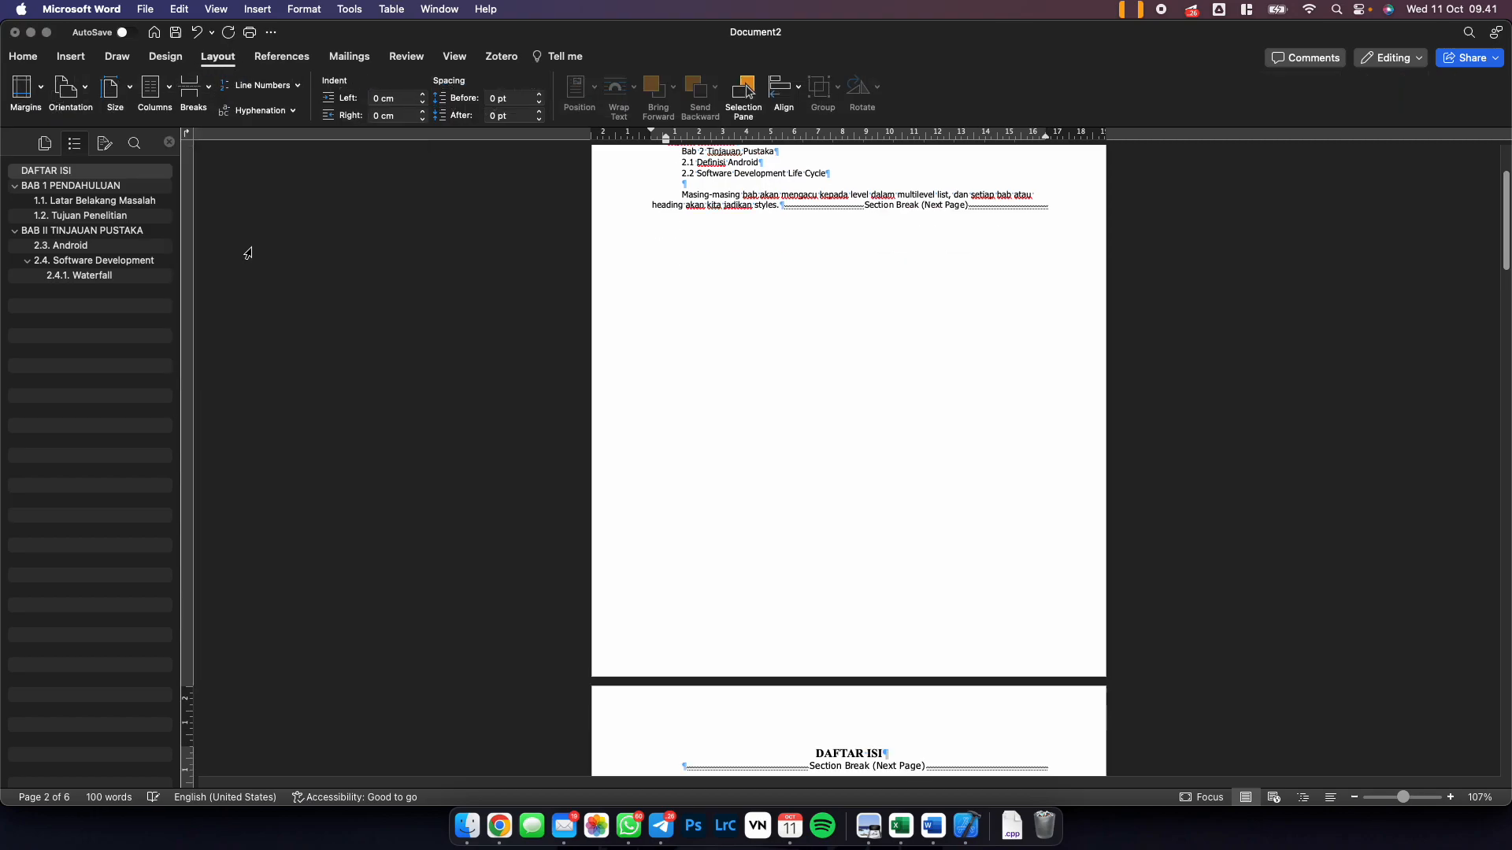
Add two blank paragraphs between the DAFTAR ISI heading and its section break.
scroll(950, 484, "down", 3)
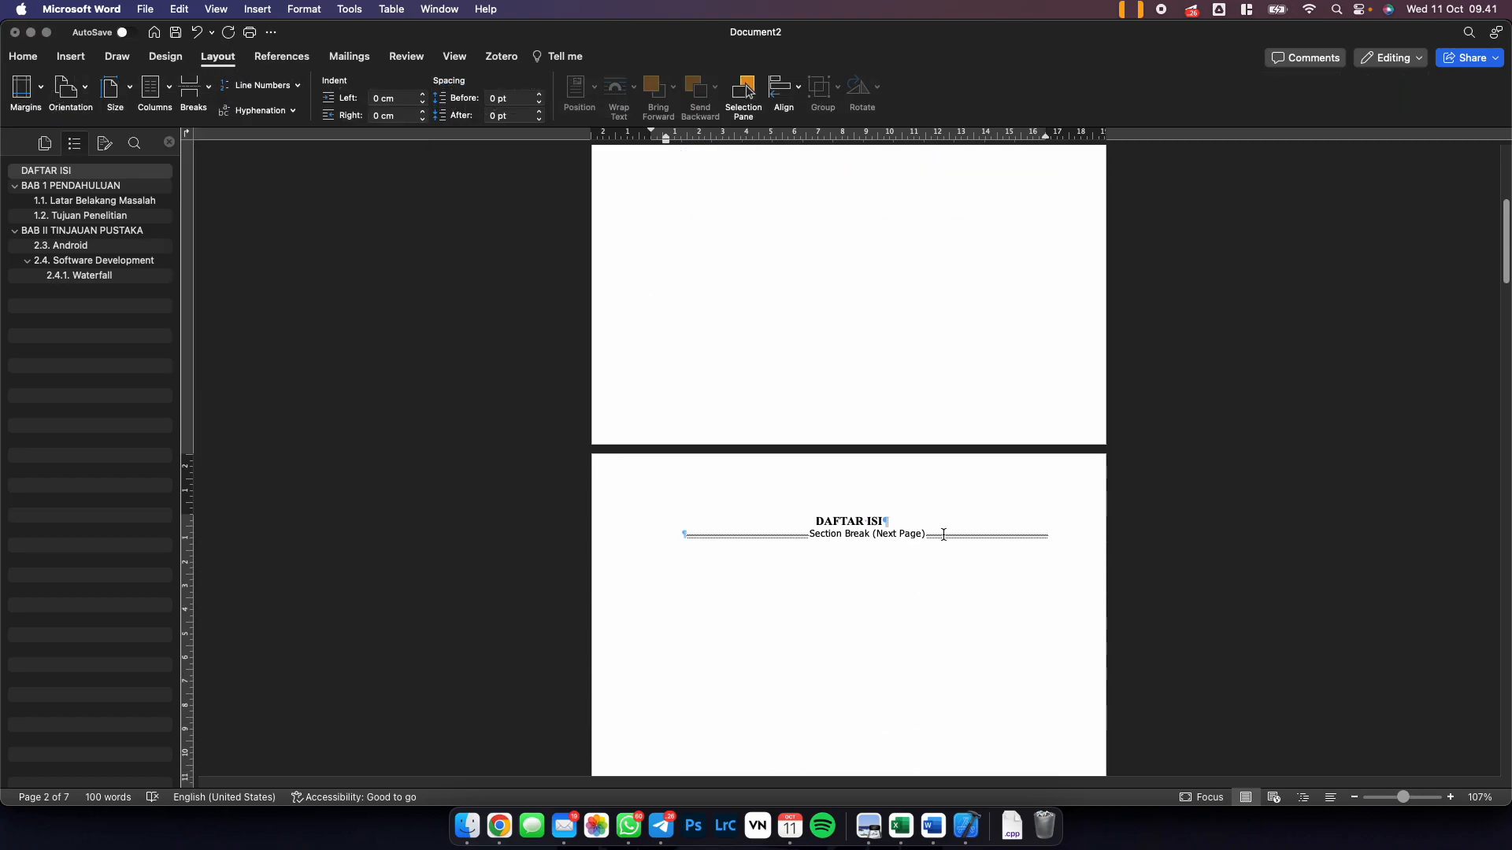
key("Return")
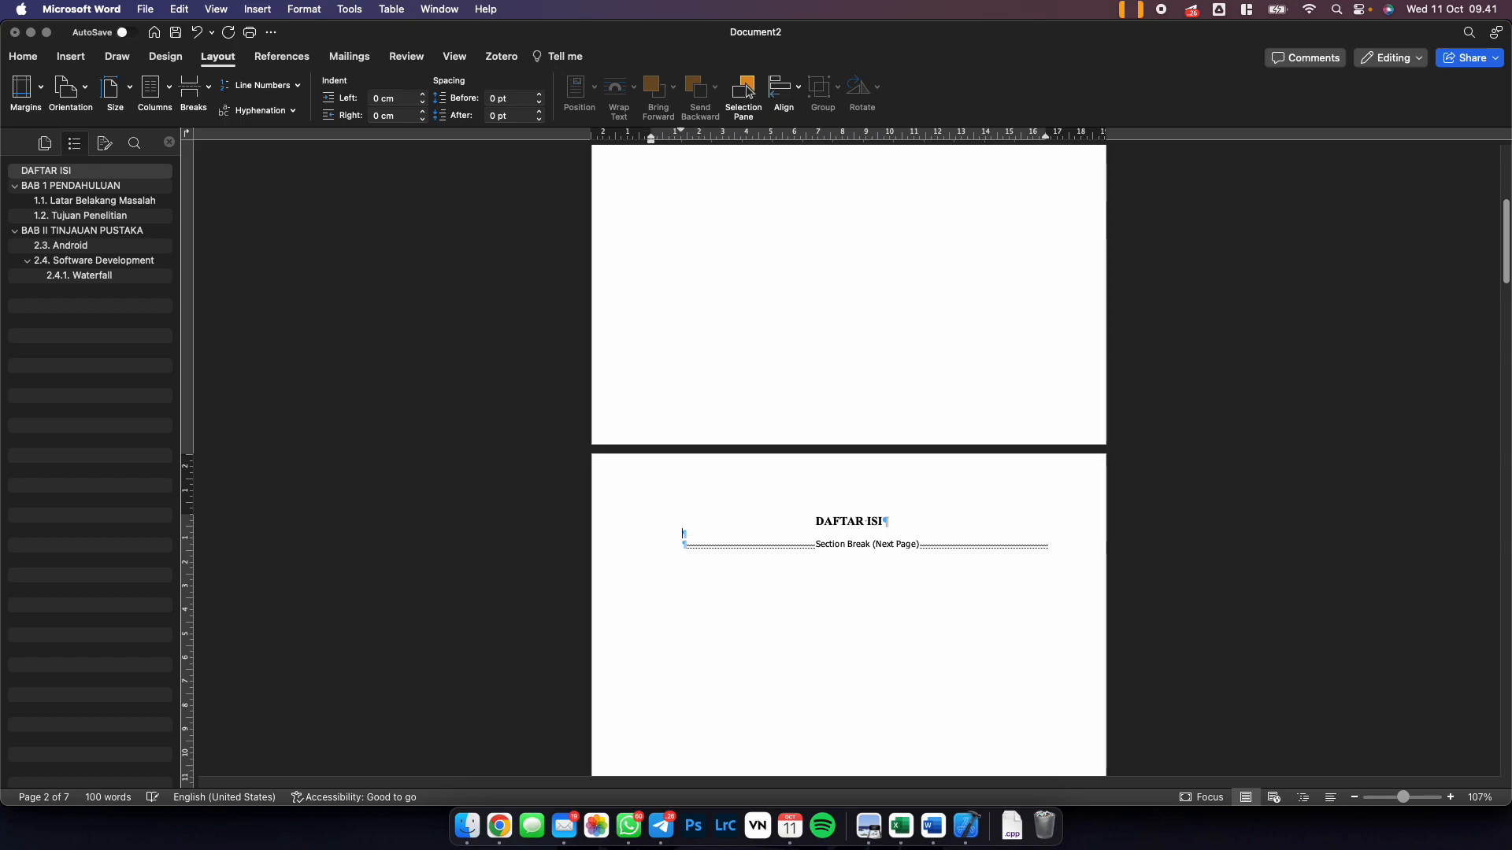
key("Return")
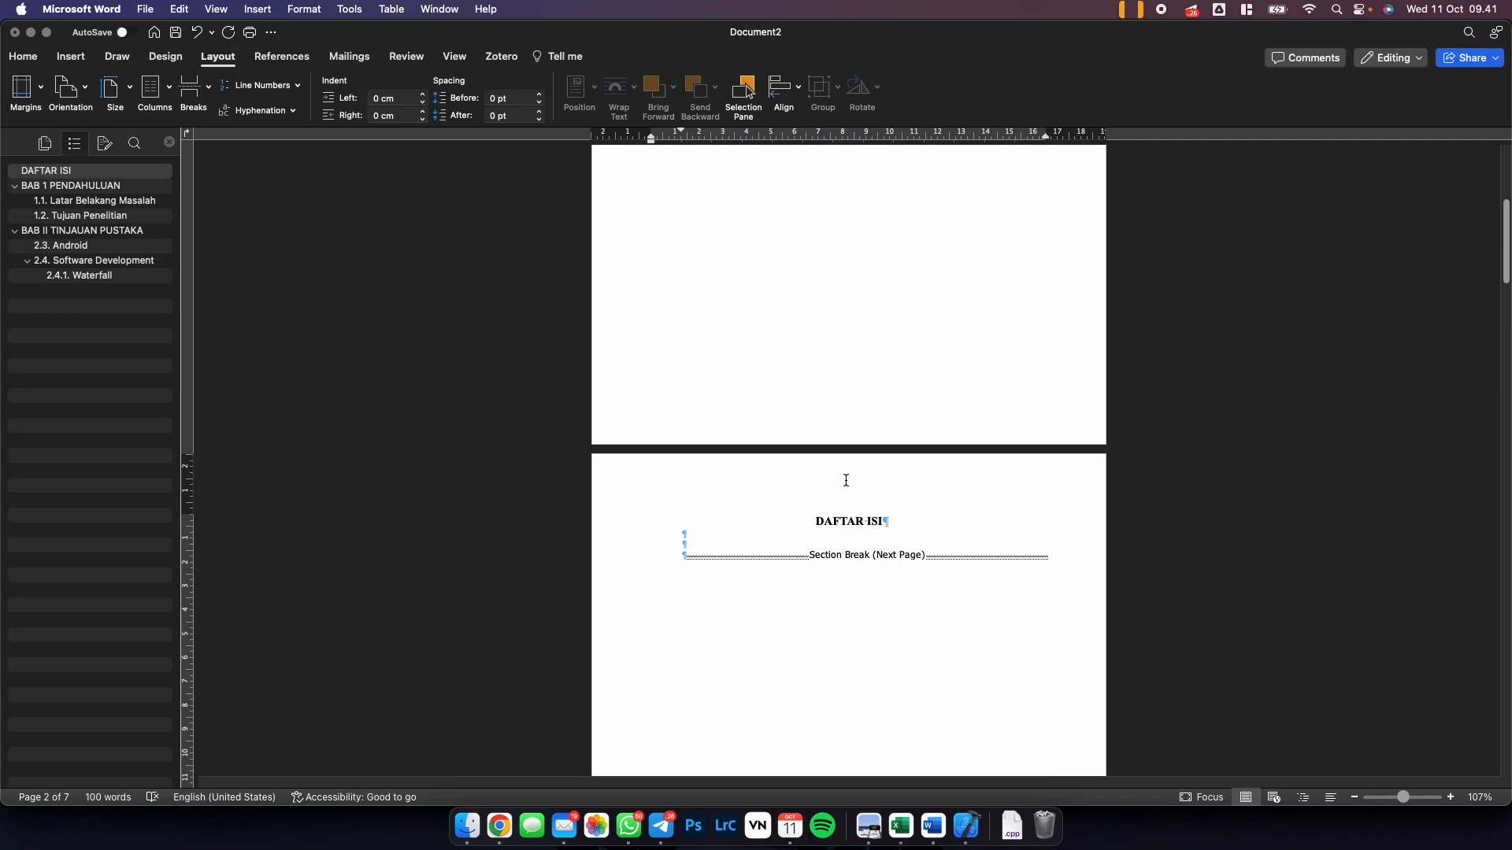
Examine the headers and footers of Sections 1 to 3, including their Same as Previous links and first-page settings, and return to the body text.
double_click(846, 481)
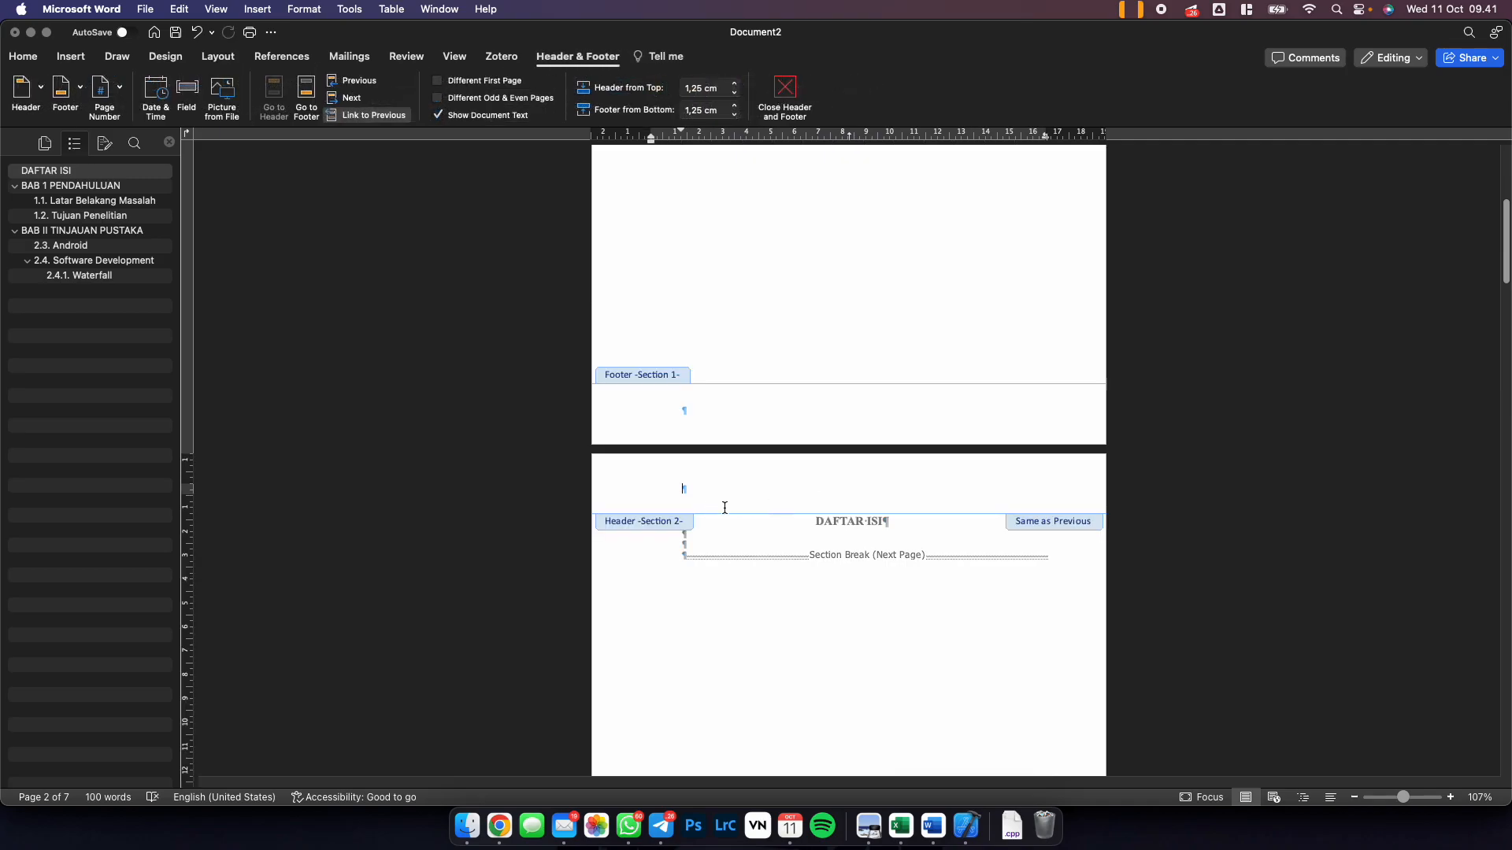
left_click(726, 386)
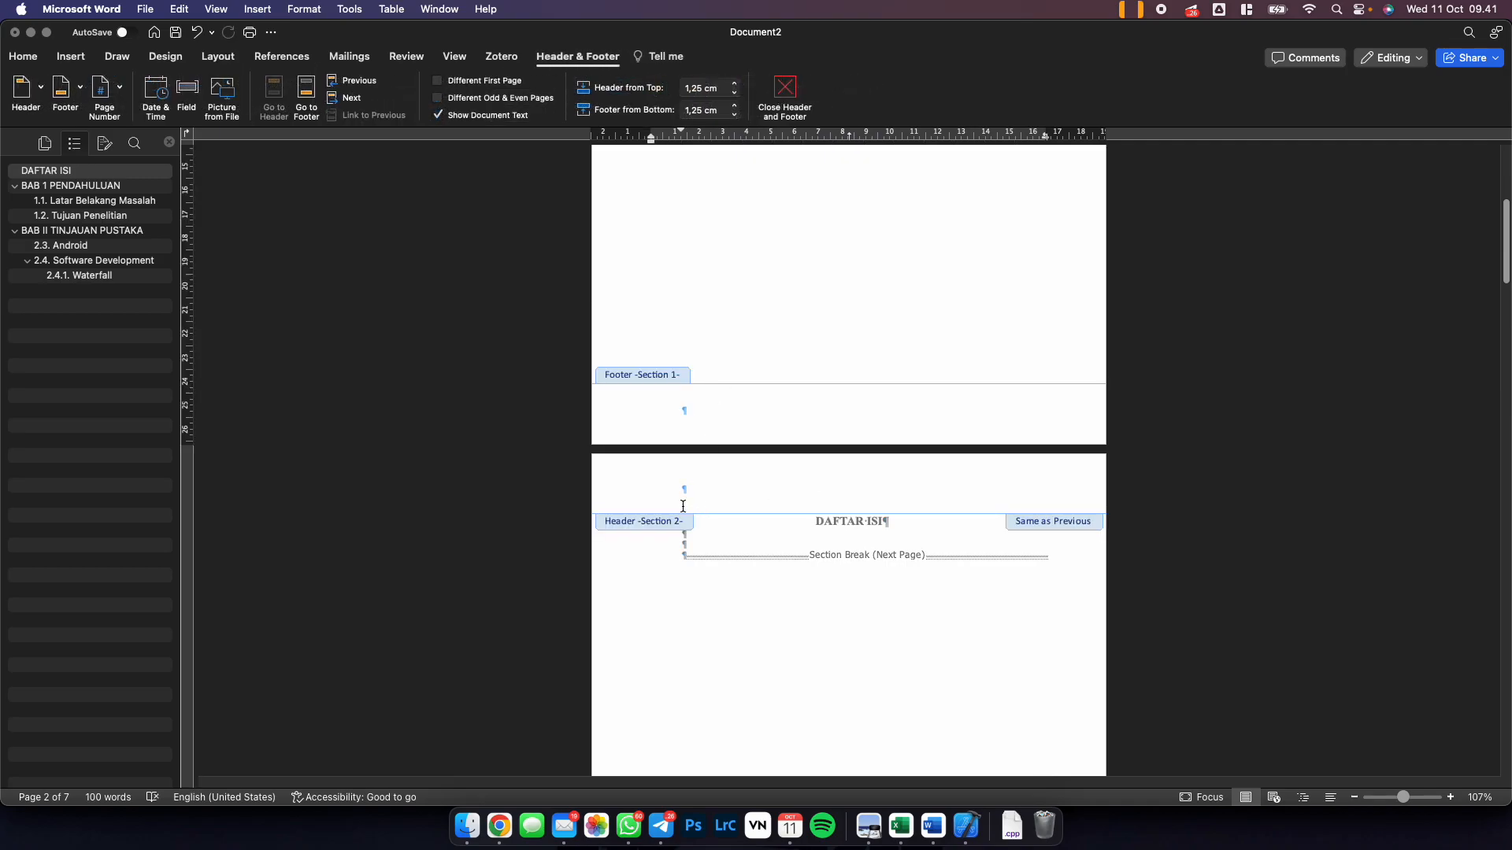
scroll(717, 498, "down", 1)
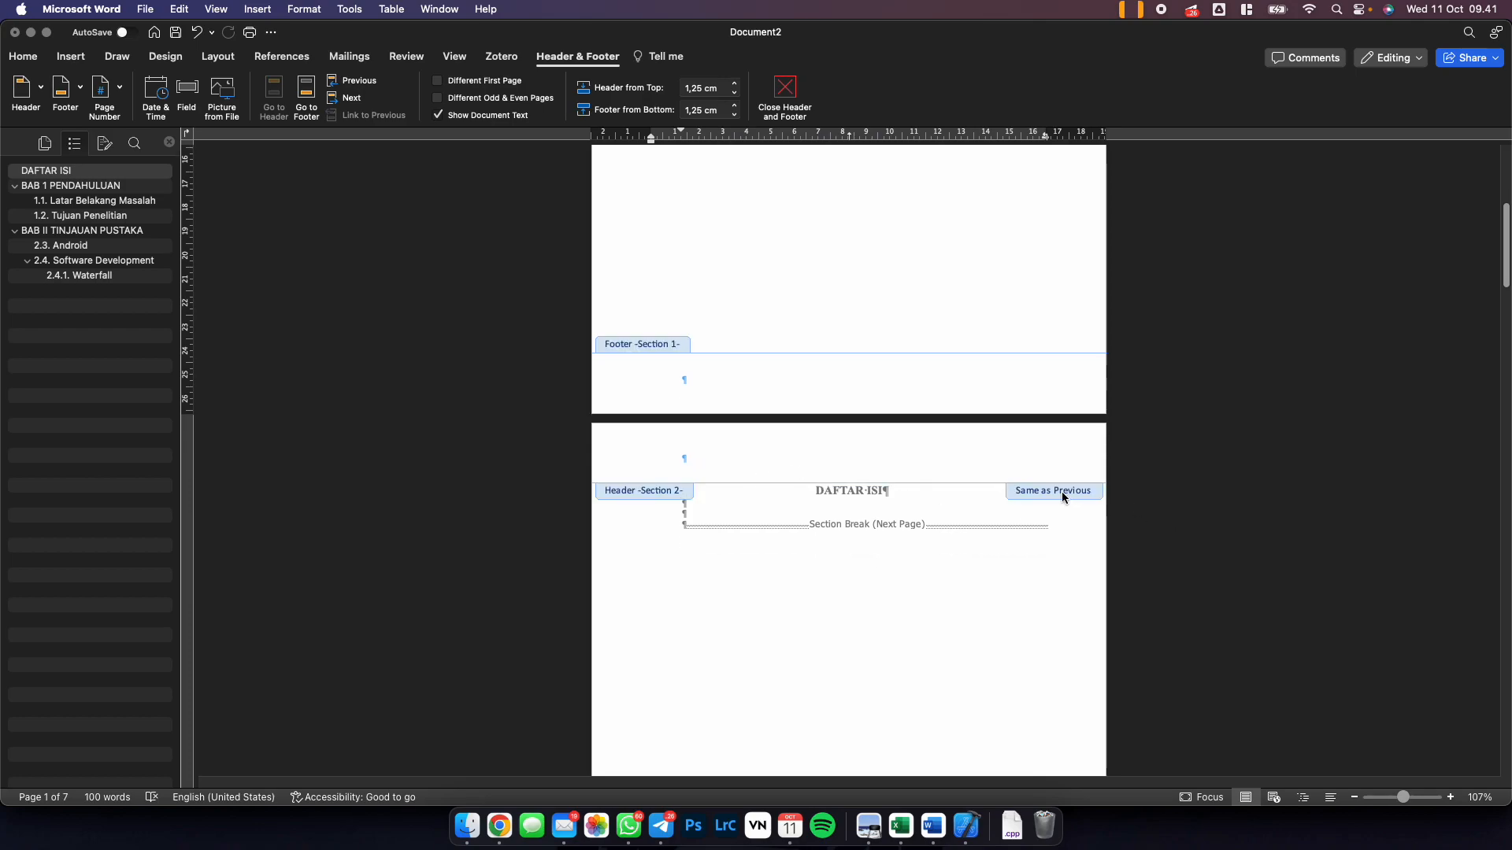
scroll(1046, 600, "down", 10)
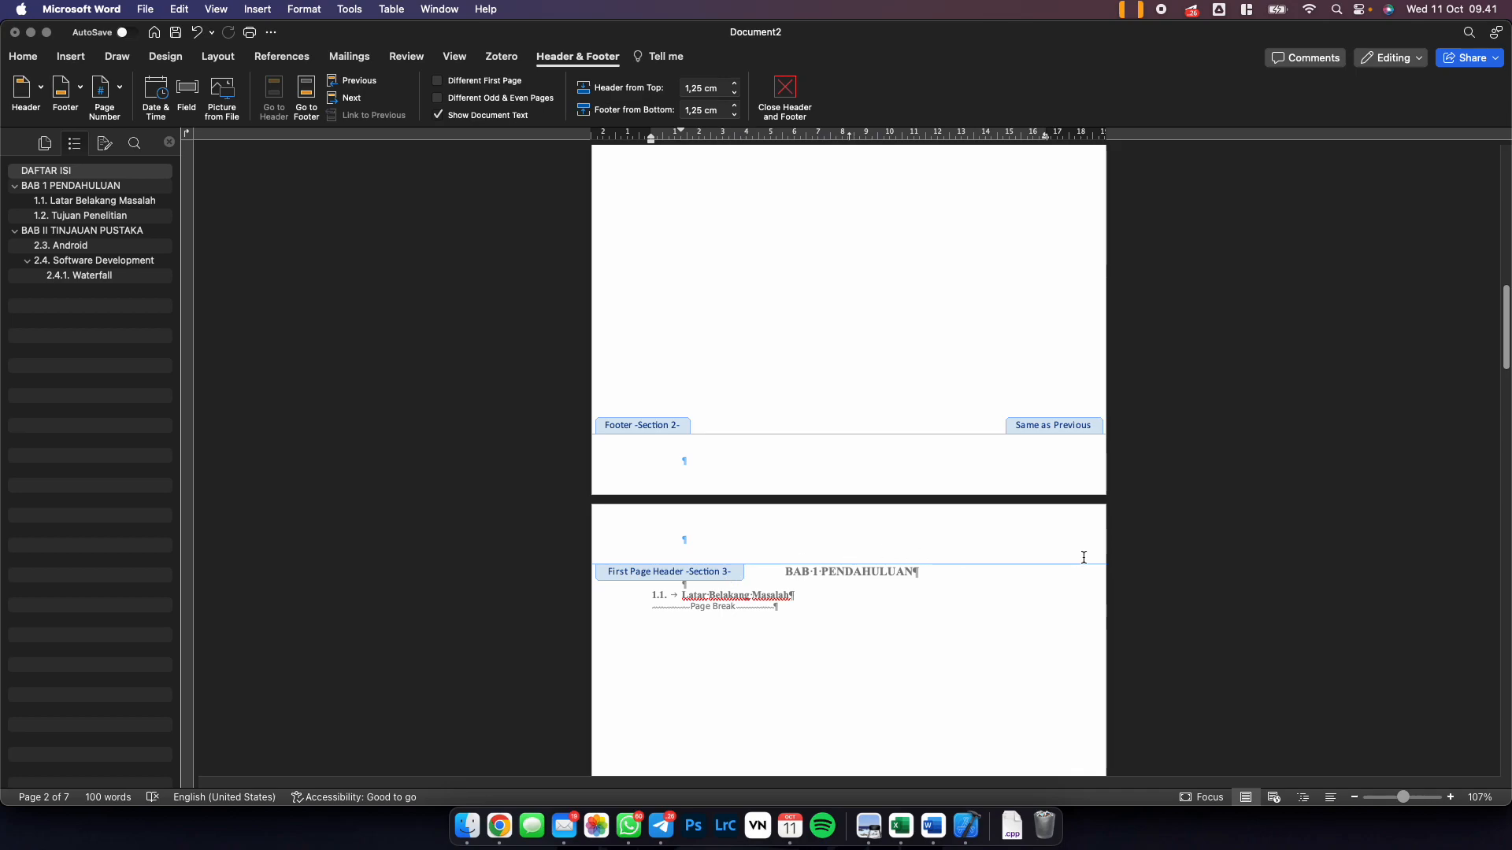
scroll(1084, 558, "down", 5)
scroll(1073, 721, "up", 3)
scroll(1072, 723, "up", 8)
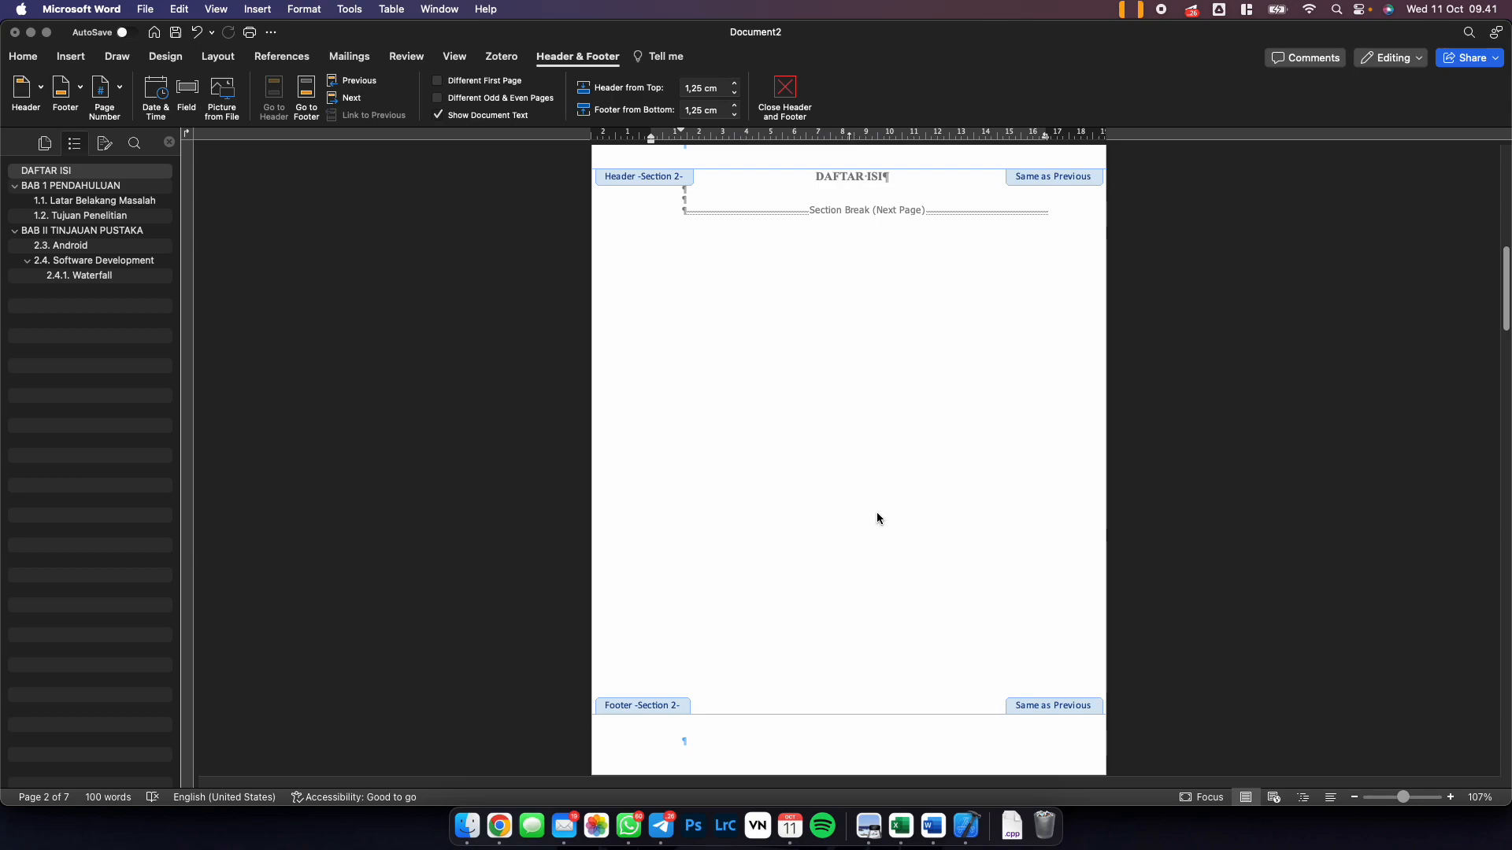
scroll(877, 512, "down", 5)
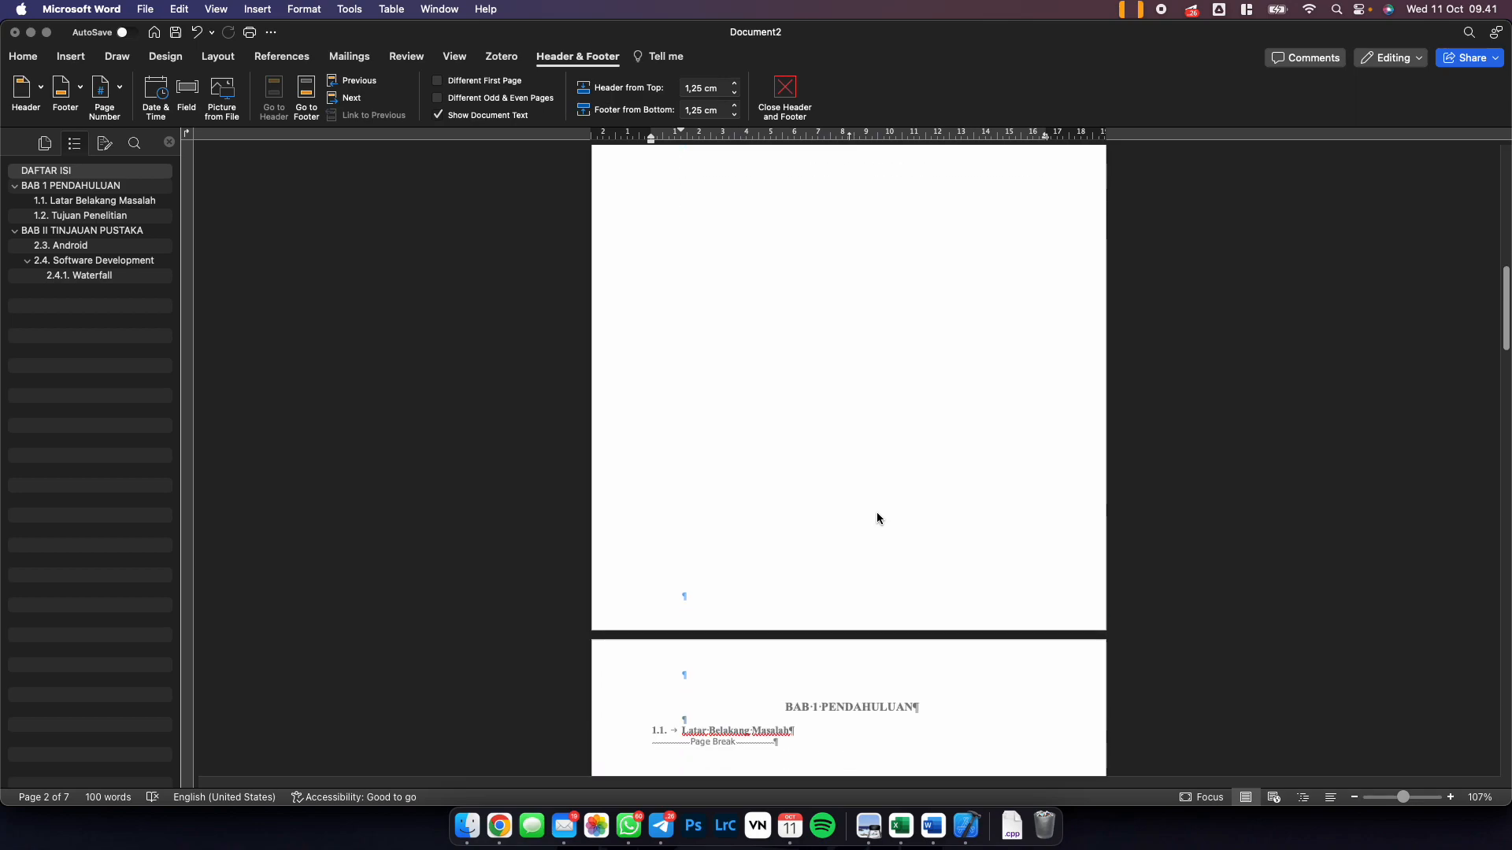
left_click(976, 534)
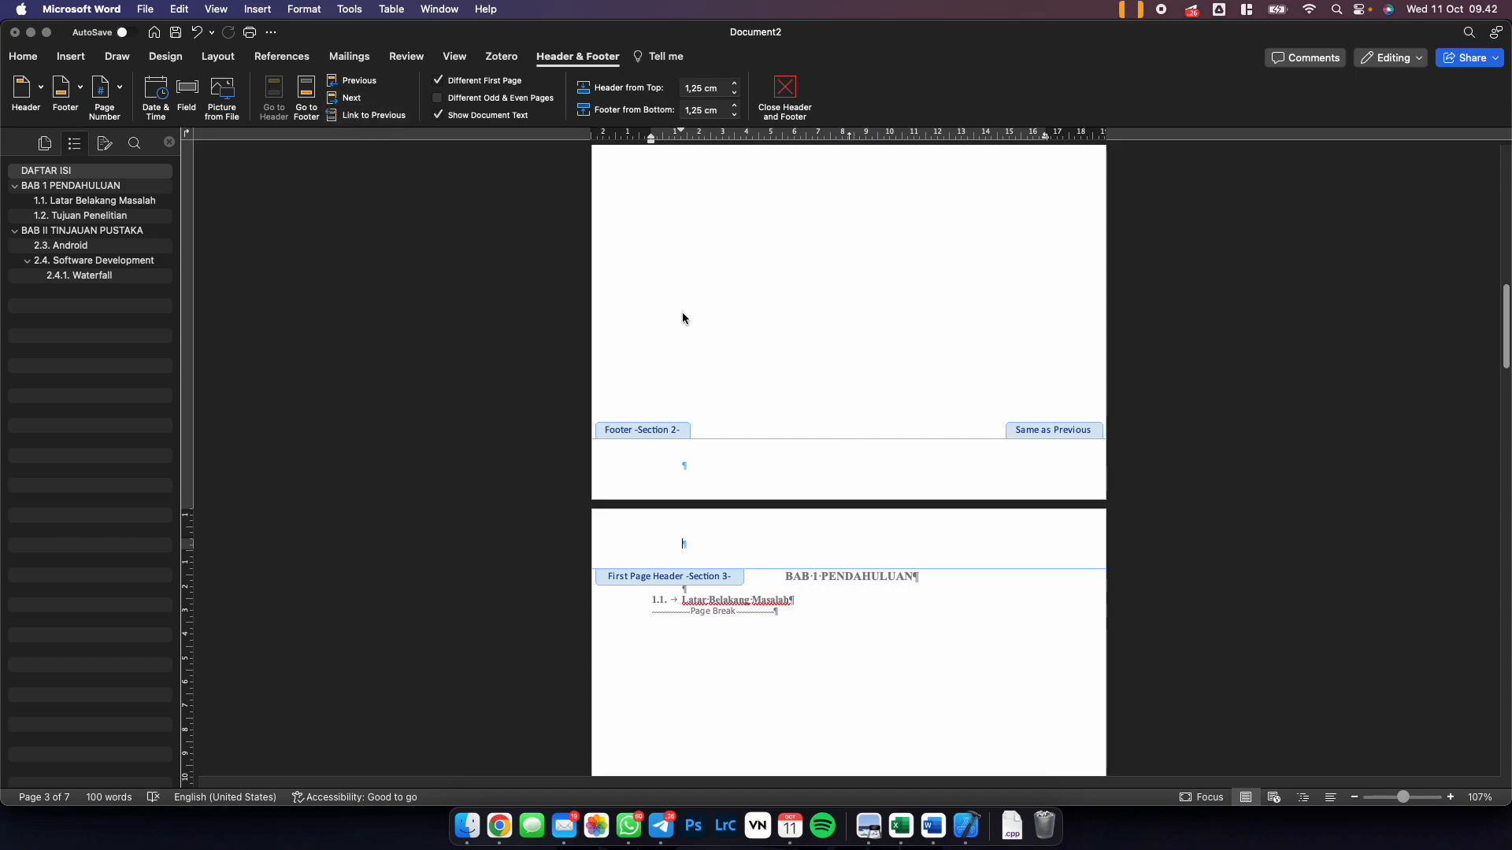
scroll(724, 332, "up", 15)
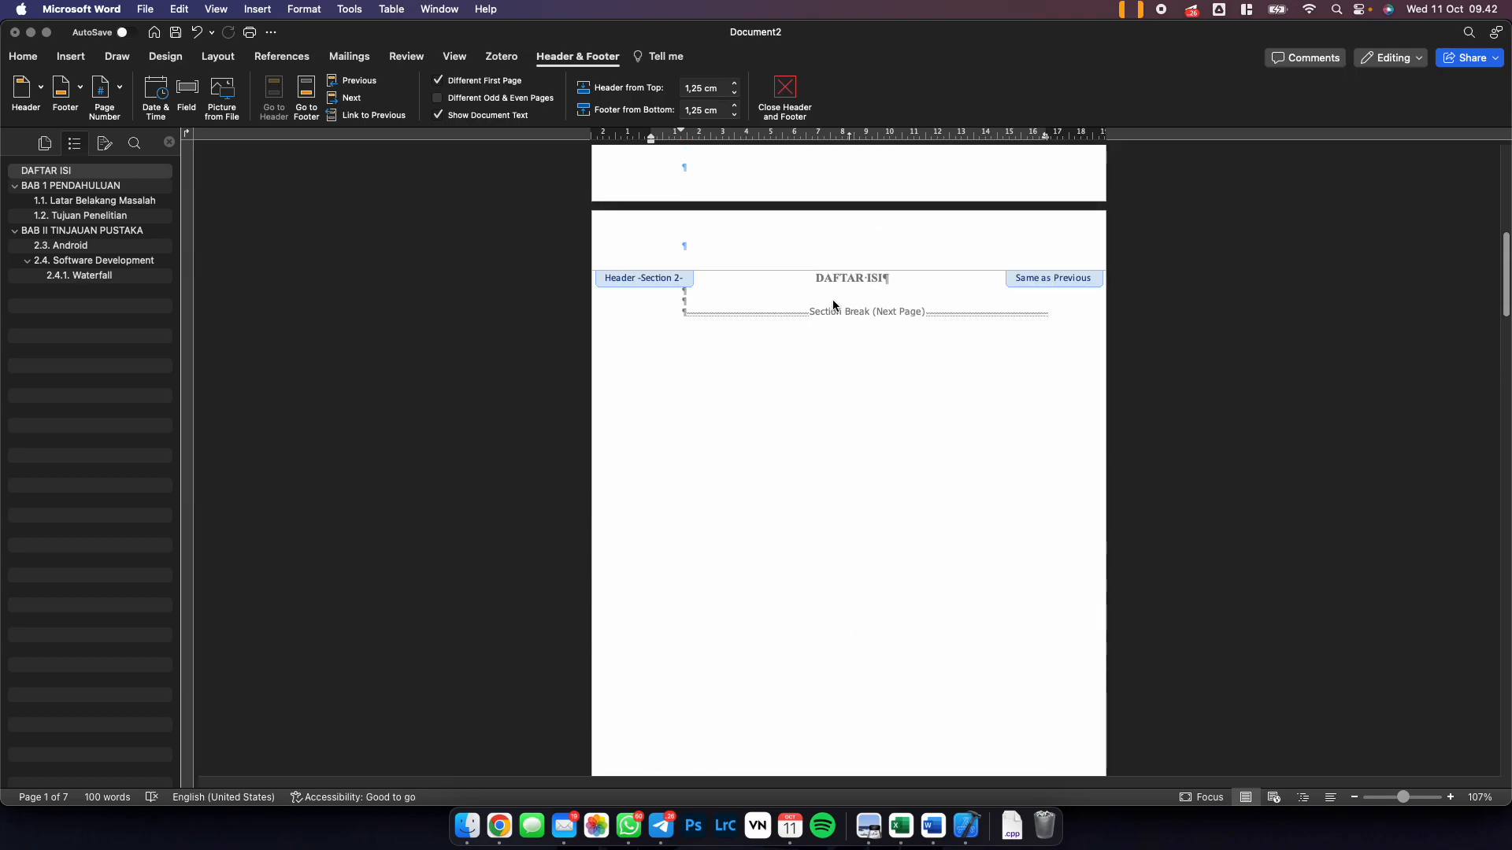
double_click(833, 299)
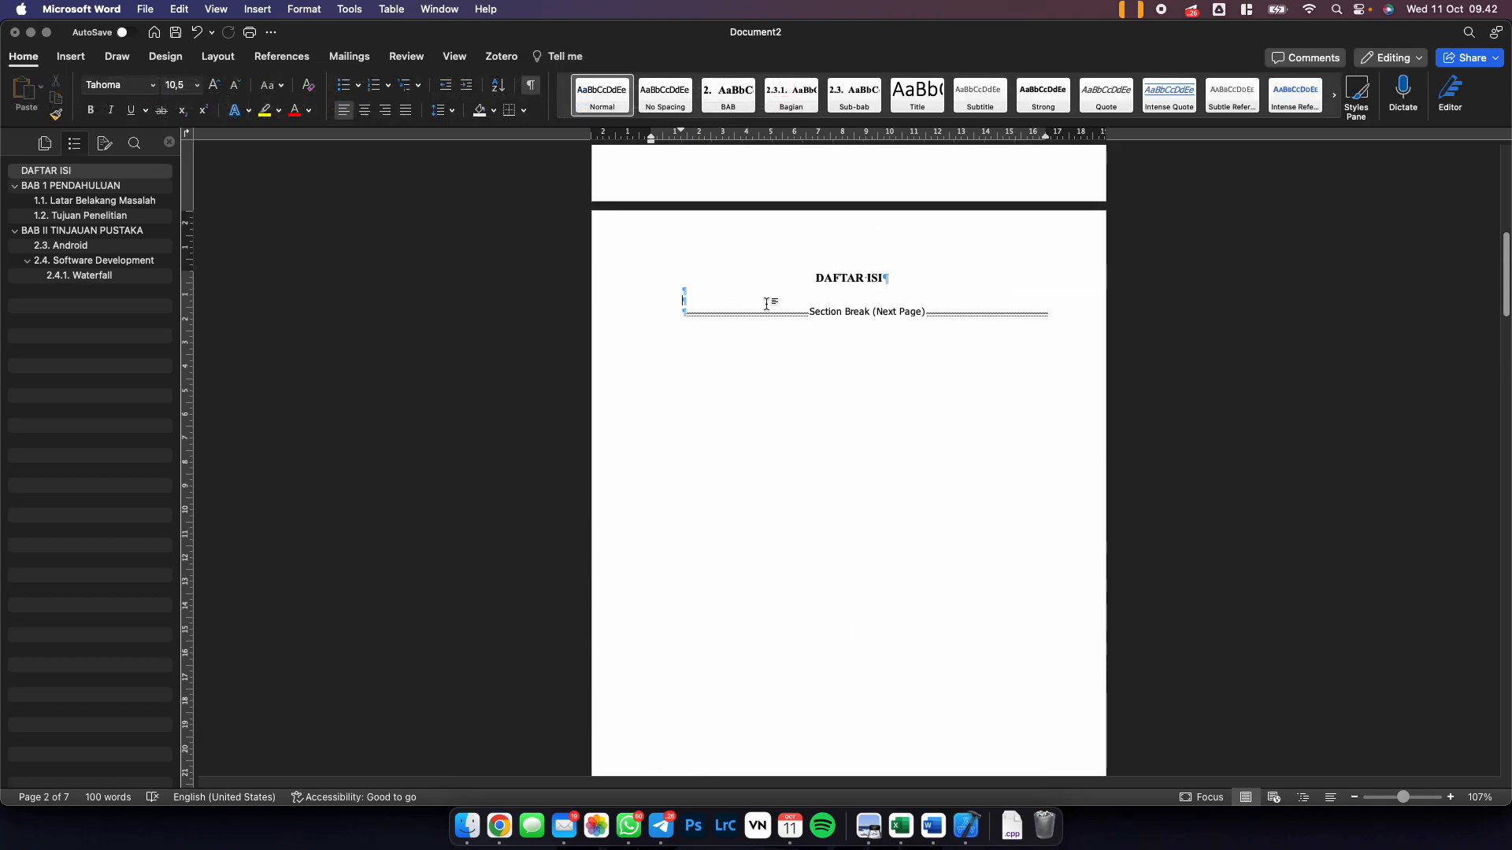
Add a manual contents entry "BAB 1 PENDAHULUAN" on a new line below DAFTAR ISI, with dots and tabs leading to page number 1.
key("Return")
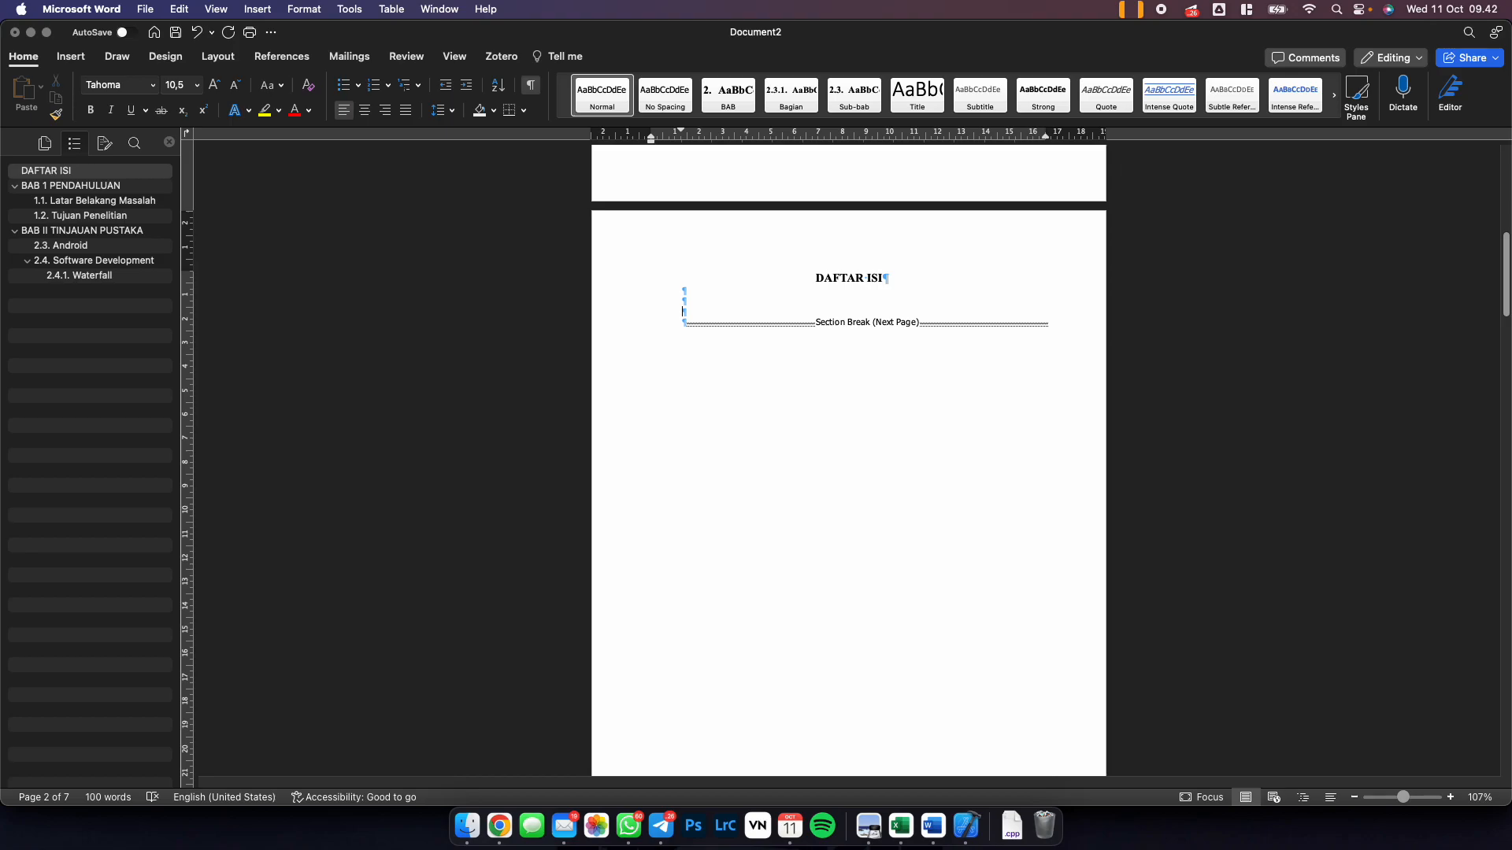
type("BAB 1 PENDAHULUABN")
key("BackSpace")
key("BackSpace")
type("N ........................")
key("Tab")
key("Tab")
key("Tab")
key("Tab")
key("Tab")
Try to apply a dotted leader to the gap between BAB 1 PENDAHULUAN and its page number without defining a tab stop.
left_click_drag(1016, 313, 772, 308)
left_click(304, 9)
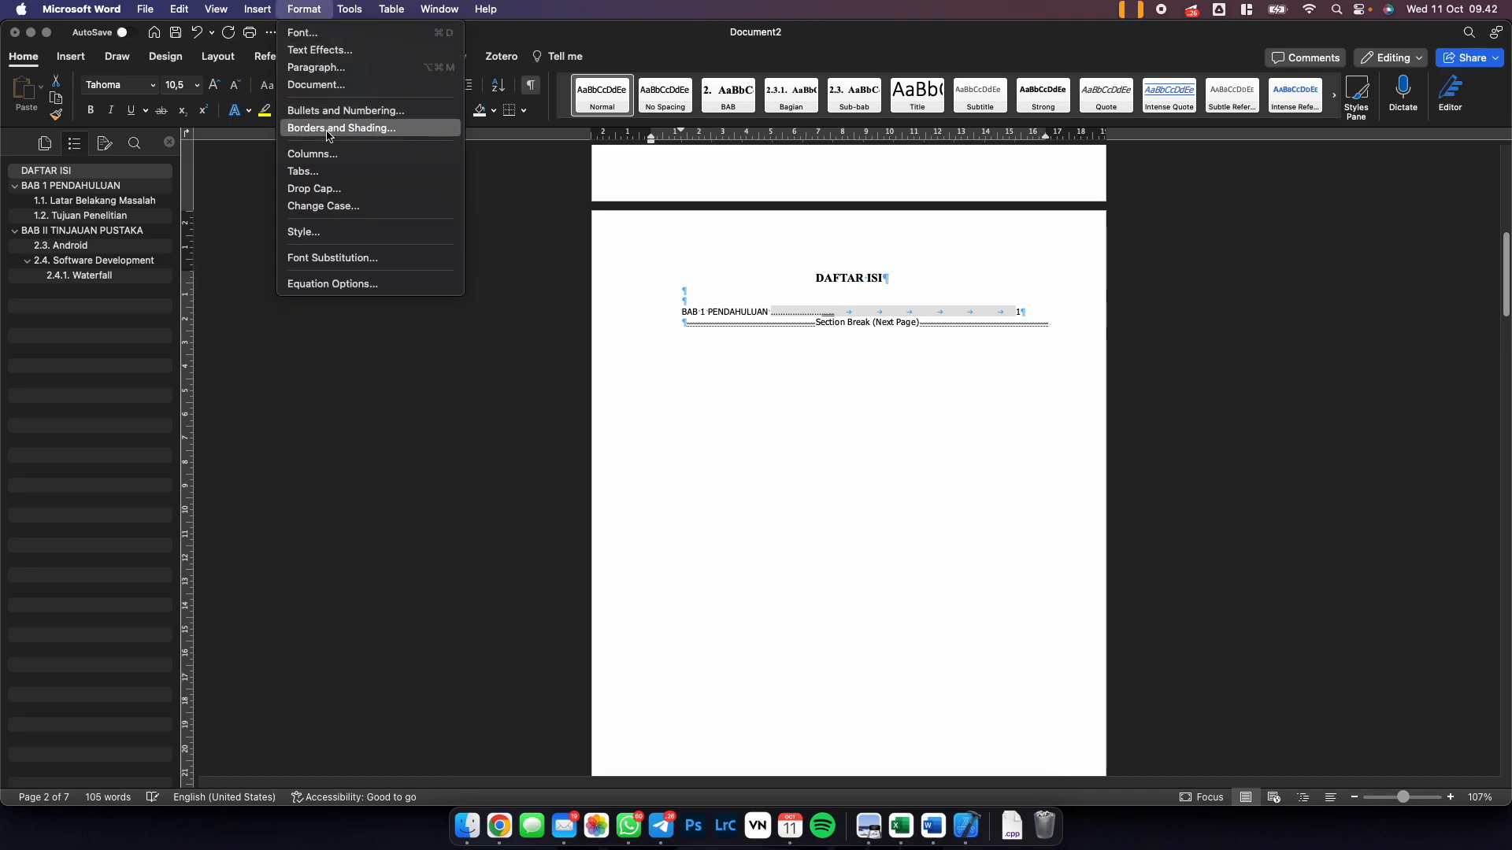
left_click(303, 171)
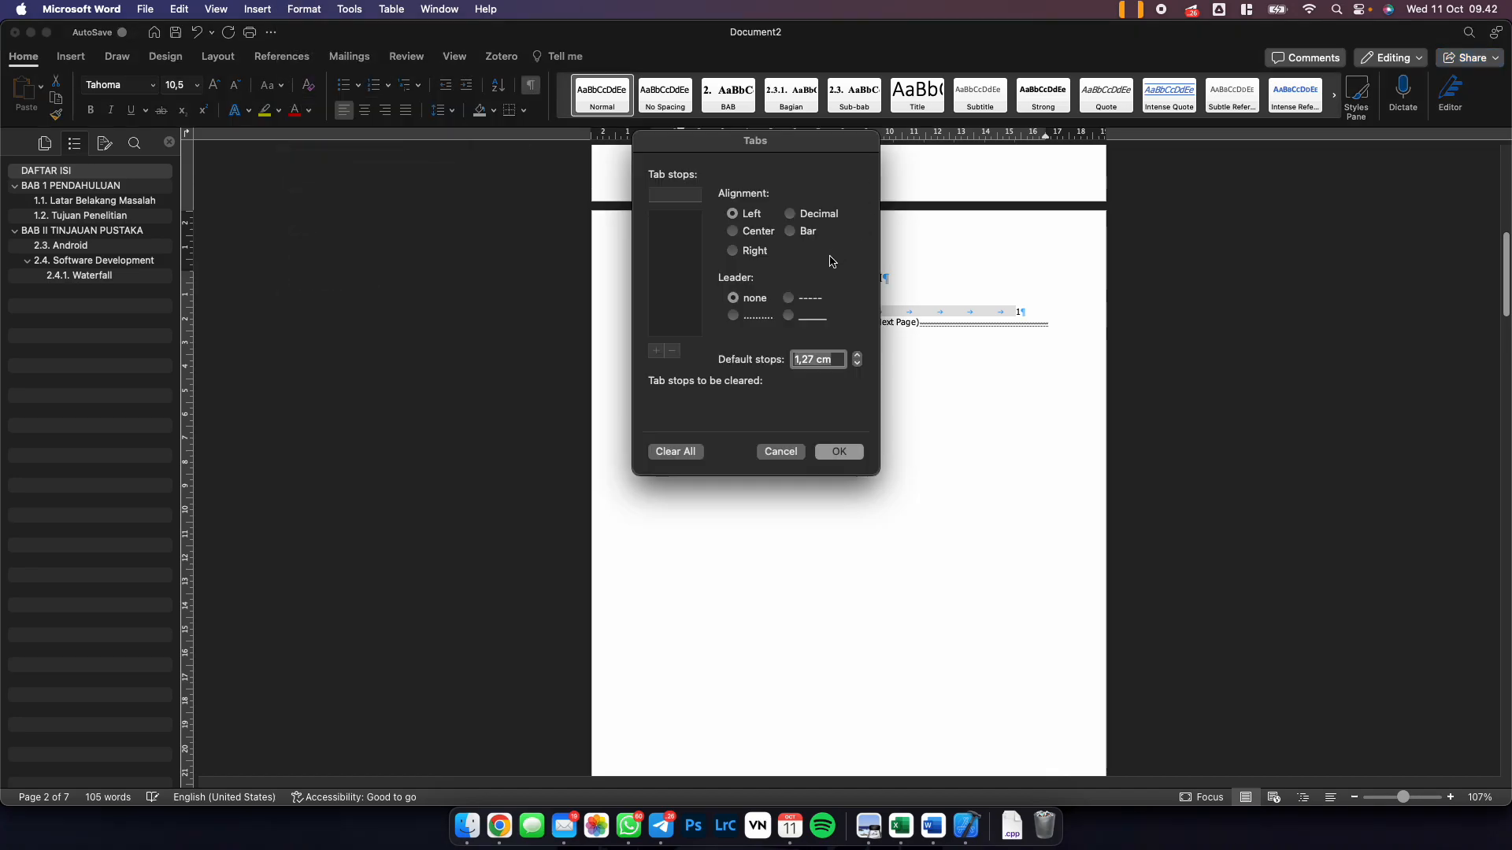
left_click(733, 316)
left_click(839, 451)
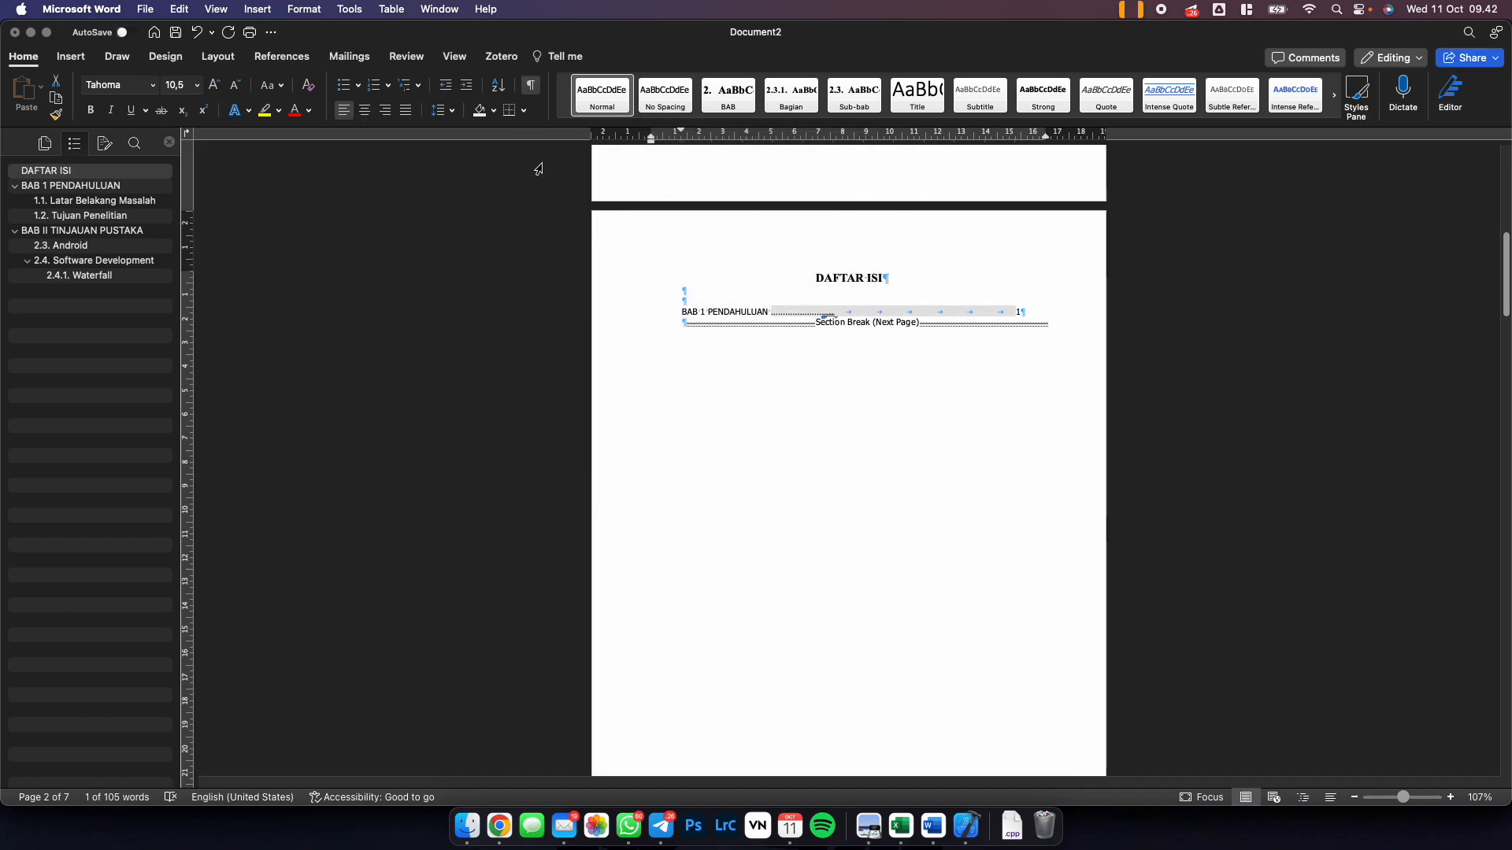
Add a right-aligned tab stop at 15 cm with a dotted leader to the BAB 1 PENDAHULUAN line.
left_click(302, 8)
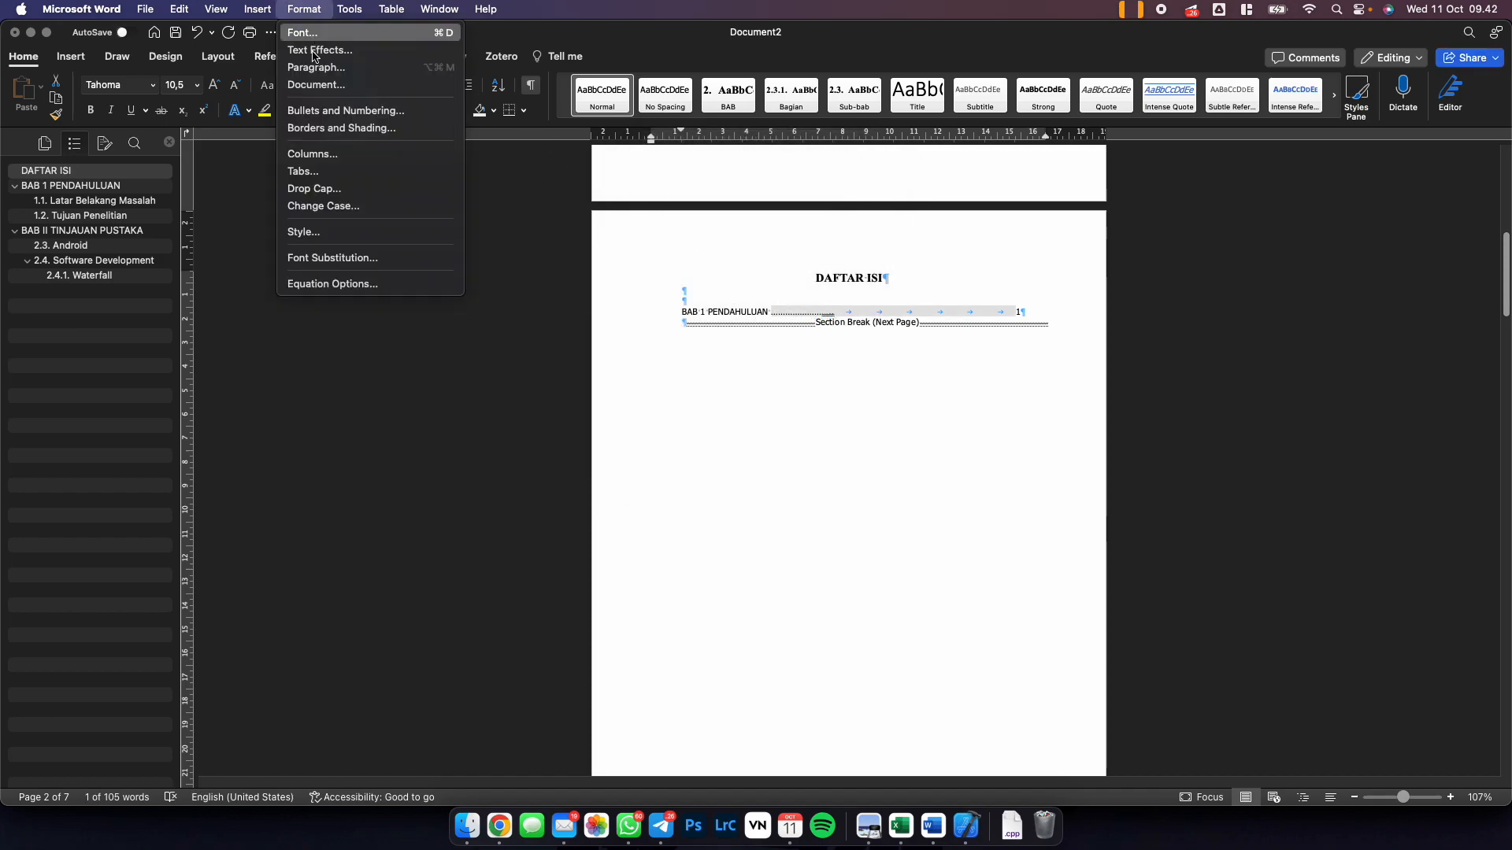
left_click(317, 167)
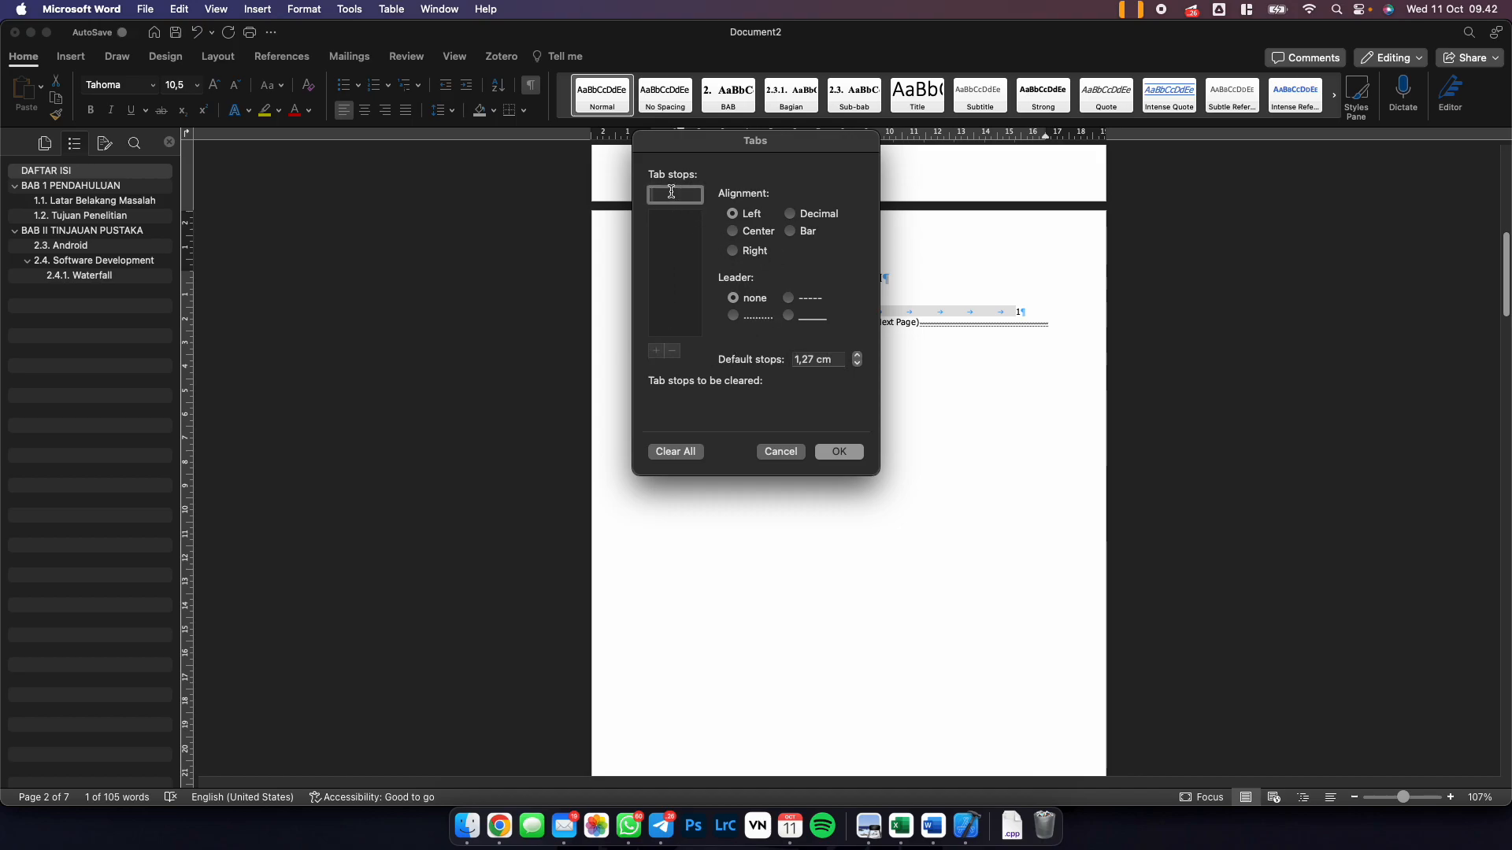
type("14")
key("BackSpace")
type("5")
left_click(732, 251)
left_click(733, 315)
left_click(656, 350)
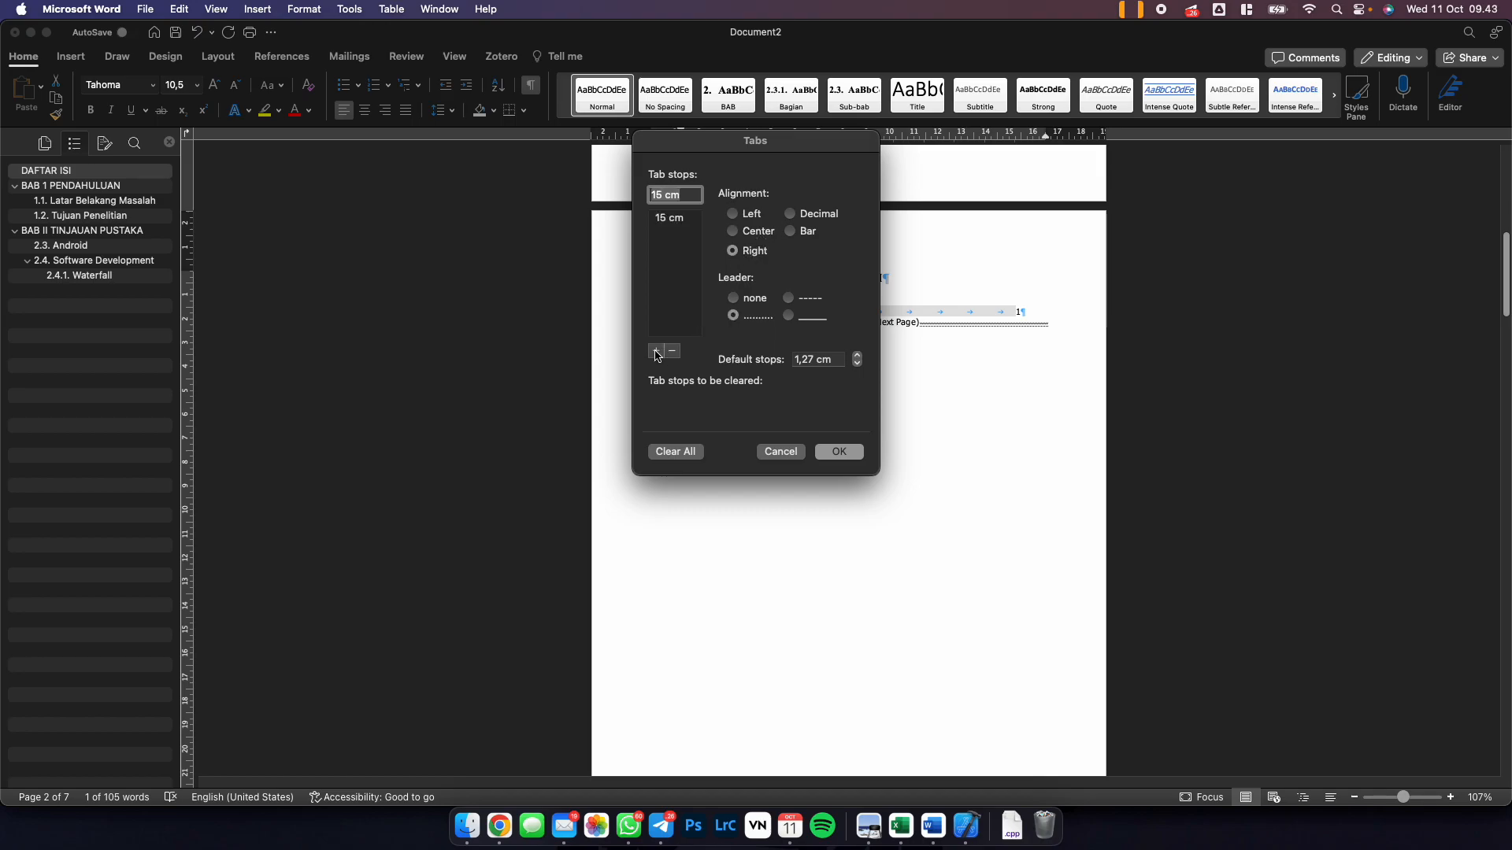
left_click(840, 451)
Remove the surplus tabs before the page number of the BAB 1 PENDAHULUAN entry, and delete the whole manual entry.
left_click(1006, 322)
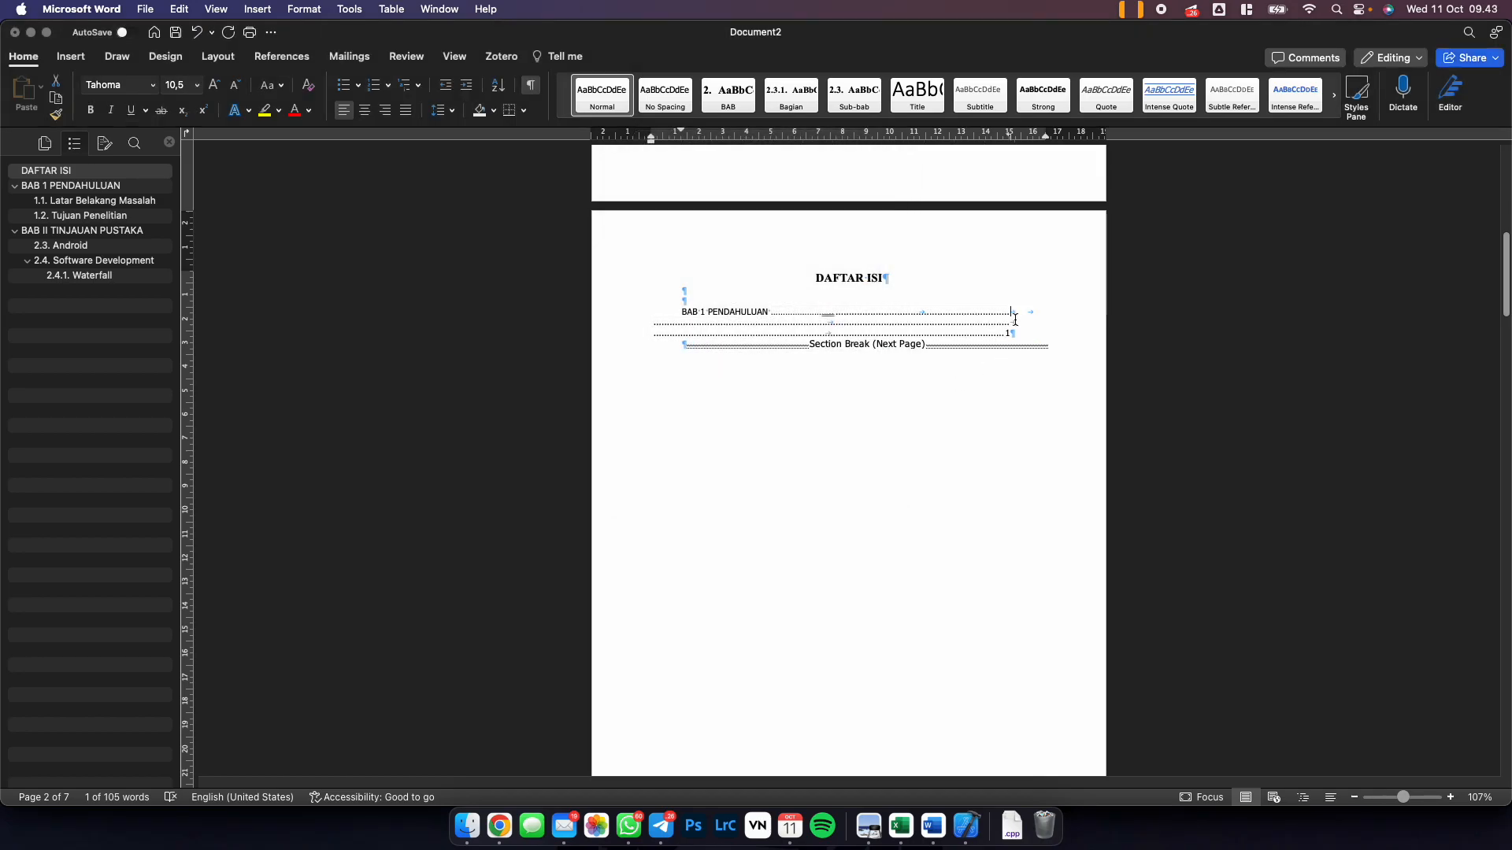
left_click_drag(1021, 322, 926, 307)
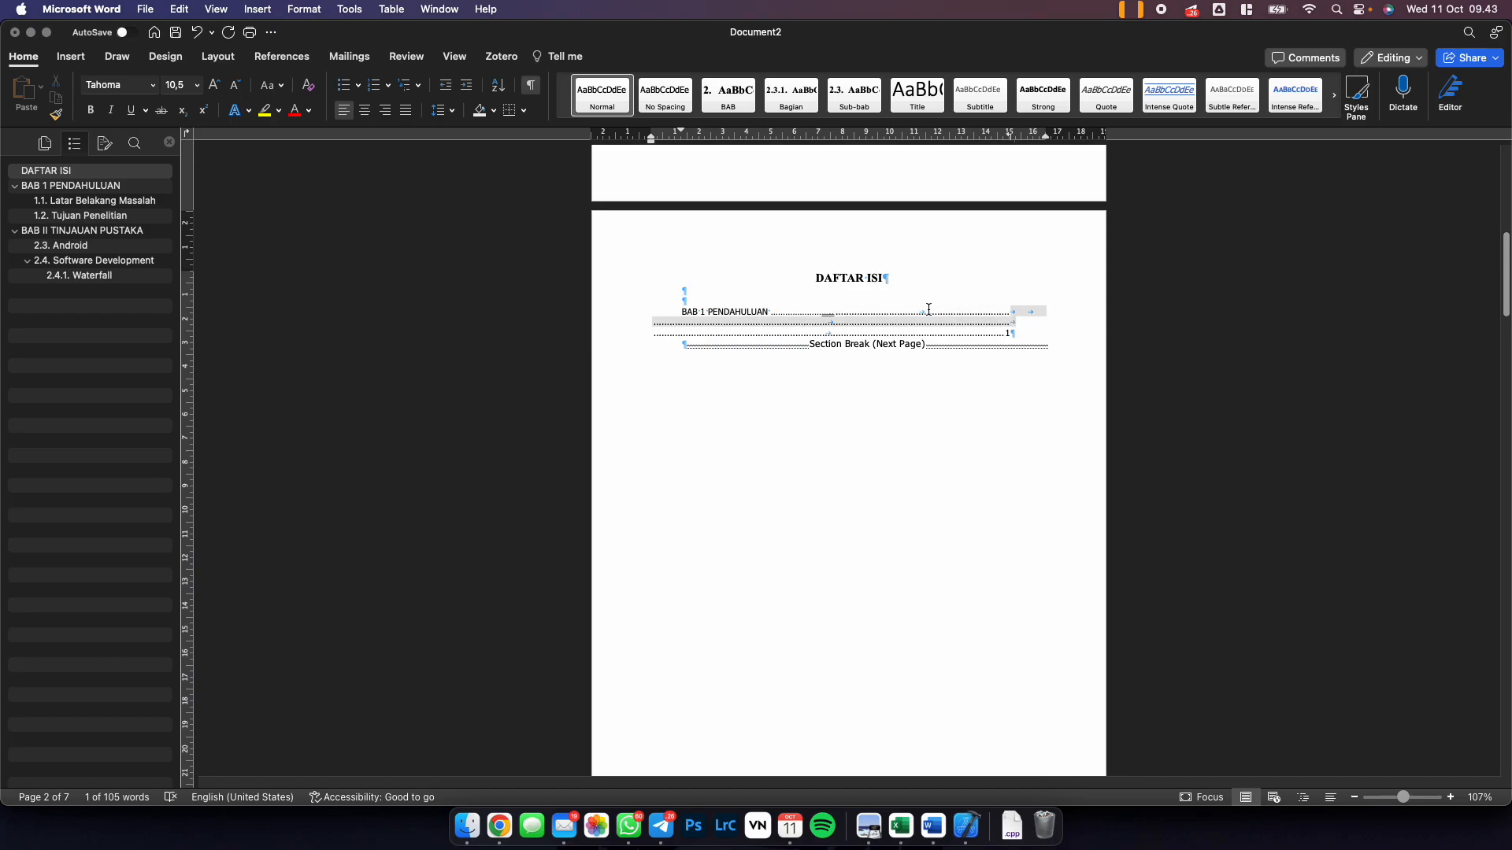
key("BackSpace")
key("super+z")
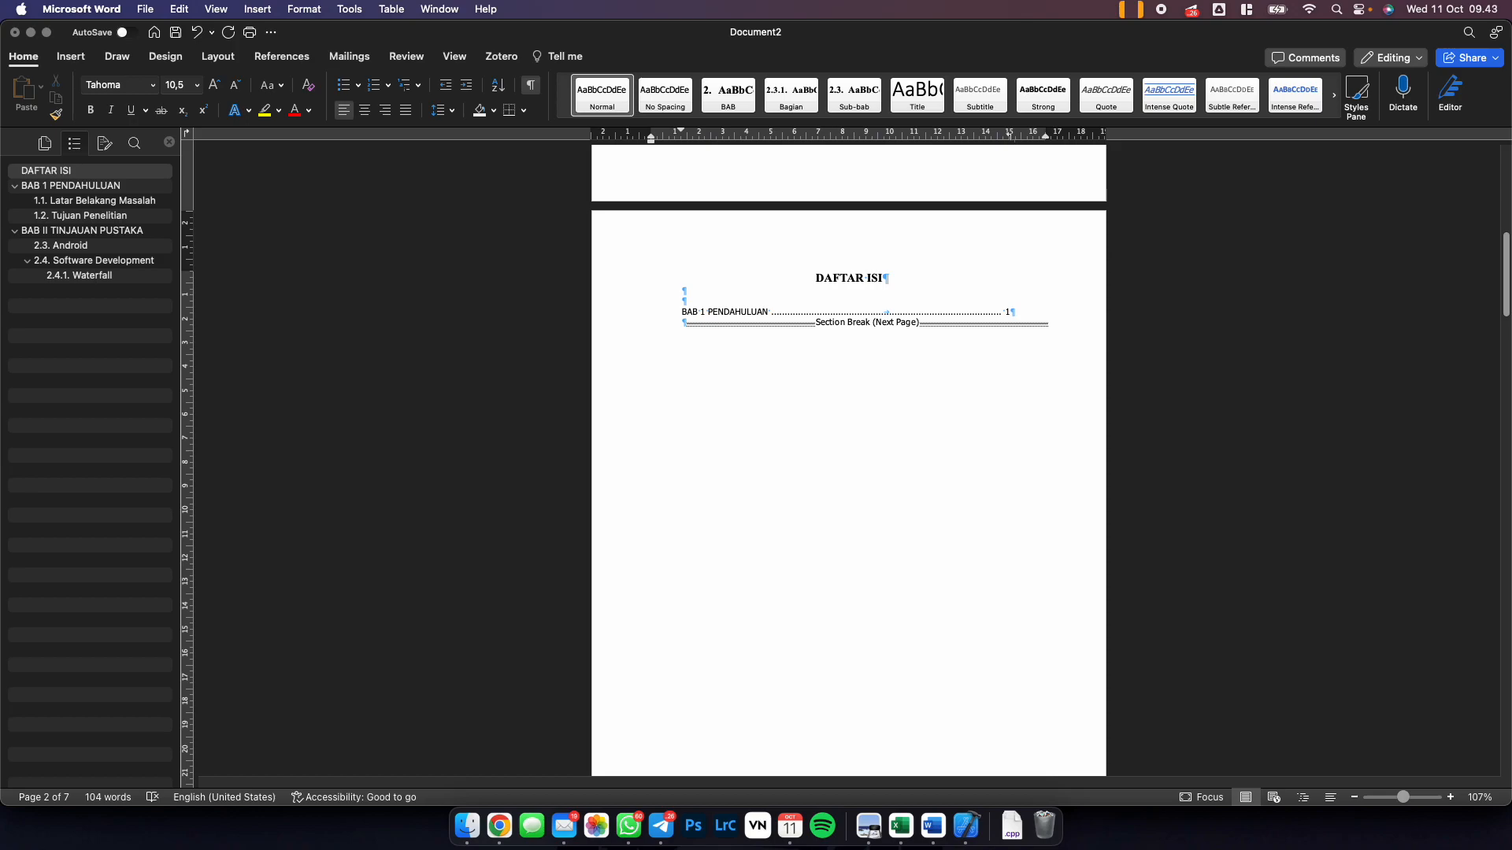
scroll(1007, 312, "up", 5)
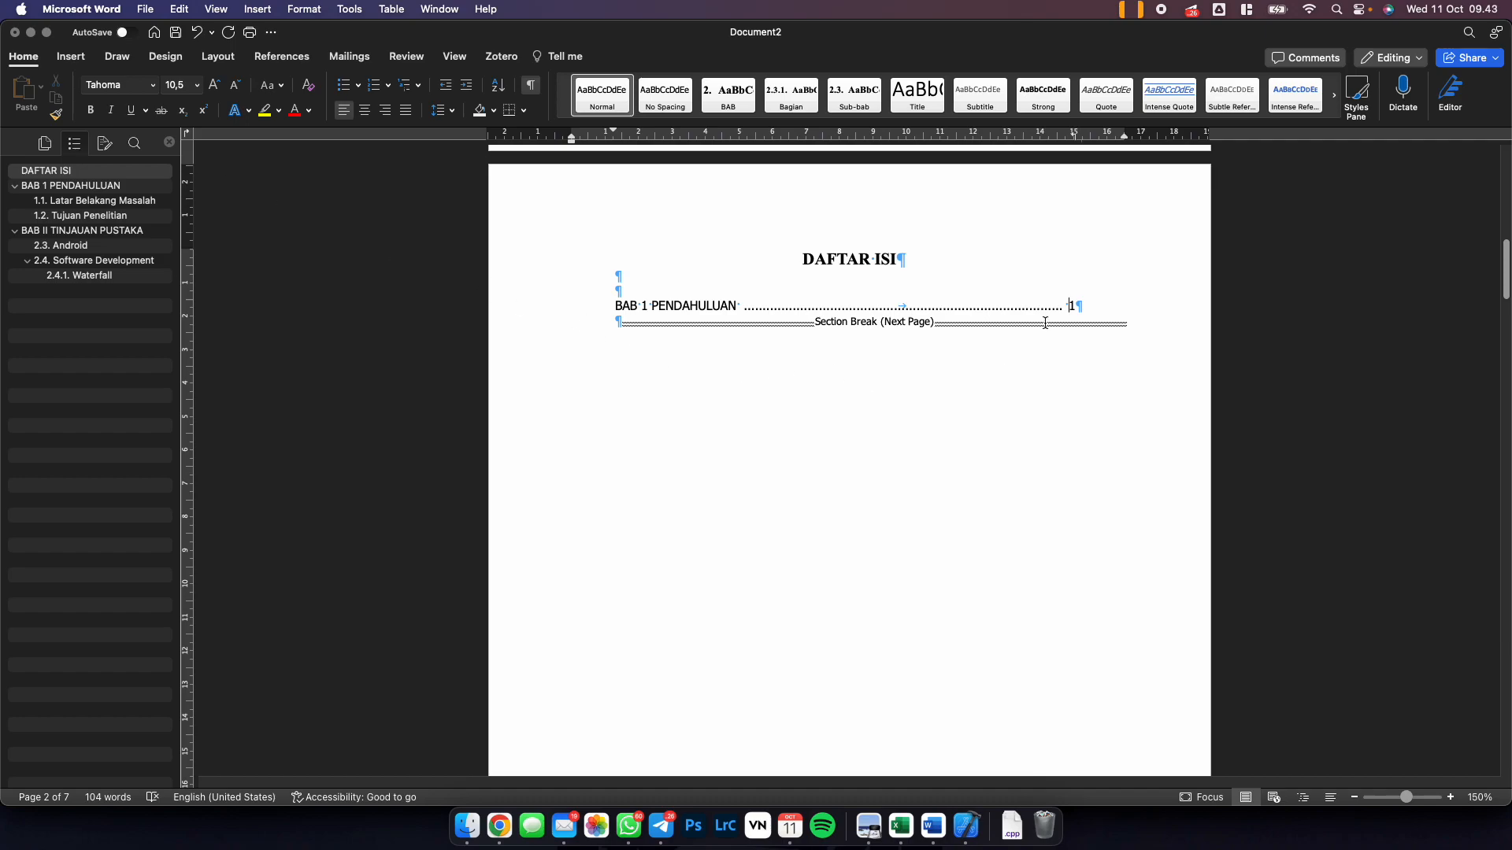
left_click_drag(1083, 306, 597, 306)
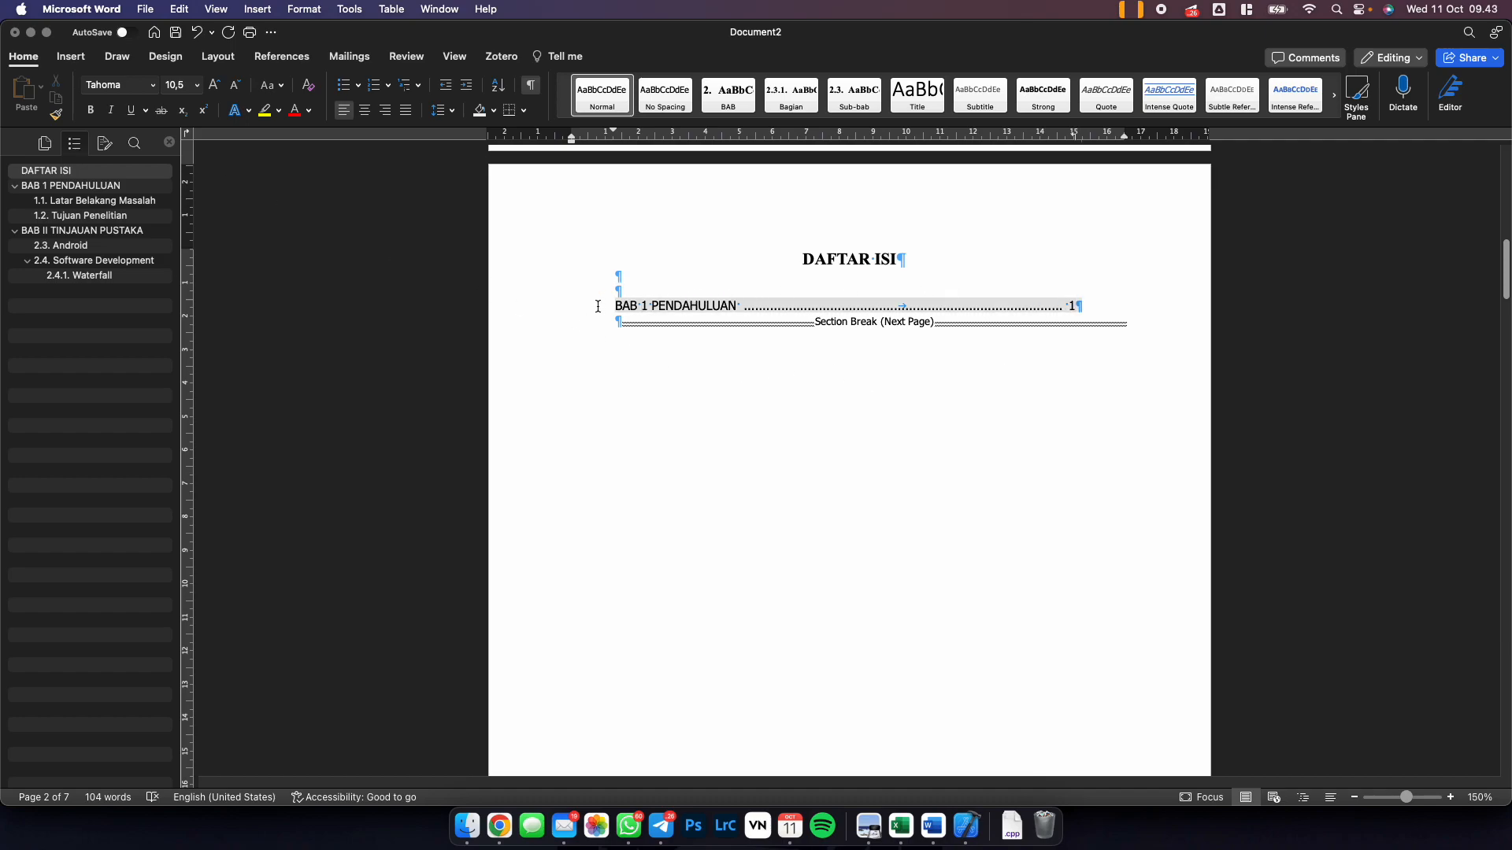
key("BackSpace")
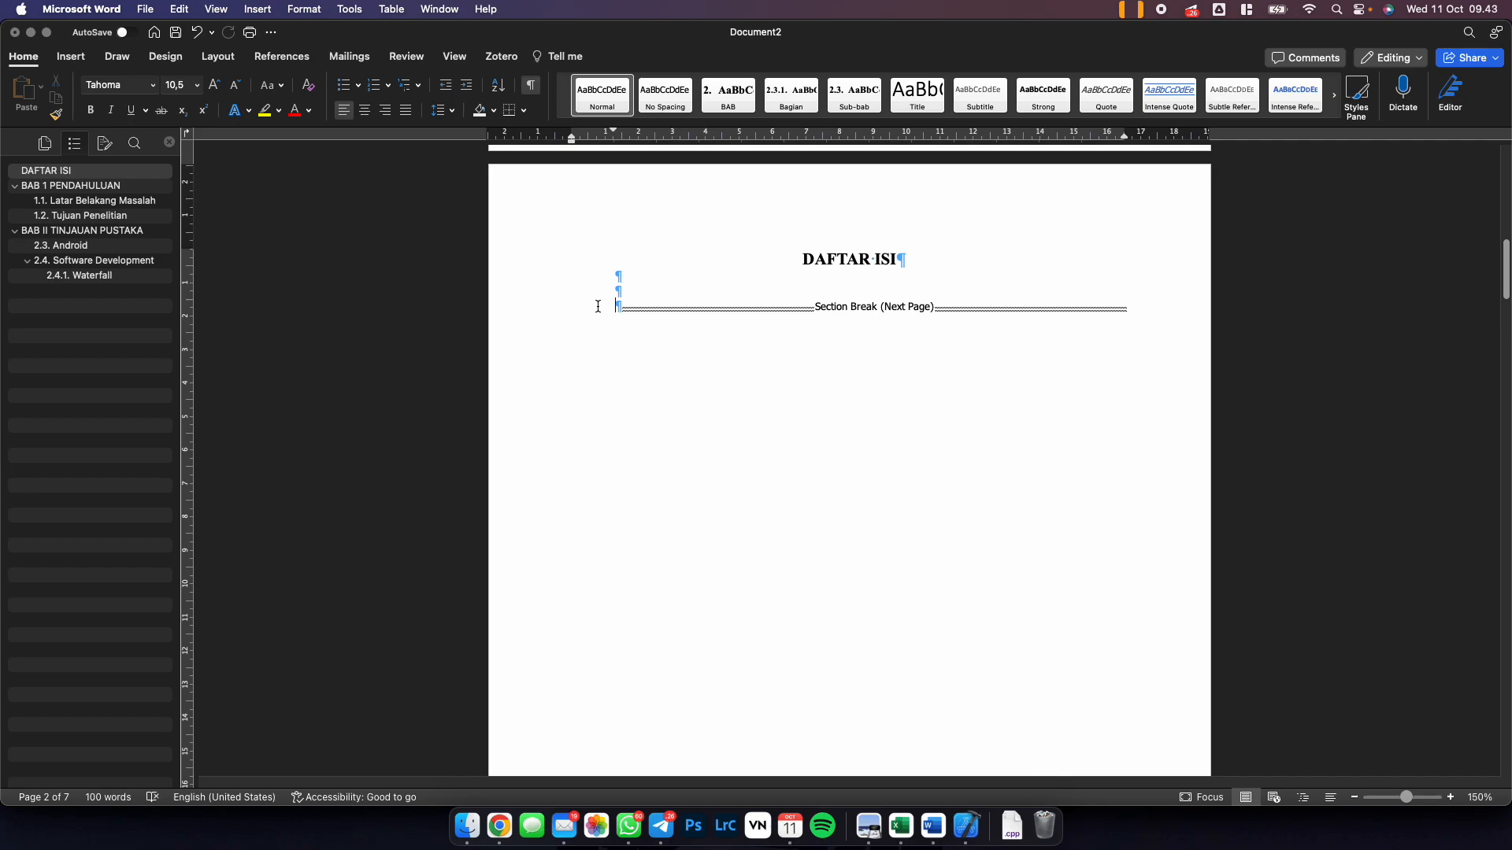
Insert a custom table of contents on a new line below DAFTAR ISI, using the From template format with three levels and a dotted tab leader.
key("Return")
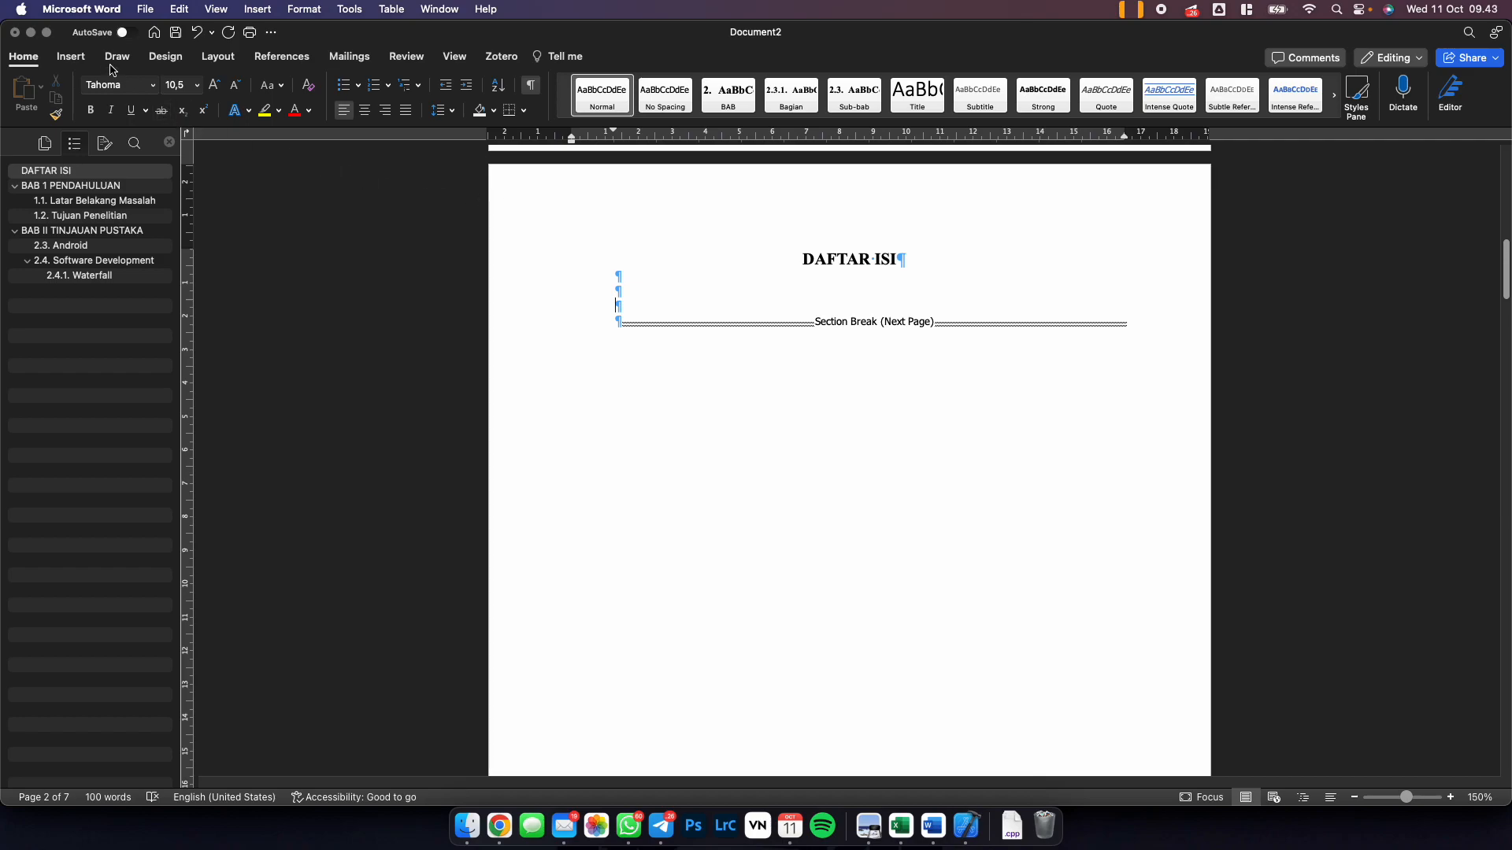
left_click(215, 62)
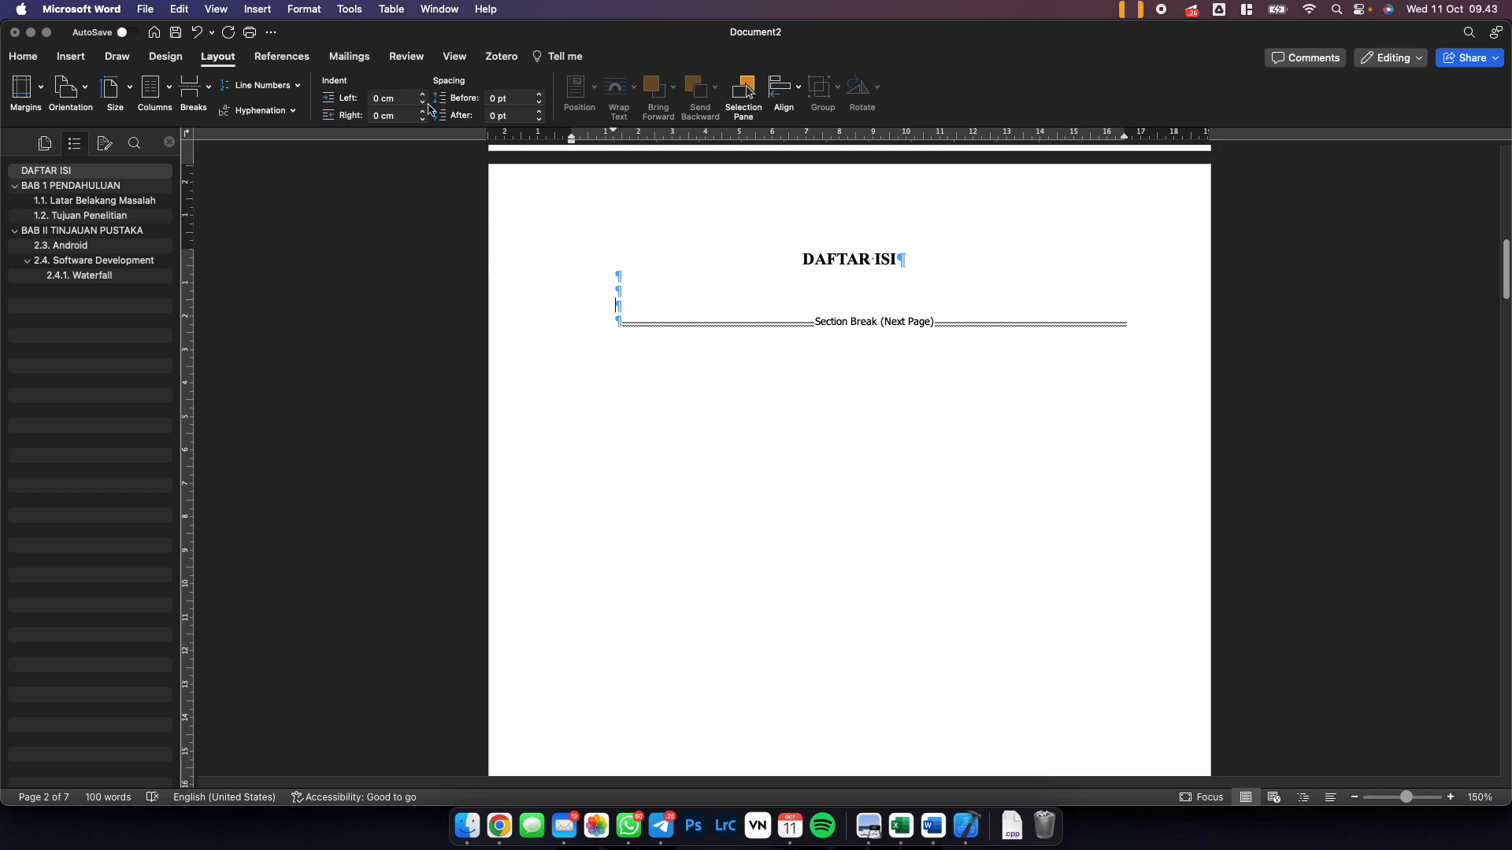
left_click(80, 60)
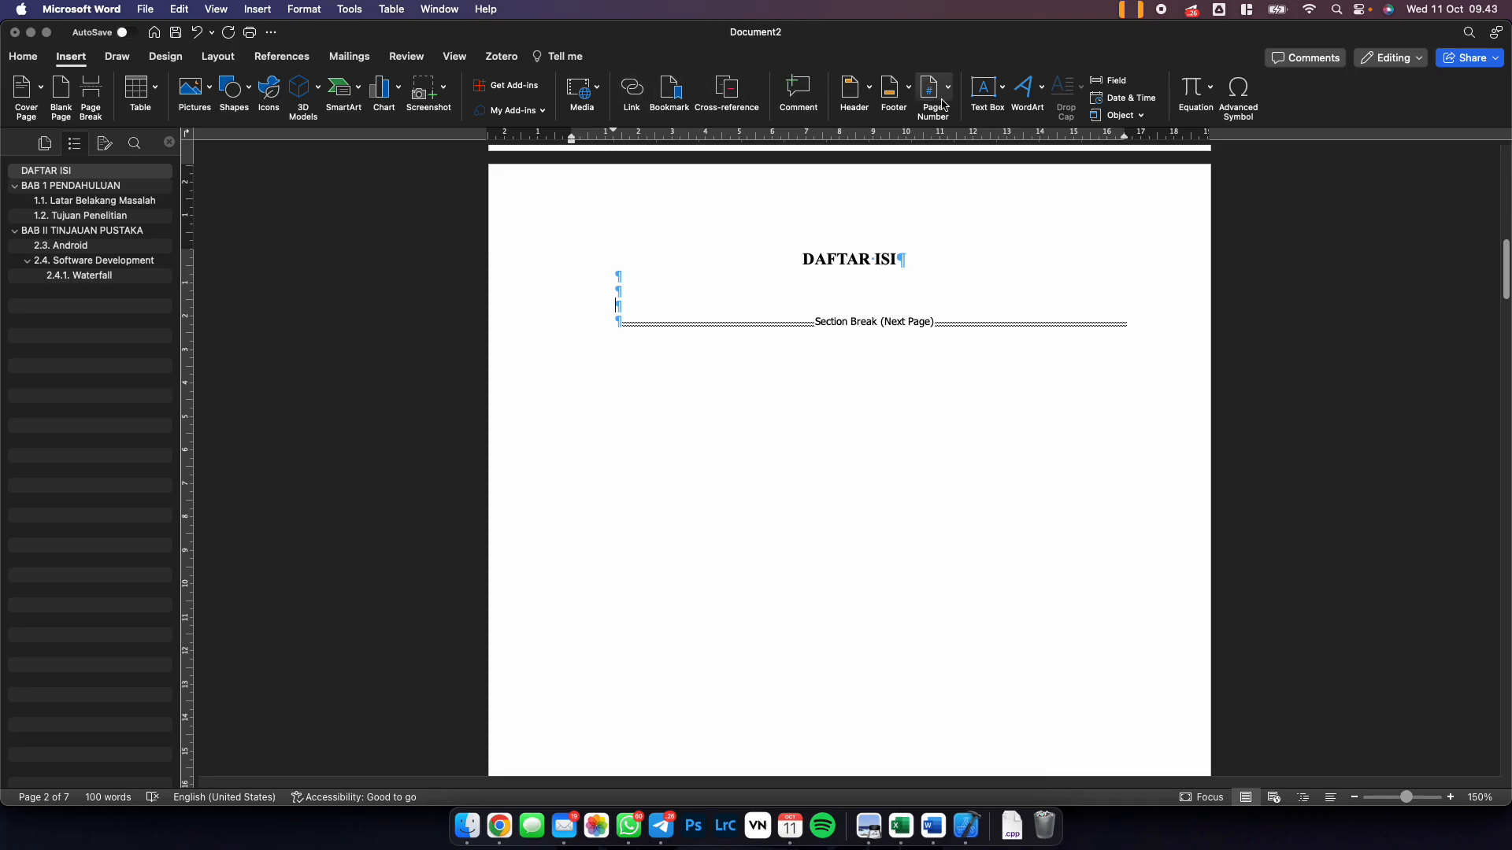
left_click(218, 56)
left_click(296, 59)
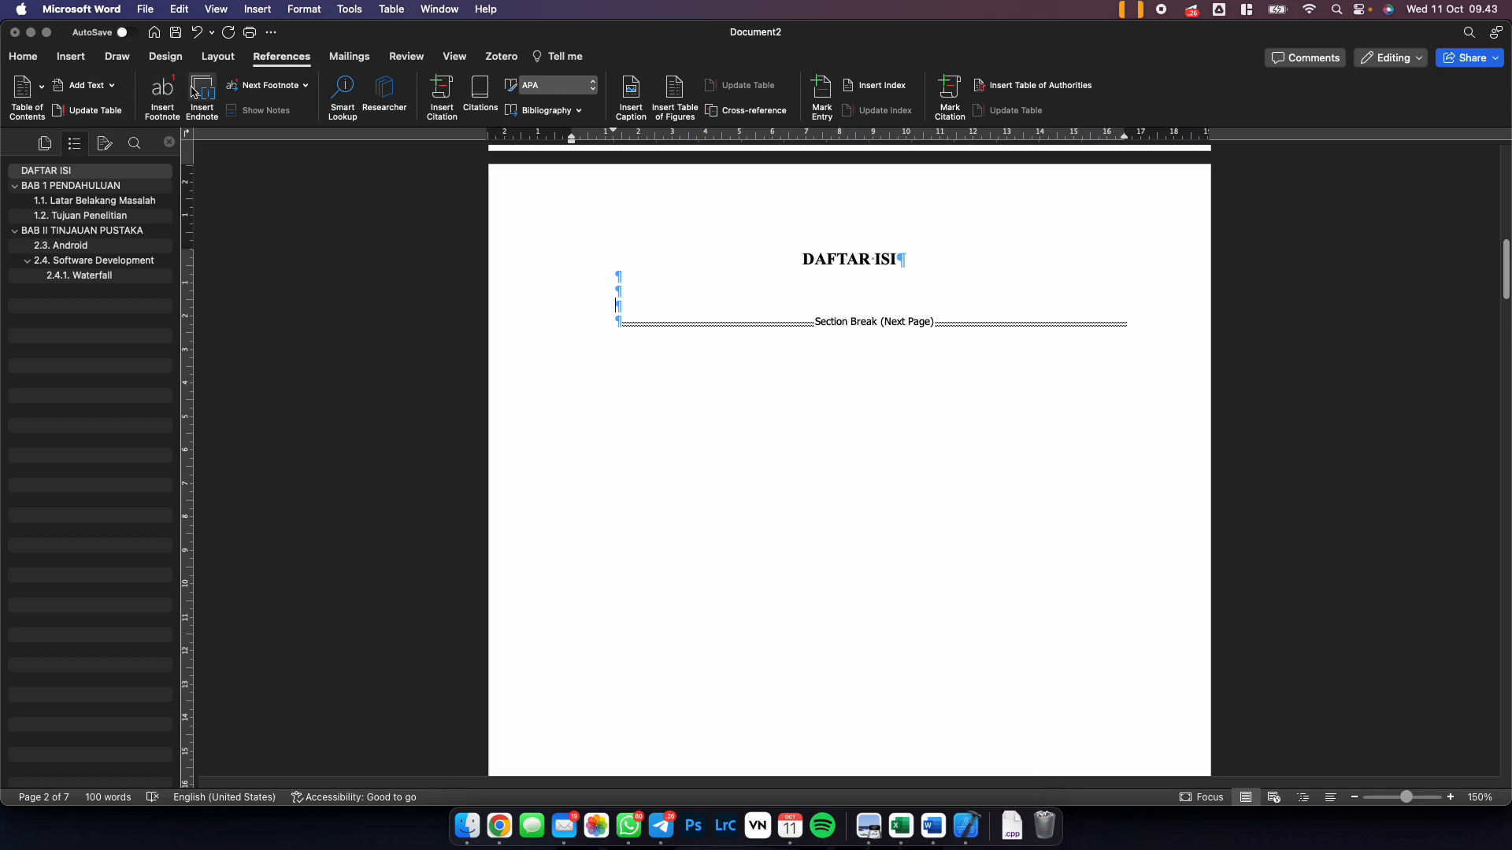
left_click(39, 90)
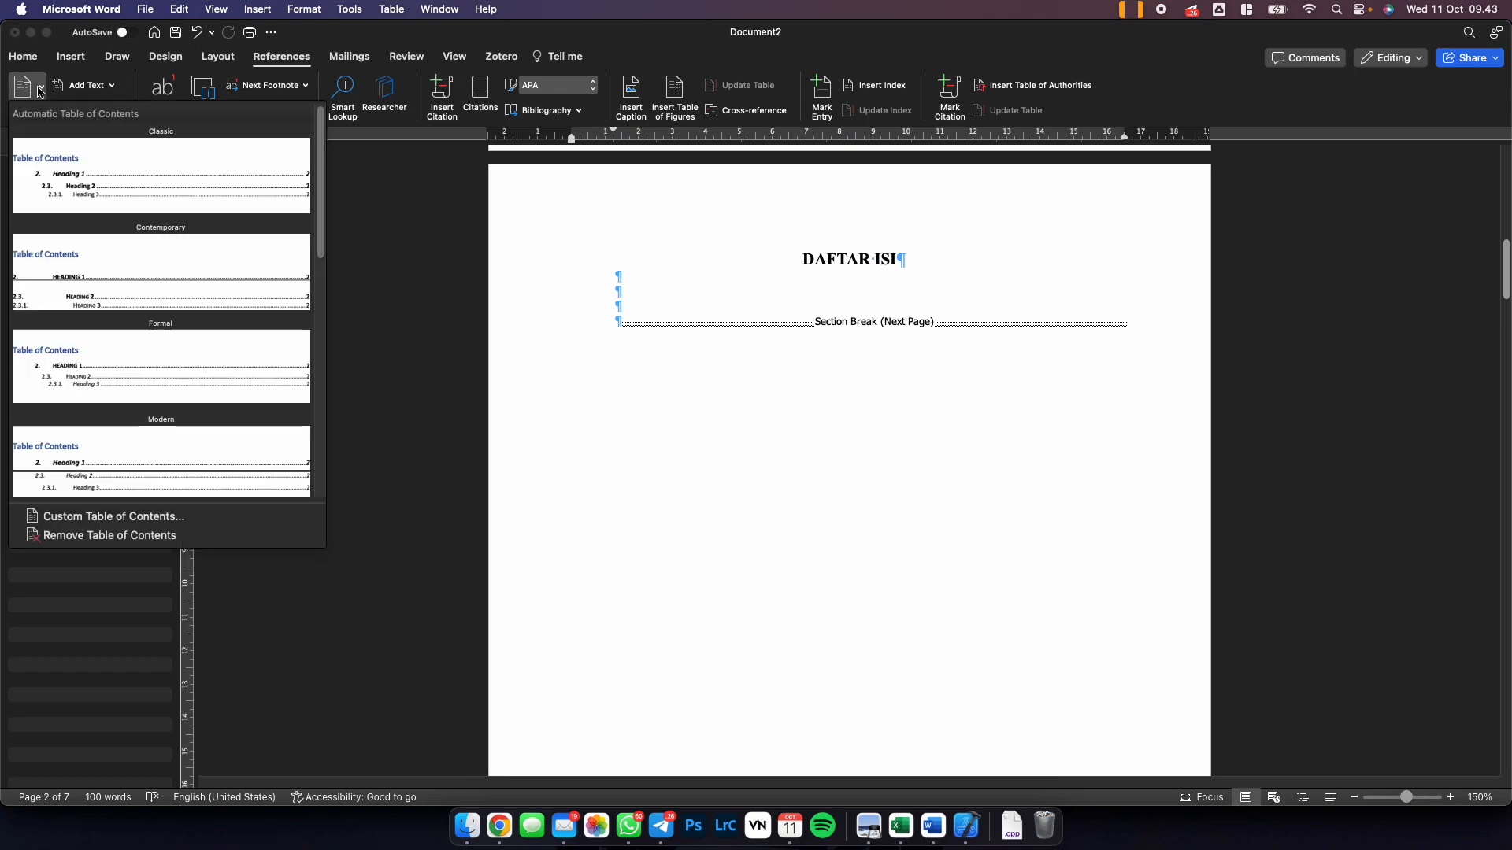
left_click(103, 518)
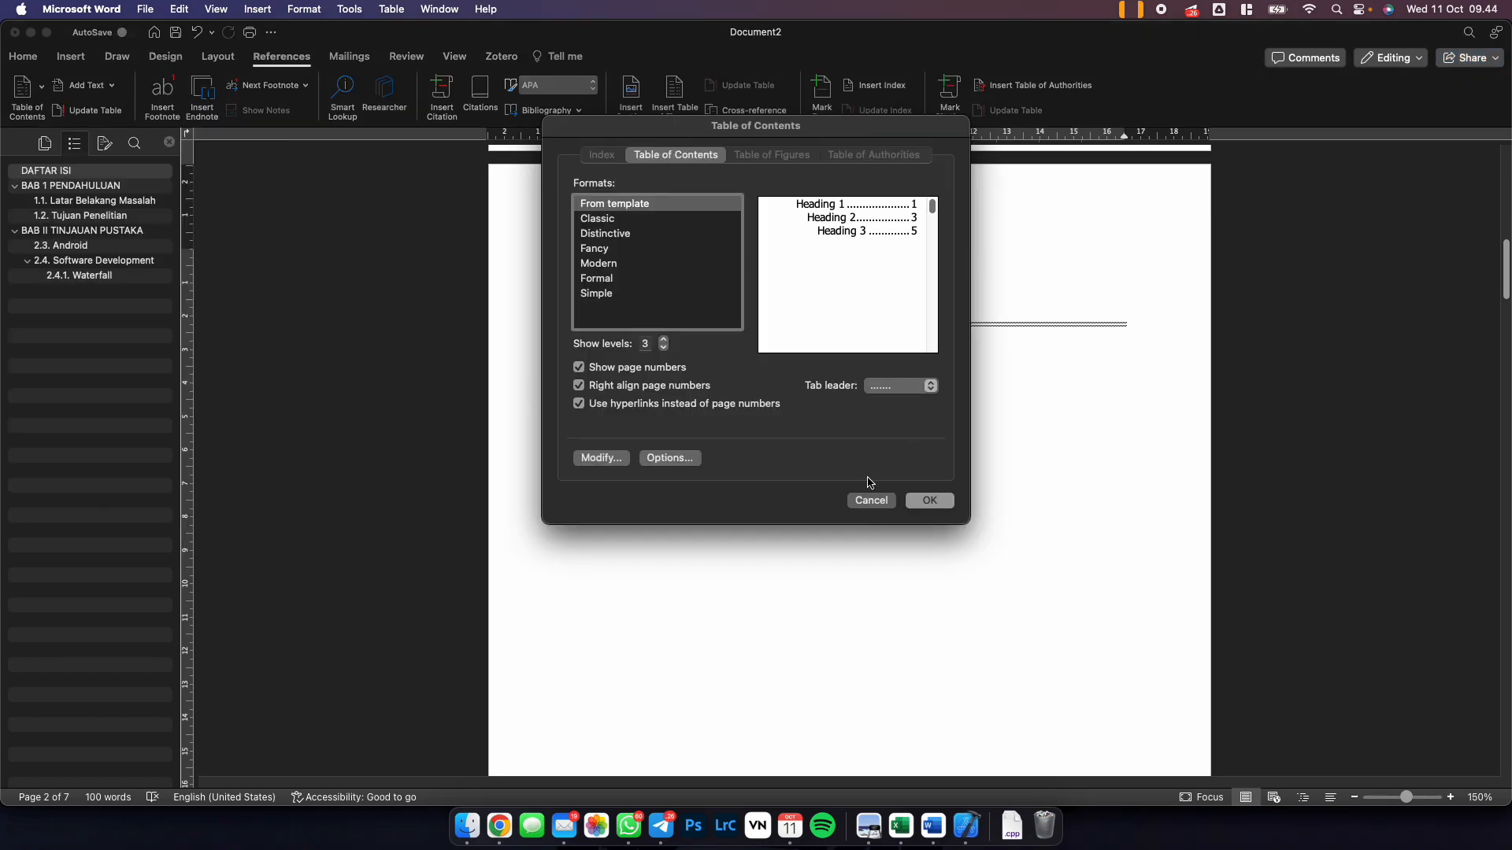
left_click(930, 500)
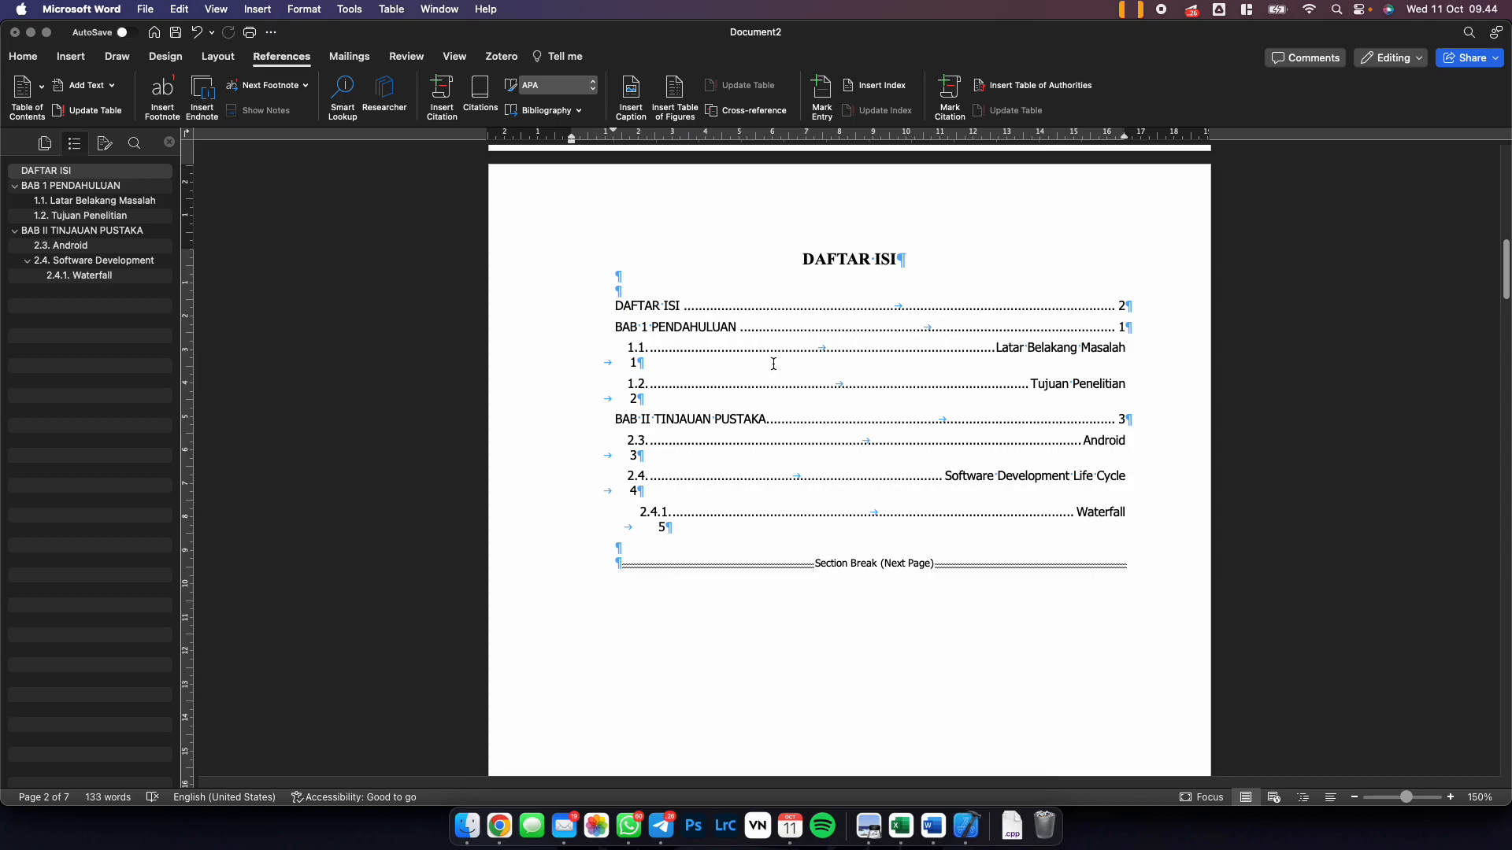
Undo the insertion of the custom table of contents below DAFTAR ISI.
left_click(792, 350)
scroll(789, 345, "up", 15)
scroll(793, 398, "down", 10)
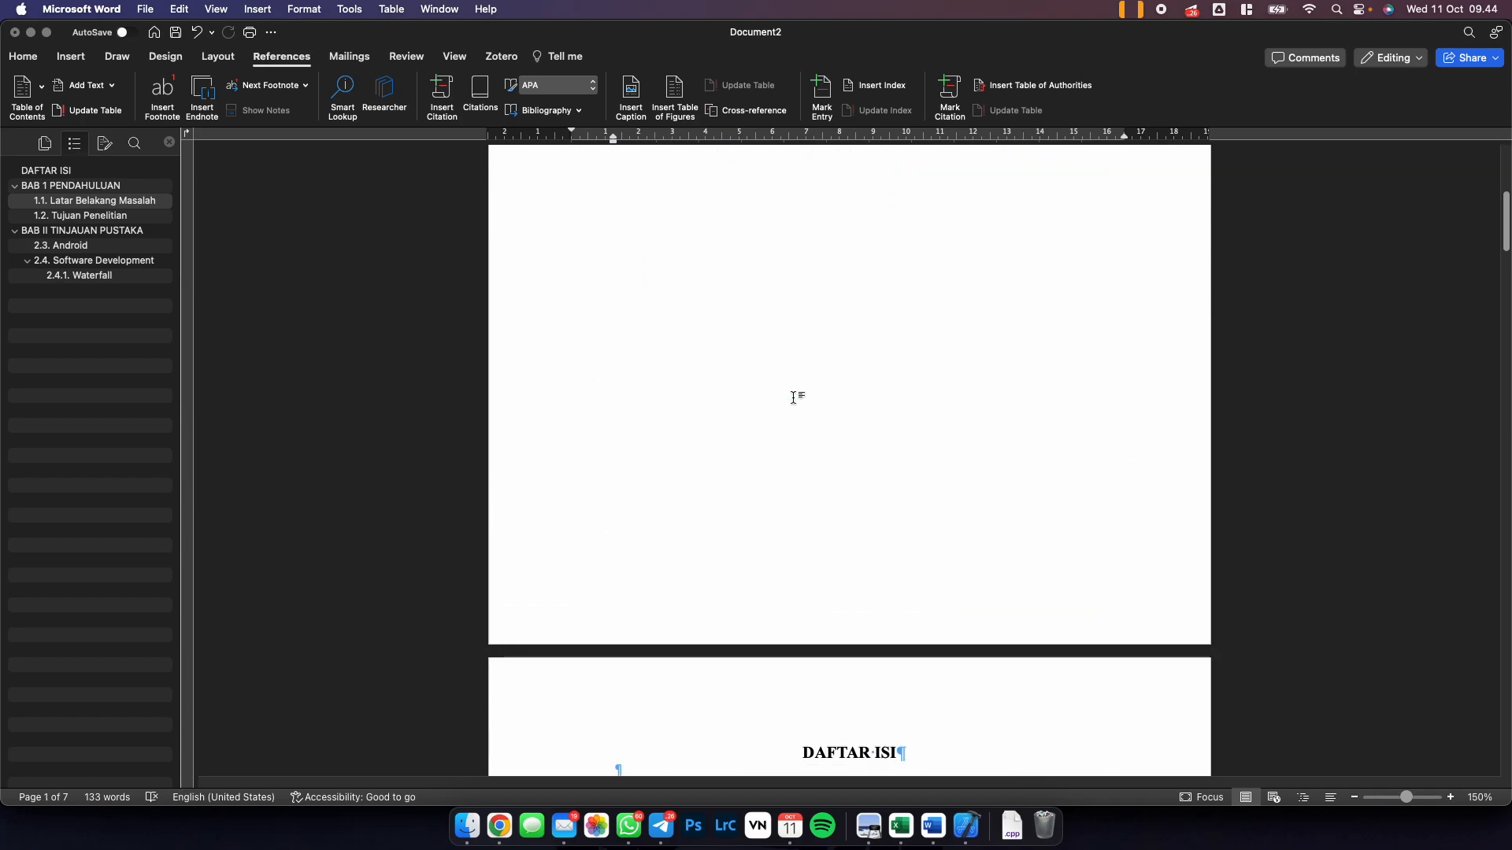
key("super+z")
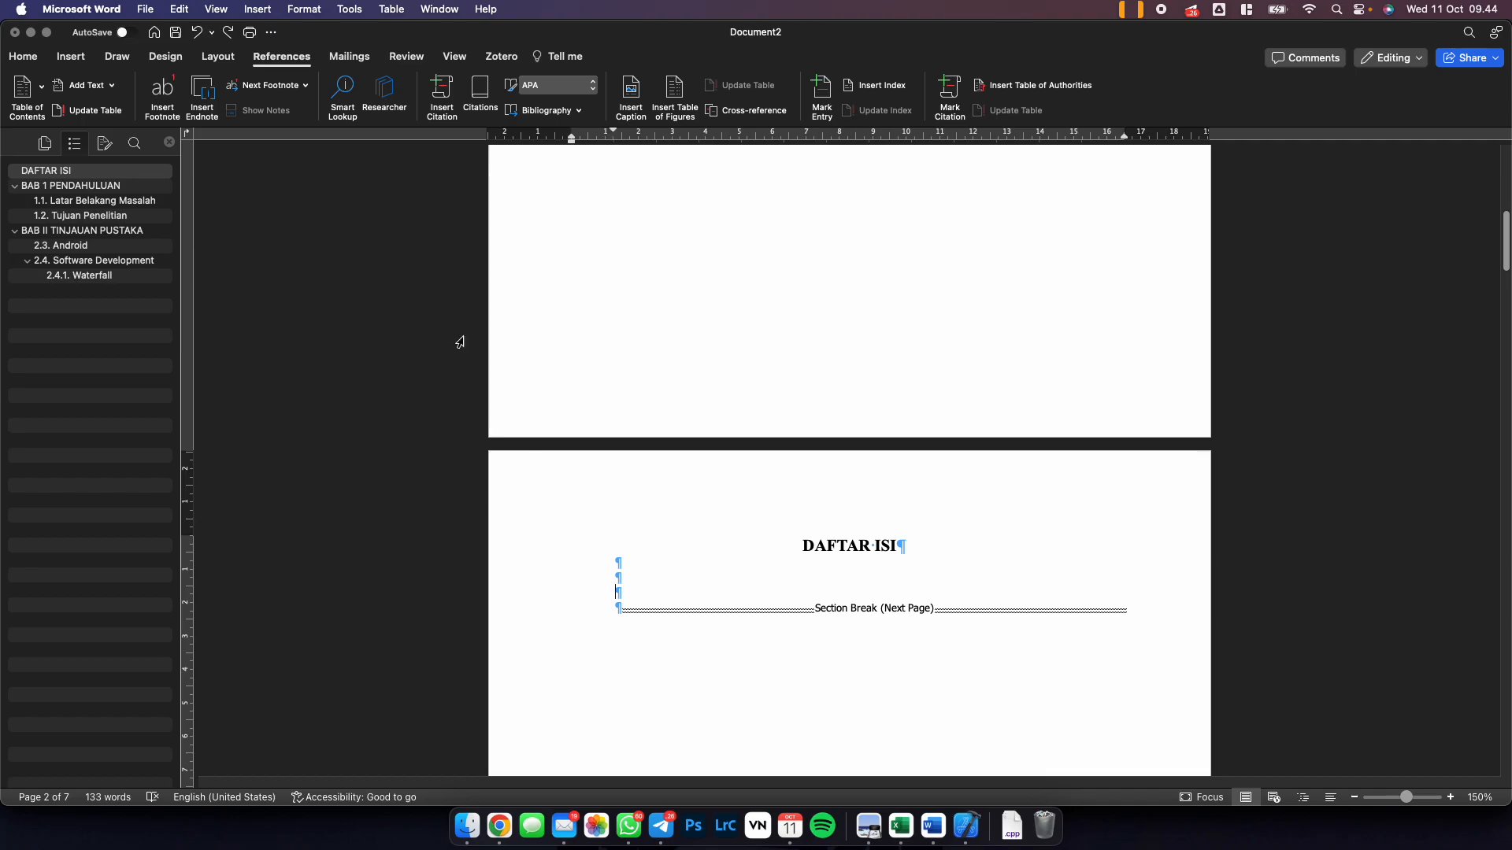
Clear all tab stops from the empty line below DAFTAR ISI.
left_click(312, 6)
left_click(323, 171)
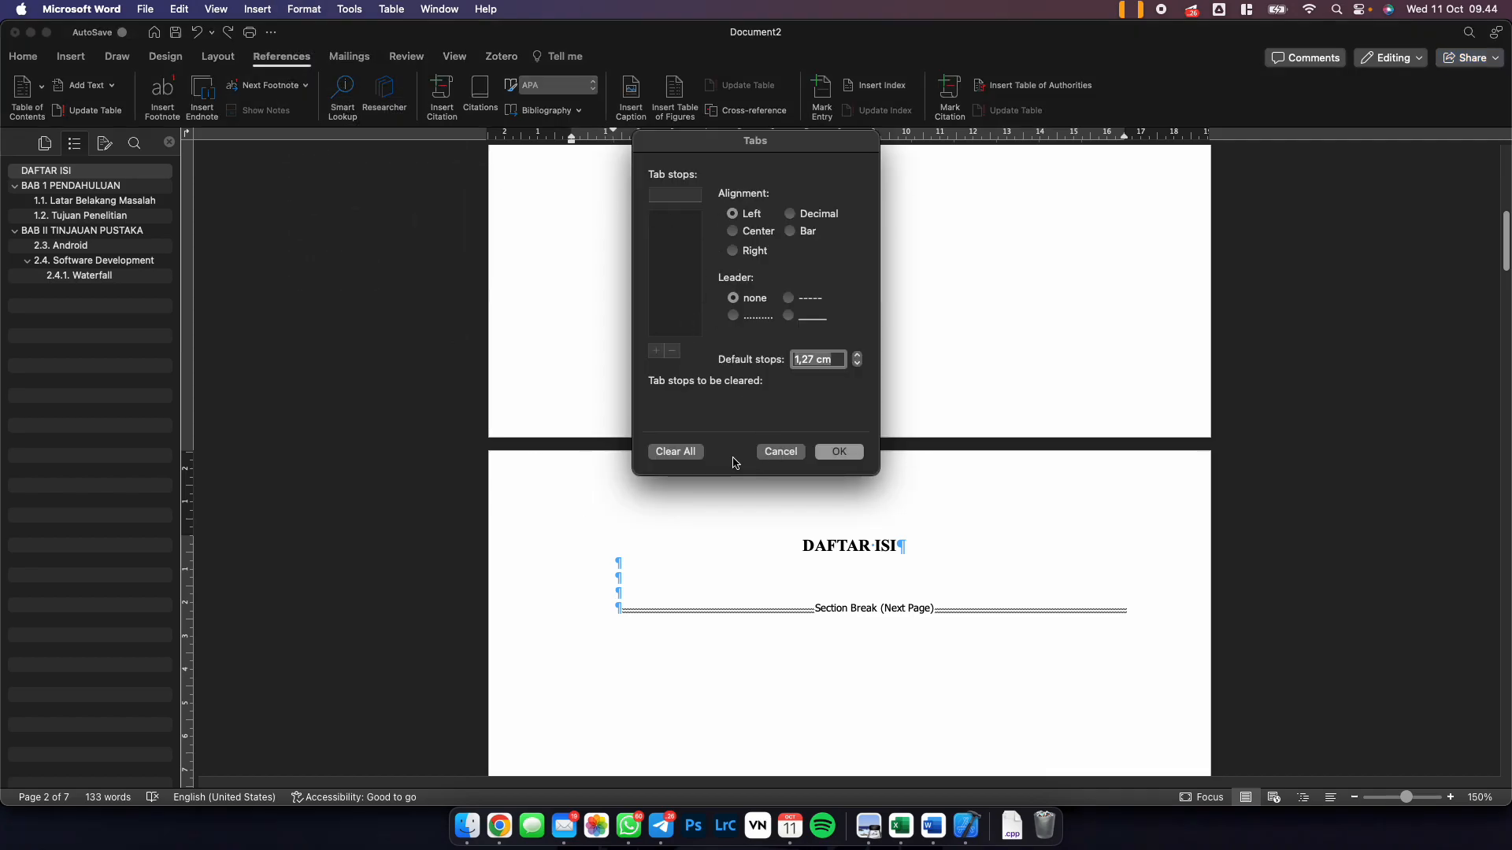
left_click(671, 457)
left_click(840, 452)
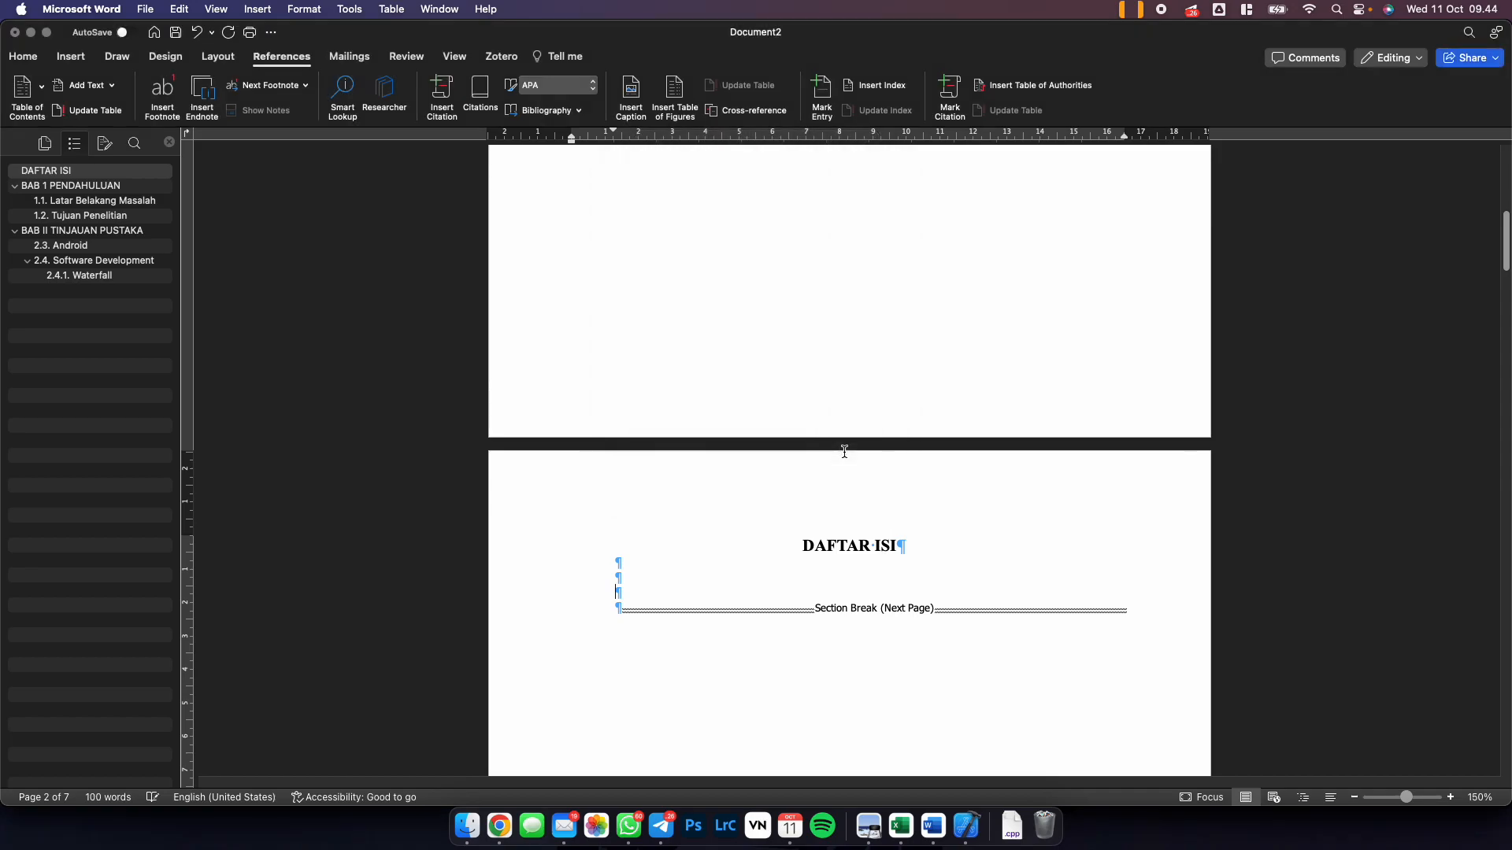
Insert an automatic table of contents in the Classic design on the empty line below DAFTAR ISI.
left_click(304, 9)
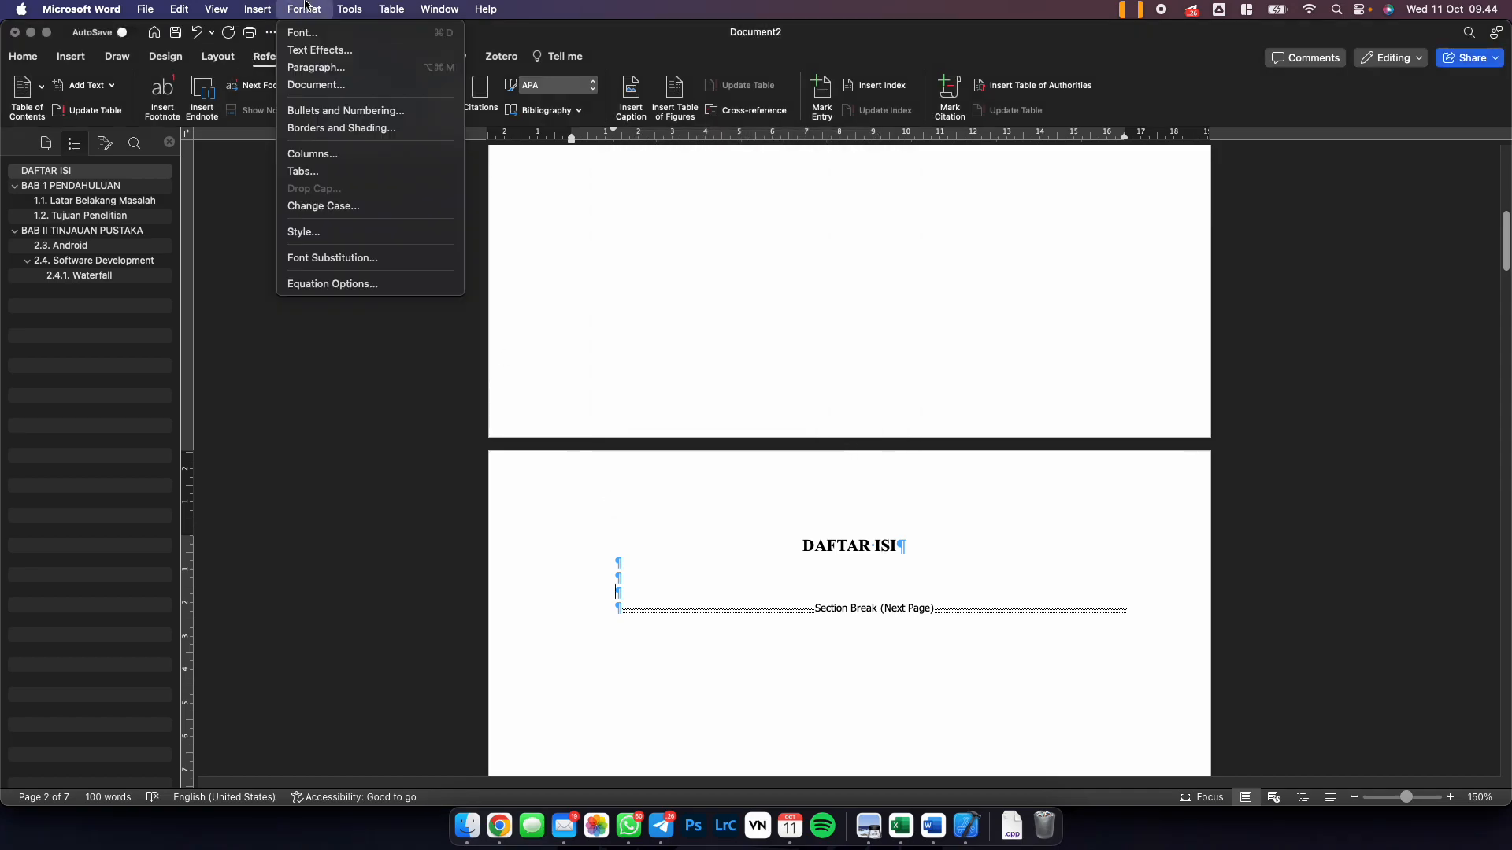
left_click(268, 69)
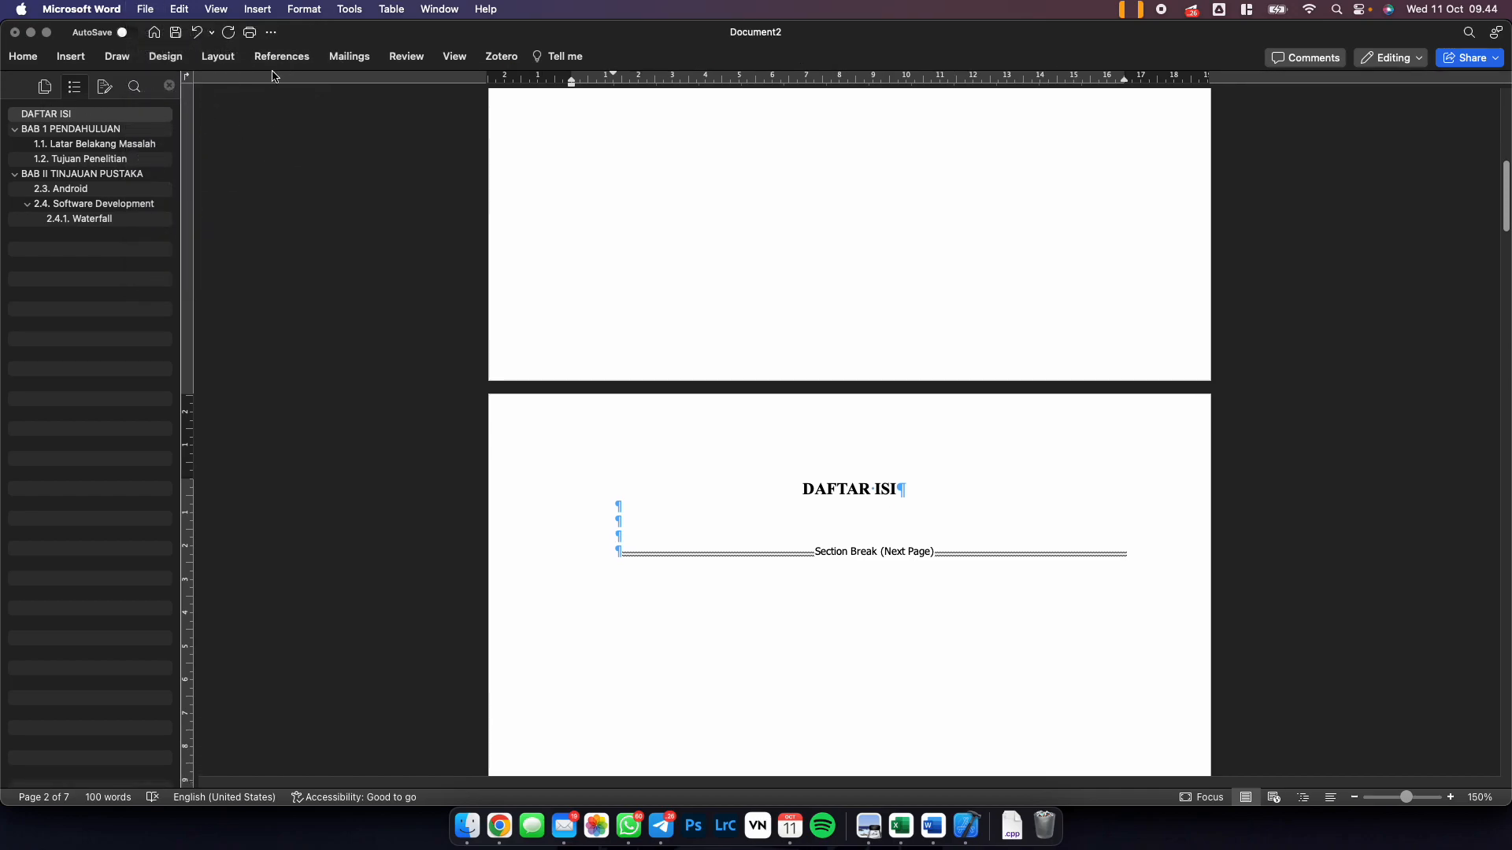
left_click(287, 54)
left_click(24, 87)
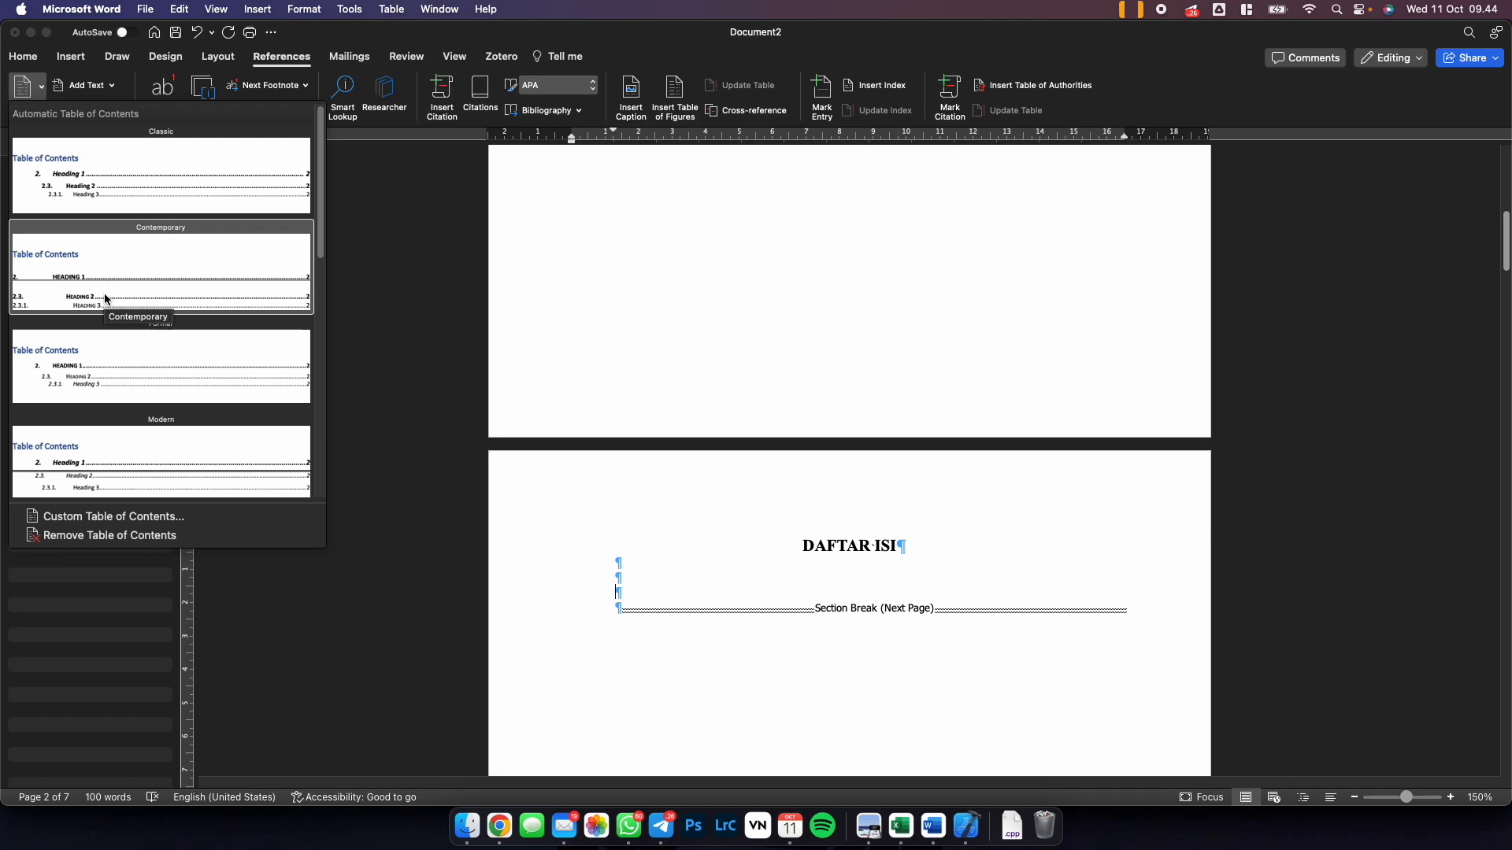
left_click(151, 188)
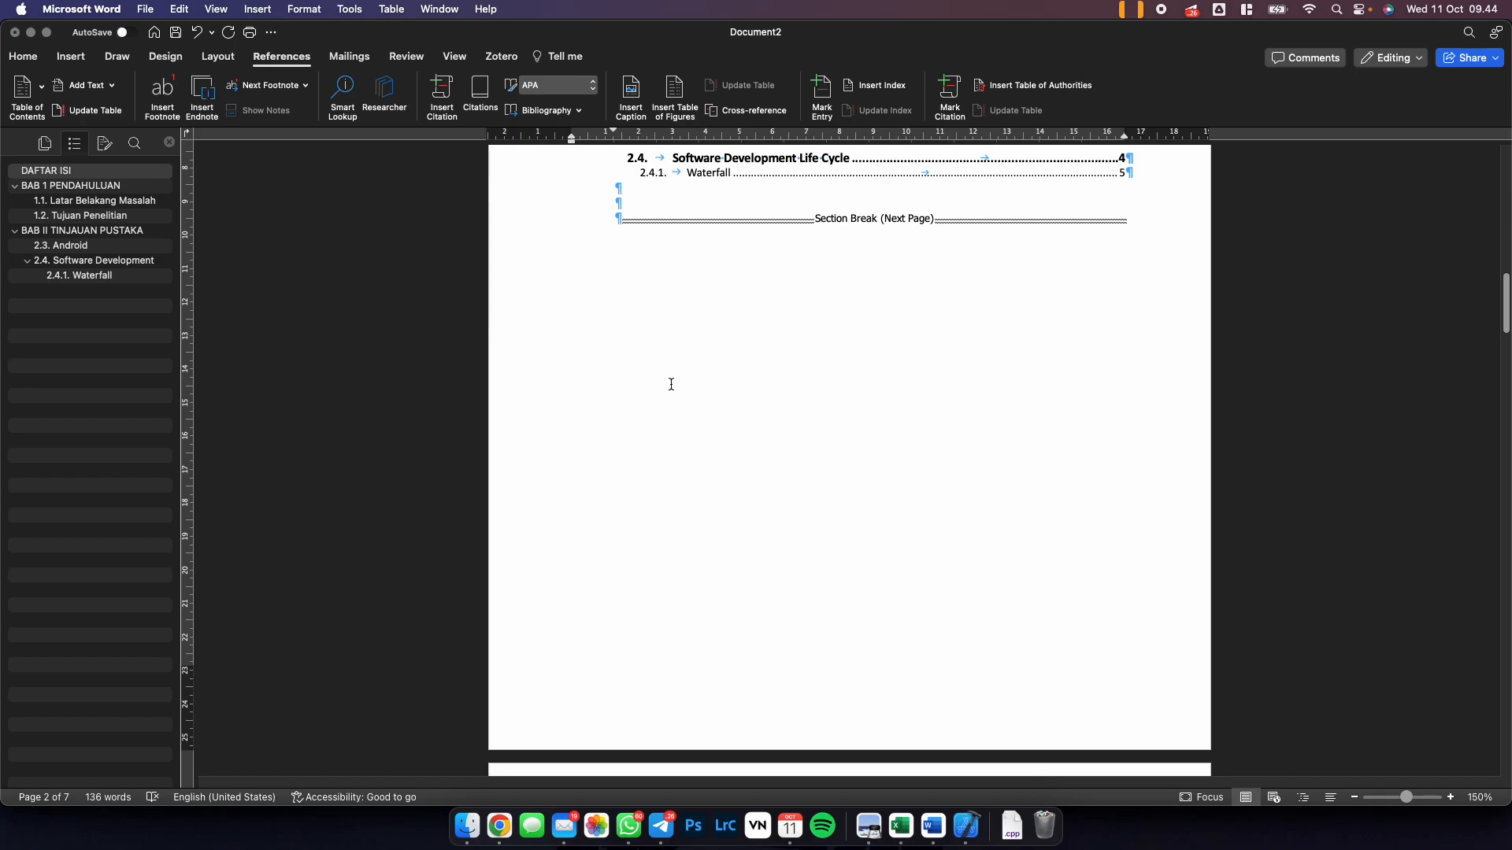
scroll(671, 385, "up", 5)
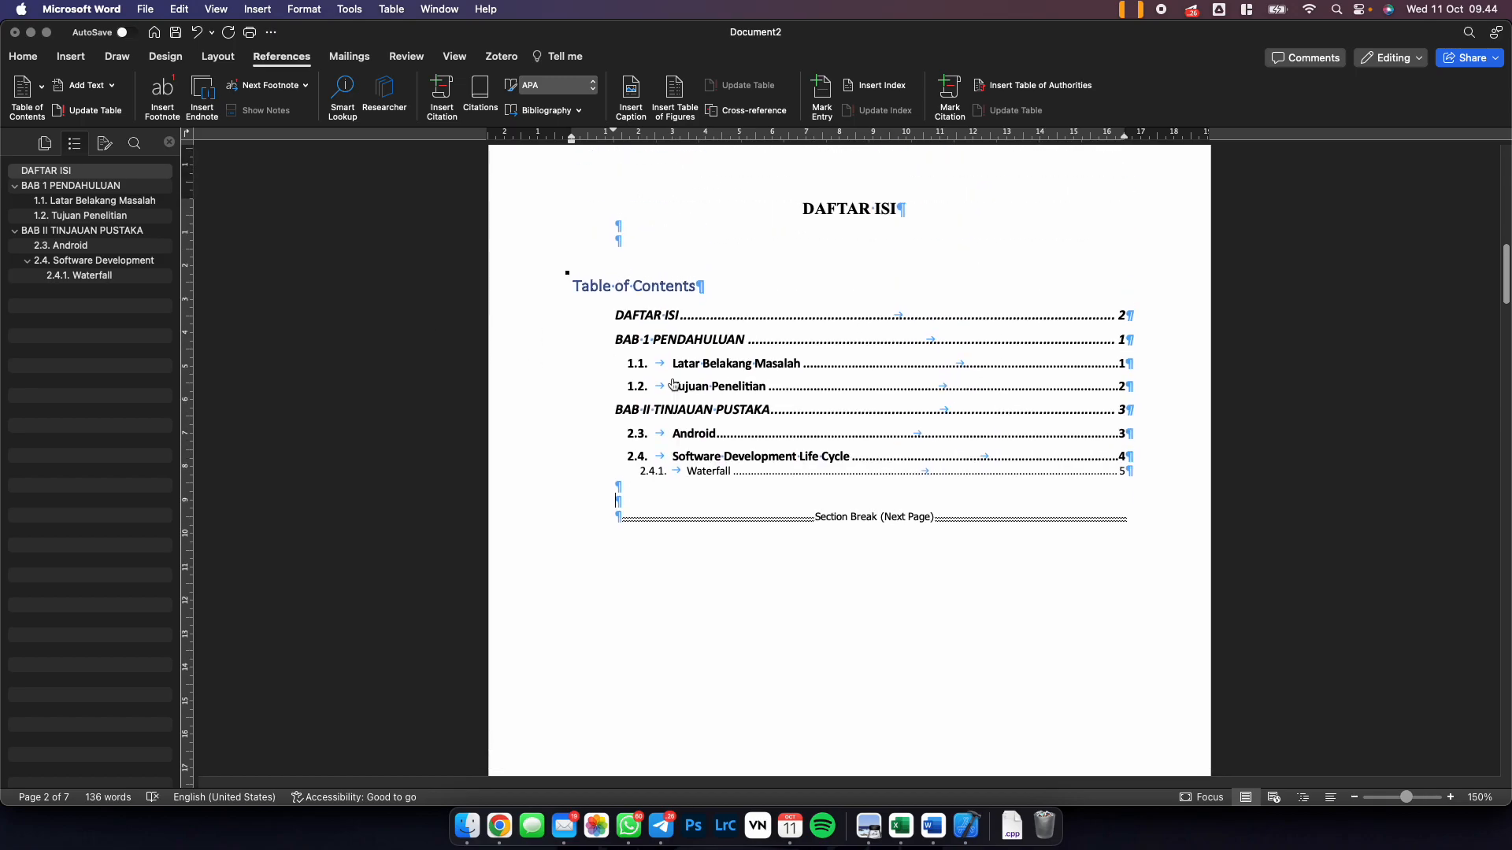
Delete the "Table of Contents" title text inside the inserted table, keeping its empty paragraph and the DAFTAR ISI entry as they were.
triple_click(652, 285)
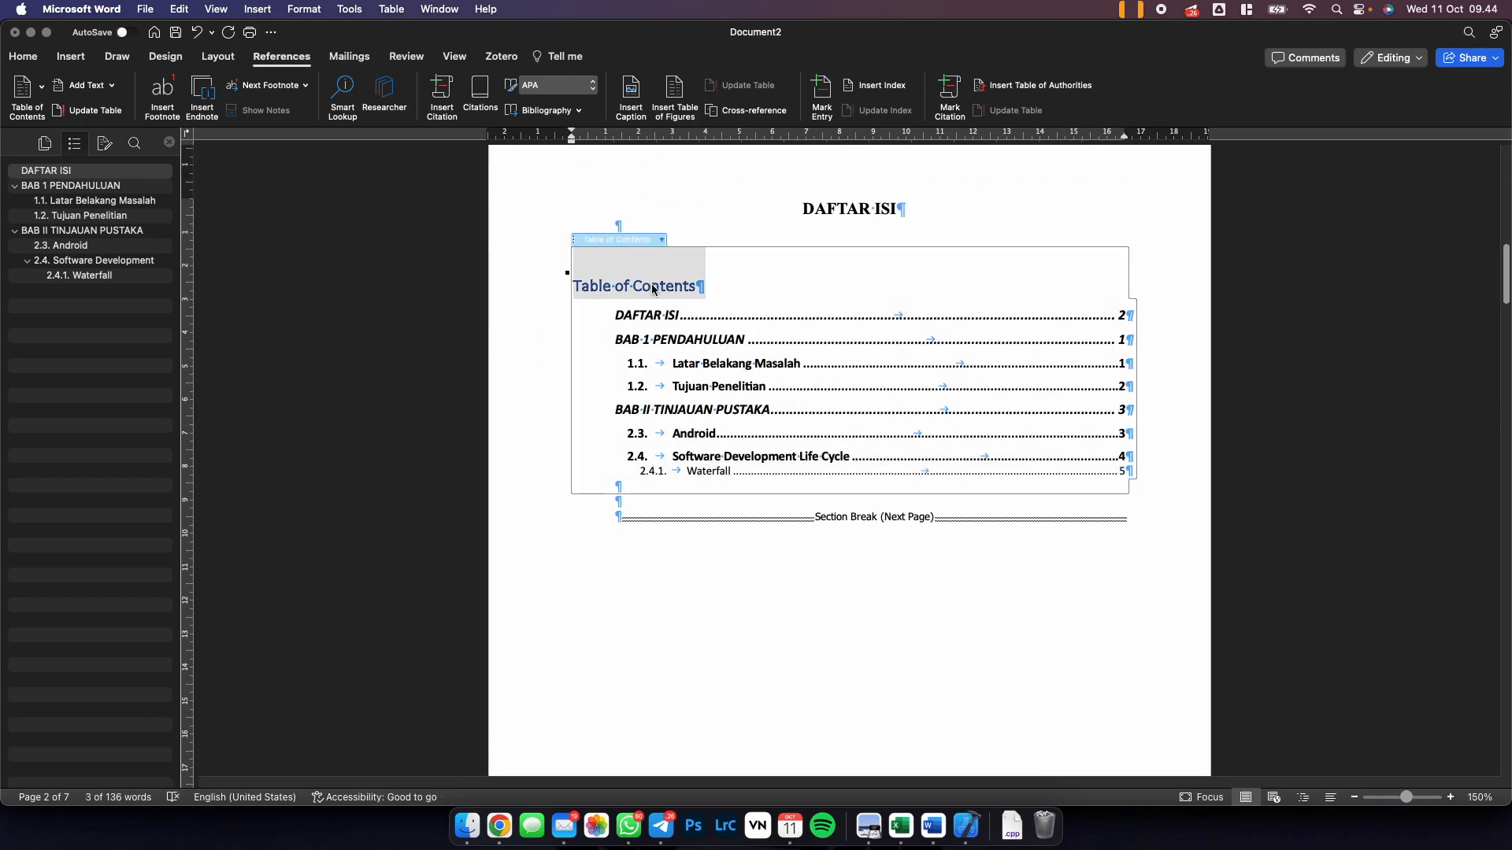
key("BackSpace")
key("Delete")
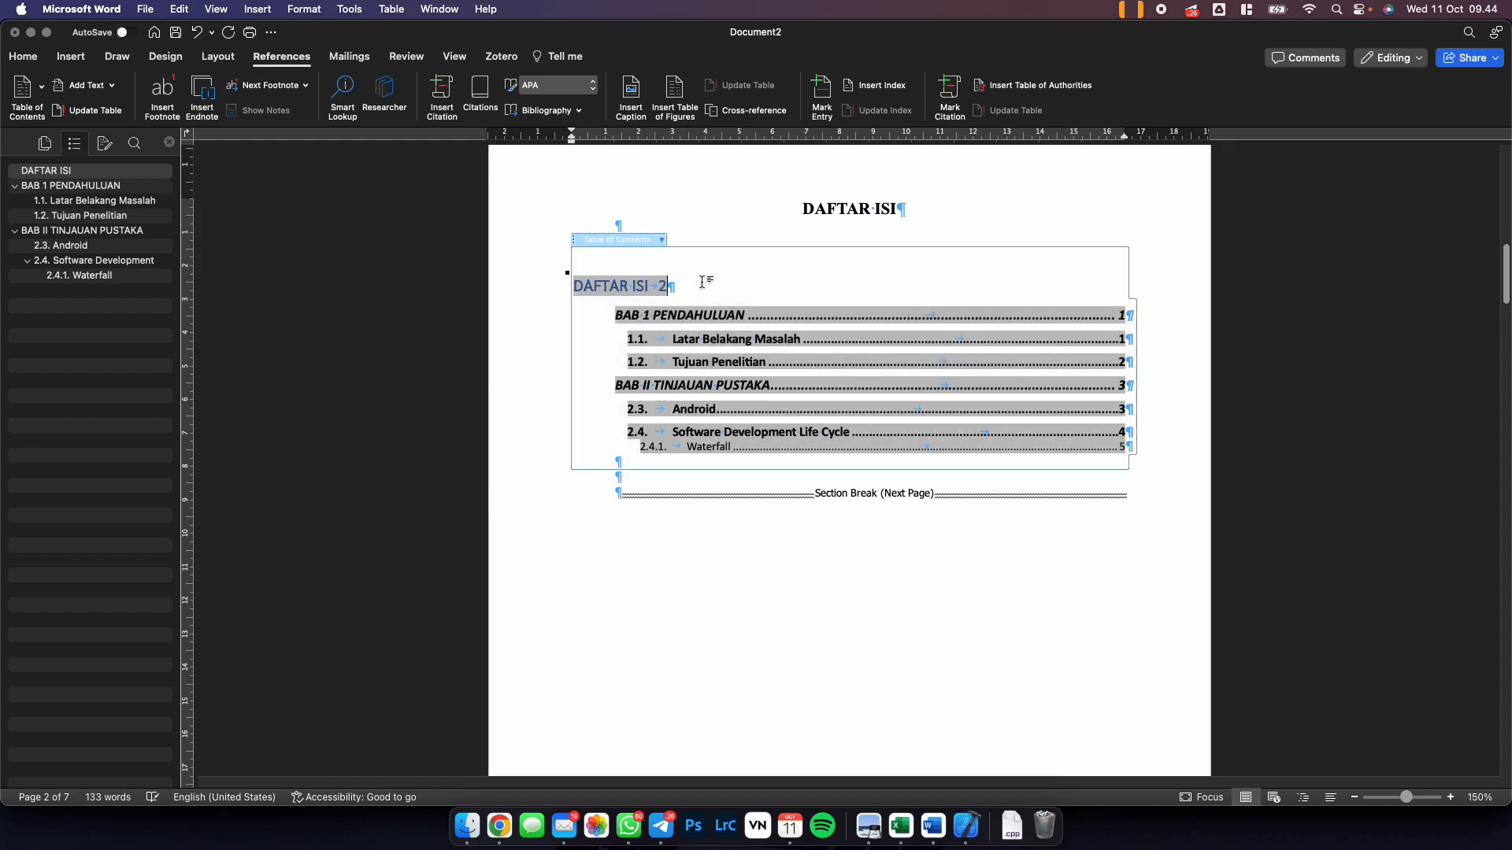
key("super+z")
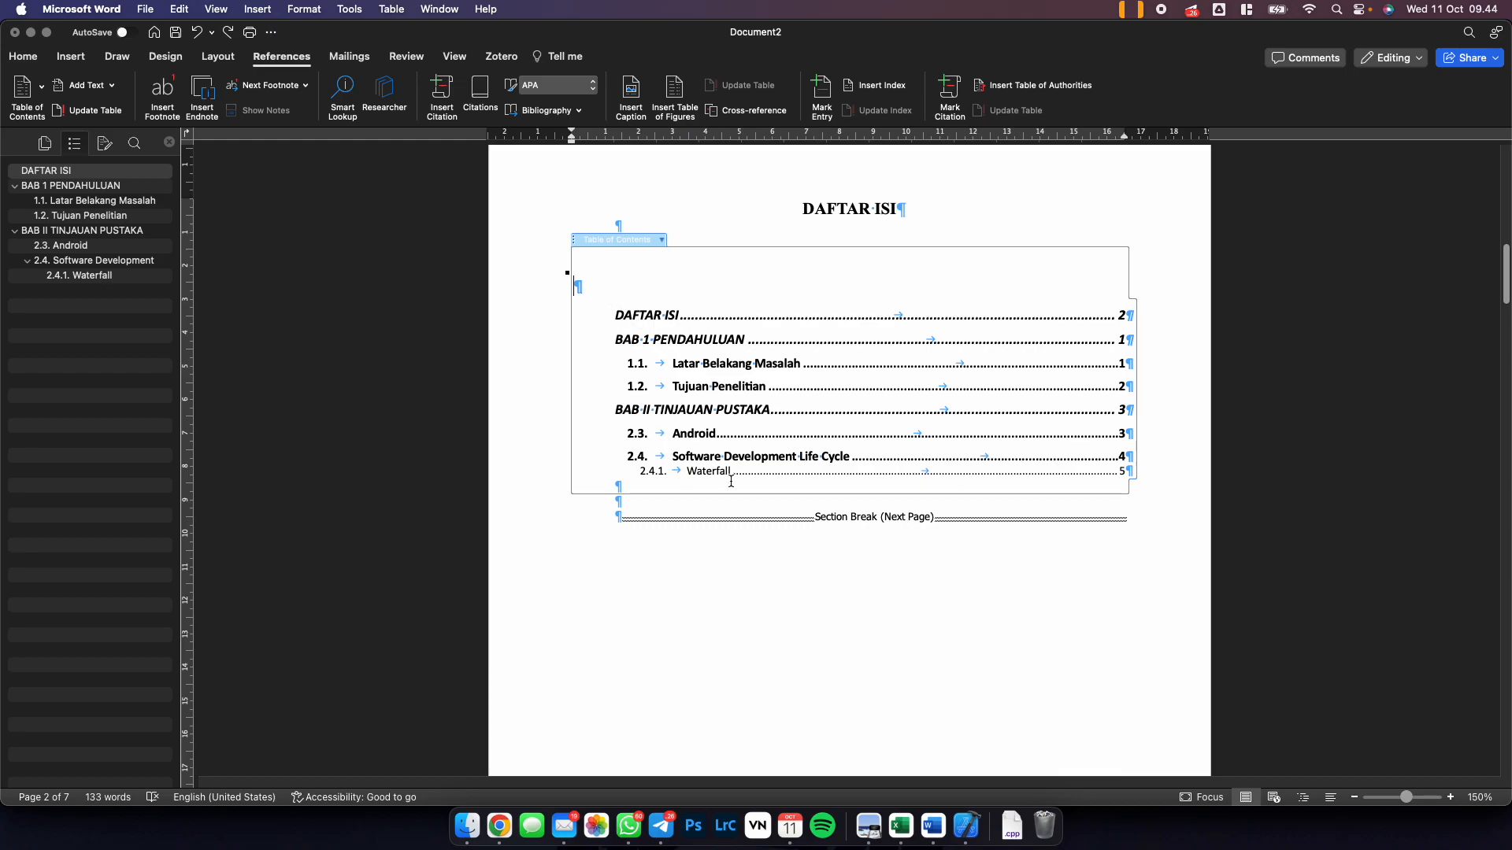
Set the font of the table of contents entries to Times New Roman.
key("super+a")
scroll(730, 481, "down", 10)
scroll(749, 476, "up", 8)
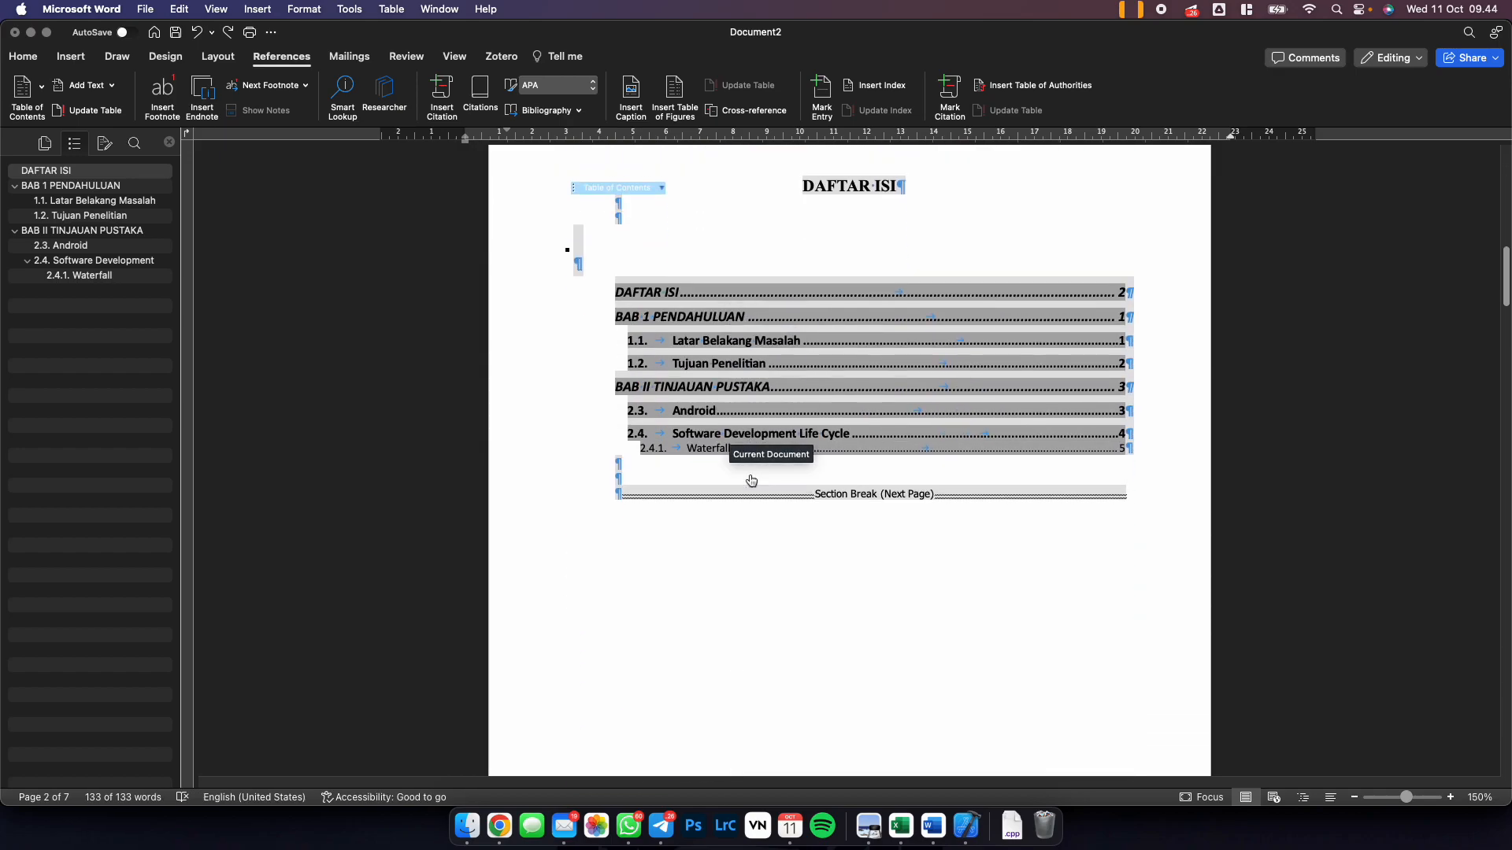
scroll(748, 457, "down", 2)
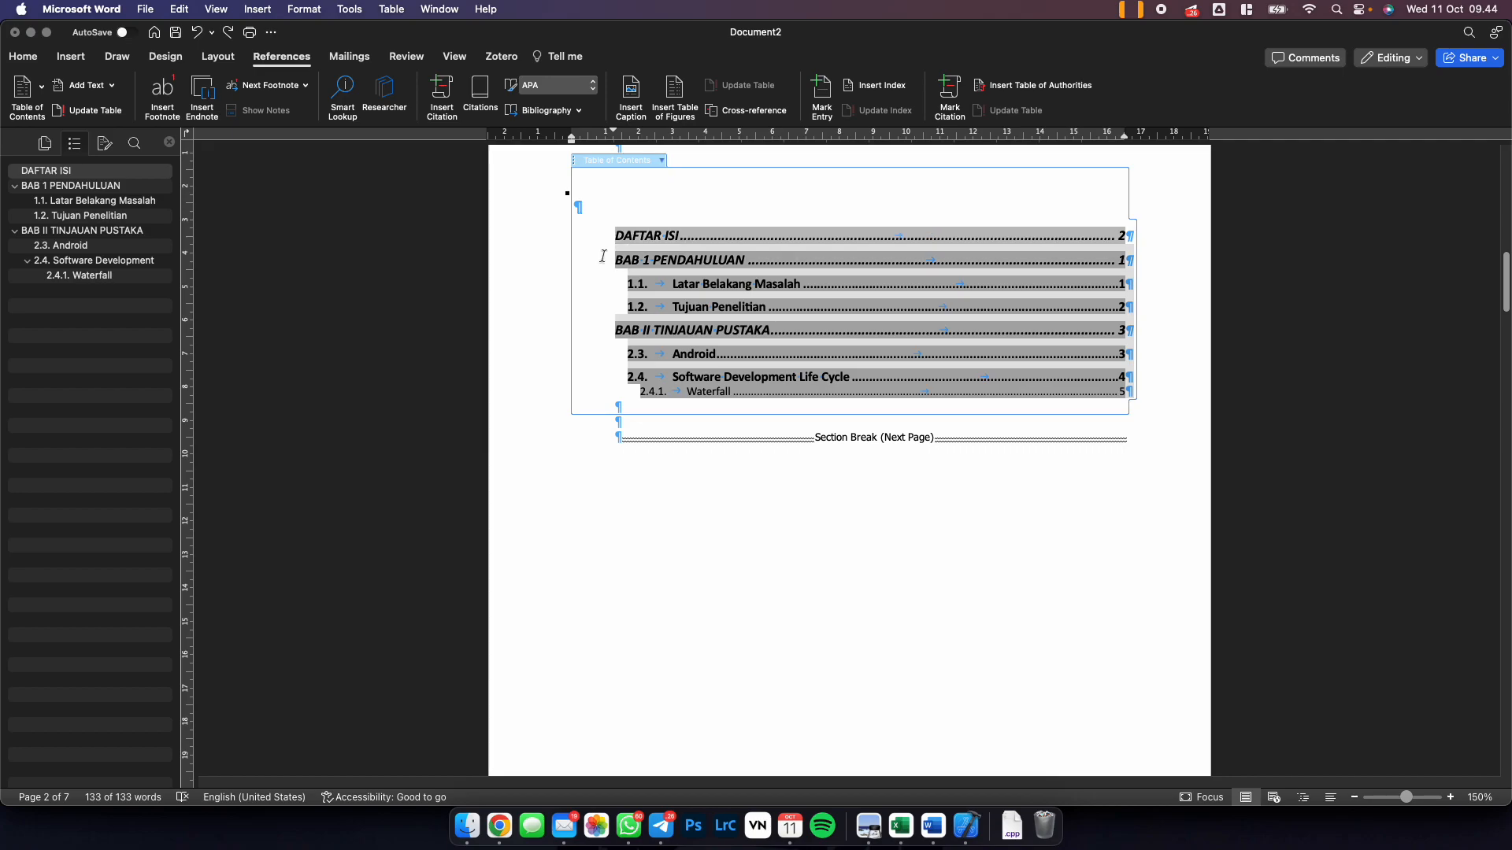
left_click(23, 56)
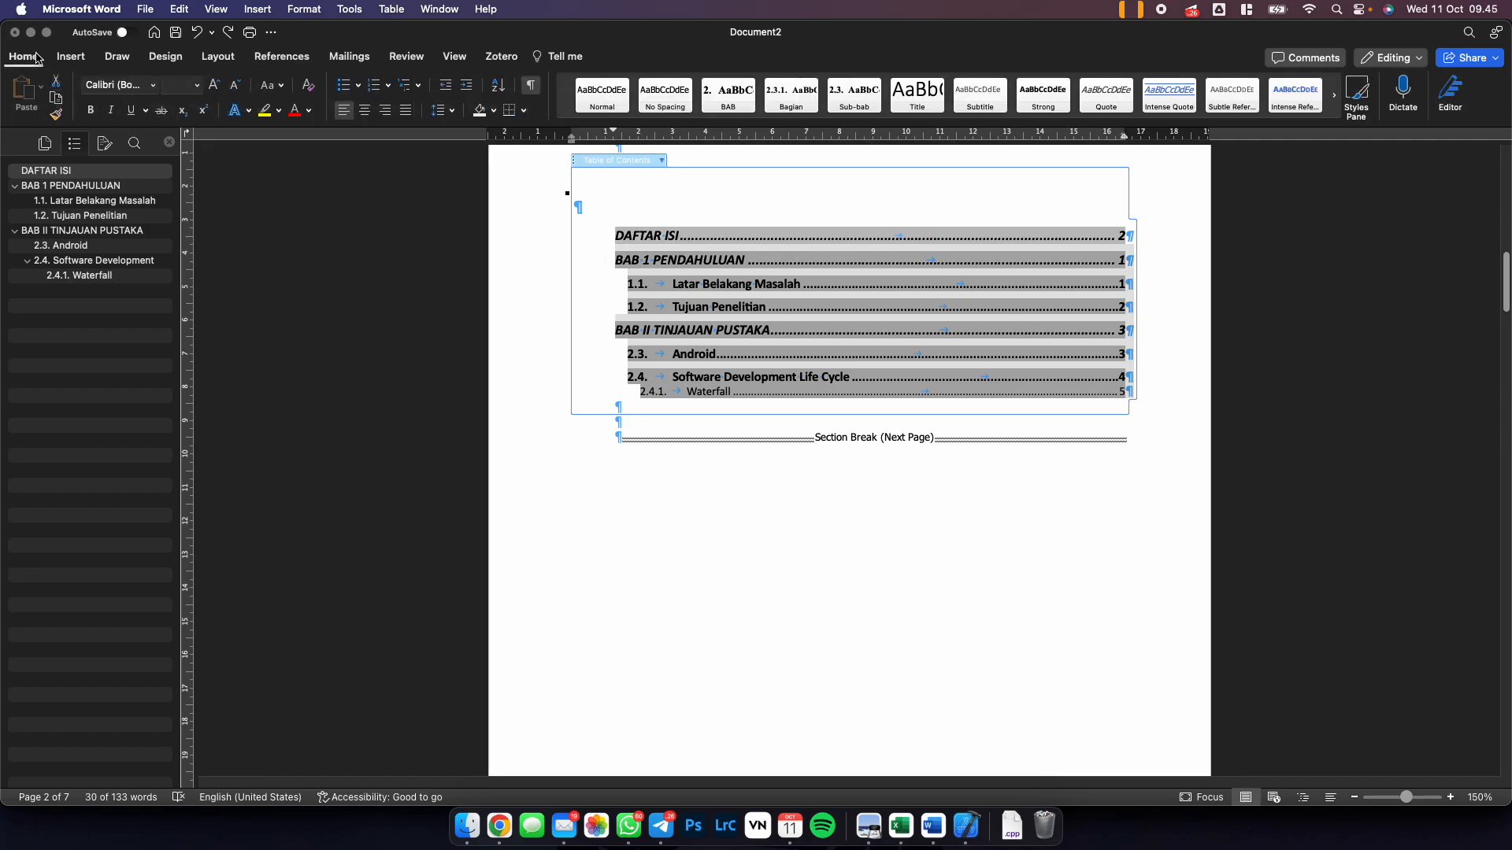
left_click(122, 85)
type("Times New Roman")
key("Return")
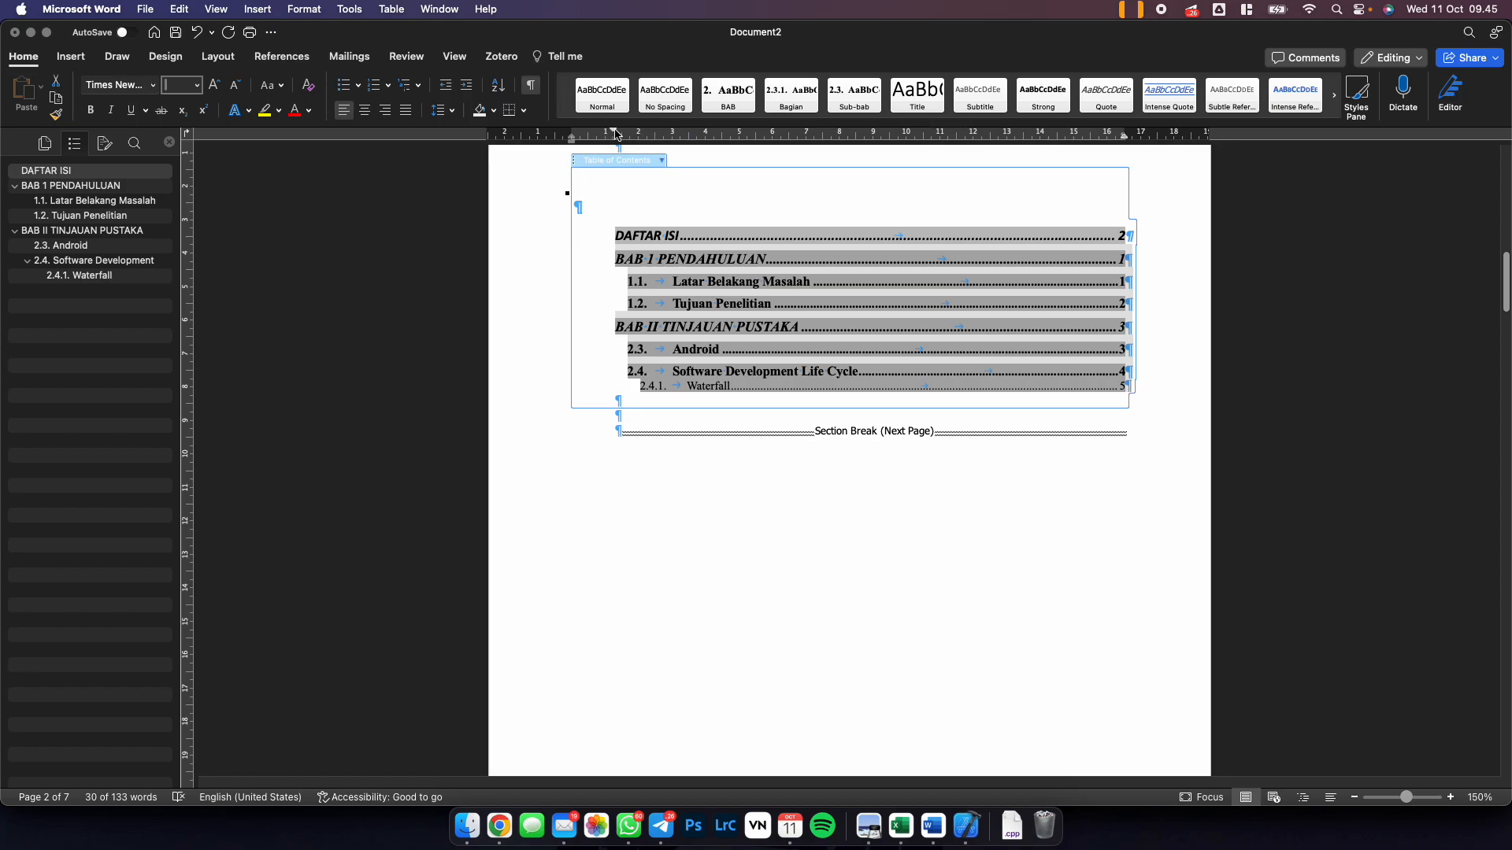
Align the left indent of the numbered sub-entries with the BAB entries in the table of contents.
left_click_drag(615, 134, 615, 131)
left_click(573, 137)
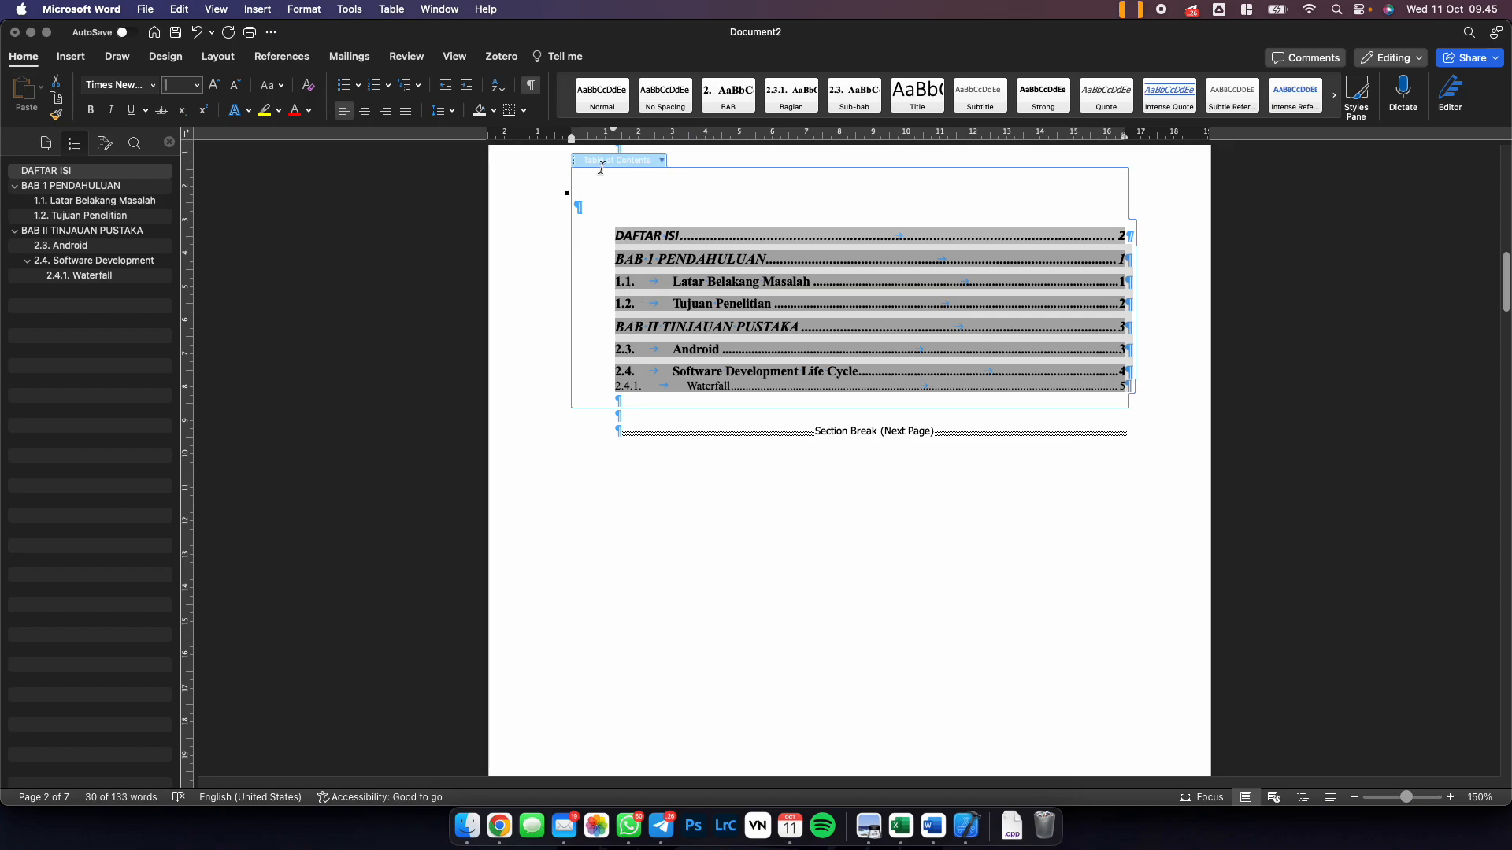
left_click(686, 373)
scroll(685, 315, "up", 15)
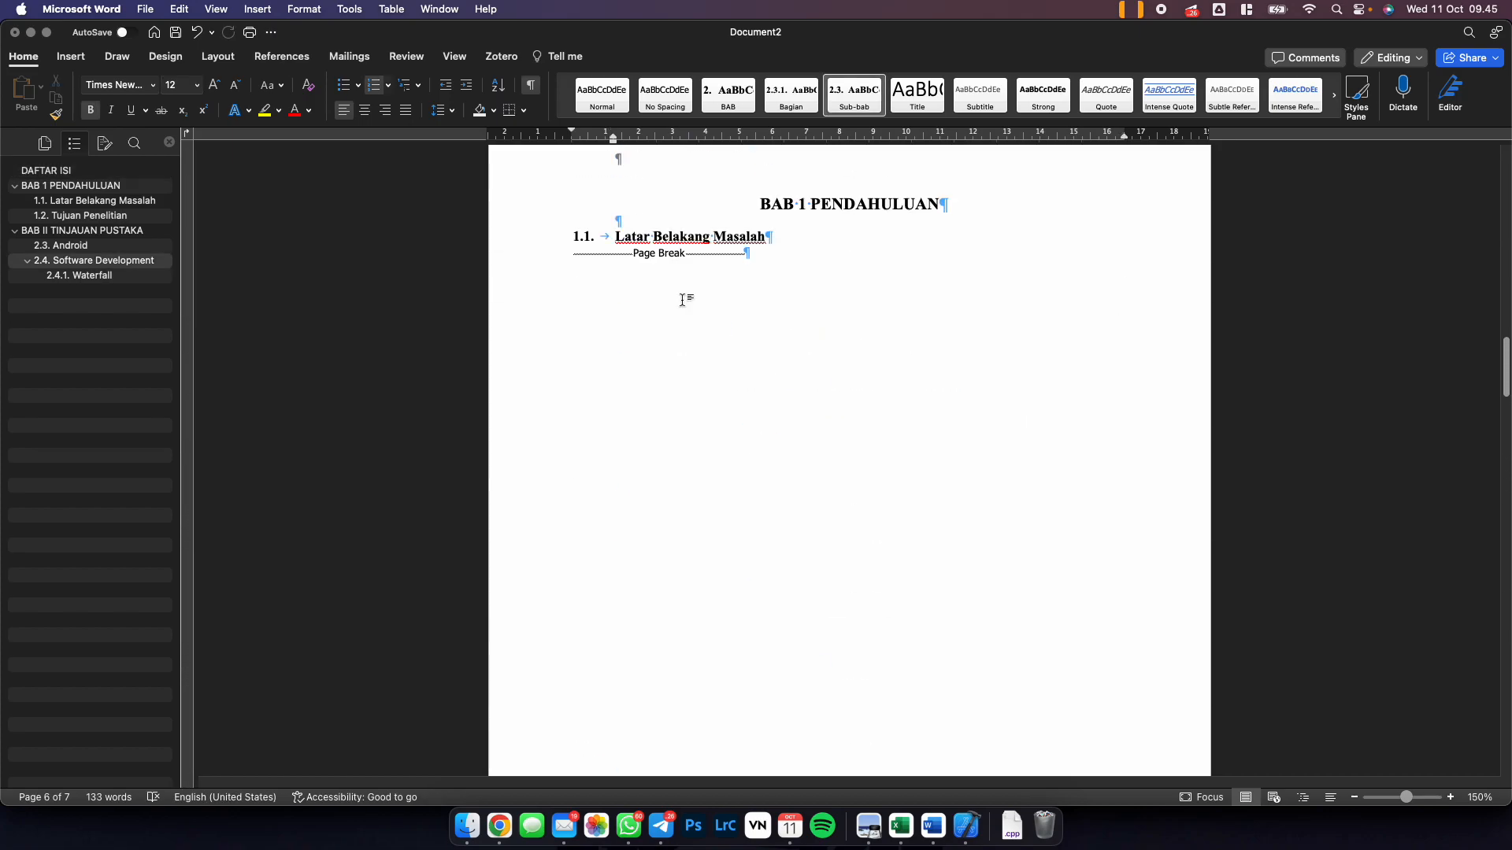
scroll(681, 302, "down", 15)
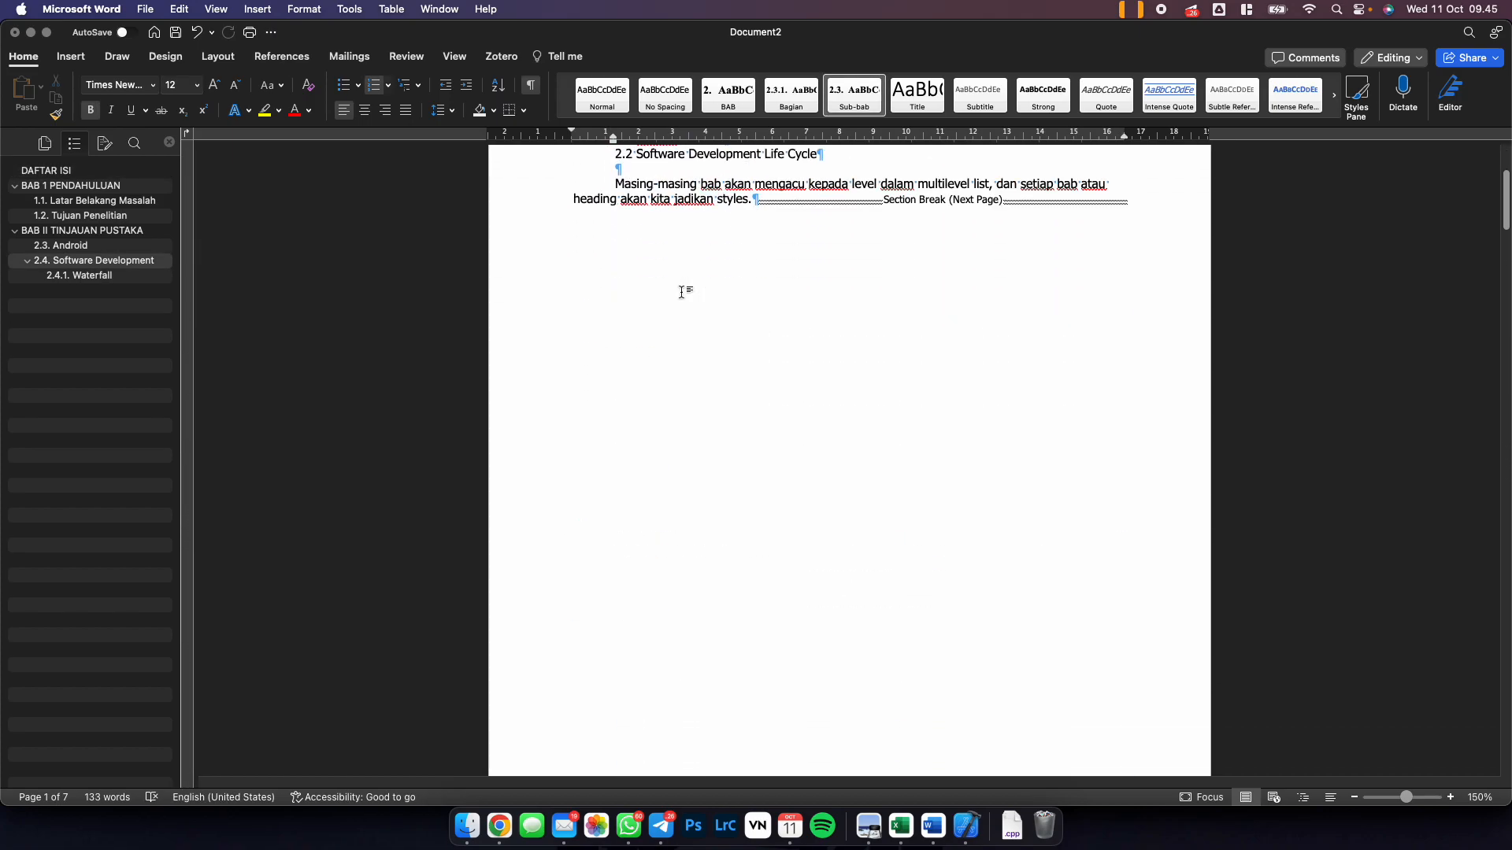
scroll(682, 293, "down", 3)
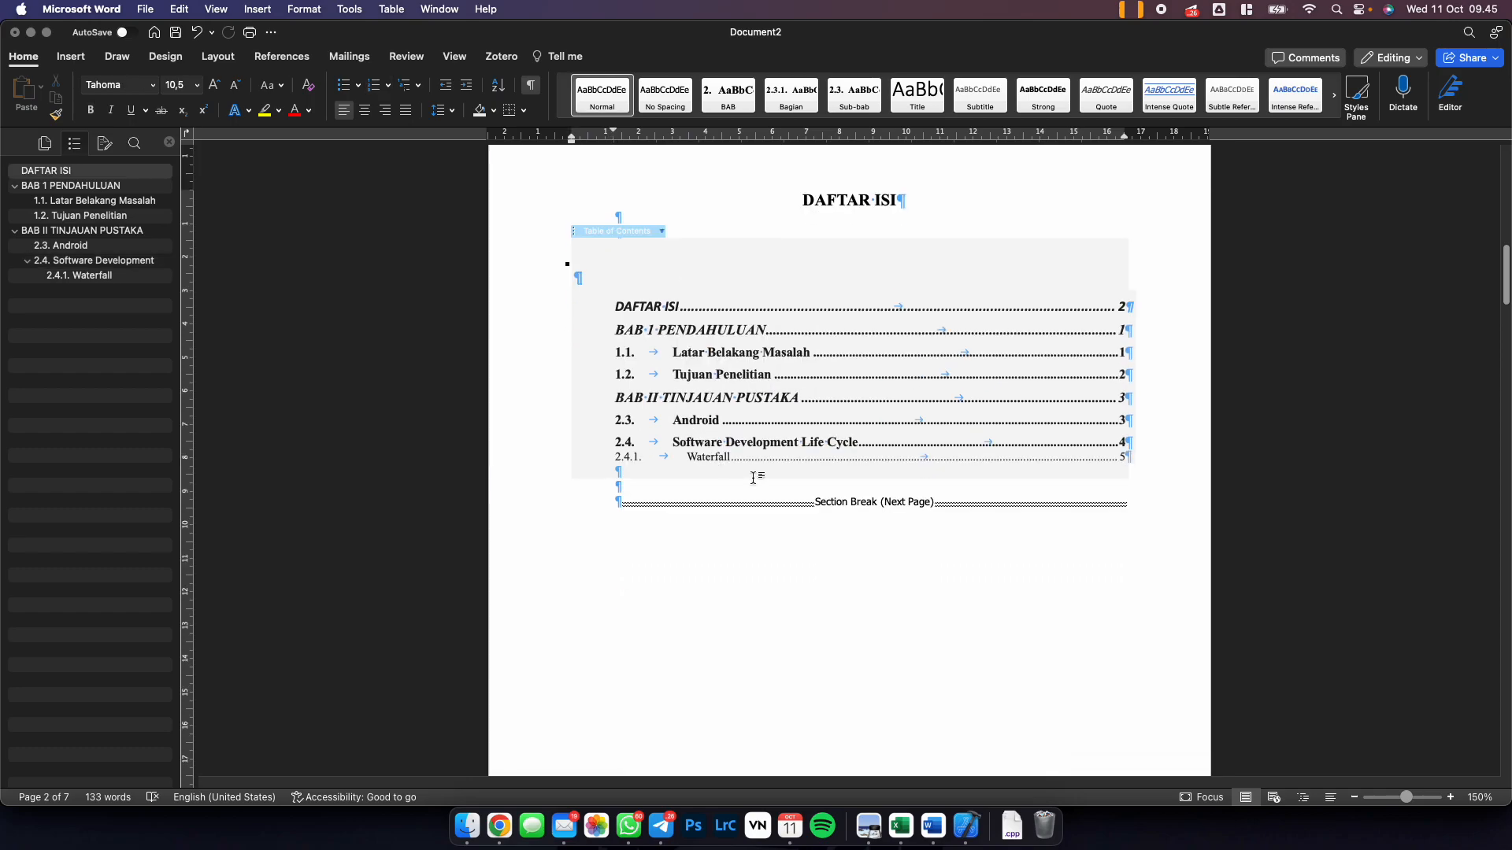
Move the tab stop of the 2.4.1 Waterfall entry to about 3 cm to align its title with the entries above.
key("Up")
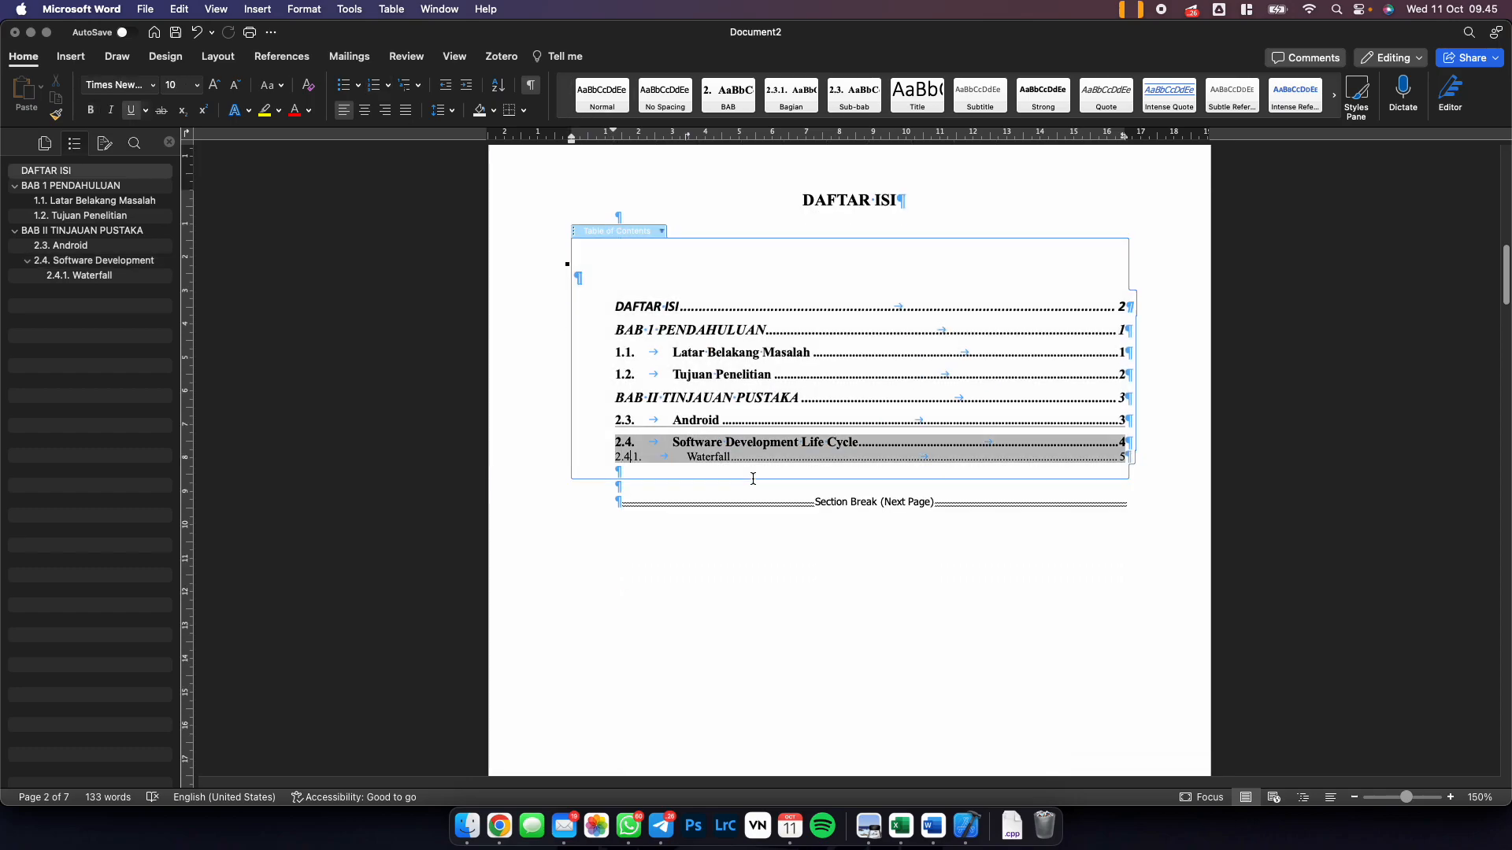
left_click(753, 478)
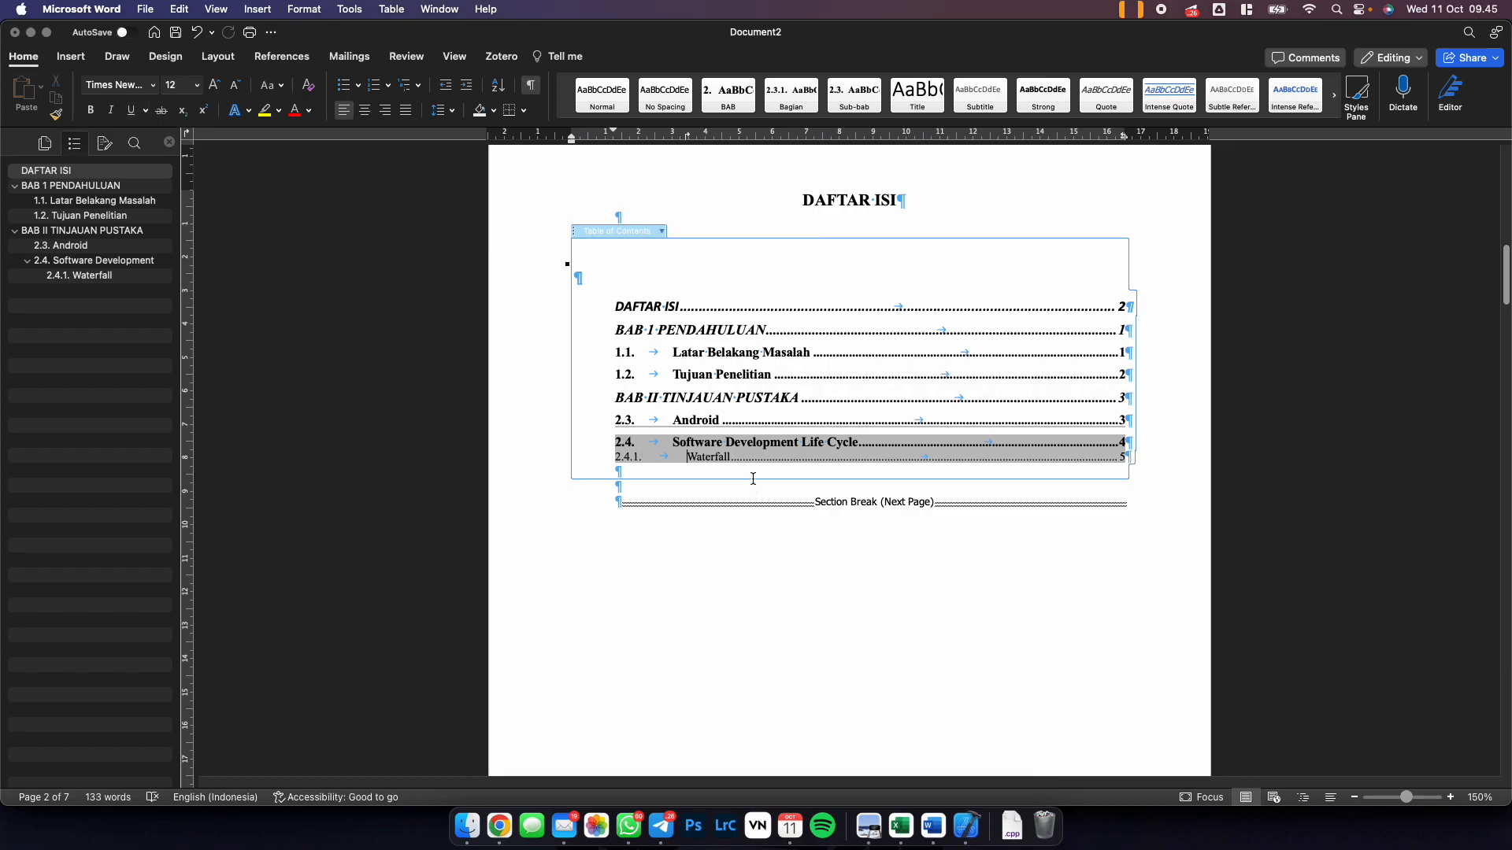
left_click_drag(688, 139, 673, 139)
left_click(1166, 419)
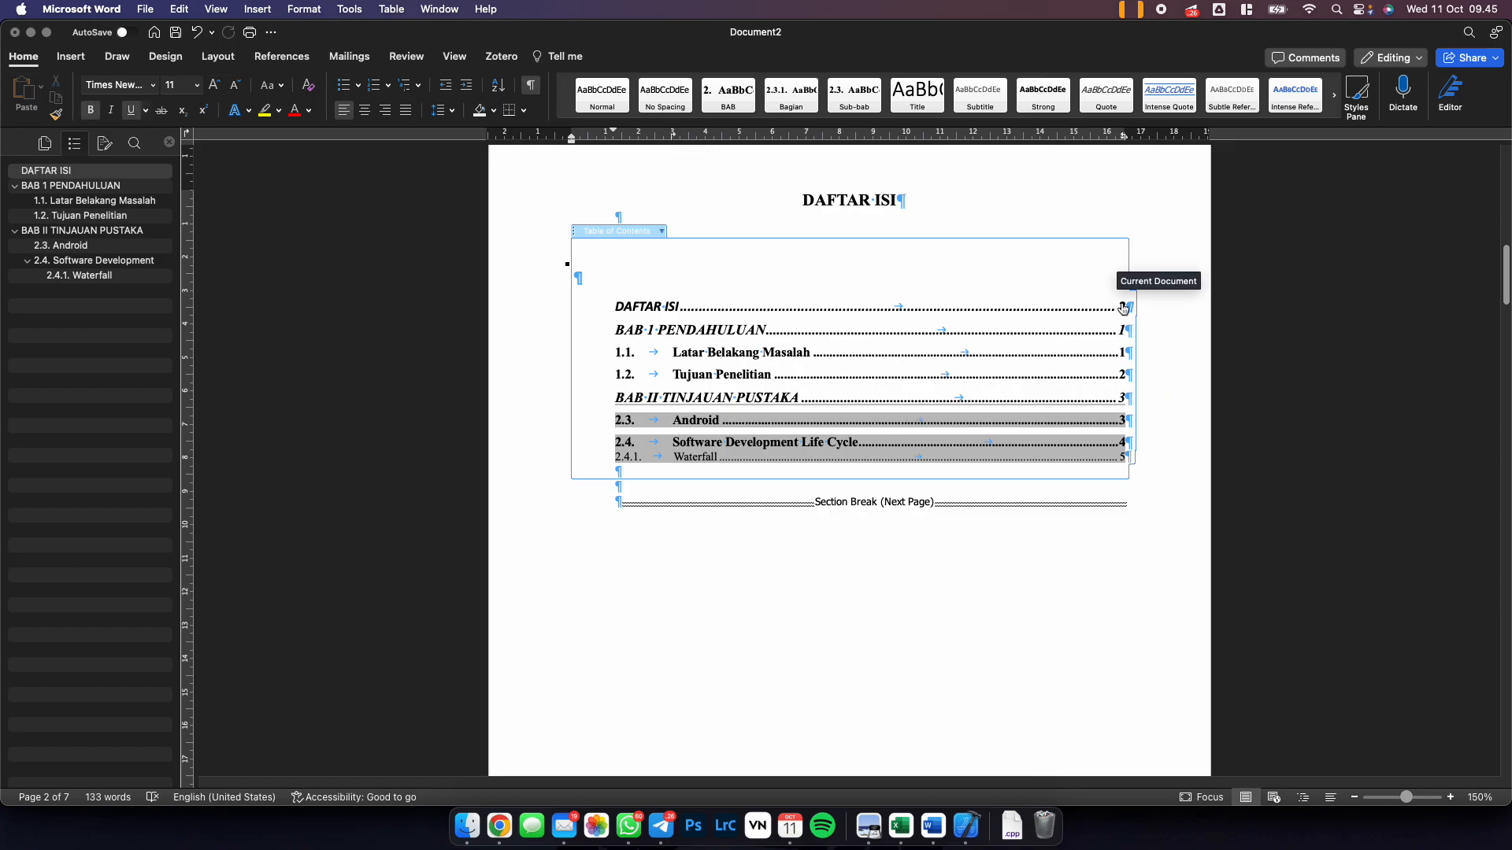
Compare the table of contents with the chapter pages, follow the BAB II TINJAUAN PUSTAKA link, and return to DAFTAR ISI.
left_click(999, 627)
scroll(898, 475, "up", 5)
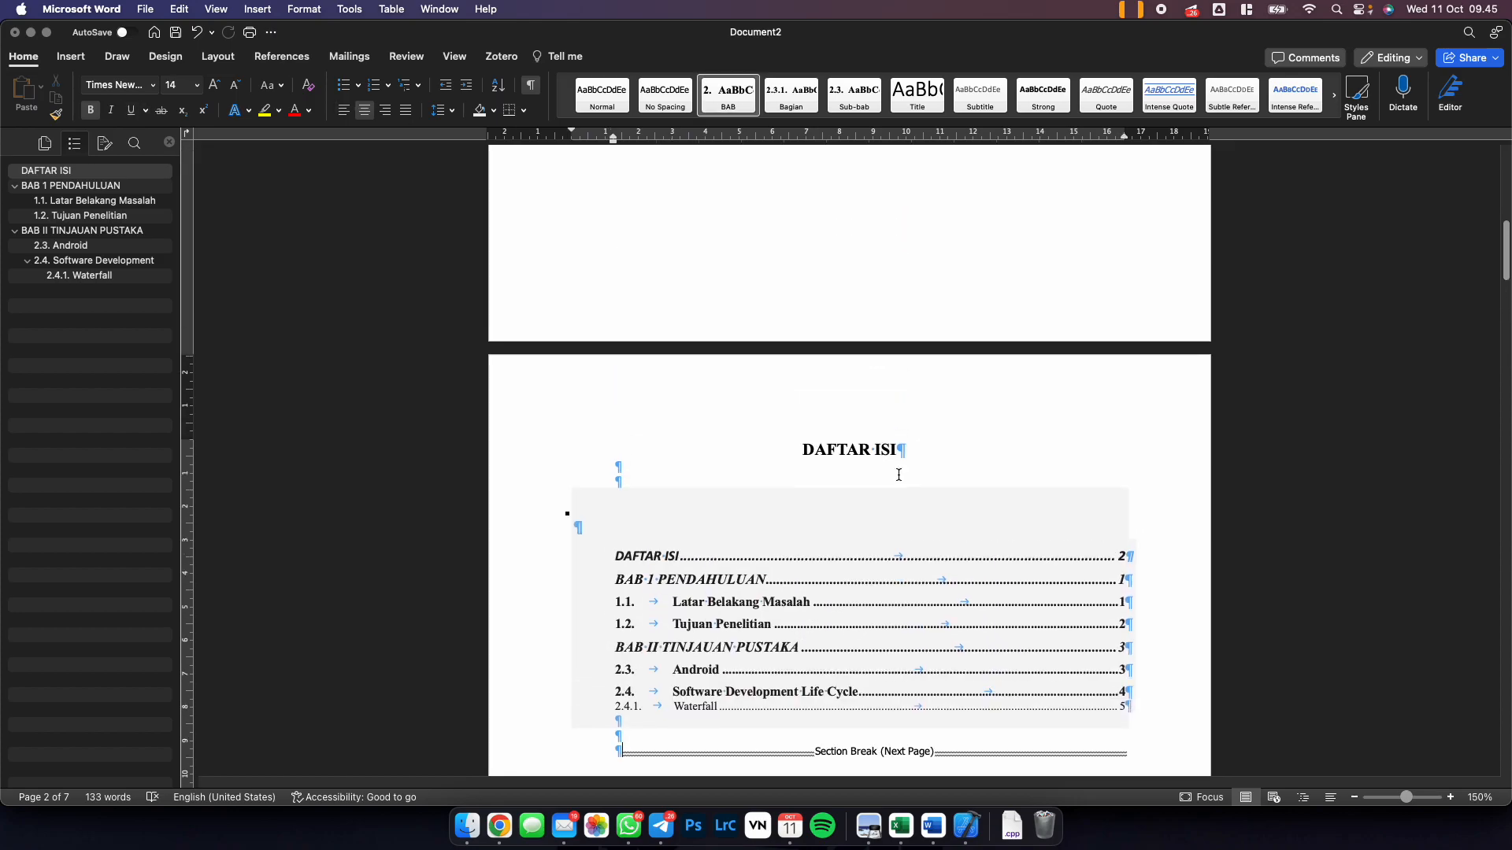
scroll(865, 494, "down", 15)
scroll(866, 494, "down", 9)
scroll(847, 419, "up", 7)
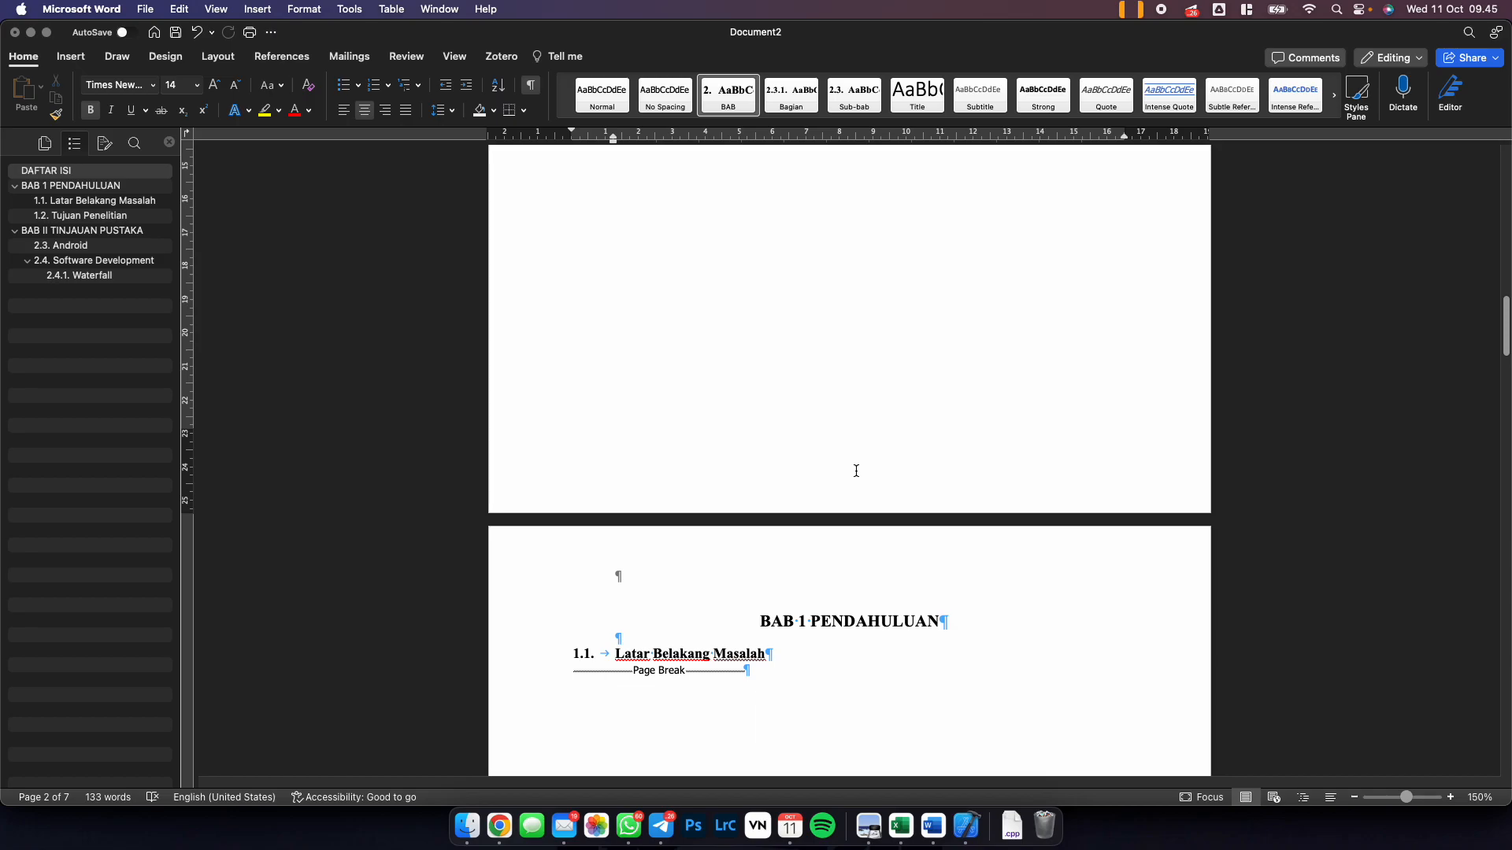
scroll(856, 471, "up", 5)
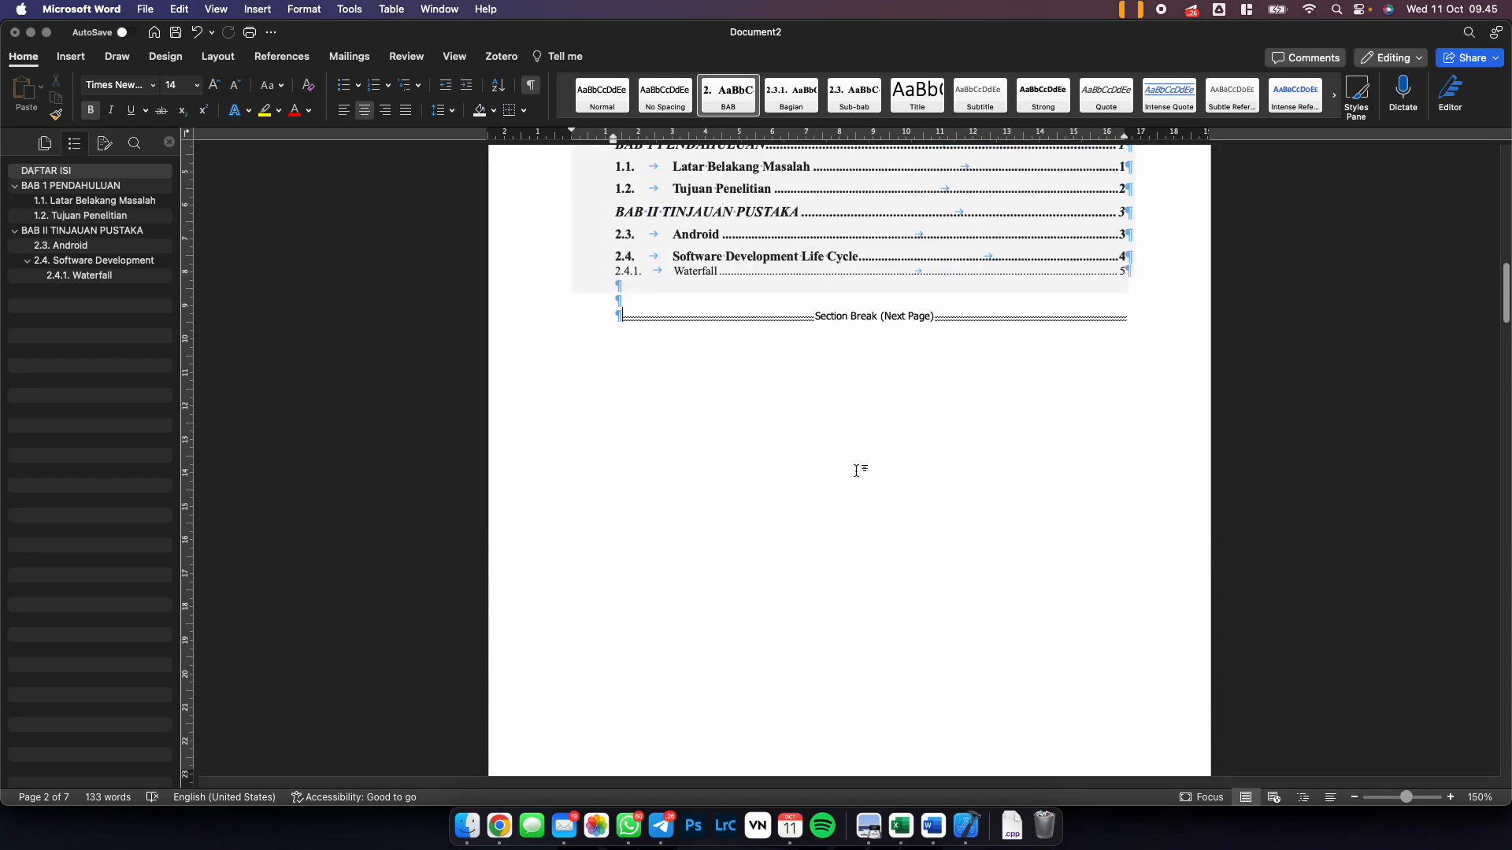
scroll(855, 471, "up", 3)
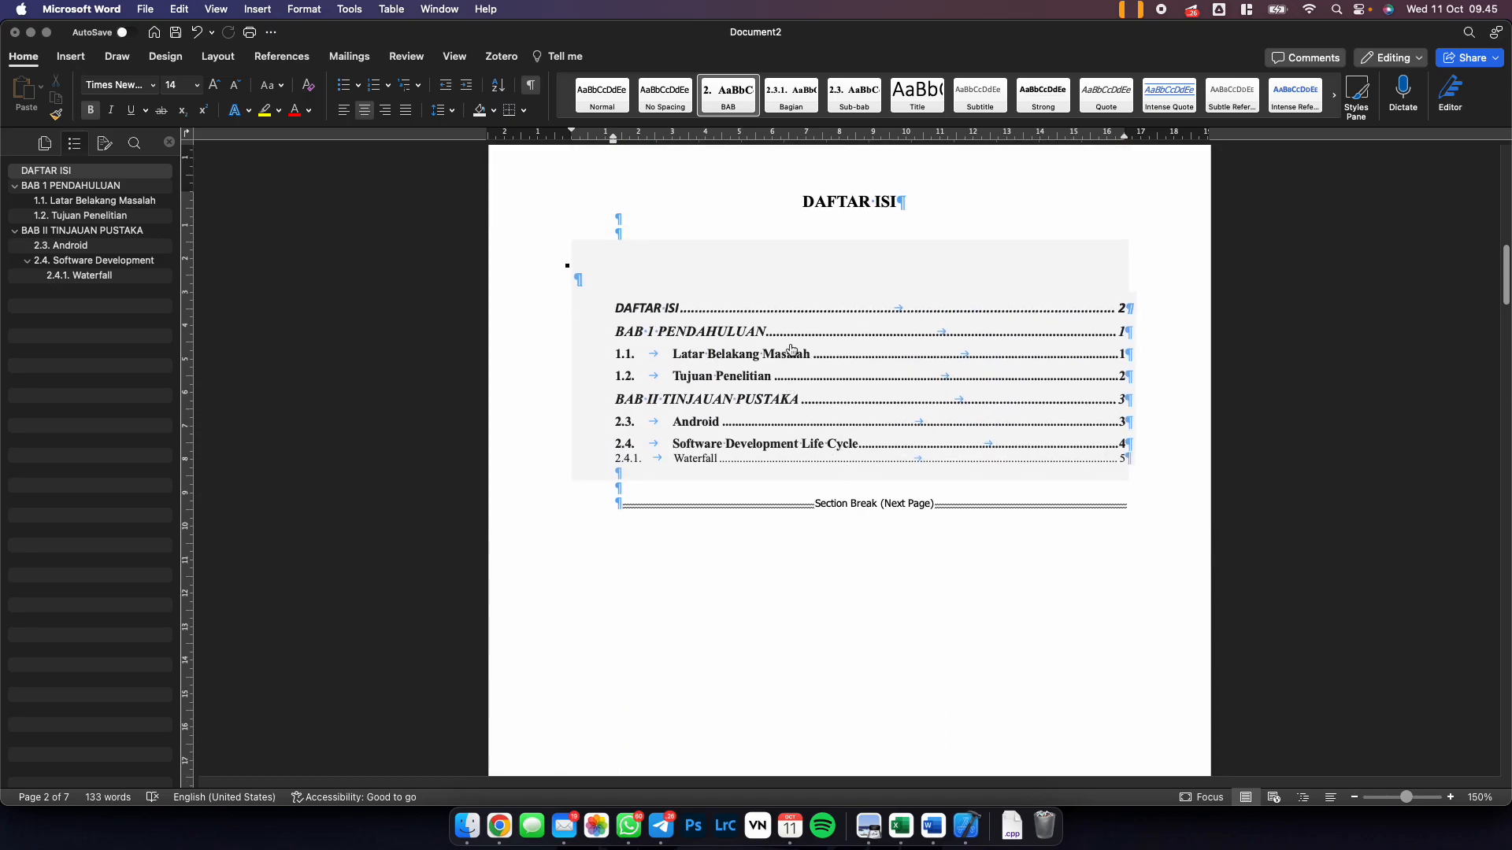
left_click(725, 403)
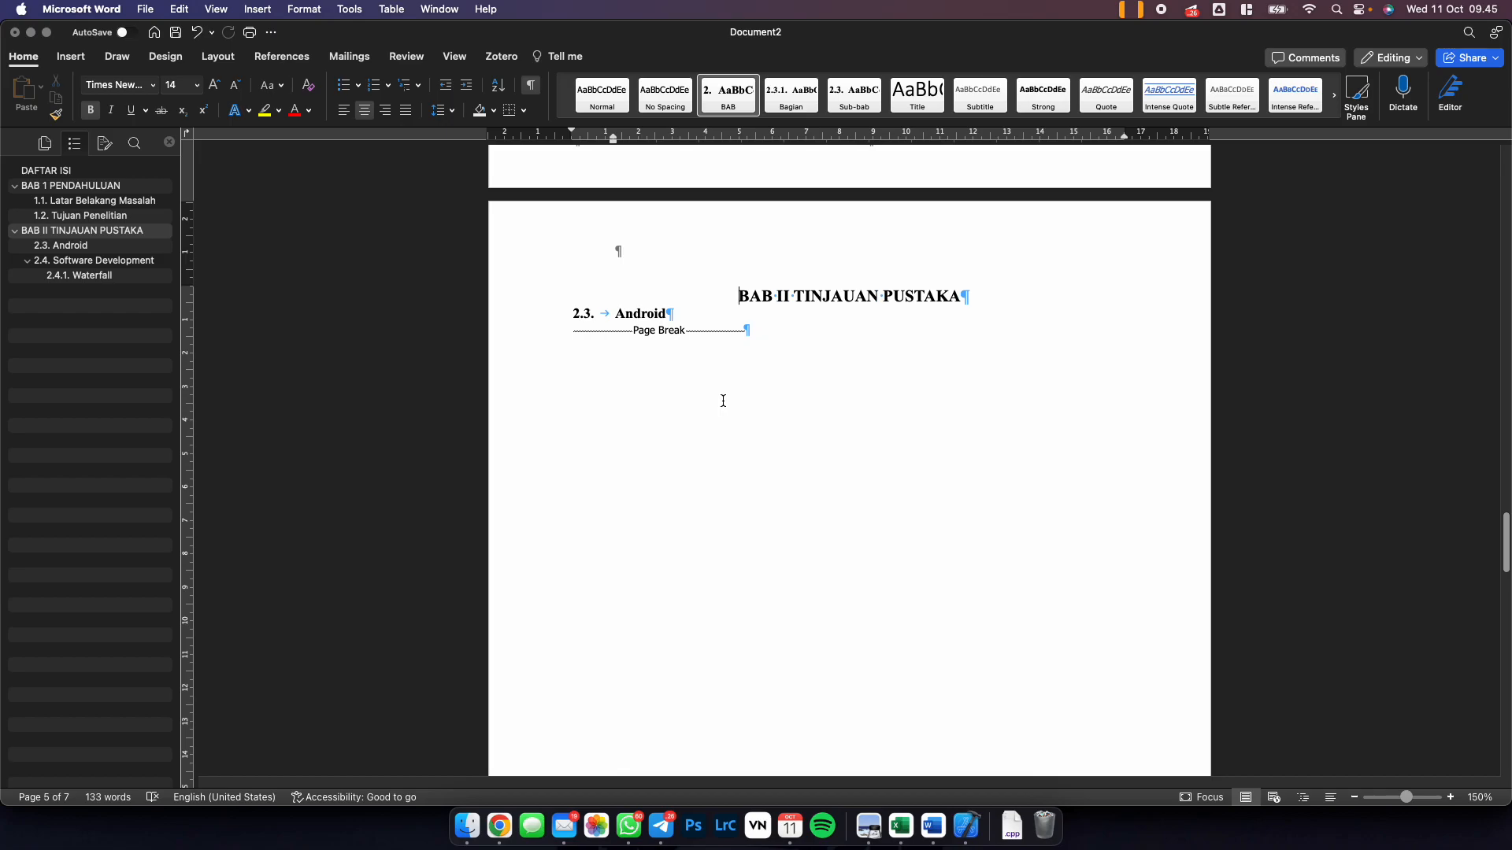
left_click(95, 171)
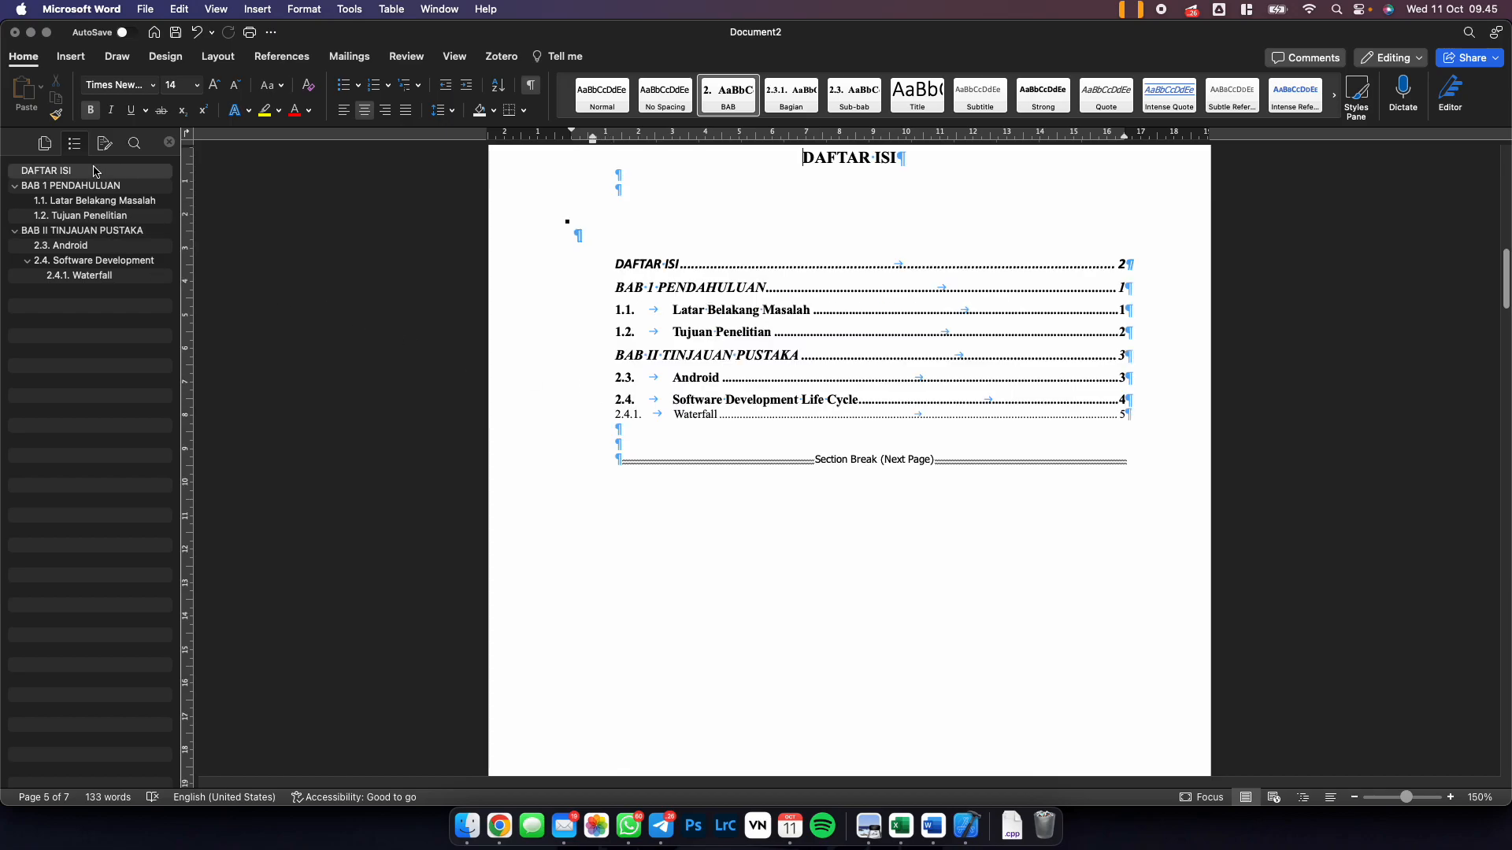
Remove the bold formatting from all entries of the table of contents.
left_click_drag(728, 428, 610, 278)
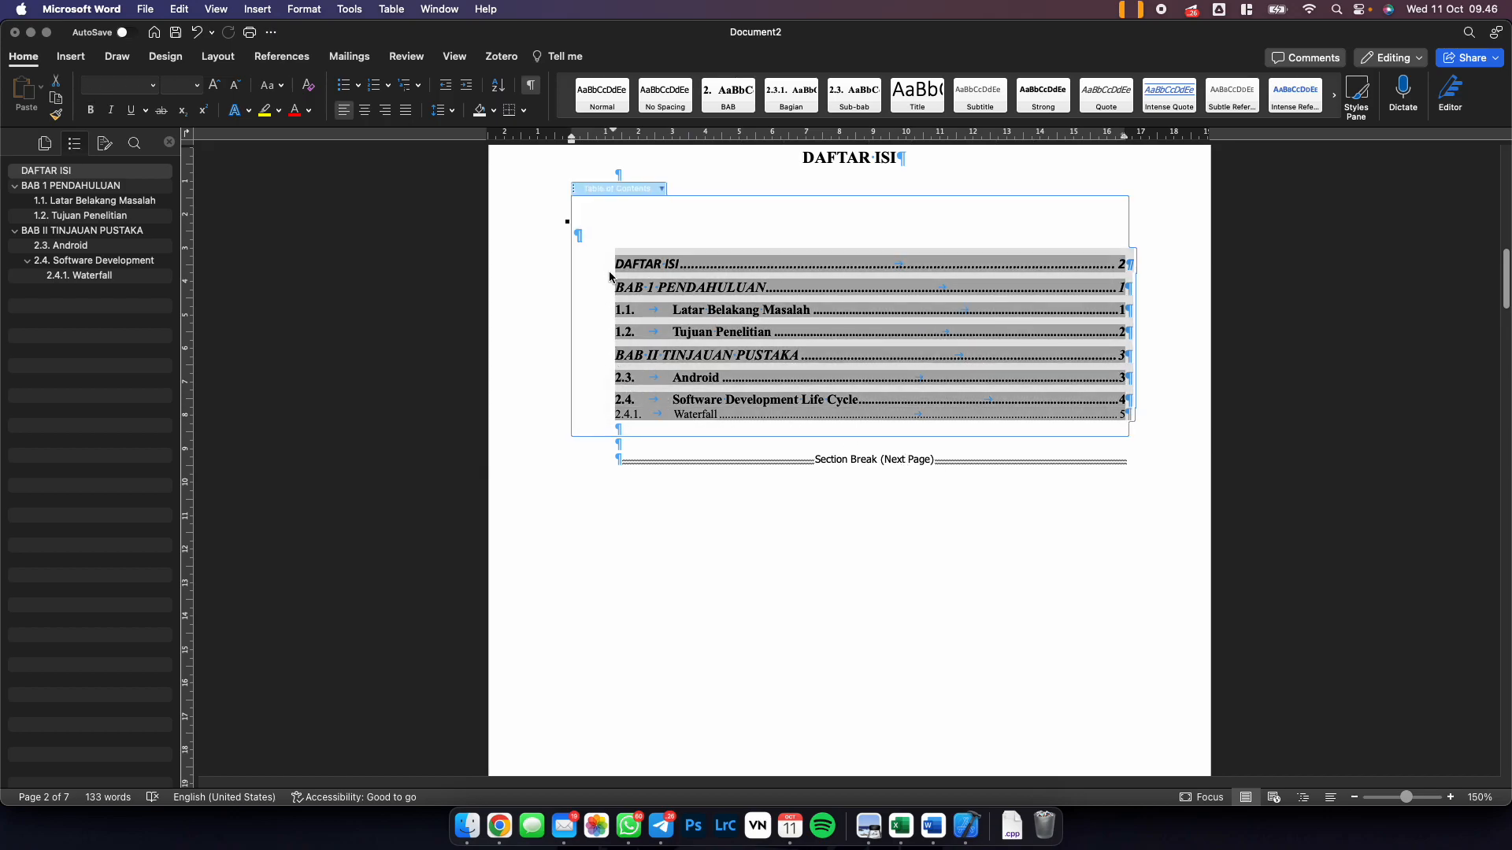
key("super+b")
key("super+b")
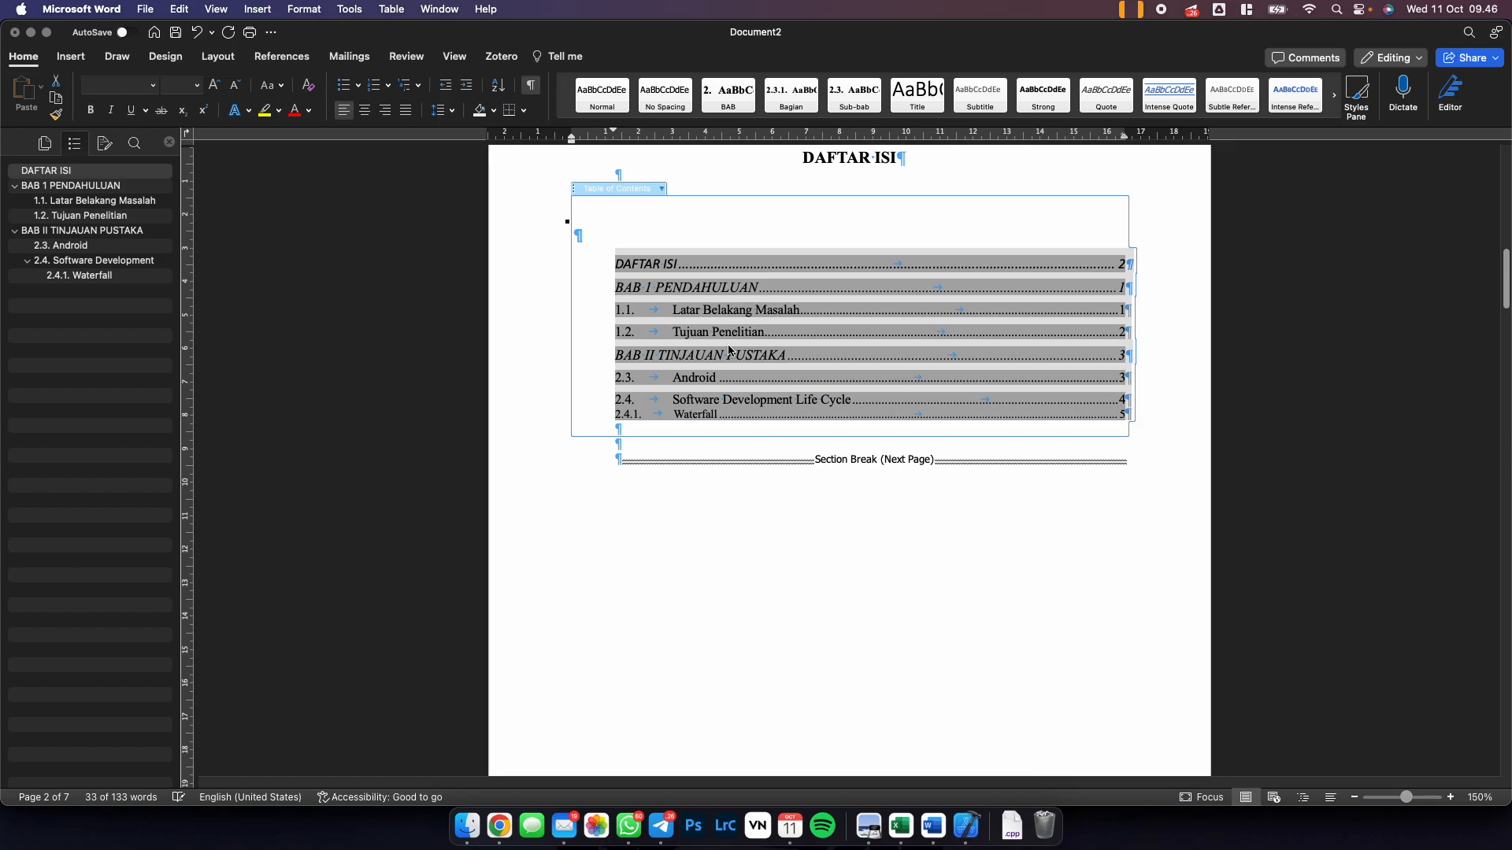
left_click(752, 464)
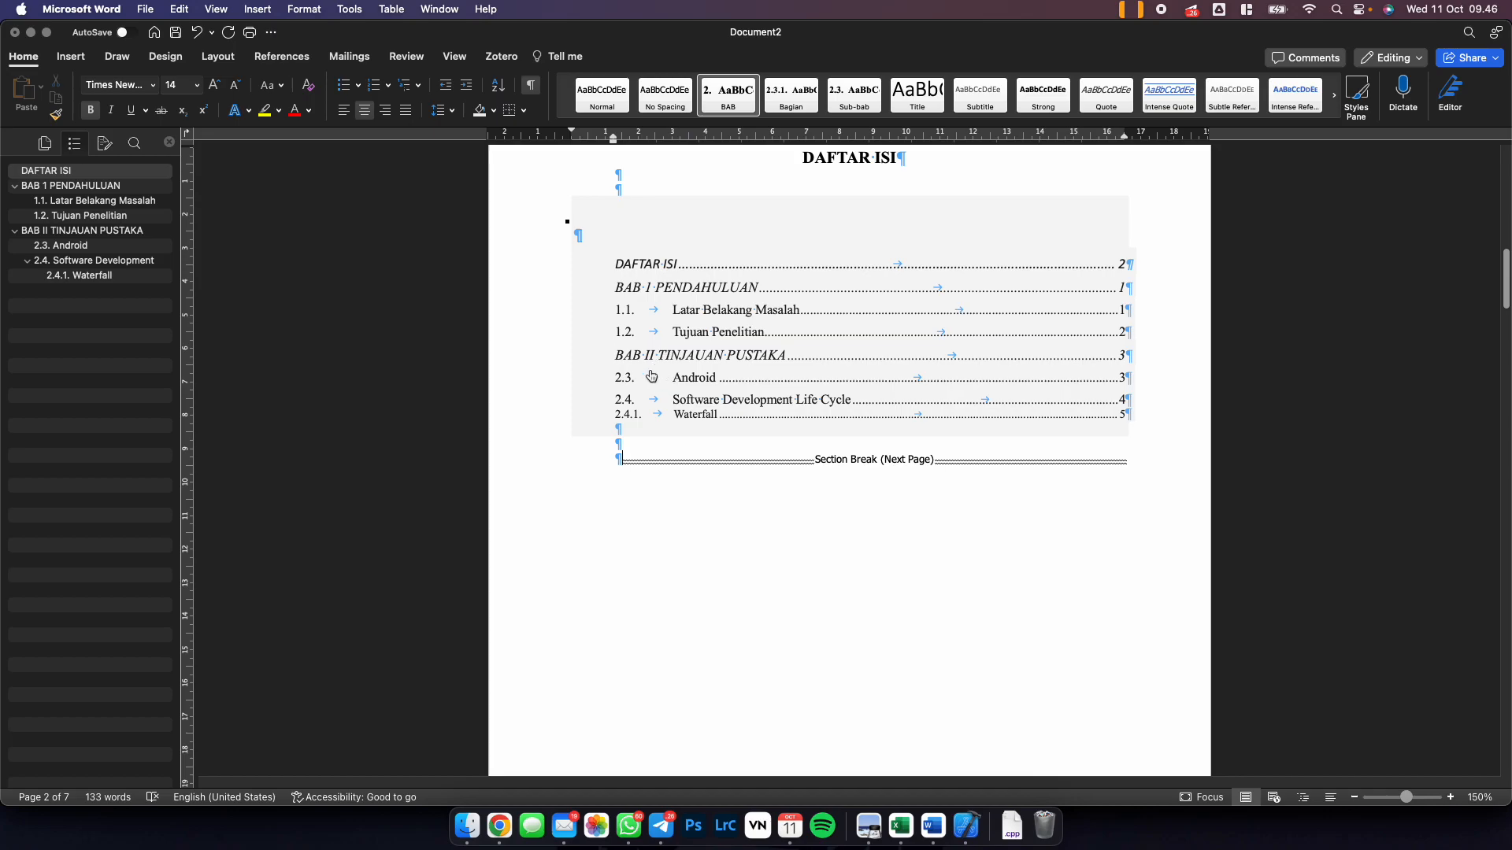
left_click(590, 354)
scroll(590, 354, "up", 20)
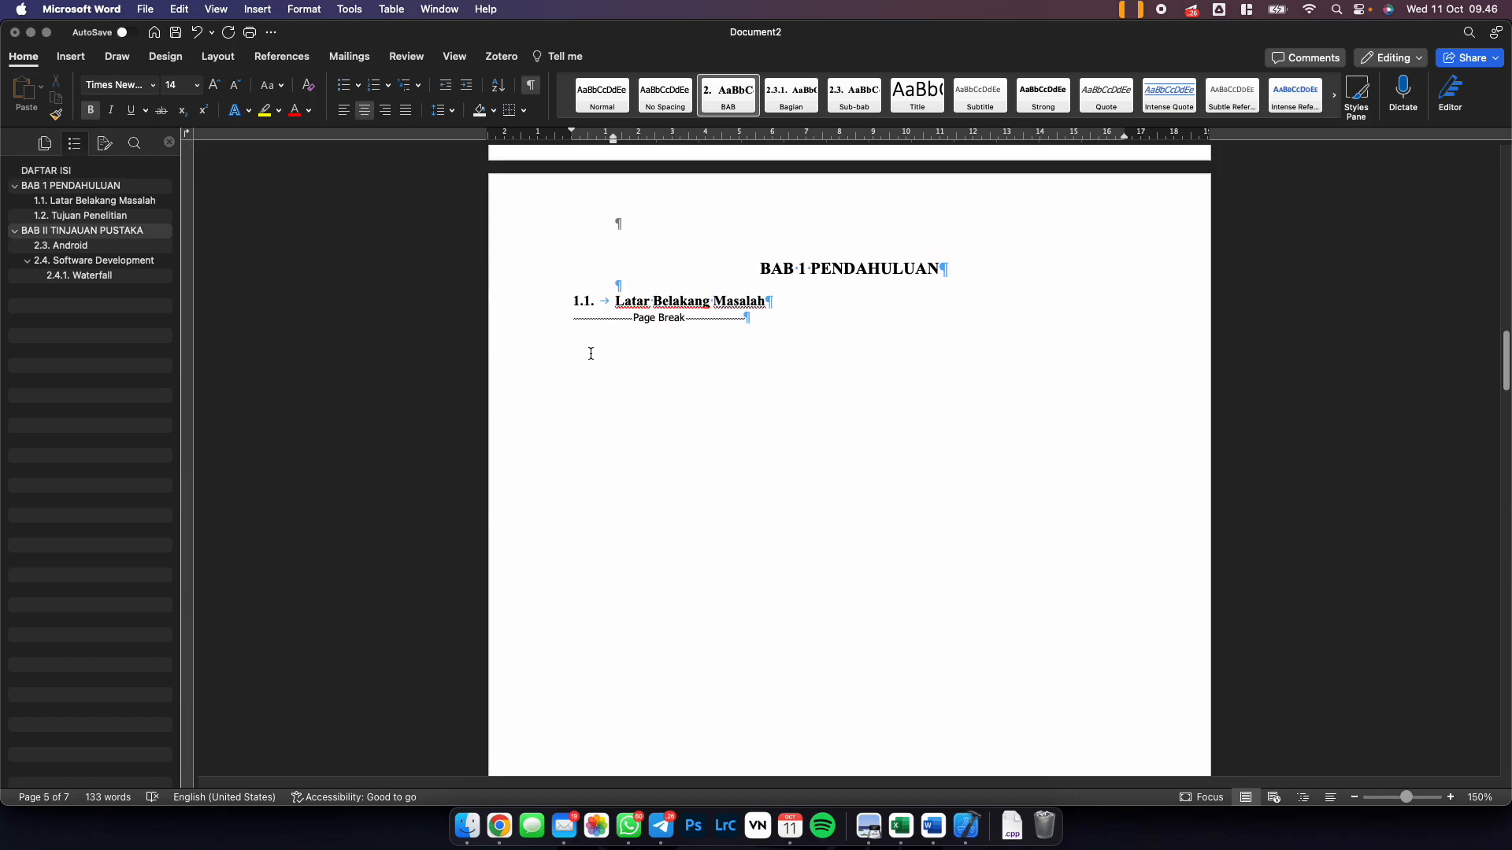
scroll(608, 385, "down", 3)
scroll(622, 390, "down", 10)
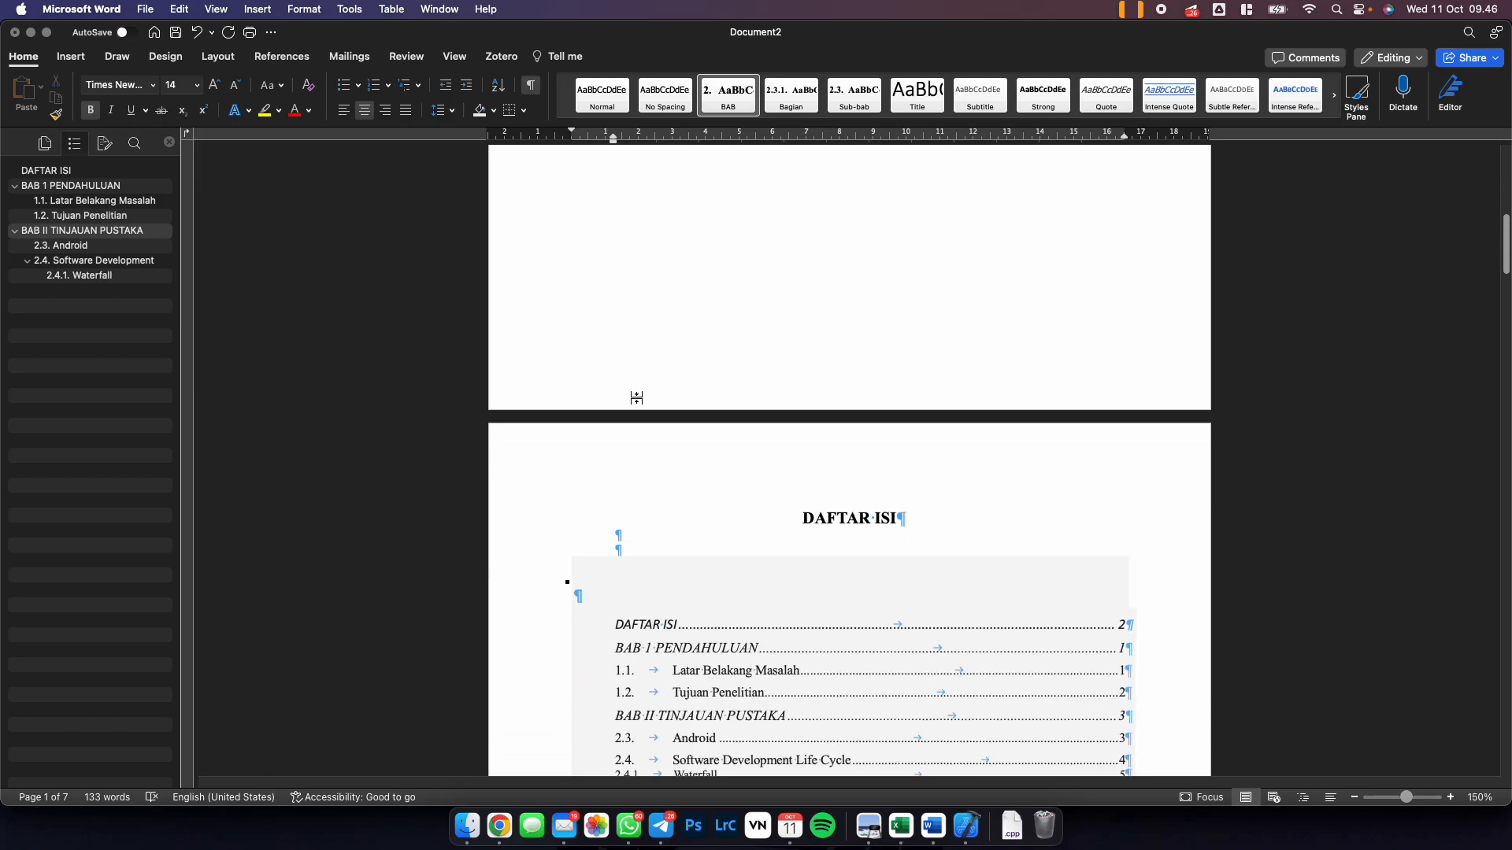
left_click(745, 509)
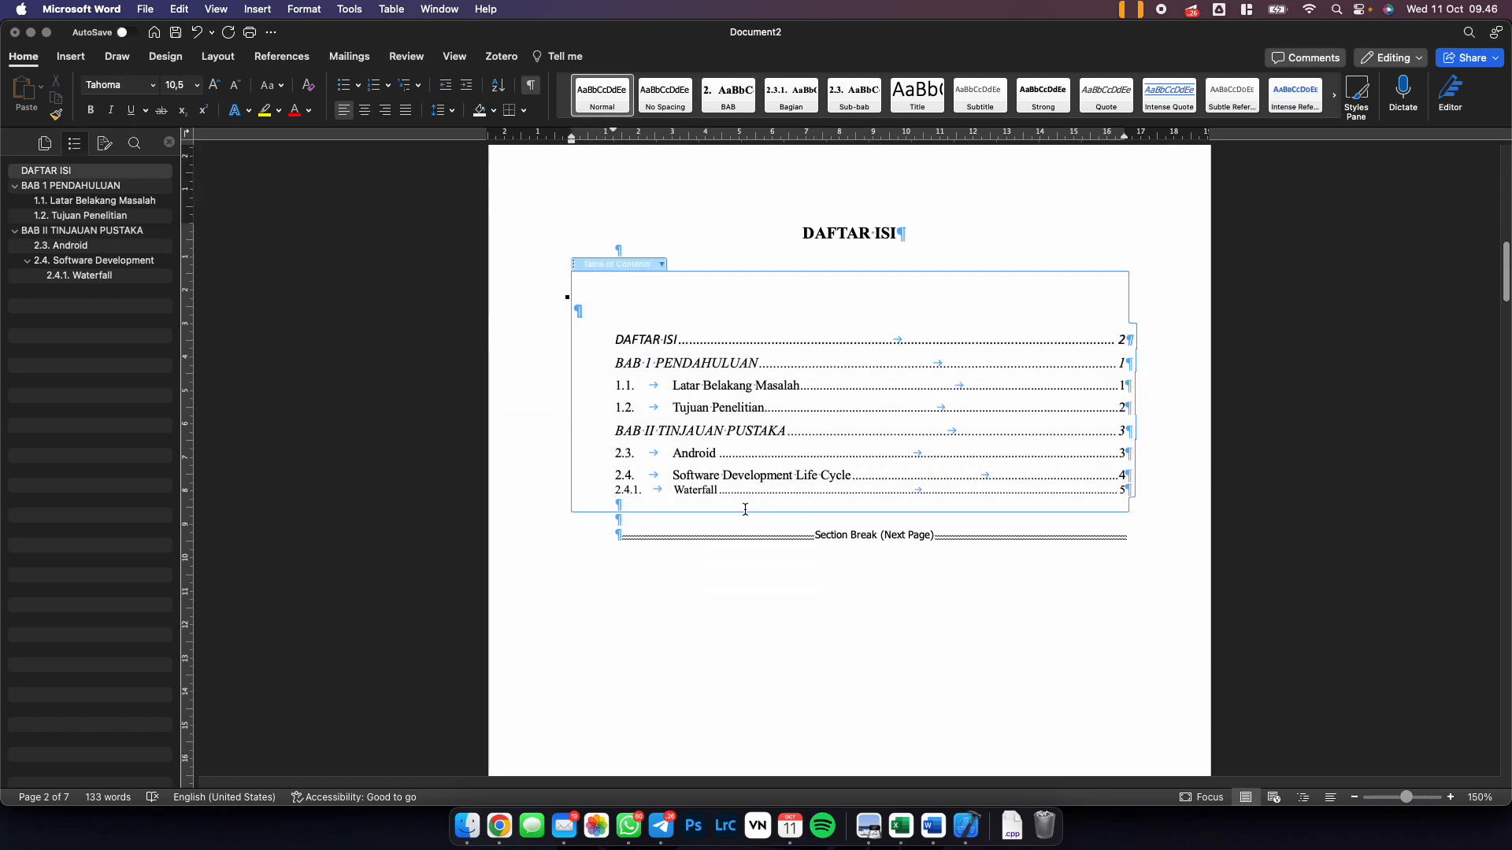
key("shift+Up")
key("shift+Up")
key("shift+Up")
key("shift+Up")
key("shift+Up")
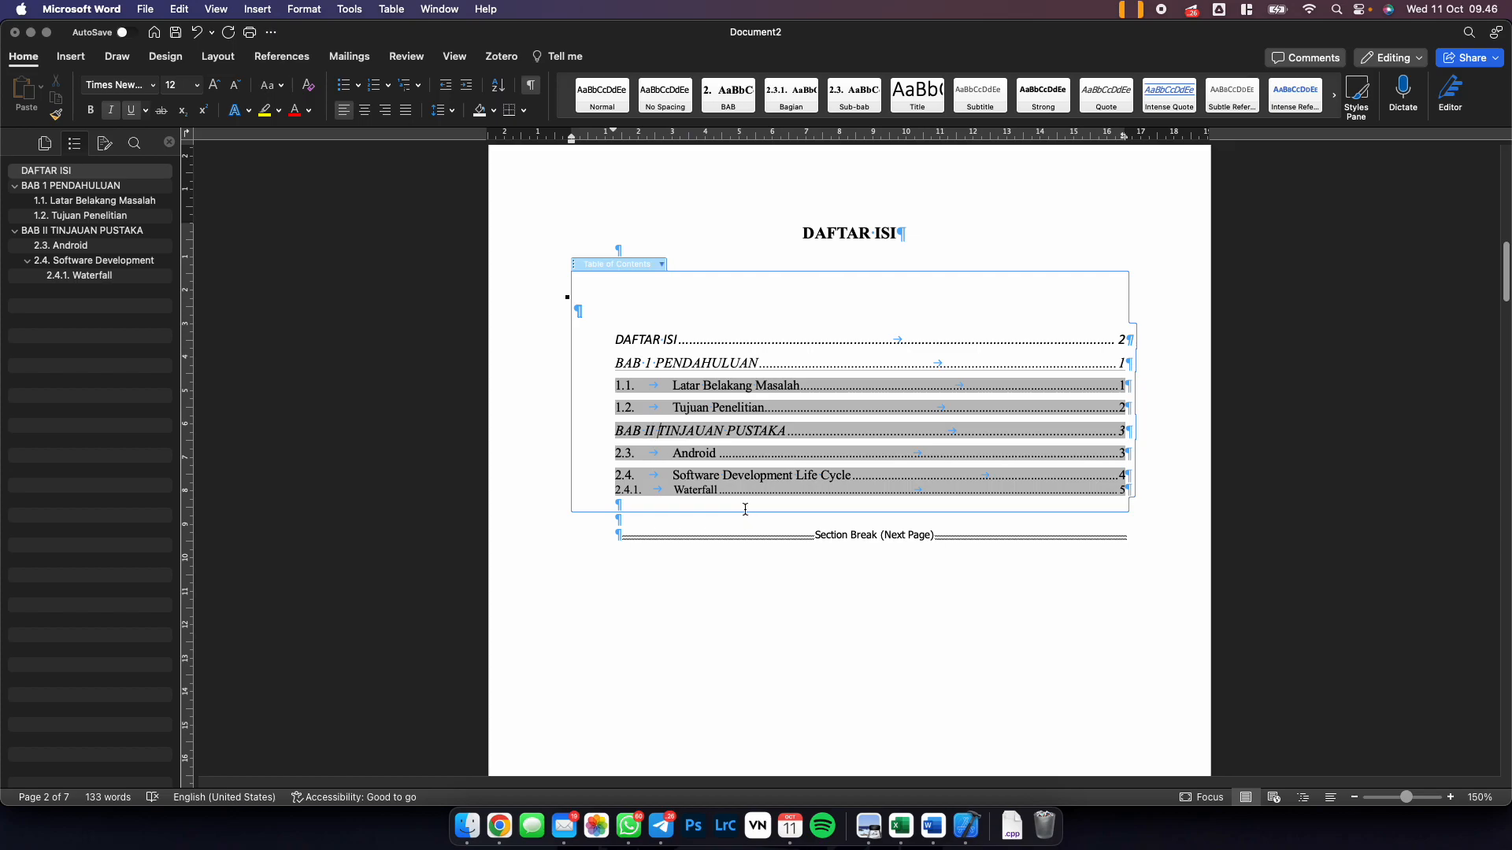
key("Tab")
key("BackSpace")
Change the font of the DAFTAR ISI entry in the table of contents to Times New Roman.
left_click(601, 345)
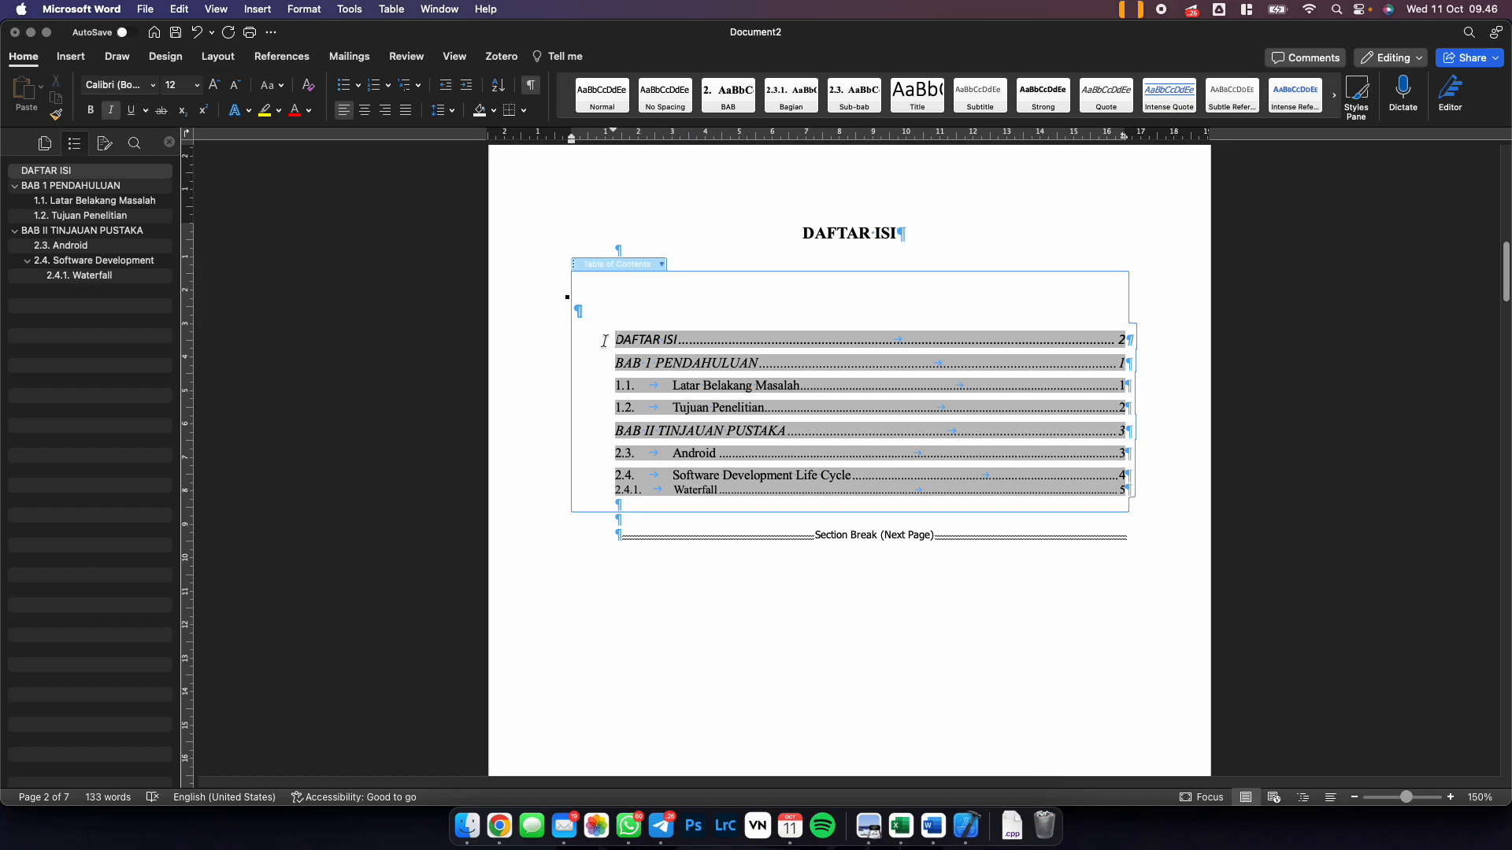
left_click_drag(606, 339, 1039, 332)
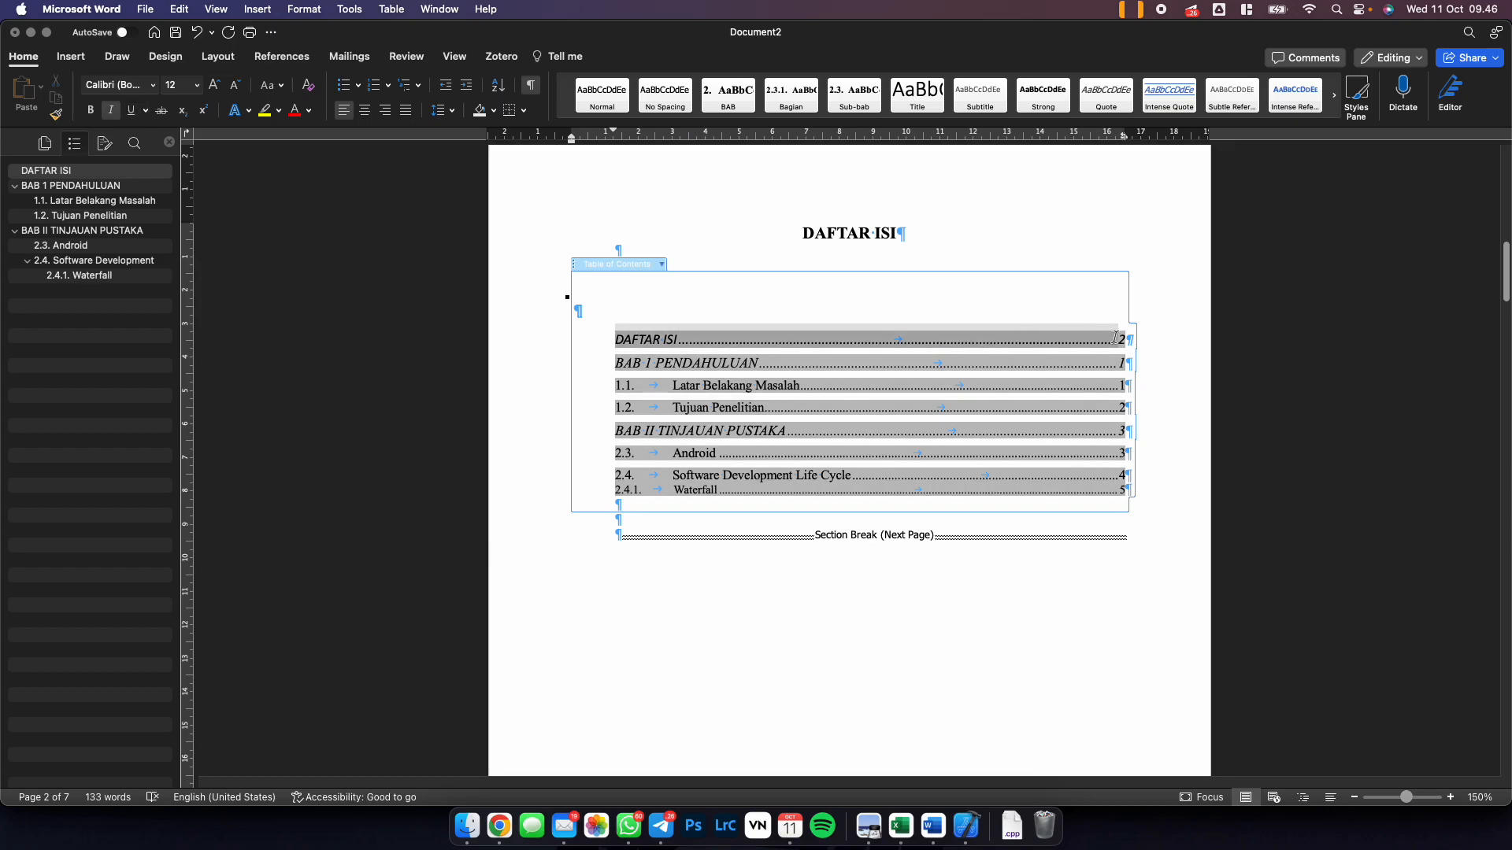
left_click(127, 85)
type("Times New Roman")
key("Return")
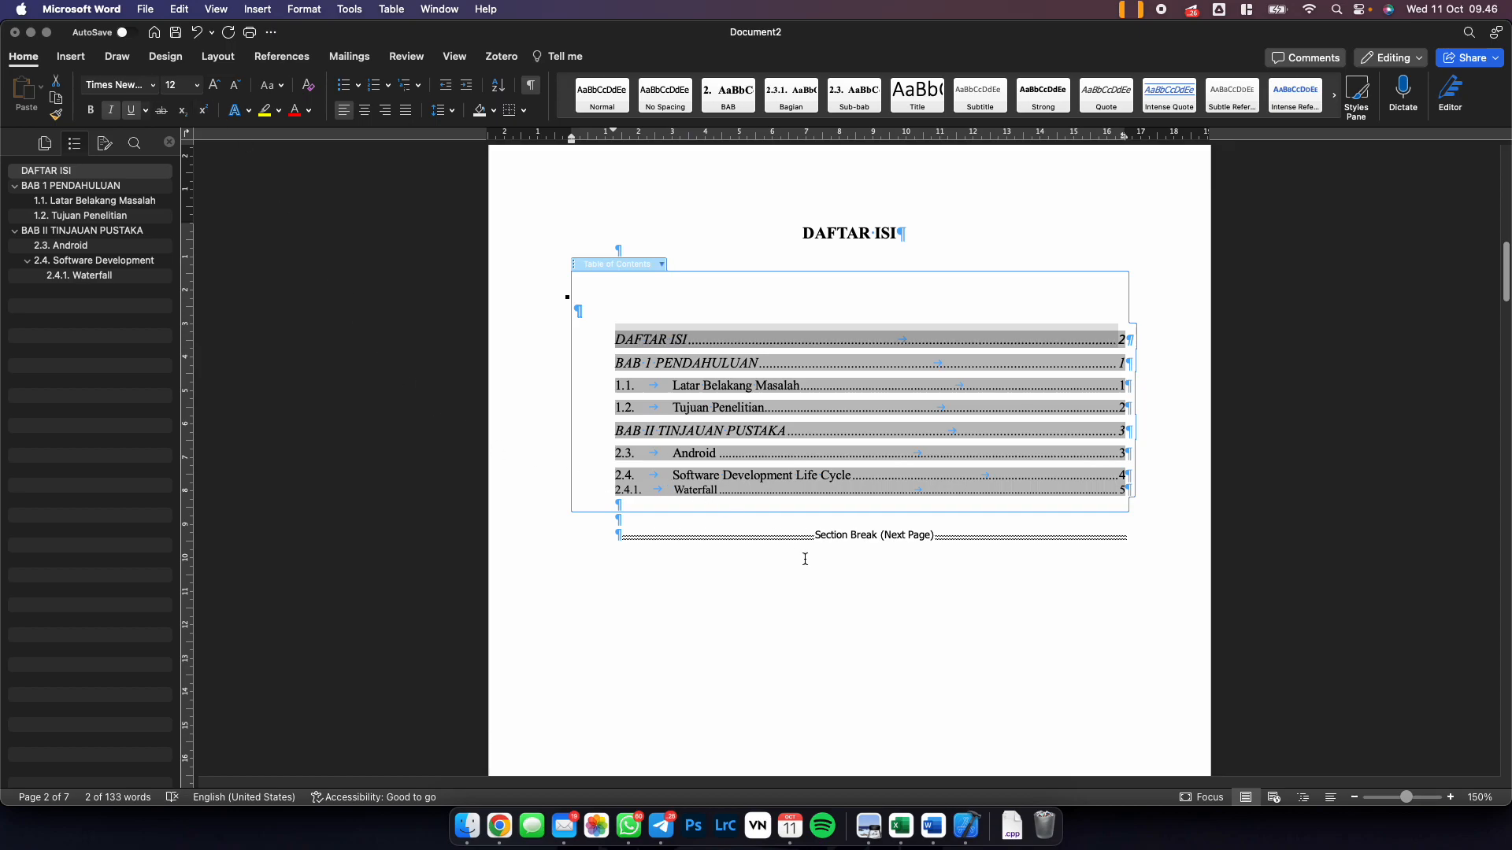
left_click(848, 603)
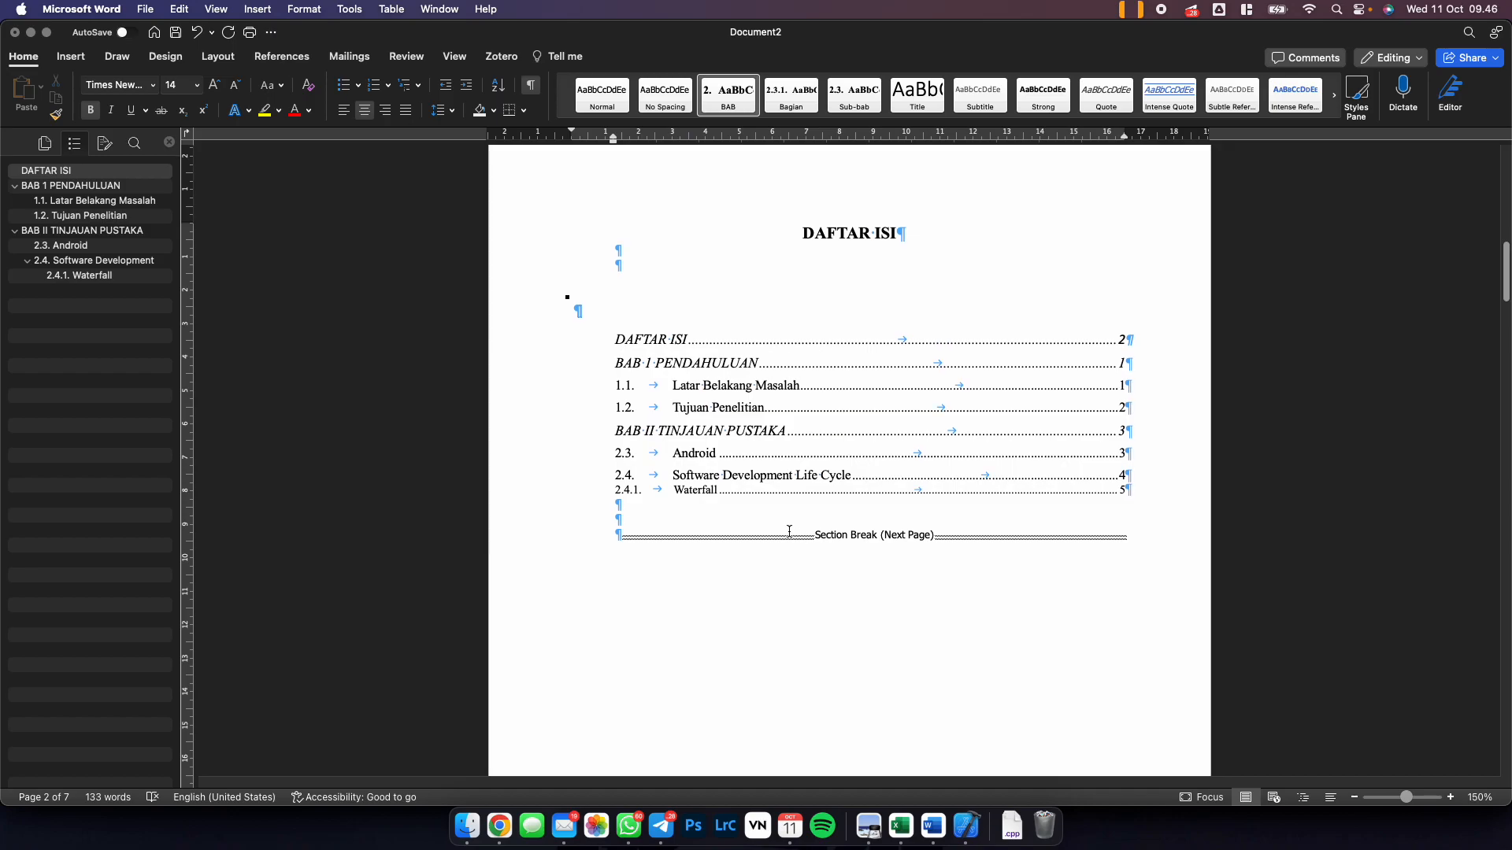
Open the header and footer of the DAFTAR ISI section and enable a different first page for it.
scroll(818, 412, "up", 3)
double_click(867, 318)
scroll(838, 550, "down", 10)
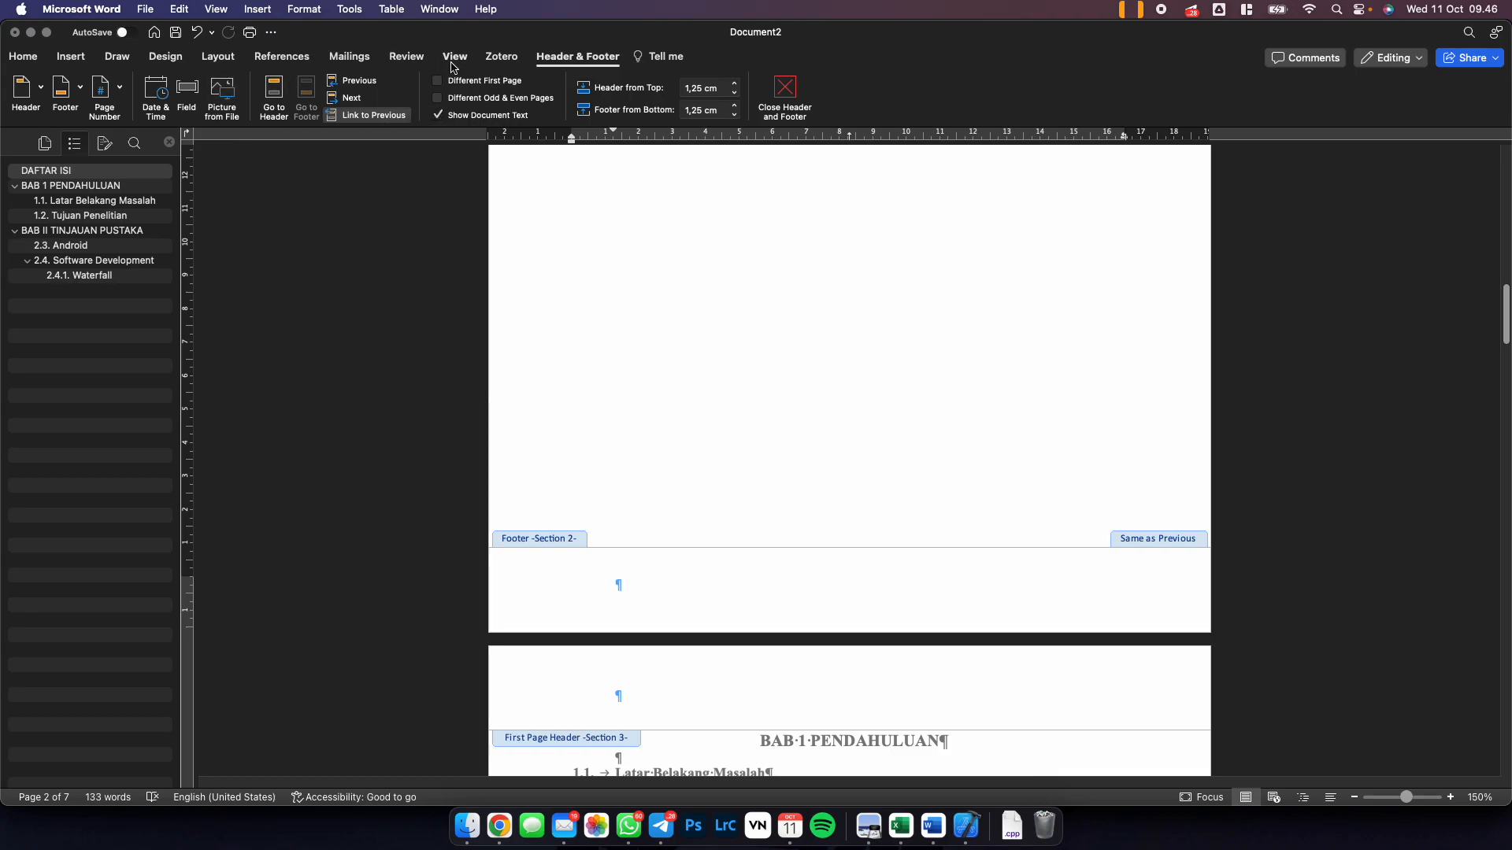
left_click(480, 81)
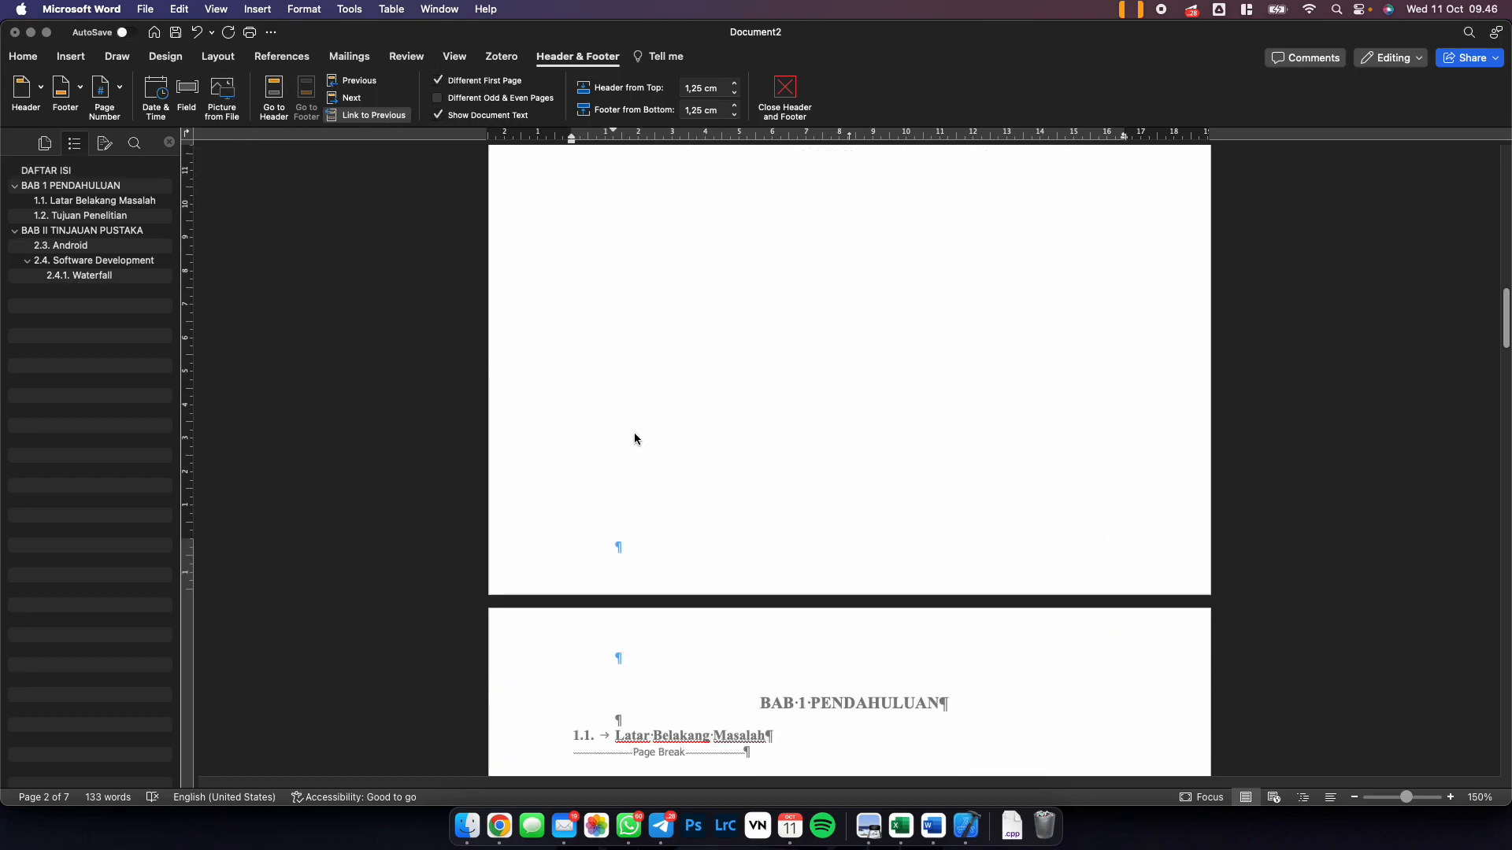
Insert a centered page number in the DAFTAR ISI footer, using the i, ii, iii format and starting at 1, and return to the body text.
left_click(104, 91)
left_click(153, 113)
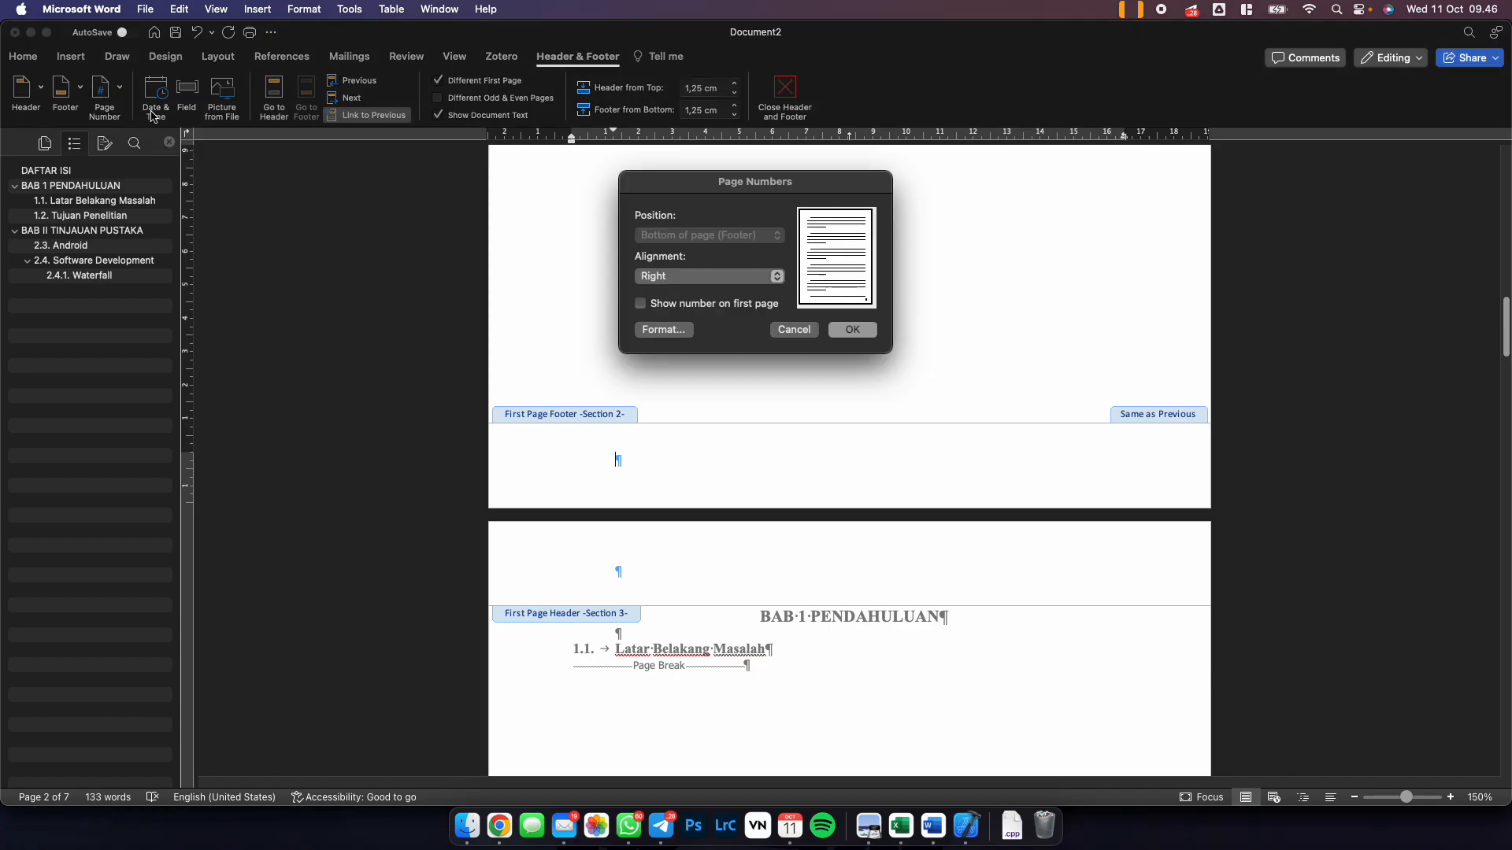
left_click(680, 276)
left_click(682, 260)
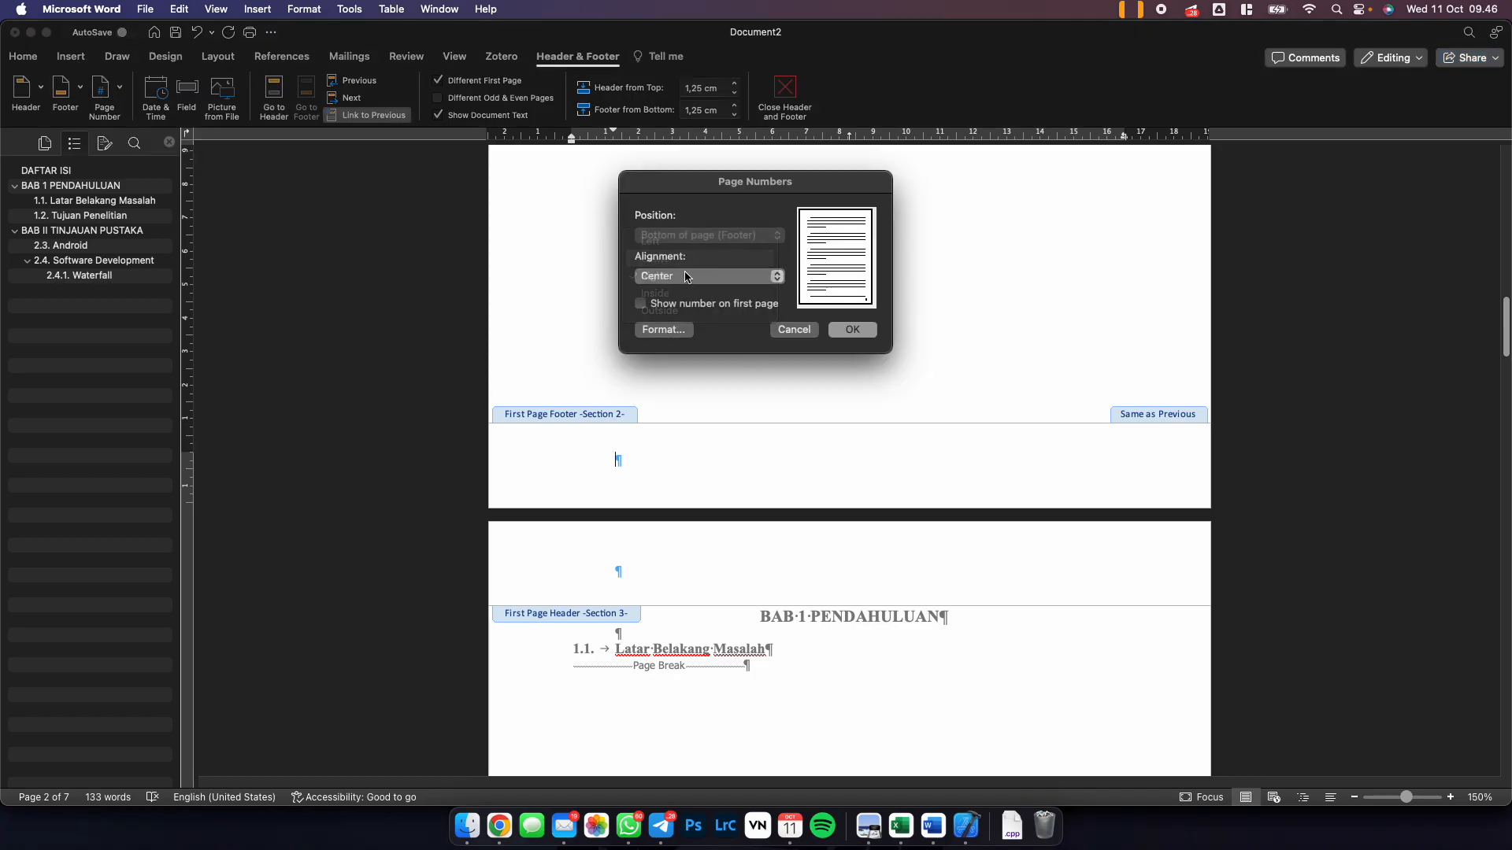
left_click(661, 329)
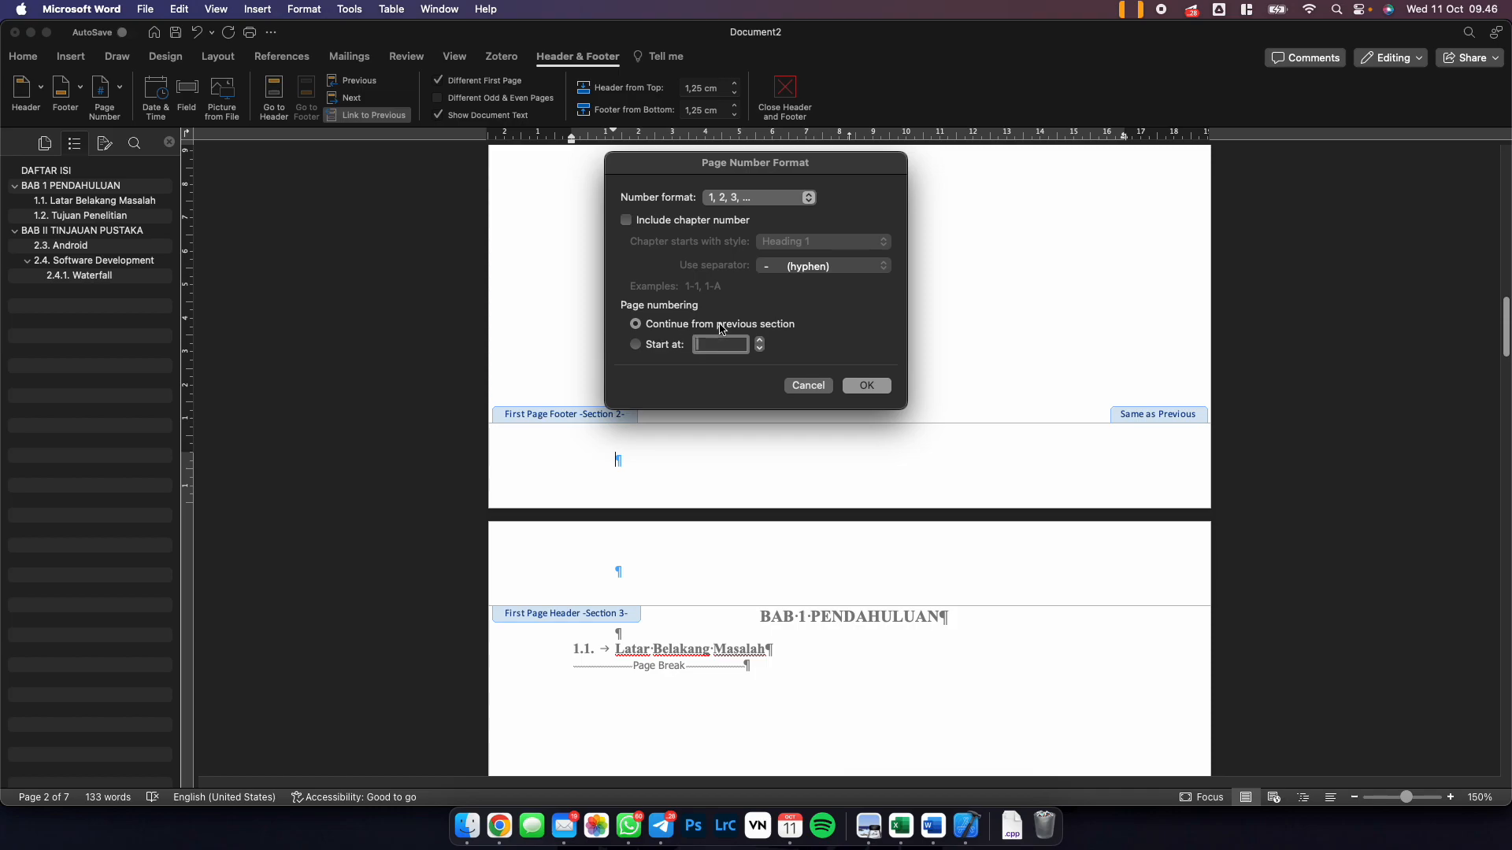
left_click(760, 199)
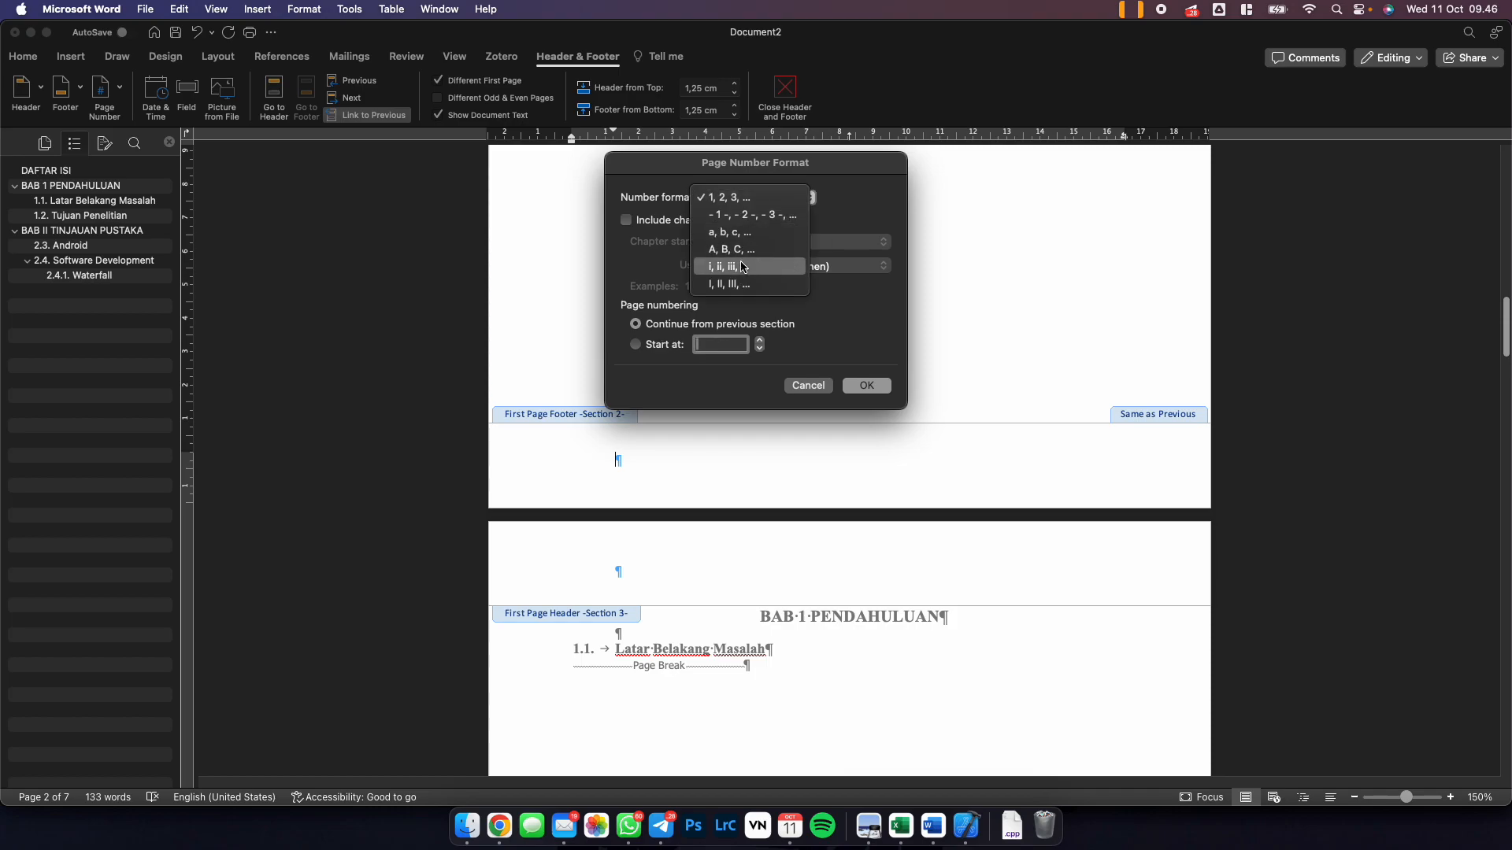
left_click(743, 268)
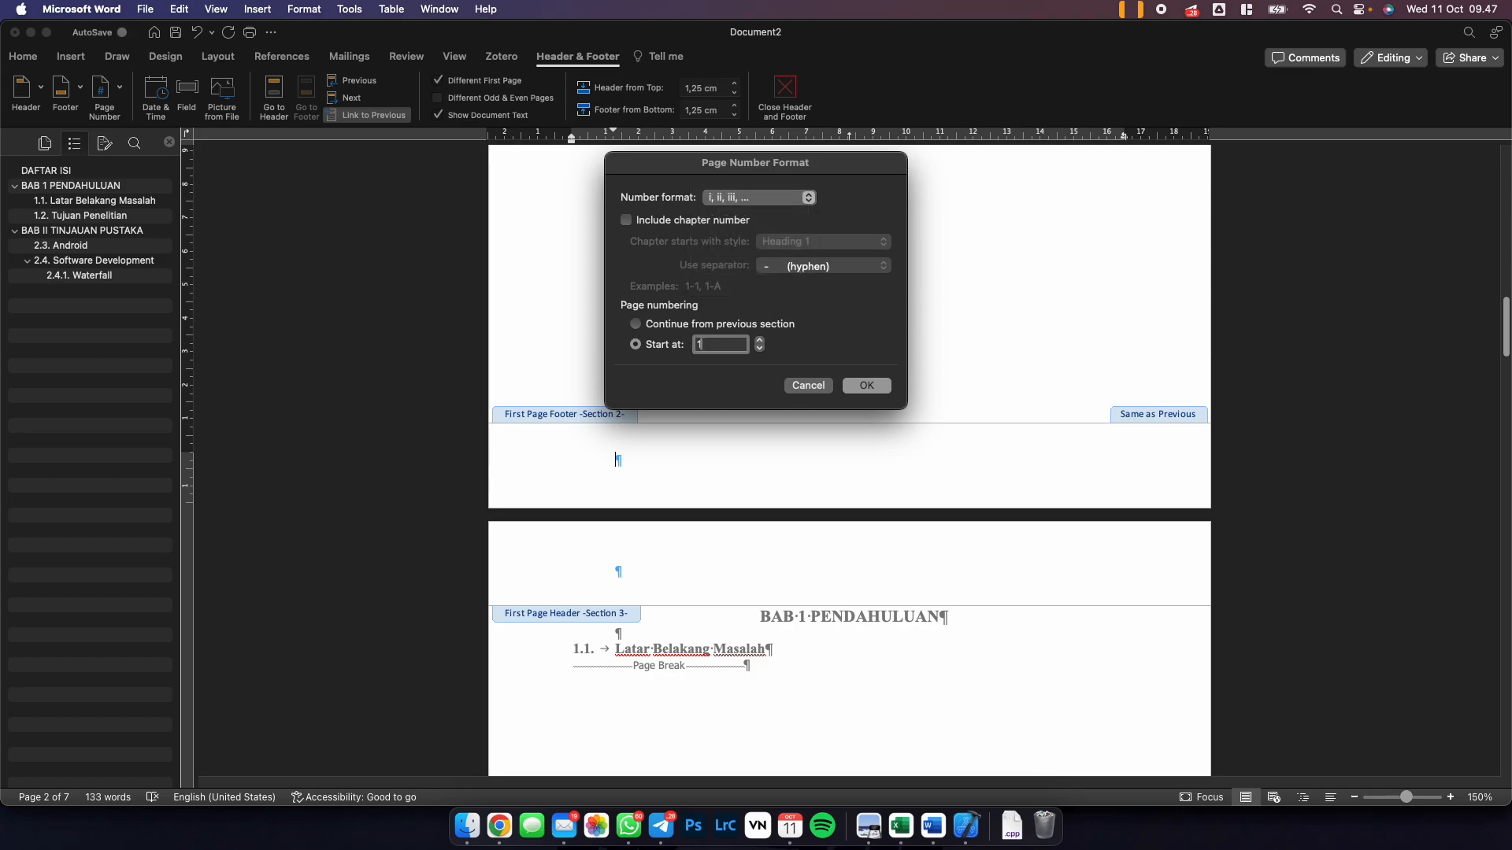
left_click(866, 385)
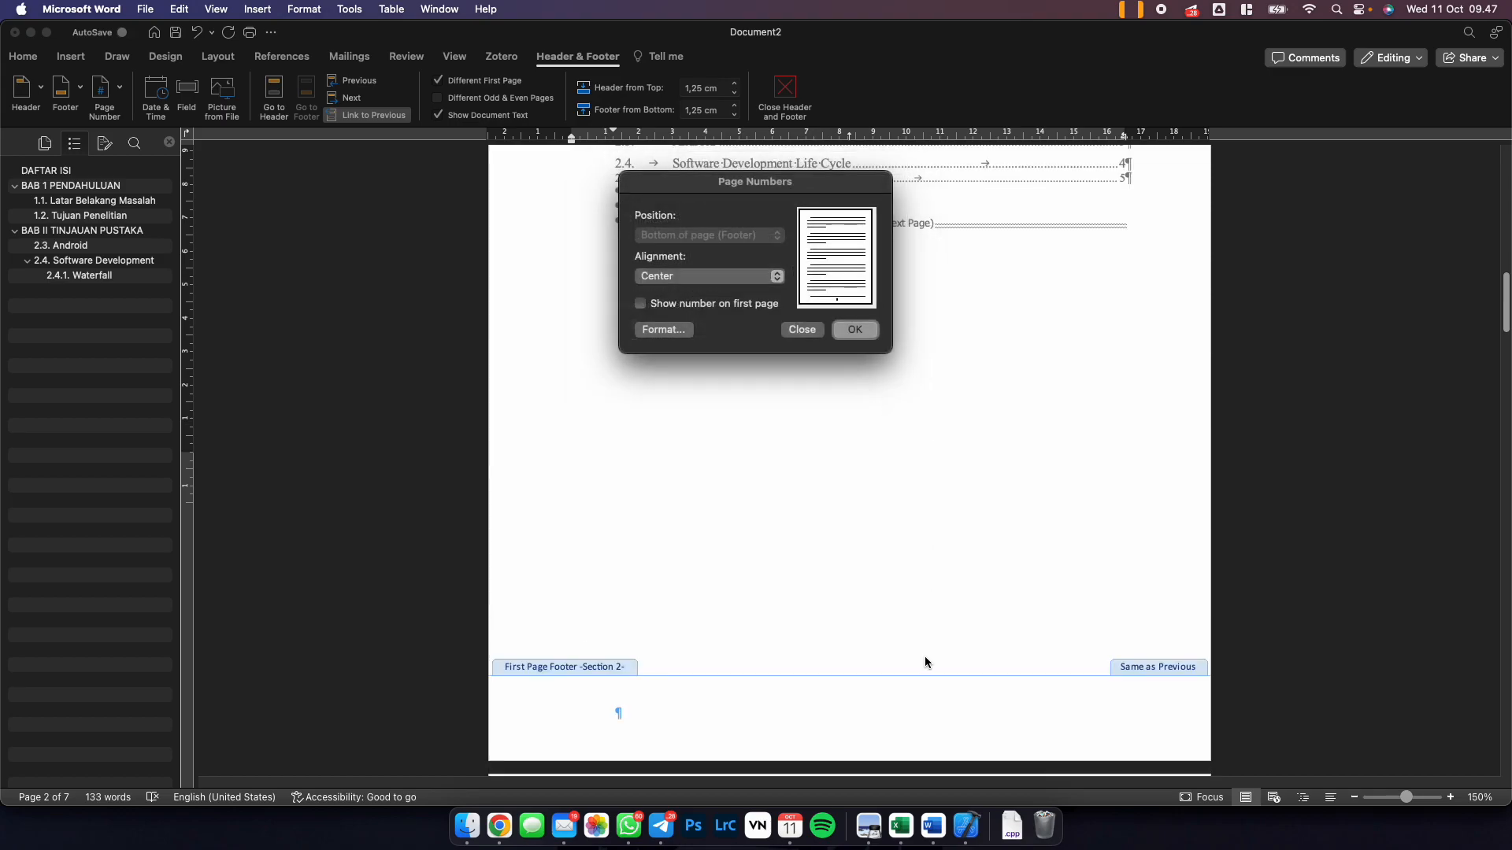
left_click(855, 330)
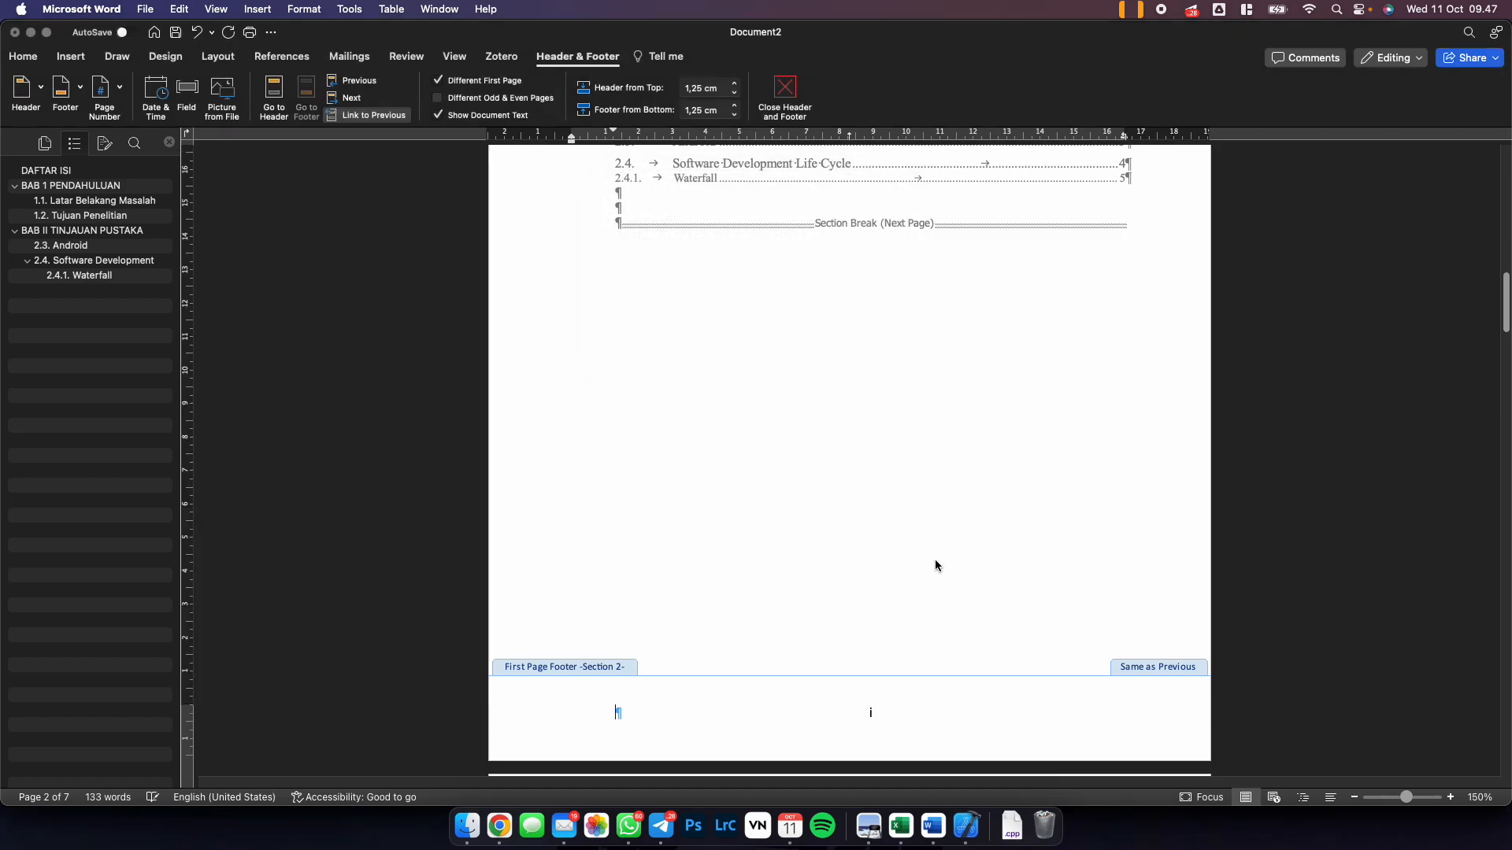
scroll(936, 565, "down", 3)
scroll(935, 566, "up", 7)
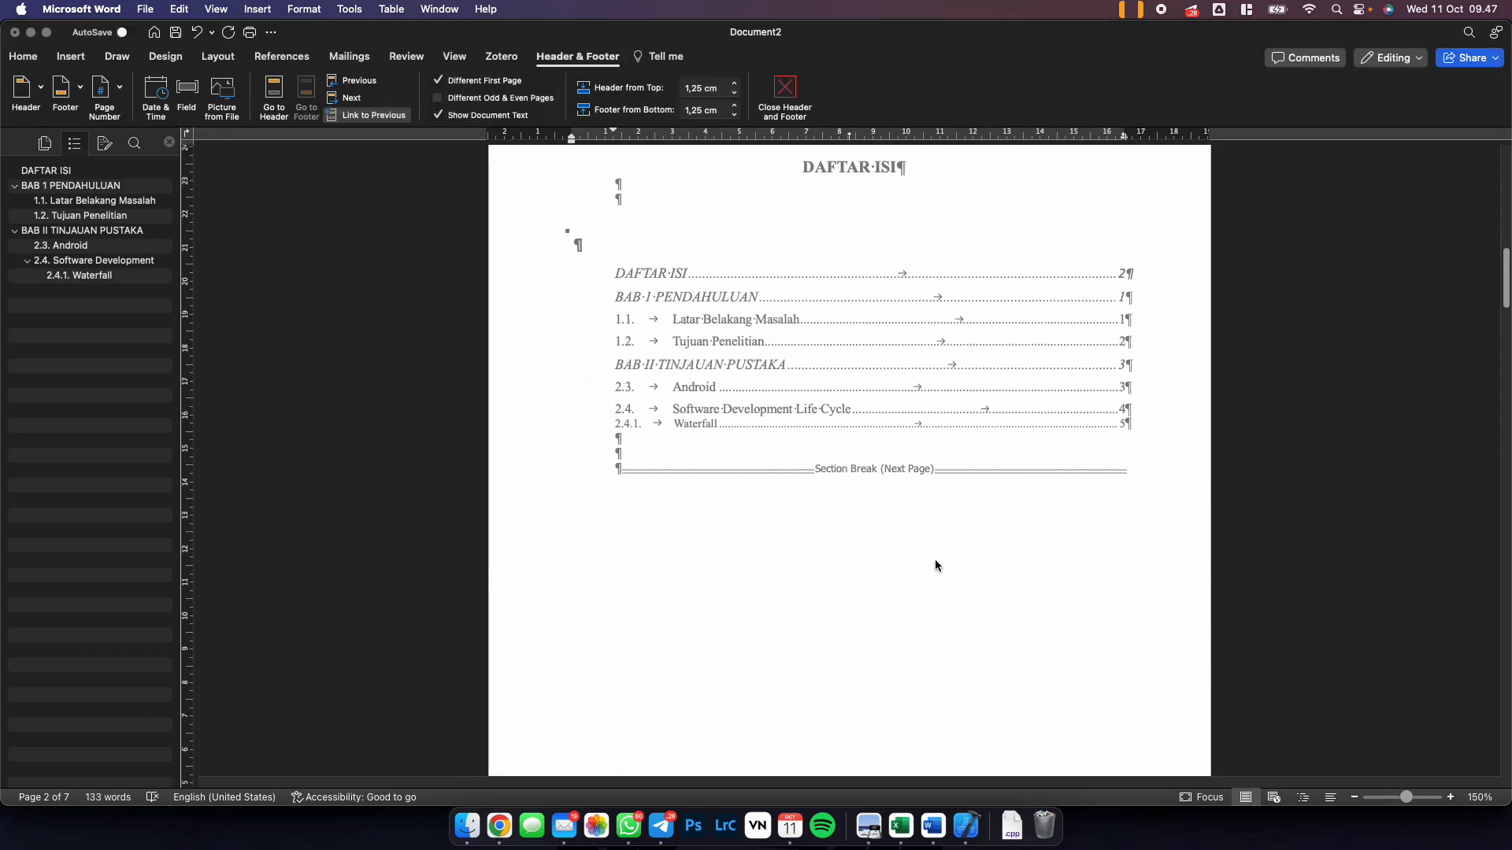
double_click(658, 608)
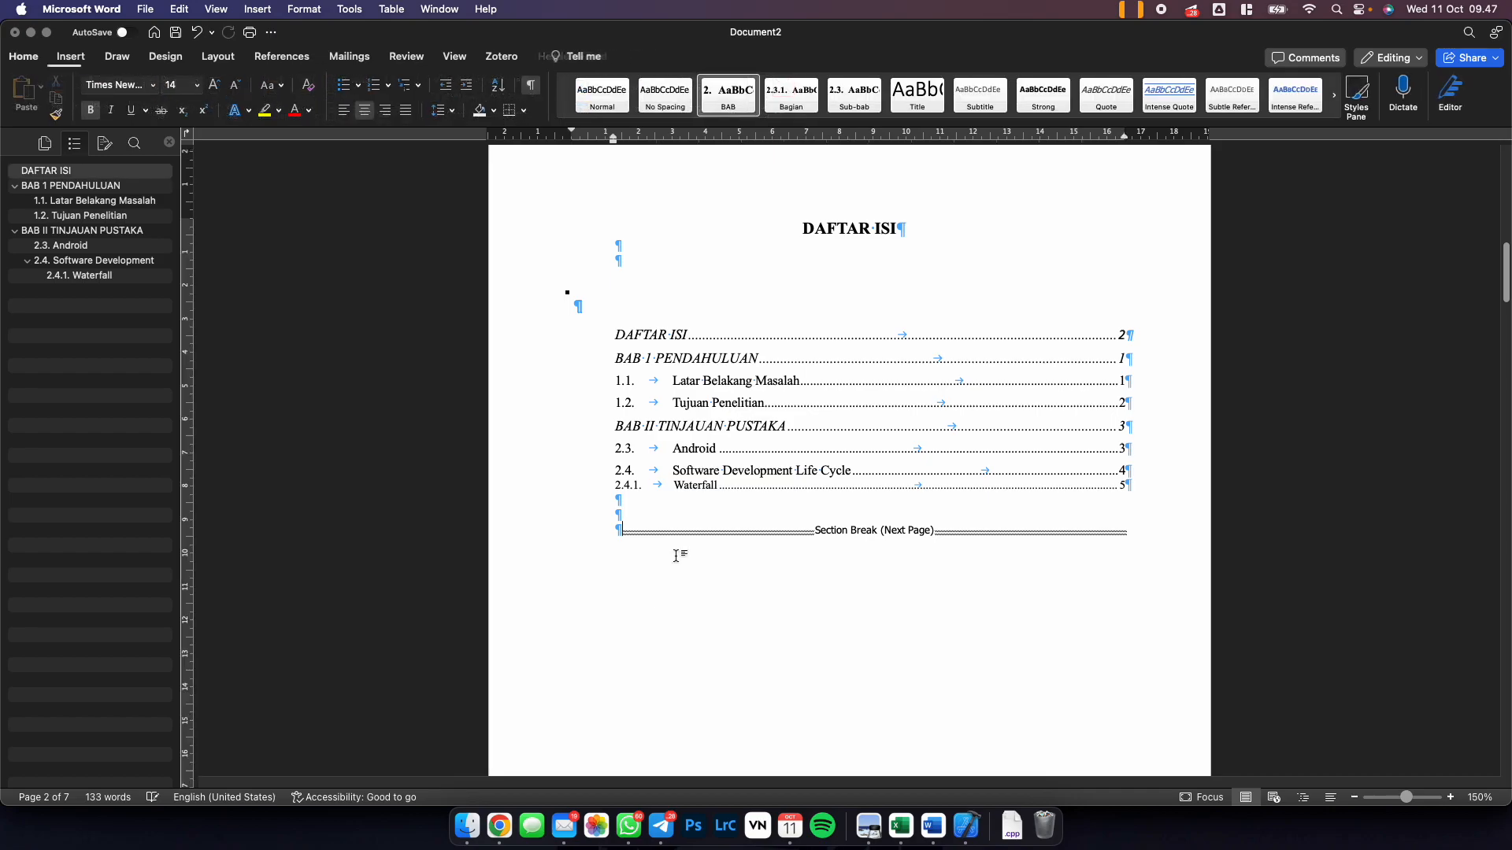
Update the table of contents, refreshing page numbers only.
right_click(740, 414)
left_click(800, 543)
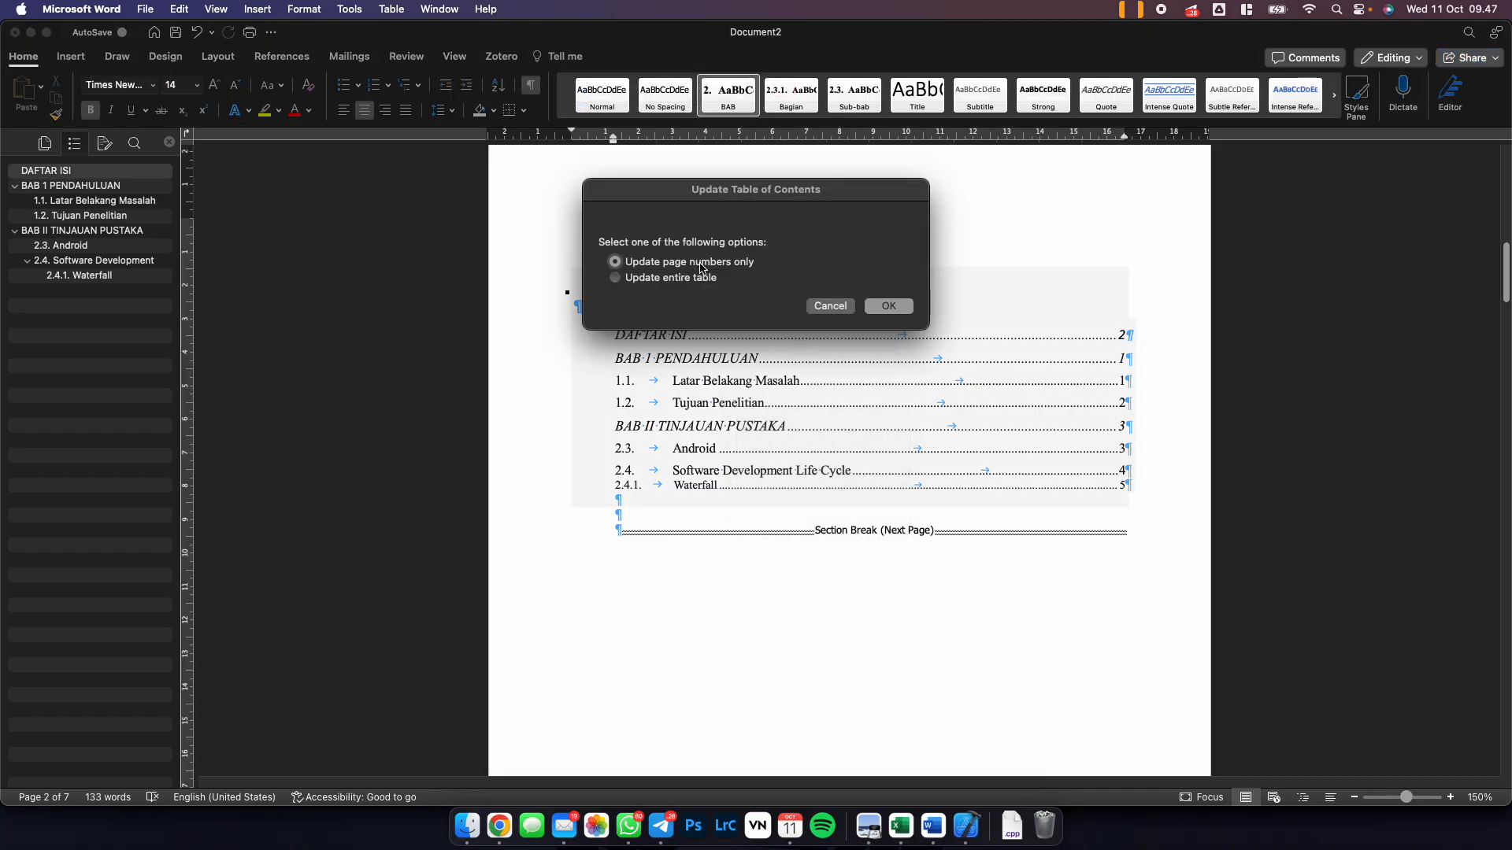
left_click(888, 307)
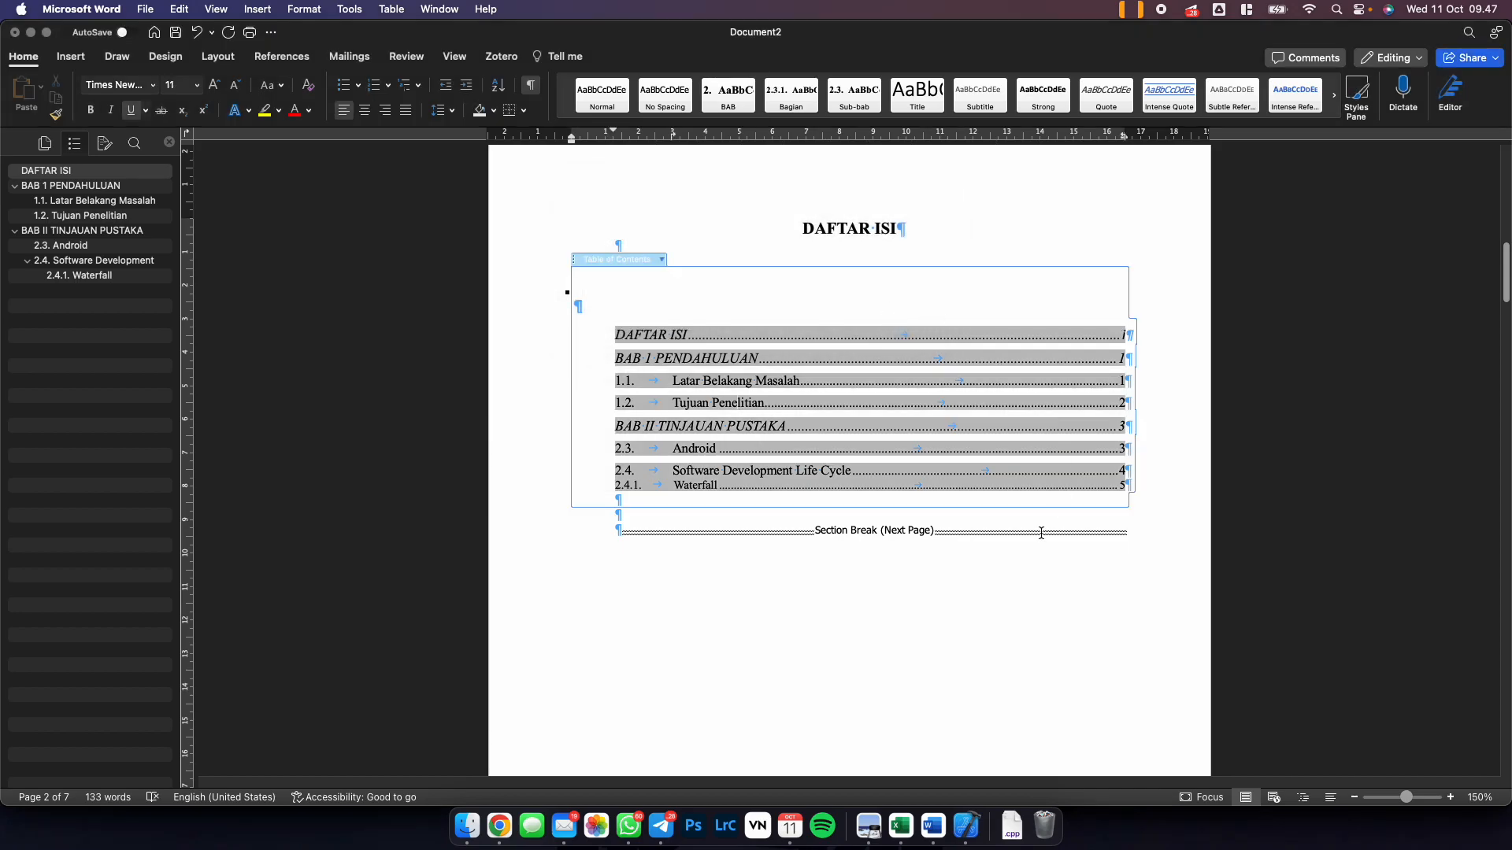
left_click(1026, 506)
Check the page numbers shown on the DAFTAR ISI and BAB 1 PENDAHULUAN pages against the table of contents.
scroll(847, 604, "down", 10)
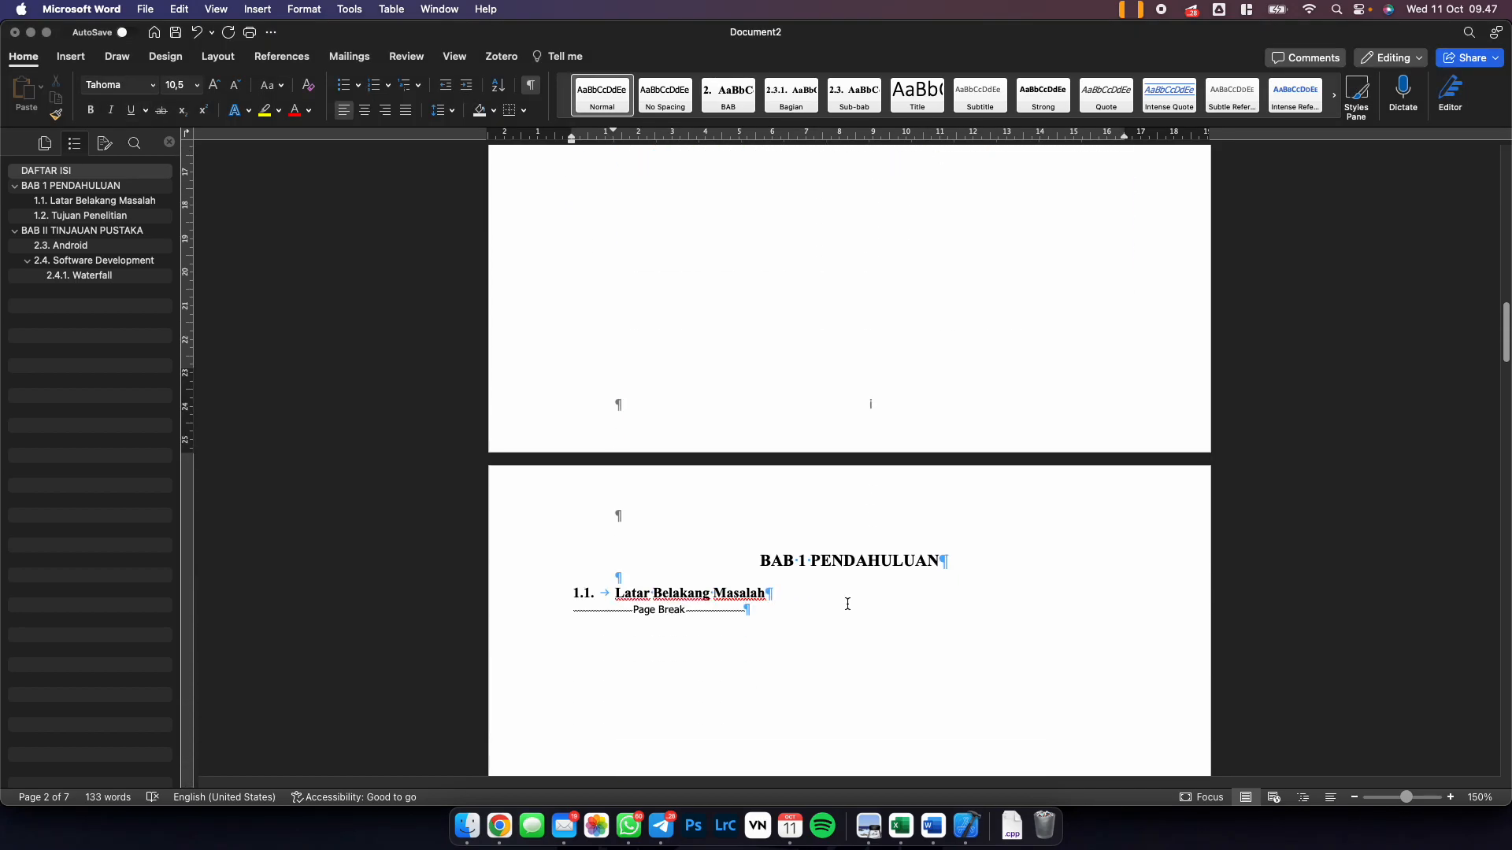
scroll(847, 604, "down", 10)
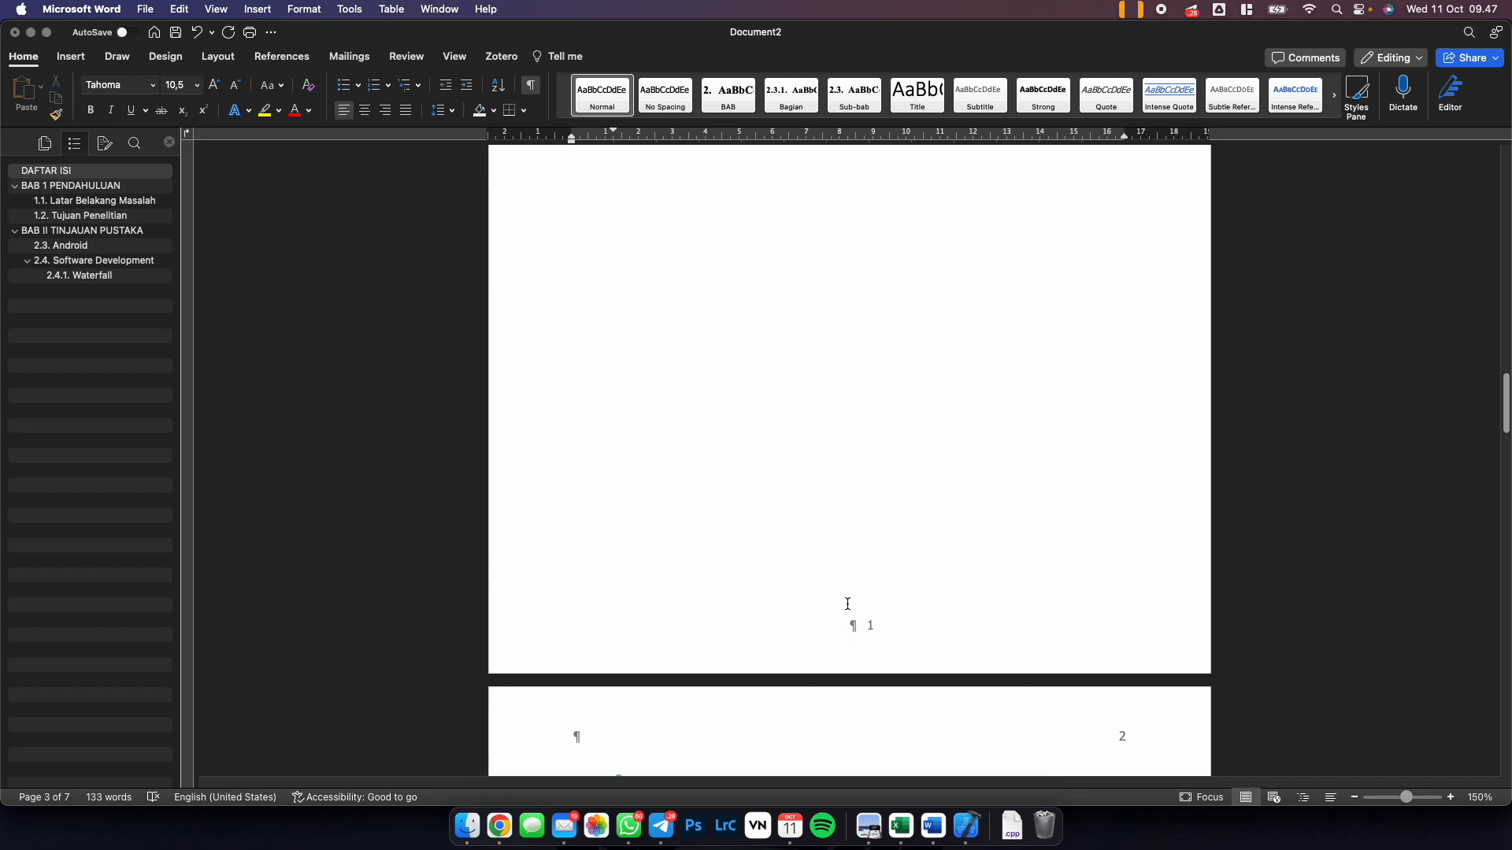
scroll(848, 606, "down", 2)
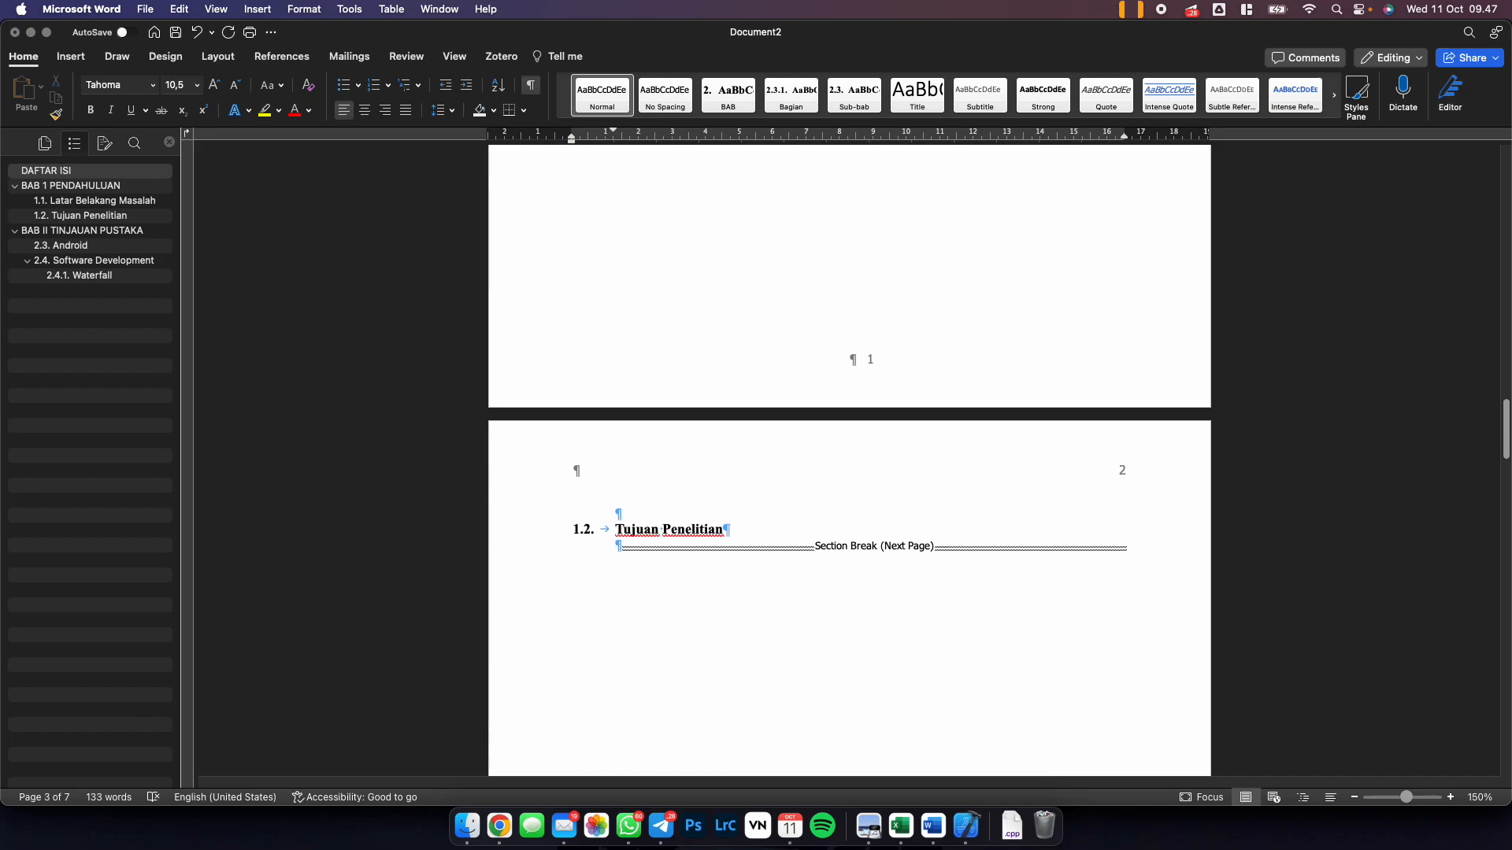